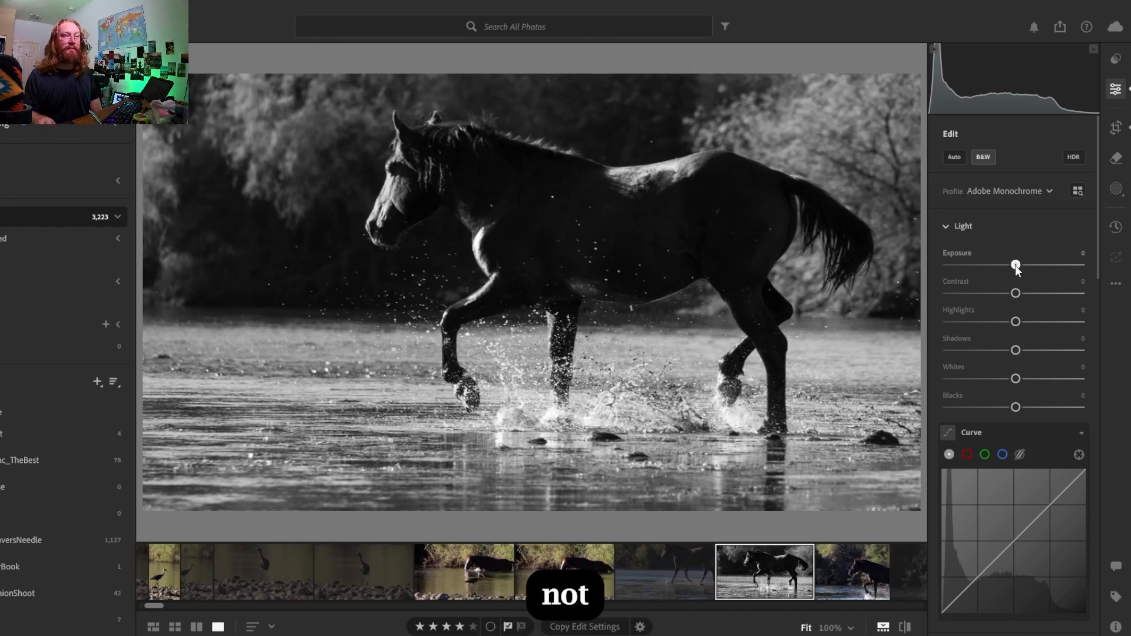
Try lowering the horse photo's Exposure to -1.08 and inspect the water splash at 100% zoom
left_click_drag(1016, 265, 1003, 270)
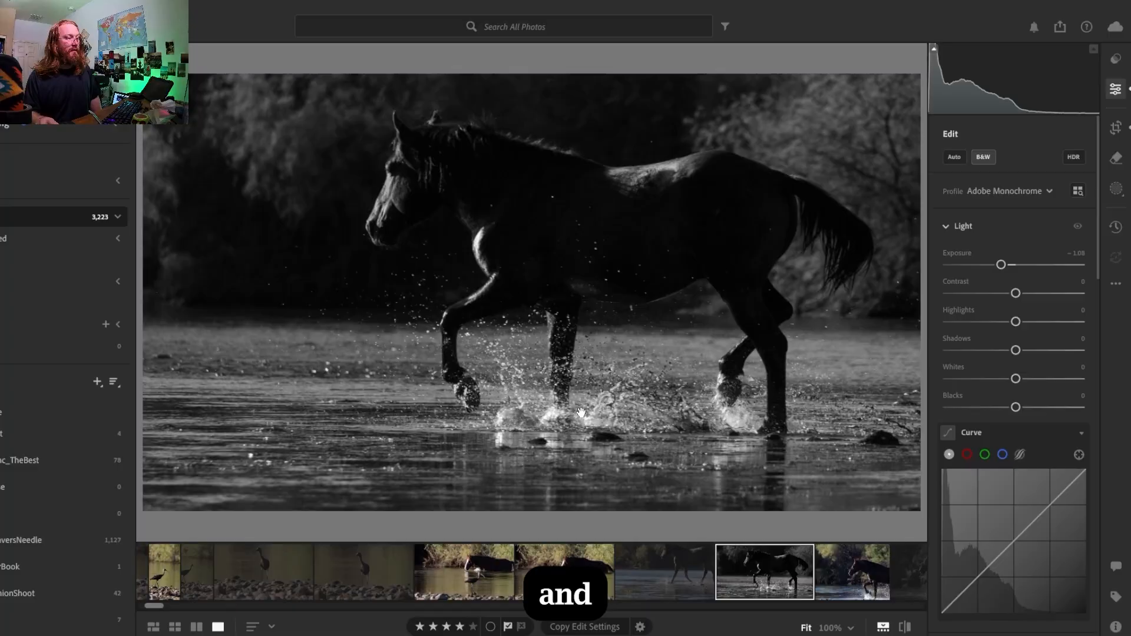
left_click(380, 387)
left_click_drag(380, 389, 376, 350)
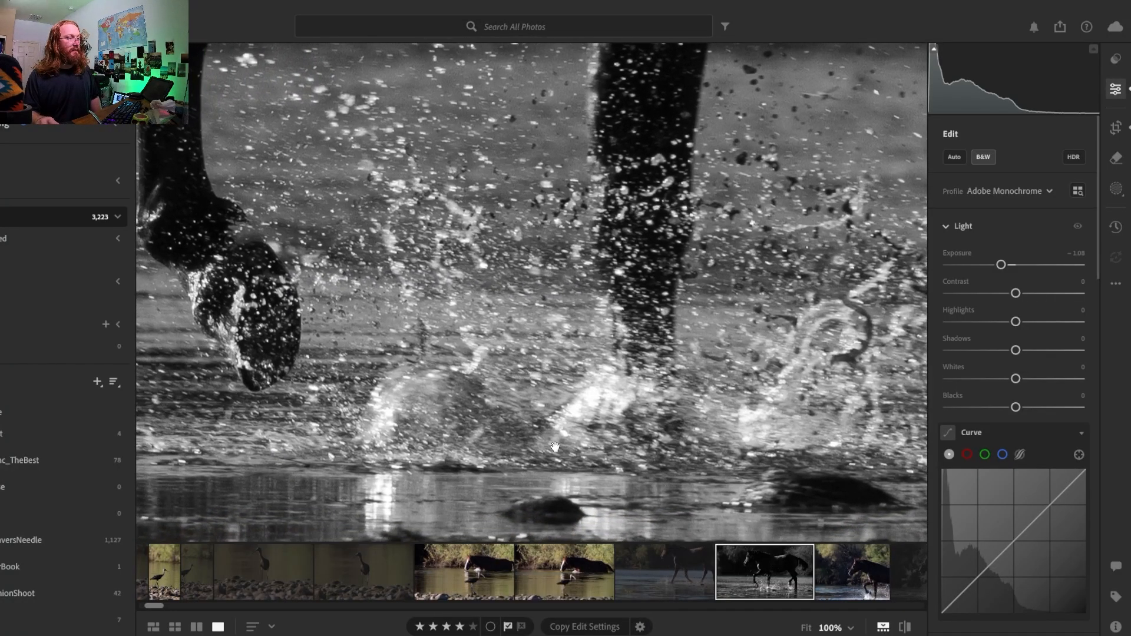
left_click(576, 375)
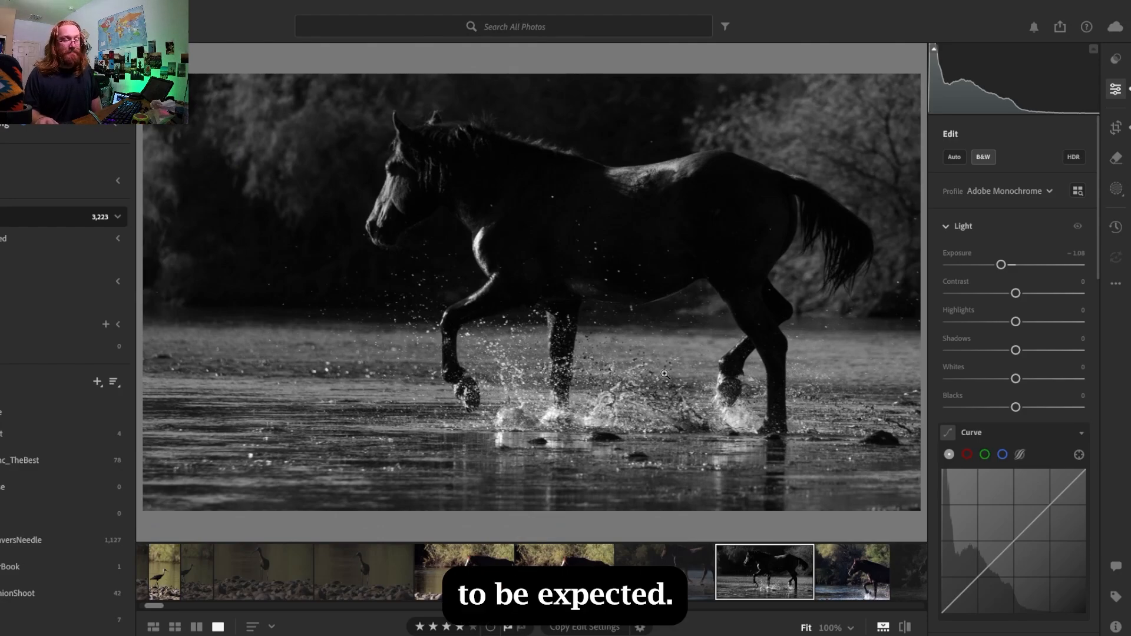
Try Exposure at -2.86 and -3.09, checking the brightest areas of the splash and the horse's chest up close
left_click_drag(1001, 265, 975, 270)
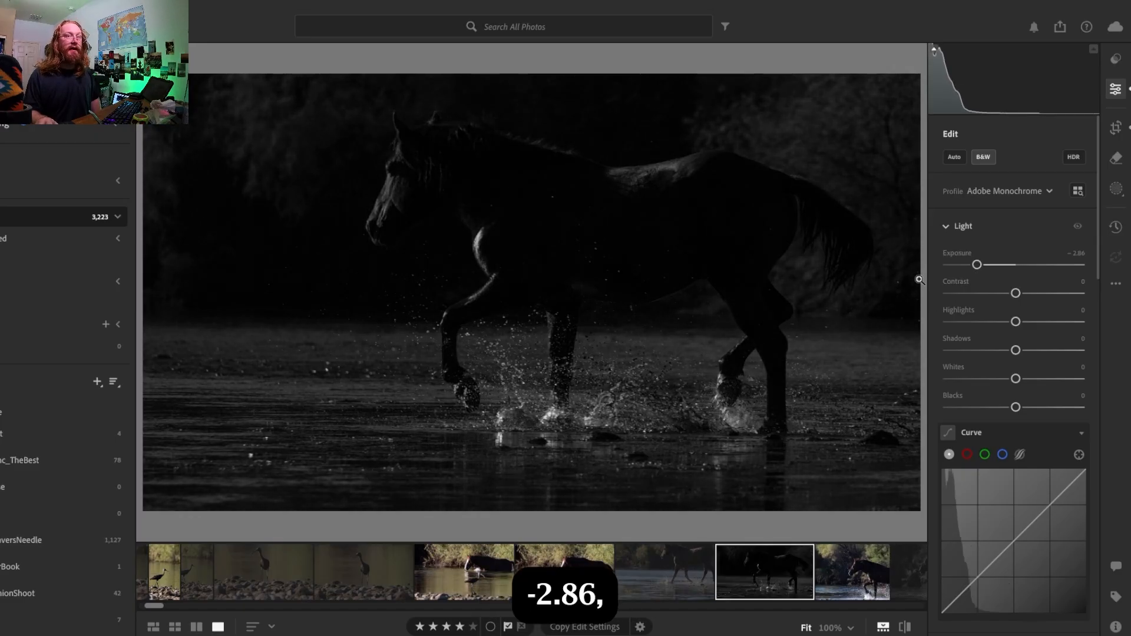
left_click(530, 416)
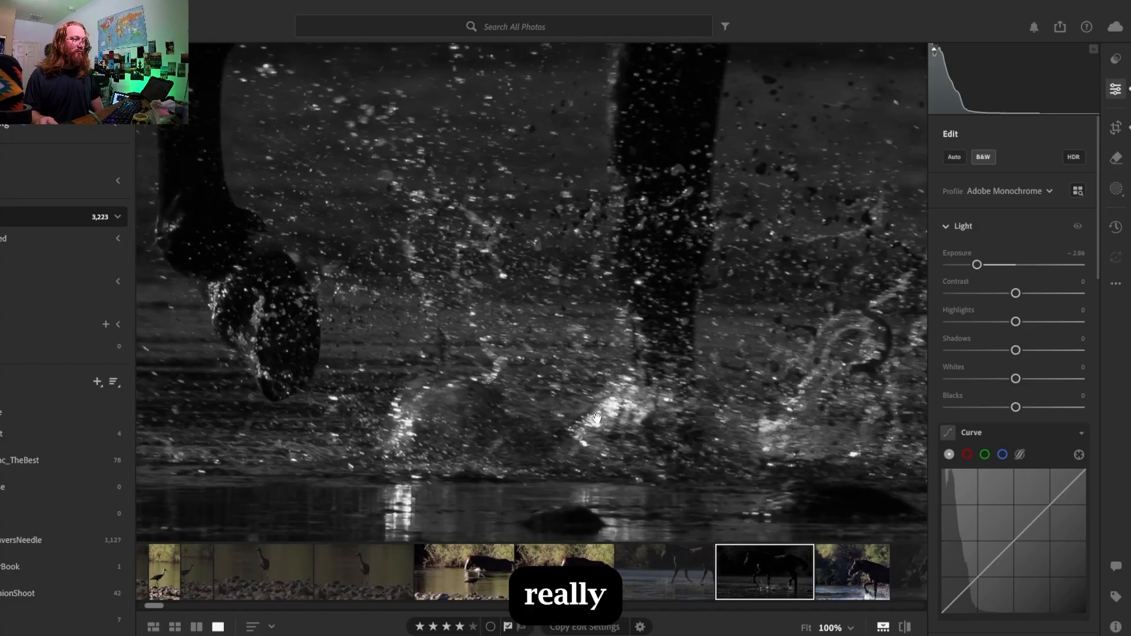
left_click(596, 429)
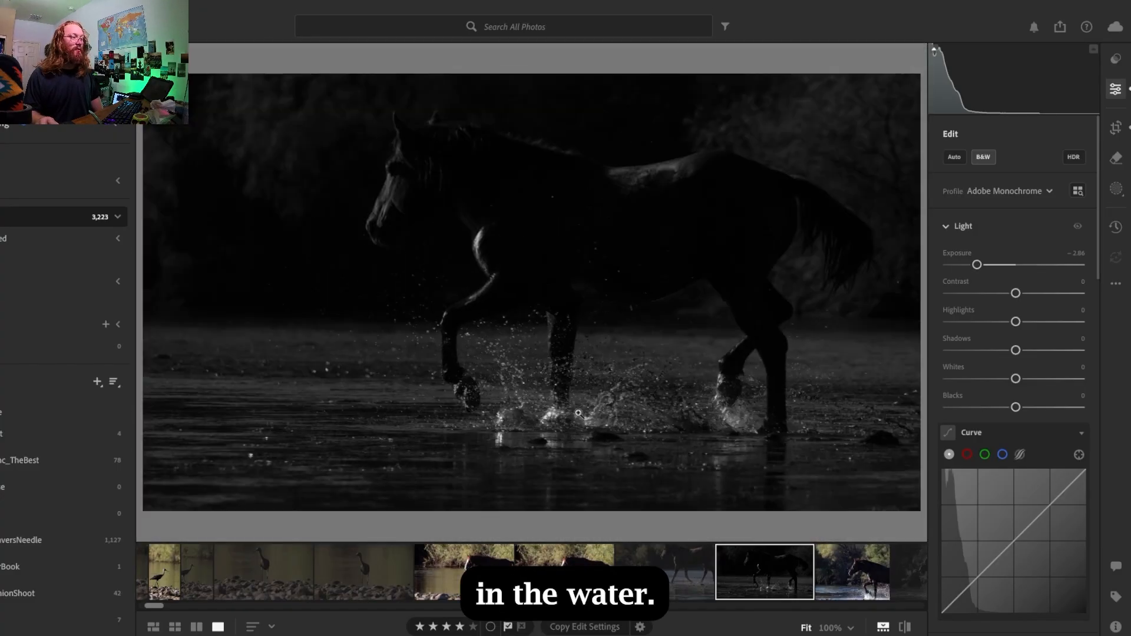
left_click(480, 238)
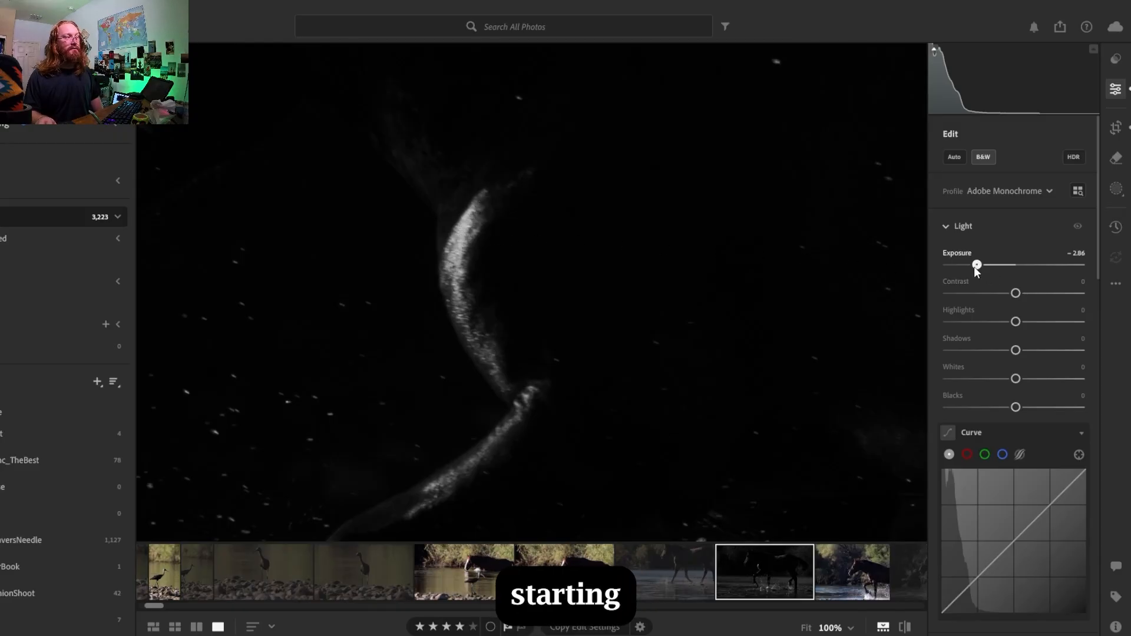
left_click_drag(977, 265, 974, 265)
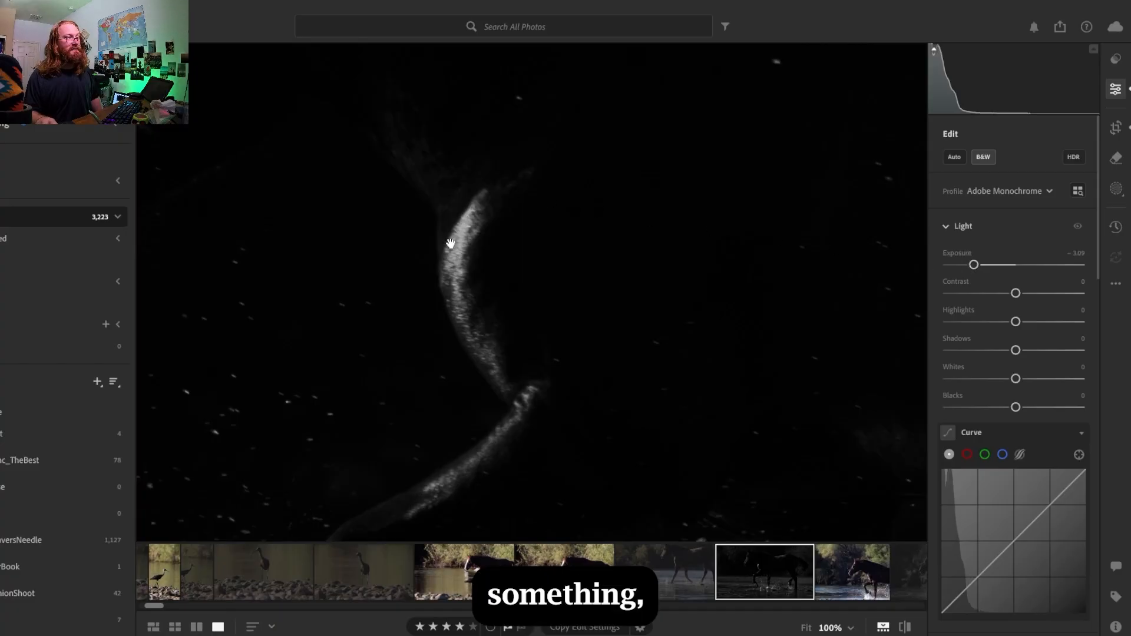
left_click(506, 327)
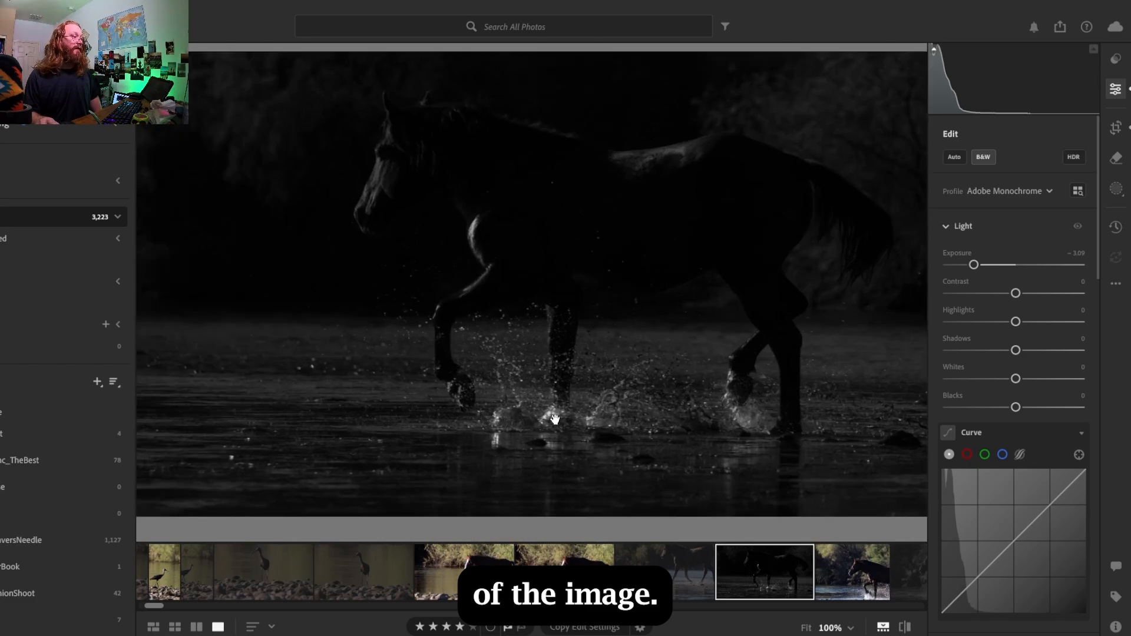
left_click(554, 418)
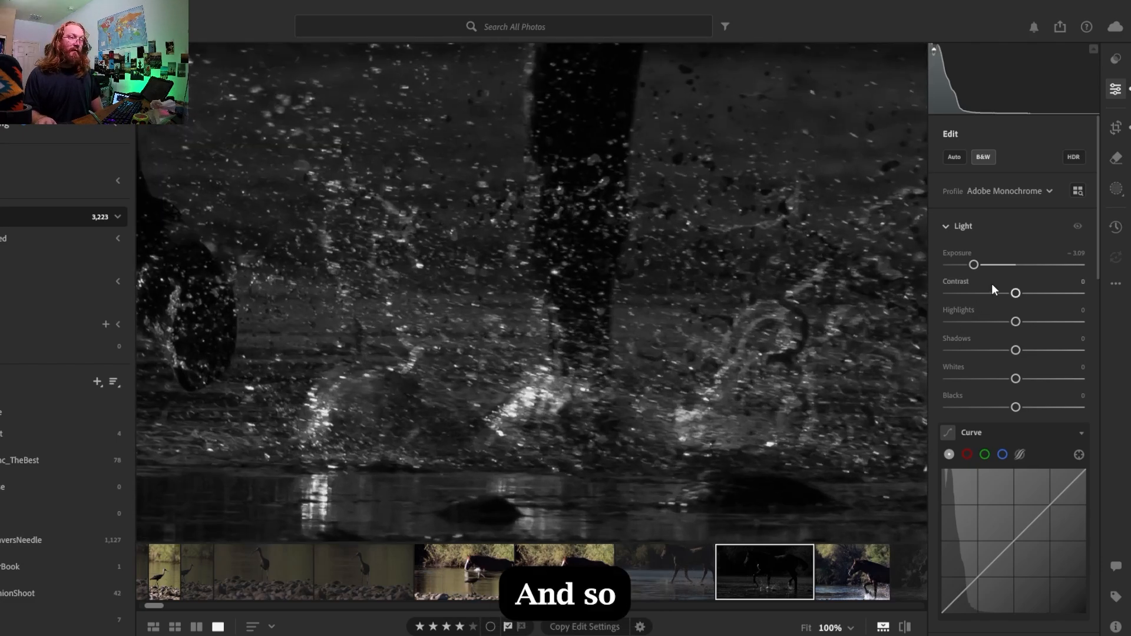
left_click(457, 424)
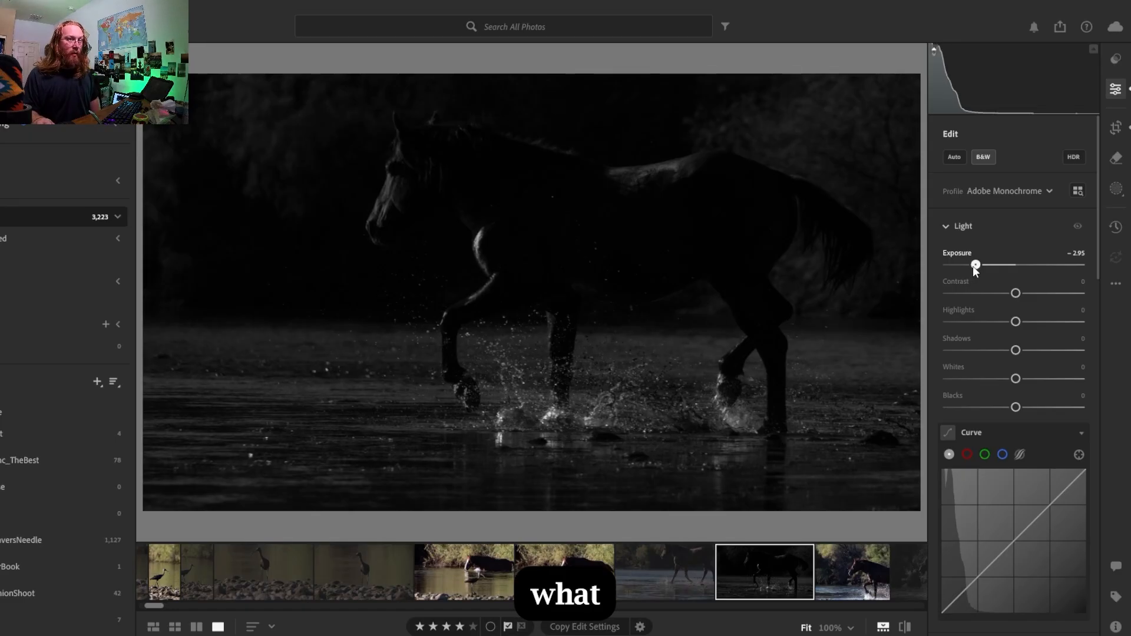
Set the photo's Exposure to -0.56
left_click_drag(973, 267, 979, 267)
left_click_drag(990, 266, 998, 270)
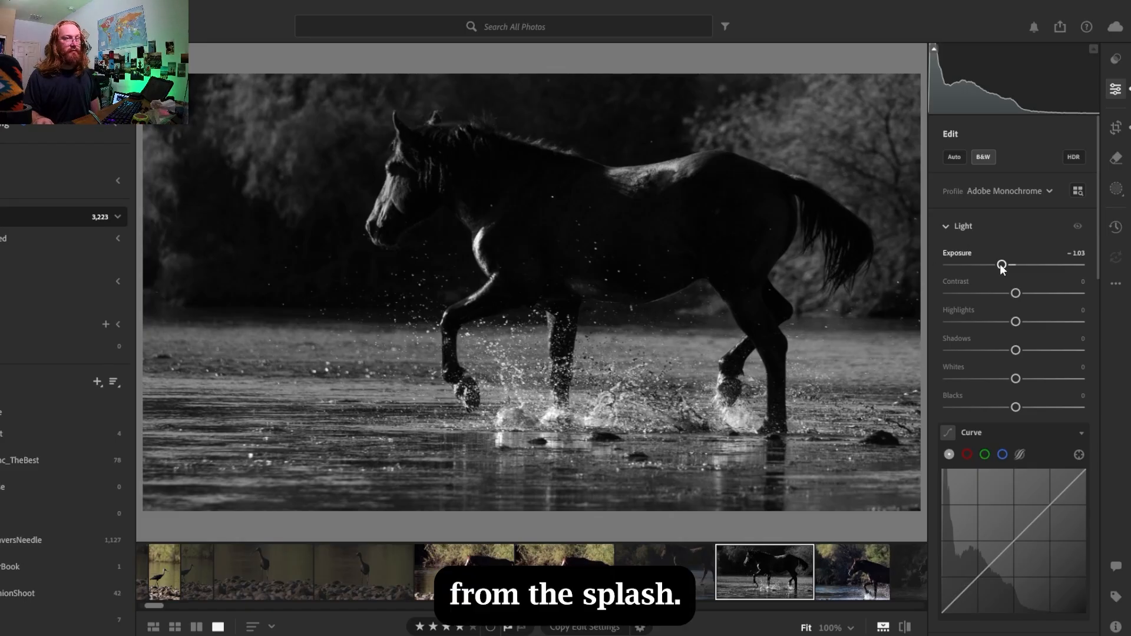
left_click_drag(1002, 266, 1008, 267)
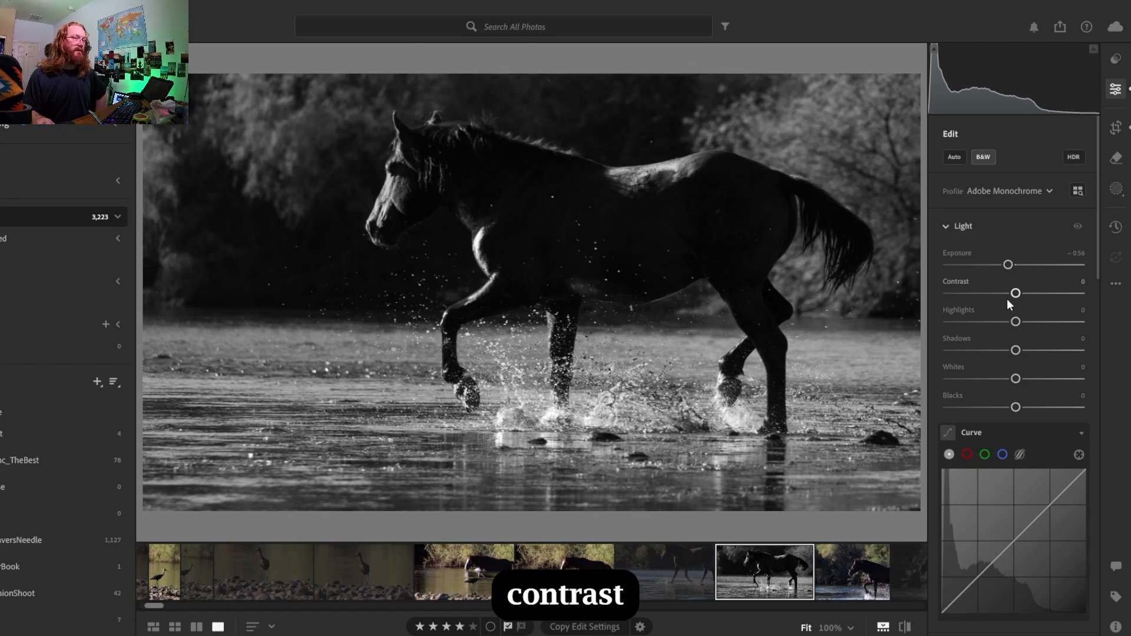
Set the photo's Contrast to +9
left_click_drag(1016, 295, 1019, 297)
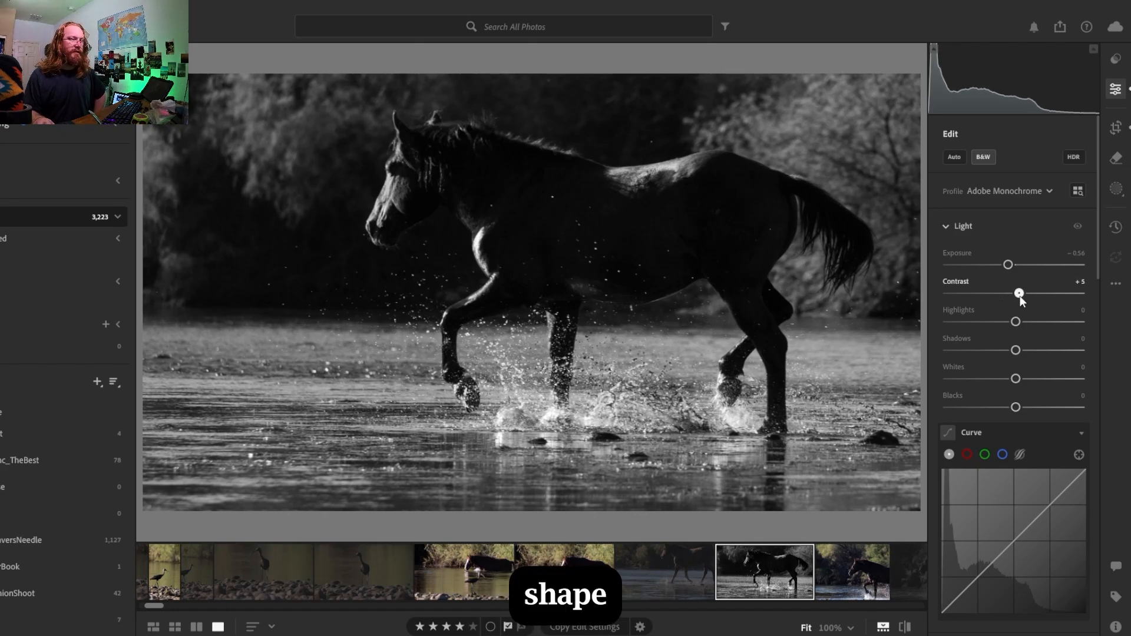
left_click_drag(1020, 297, 1020, 297)
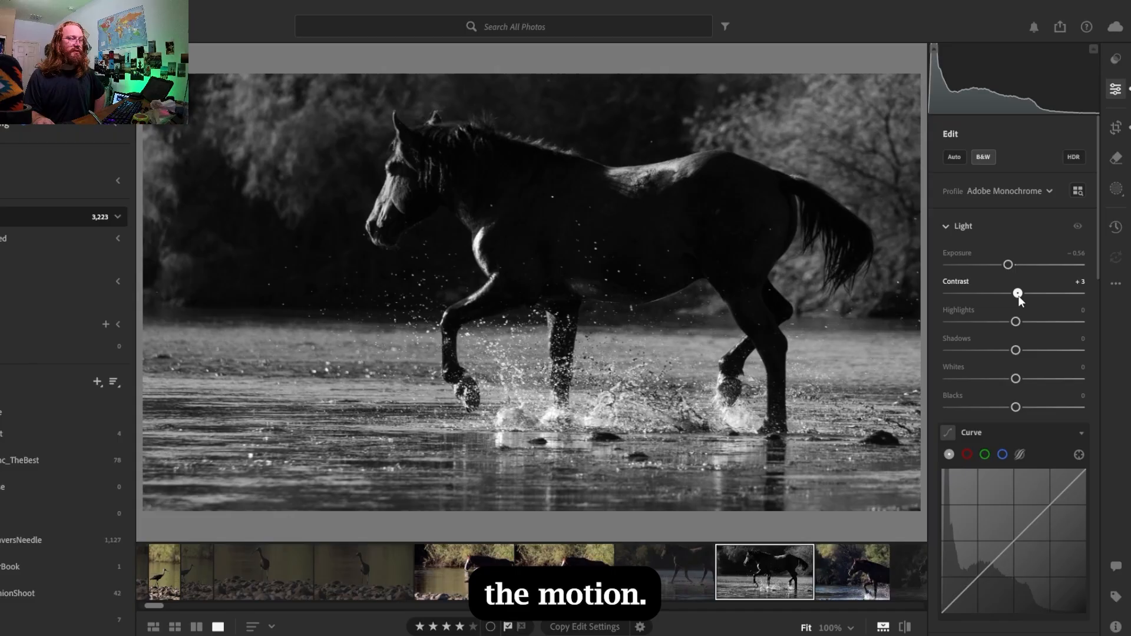
mouse_move(1022, 293)
left_mouse_down()
mouse_move(1074, 295)
mouse_move(1029, 297)
left_mouse_up()
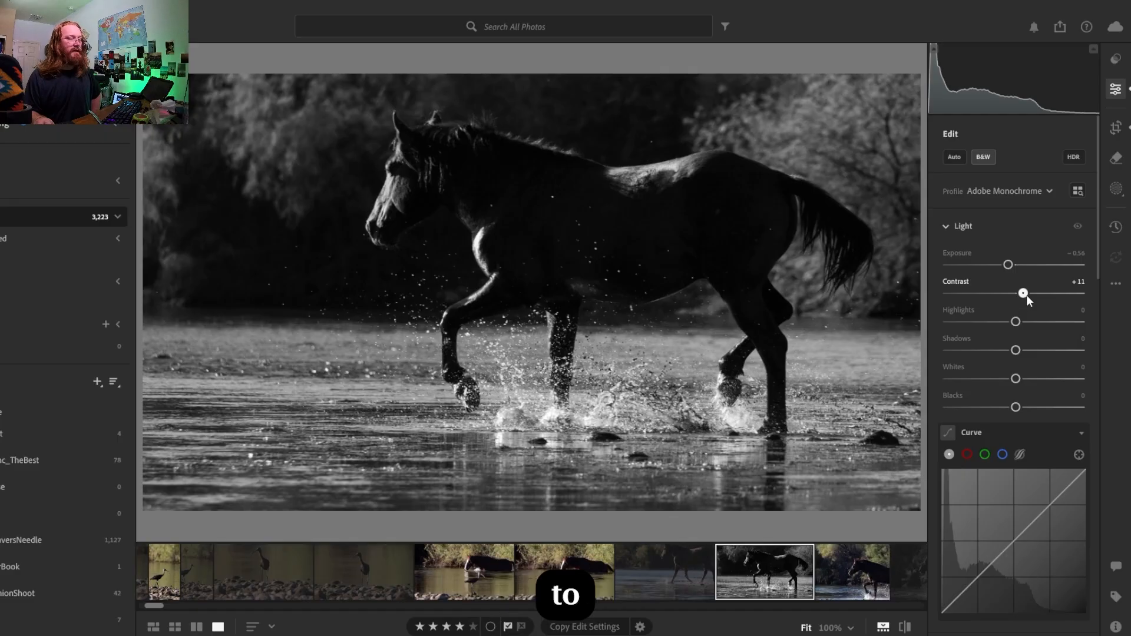
left_click_drag(1027, 295, 1025, 295)
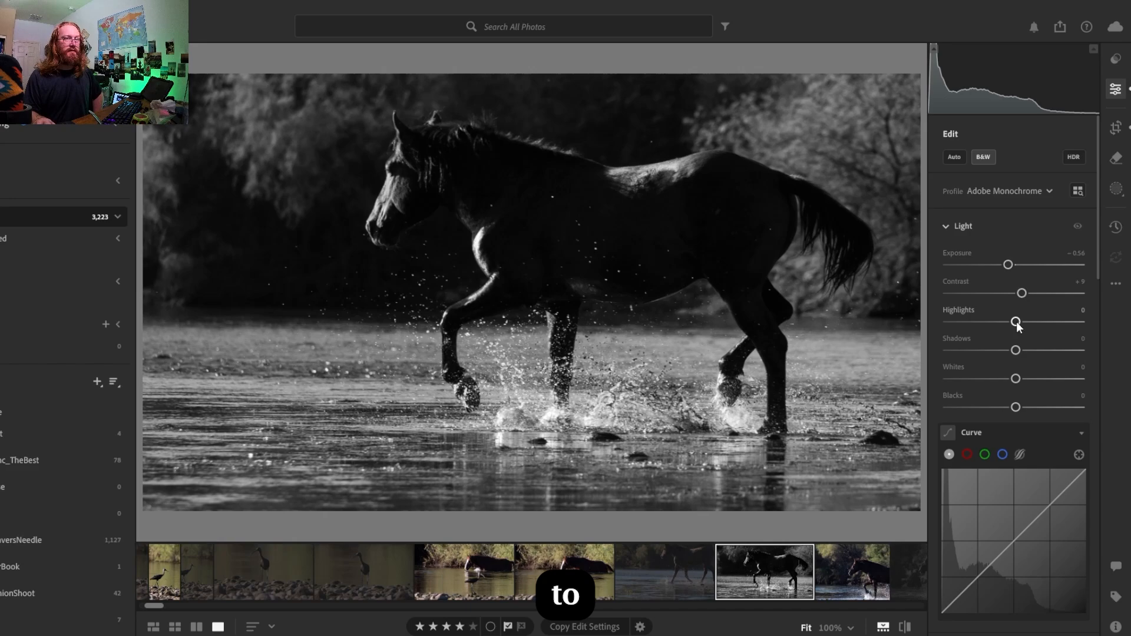
Try Highlights at -100 and a control point on the upper tone curve, and reset Highlights to 0
left_click_drag(1018, 324, 947, 328)
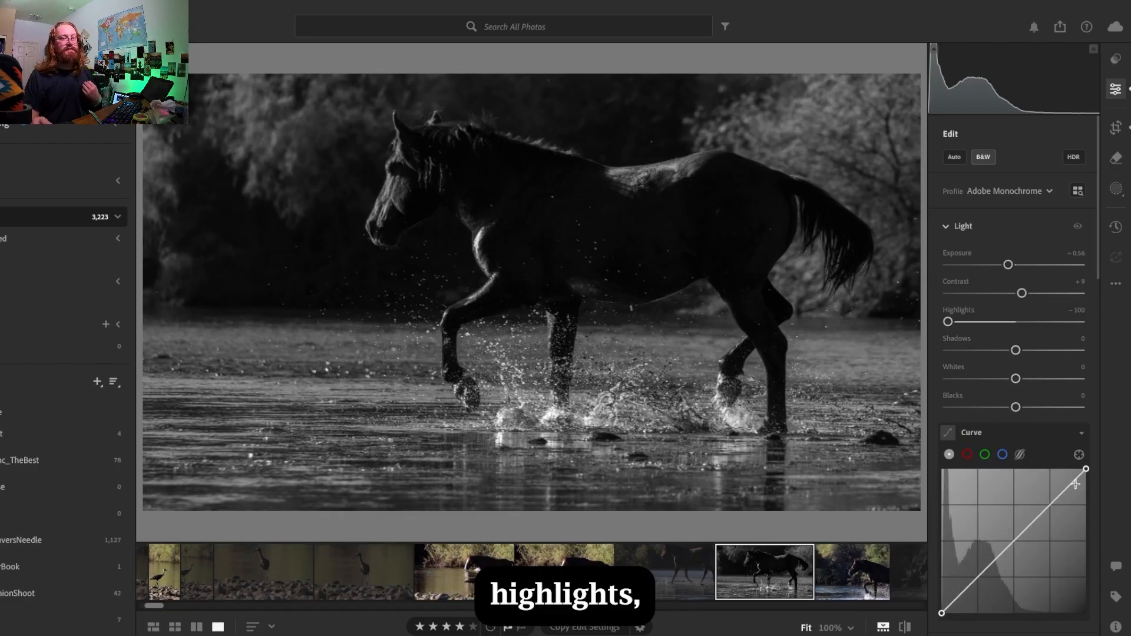
left_click(1050, 505)
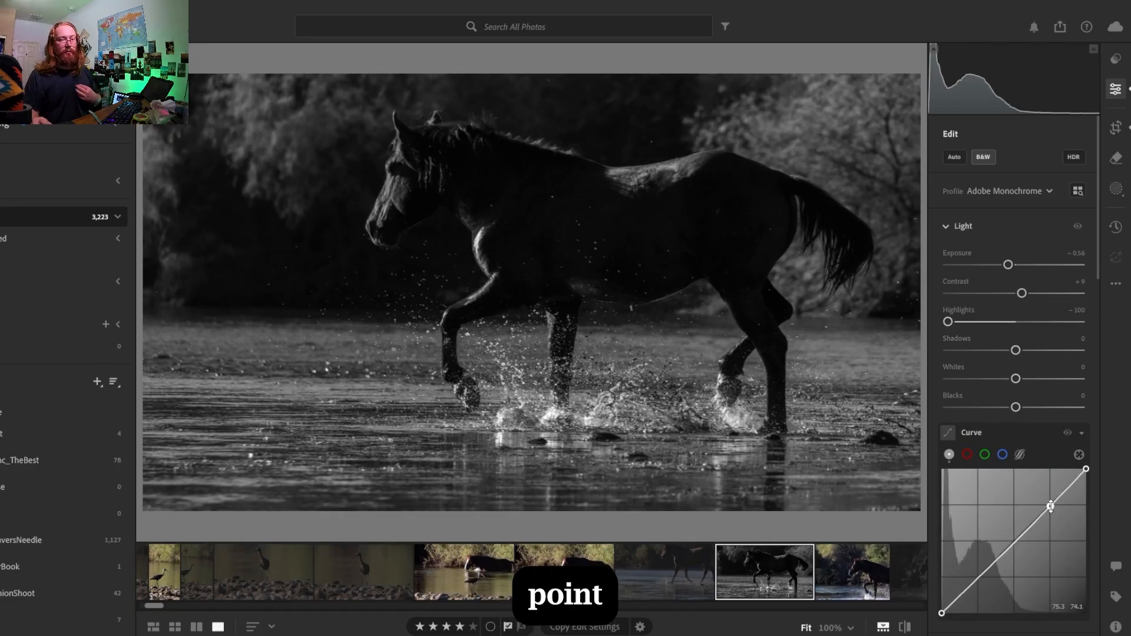
double_click(947, 322)
left_click_drag(1051, 506, 1062, 510)
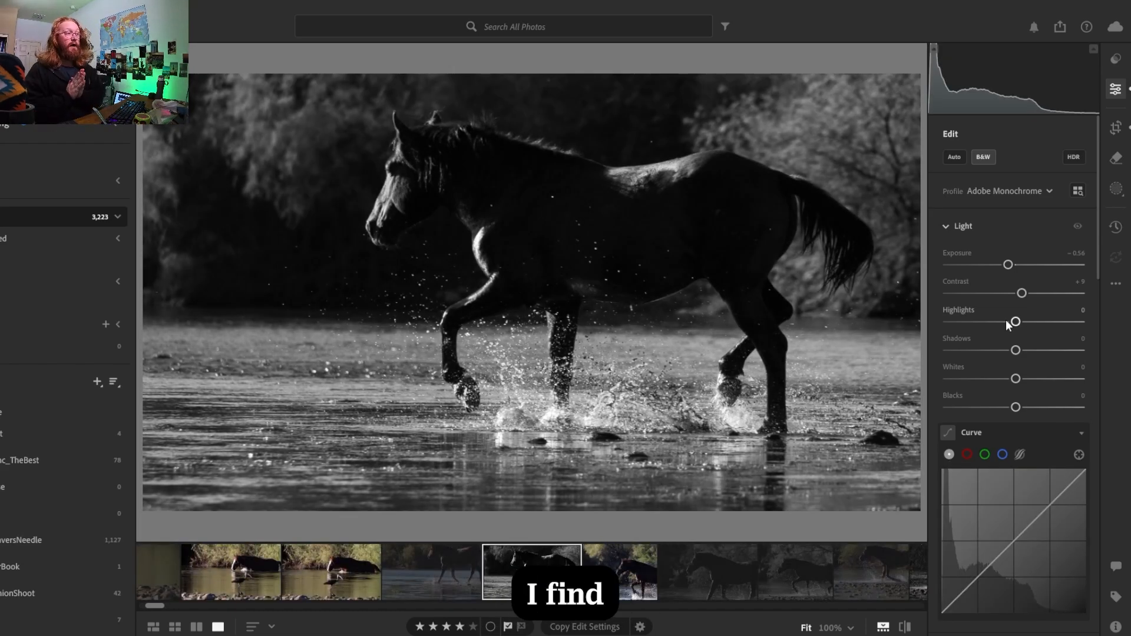
Try upper and lower control points on the tone curve with Highlights at -37, and reset both adjustments
left_click(1048, 506)
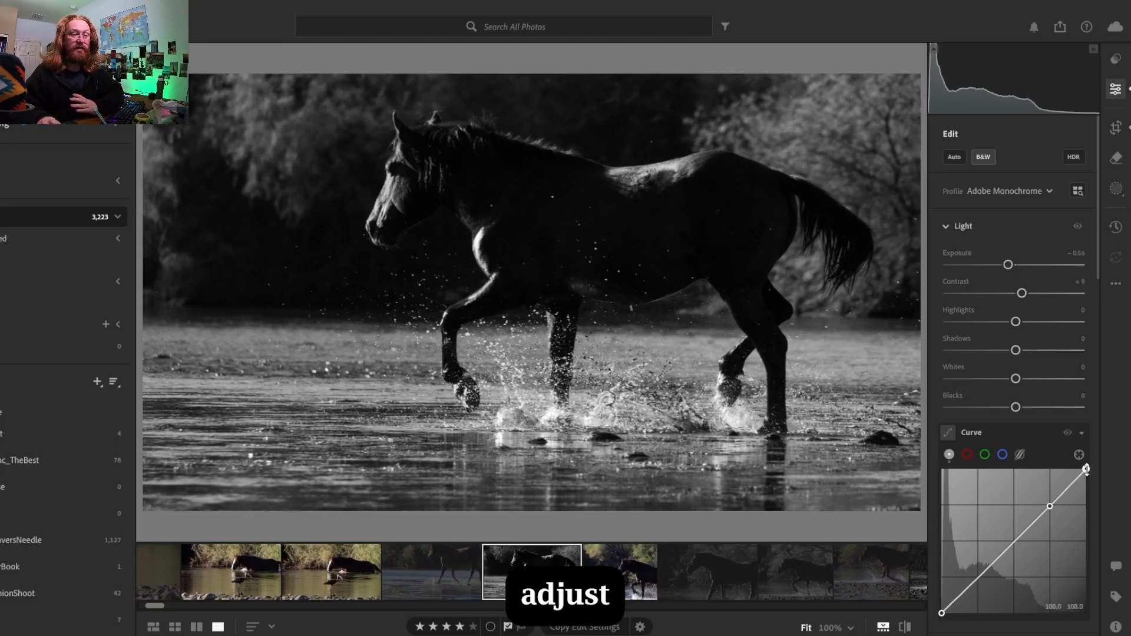
left_click(979, 576)
left_click_drag(982, 577, 979, 579)
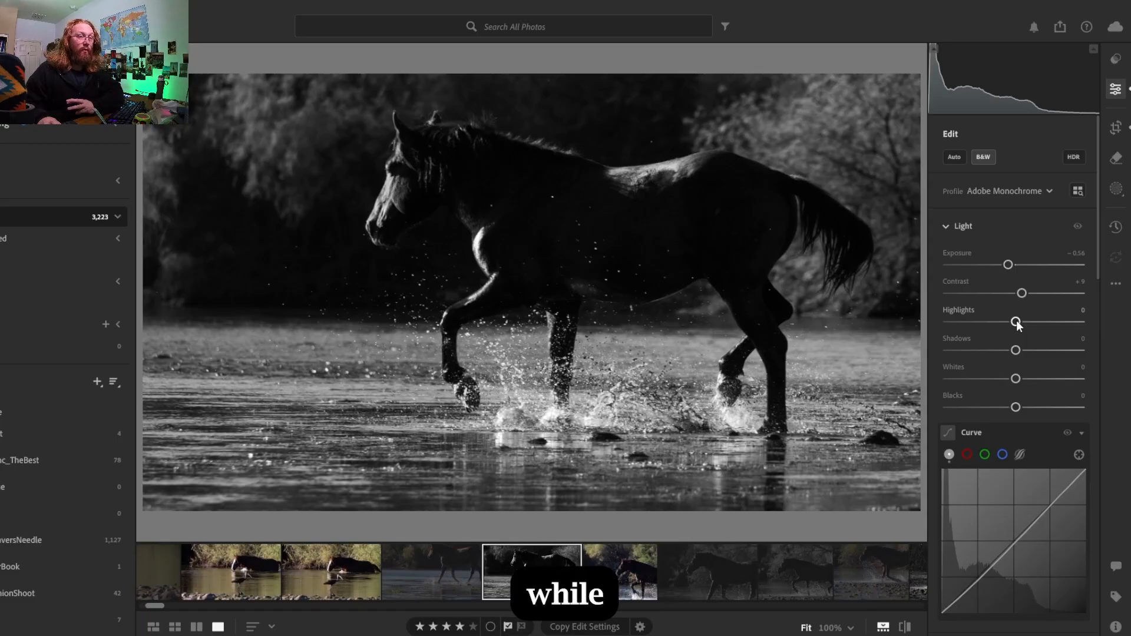
left_click_drag(1016, 322, 991, 325)
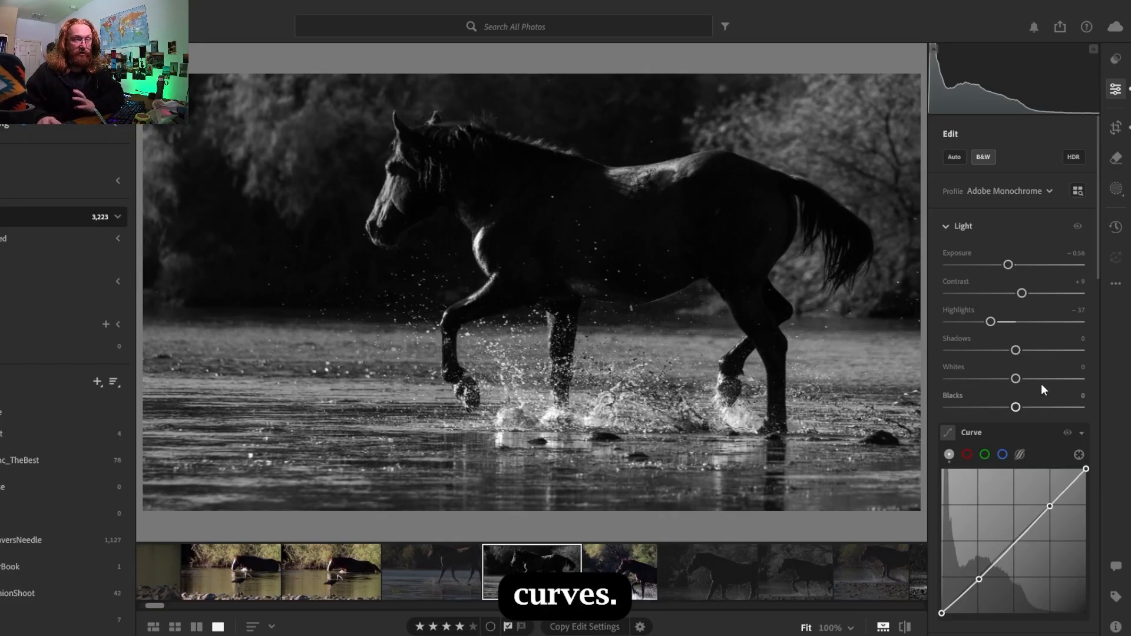
double_click(988, 322)
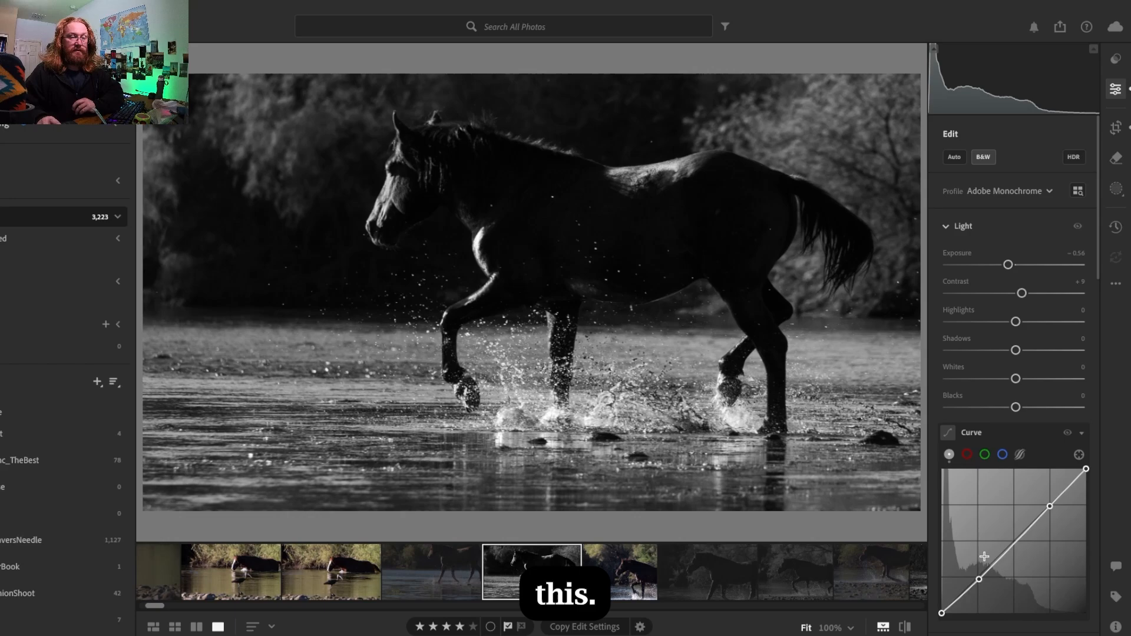
double_click(979, 580)
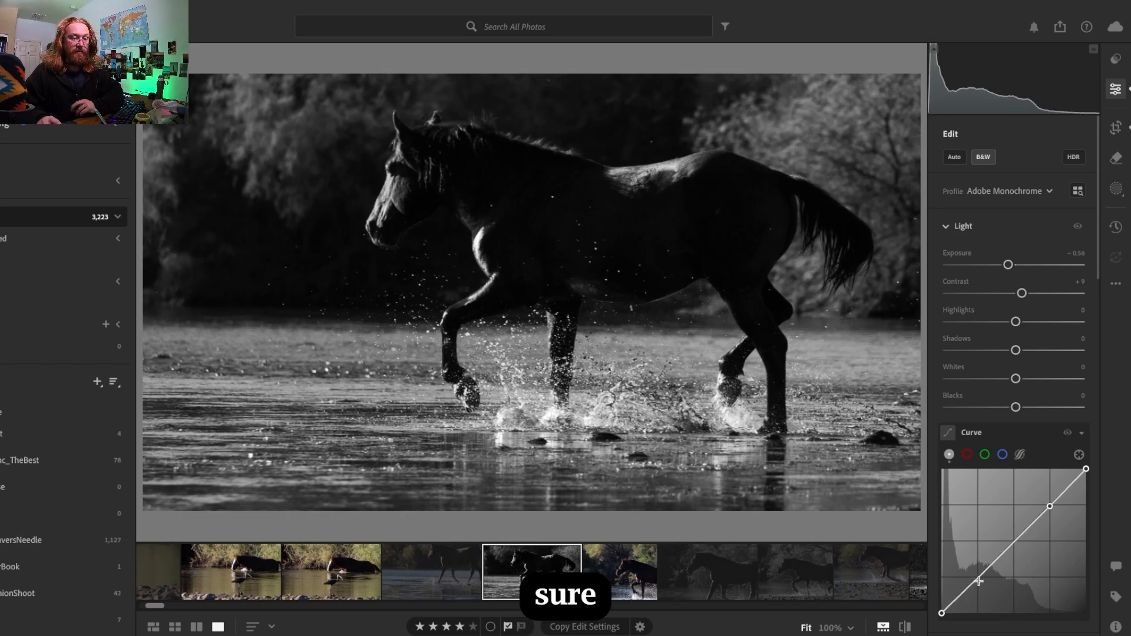
double_click(1050, 506)
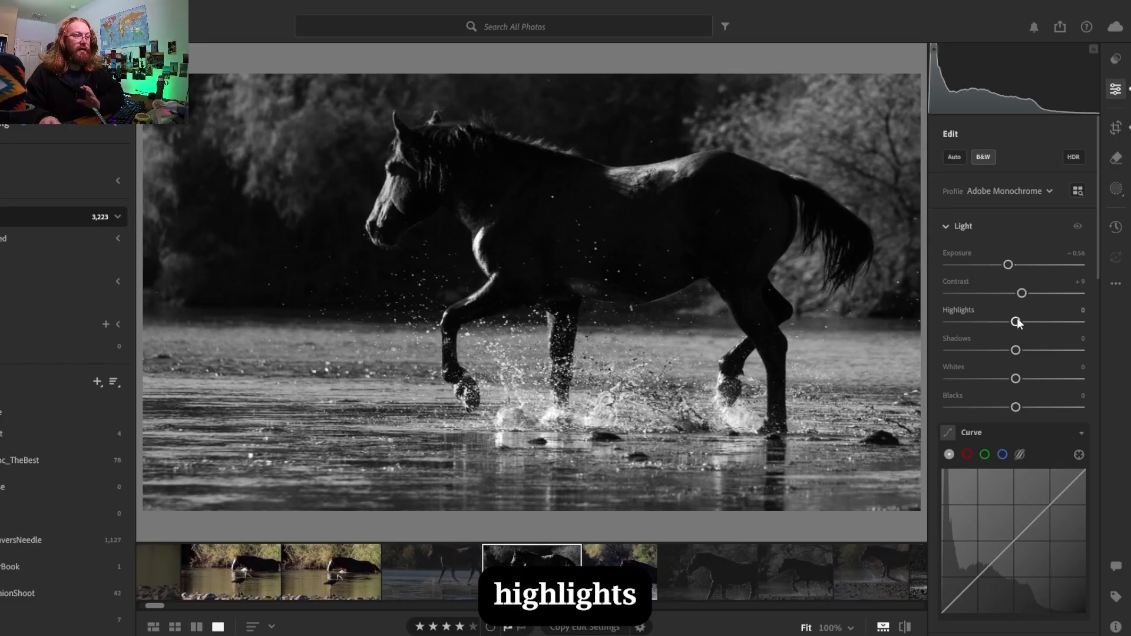
Set the photo's Highlights to -27
left_click_drag(1017, 322, 1000, 326)
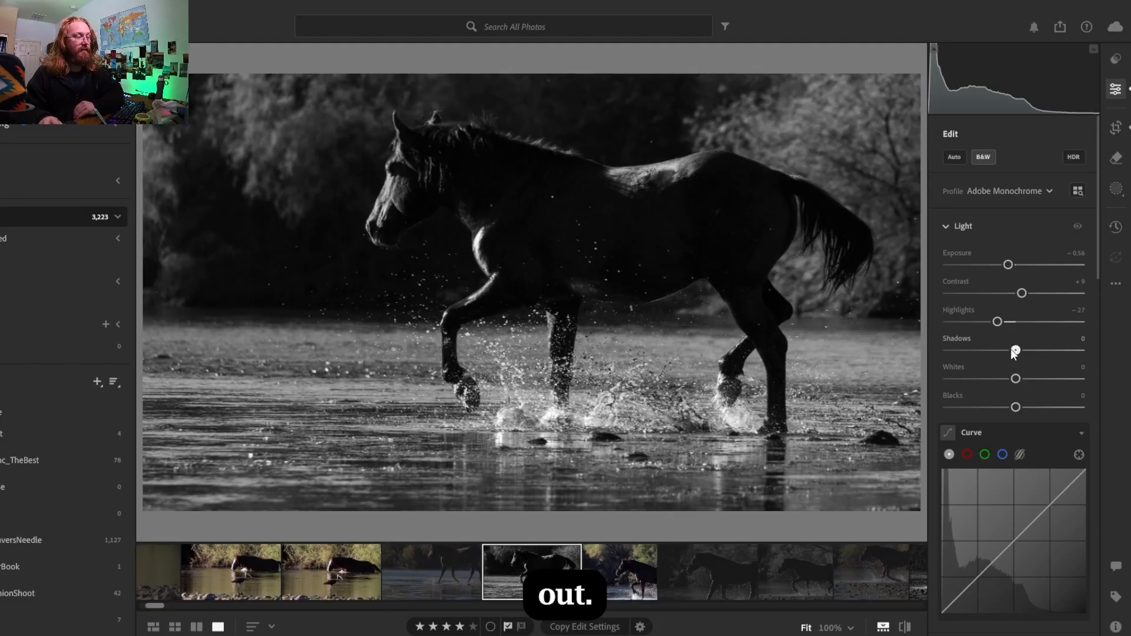
Try Shadows at both extremes, -100 and +100, inspect the horse's dark areas, and reset Shadows to 0
left_click_drag(1013, 351, 936, 350)
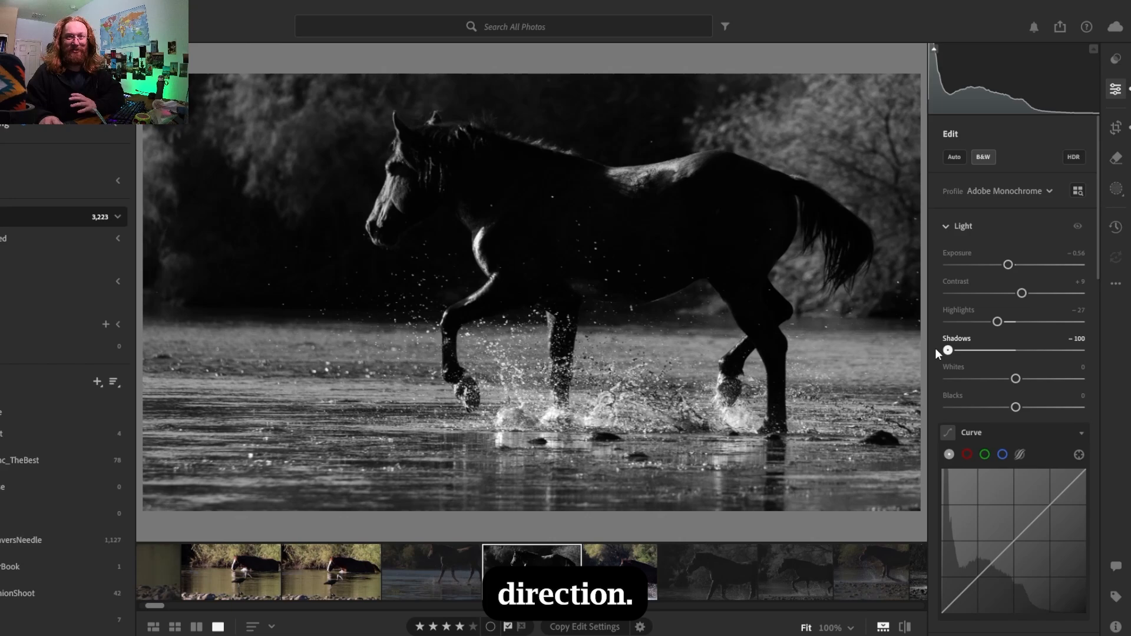
left_click_drag(938, 350, 1012, 350)
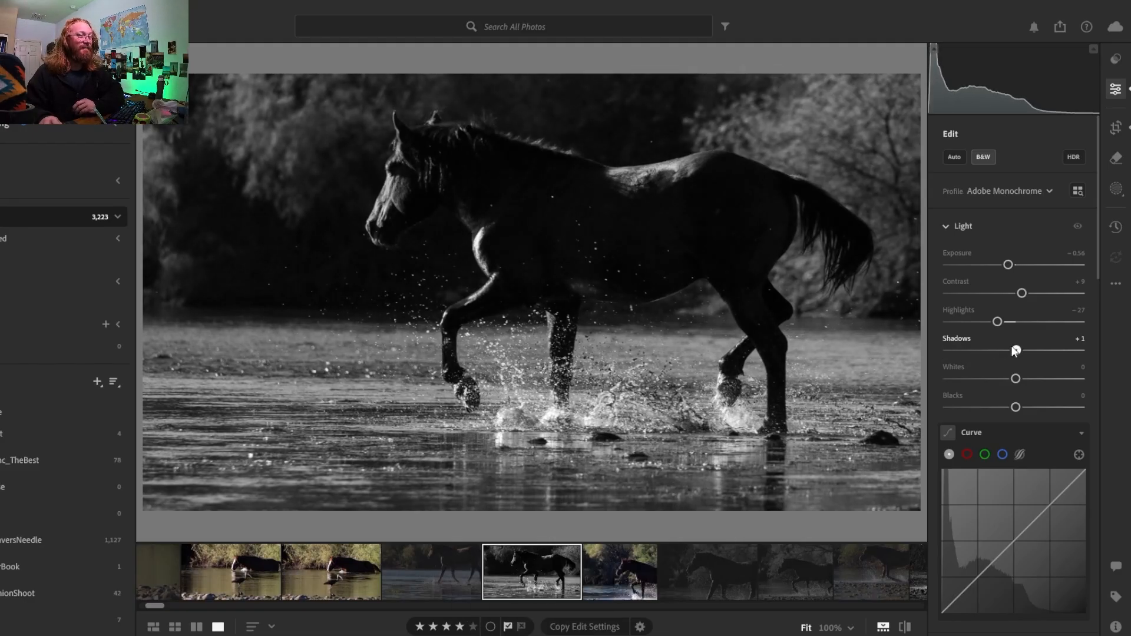
left_click_drag(1016, 350, 1026, 351)
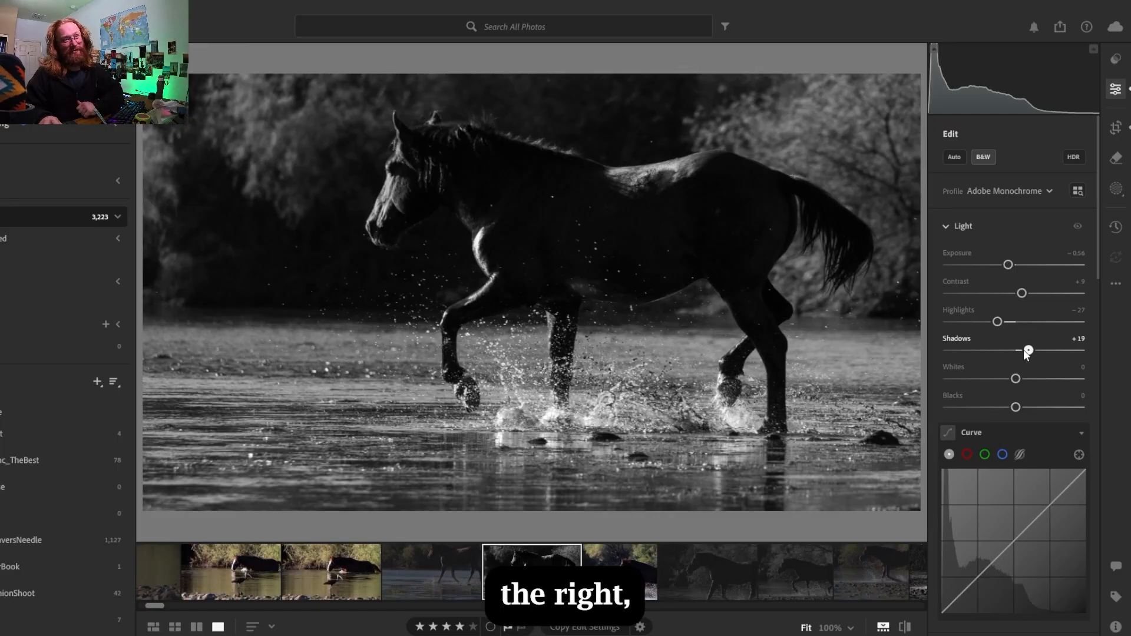
left_click_drag(1026, 352, 1089, 356)
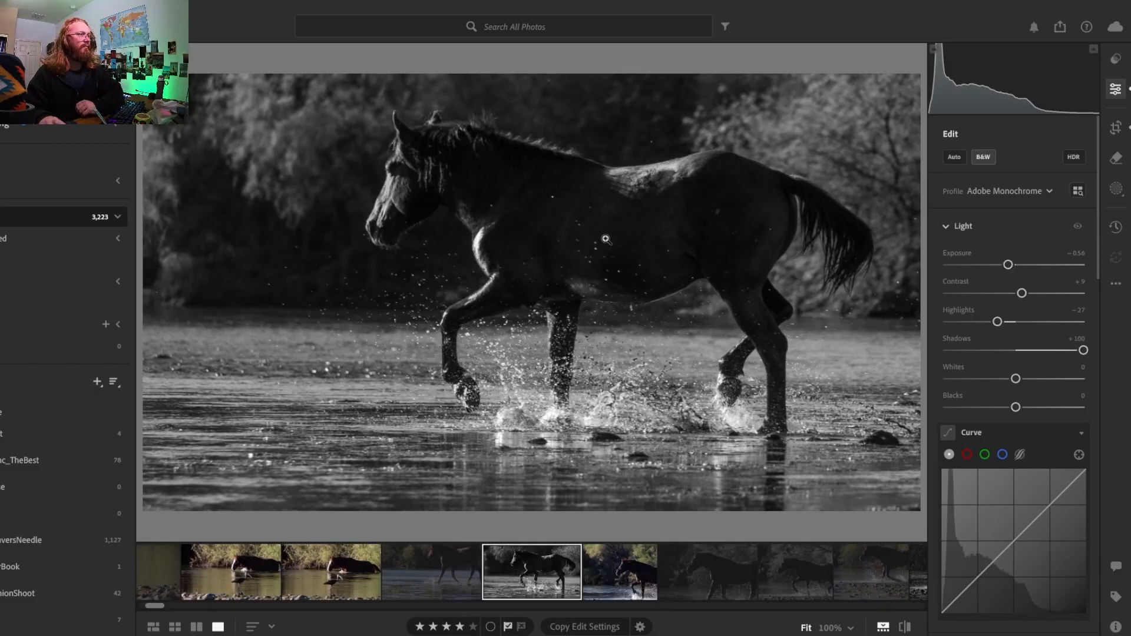
left_click(450, 203)
left_click(481, 275)
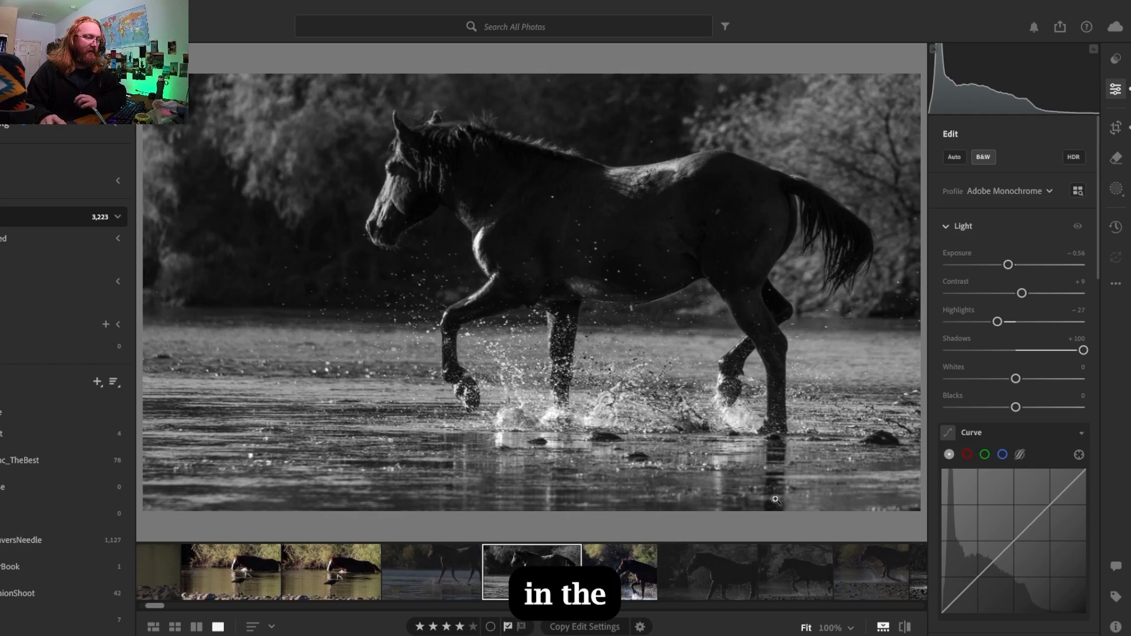
double_click(1083, 351)
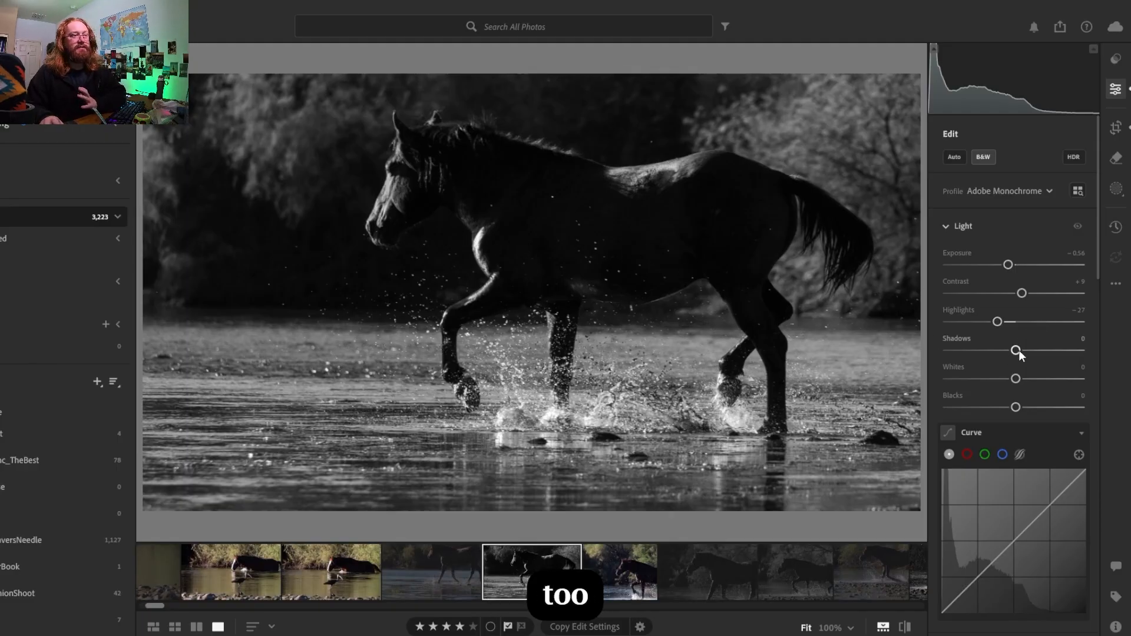
Try Shadows at +18 for the horse's dark areas and lower it to -100
mouse_move(1017, 350)
left_mouse_down()
mouse_move(1049, 356)
mouse_move(996, 357)
mouse_move(1030, 357)
left_mouse_up()
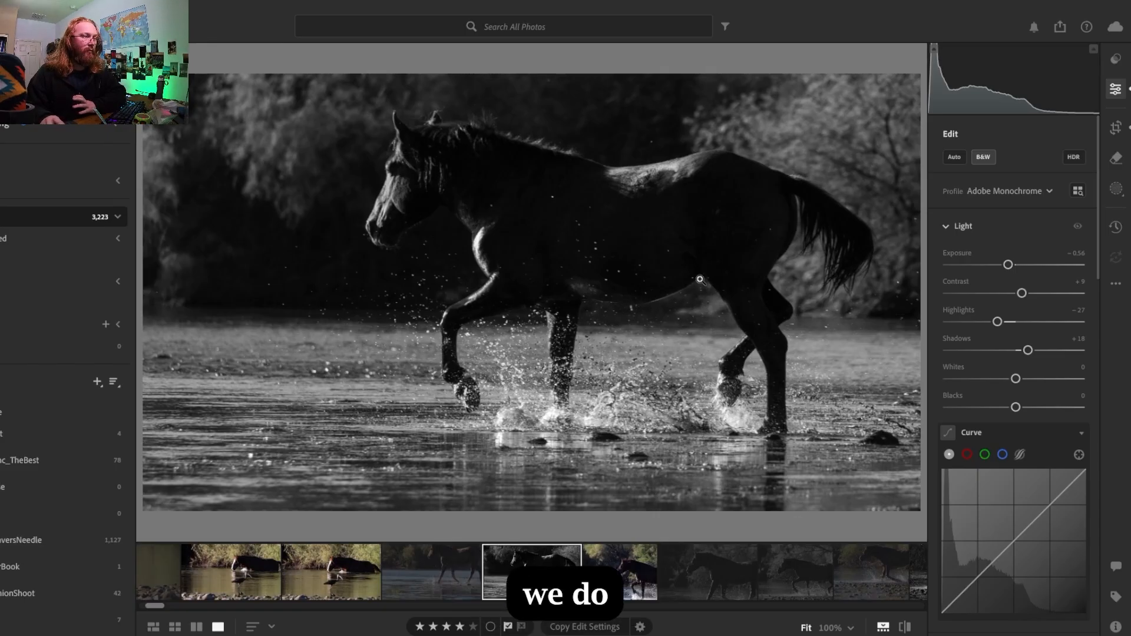
left_click_drag(1028, 350, 934, 350)
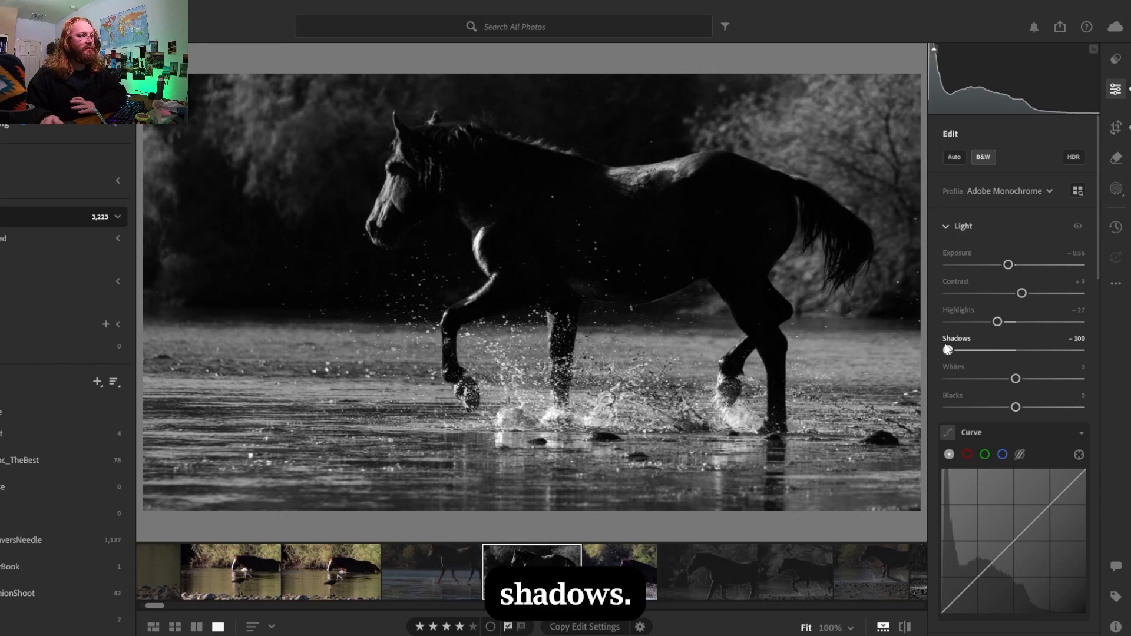
Reset Shadows and Highlights to 0, try the Whites adjustment, and leave Whites at 0
left_click_drag(948, 350, 1009, 350)
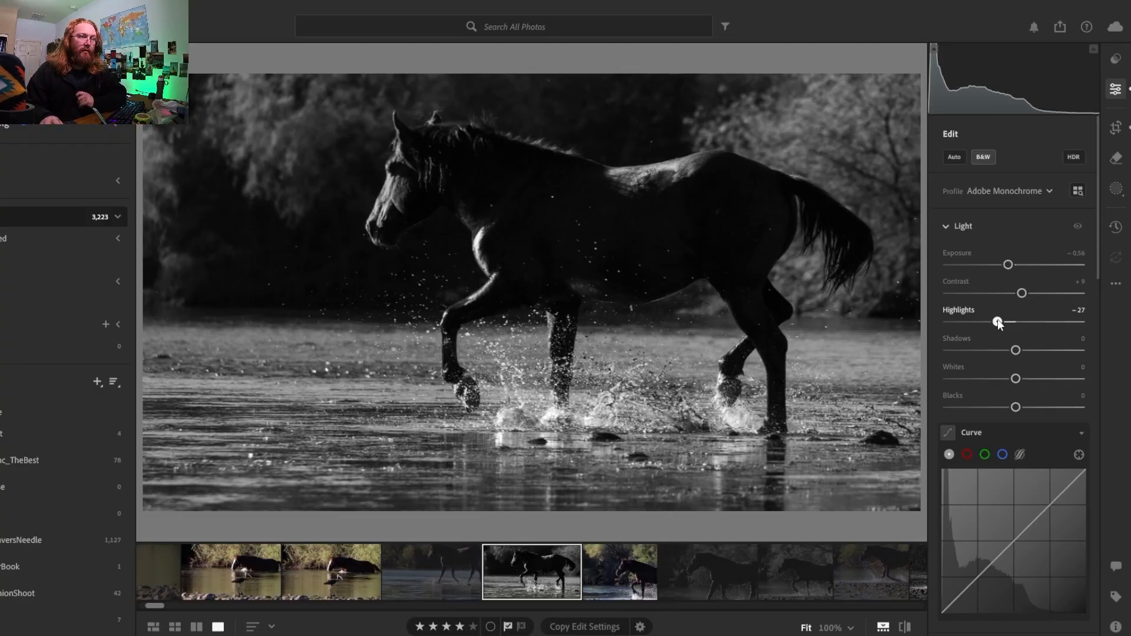
mouse_move(999, 324)
left_mouse_down()
mouse_move(1016, 325)
mouse_move(920, 324)
mouse_move(1015, 328)
left_mouse_up()
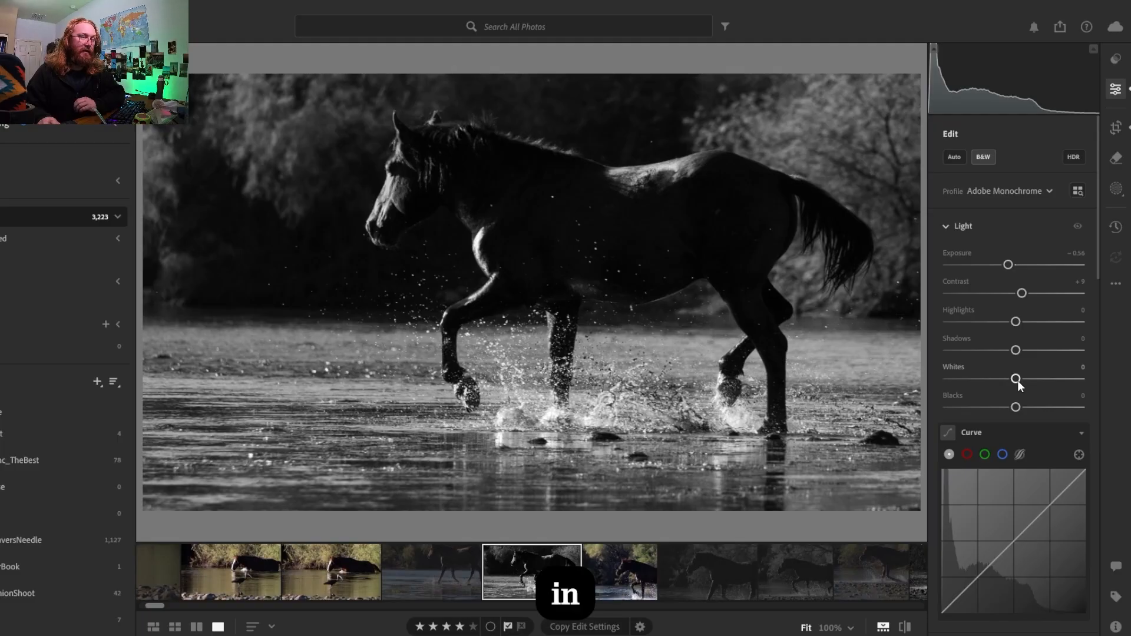
mouse_move(1017, 381)
left_mouse_down()
mouse_move(943, 393)
mouse_move(1016, 383)
left_mouse_up()
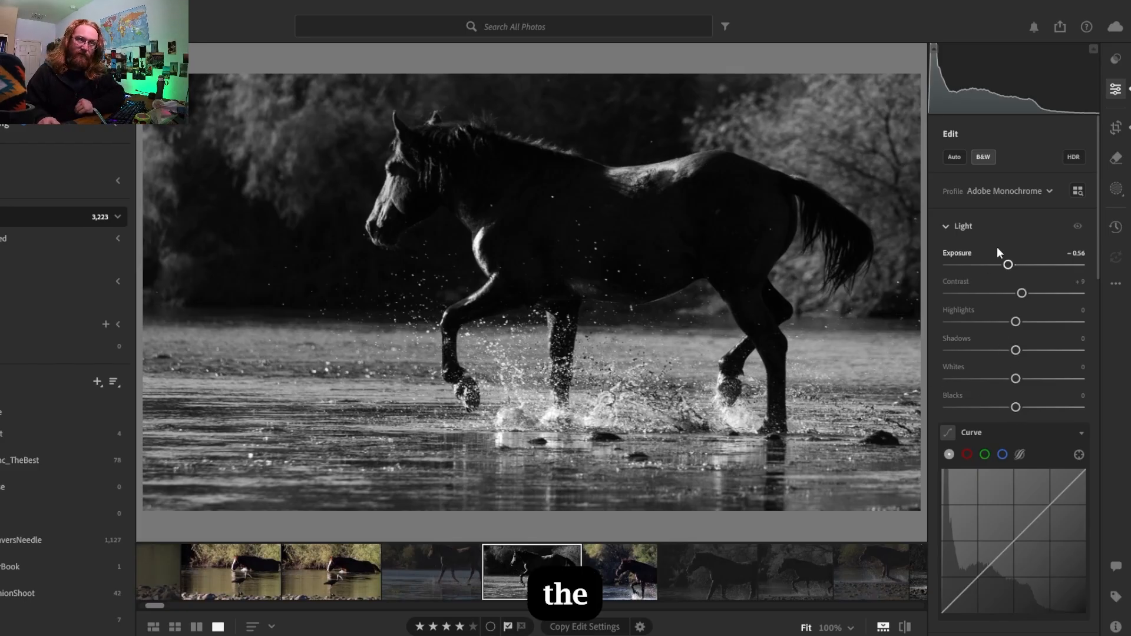
Add three control points on the tone curve's diagonal, at the upper quarter, lower quarter and middle
left_click_drag(1098, 264, 1099, 298)
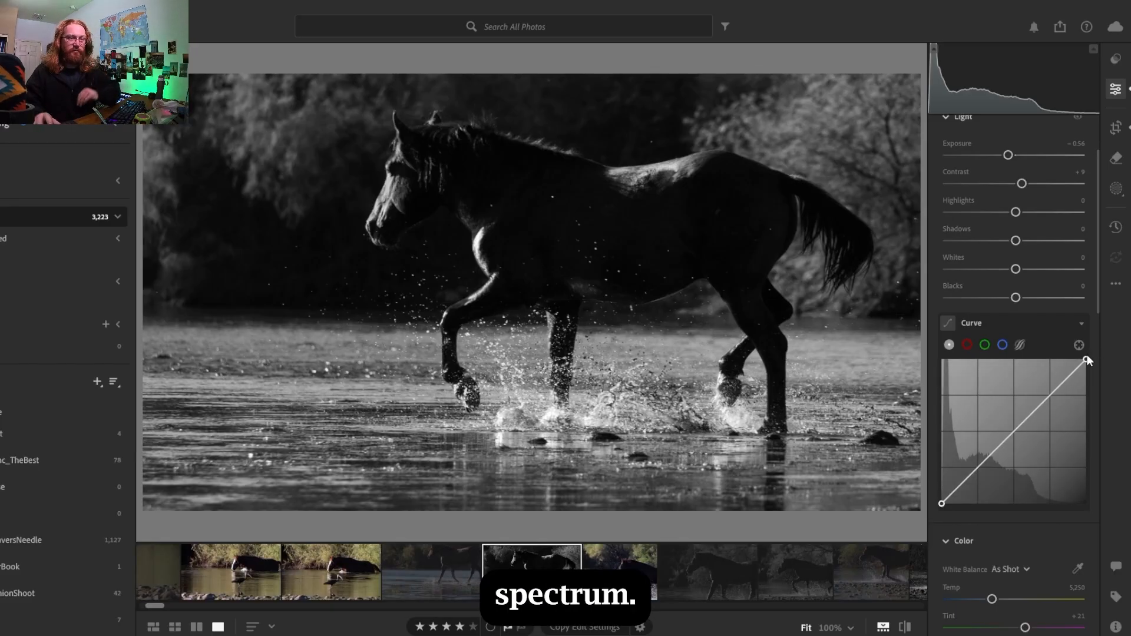
left_click(1051, 395)
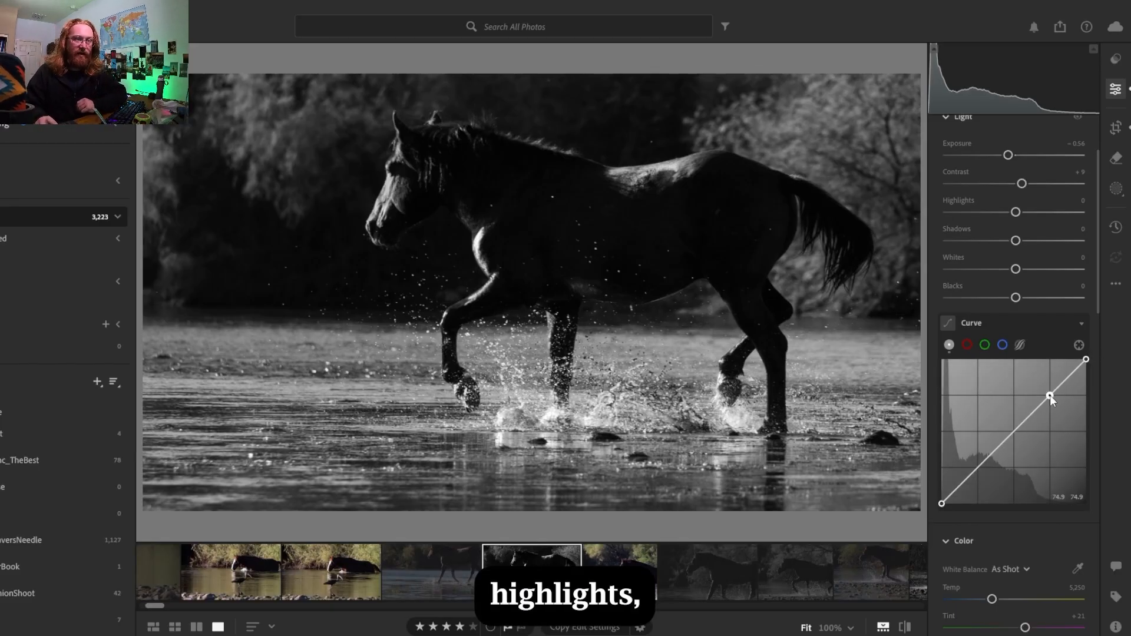
left_click(977, 468)
left_click(1013, 432)
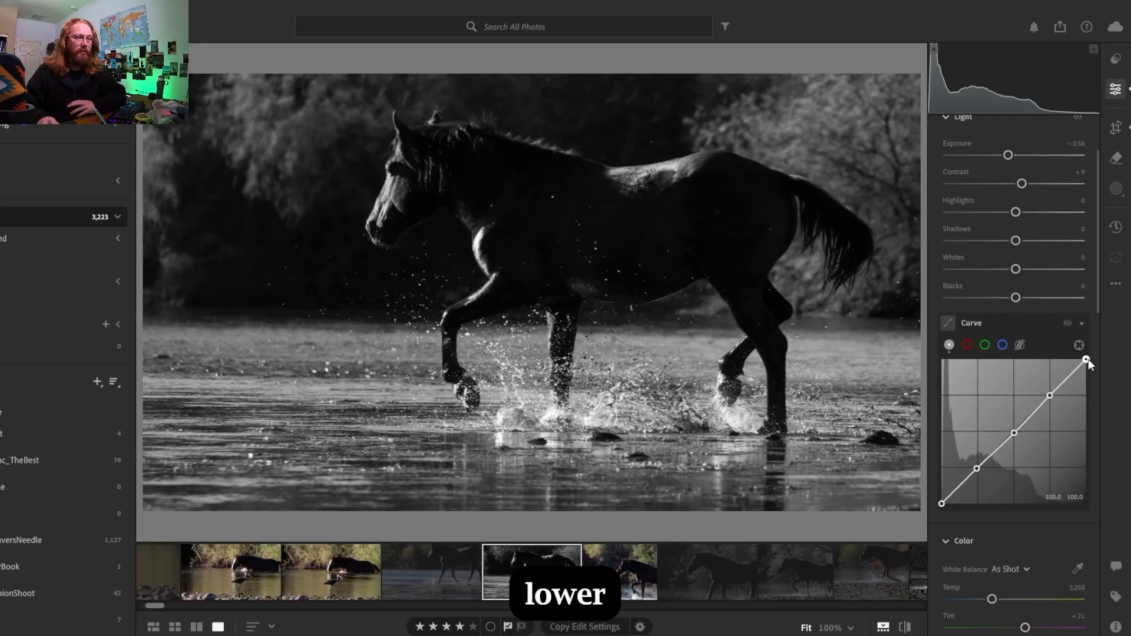
Lower the tone curve's white endpoint and upper-quarter point slightly below the diagonal to soften the highlights
left_click_drag(1088, 359, 1089, 366)
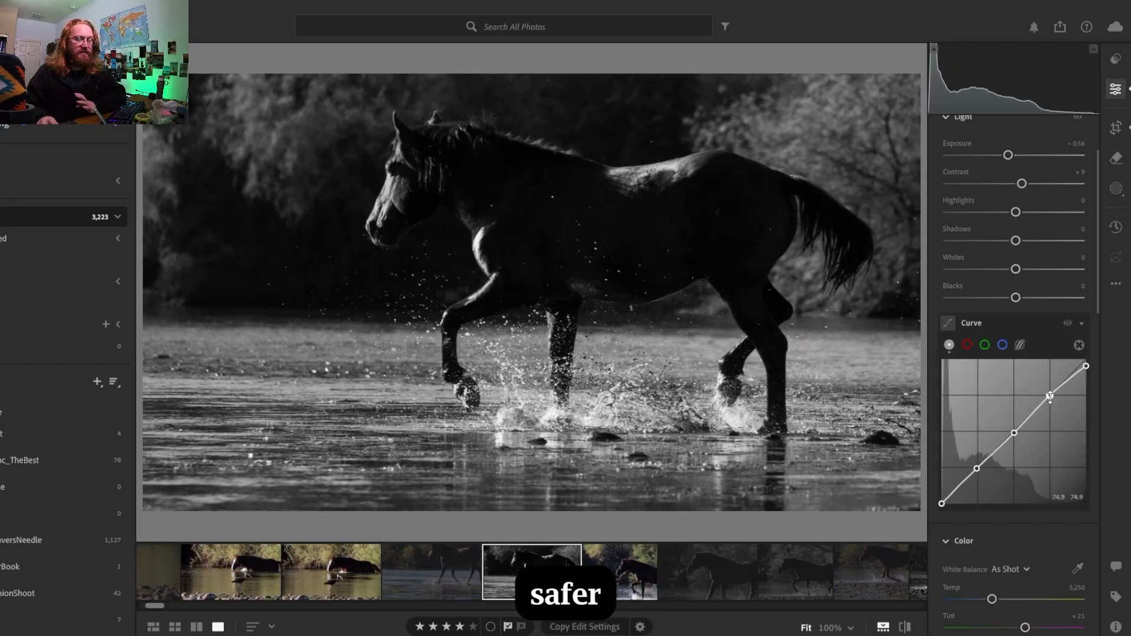
left_click_drag(1051, 397, 1056, 403)
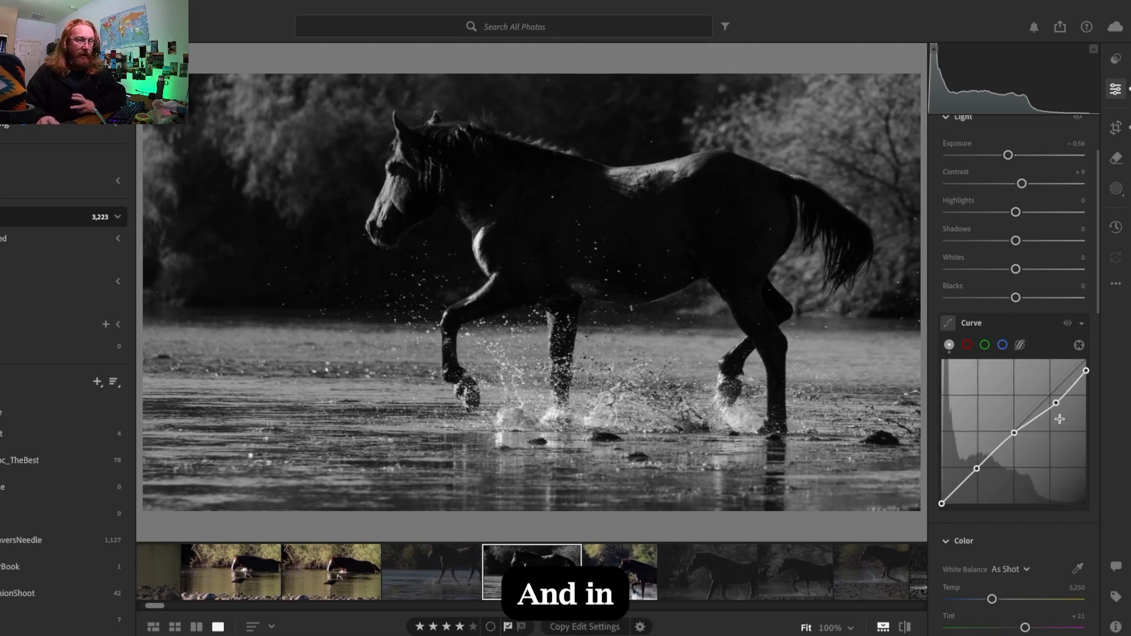
mouse_move(1055, 401)
left_mouse_down()
mouse_move(1063, 417)
mouse_move(1050, 402)
mouse_move(1059, 407)
left_mouse_up()
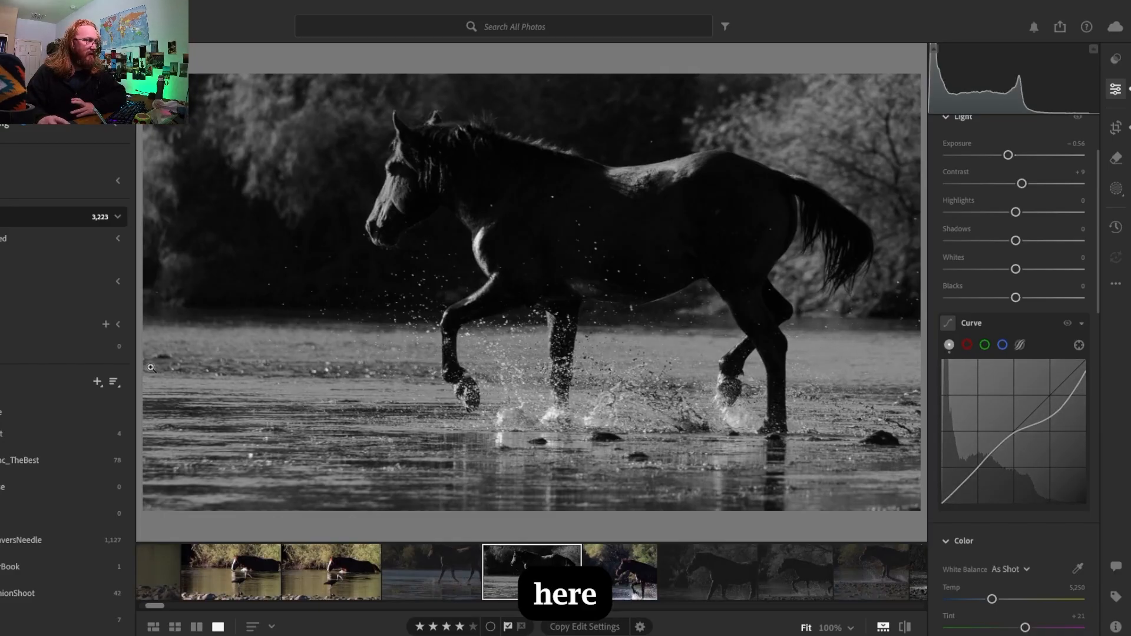
mouse_move(1059, 412)
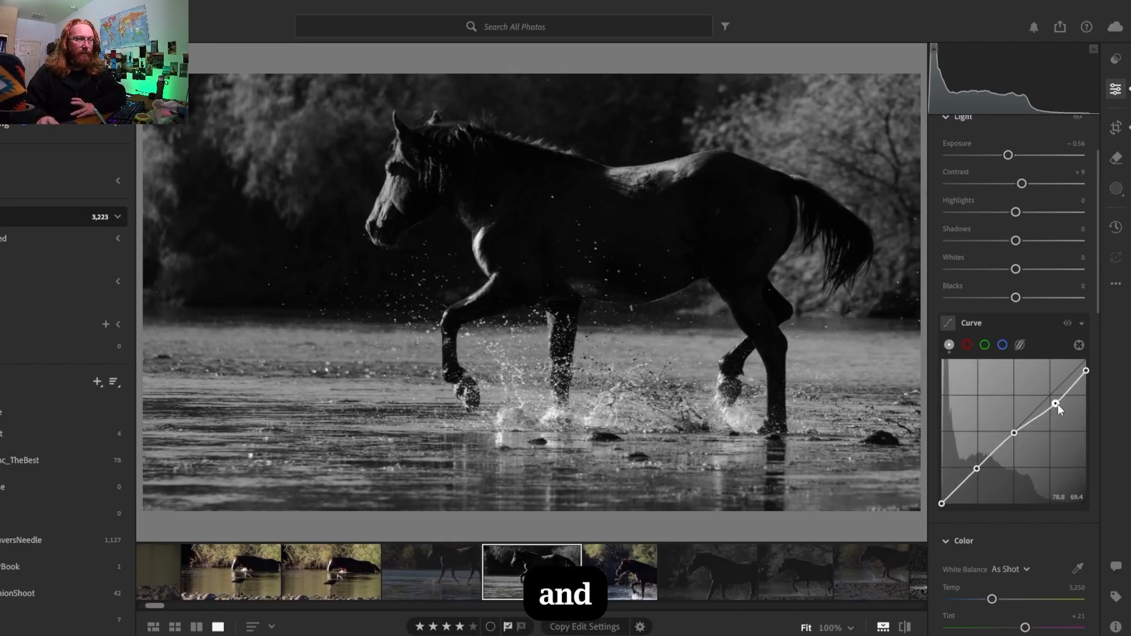
left_click_drag(1058, 405, 1055, 400)
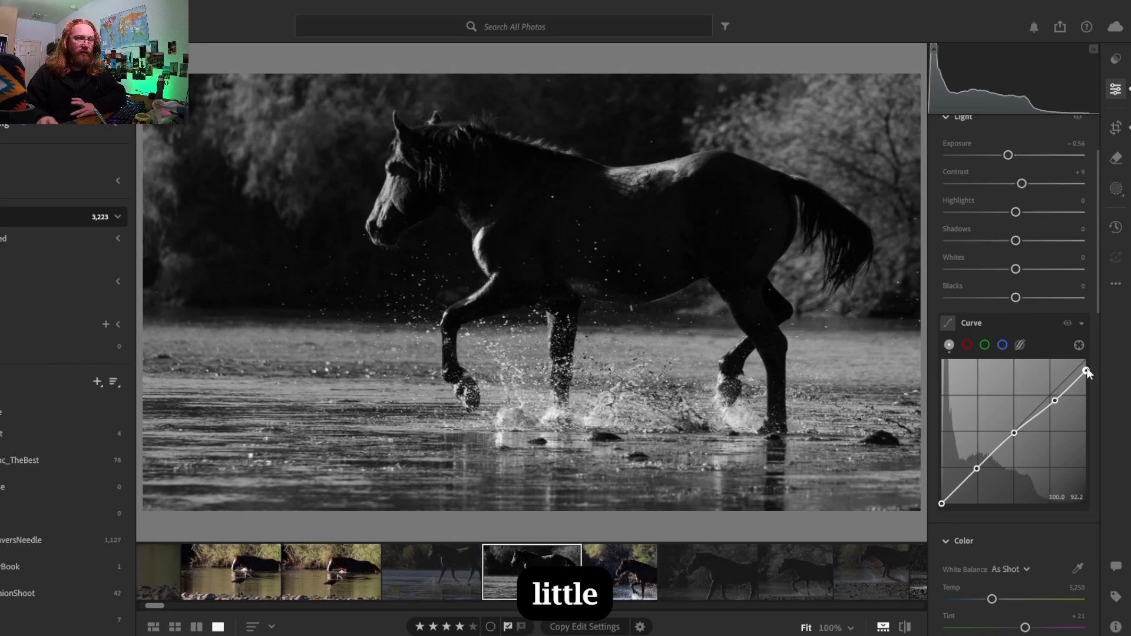
left_click_drag(1088, 371, 1087, 366)
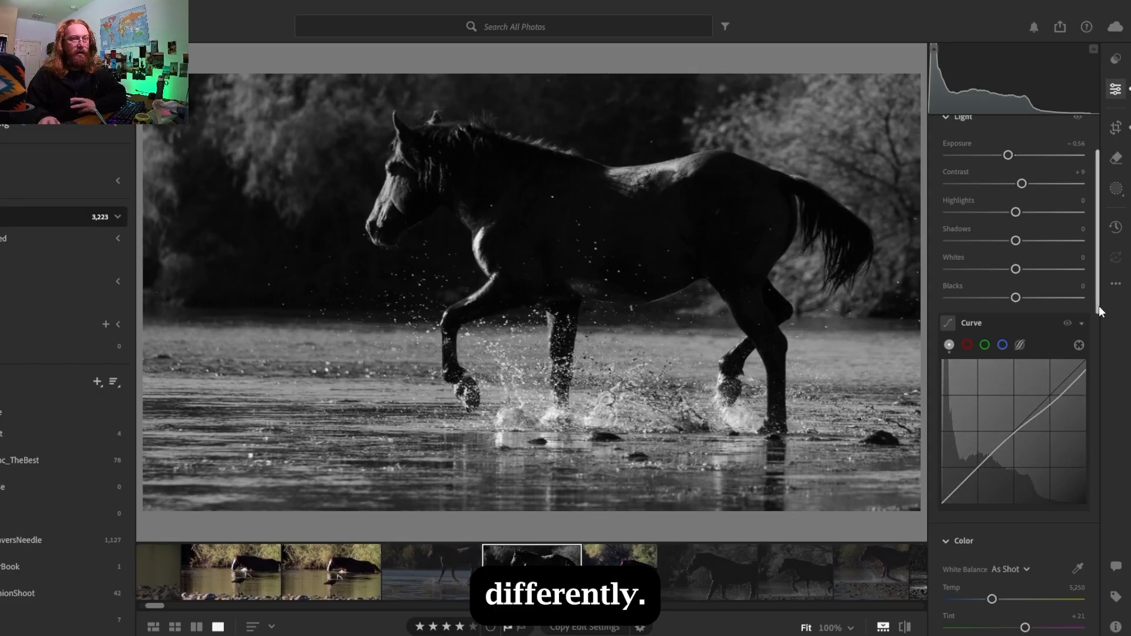
Try turning the B&W Mixer's targeted adjustment tool on and off, and close it
left_click_drag(1098, 303, 1108, 385)
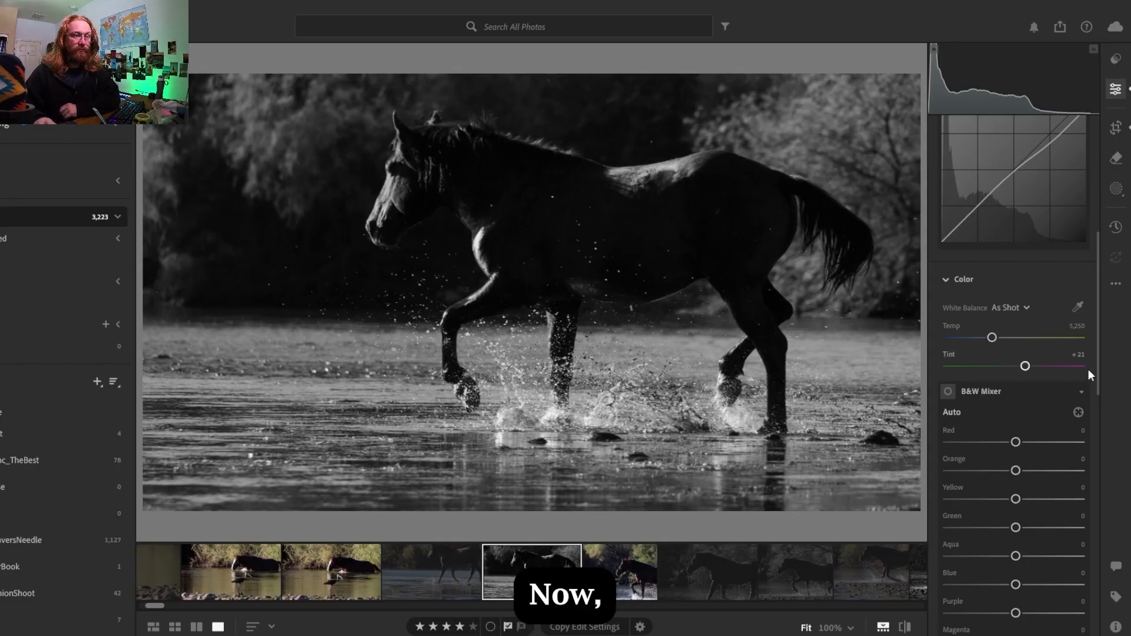
left_click_drag(1098, 365, 1103, 405)
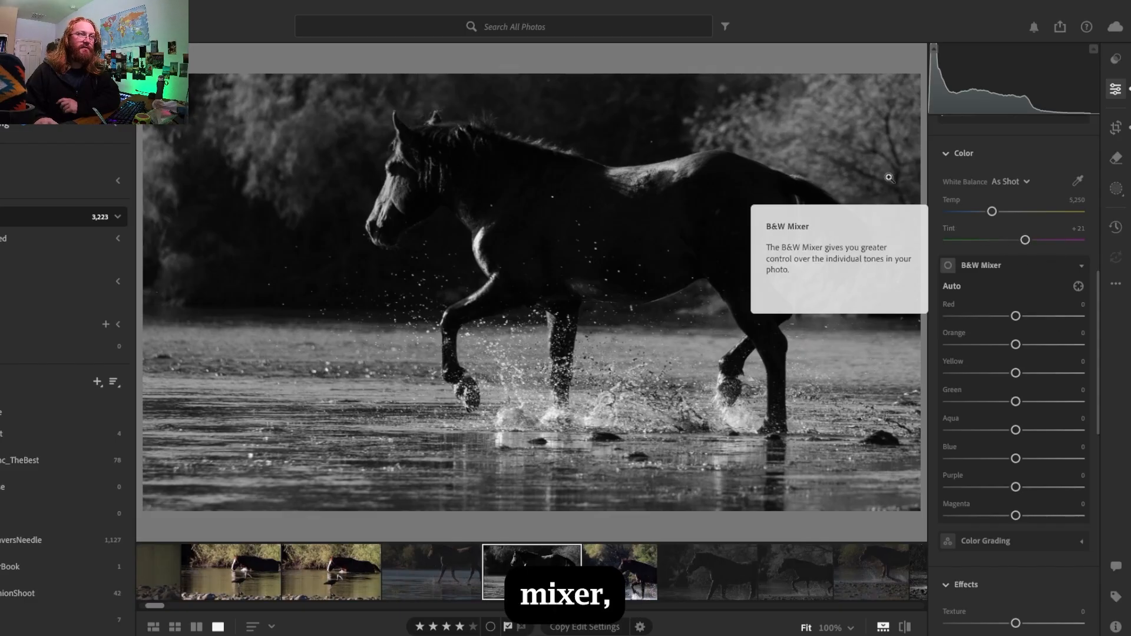
left_click(1079, 286)
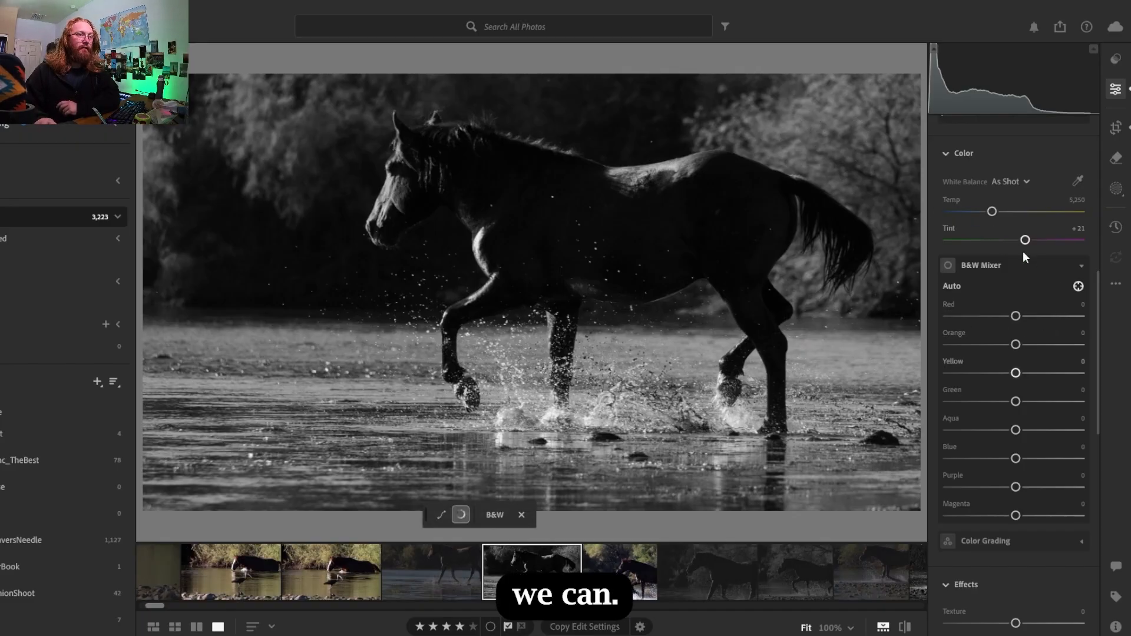
left_click(1079, 286)
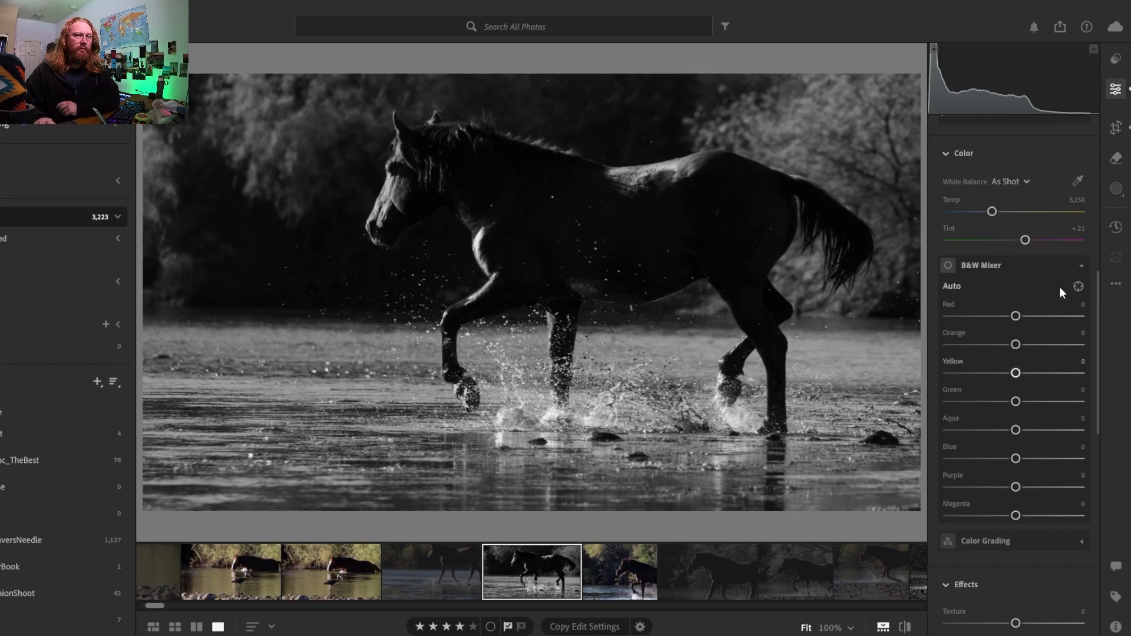
left_click(1078, 286)
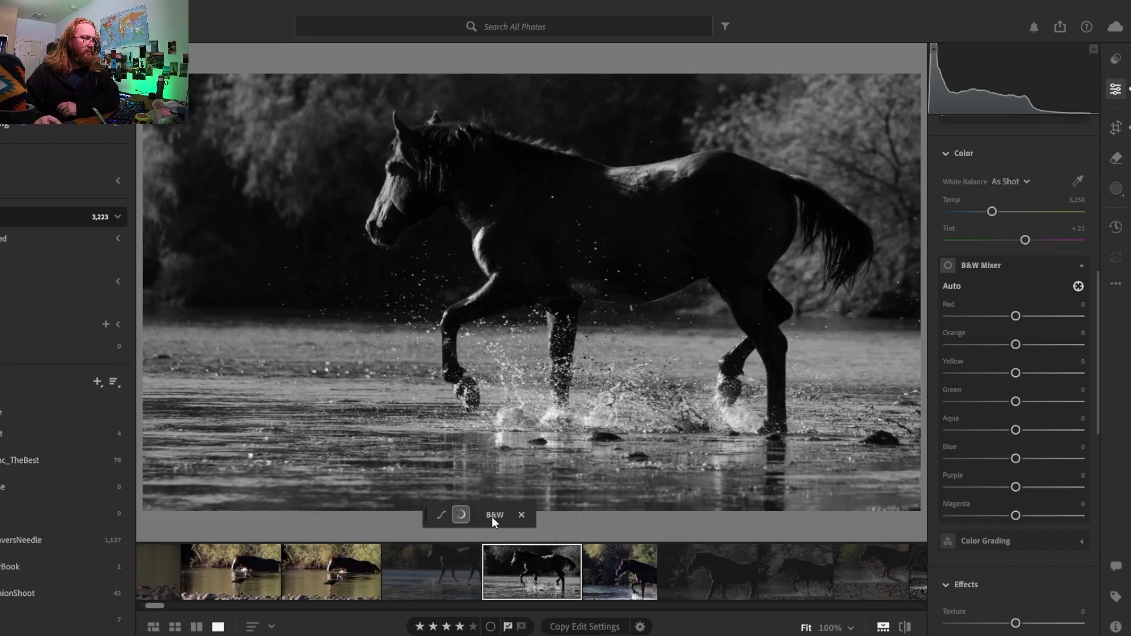
left_click(521, 515)
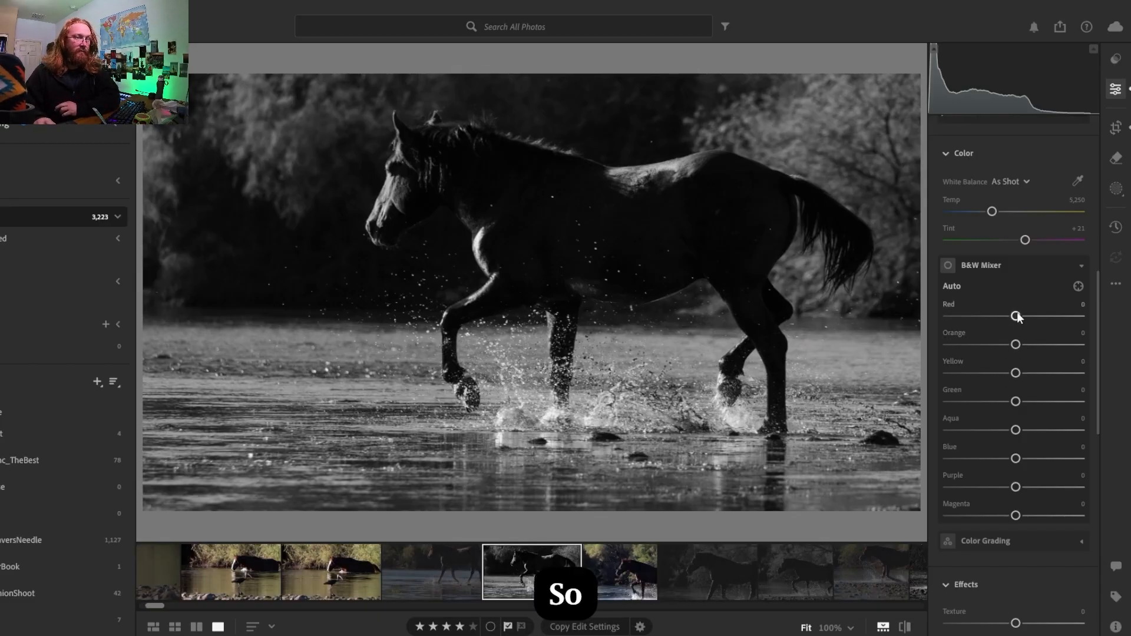
Try Red at -100 in the B&W Mixer, compare positive values, and set Red to +8
left_click_drag(1016, 313, 912, 325)
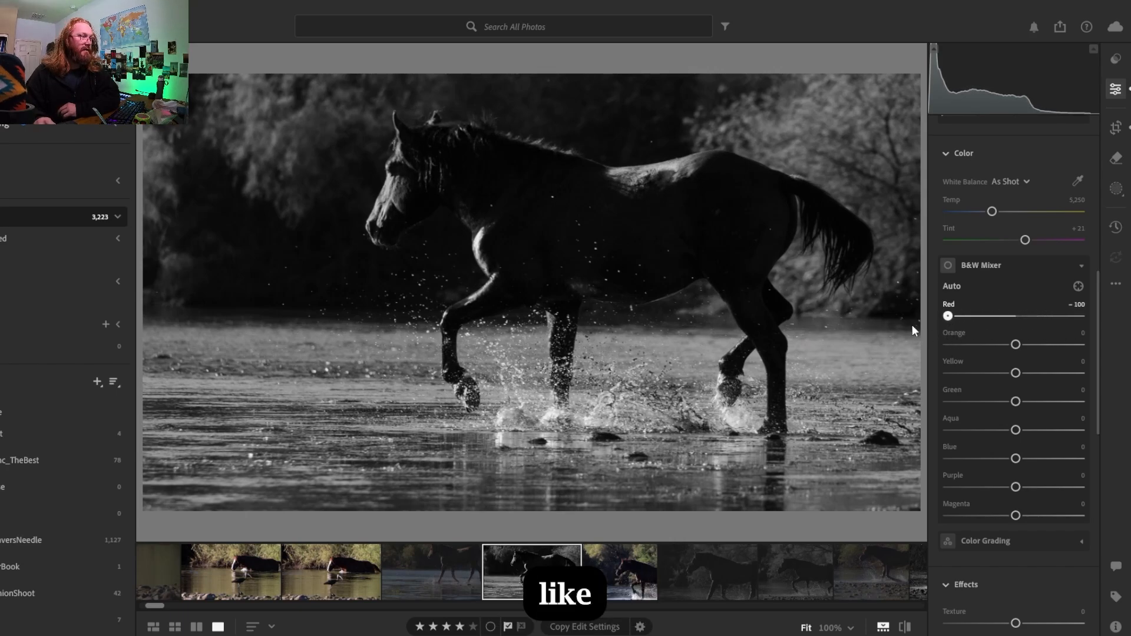
left_click_drag(1039, 328, 925, 321)
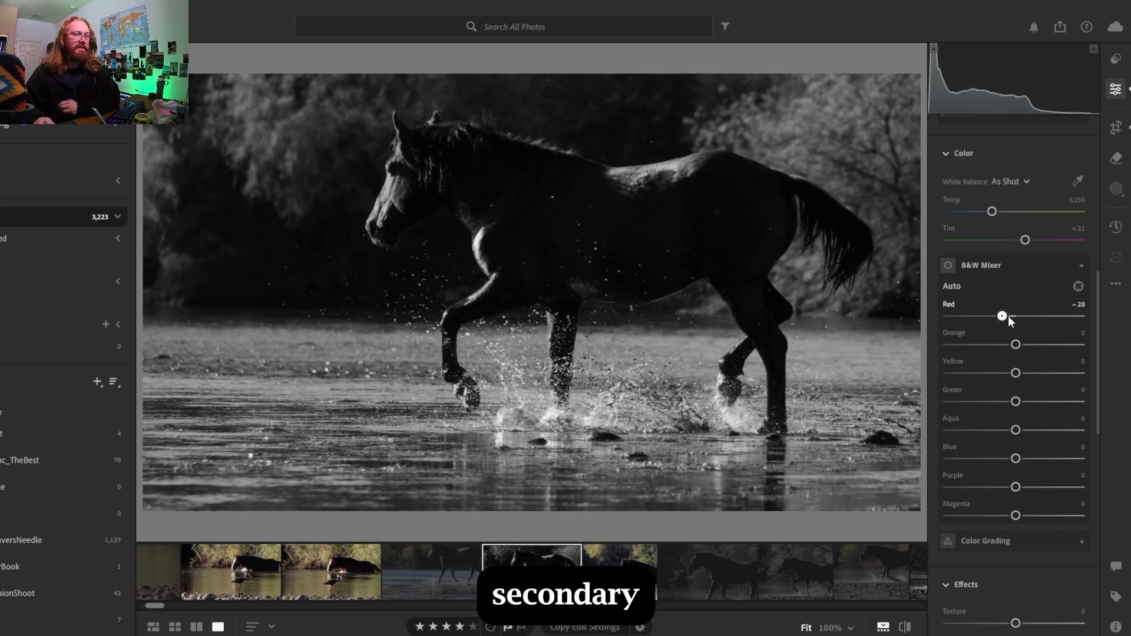
mouse_move(1009, 316)
left_mouse_down()
mouse_move(1083, 316)
mouse_move(954, 320)
mouse_move(1022, 317)
left_mouse_up()
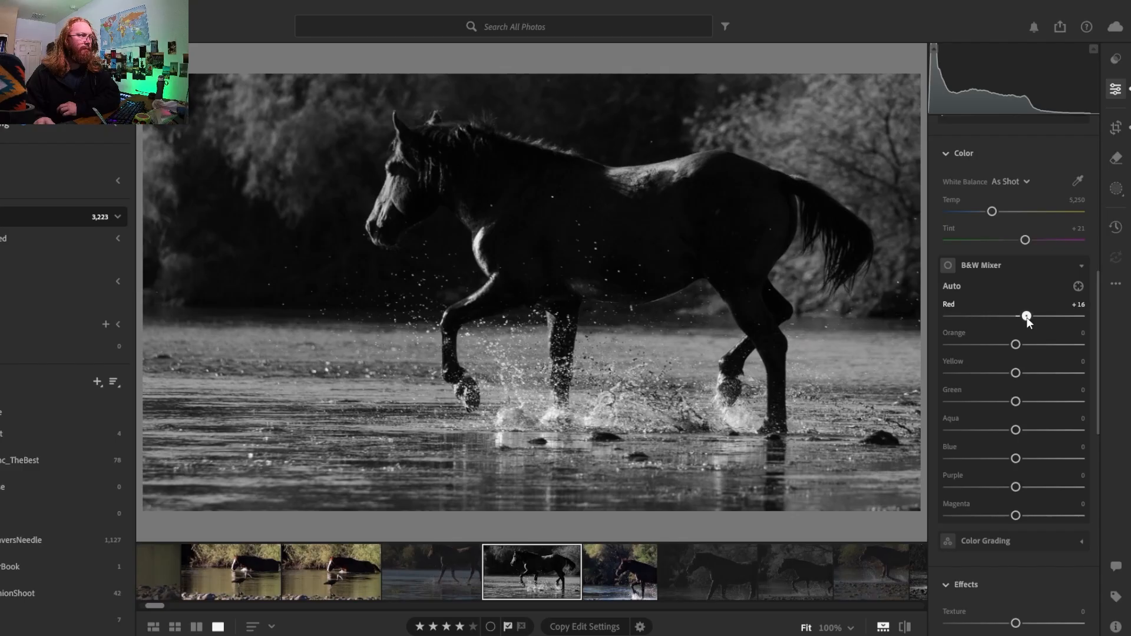
left_click_drag(1027, 317, 1021, 317)
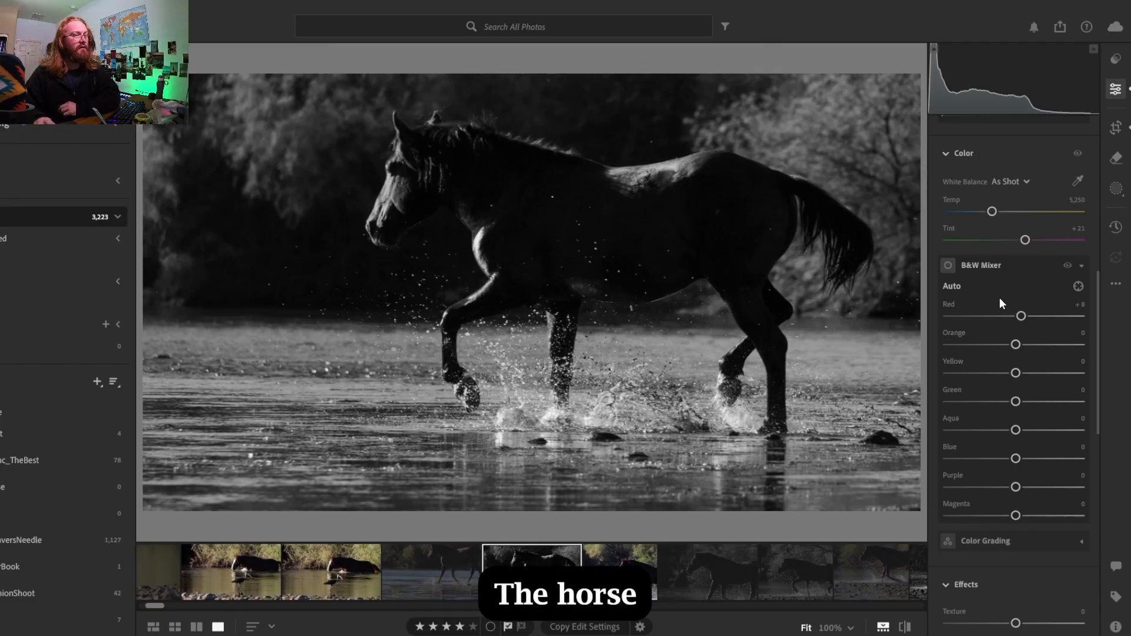
Try different Orange levels in the B&W Mixer and reset Orange to 0
left_click_drag(1017, 348, 964, 349)
mouse_move(998, 349)
left_mouse_down()
mouse_move(961, 355)
mouse_move(995, 350)
mouse_move(966, 360)
mouse_move(989, 340)
mouse_move(1082, 345)
mouse_move(951, 344)
mouse_move(996, 345)
mouse_move(983, 345)
left_mouse_up()
double_click(989, 341)
double_click(1012, 349)
double_click(988, 344)
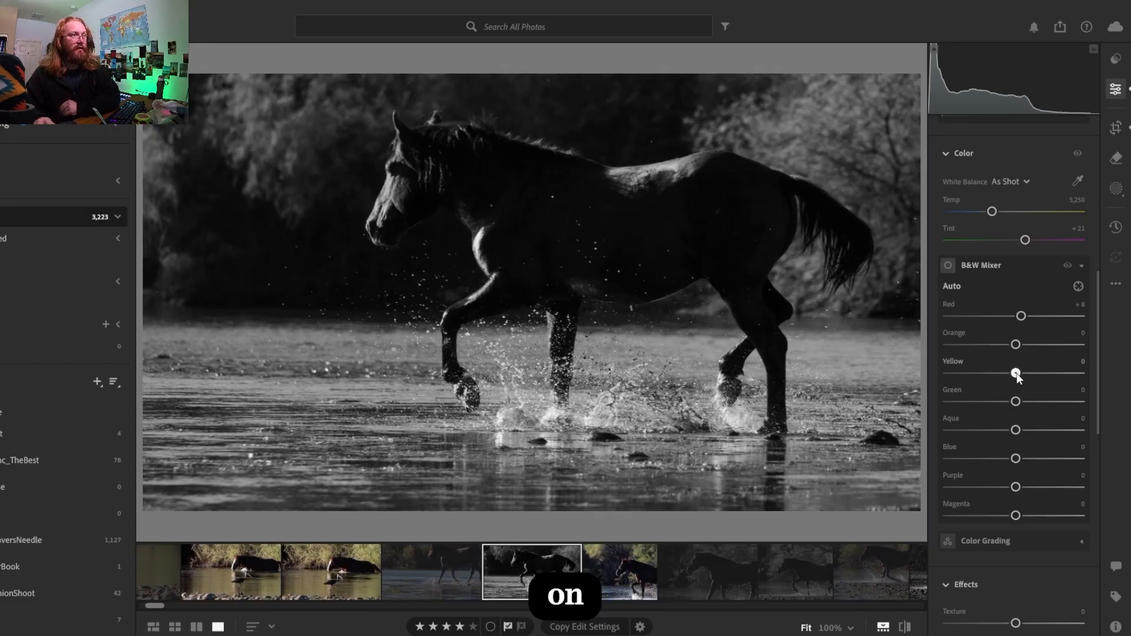
Set Yellow to -20 in the B&W Mixer, try Green at -100, and set Green to +7
mouse_move(1016, 373)
left_mouse_down()
mouse_move(1059, 375)
mouse_move(915, 381)
mouse_move(1058, 390)
mouse_move(911, 388)
mouse_move(1049, 391)
mouse_move(914, 391)
mouse_move(1034, 390)
mouse_move(963, 390)
mouse_move(1014, 388)
left_mouse_up()
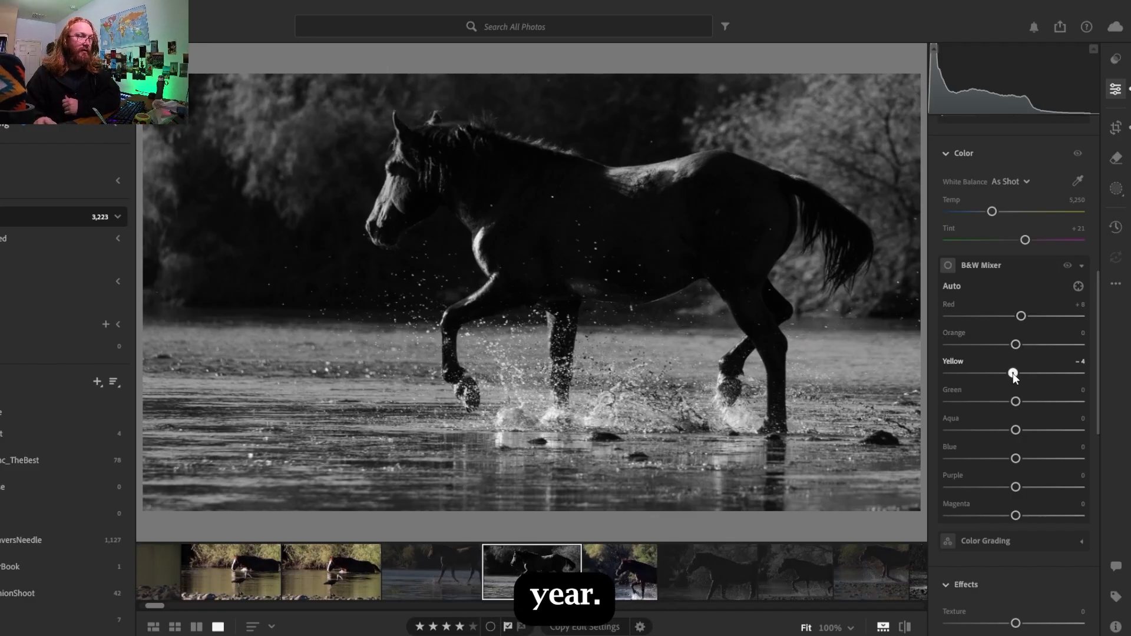
mouse_move(1013, 374)
left_mouse_down()
mouse_move(1031, 379)
mouse_move(930, 391)
mouse_move(1002, 393)
left_mouse_up()
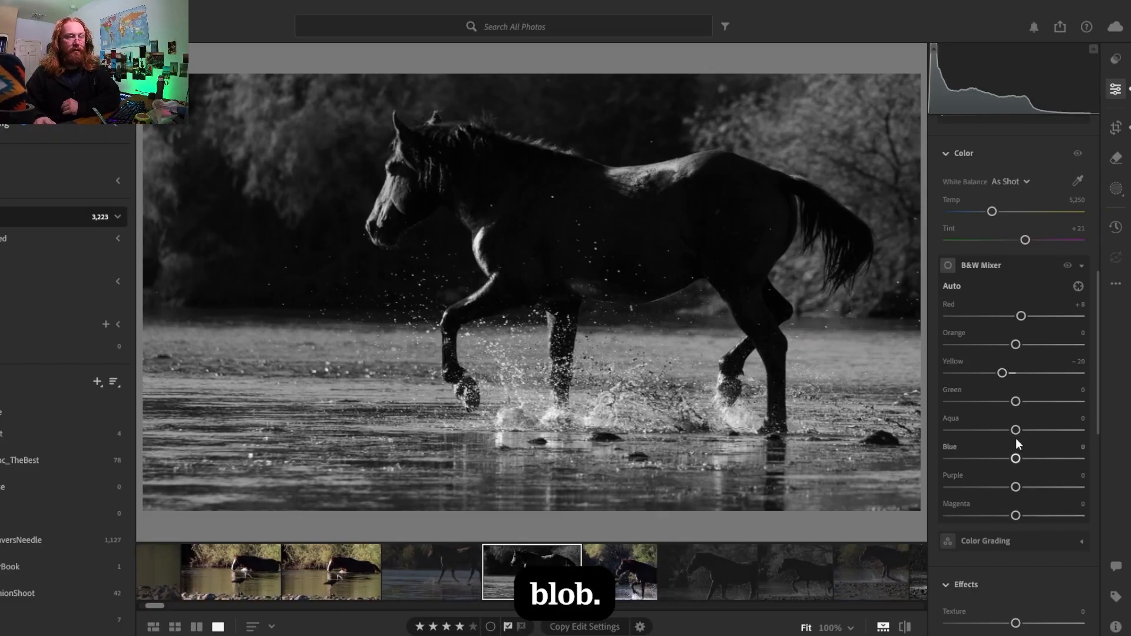
mouse_move(1016, 402)
left_mouse_down()
mouse_move(1086, 408)
mouse_move(935, 407)
mouse_move(1065, 420)
mouse_move(1009, 416)
mouse_move(1031, 415)
mouse_move(984, 433)
mouse_move(1040, 437)
mouse_move(1066, 400)
mouse_move(967, 415)
mouse_move(1018, 416)
left_mouse_up()
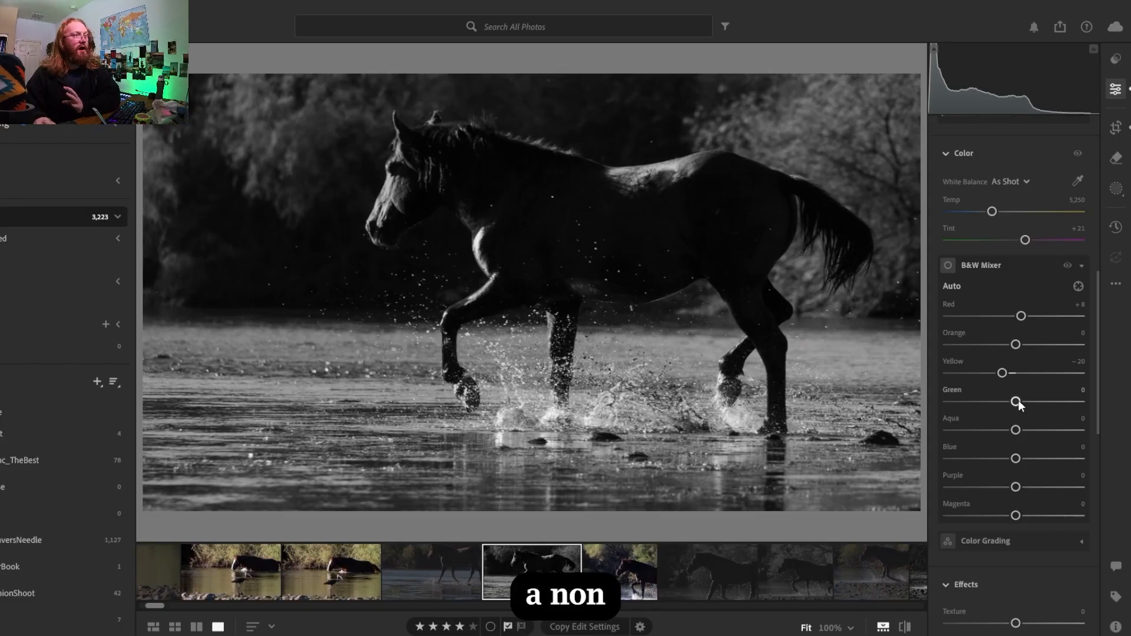
left_click_drag(1017, 402, 932, 427)
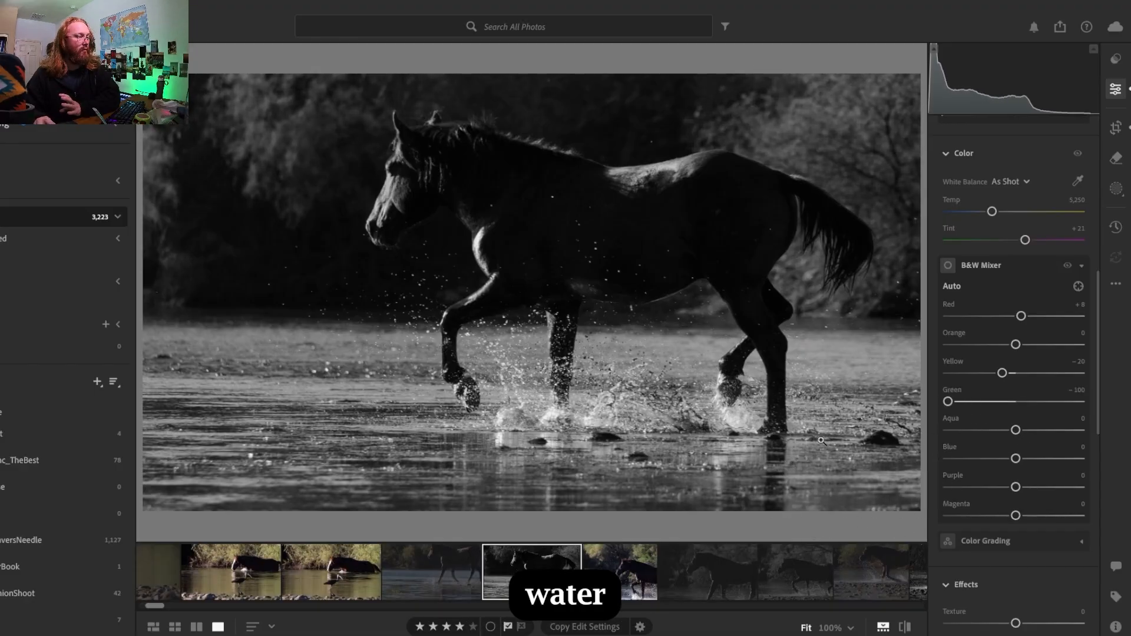
left_click_drag(950, 402, 928, 418)
left_click(1015, 401)
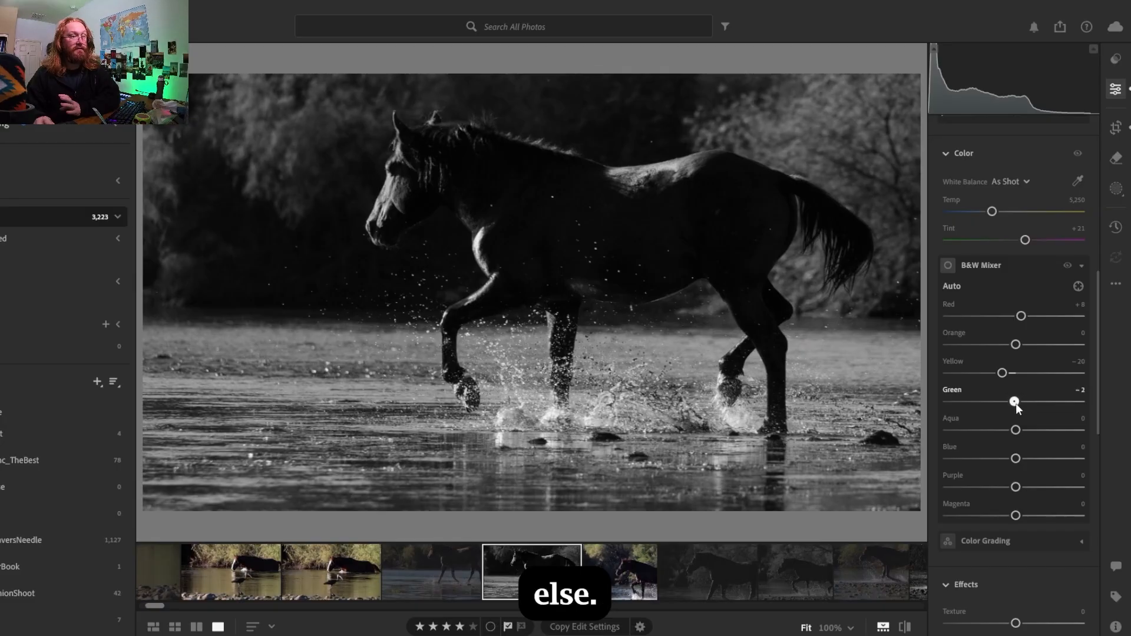
mouse_move(1016, 403)
left_mouse_down()
mouse_move(1097, 404)
mouse_move(980, 402)
mouse_move(1032, 401)
mouse_move(993, 408)
mouse_move(1023, 406)
left_mouse_up()
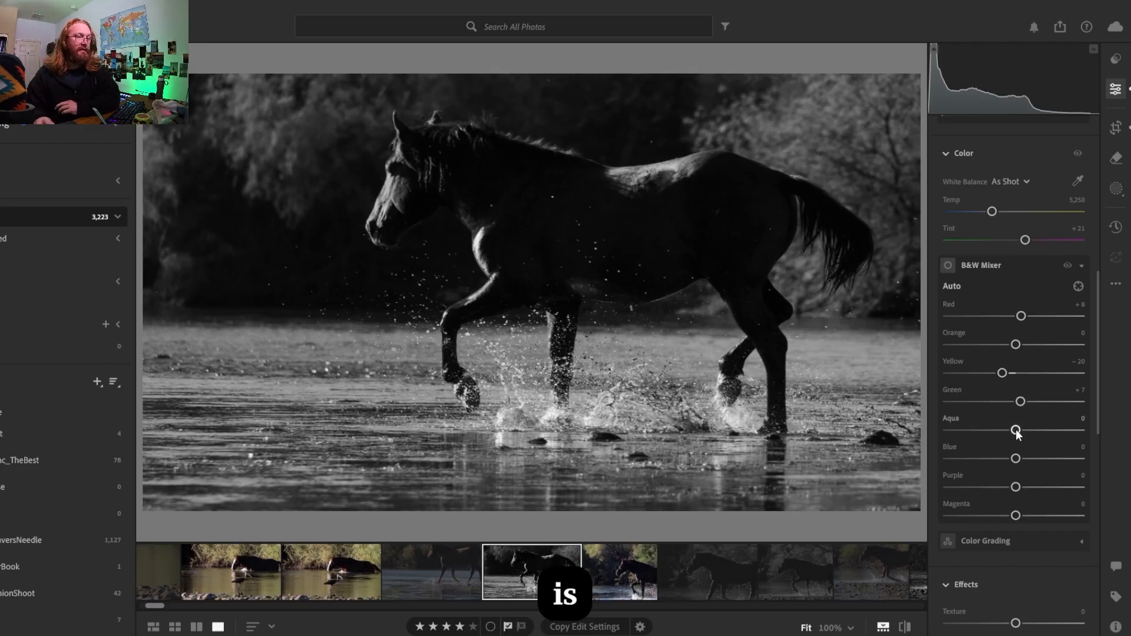
Try adjusting Aqua in the B&W Mixer, reset it to 0, and set Blue to -14
left_click_drag(1016, 431, 1000, 460)
double_click(1002, 455)
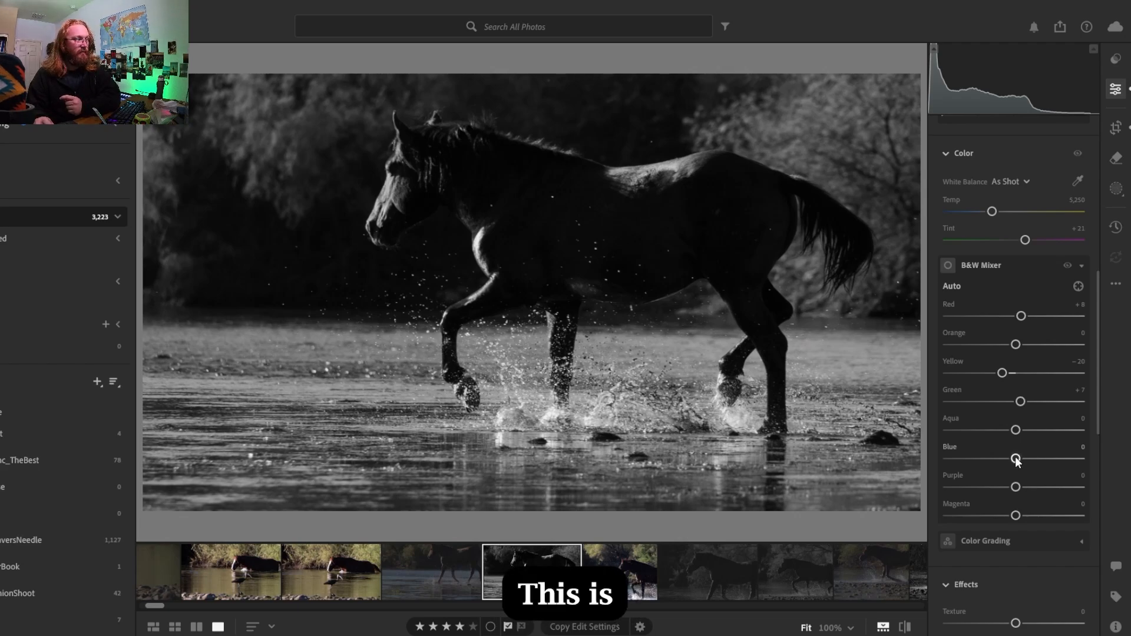
mouse_move(1016, 459)
left_mouse_down()
mouse_move(932, 467)
mouse_move(1033, 464)
mouse_move(1004, 467)
left_mouse_up()
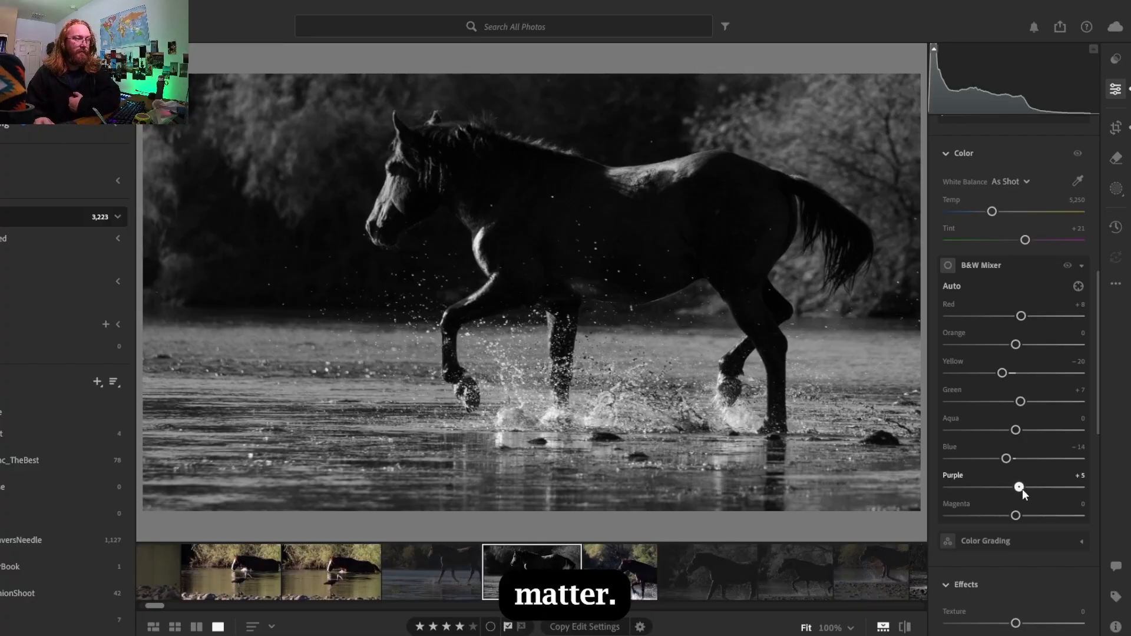
Set Purple to -14 in the B&W Mixer, try Magenta at -35, and reset Magenta to 0
left_click_drag(1049, 493, 956, 525)
left_click_drag(857, 524, 991, 520)
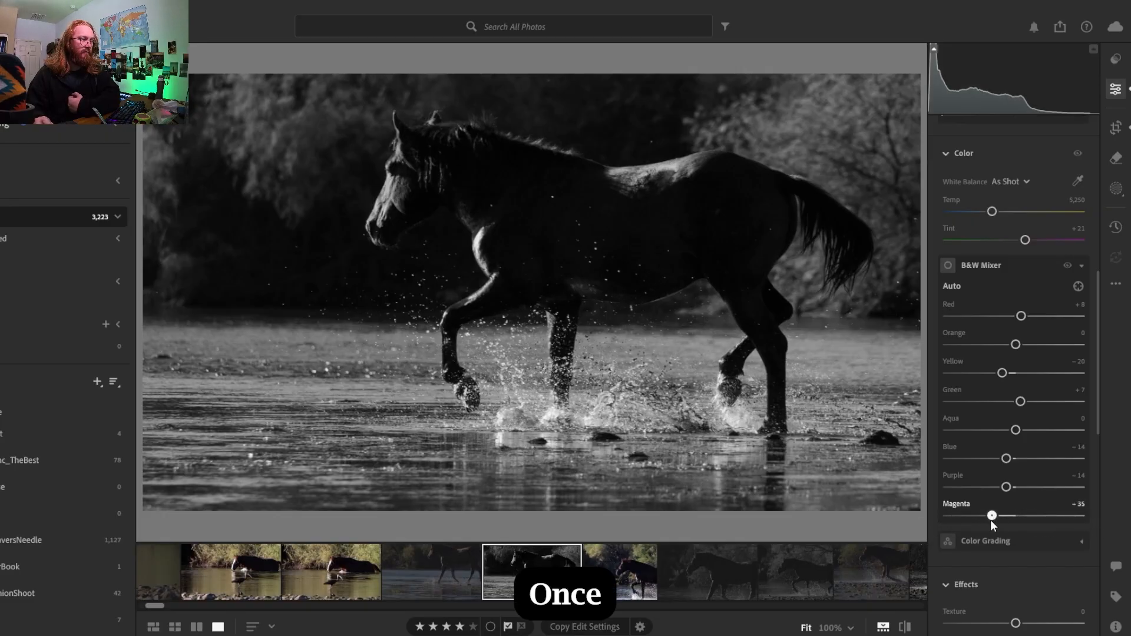
double_click(992, 516)
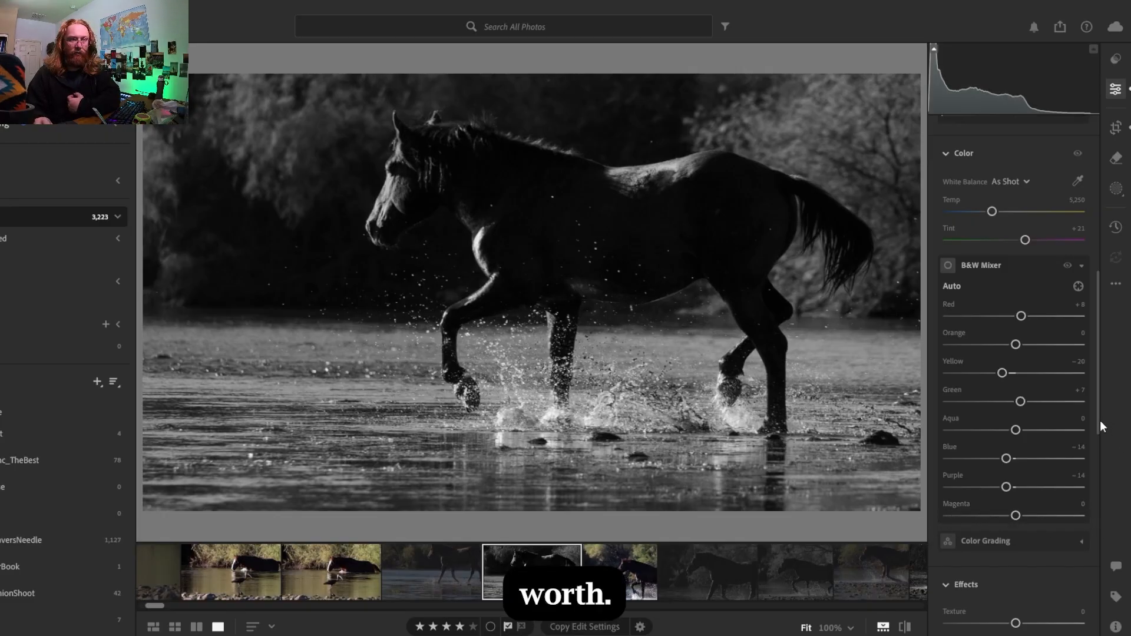
Expand the Color Grading settings to show the midtones, shadows and highlights wheels
left_click_drag(1100, 419, 1105, 465)
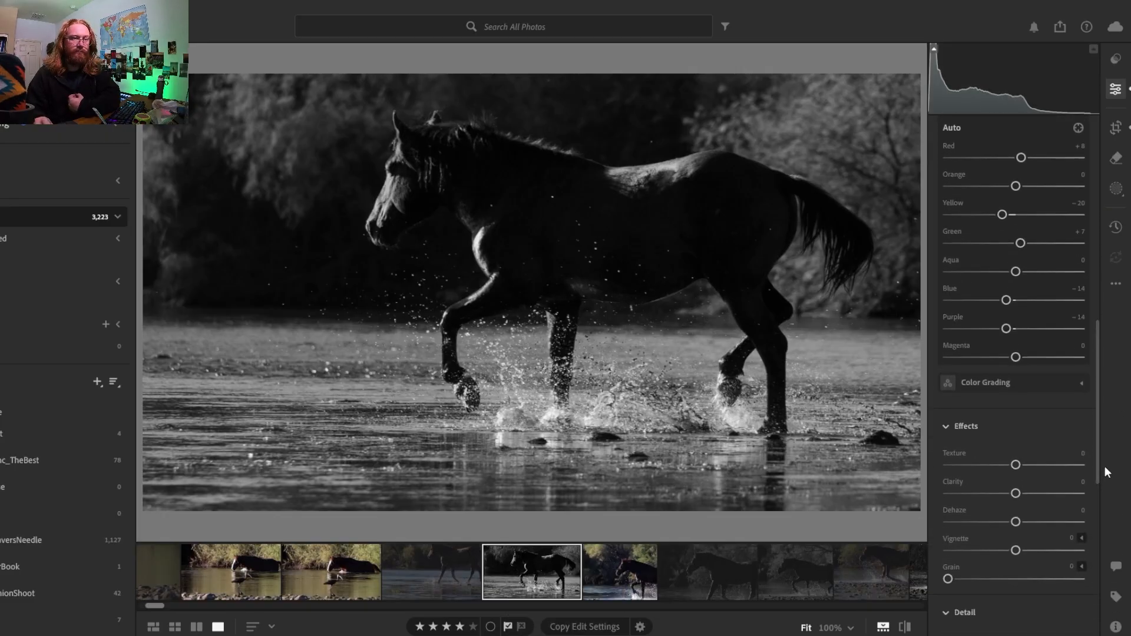
left_click(1081, 384)
scroll(1079, 267, "down", 2)
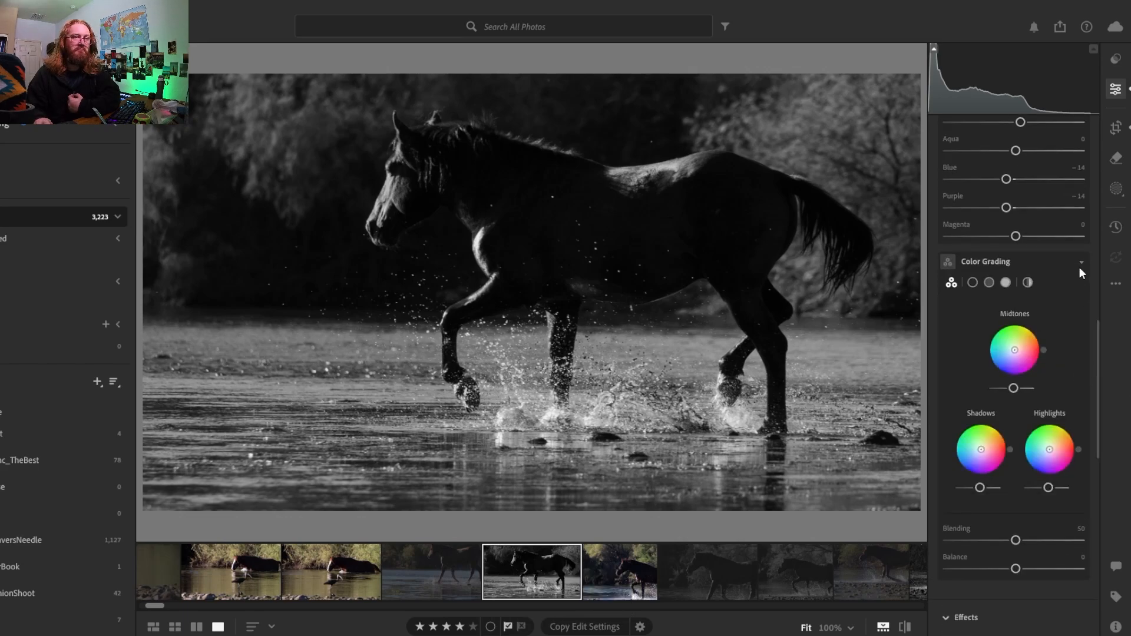
Collapse the Color Grading settings, then set Texture to +3 and Clarity to +2 in the Effects settings
left_click(1080, 265)
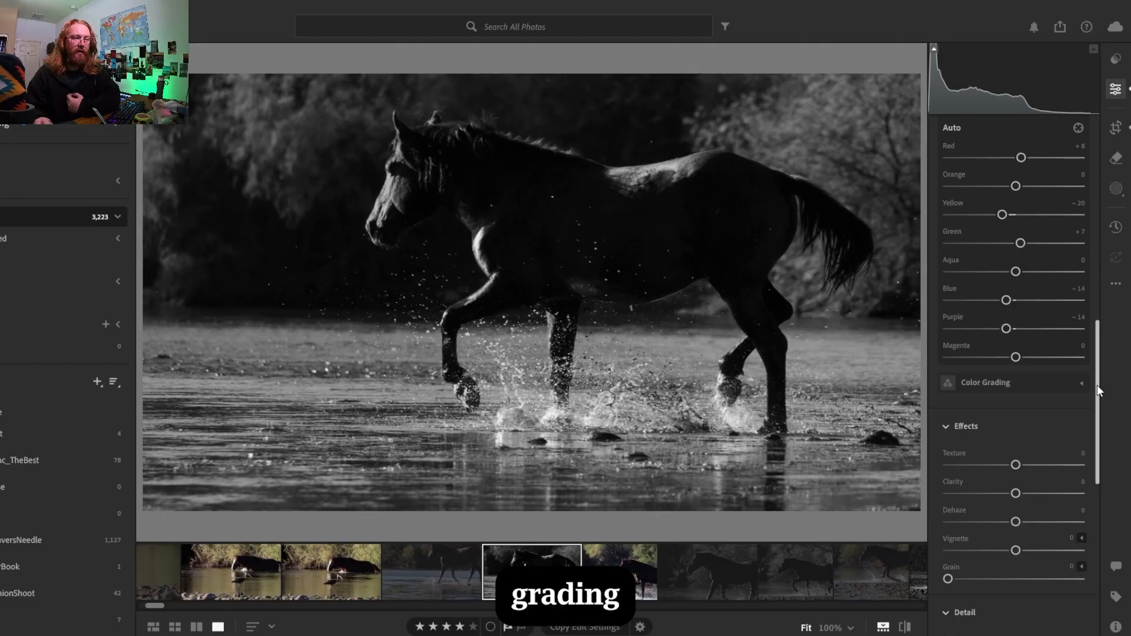
left_click_drag(1097, 384, 1098, 419)
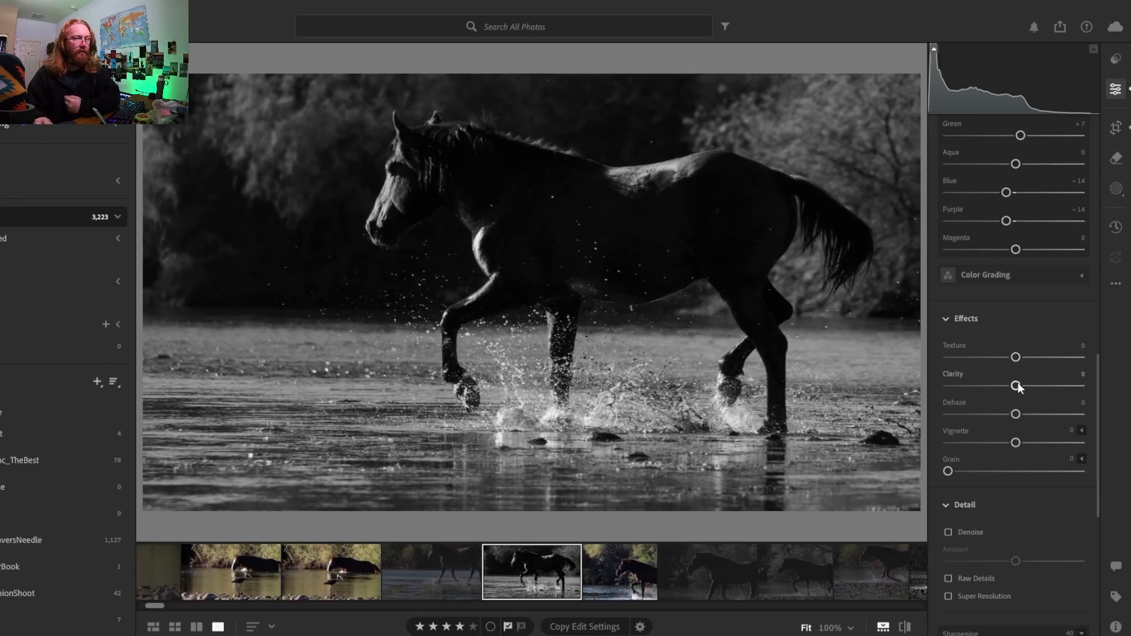
mouse_move(1016, 358)
left_mouse_down()
mouse_move(917, 368)
mouse_move(1100, 379)
mouse_move(1020, 370)
mouse_move(1043, 380)
mouse_move(1009, 384)
mouse_move(1023, 359)
left_mouse_up()
double_click(1014, 356)
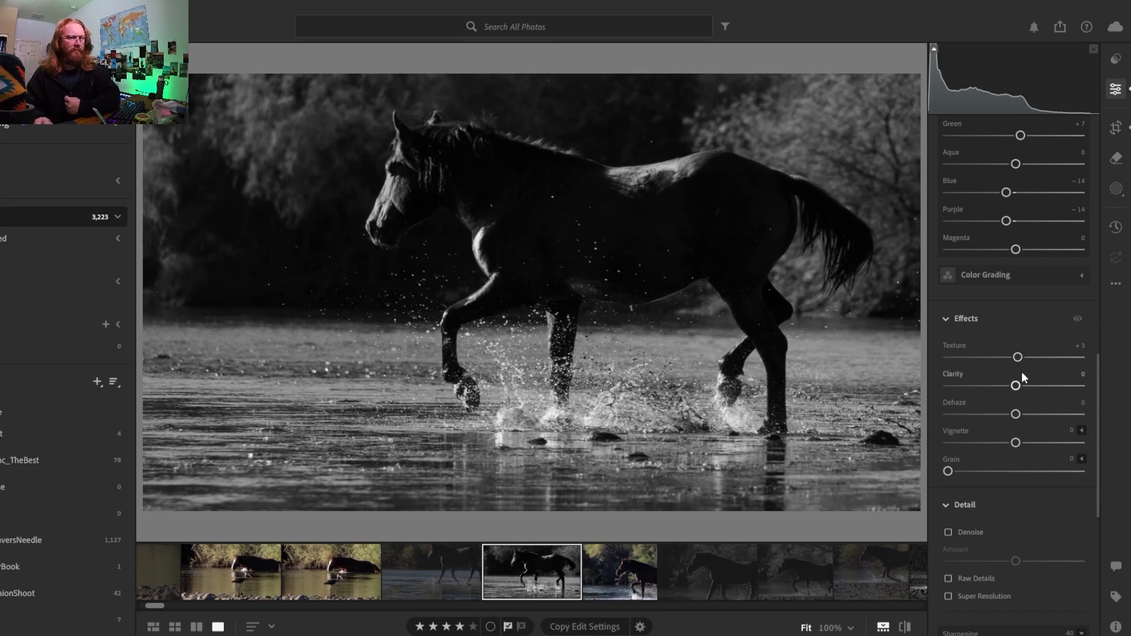
mouse_move(1016, 386)
left_mouse_down()
mouse_move(1101, 393)
mouse_move(934, 403)
mouse_move(984, 408)
mouse_move(1006, 389)
mouse_move(1022, 394)
left_mouse_up()
double_click(1006, 388)
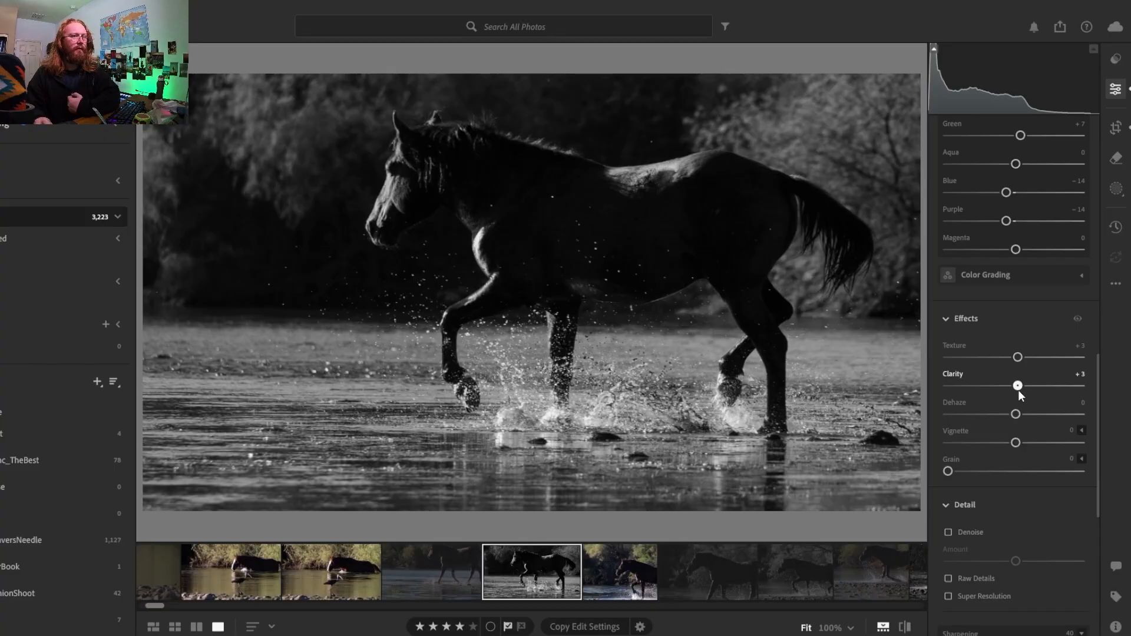
left_click_drag(1020, 390, 1018, 393)
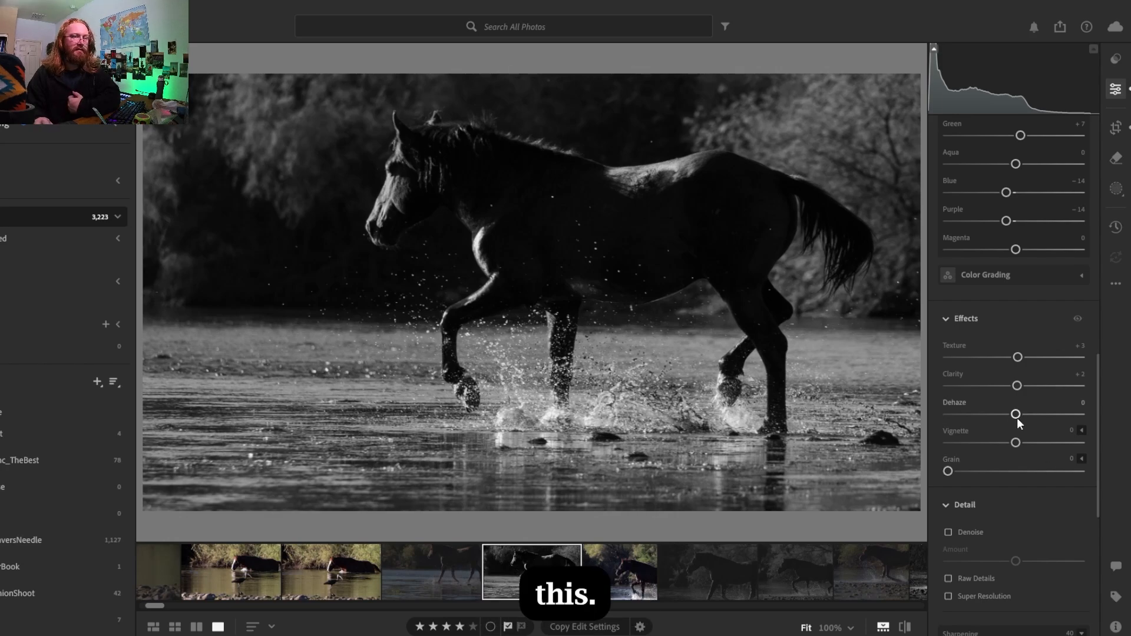
Try Dehaze at -2 on the horse photo and reset it to 0
mouse_move(1017, 415)
left_mouse_down()
mouse_move(995, 416)
mouse_move(1104, 419)
mouse_move(1049, 411)
mouse_move(1015, 426)
left_mouse_up()
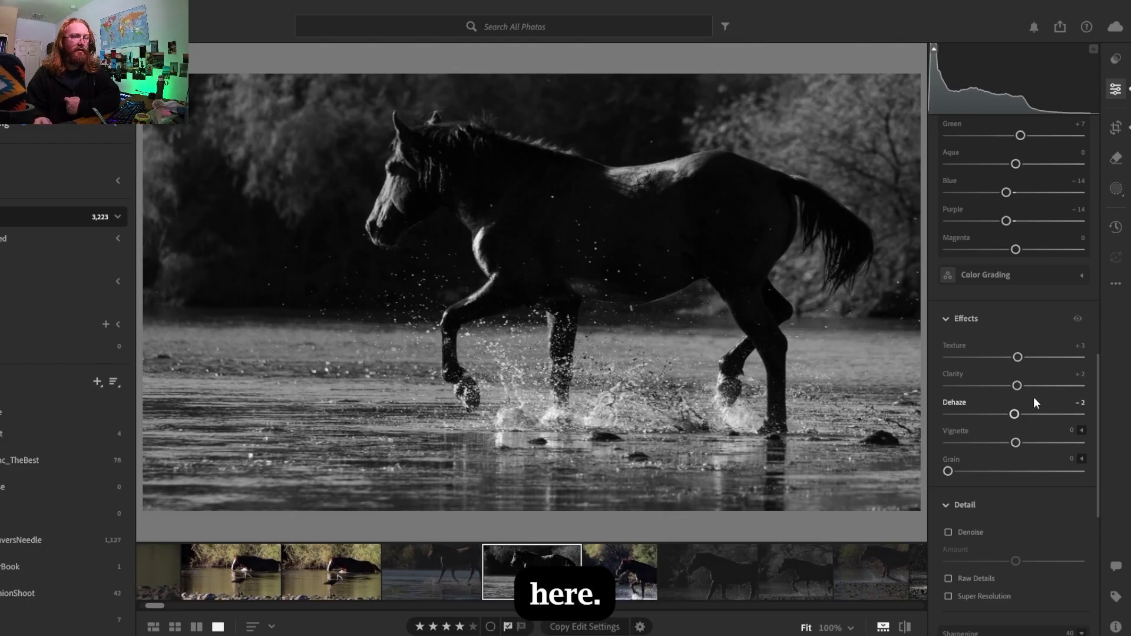
mouse_move(1014, 415)
left_mouse_down()
mouse_move(1054, 417)
mouse_move(973, 416)
mouse_move(1019, 423)
left_mouse_up()
double_click(999, 412)
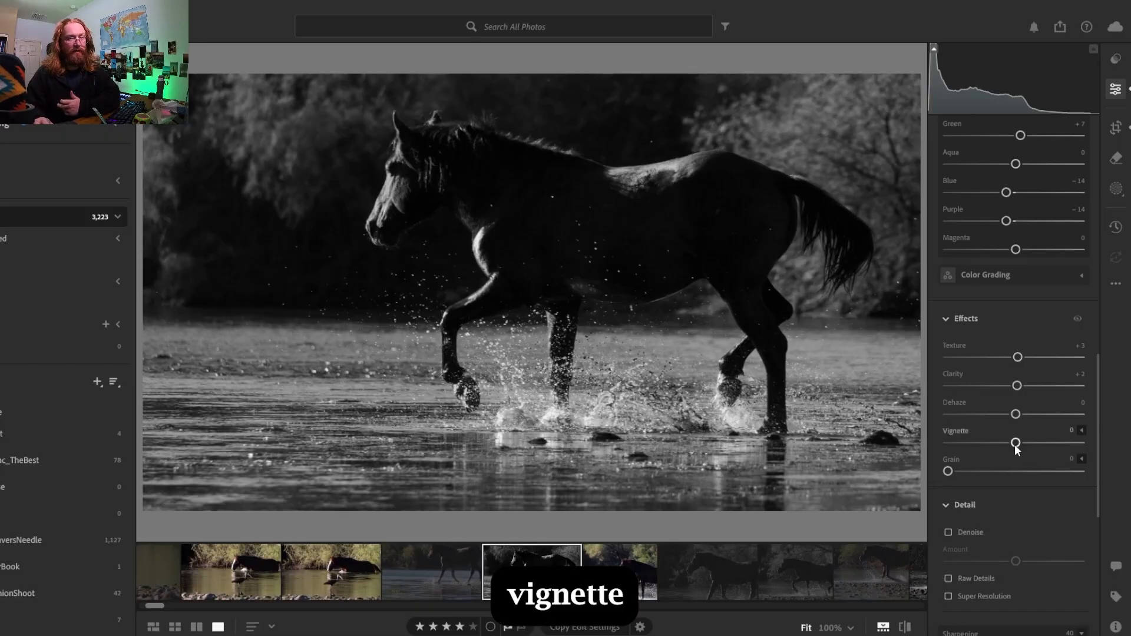
Set the photo's Vignette to -5 and its Grain to 40 in the Effects settings
mouse_move(1016, 444)
left_mouse_down()
mouse_move(1044, 450)
mouse_move(1011, 462)
left_mouse_up()
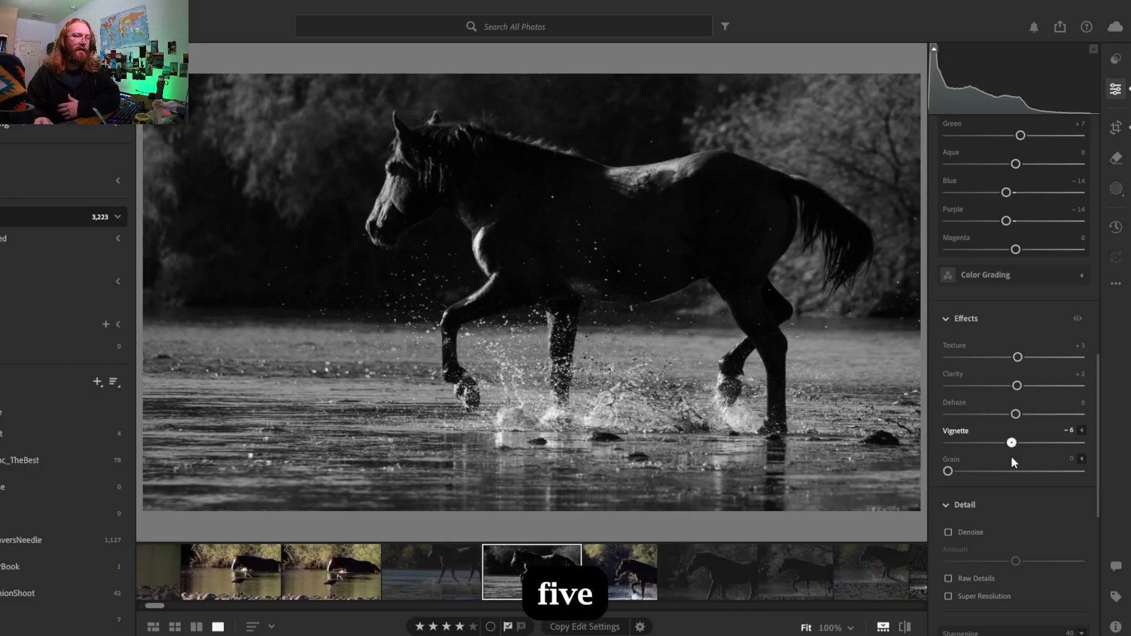
left_click_drag(1012, 457, 1013, 457)
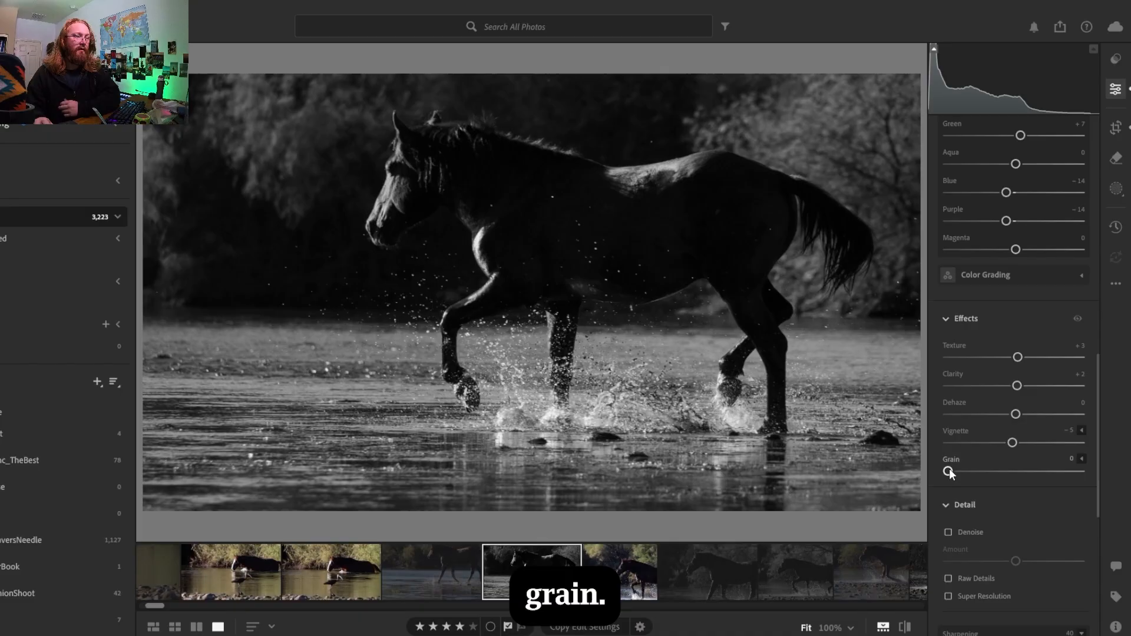
left_click_drag(949, 471, 1002, 471)
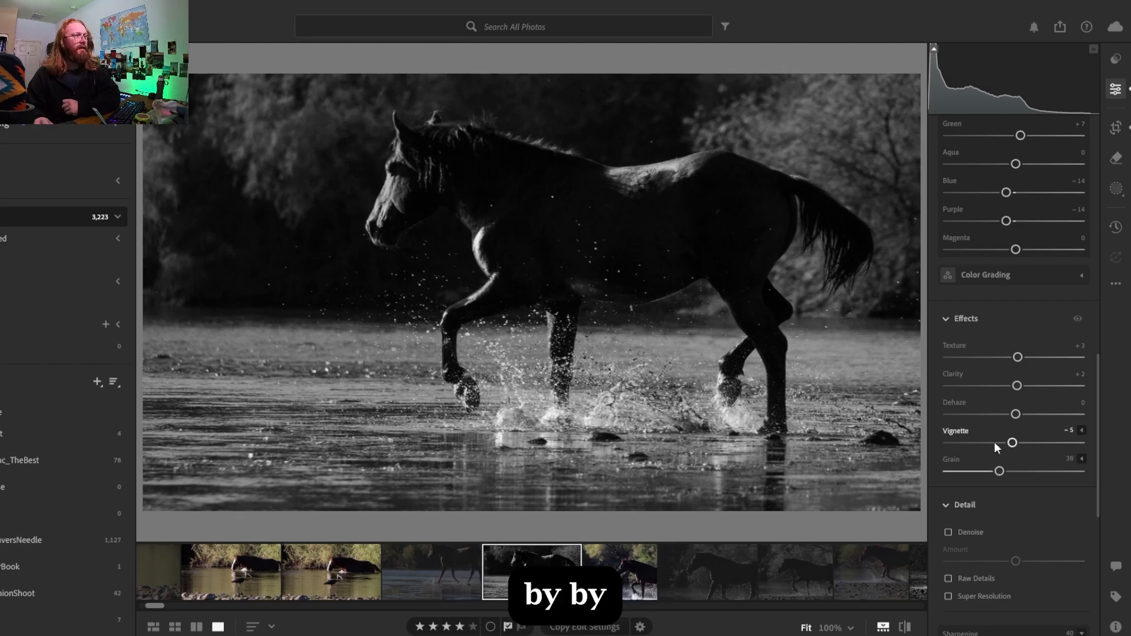
left_click_drag(1000, 471, 1003, 471)
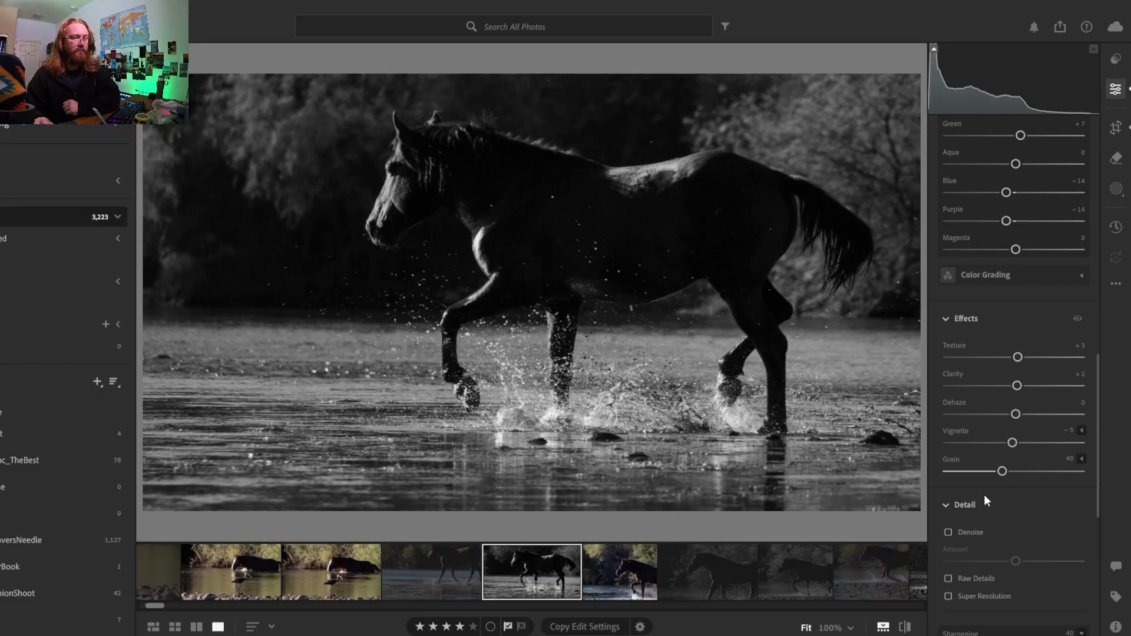
Enable Denoise for the photo and set Sharpening to 48 in the Detail settings
left_click(948, 532)
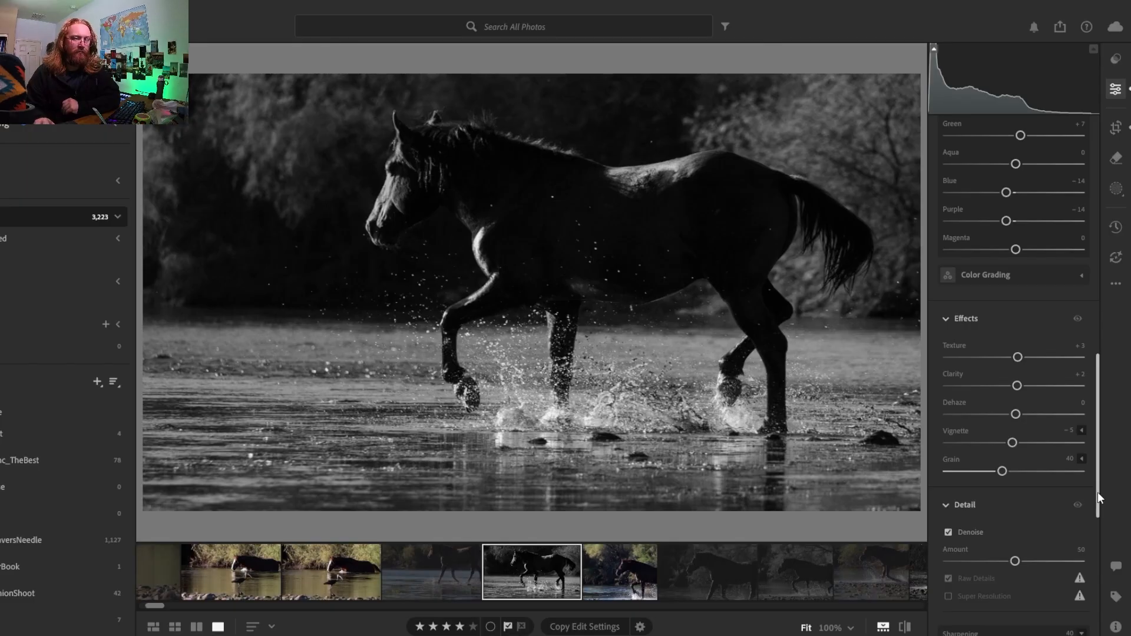
left_click_drag(1098, 493, 1093, 544)
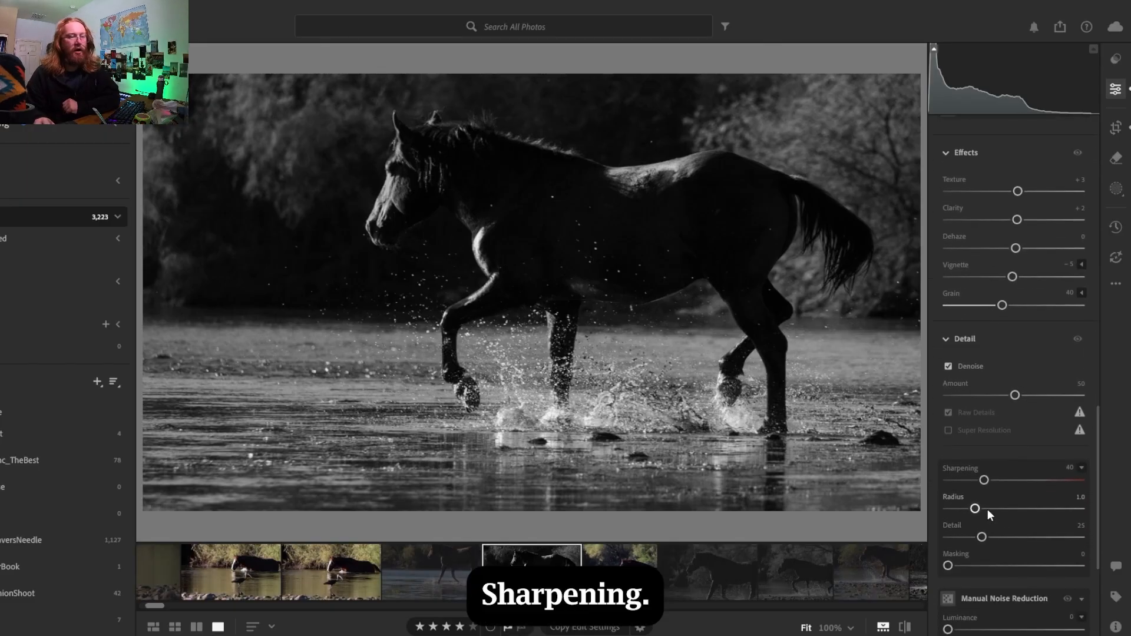
mouse_move(985, 480)
left_mouse_down()
mouse_move(999, 485)
mouse_move(974, 491)
mouse_move(989, 493)
left_mouse_up()
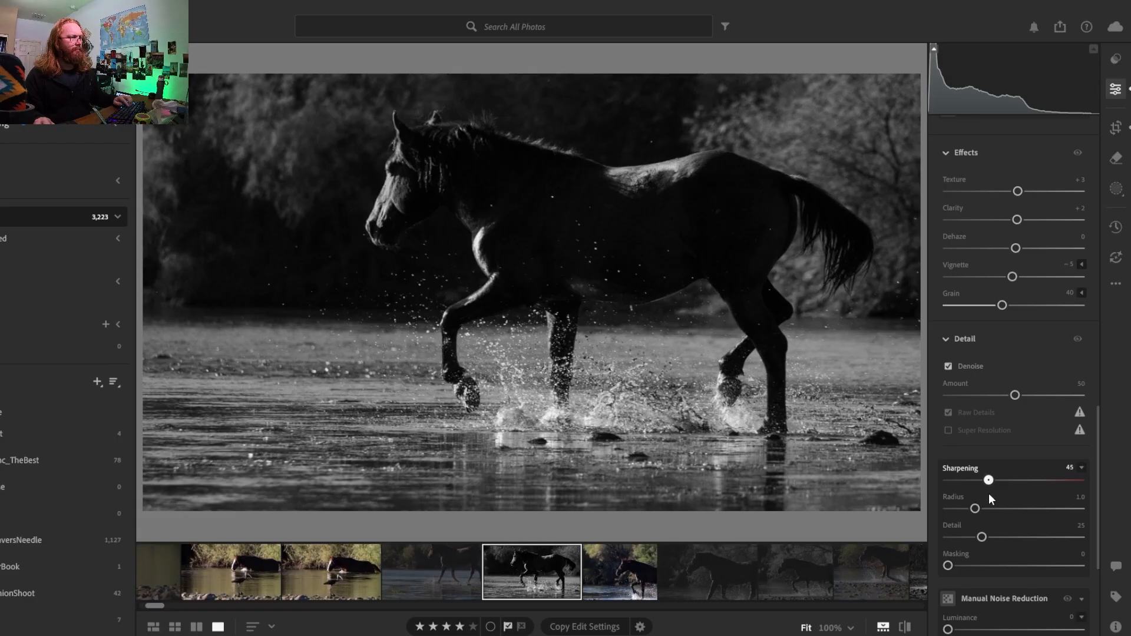
left_click_drag(988, 493, 991, 493)
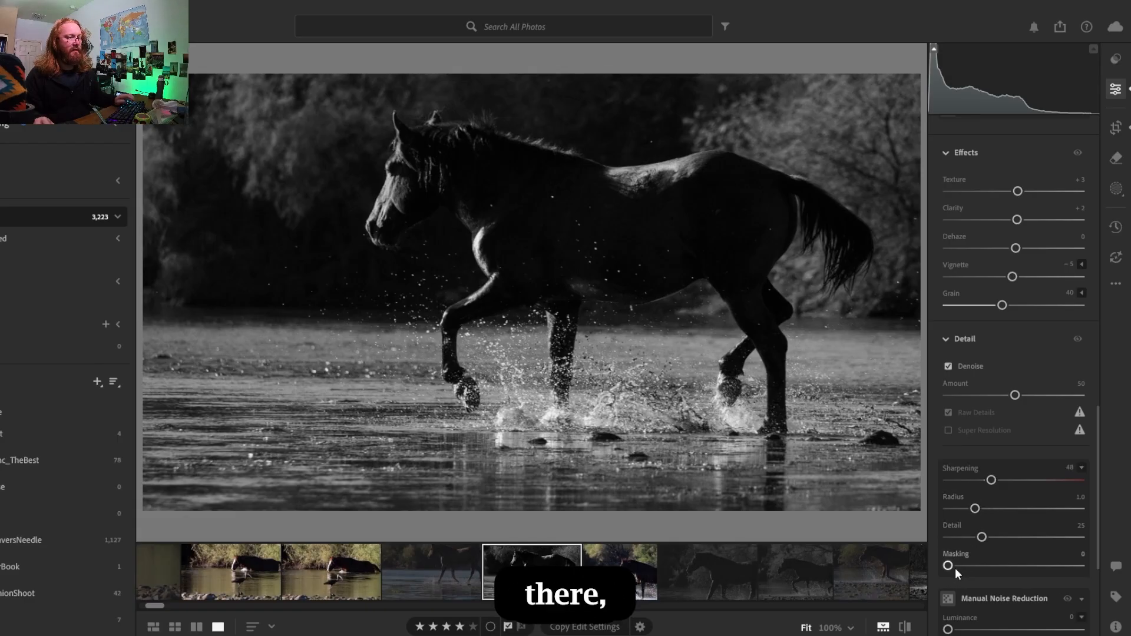
Set the sharpening Masking to 55 while previewing the edge mask, and reduce Sharpening to 46
left_click_drag(957, 568, 1056, 571)
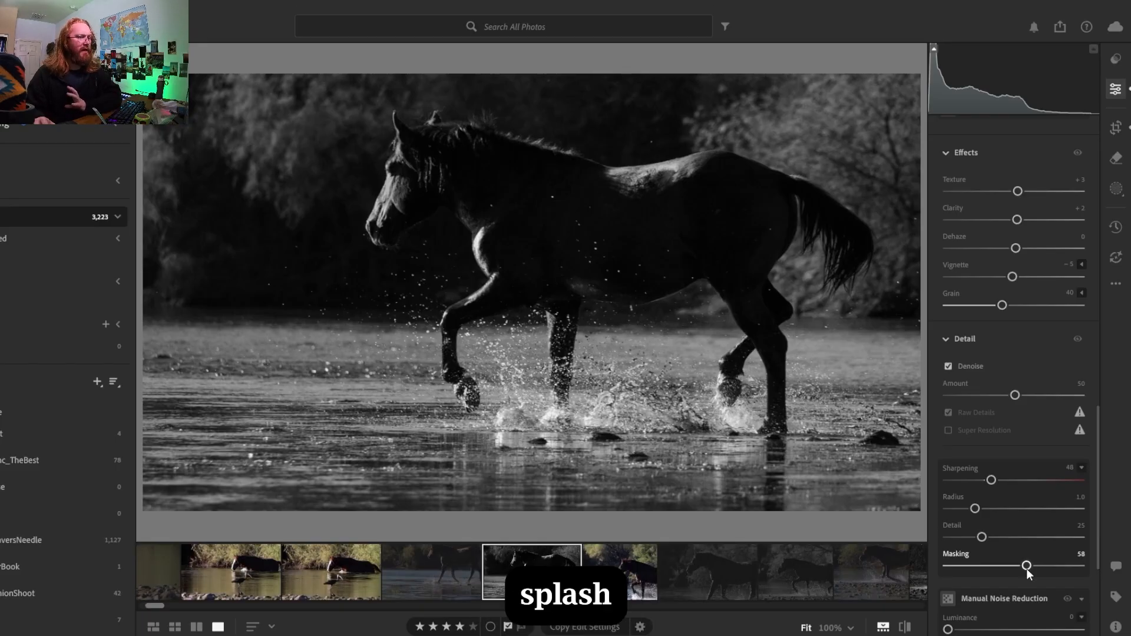
left_click(1028, 567, "alt")
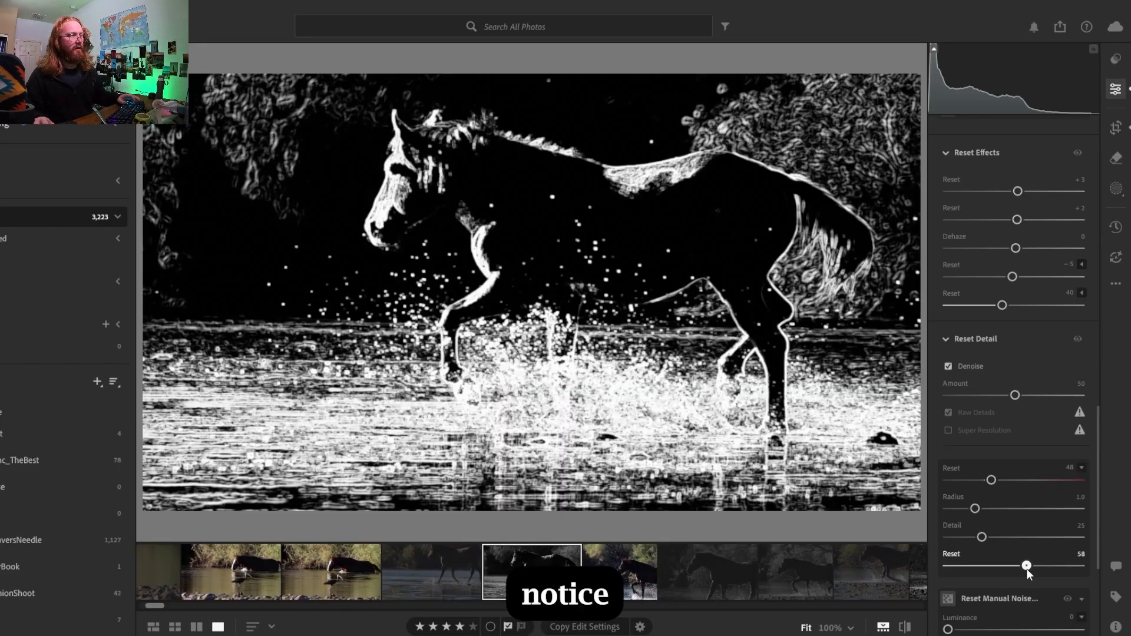
left_click_drag(1027, 568, 1072, 572)
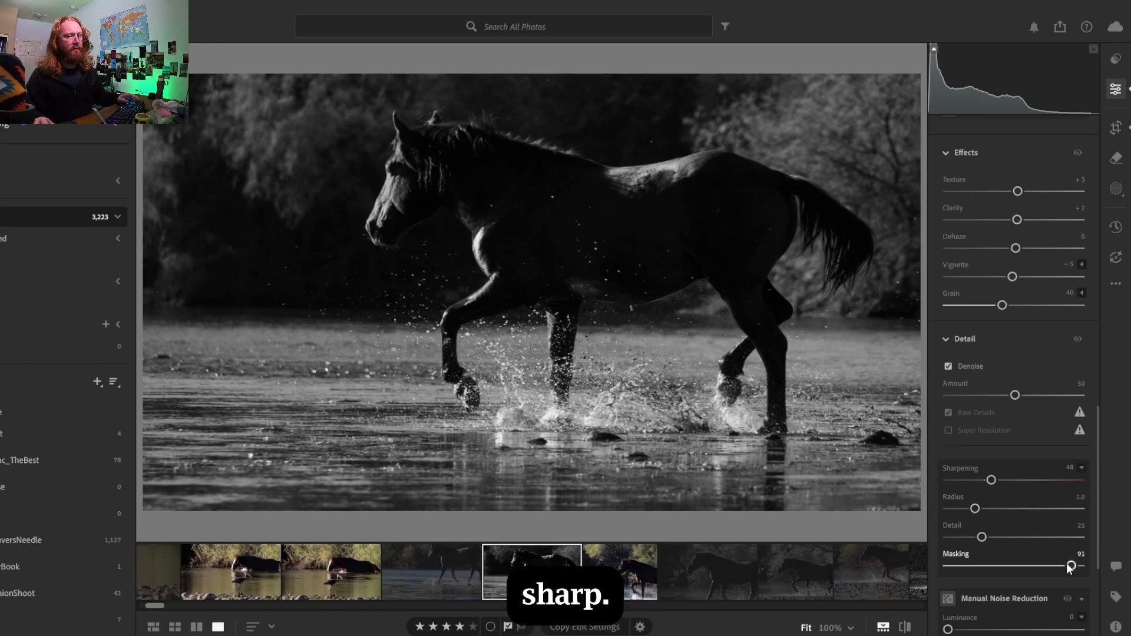
left_click_drag(1070, 566, 1022, 570)
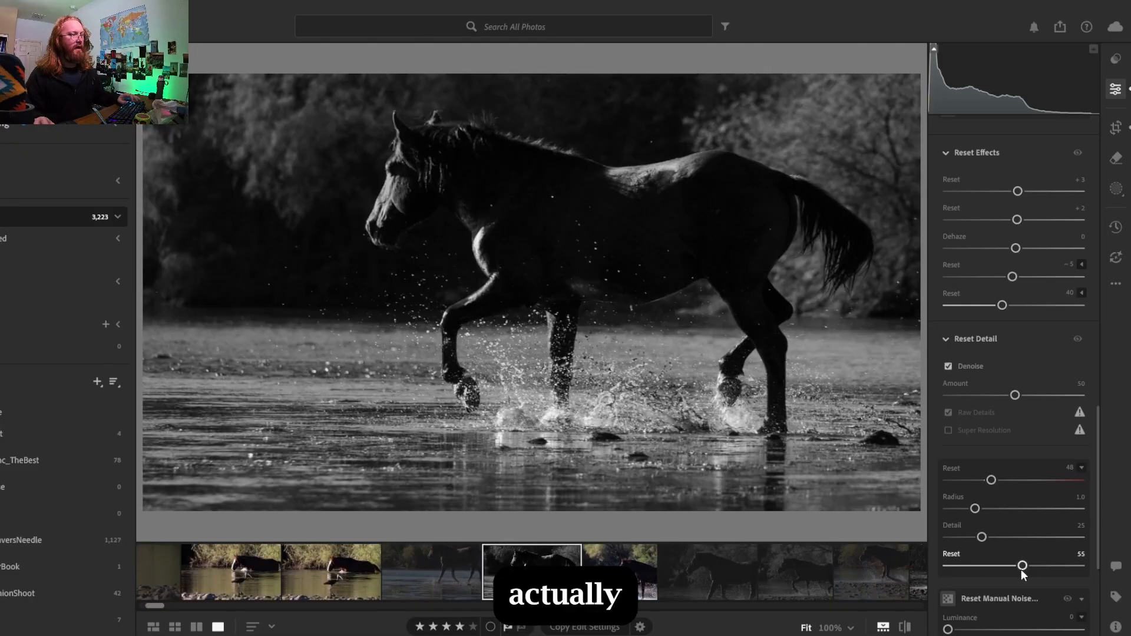
left_click_drag(992, 480, 990, 483)
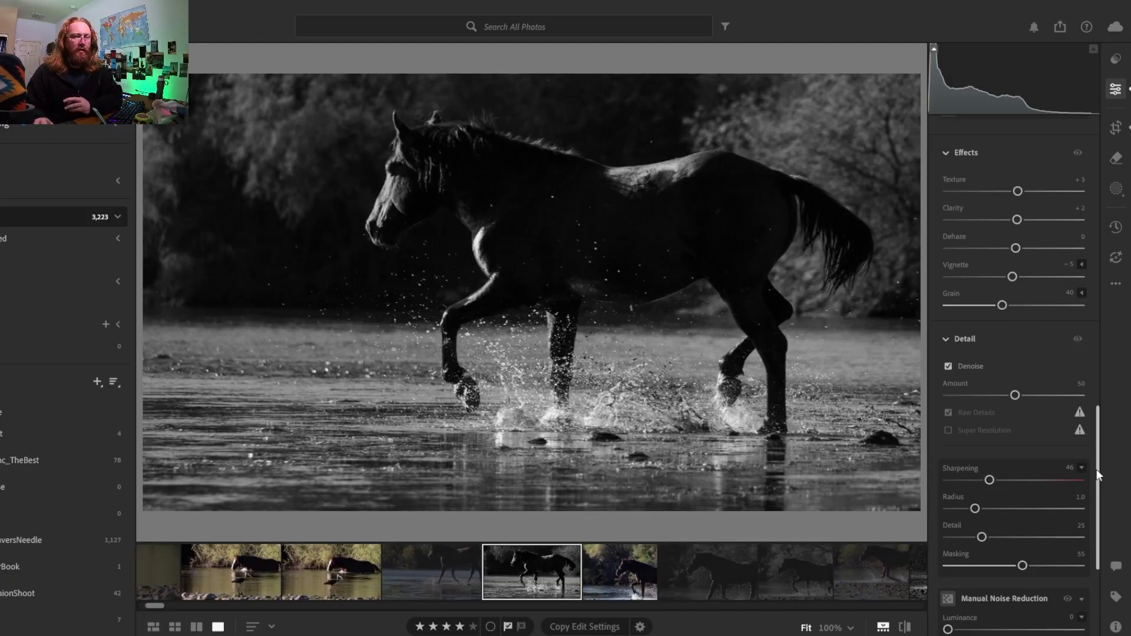
Open the masking tools and create a new mask that selects the photo's background
left_click_drag(1097, 469, 1096, 570)
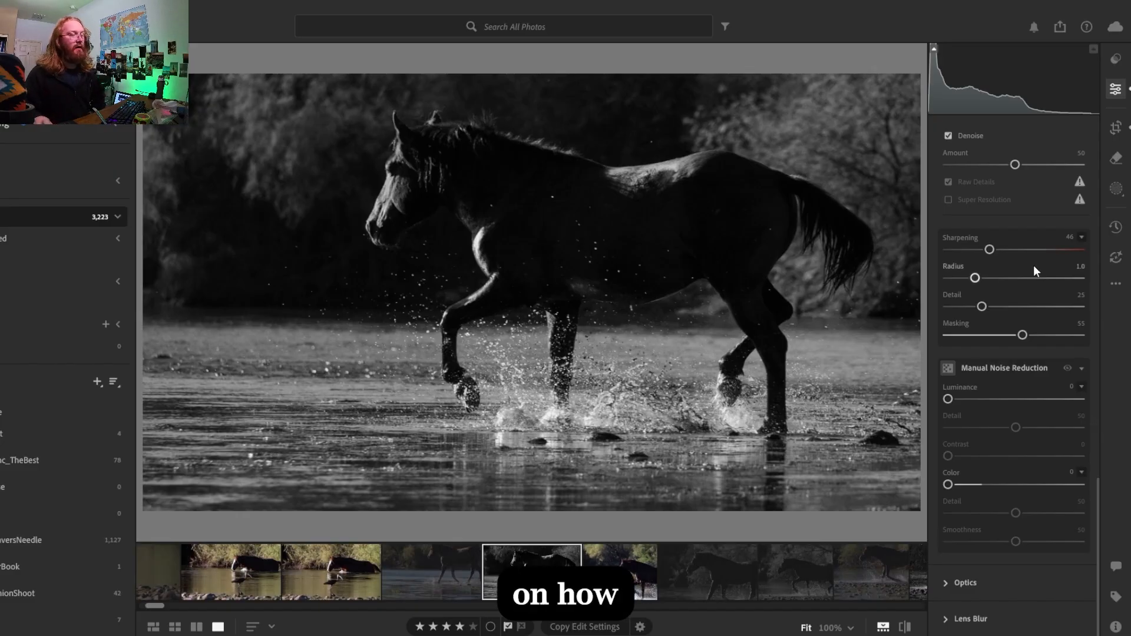
left_click(1120, 190)
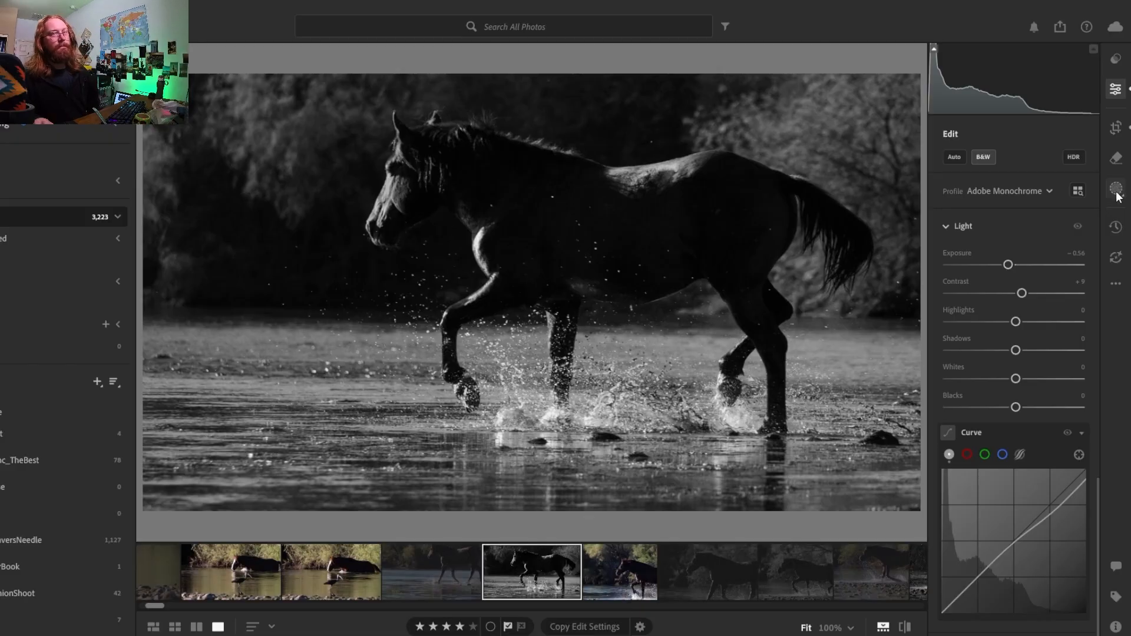
left_click(1116, 190)
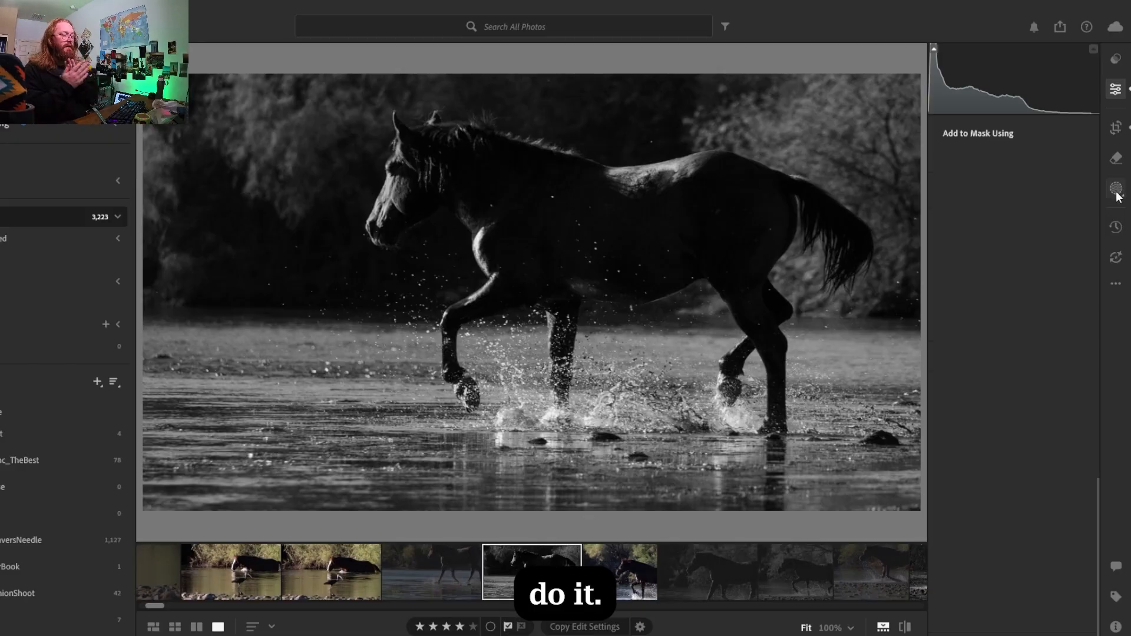
left_click(1117, 190)
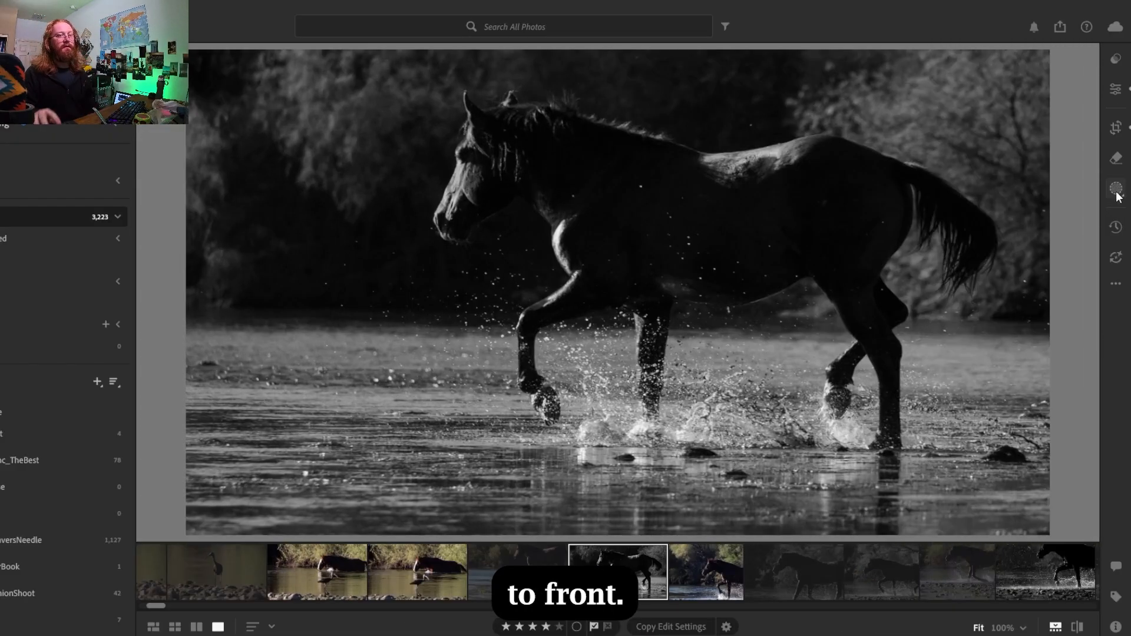
left_click(1117, 195)
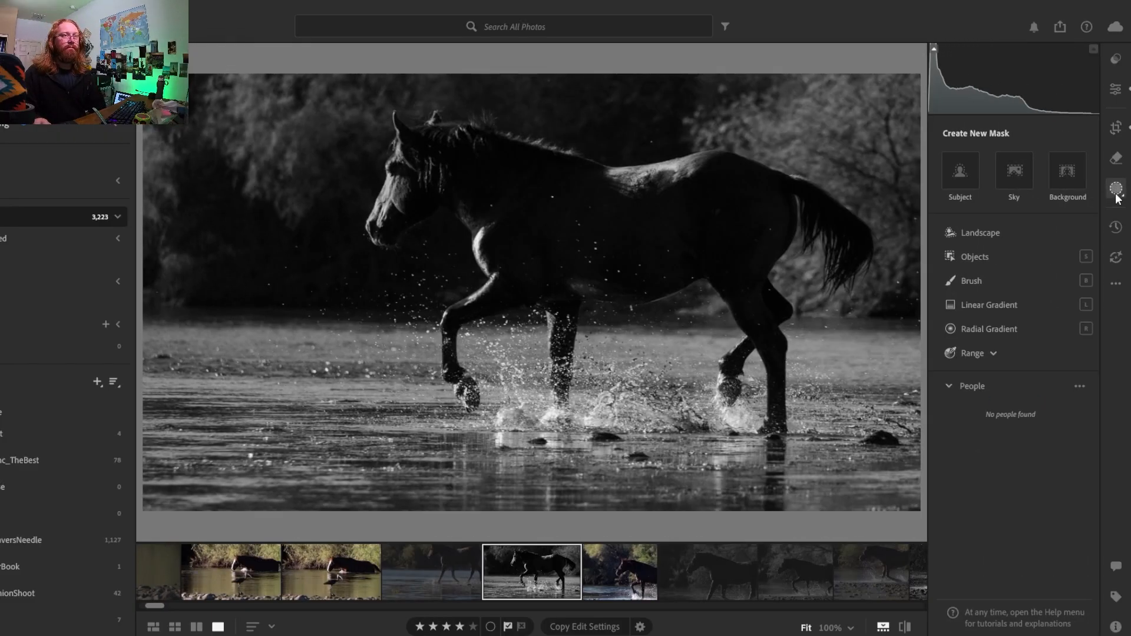
left_click(1068, 177)
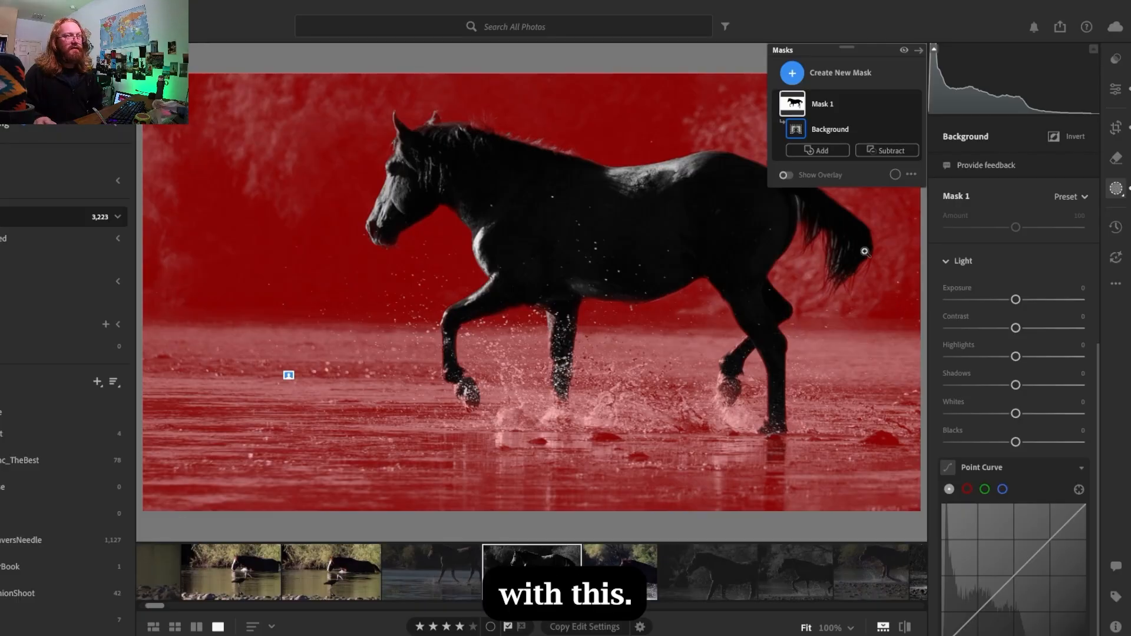
Add a subtracting brush to the background mask and set its Feather to 15
left_click(883, 151)
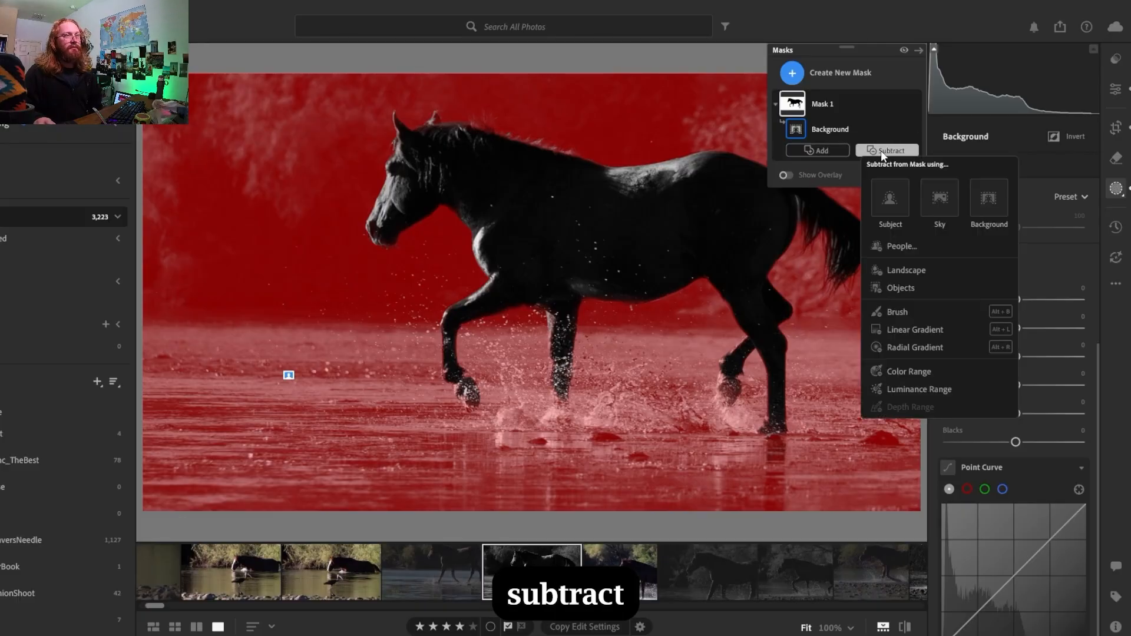
left_click(900, 312)
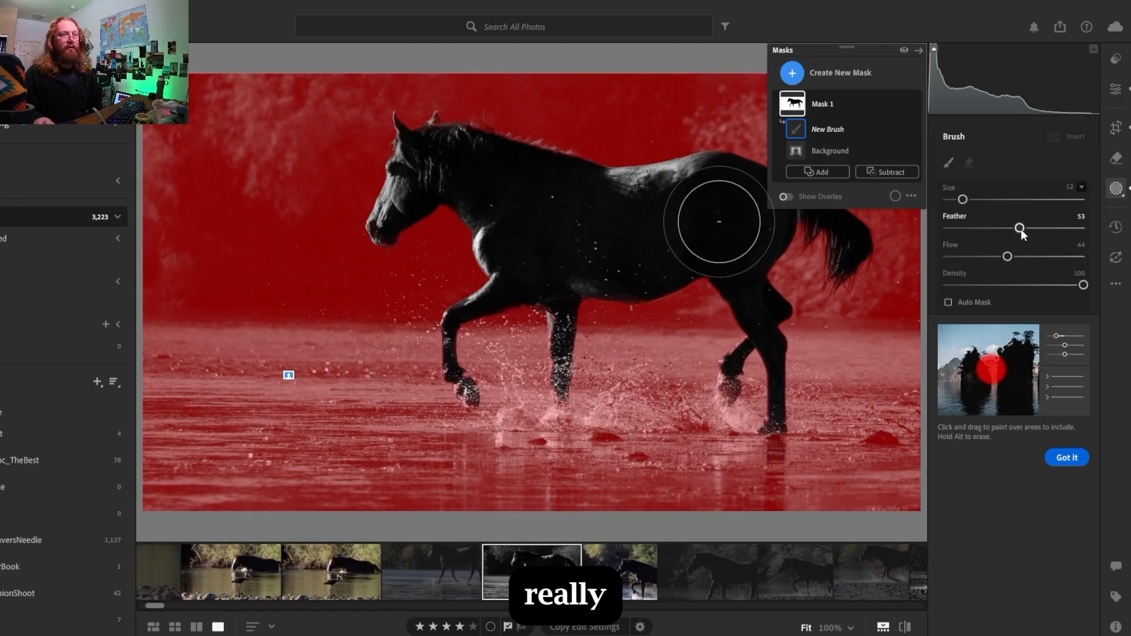
left_click_drag(1020, 228, 970, 233)
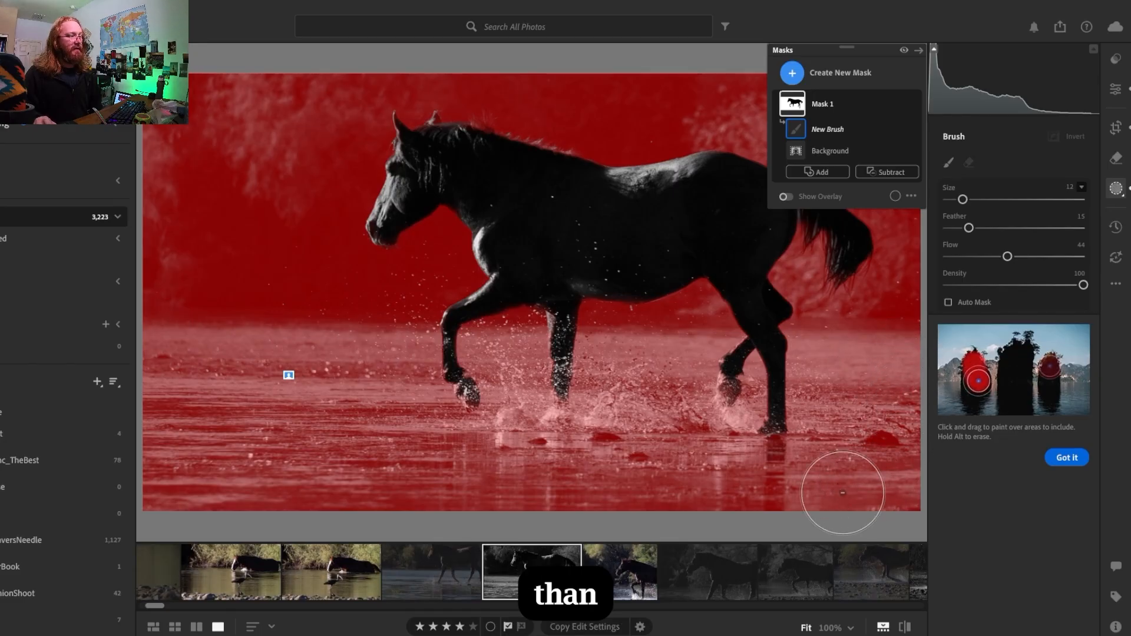
Cycle through the mask overlay colors and keep the overlay shown in red
key("shift+o")
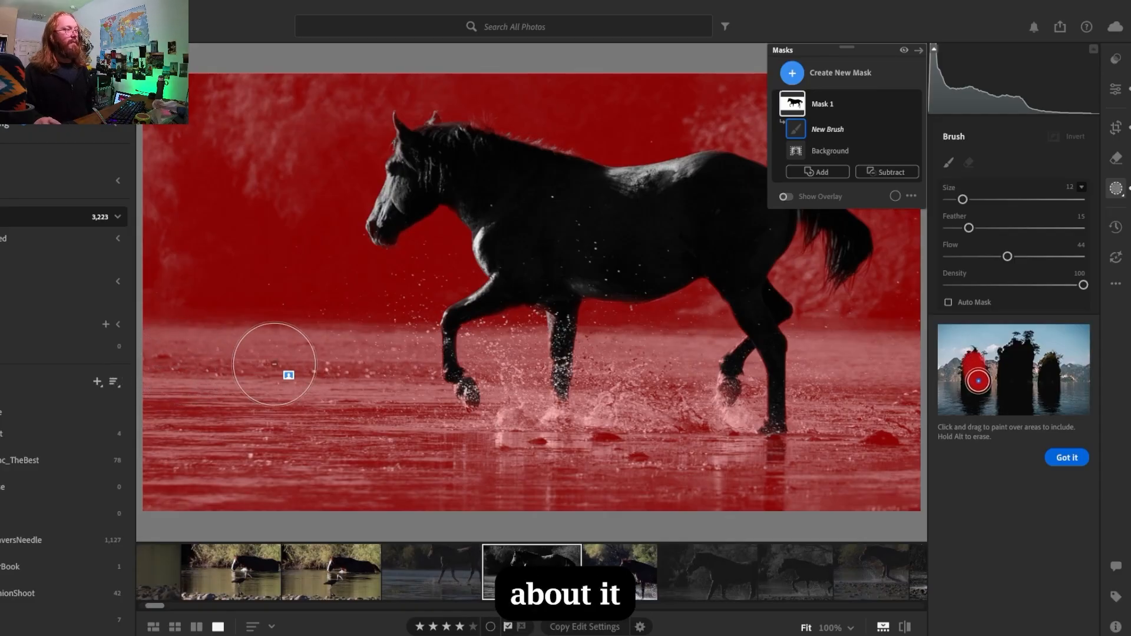
key("shift+o")
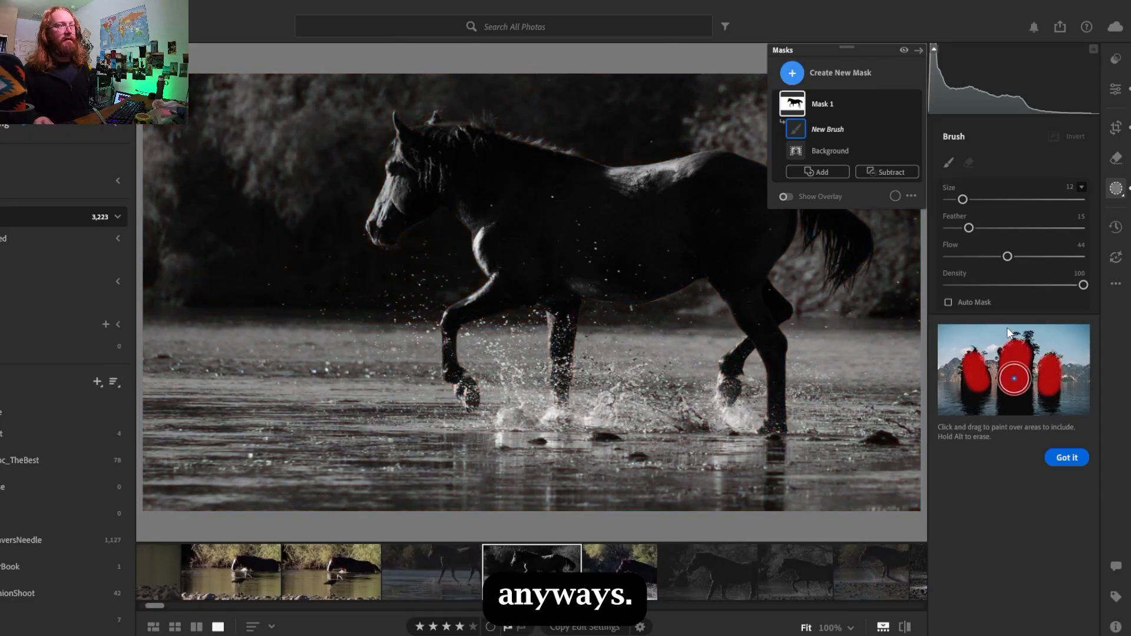
key("shift+o")
left_click(787, 197)
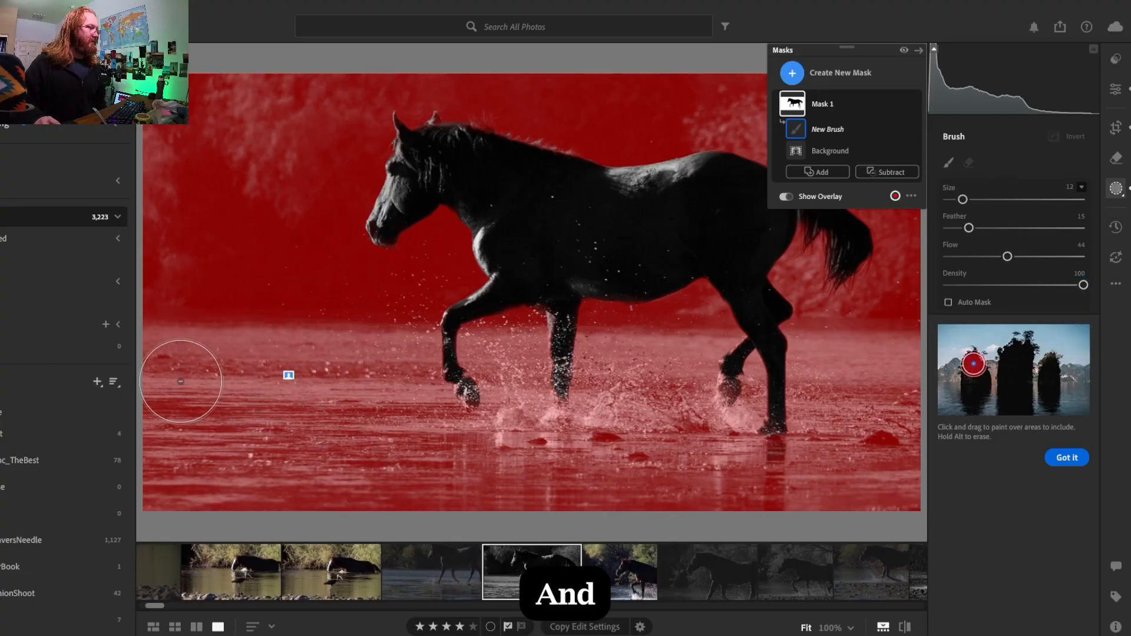
Brush over all the water below the tree line to subtract it from the background mask
mouse_move(175, 380)
left_mouse_down()
mouse_move(215, 374)
mouse_move(152, 374)
mouse_move(336, 366)
mouse_move(151, 371)
mouse_move(166, 372)
left_mouse_up()
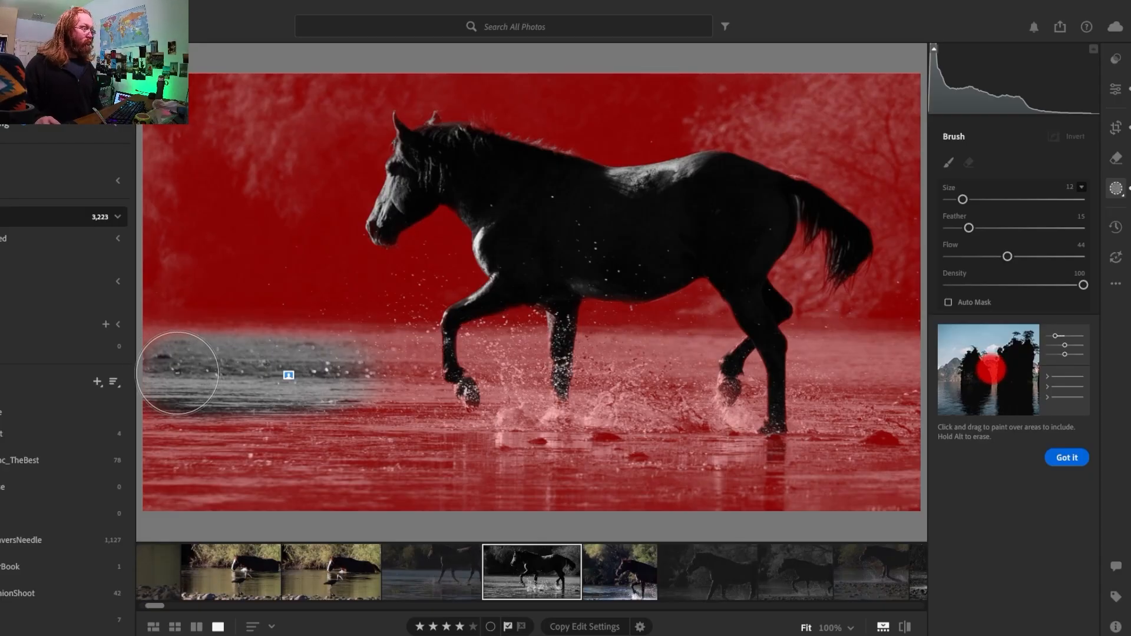
mouse_move(459, 375)
left_mouse_down()
mouse_move(552, 373)
mouse_move(388, 400)
mouse_move(488, 385)
mouse_move(664, 390)
mouse_move(437, 402)
mouse_move(851, 383)
mouse_move(755, 379)
mouse_move(767, 399)
mouse_move(689, 426)
mouse_move(920, 464)
mouse_move(947, 484)
left_mouse_up()
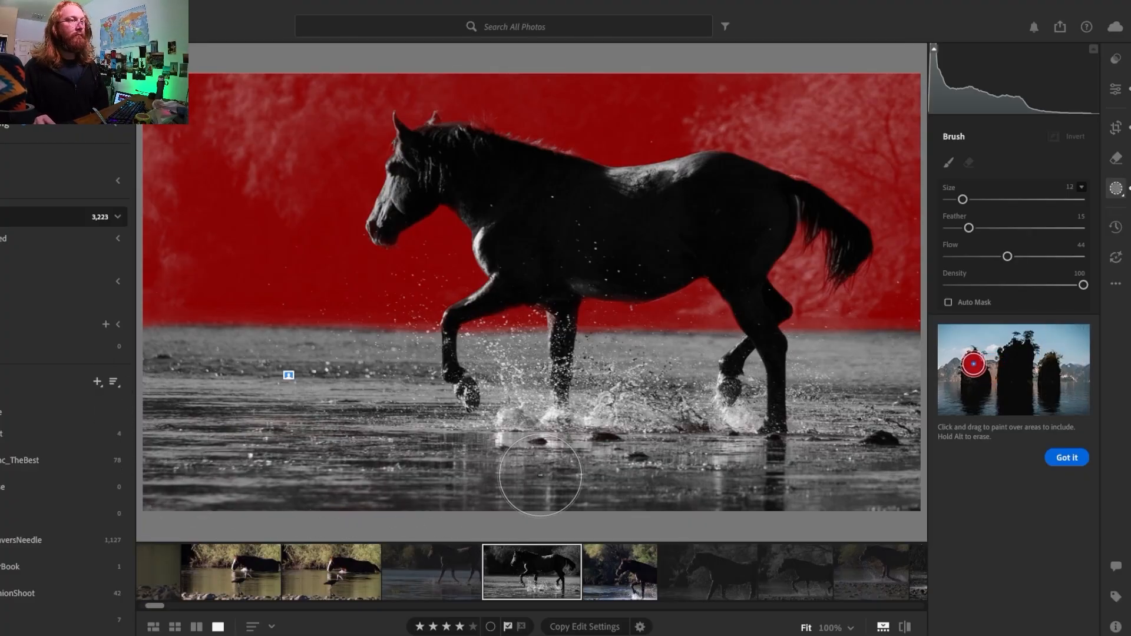
left_click(809, 478)
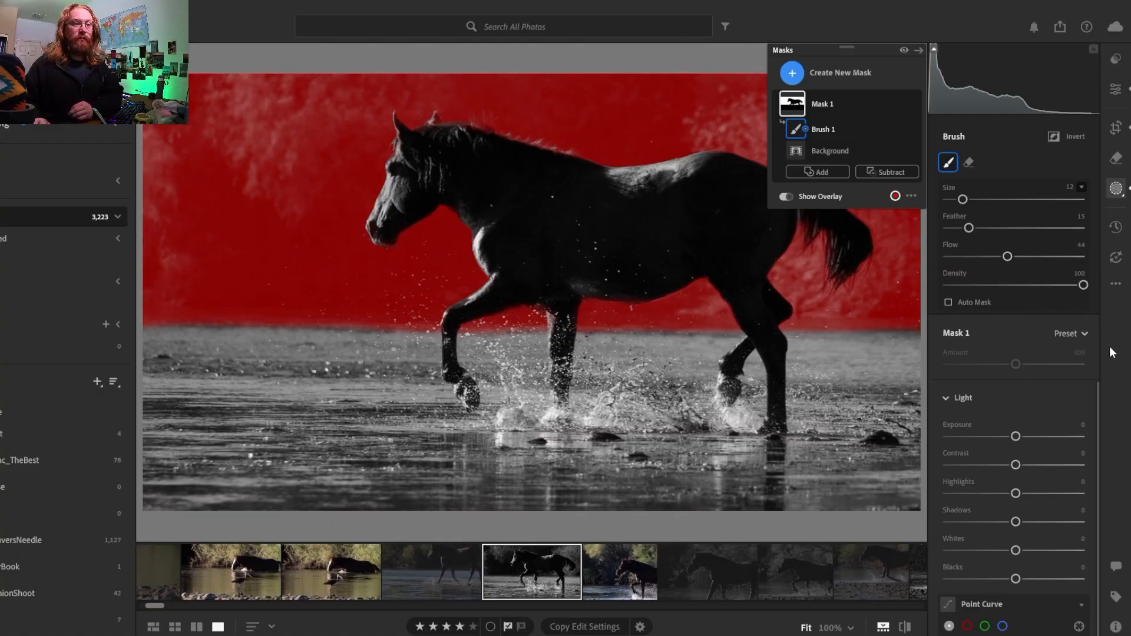
Add two anchor points to the background mask's point curve, one in the highlights and one in the shadows
left_click(945, 399)
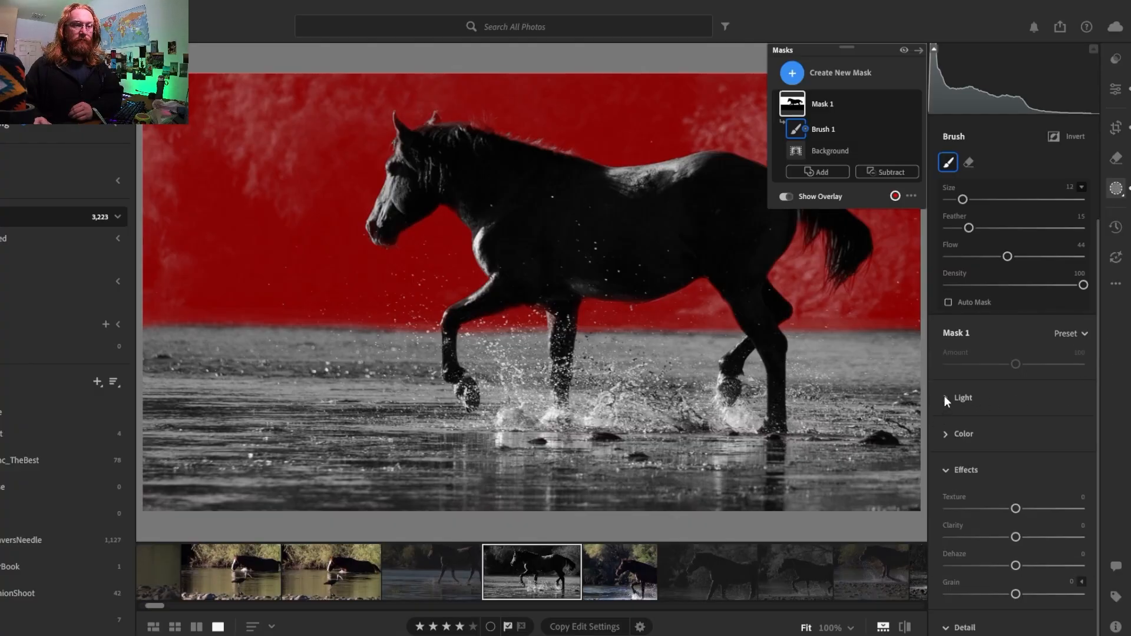
left_click(945, 399)
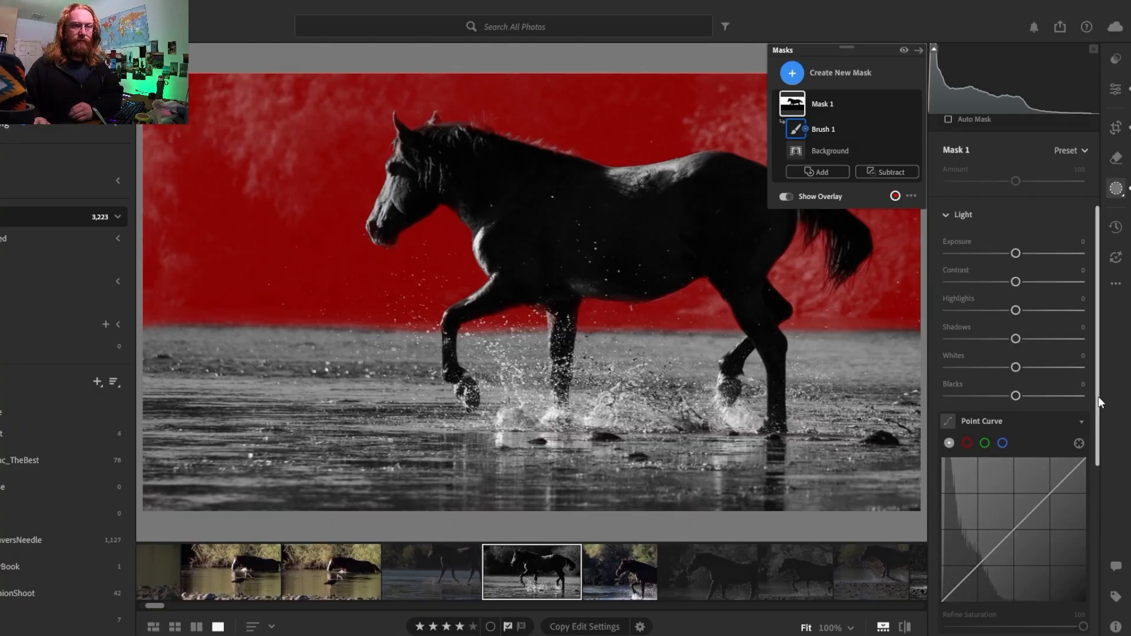
left_click_drag(1099, 397, 1100, 436)
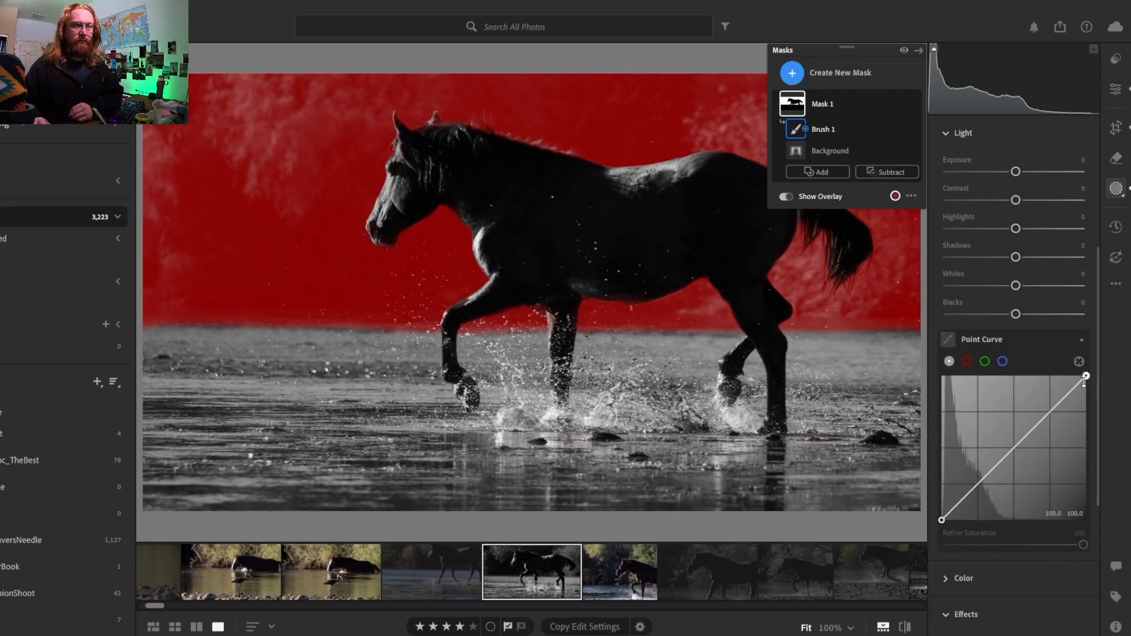
left_click(1052, 411)
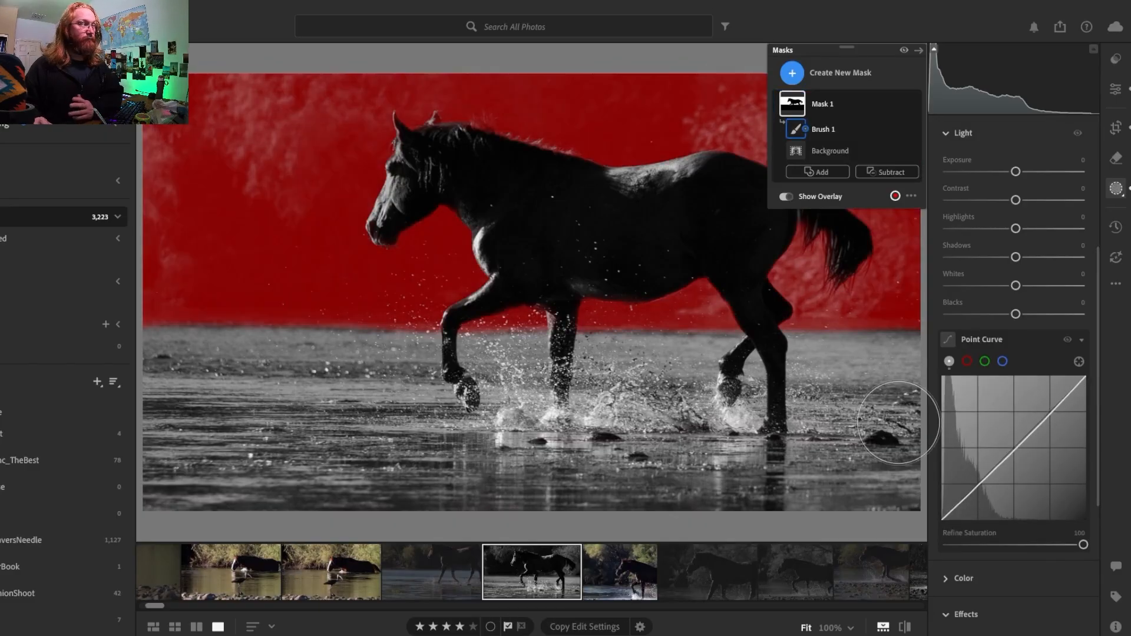
left_click(978, 486)
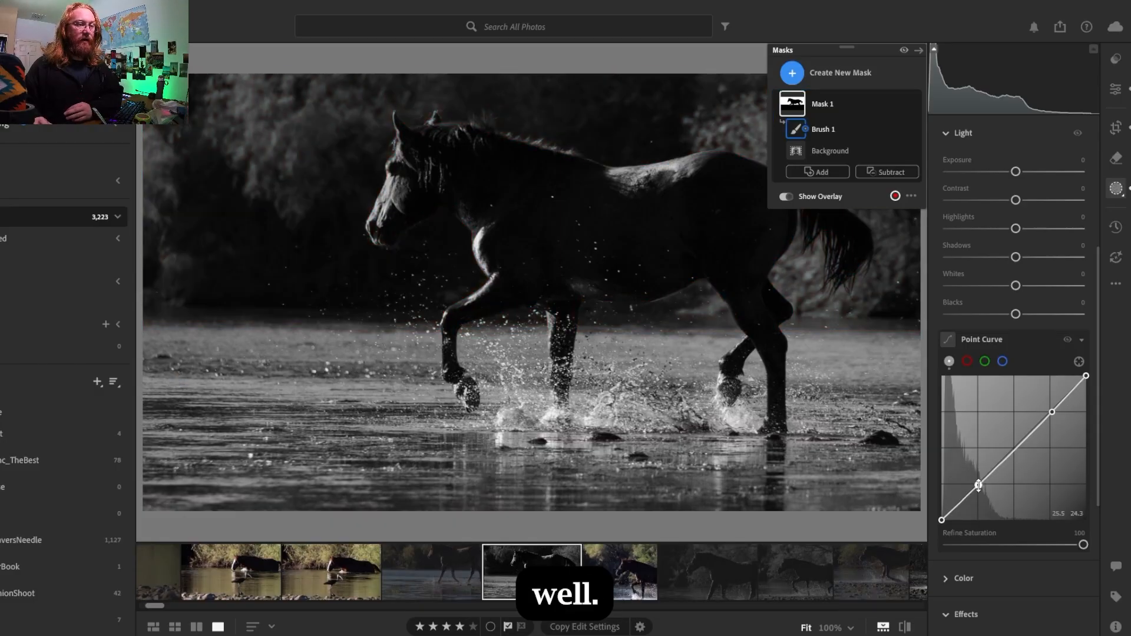
Hide the red mask overlay so the background's tones can be judged
left_click(795, 129)
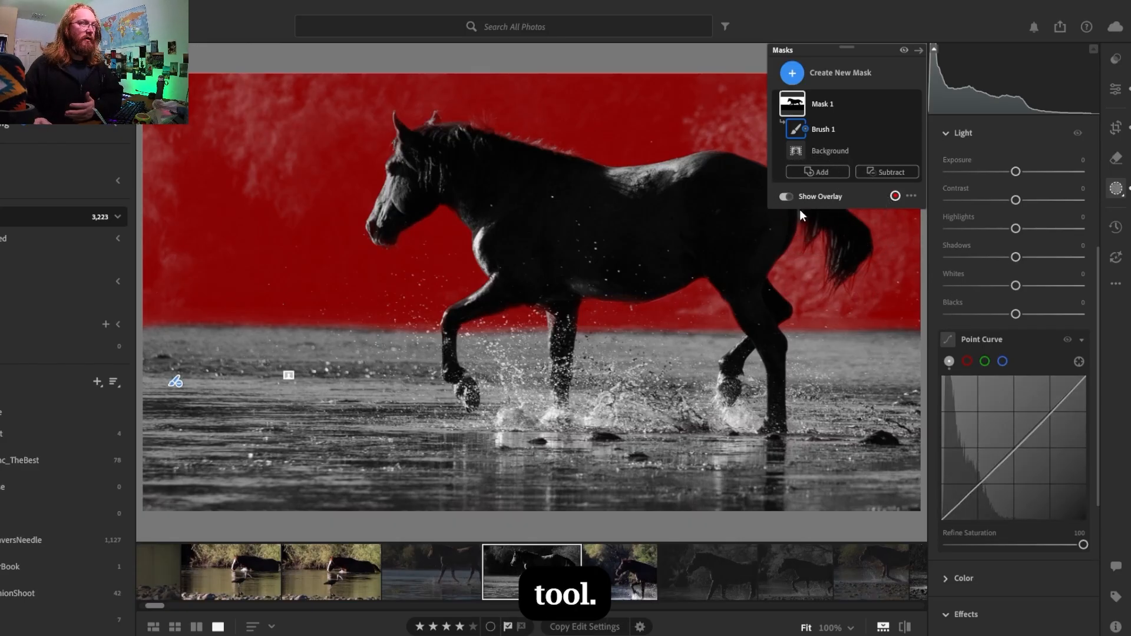
left_click(787, 198)
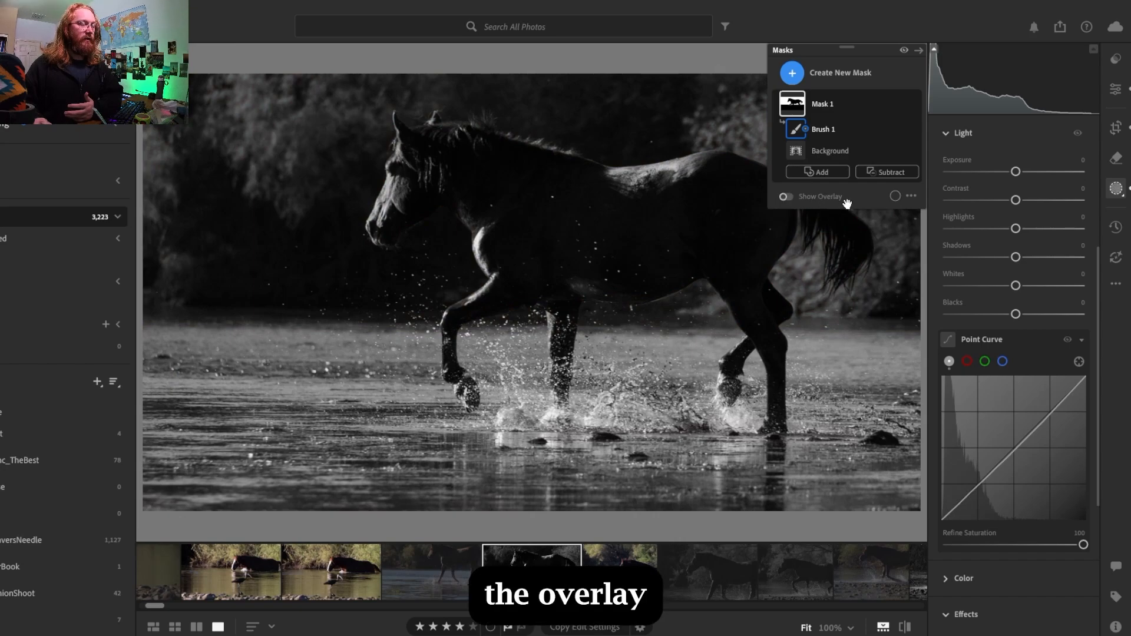
Test a strong lift of the shadow point on the background mask's curve, and settle it slightly above the diagonal
mouse_move(793, 104)
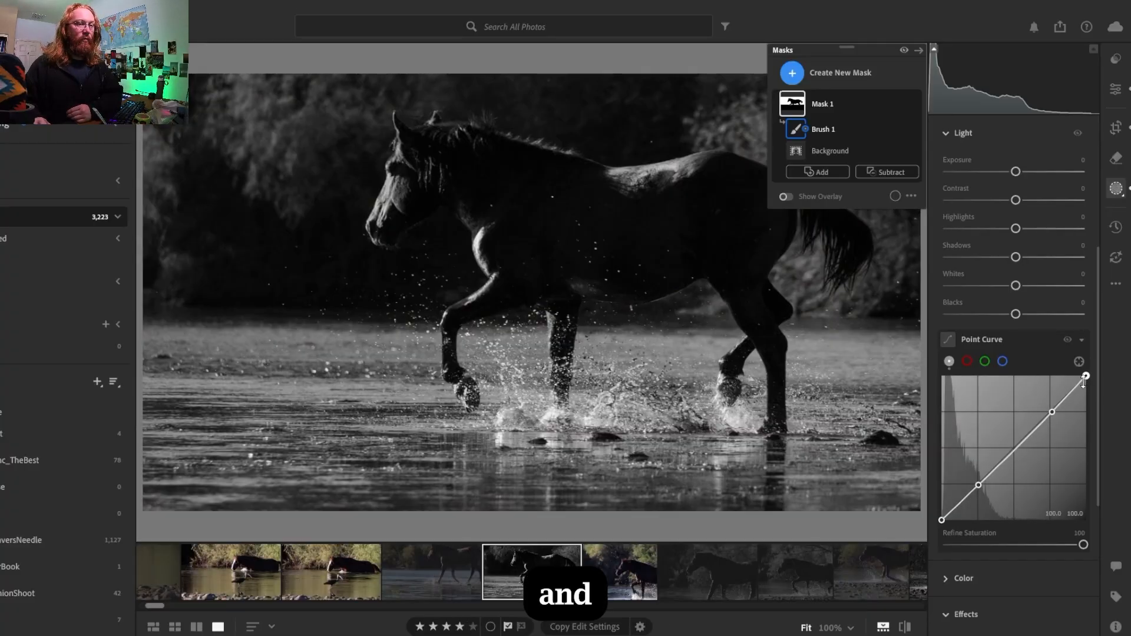
left_click(978, 486)
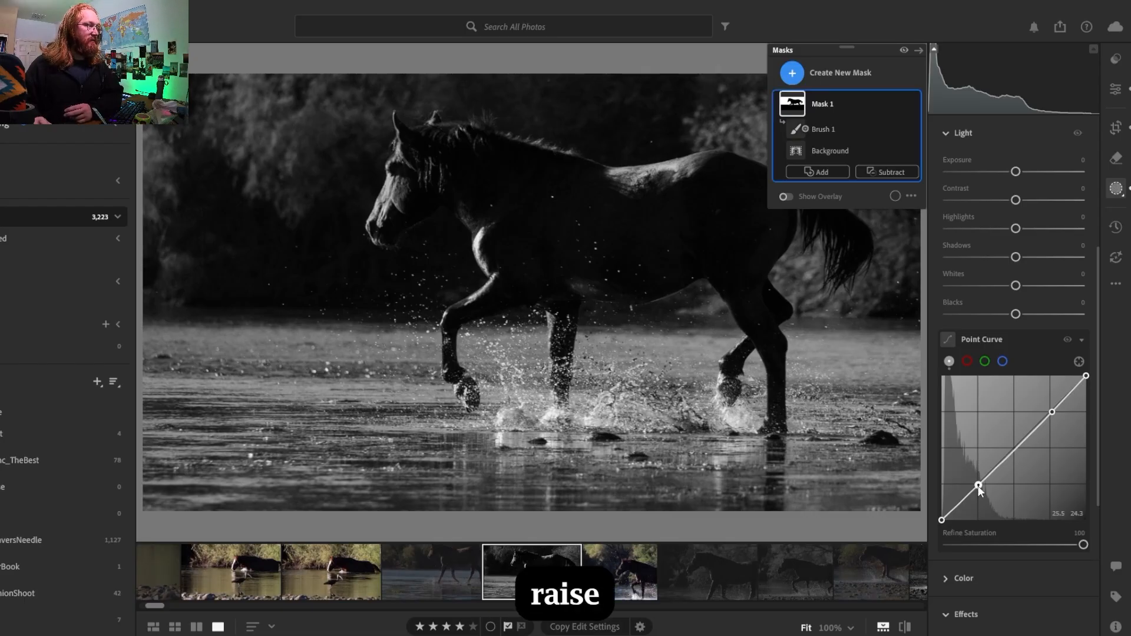
left_click_drag(979, 485, 959, 452)
left_click(796, 129)
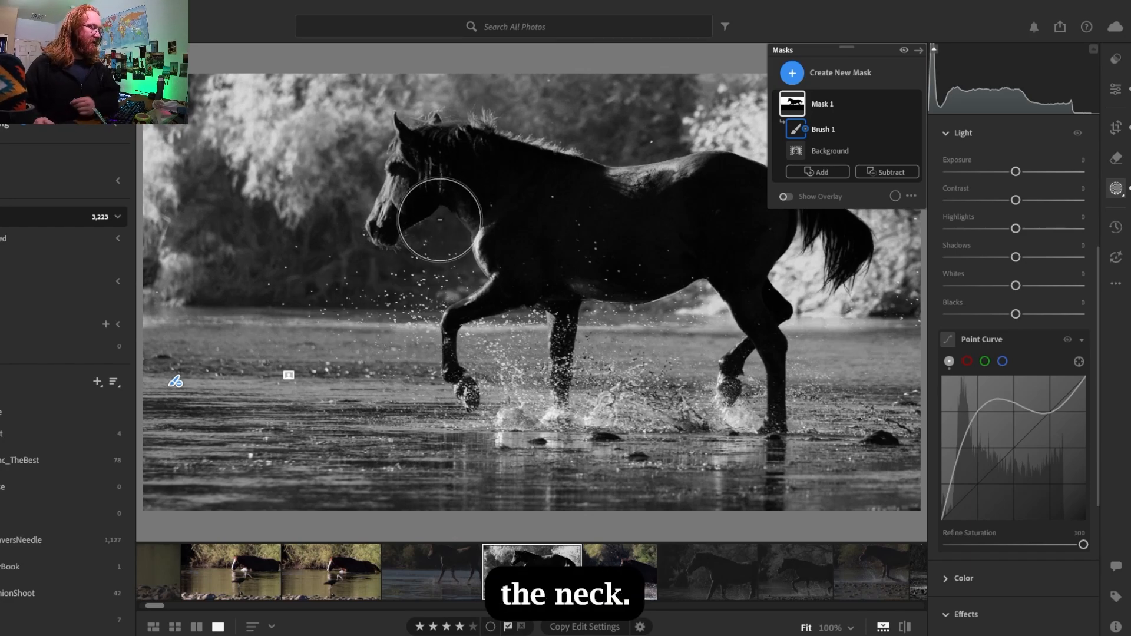
left_click(843, 105)
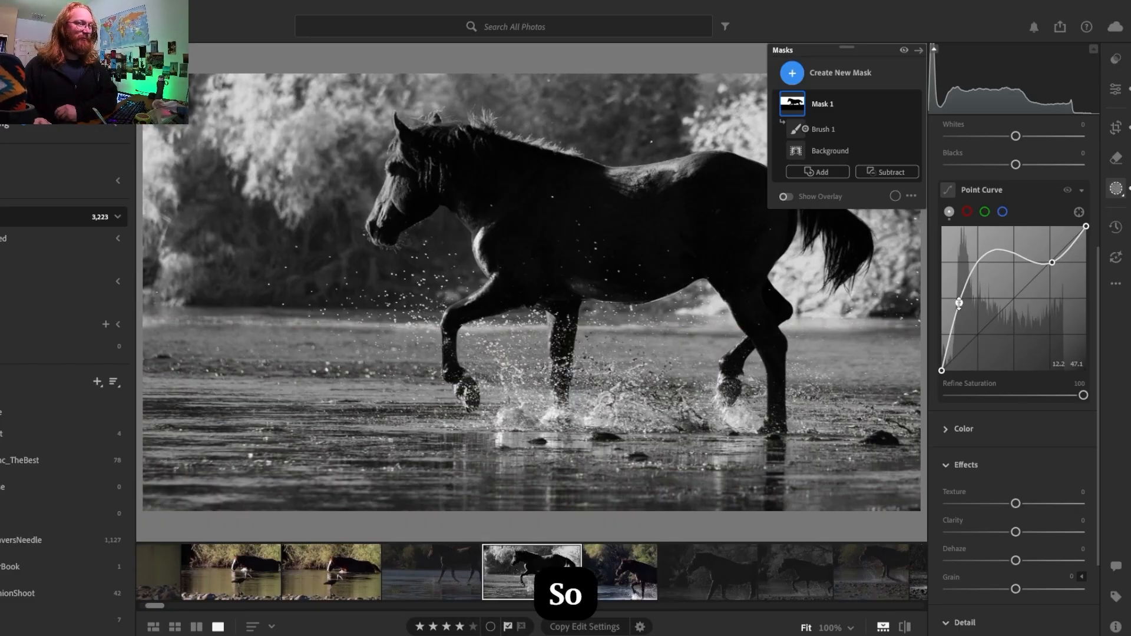
left_click_drag(960, 303, 978, 329)
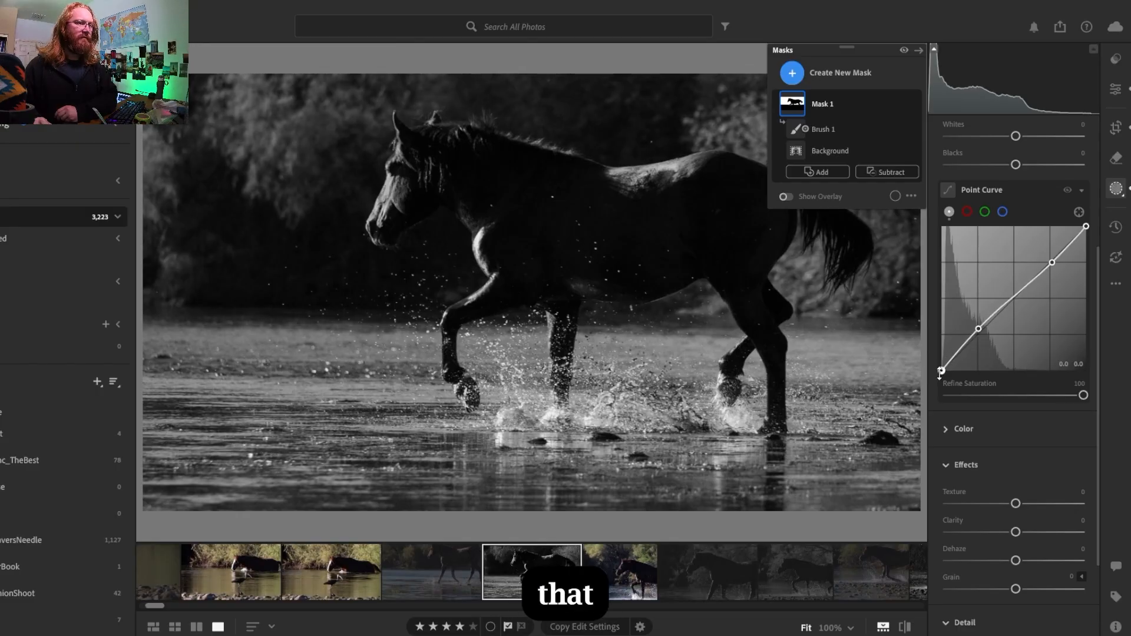
Test a raised black point on the background mask's curve, and settle its output at about 3.5
left_click_drag(941, 372, 941, 352)
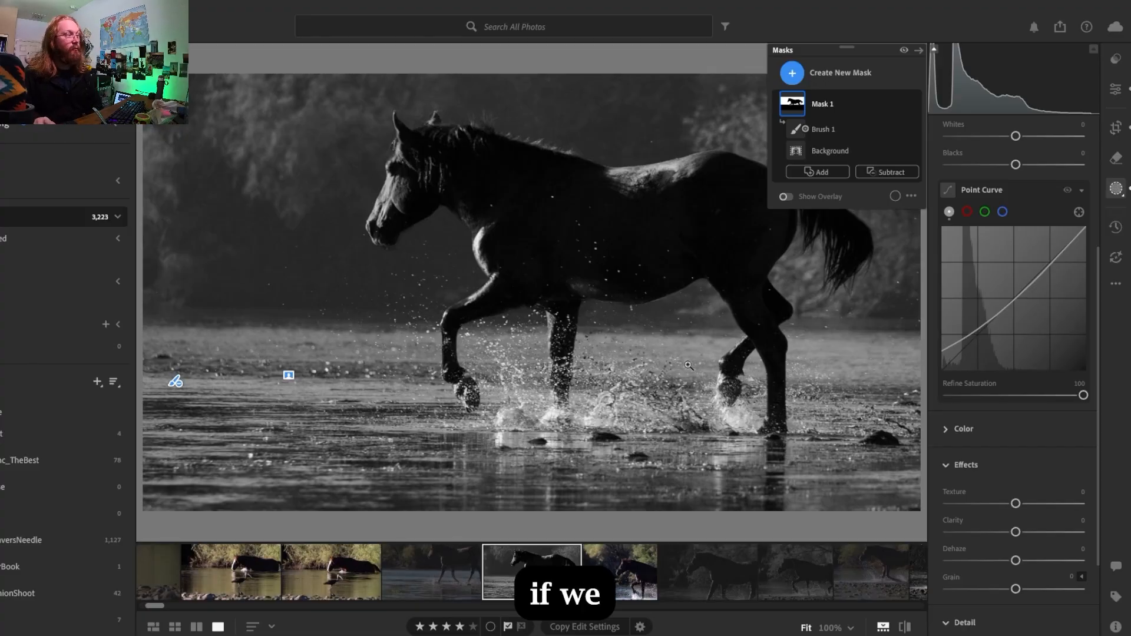
mouse_move(930, 359)
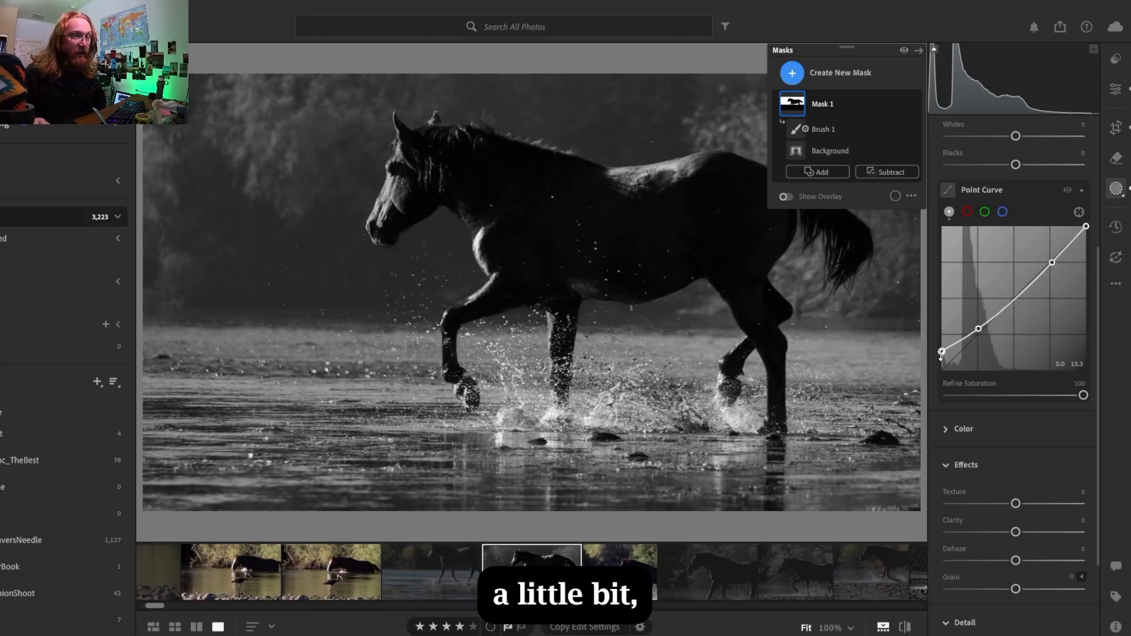
left_click_drag(942, 352, 942, 366)
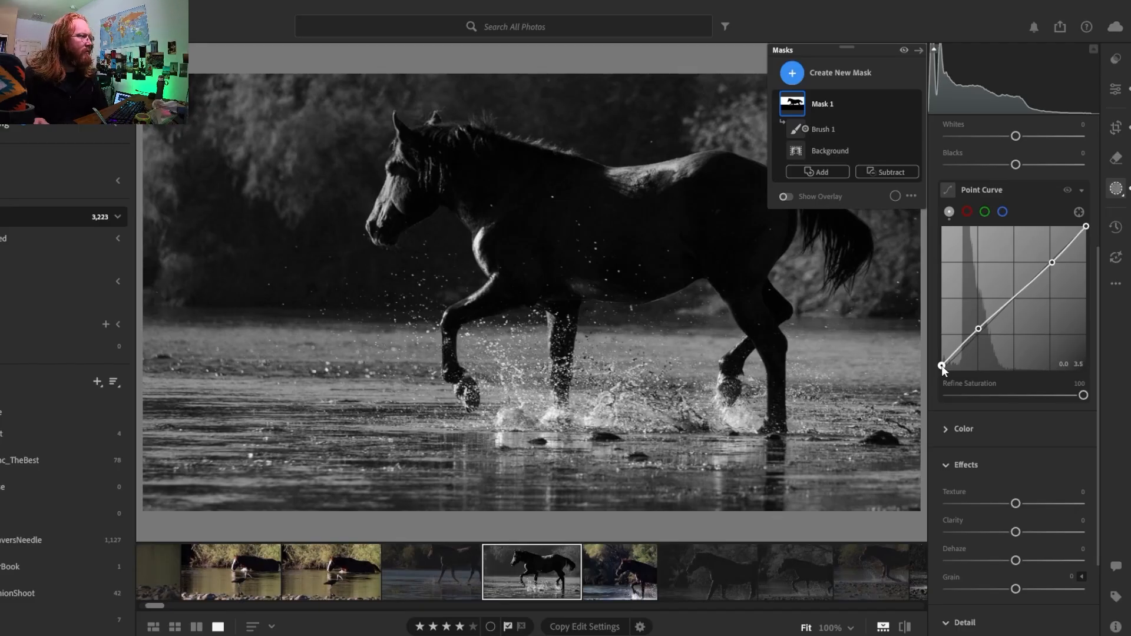
left_click_drag(942, 365, 942, 366)
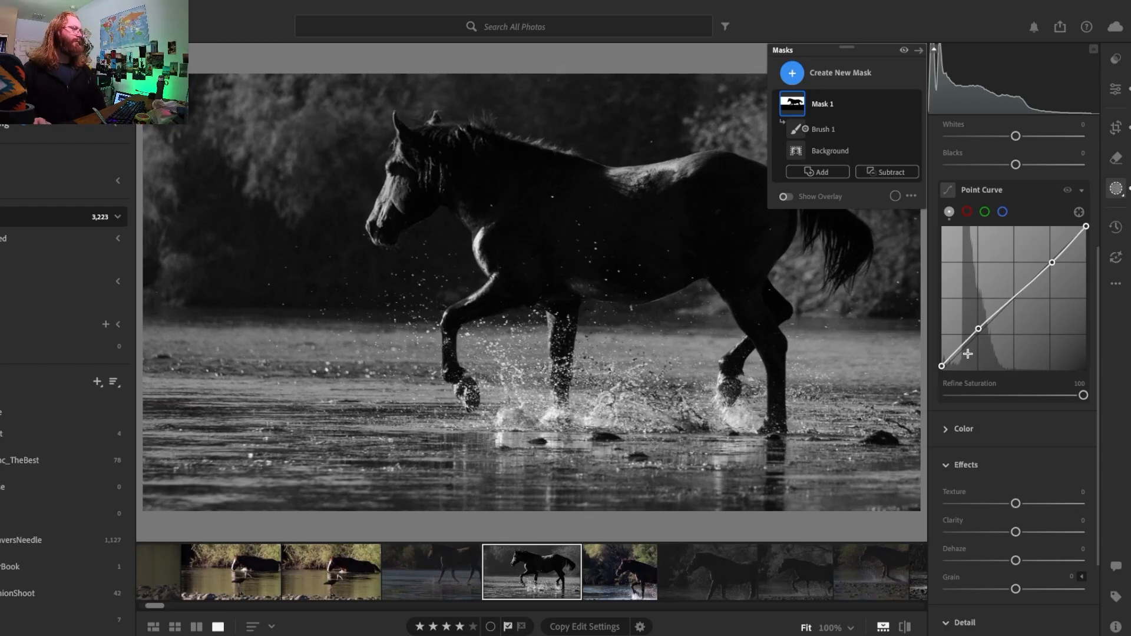
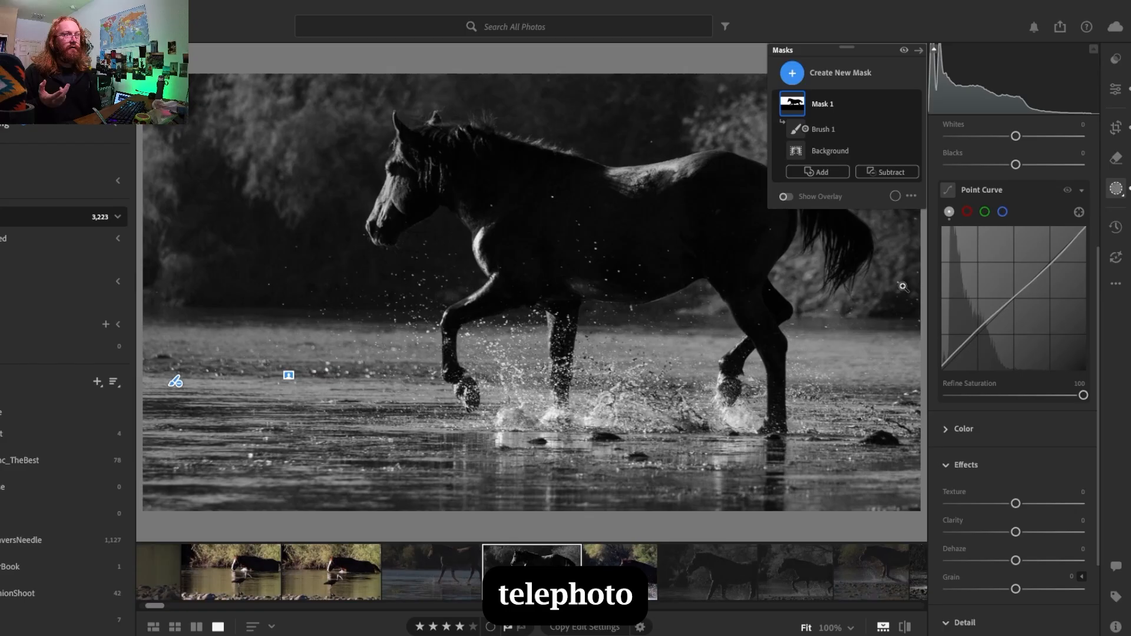
Check the photo's camera and lens information, and return to the background mask
left_click(1117, 627)
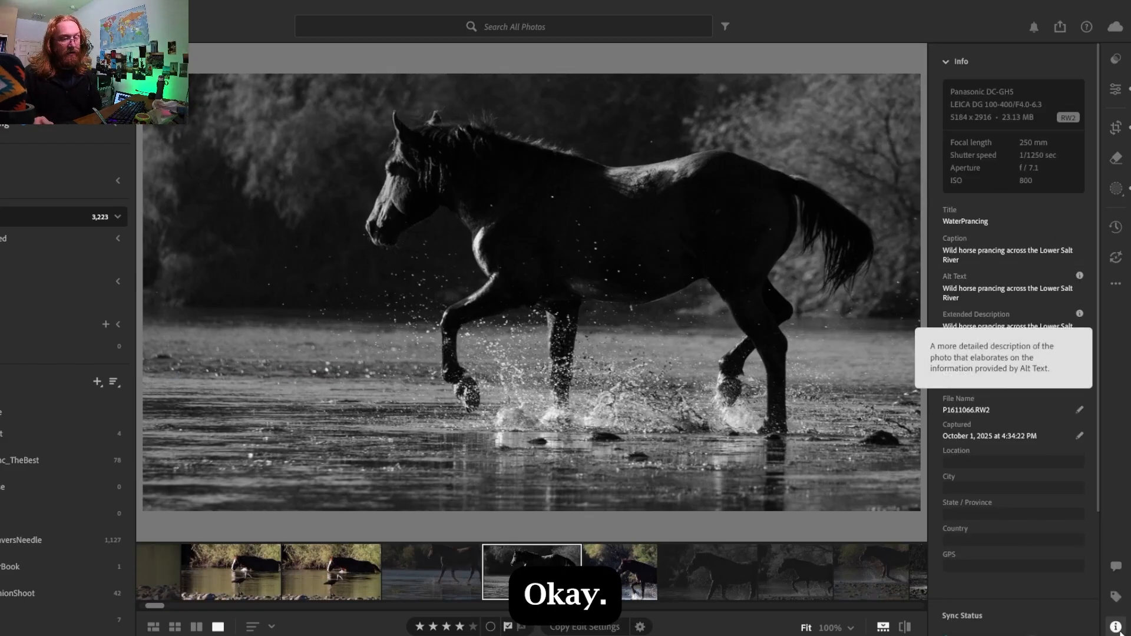
left_click(1116, 627)
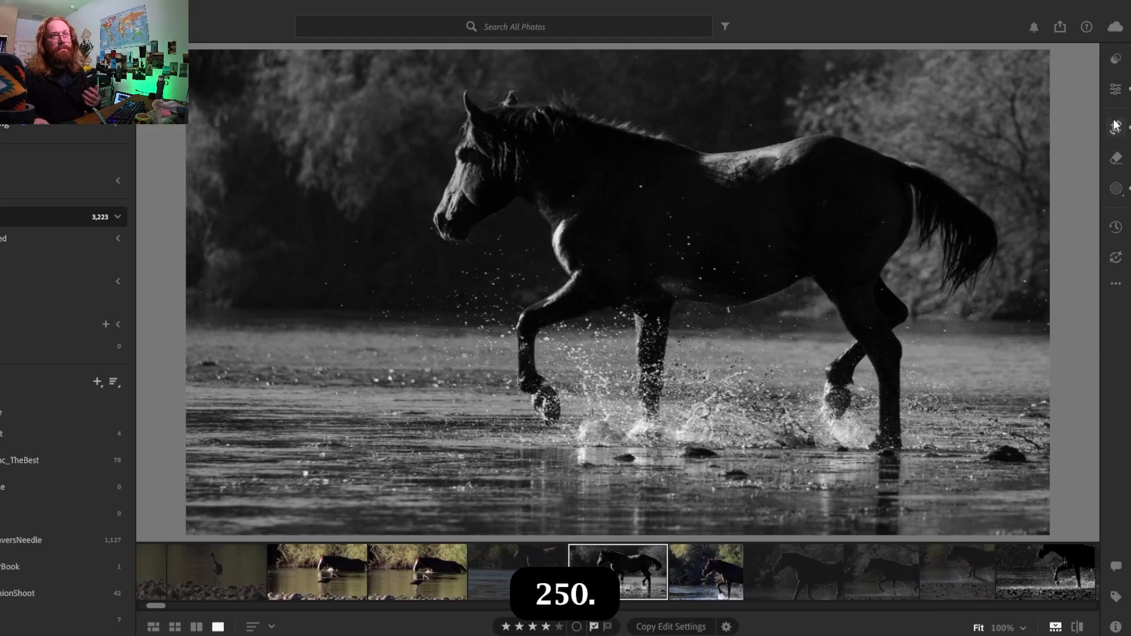
left_click(1117, 188)
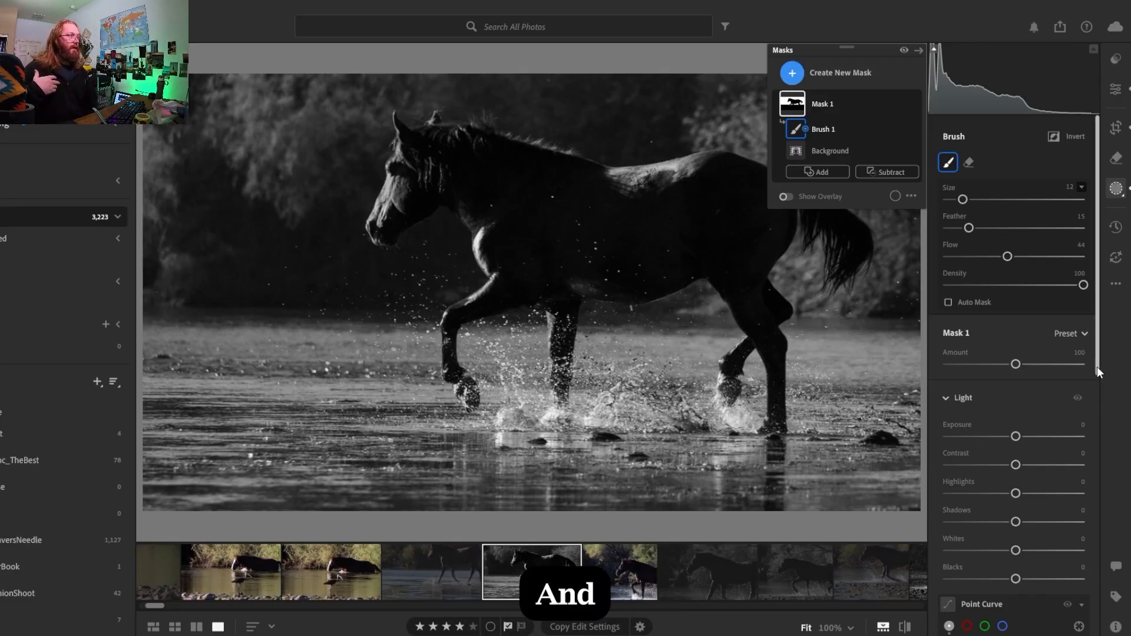
Try Texture at +100 and -100 on the background mask, and Clarity at -100
left_click(949, 398)
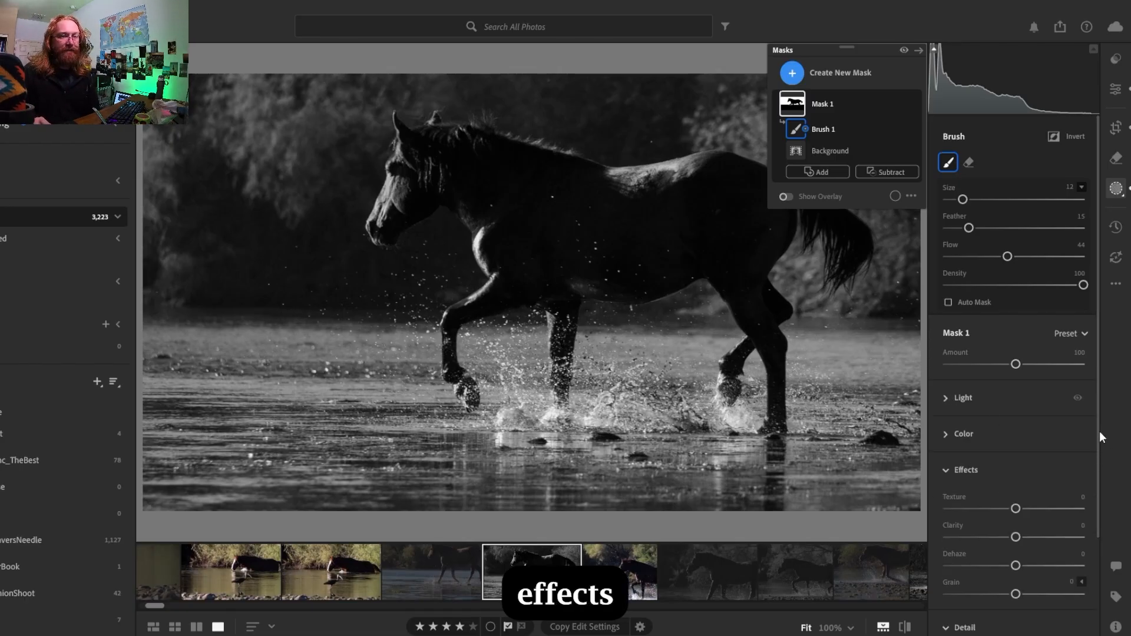
left_click_drag(1099, 433, 1091, 484)
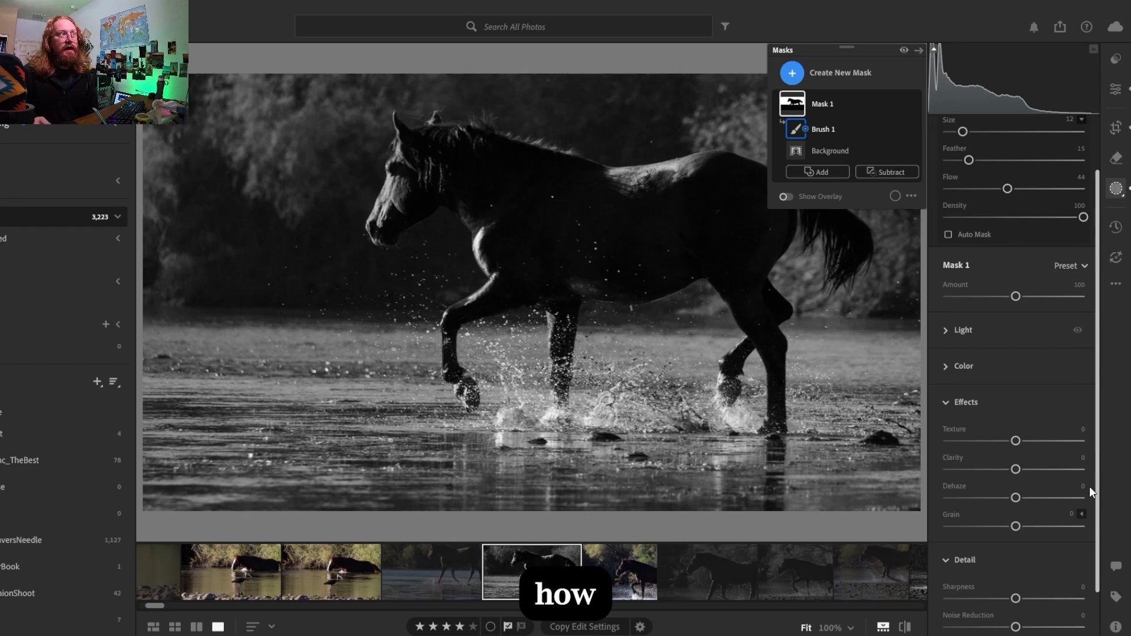
left_click_drag(1019, 438, 1096, 455)
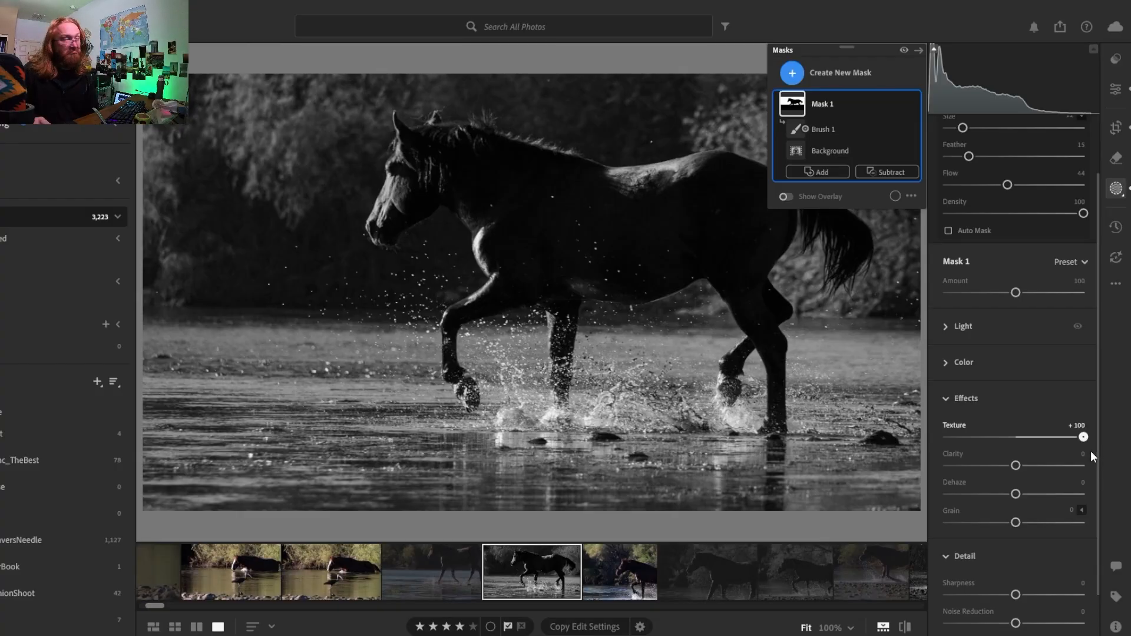
left_click_drag(1090, 451, 945, 442)
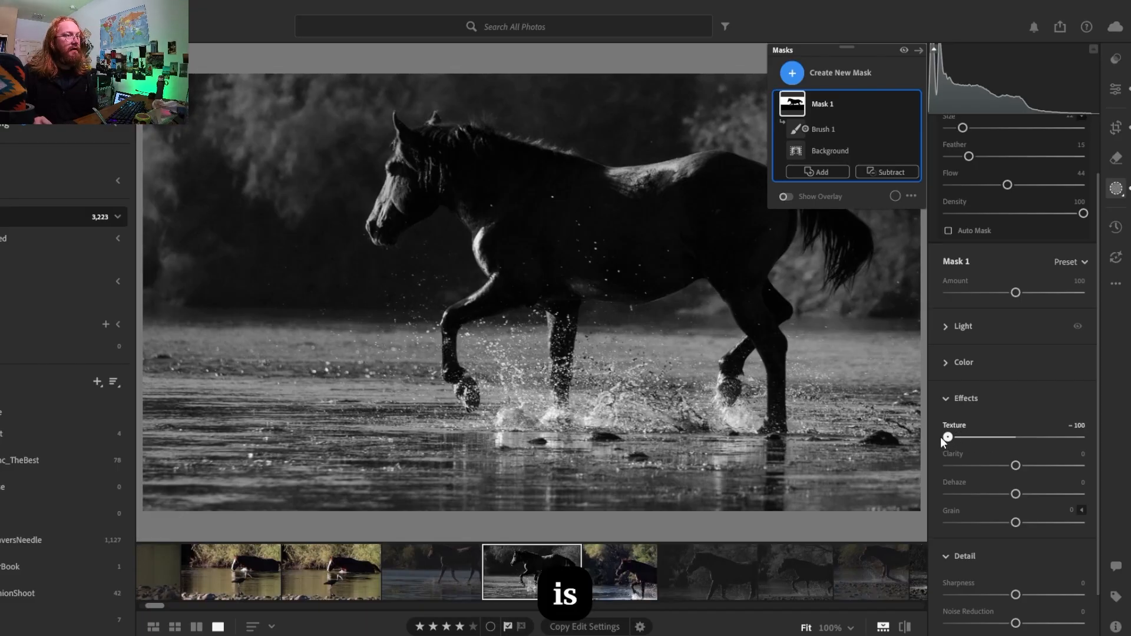
left_click_drag(1015, 465, 984, 466)
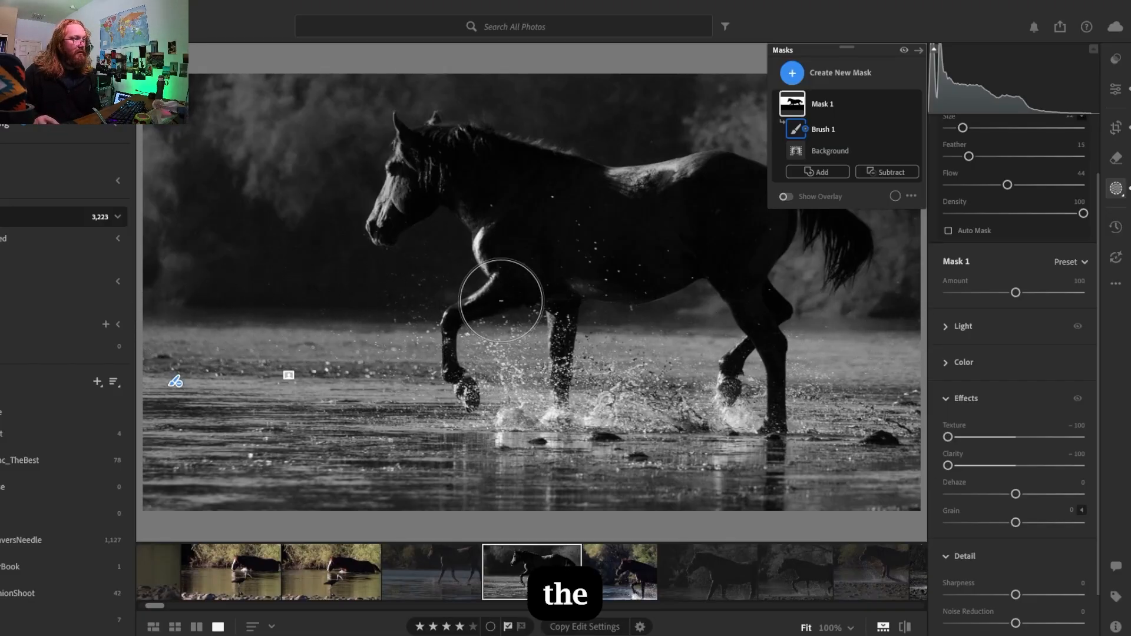
Show the mask overlay briefly to check which area the effects cover, and hide it again
left_click(786, 196)
left_click(787, 197)
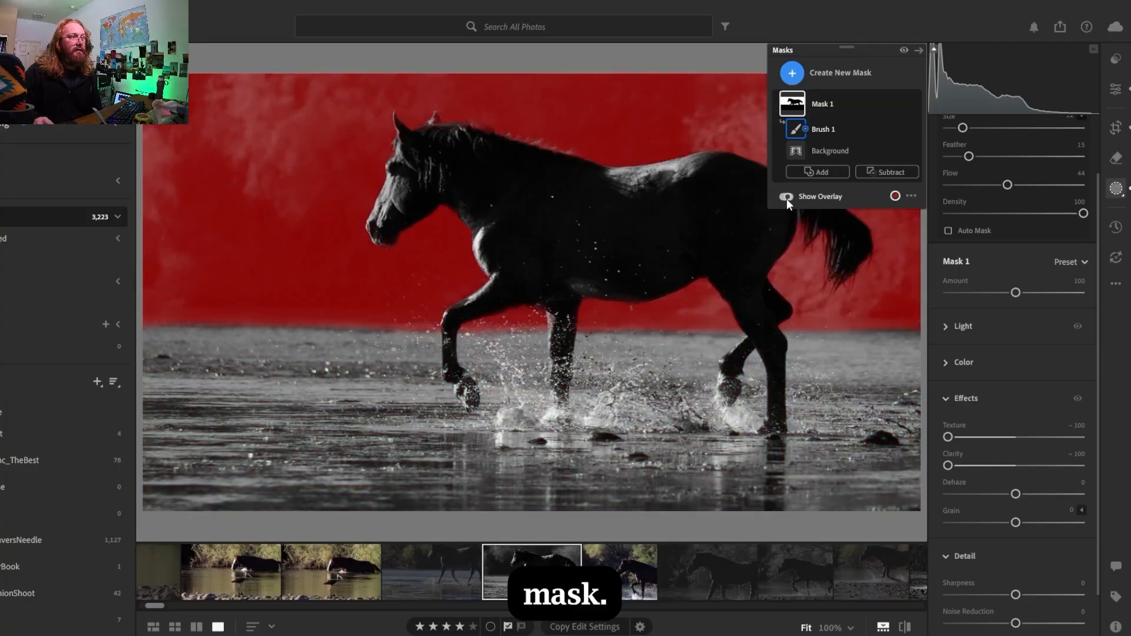
left_click(786, 197)
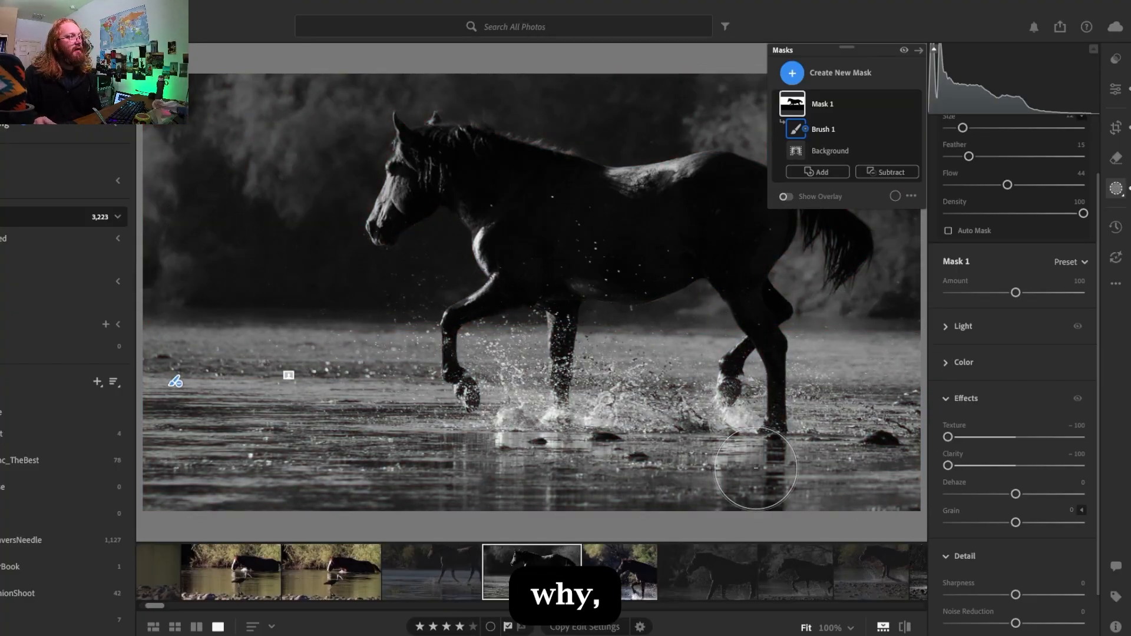
Reset the background mask's Texture and Clarity to 0
left_click_drag(954, 436, 993, 437)
double_click(997, 437)
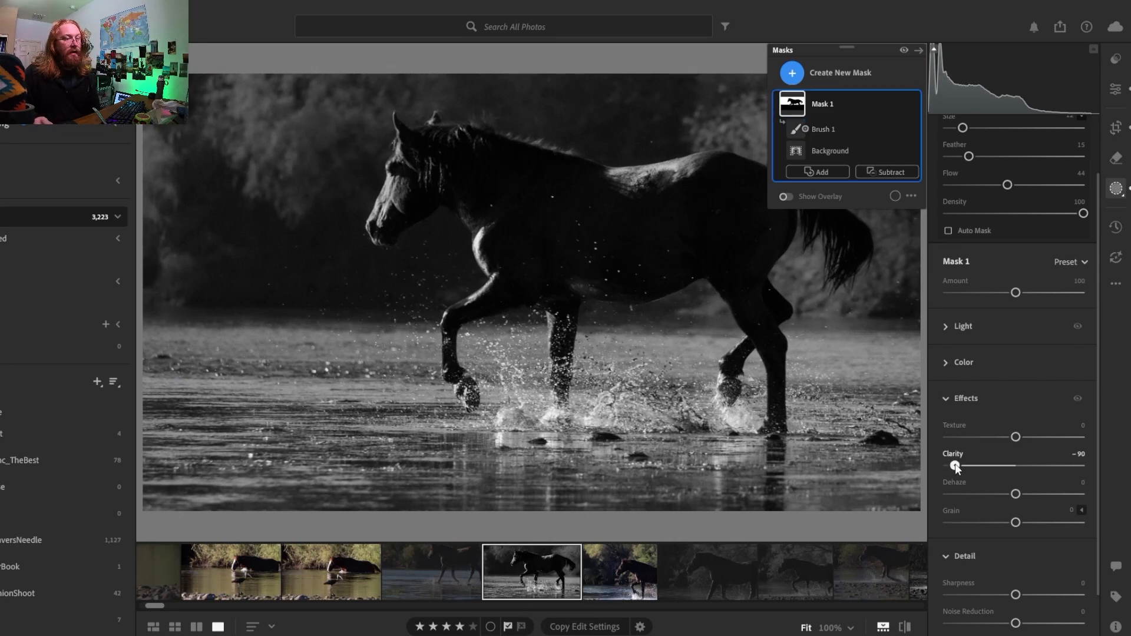
double_click(955, 465)
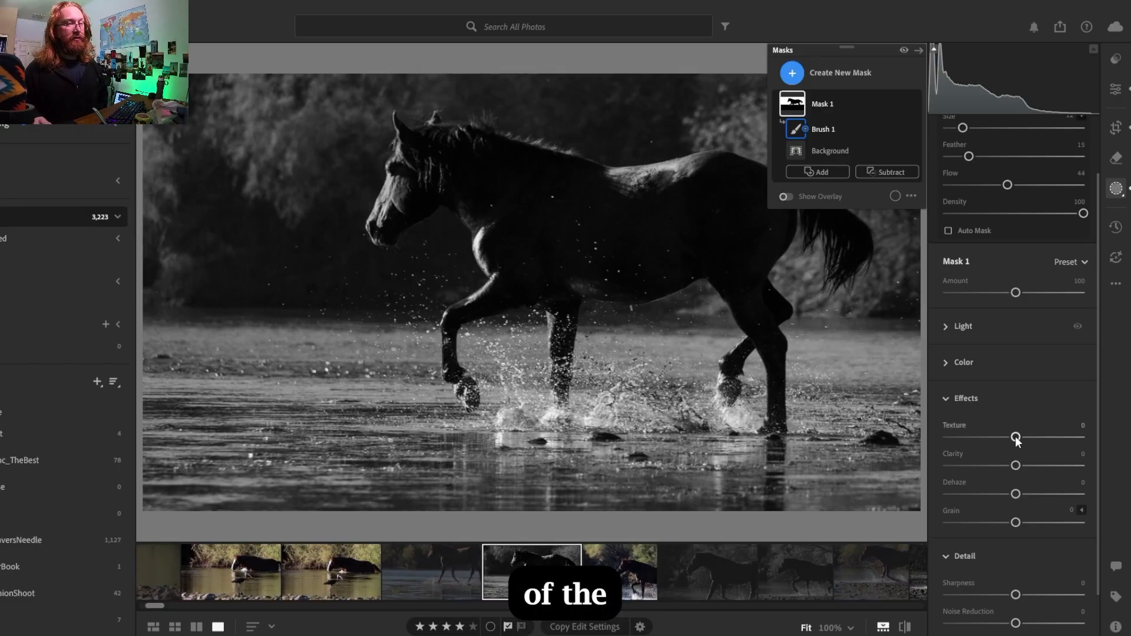
Set the background mask's Texture to +9, Clarity to +14, Dehaze to +1 and Grain to +5
mouse_move(1015, 437)
left_mouse_down()
mouse_move(1024, 466)
mouse_move(1035, 465)
left_mouse_up()
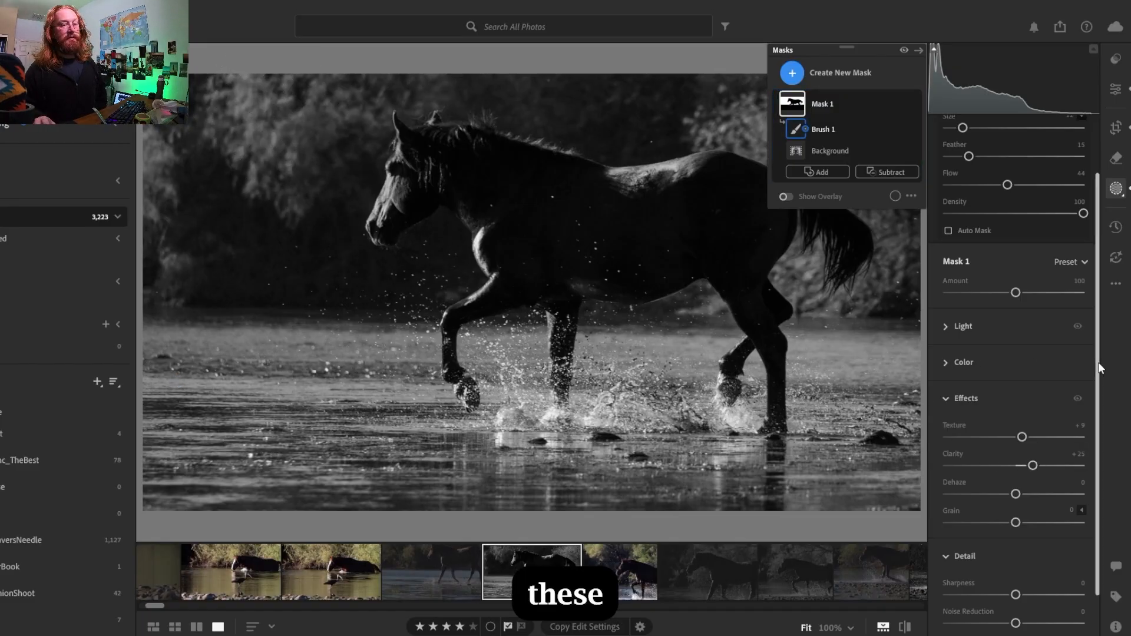
mouse_move(1014, 497)
left_mouse_down()
mouse_move(1083, 504)
mouse_move(989, 511)
mouse_move(1016, 518)
left_mouse_up()
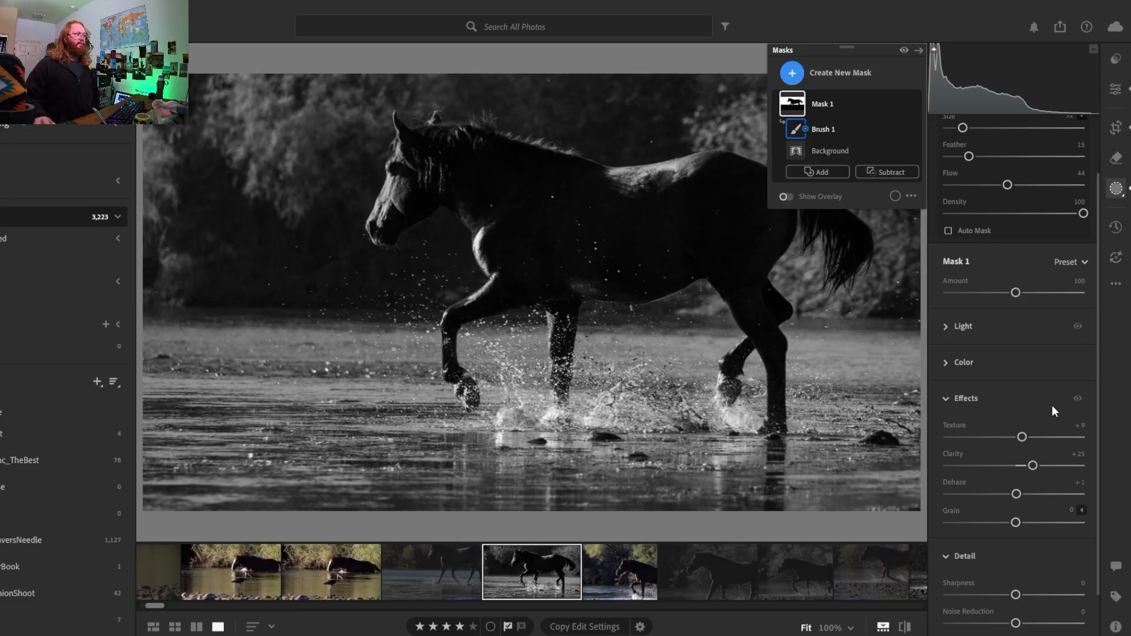
left_click_drag(1033, 465, 1024, 465)
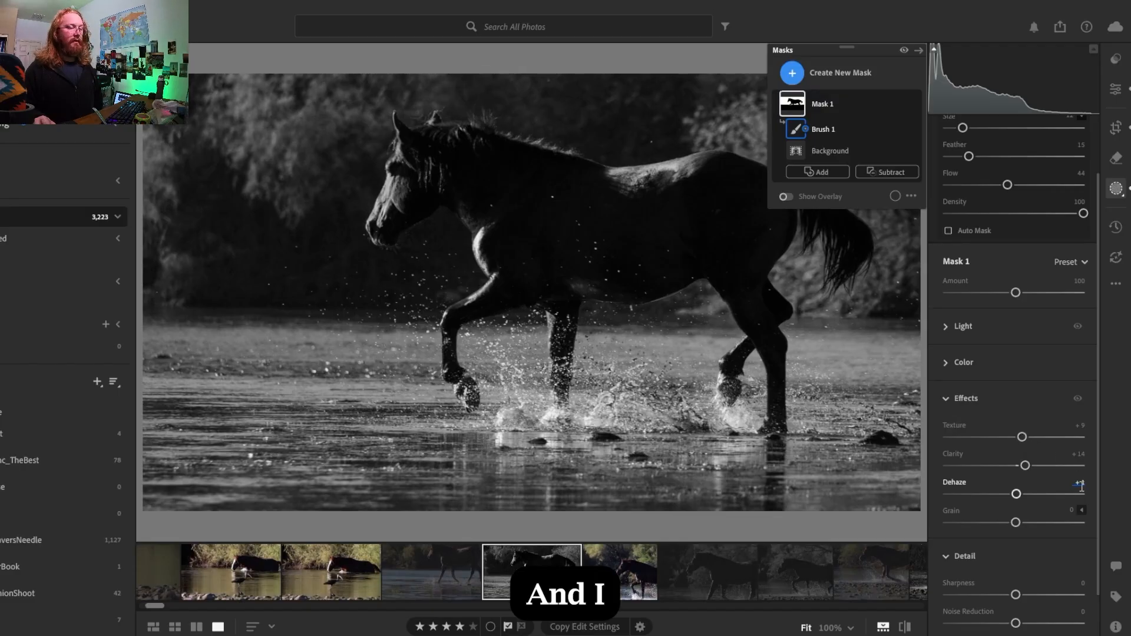
left_click_drag(1017, 521, 1023, 524)
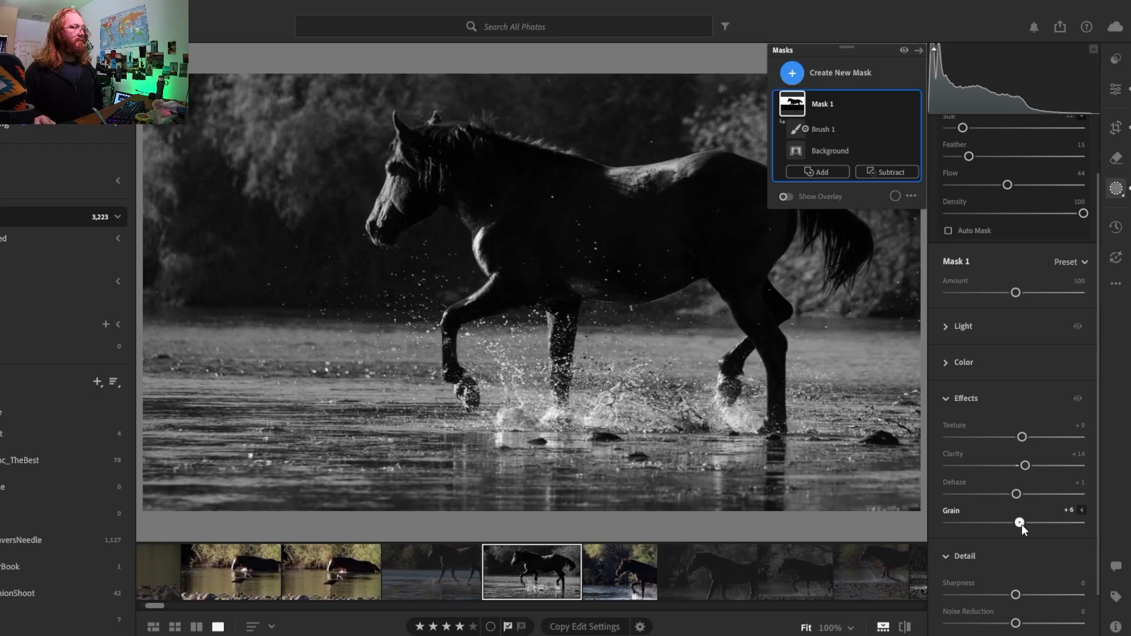
left_click_drag(1021, 524, 1020, 524)
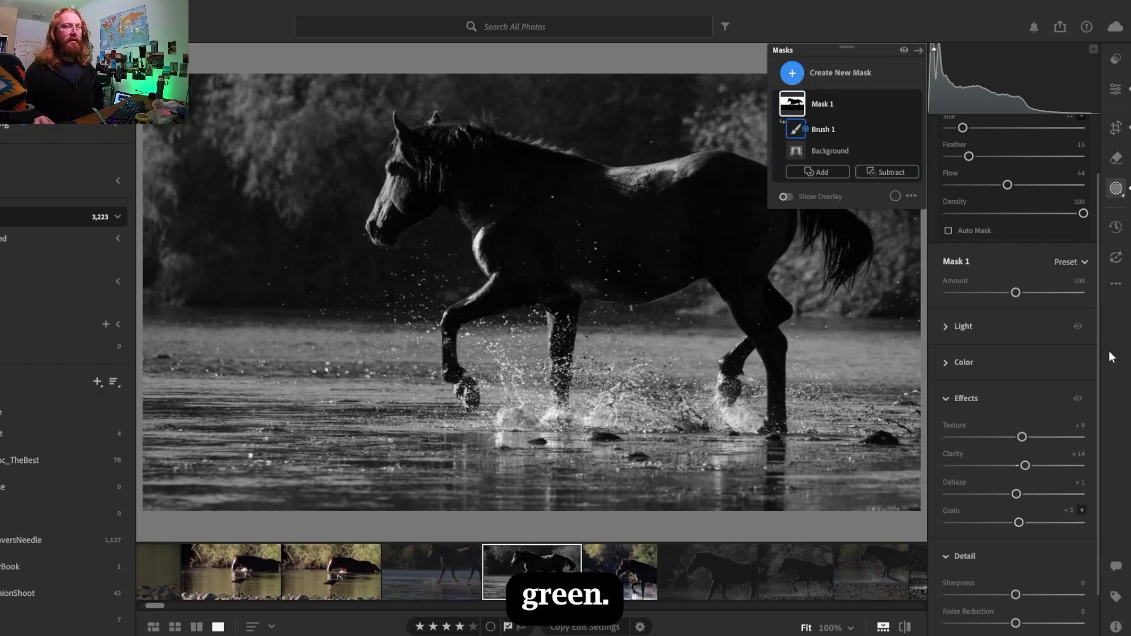
Lower the white point and pull the upper tone-curve point of the background mask to about 78 in, 67 out
scroll(950, 330, "down", 2)
scroll(950, 327, "up", 3)
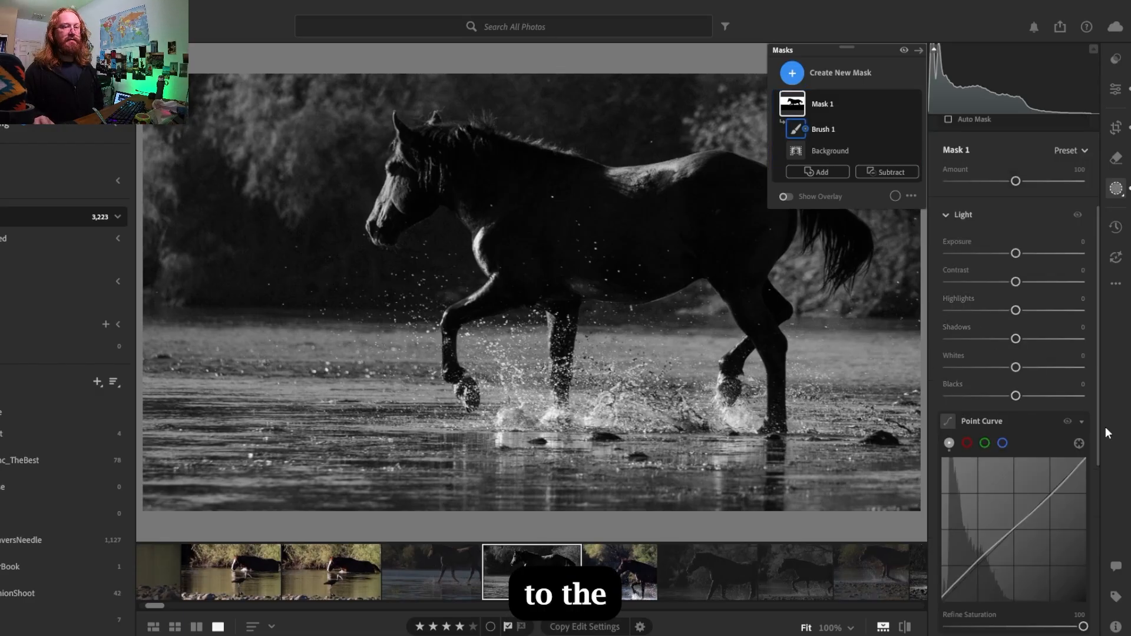
left_click_drag(1097, 425, 1094, 453)
mouse_move(1083, 401)
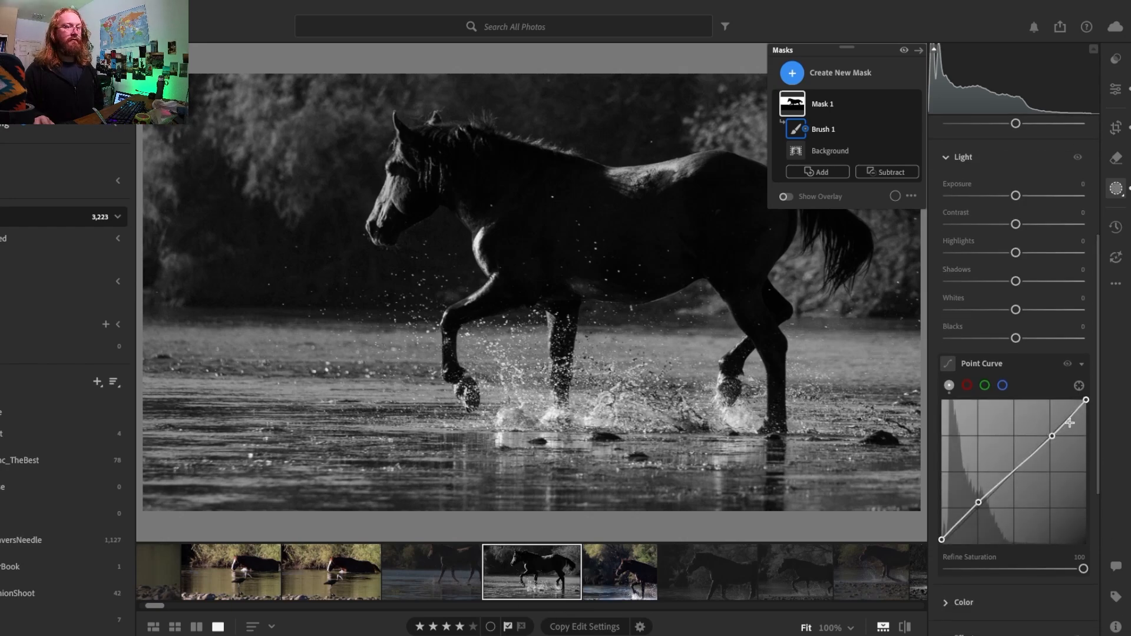
mouse_move(1088, 401)
left_mouse_down()
mouse_move(1090, 438)
mouse_move(1092, 409)
mouse_move(1054, 439)
mouse_move(1055, 462)
mouse_move(1055, 448)
left_mouse_up()
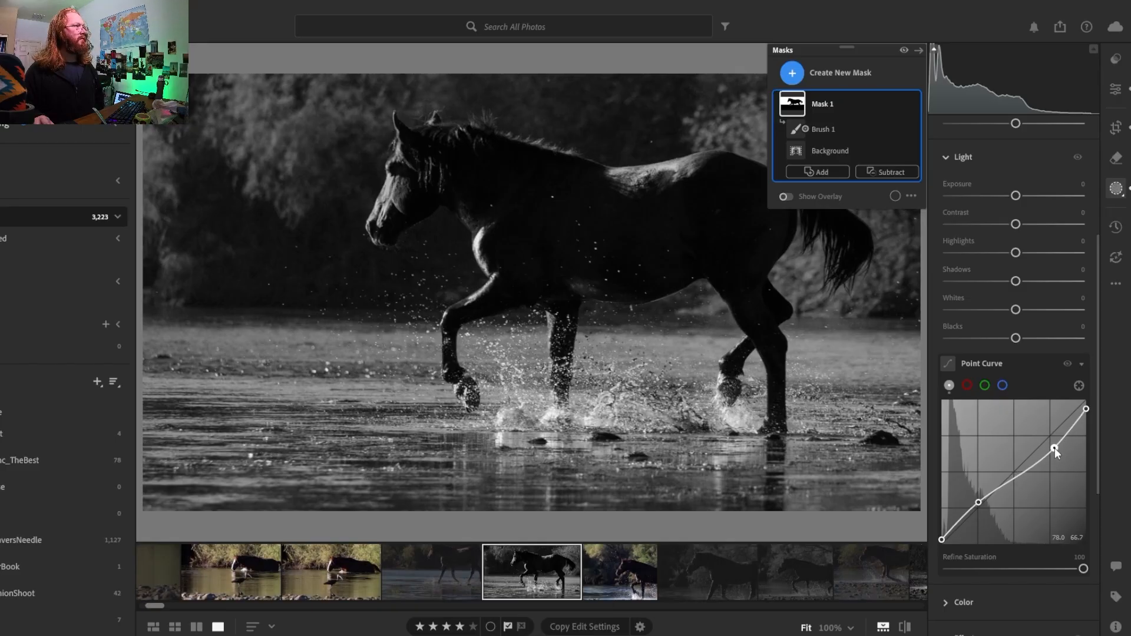
left_click(1086, 409)
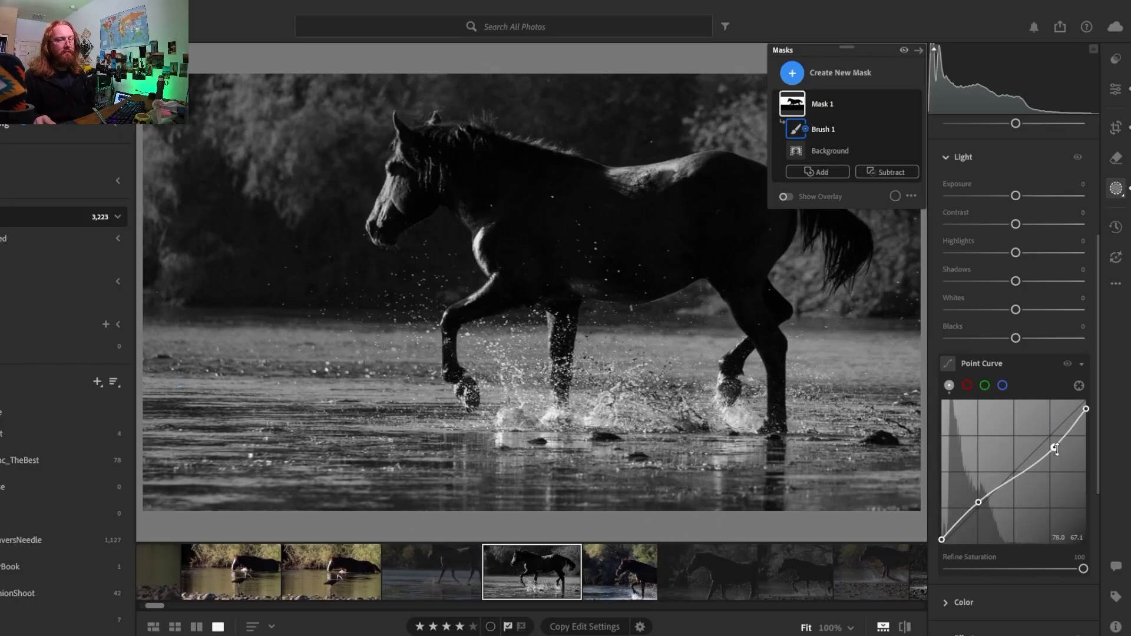
left_click_drag(1056, 449, 1058, 447)
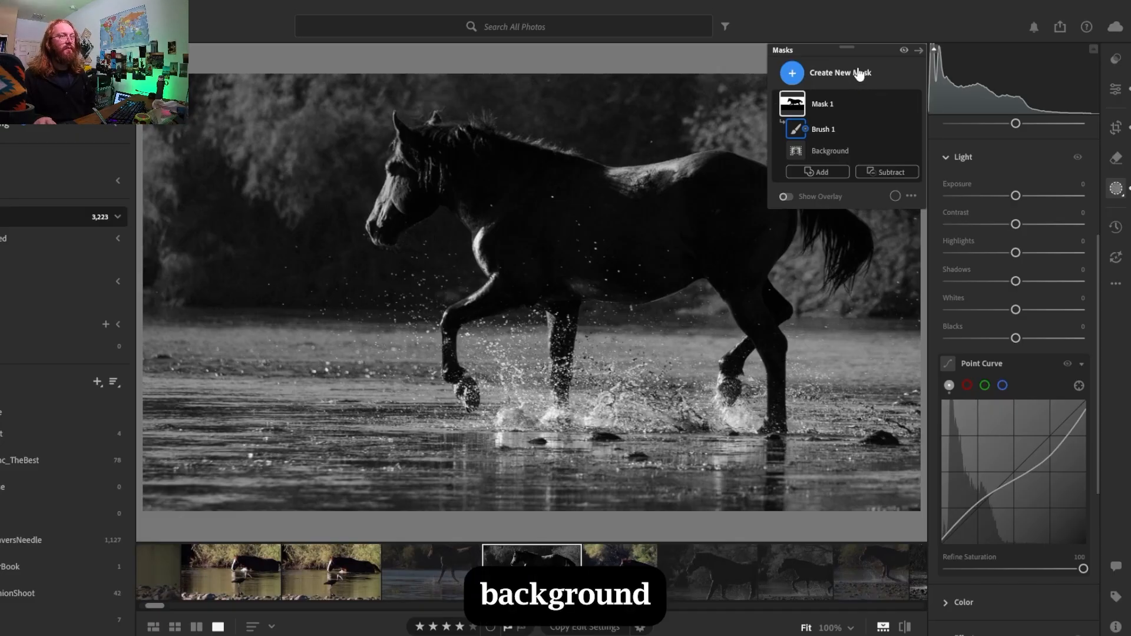
Soften the background mask by setting its Sharpness to -18
left_click_drag(1098, 307, 1087, 488)
left_click(947, 343)
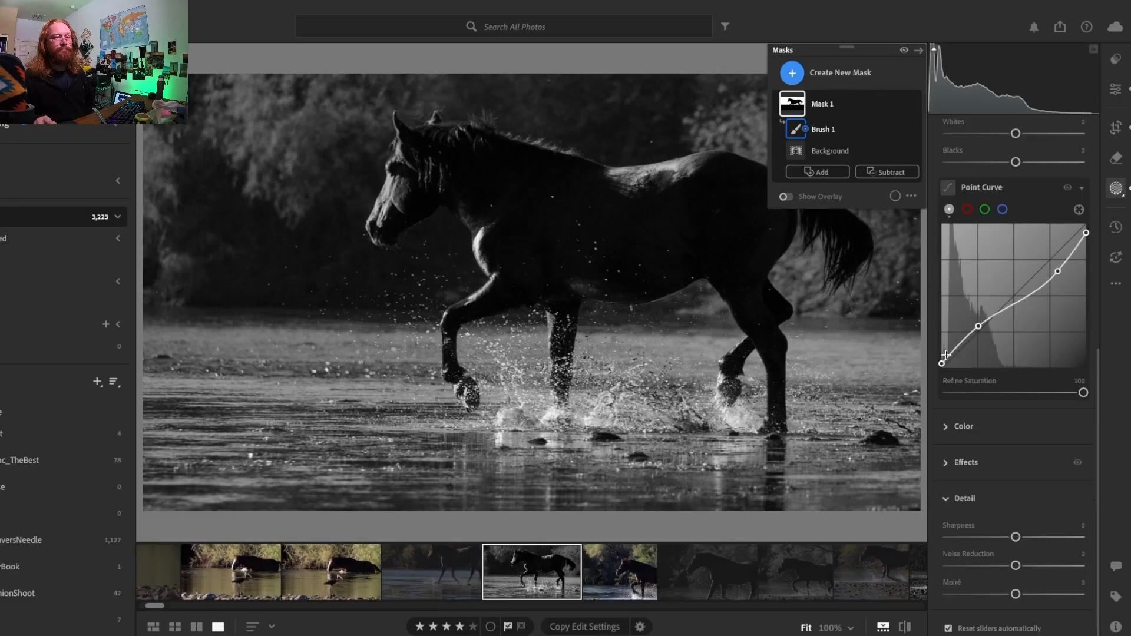
mouse_move(1016, 537)
left_mouse_down()
mouse_move(1002, 547)
mouse_move(1051, 541)
mouse_move(987, 537)
mouse_move(1006, 539)
left_mouse_up()
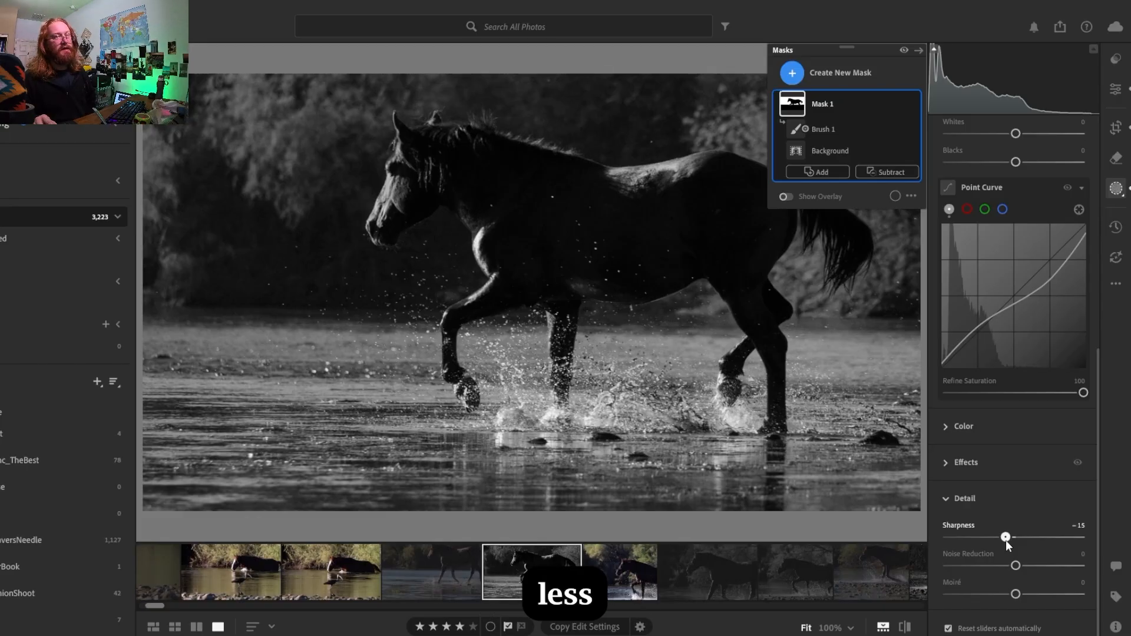
left_click_drag(1007, 540, 1010, 541)
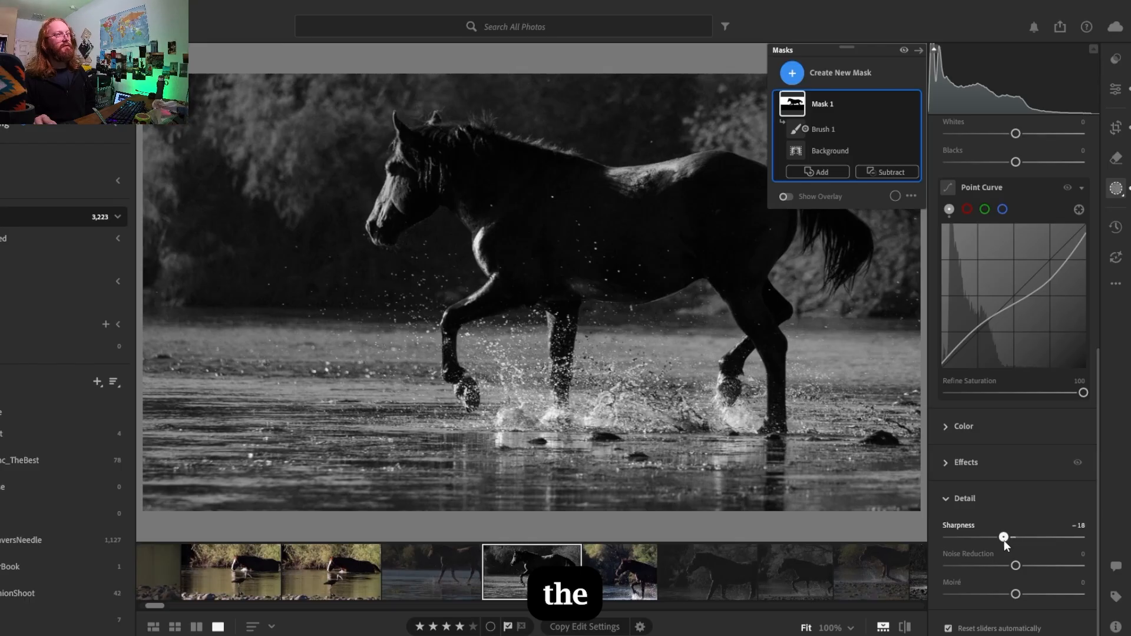
mouse_move(1004, 540)
left_mouse_down()
mouse_move(1021, 540)
mouse_move(1004, 539)
left_mouse_up()
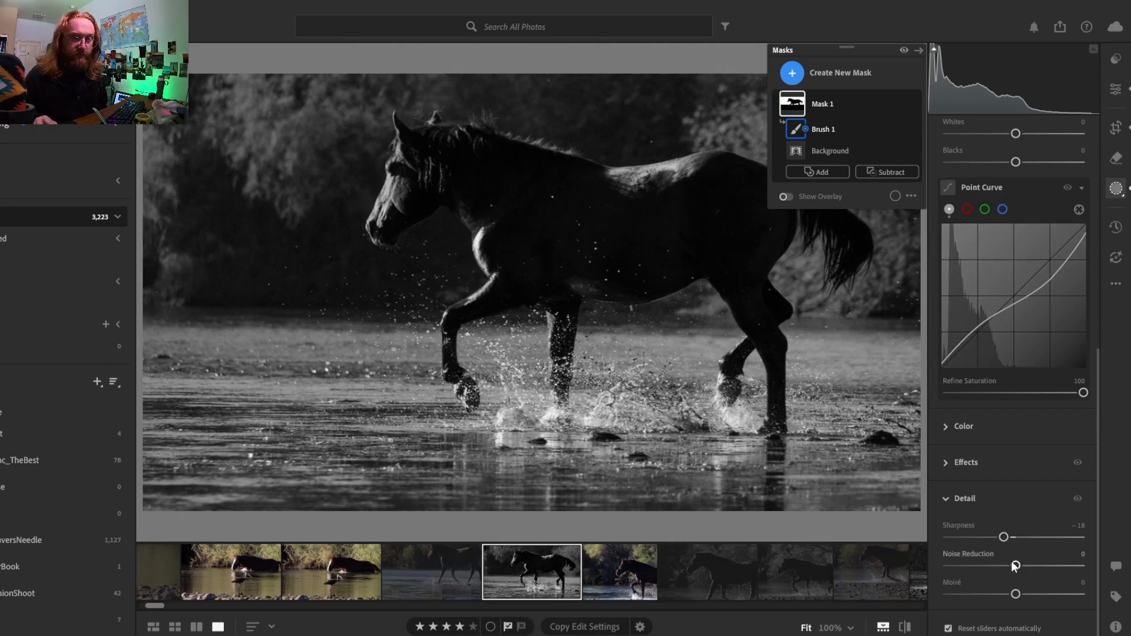
left_click(949, 503)
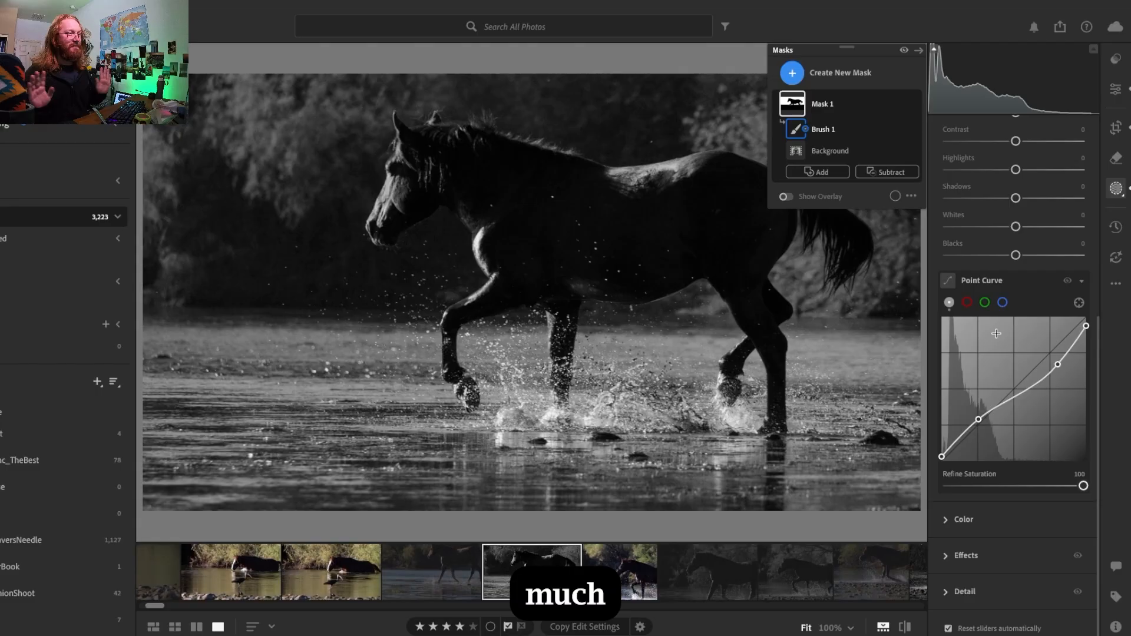
Create a new object-selection mask by painting over the whole horse, from muzzle to hindquarters and legs
left_click(792, 73)
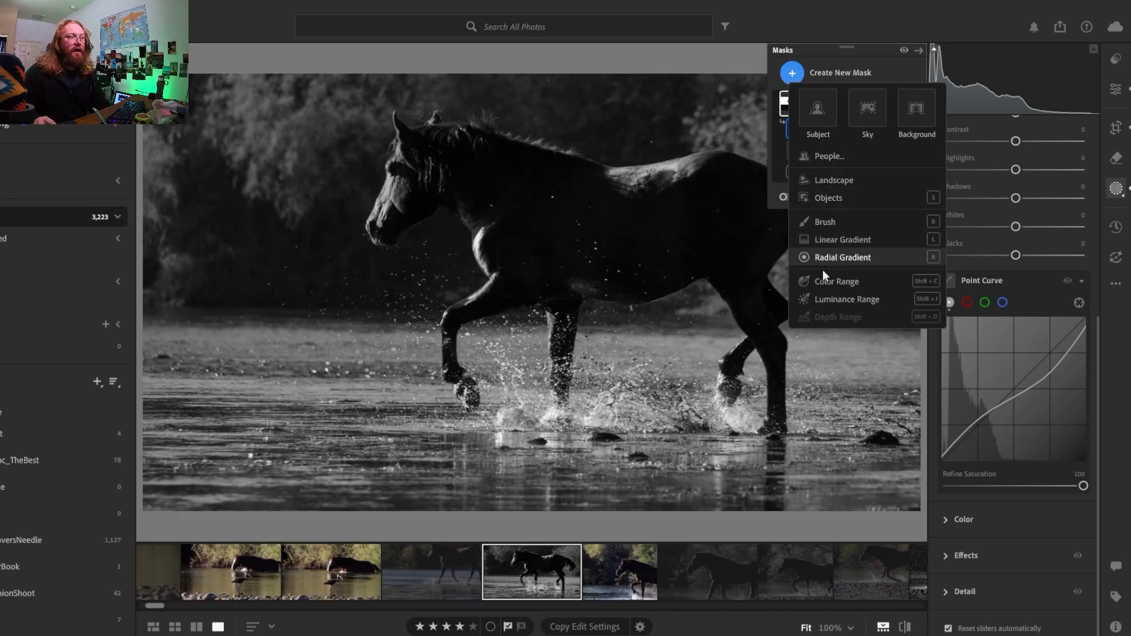
left_click(816, 197)
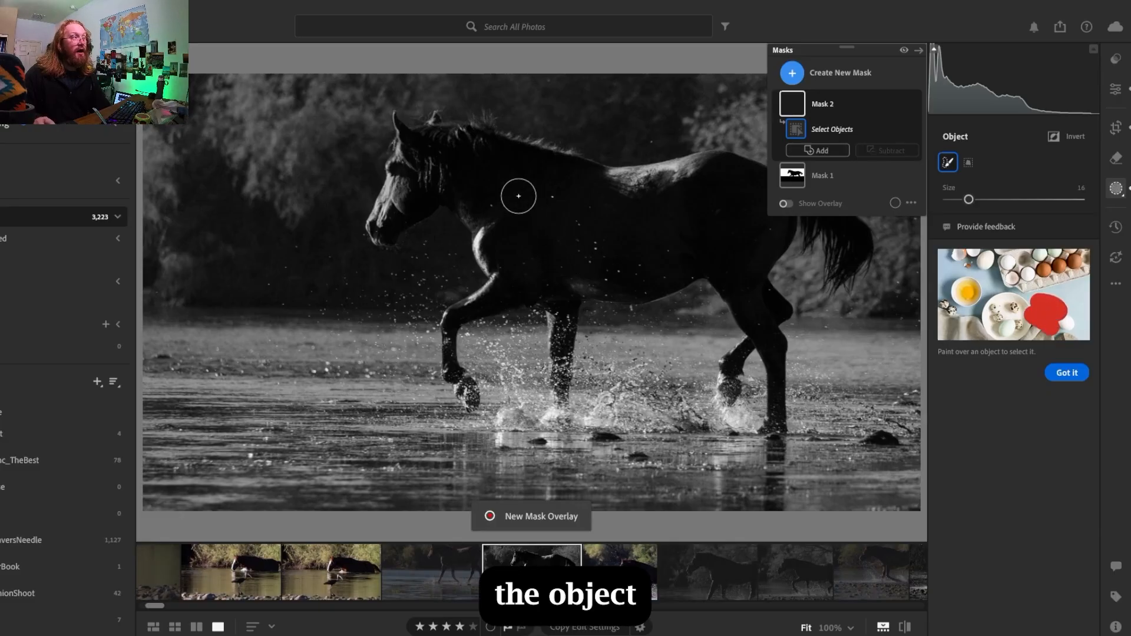
key("bracketleft")
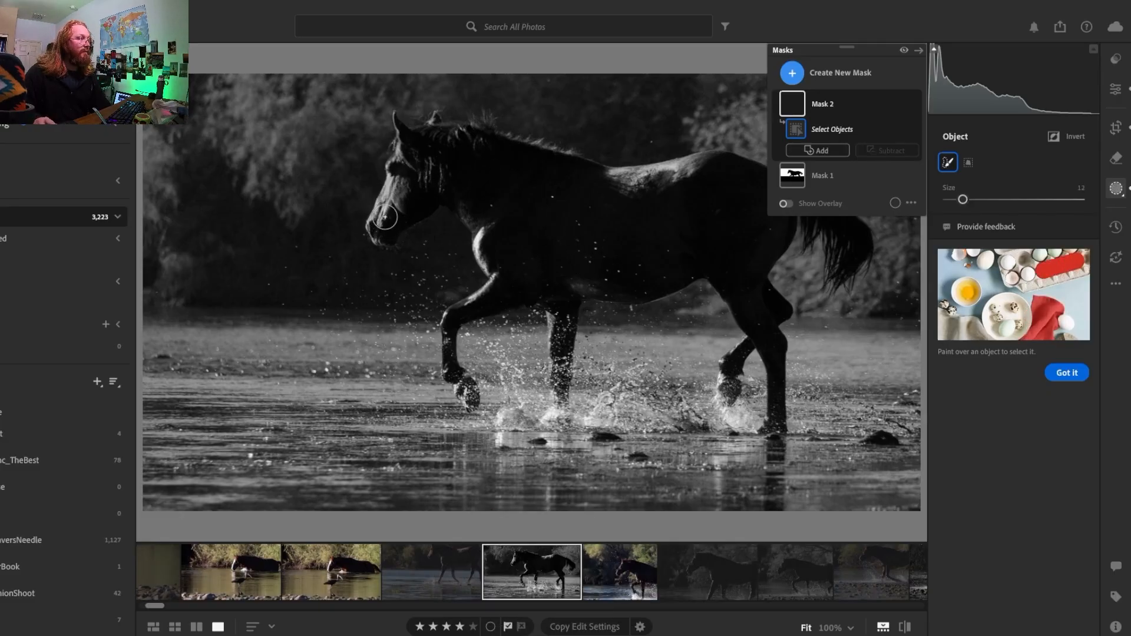
mouse_move(384, 217)
left_mouse_down()
mouse_move(409, 144)
mouse_move(434, 139)
mouse_move(562, 170)
mouse_move(750, 175)
mouse_move(802, 193)
mouse_move(857, 237)
mouse_move(841, 271)
mouse_move(834, 240)
mouse_move(786, 205)
mouse_move(773, 302)
left_mouse_up()
mouse_move(778, 321)
left_mouse_down()
mouse_move(772, 433)
mouse_move(783, 374)
mouse_move(771, 335)
mouse_move(730, 366)
mouse_move(724, 397)
mouse_move(746, 371)
mouse_move(747, 316)
mouse_move(729, 273)
mouse_move(699, 268)
mouse_move(634, 294)
mouse_move(567, 286)
mouse_move(560, 383)
mouse_move(560, 301)
mouse_move(491, 302)
mouse_move(462, 314)
mouse_move(451, 374)
mouse_move(492, 282)
mouse_move(470, 209)
mouse_move(456, 194)
mouse_move(416, 204)
mouse_move(370, 239)
mouse_move(413, 126)
mouse_move(437, 117)
mouse_move(475, 136)
mouse_move(491, 121)
mouse_move(513, 147)
mouse_move(586, 165)
mouse_move(493, 189)
mouse_move(444, 184)
left_mouse_up()
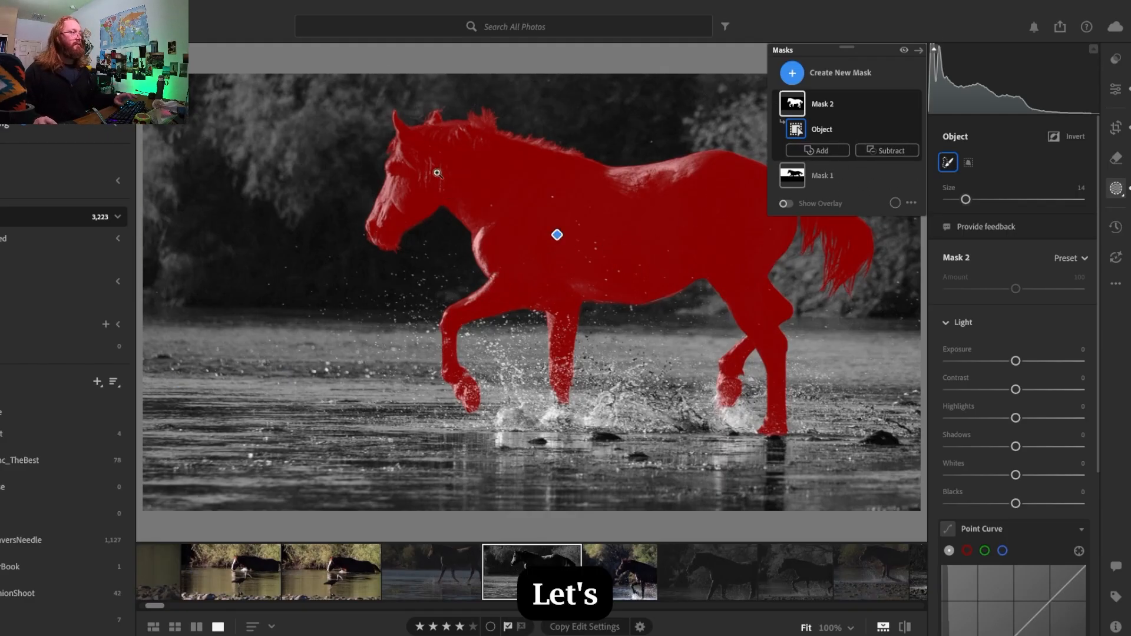
Examine the horse mask's edges up close around the head, legs, belly, rump, mane and jaw
scroll(412, 125, "up", 1)
scroll(412, 124, "up", 3)
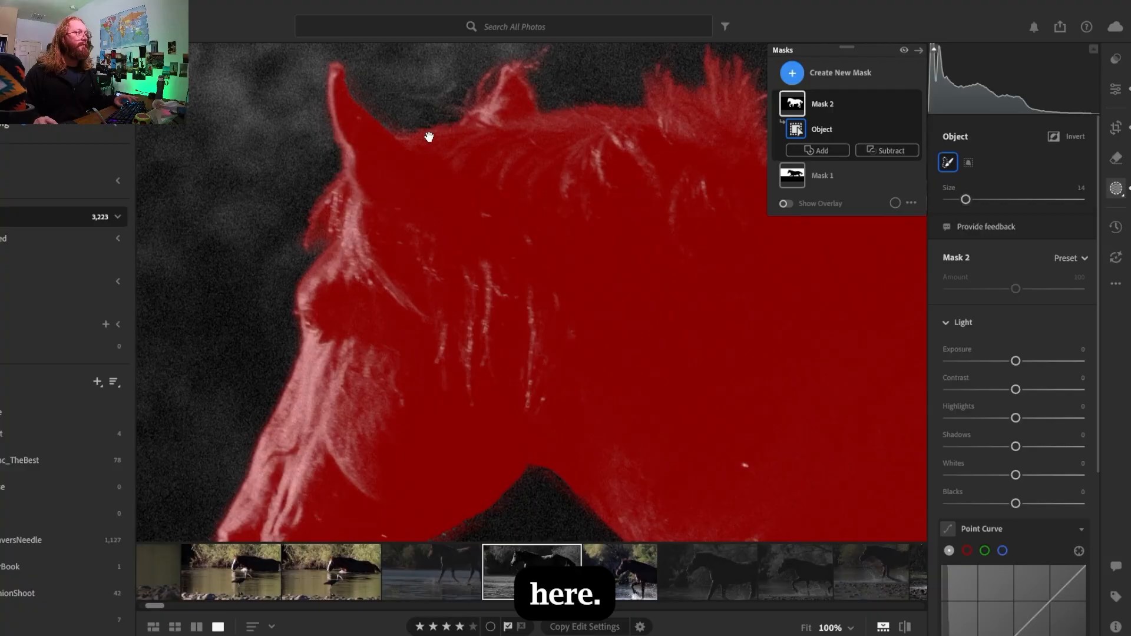
left_click_drag(379, 291, 424, 43)
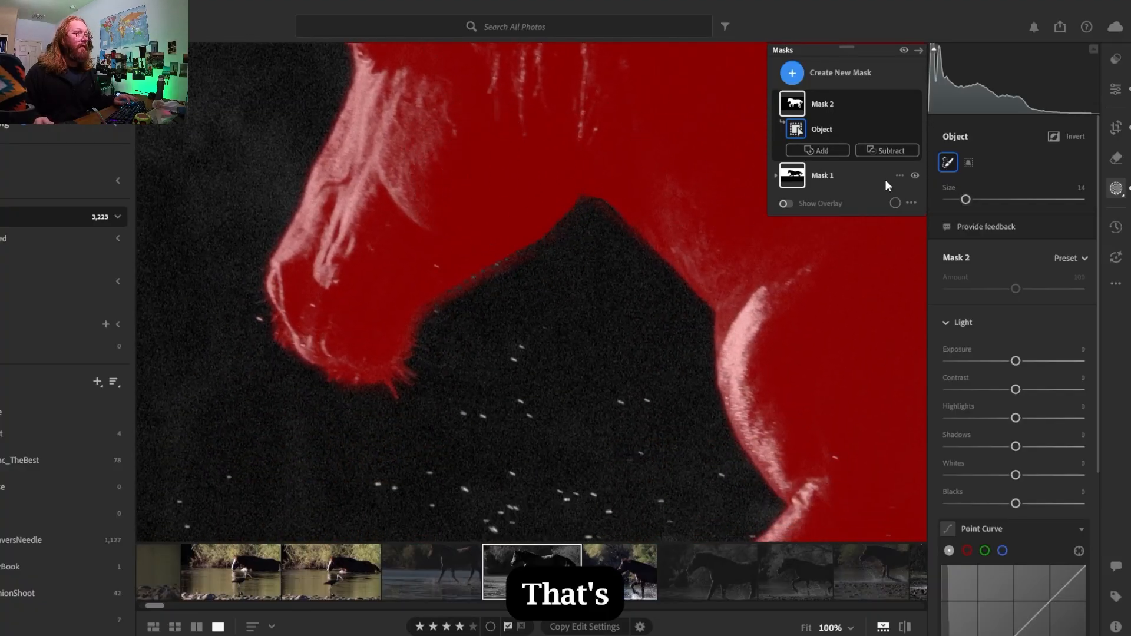
left_click_drag(765, 369, 521, 99)
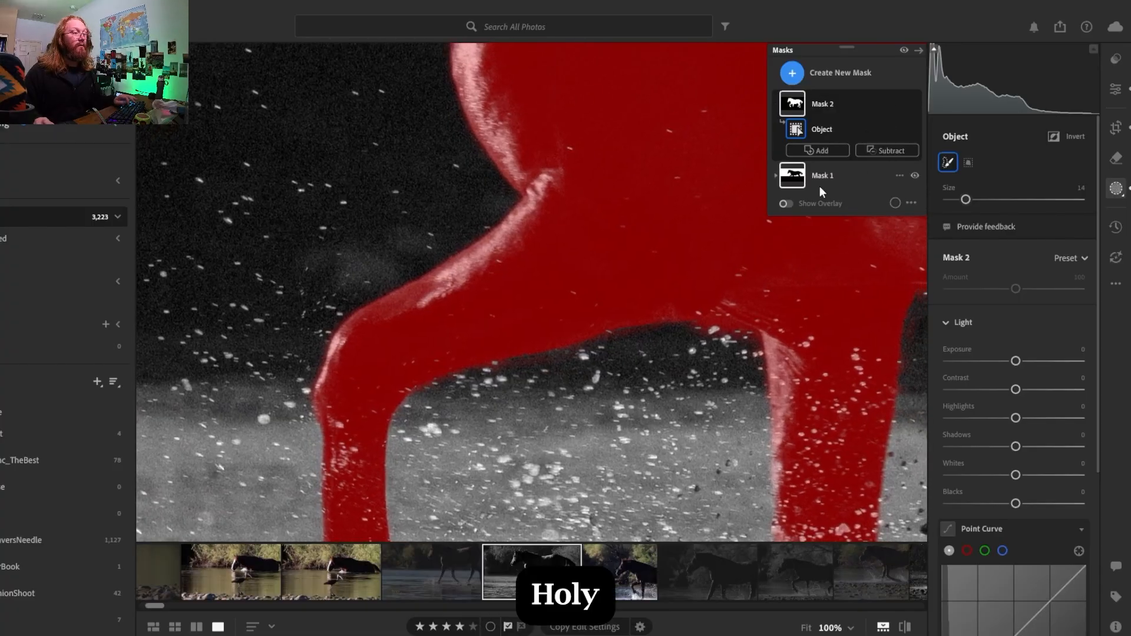
left_click_drag(707, 297, 147, 283)
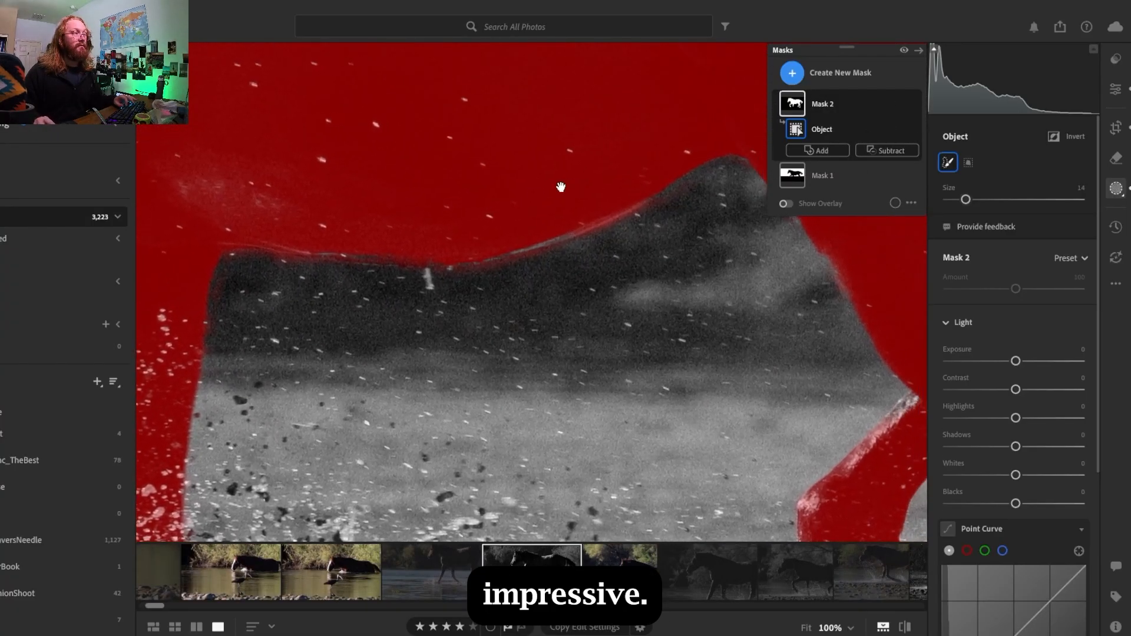
left_click_drag(561, 182, 263, 321)
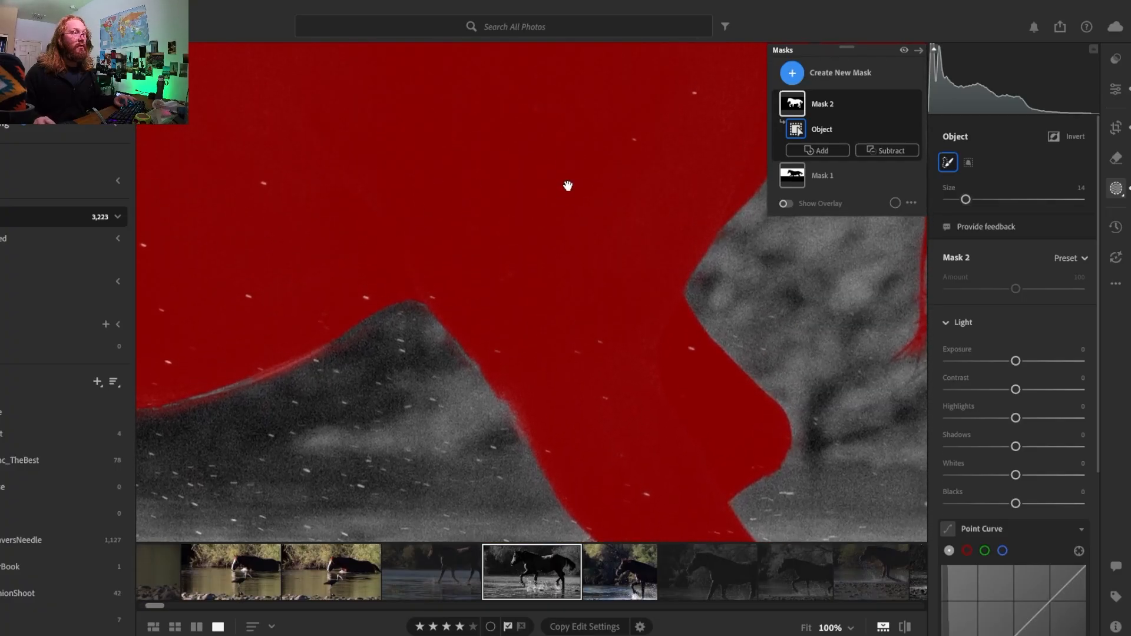
left_click_drag(568, 182, 353, 344)
left_click_drag(493, 194, 578, 399)
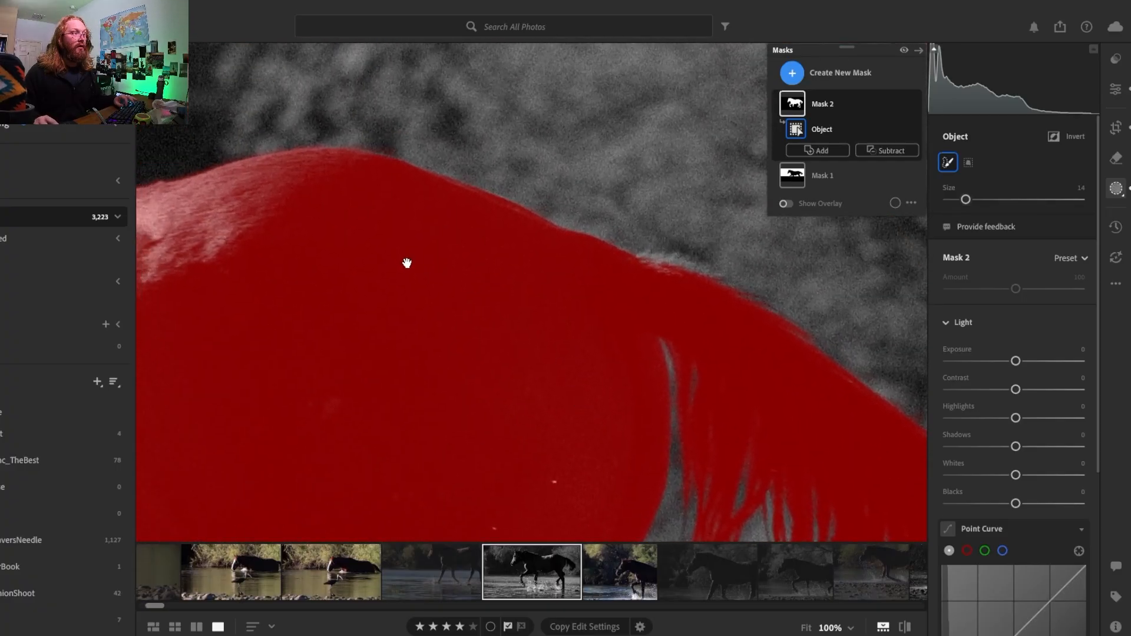
left_click_drag(409, 260, 670, 268)
left_click_drag(434, 270, 677, 353)
left_click_drag(311, 260, 695, 260)
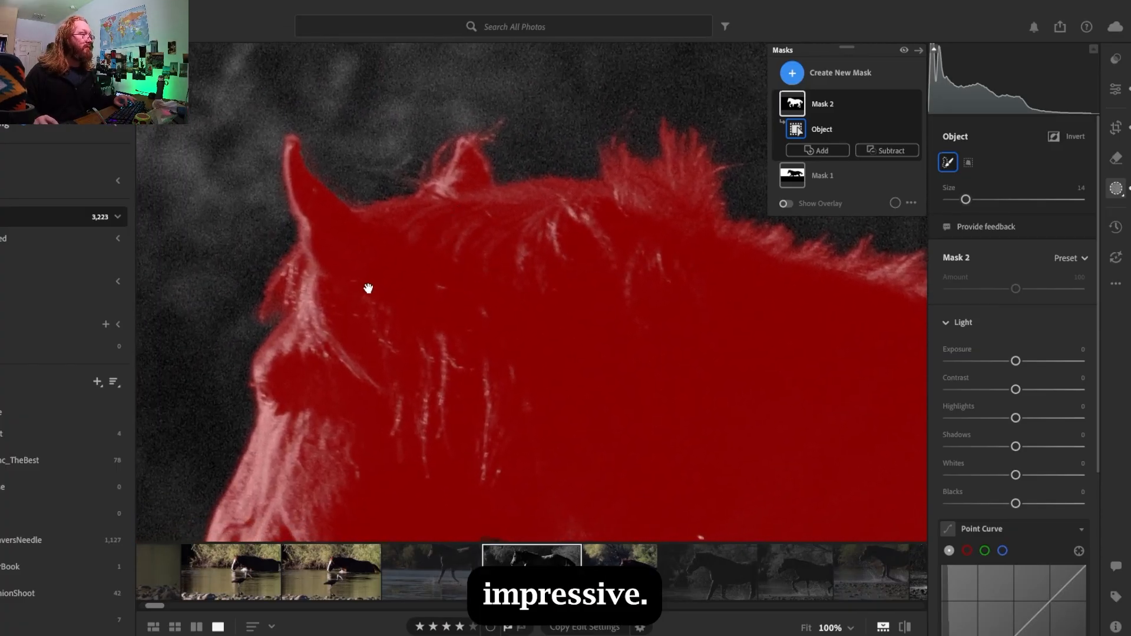
left_click_drag(369, 288, 462, 108)
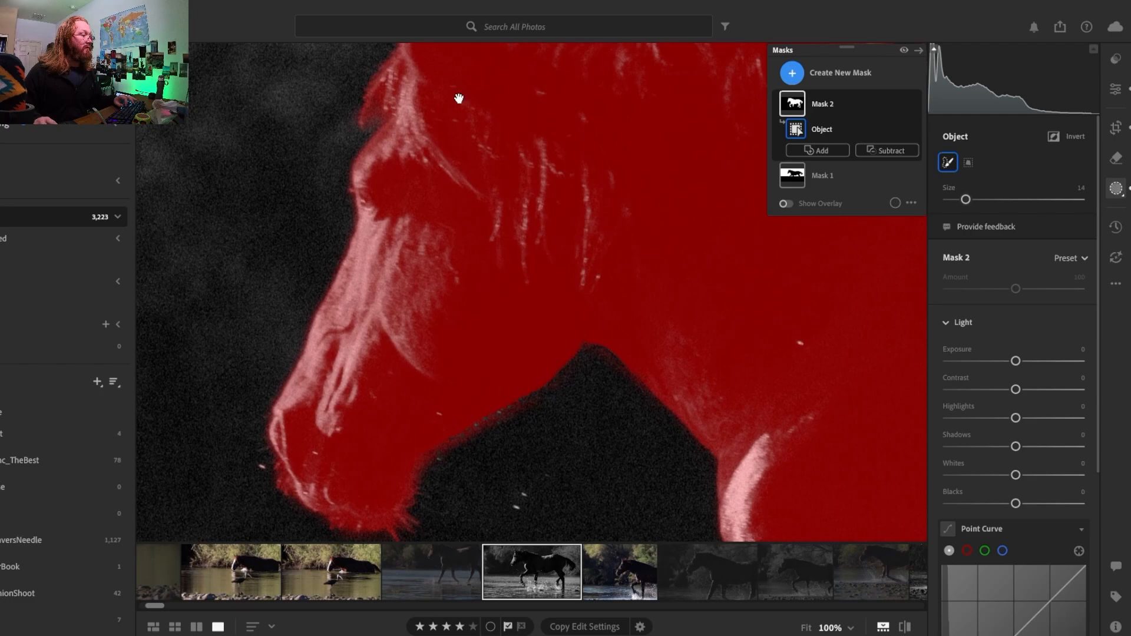
left_click_drag(434, 211, 426, 172)
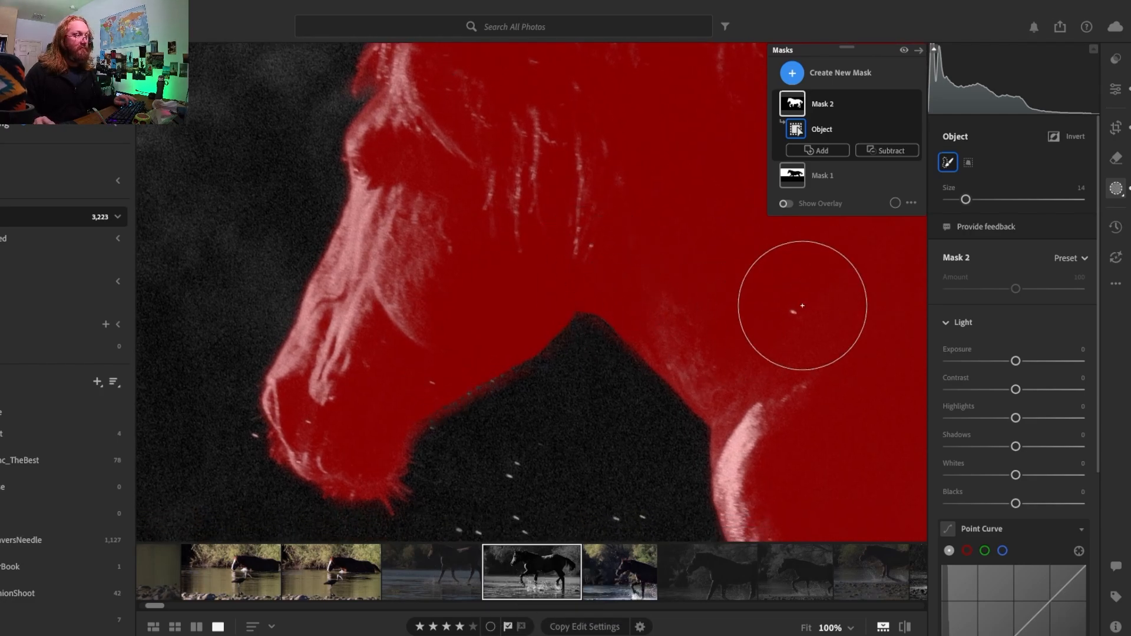
left_click(882, 152)
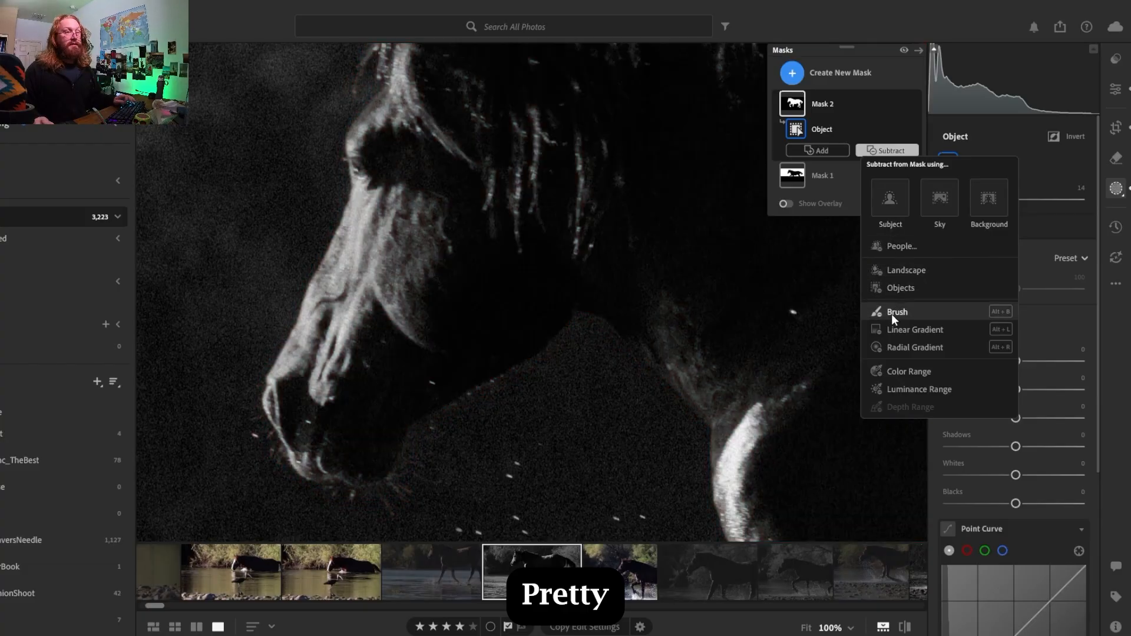
left_click(892, 314)
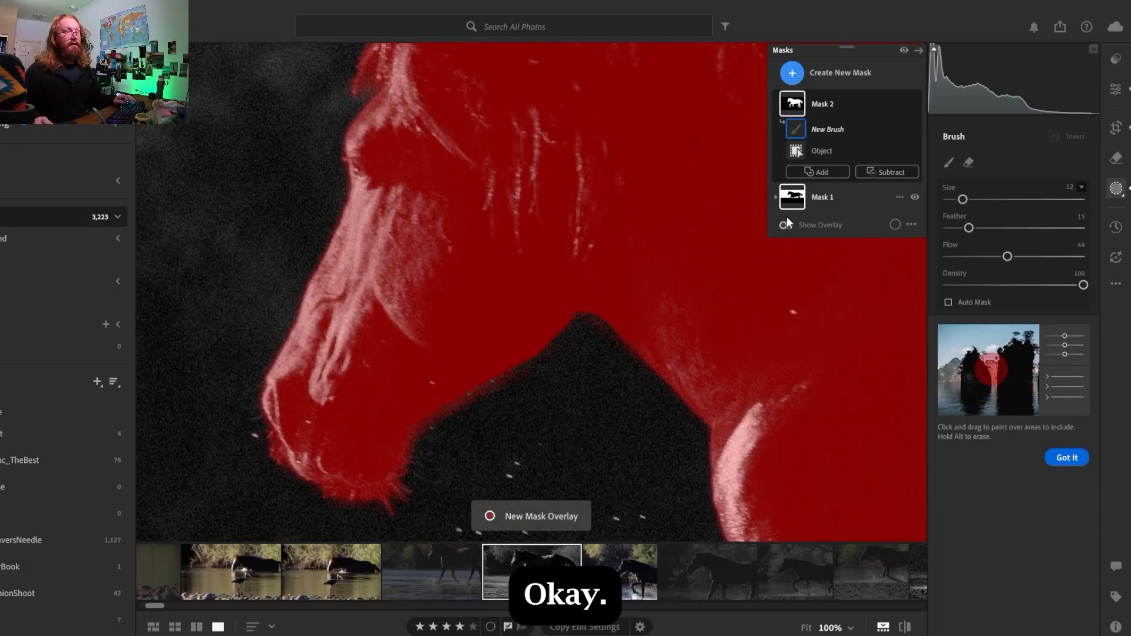
left_click(787, 215)
left_click(804, 106)
Keep the mask overlay turned on and start a subtracting brush on the horse mask
left_click(786, 203)
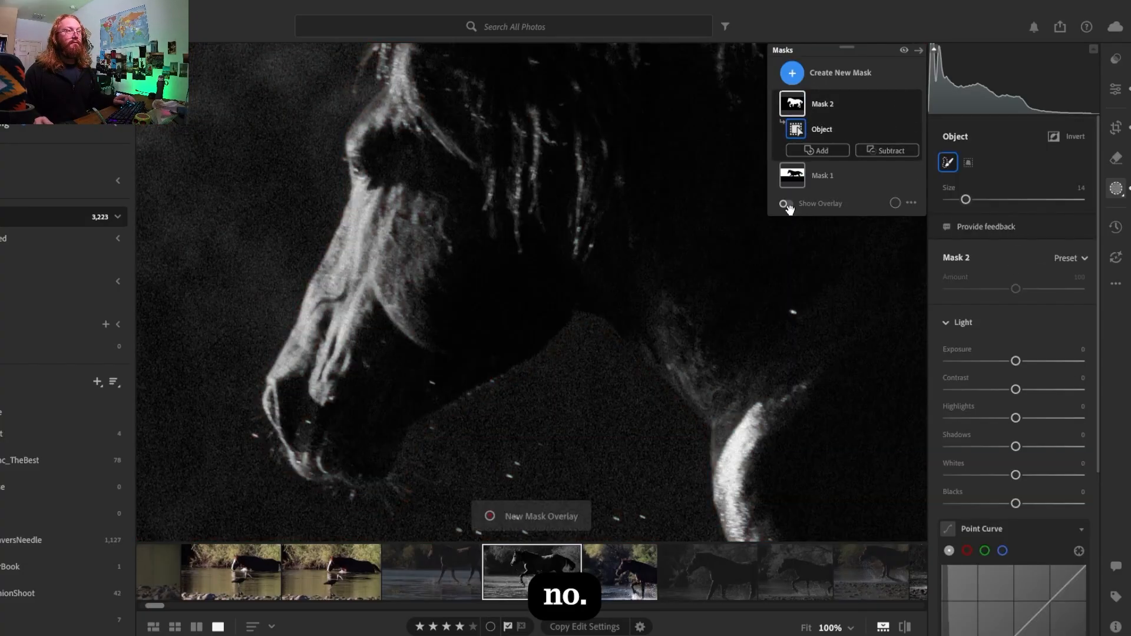
left_click(786, 204)
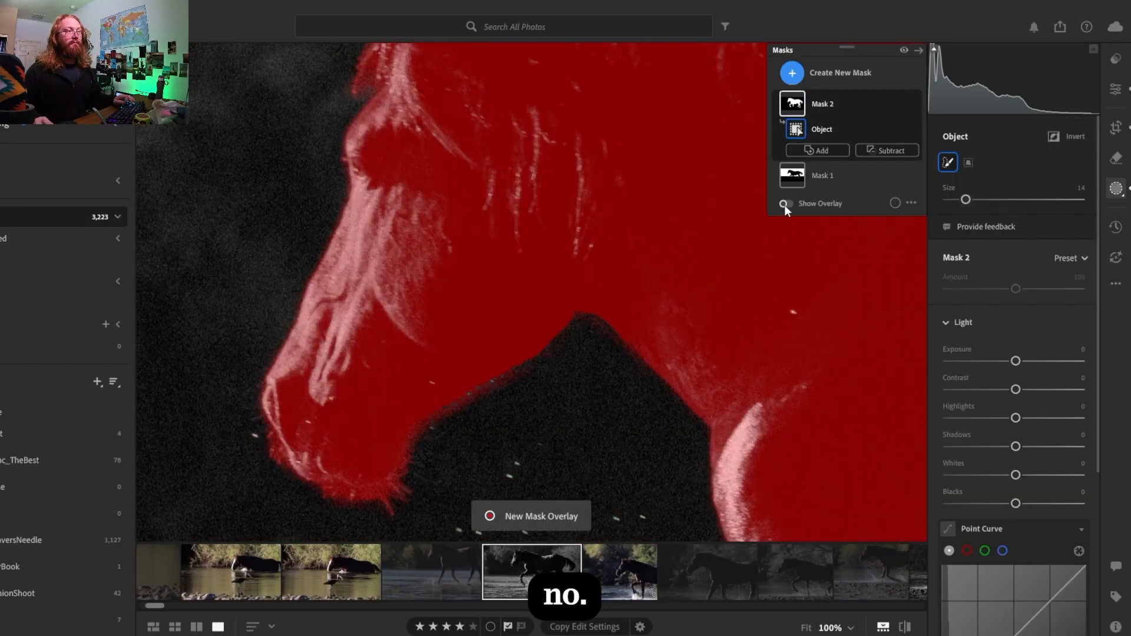
left_click(883, 150)
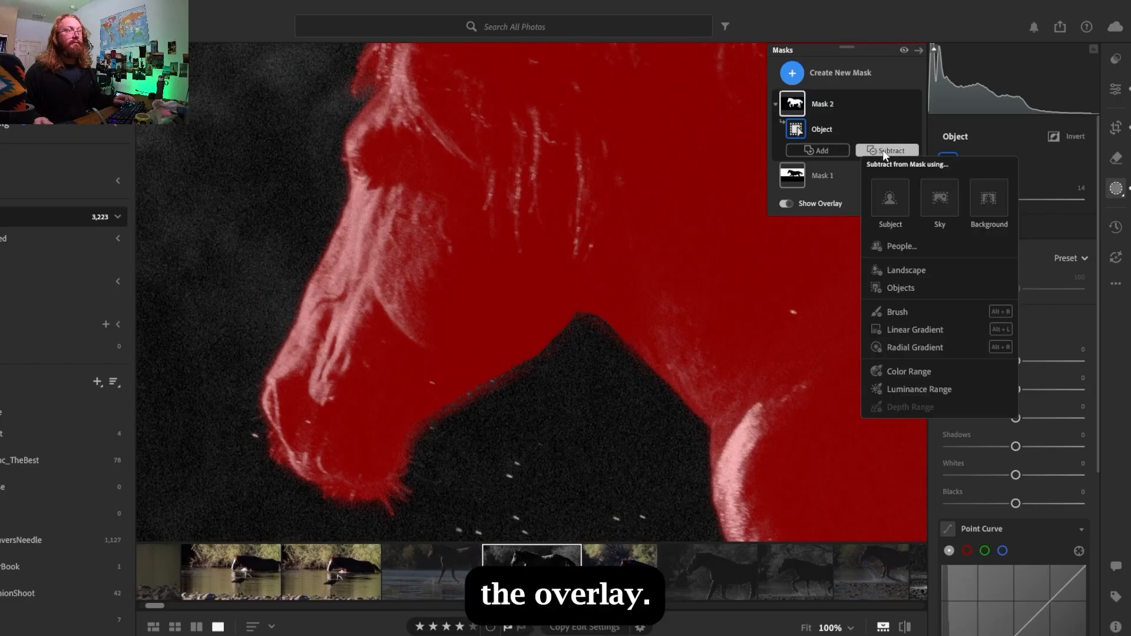
left_click(894, 310)
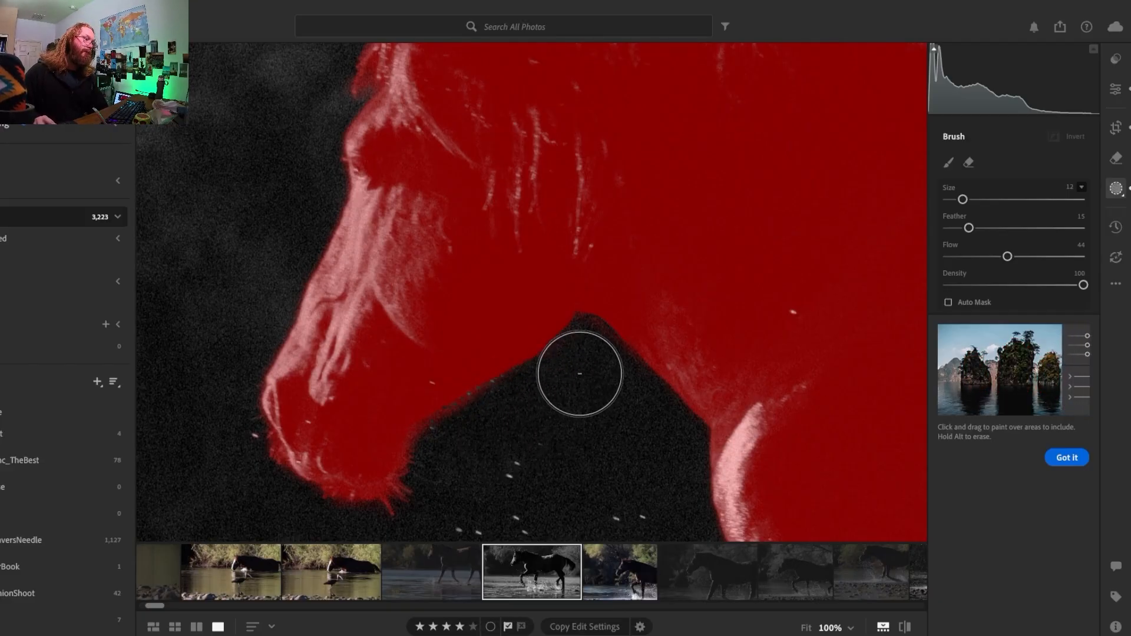
Reduce the subtracting brush to size 5 and brush the background out of the horse mask beneath the throat
left_click_drag(581, 391, 594, 419)
key("bracketleft")
key("bracketleft")
key("bracketleft")
key("bracketleft")
key("bracketleft")
key("bracketleft")
key("bracketleft")
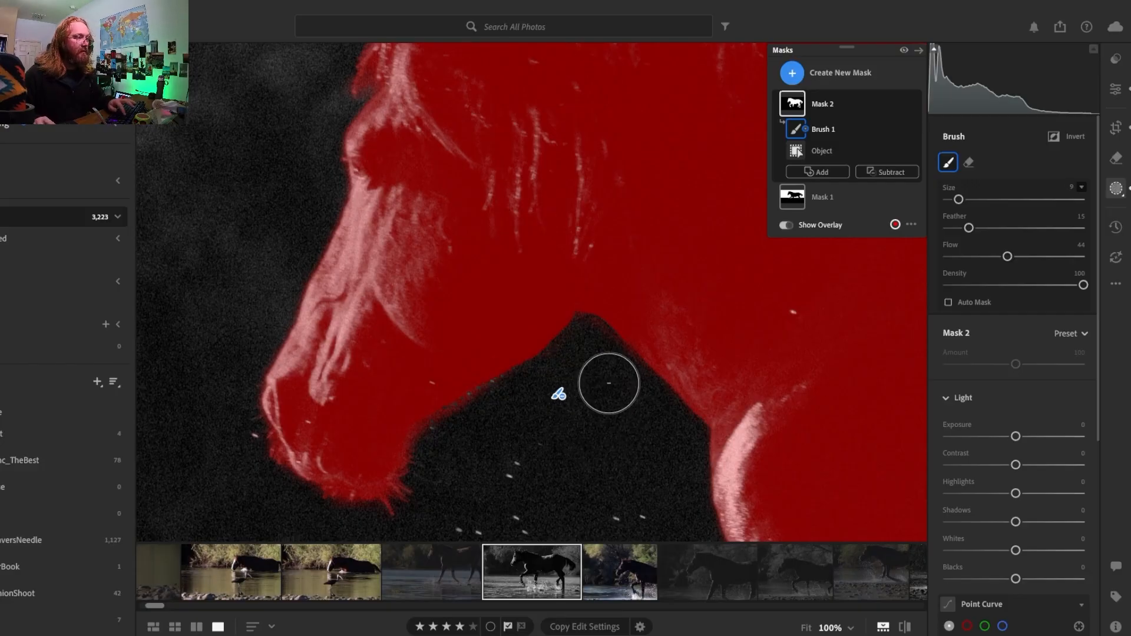
mouse_move(582, 336)
left_mouse_down()
mouse_move(581, 326)
mouse_move(597, 334)
mouse_move(588, 330)
mouse_move(594, 346)
mouse_move(579, 327)
mouse_move(590, 328)
left_mouse_up()
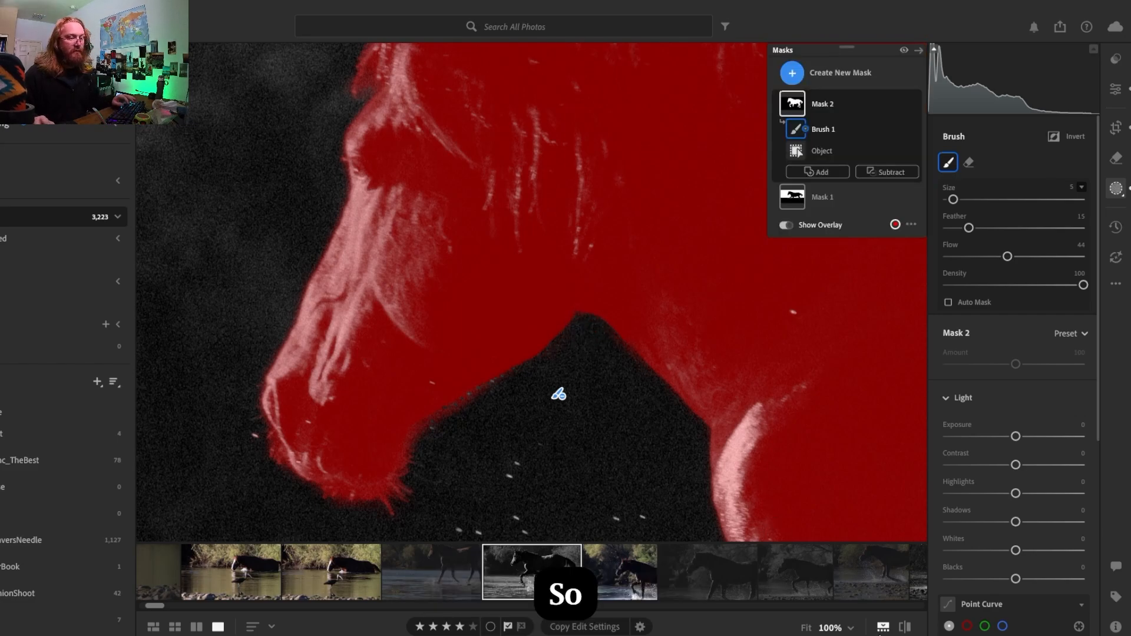
Subtract the mask spill along the front edge of the neck, from the throat peak down toward the chest
left_click(851, 628)
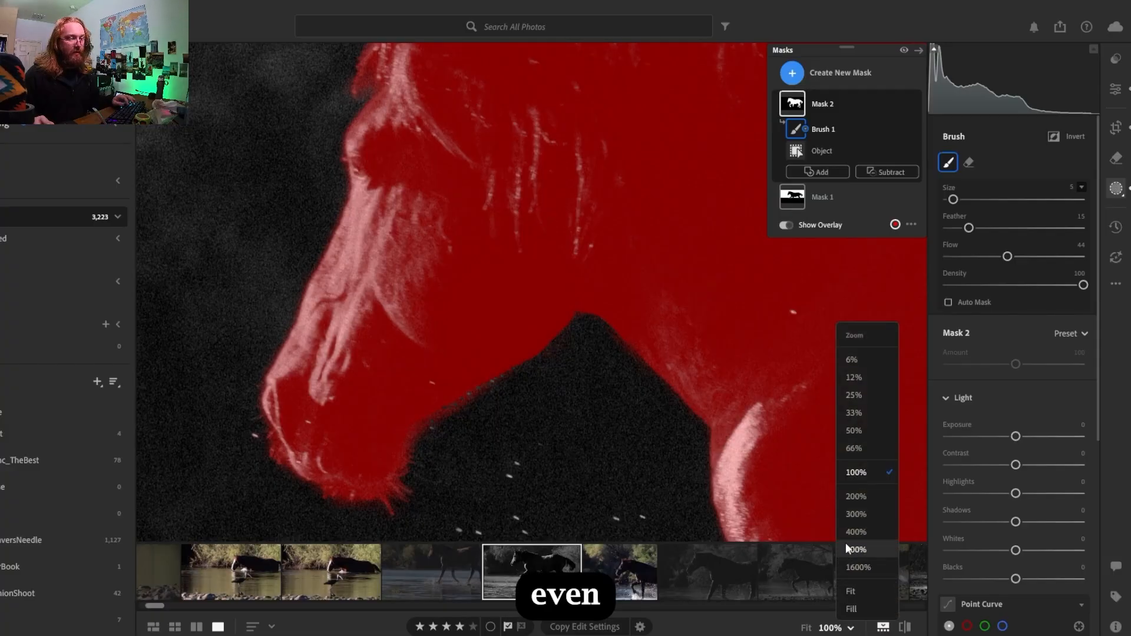
left_click(853, 497)
left_click(851, 628)
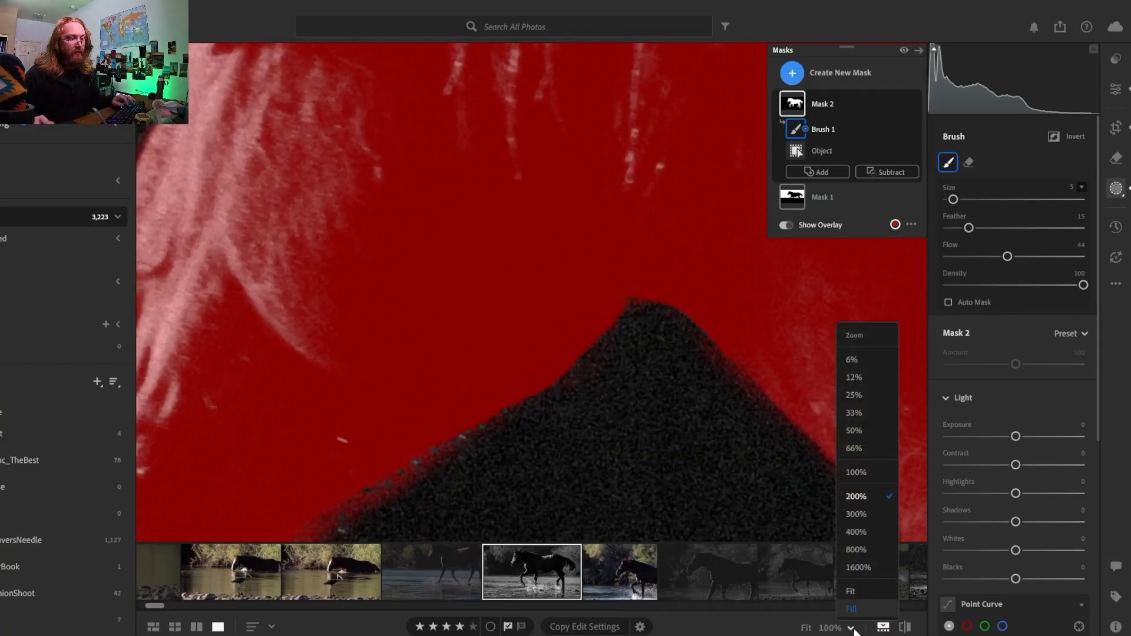
left_click(855, 514)
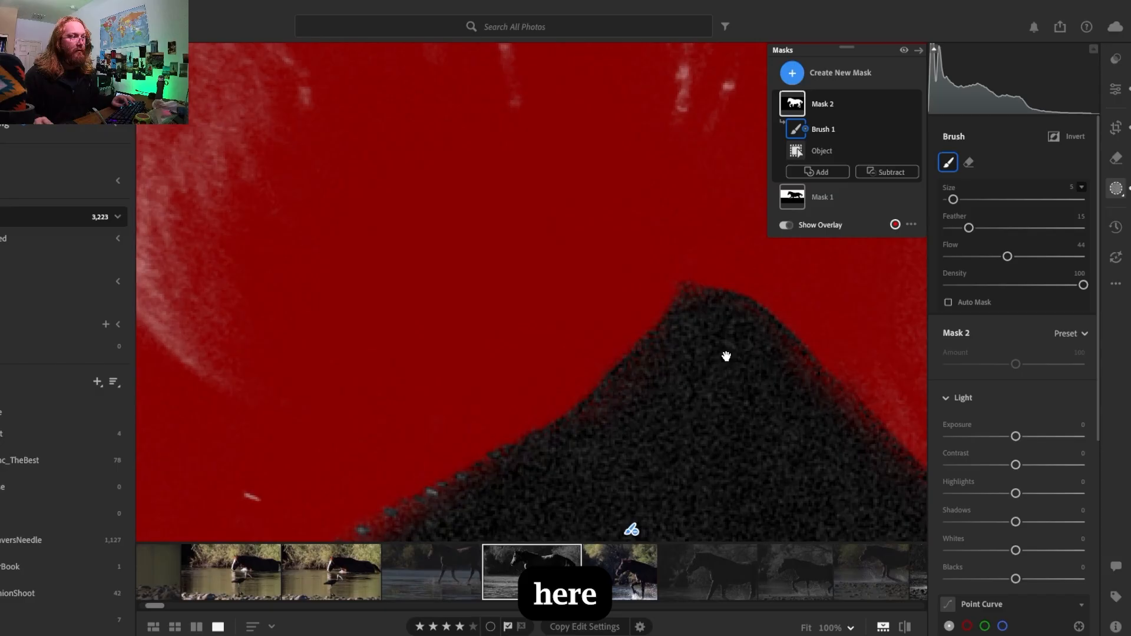
mouse_move(717, 342)
left_mouse_down()
mouse_move(602, 258)
mouse_move(465, 217)
left_mouse_up()
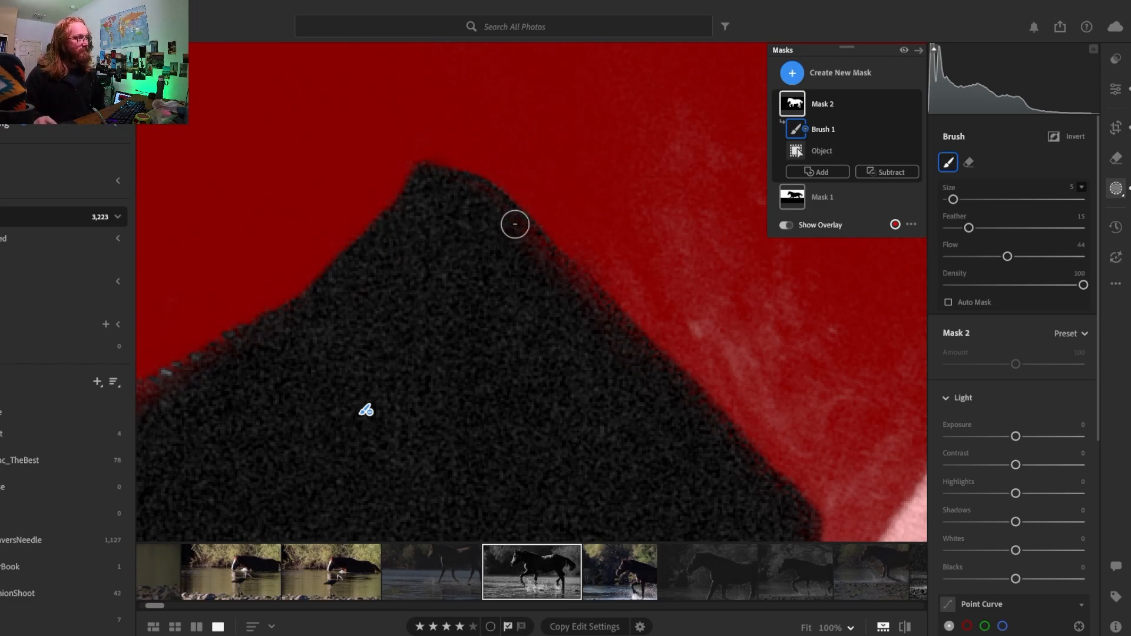
left_click_drag(487, 210, 472, 194)
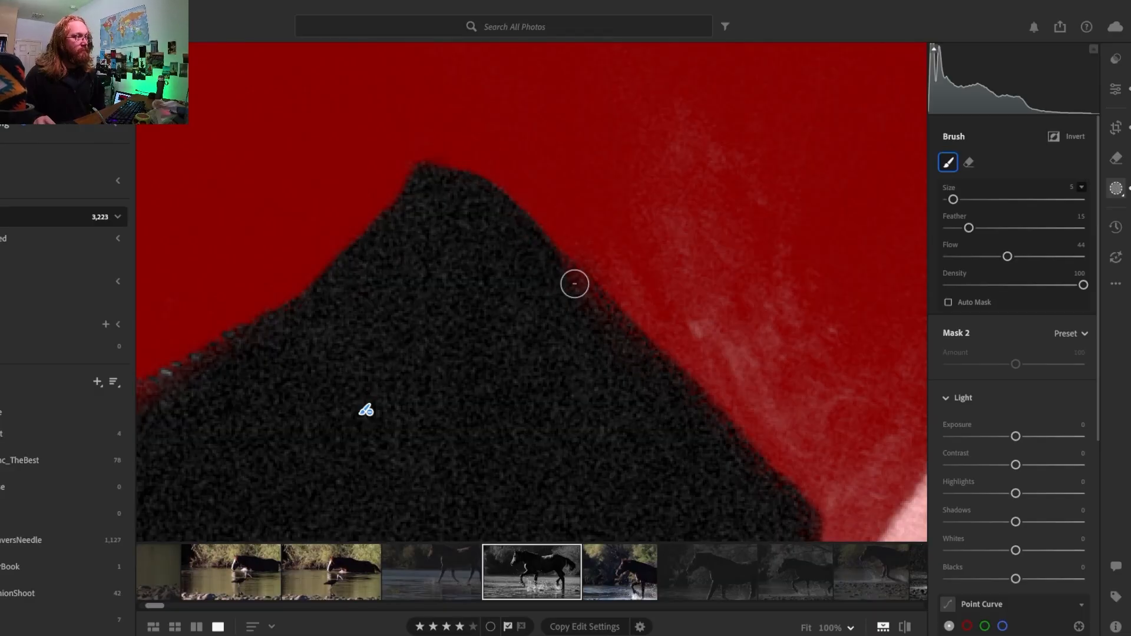
mouse_move(549, 265)
left_mouse_down()
mouse_move(624, 356)
mouse_move(651, 369)
left_mouse_up()
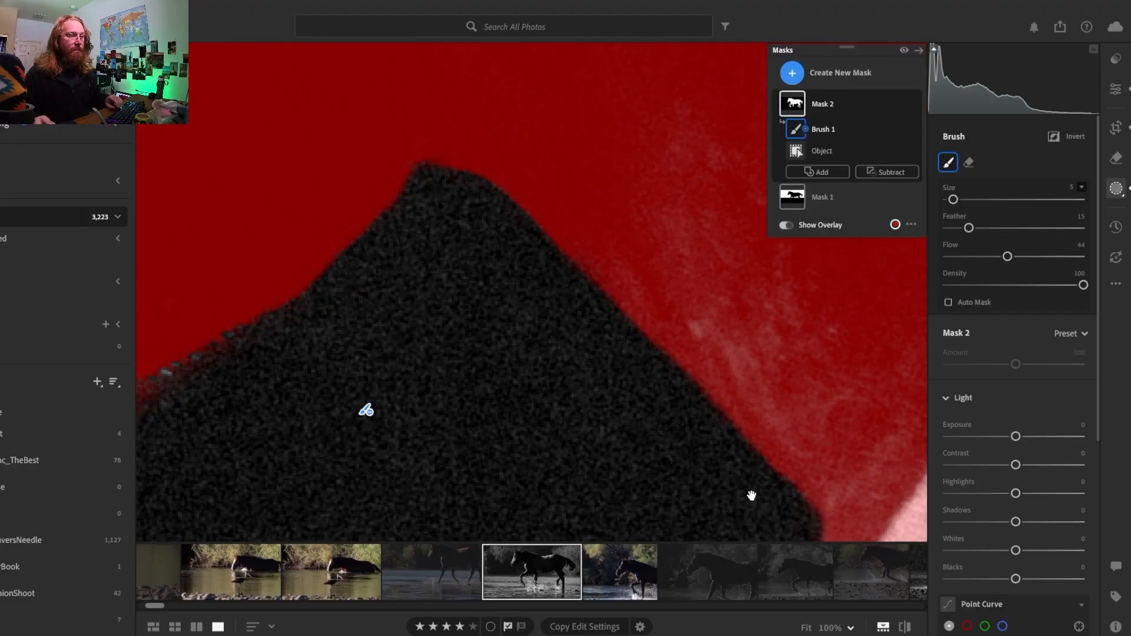
Brush the leftover background out of the horse mask along the underside of the jaw, down to the chin
left_click_drag(751, 495, 671, 228)
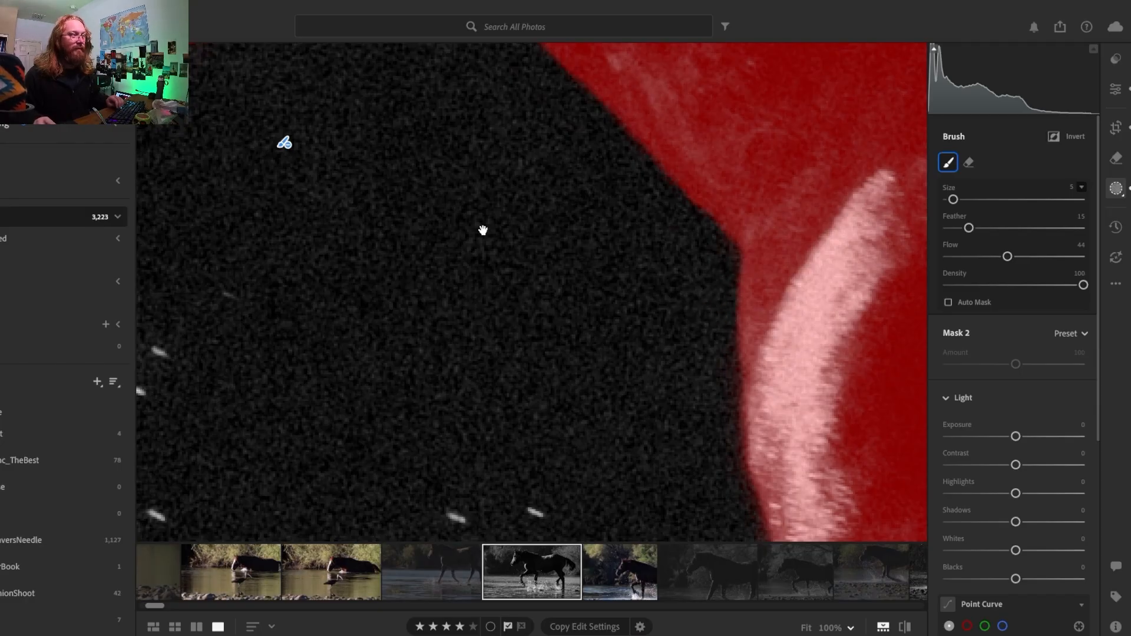
left_click_drag(483, 230, 780, 513)
left_click_drag(365, 434, 555, 269)
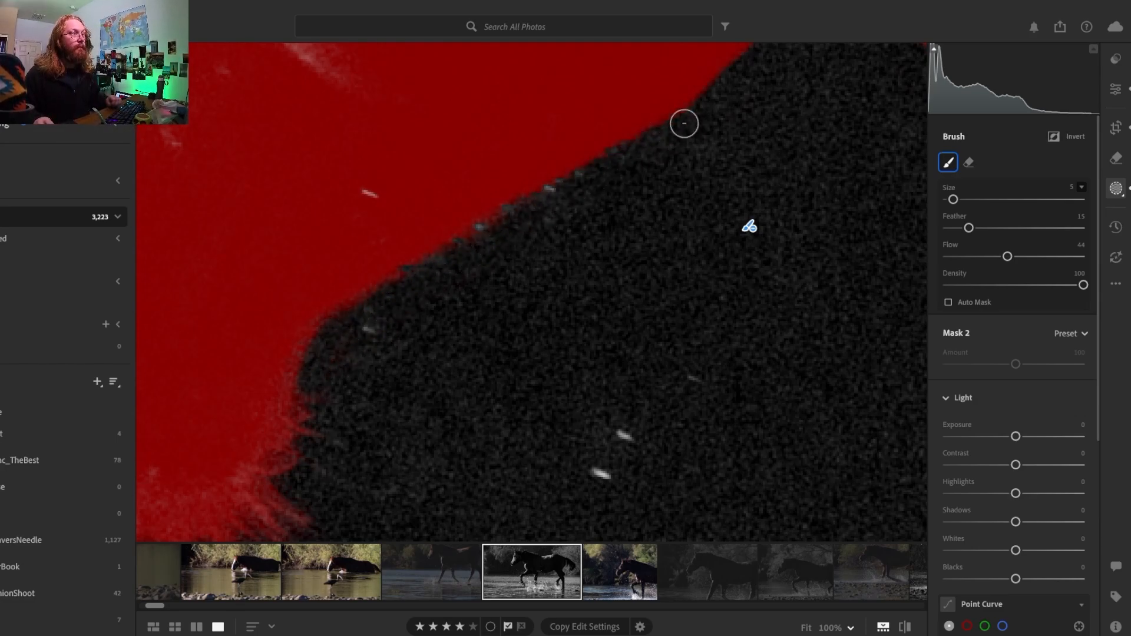
left_click_drag(335, 351, 329, 375)
Clean the horse mask's edge around the chin whiskers and lower lip with the subtracting brush
key("space")
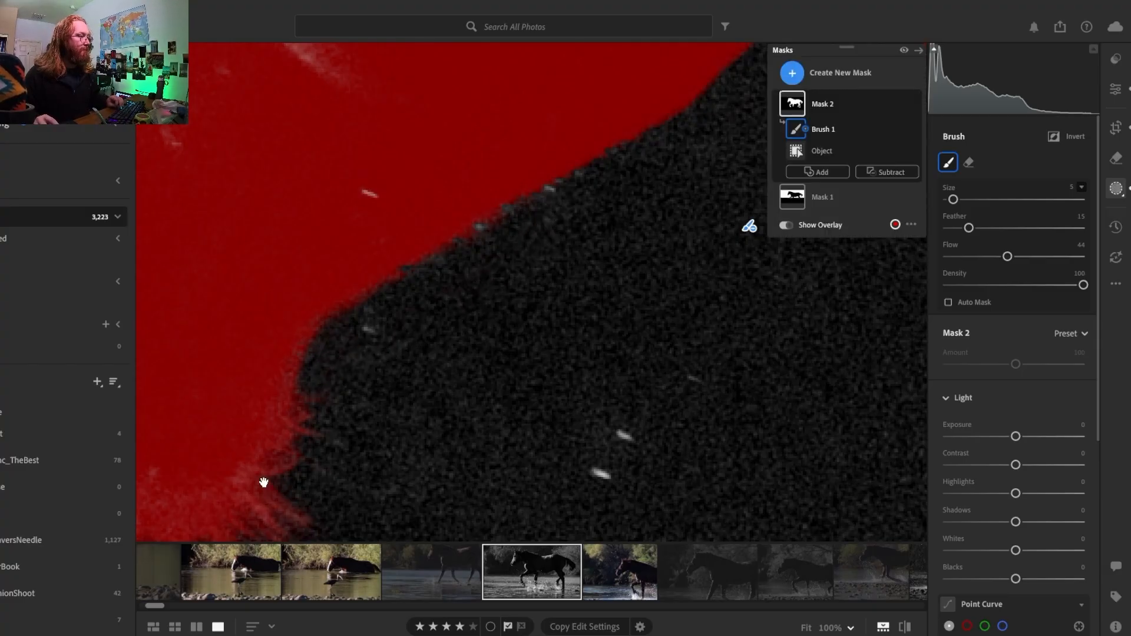
mouse_move(263, 482)
left_mouse_down()
mouse_move(430, 161)
mouse_move(568, 307)
left_mouse_up()
left_click_drag(449, 411, 508, 387)
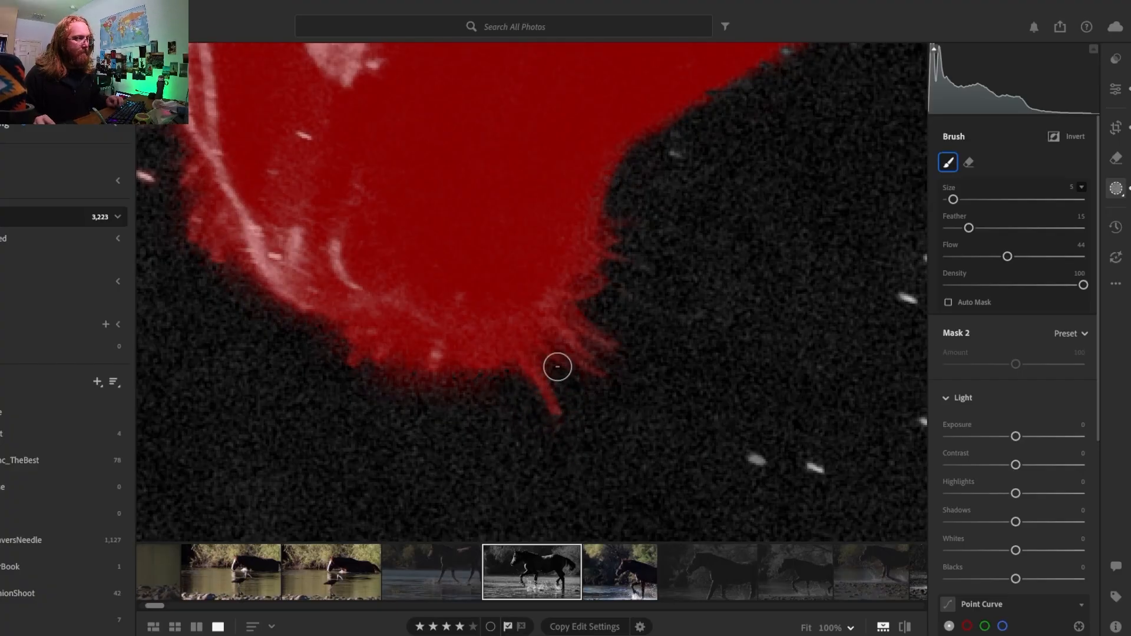
left_click_drag(557, 367, 597, 401)
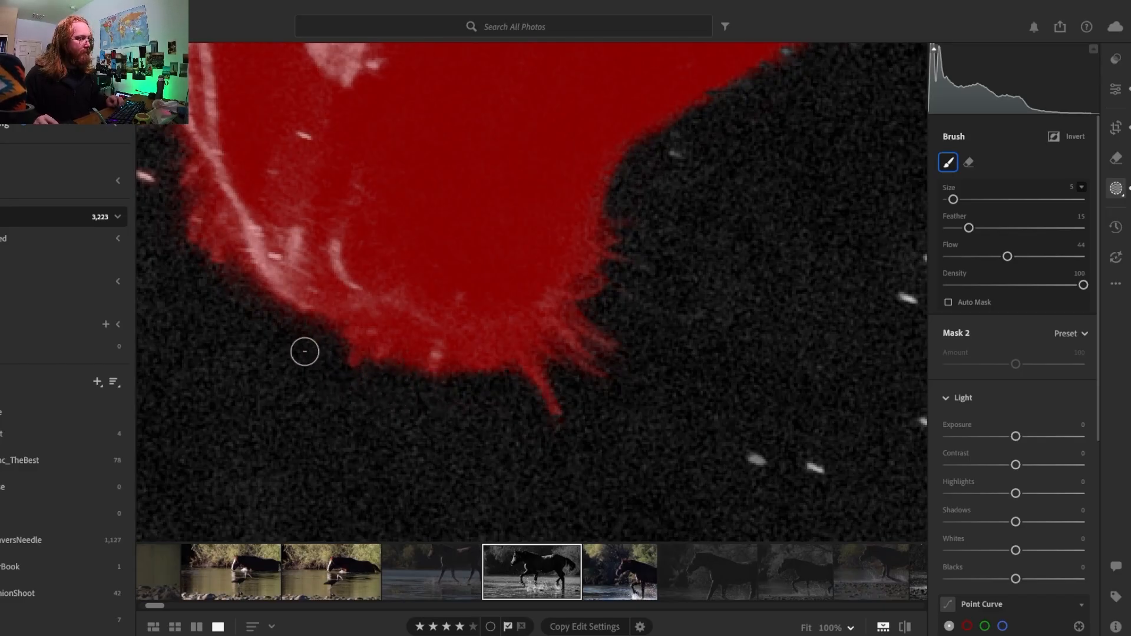
Subtract the background from the gap between the hanging forelock strand and the horse's forehead
left_click_drag(169, 303, 423, 560)
left_click_drag(429, 286, 499, 443)
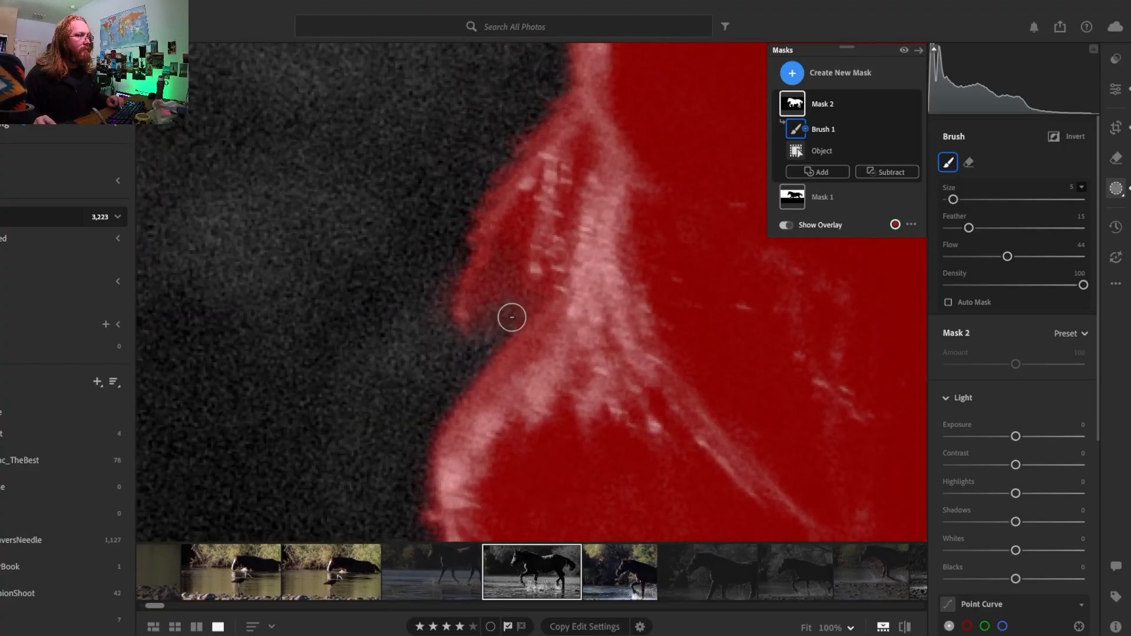
mouse_move(512, 317)
left_mouse_down()
mouse_move(500, 264)
mouse_move(496, 330)
left_mouse_up()
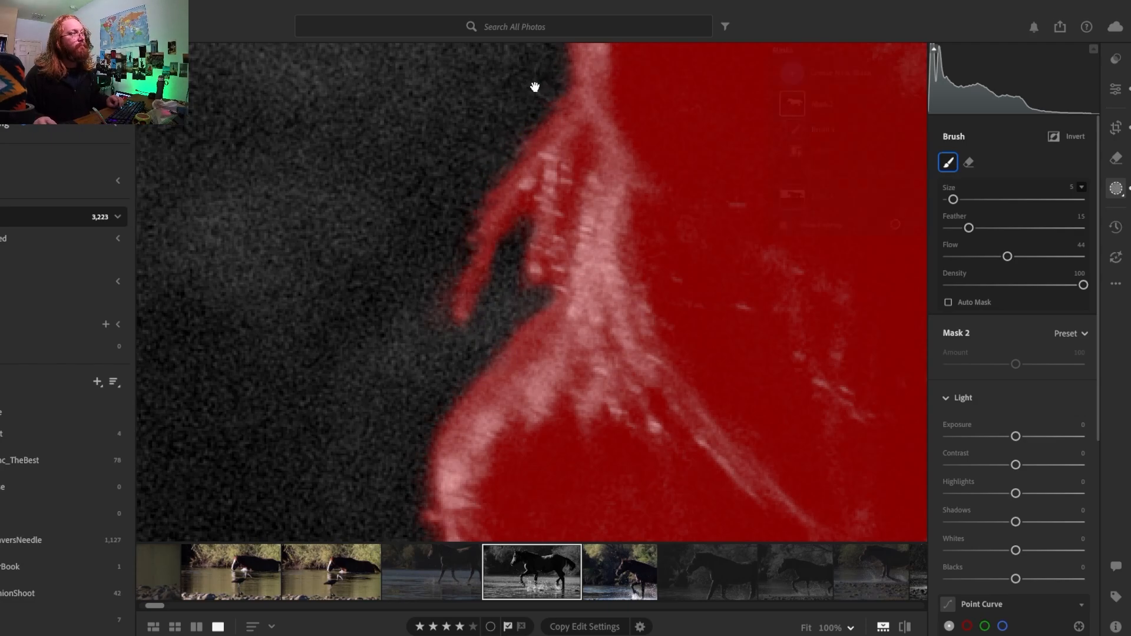
Brush the spill away around the front ear and the top of the head, keeping the mask overlay on
left_click_drag(535, 87, 462, 449)
left_click_drag(535, 235, 512, 141)
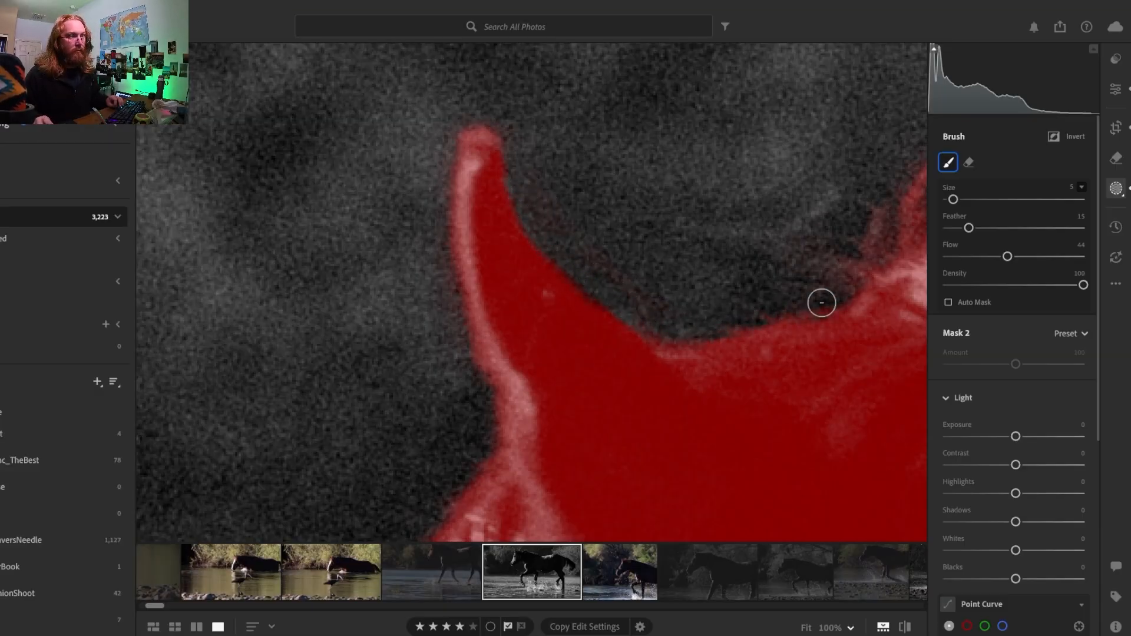
left_click_drag(794, 232, 643, 305)
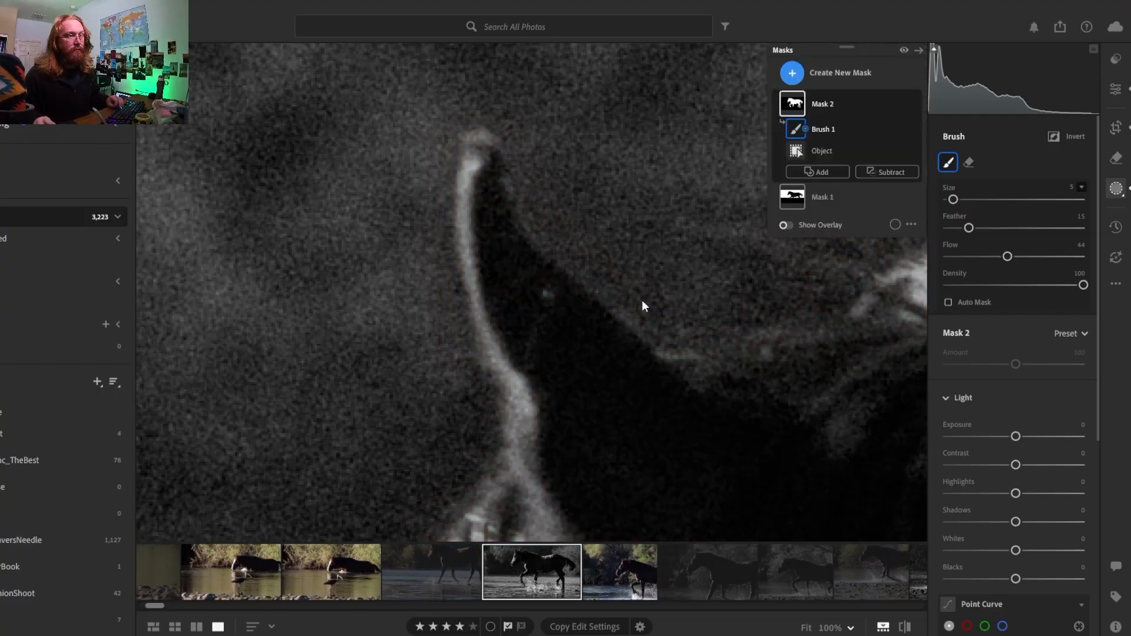
left_click(786, 225)
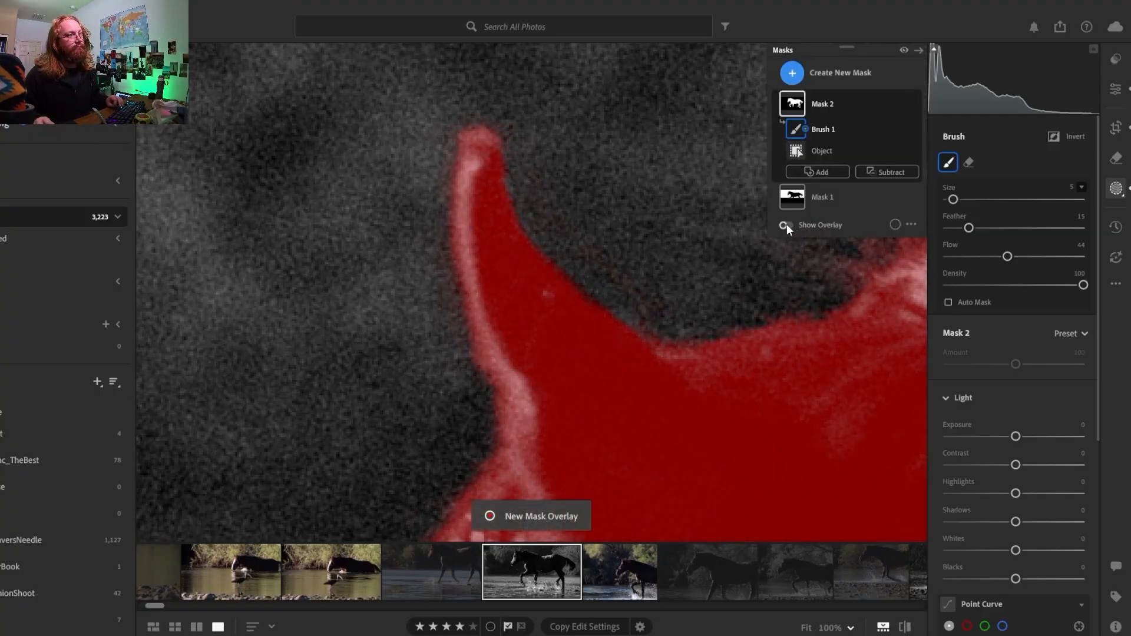
Subtract the wispy hairs and background haze around the second ear, leaving a clean ear outline in the mask
left_click_drag(700, 227, 268, 320)
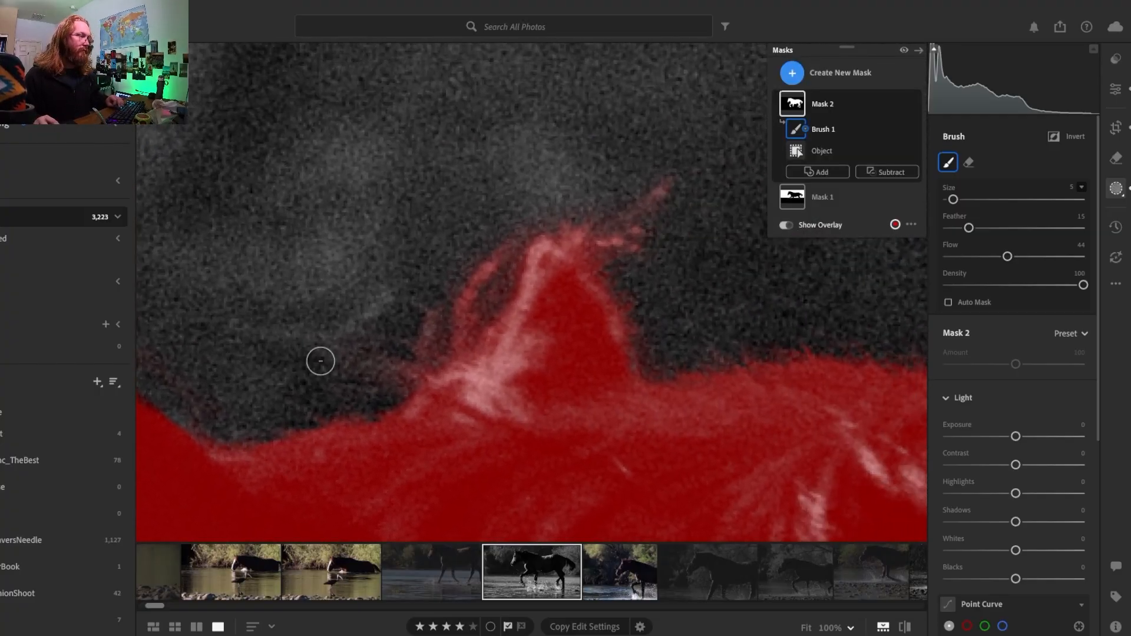
mouse_move(321, 361)
left_mouse_down()
mouse_move(385, 380)
mouse_move(430, 346)
left_mouse_up()
left_click_drag(440, 293, 438, 304)
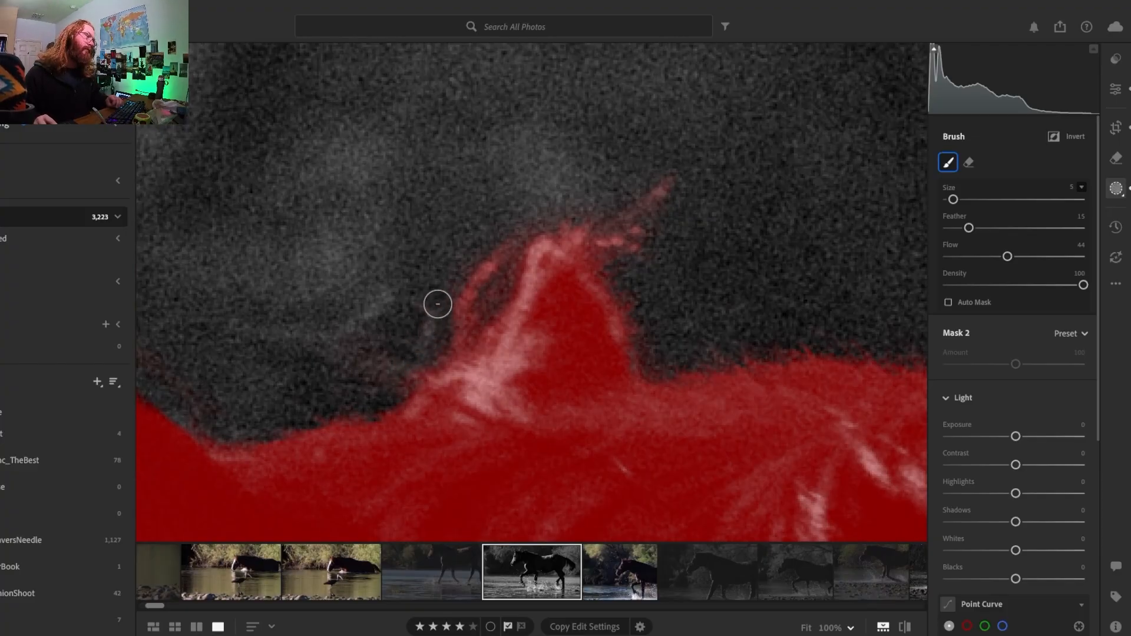
mouse_move(413, 368)
left_mouse_down()
mouse_move(493, 296)
mouse_move(490, 270)
mouse_move(439, 329)
mouse_move(473, 317)
mouse_move(439, 360)
mouse_move(392, 385)
left_mouse_up()
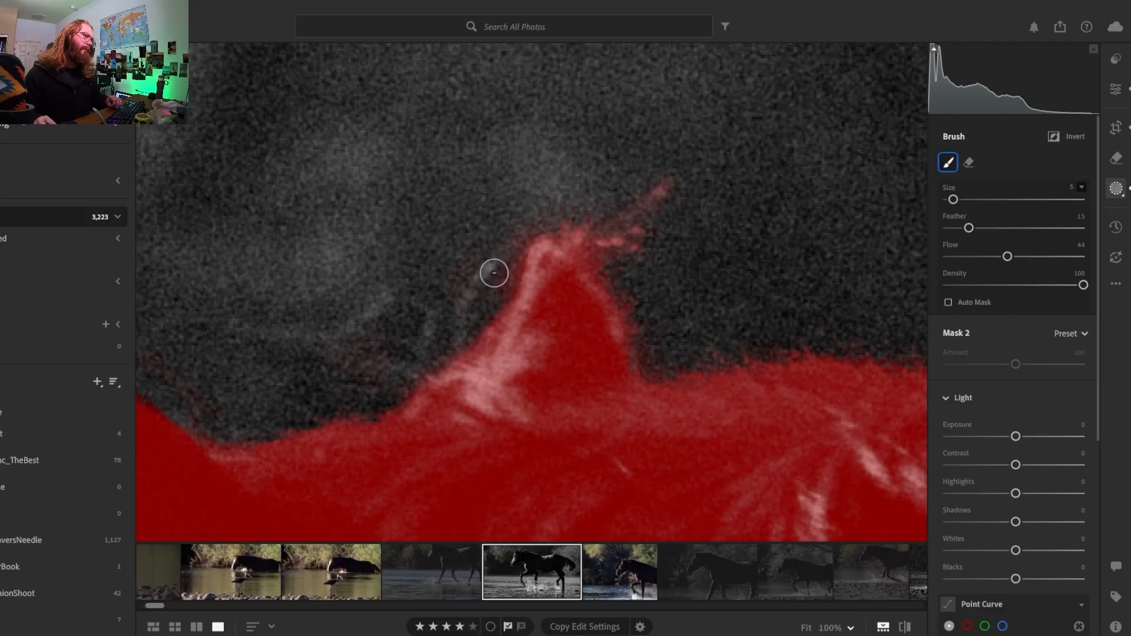
mouse_move(490, 295)
left_mouse_down()
mouse_move(554, 203)
mouse_move(604, 245)
mouse_move(657, 213)
left_mouse_up()
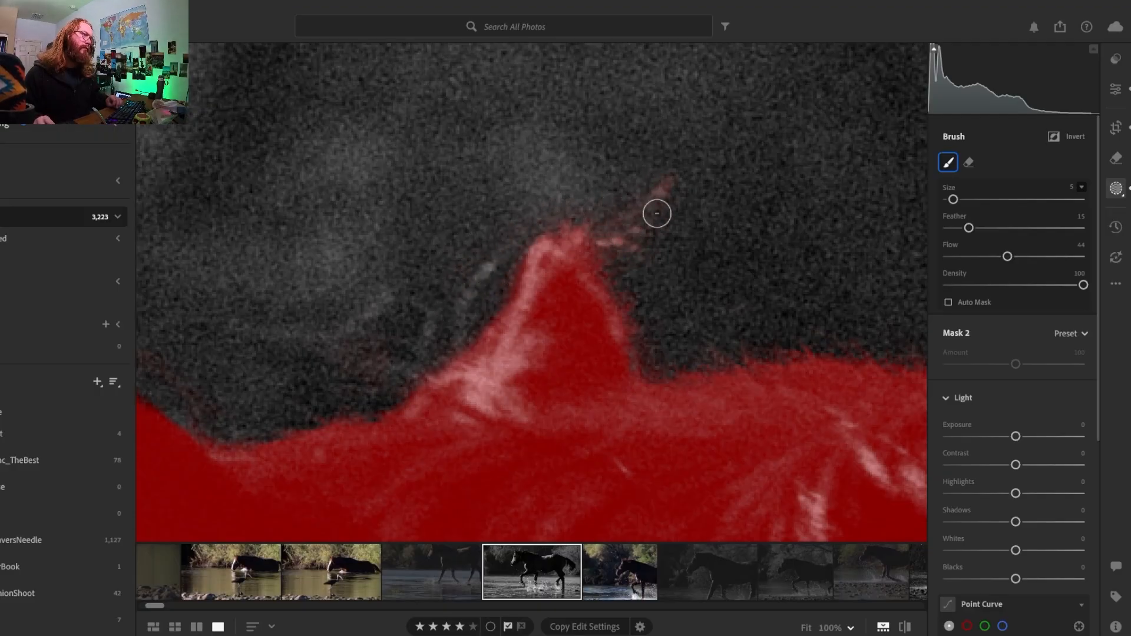
mouse_move(609, 275)
left_mouse_down()
mouse_move(576, 235)
mouse_move(622, 290)
left_mouse_up()
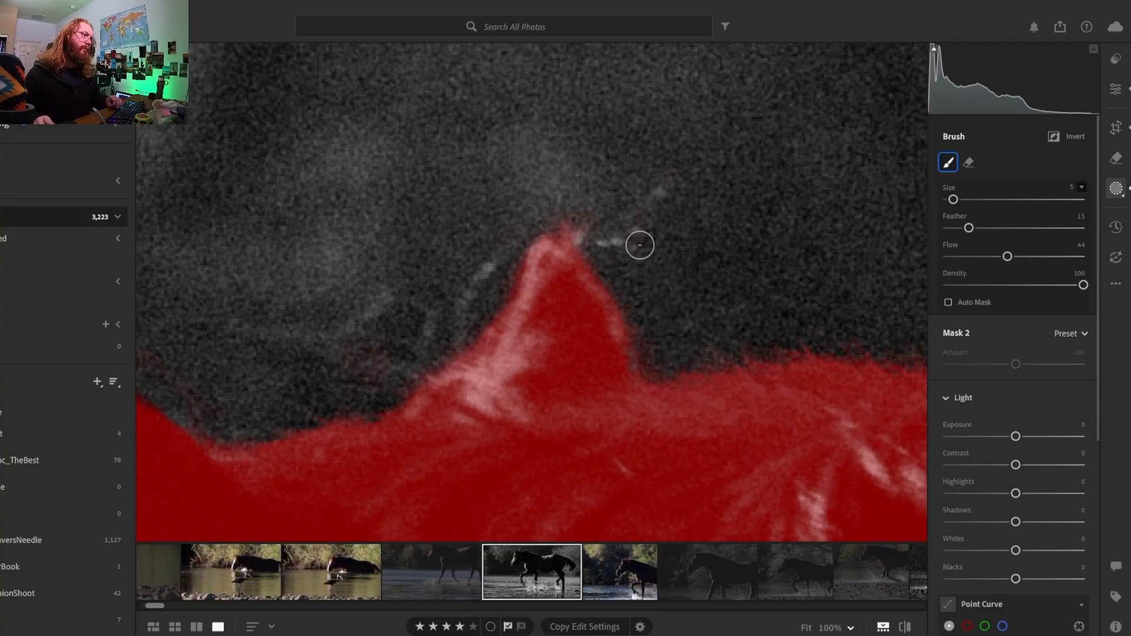
mouse_move(640, 245)
left_mouse_down()
mouse_move(564, 220)
mouse_move(585, 253)
mouse_move(561, 232)
left_mouse_up()
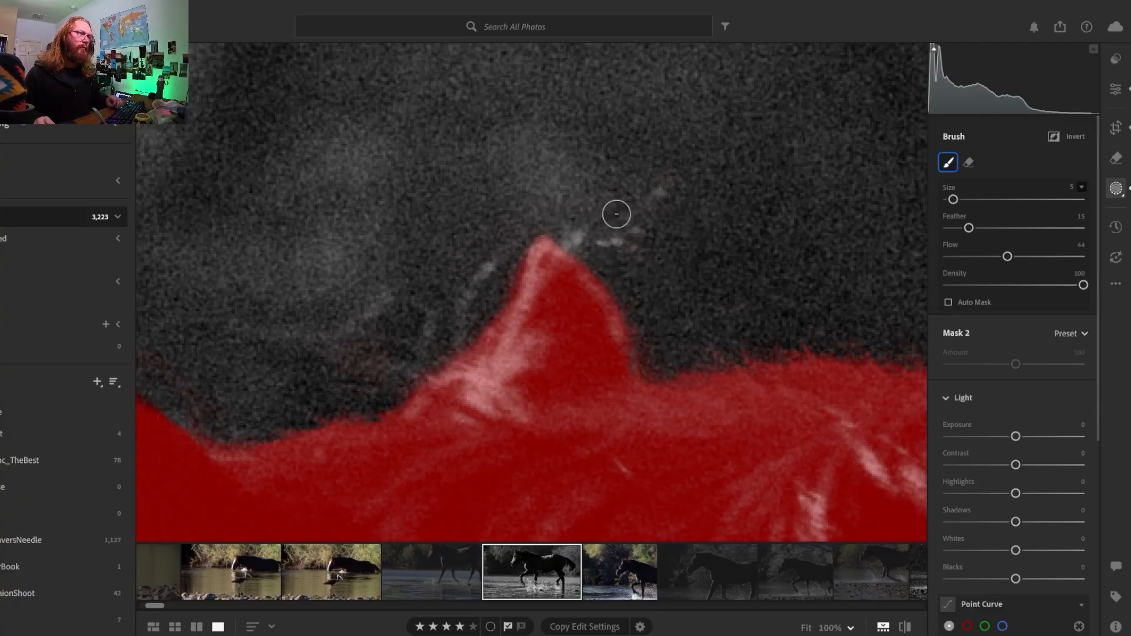
Brush the background out of the horse mask along the crest behind the ear and around the raised mane tufts
left_click_drag(758, 283, 494, 159)
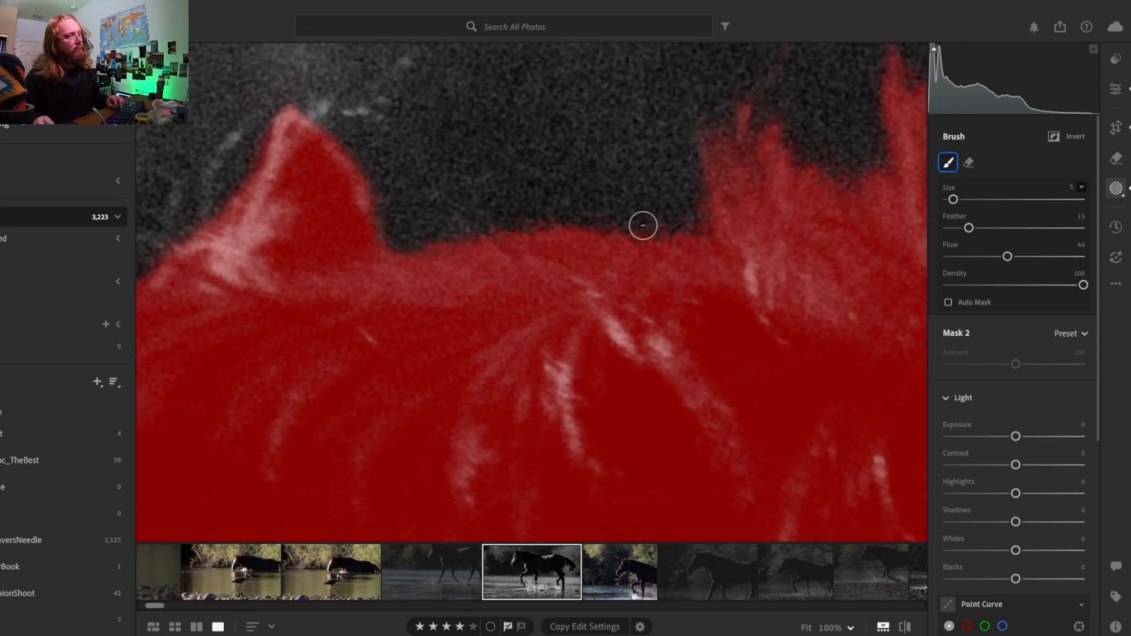
mouse_move(714, 143)
left_mouse_down()
mouse_move(734, 175)
mouse_move(725, 153)
mouse_move(710, 179)
mouse_move(717, 110)
mouse_move(735, 94)
mouse_move(763, 111)
mouse_move(789, 100)
left_mouse_up()
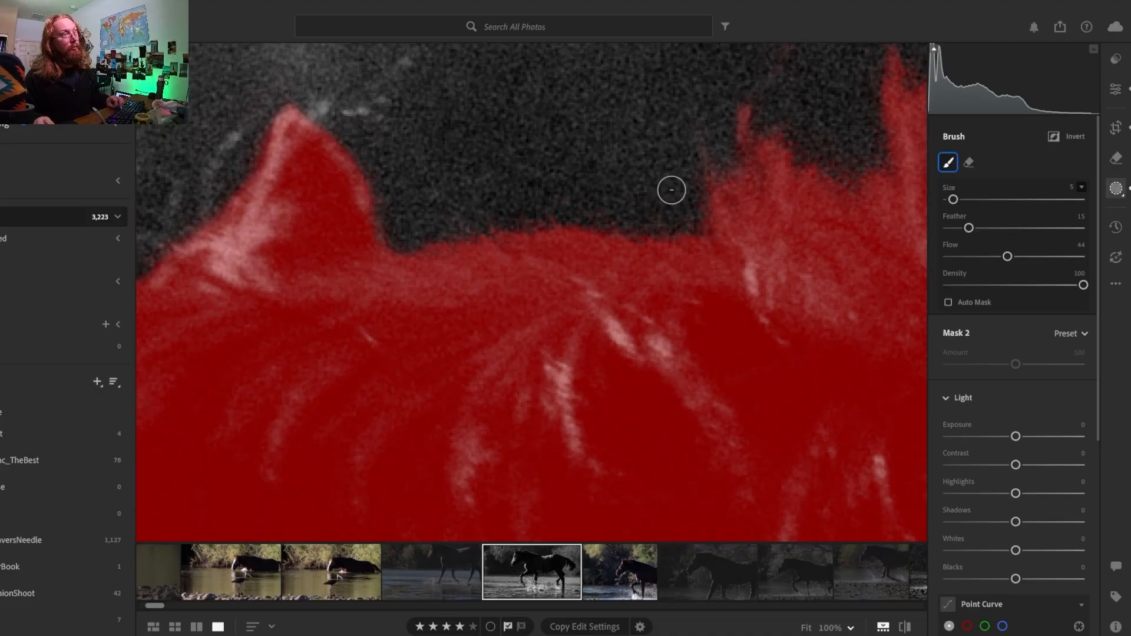
mouse_move(613, 185)
left_mouse_down()
mouse_move(168, 360)
mouse_move(232, 328)
left_mouse_up()
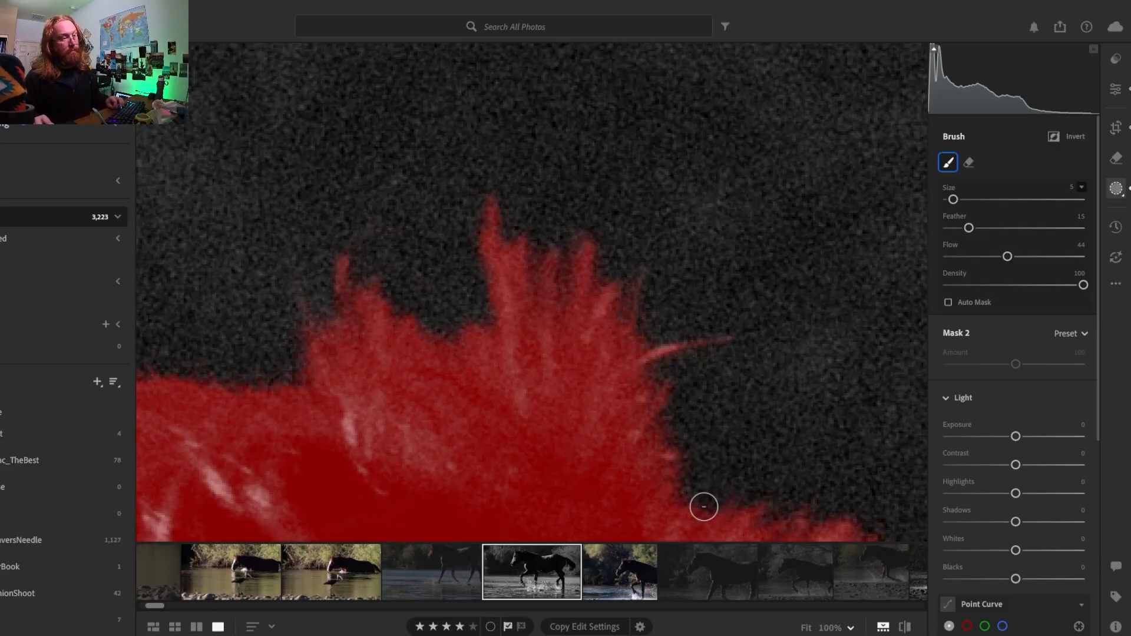
left_click_drag(773, 419, 423, 202)
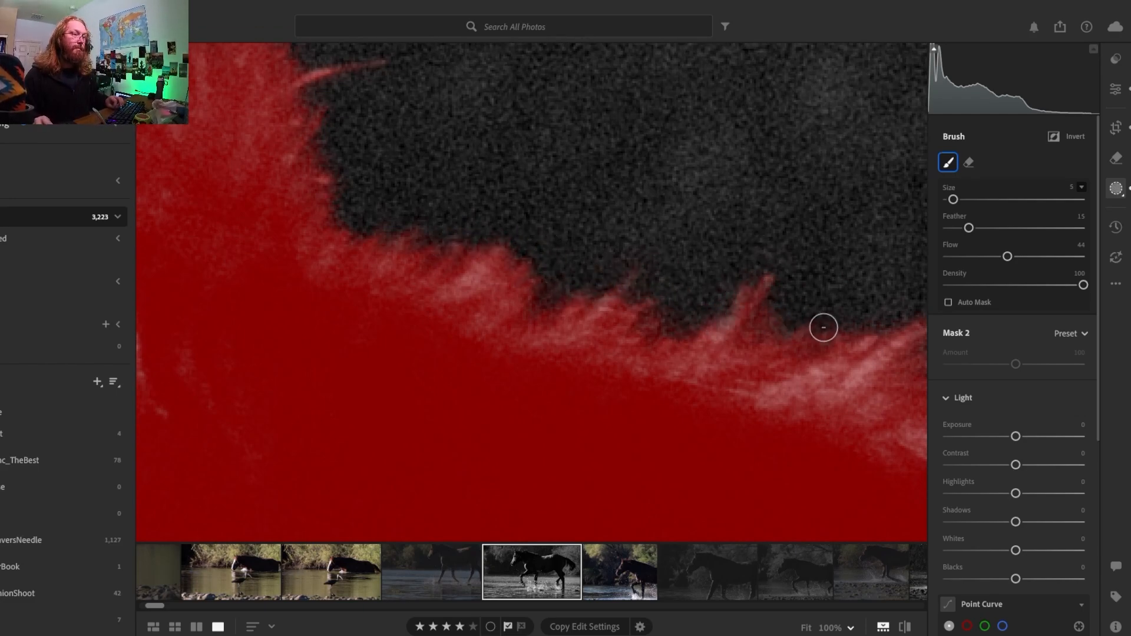
Refine the horse mask's edge along the lower mane, down to the withers and the start of the back
left_click_drag(864, 257, 565, 334)
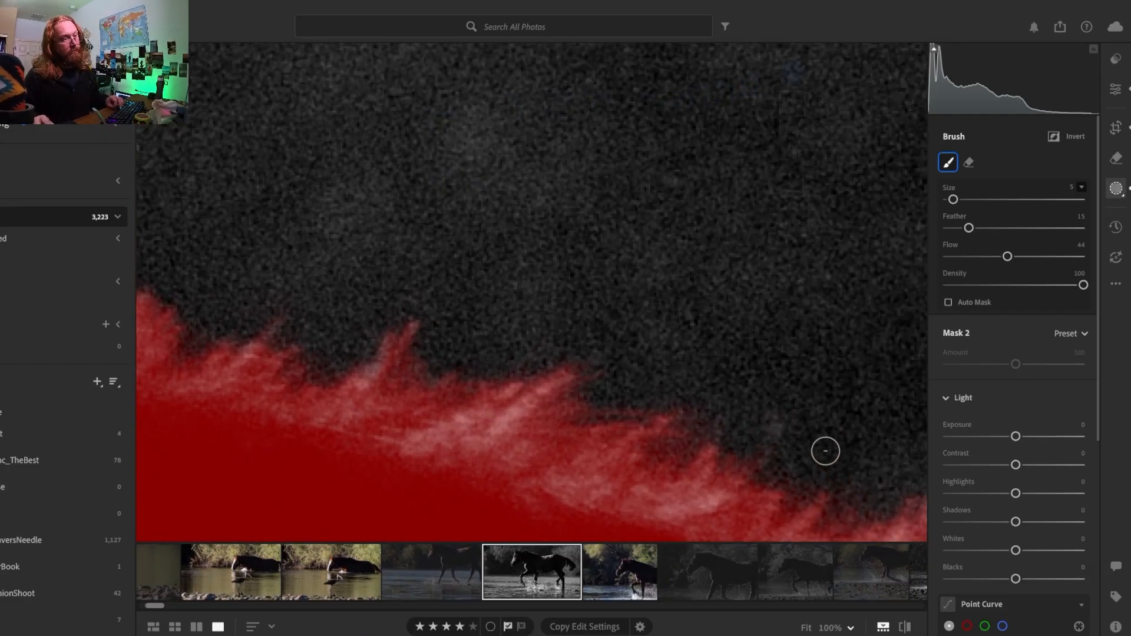
left_click_drag(823, 452, 563, 203)
left_click_drag(709, 248, 417, 207)
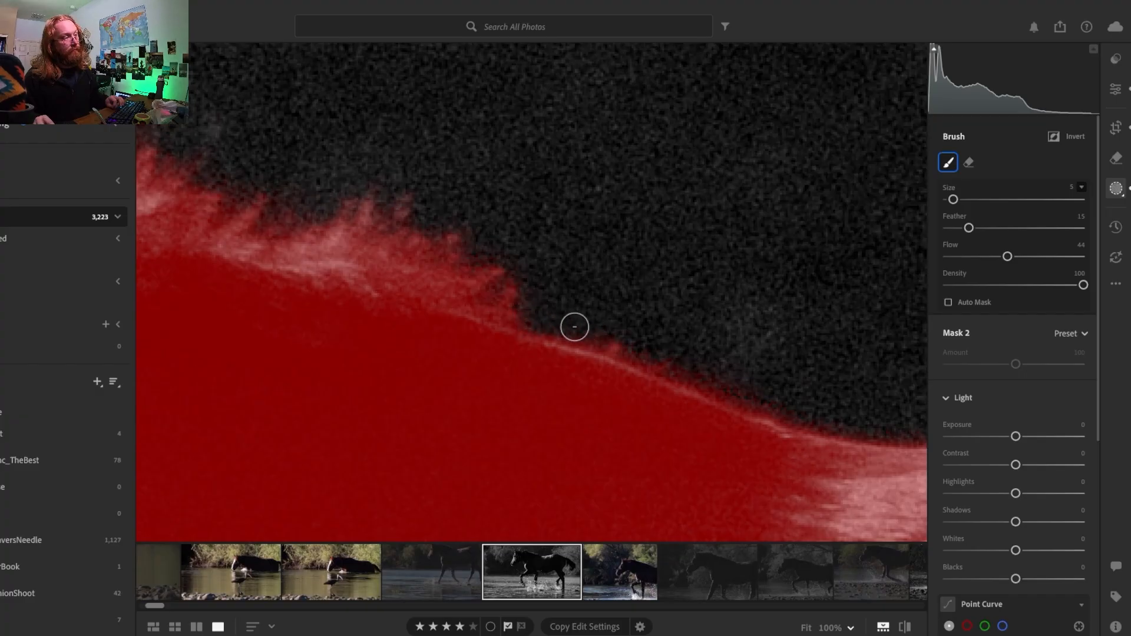
mouse_move(710, 344)
left_mouse_down()
mouse_move(483, 235)
mouse_move(436, 241)
left_mouse_up()
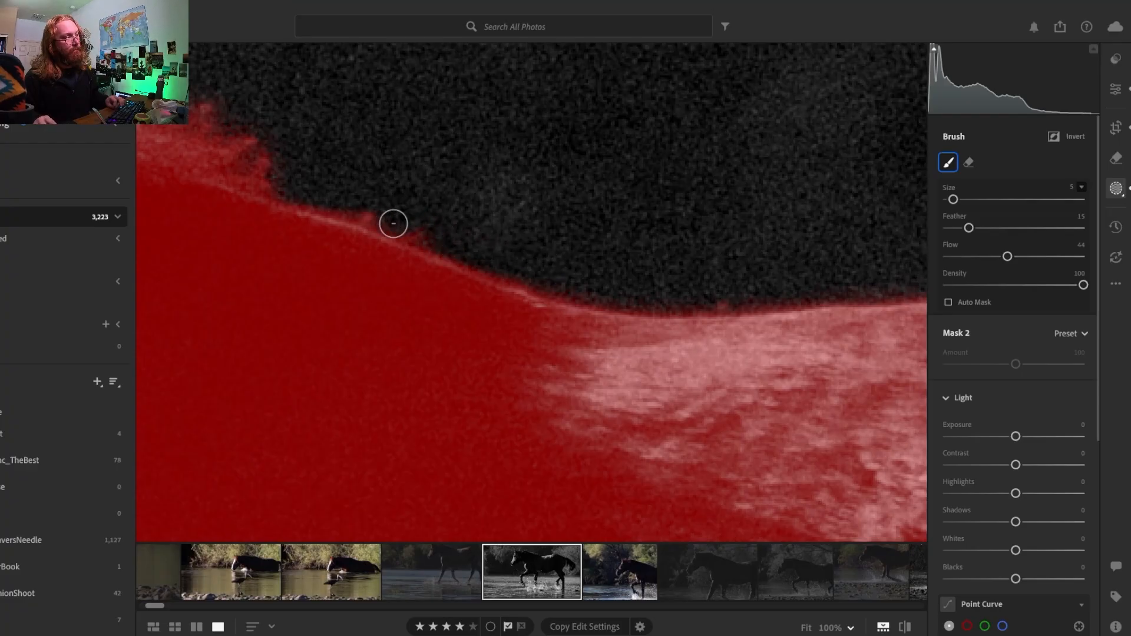
mouse_move(374, 200)
left_mouse_down()
mouse_move(331, 197)
mouse_move(344, 216)
left_mouse_up()
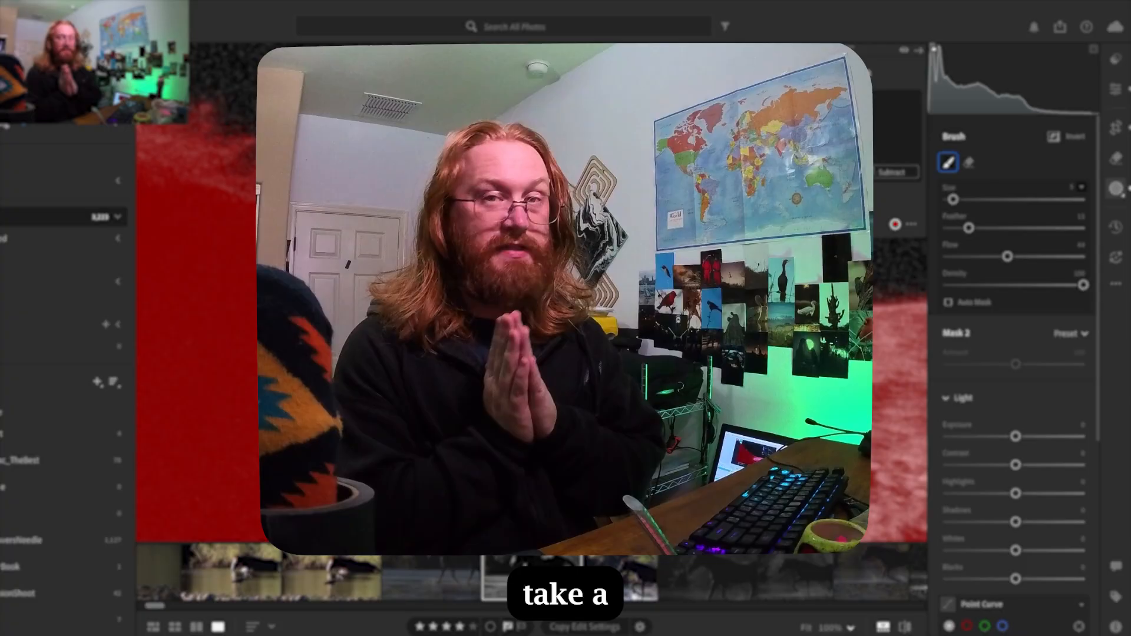
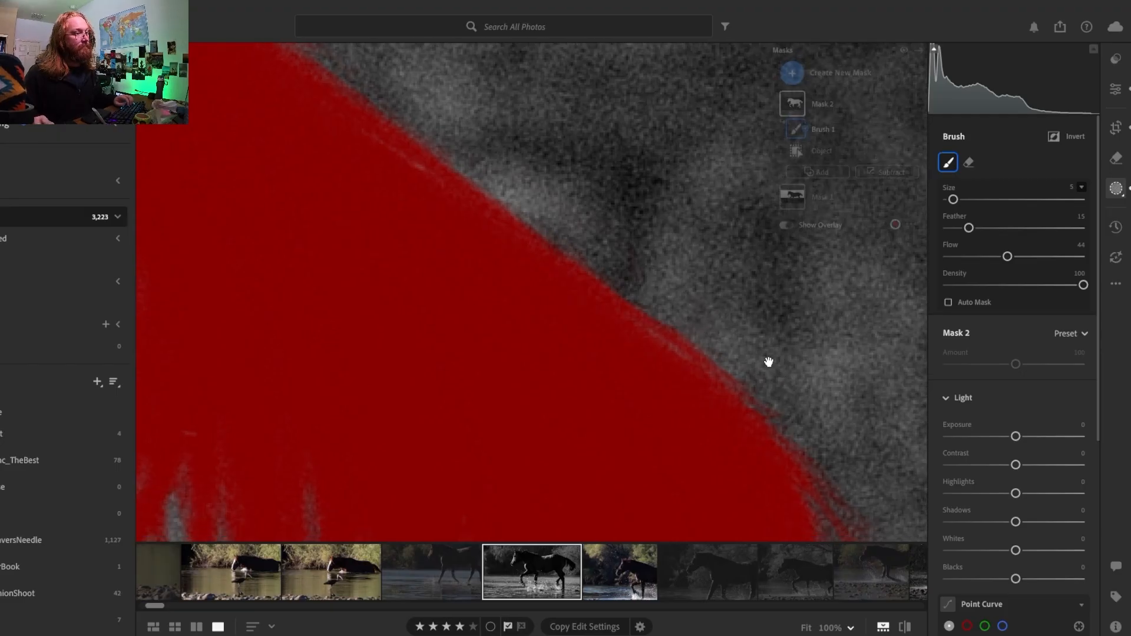
Brush the background out of the horse mask along the rump and the outer edge of the tail
left_click_drag(770, 362, 513, 121)
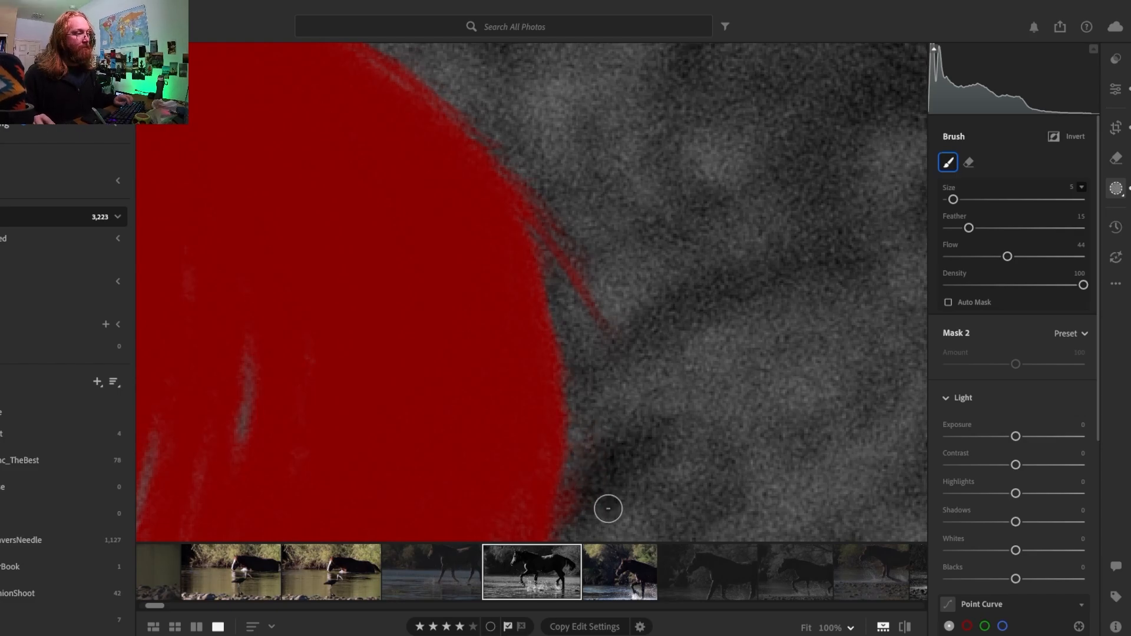
left_click_drag(634, 469, 624, 203)
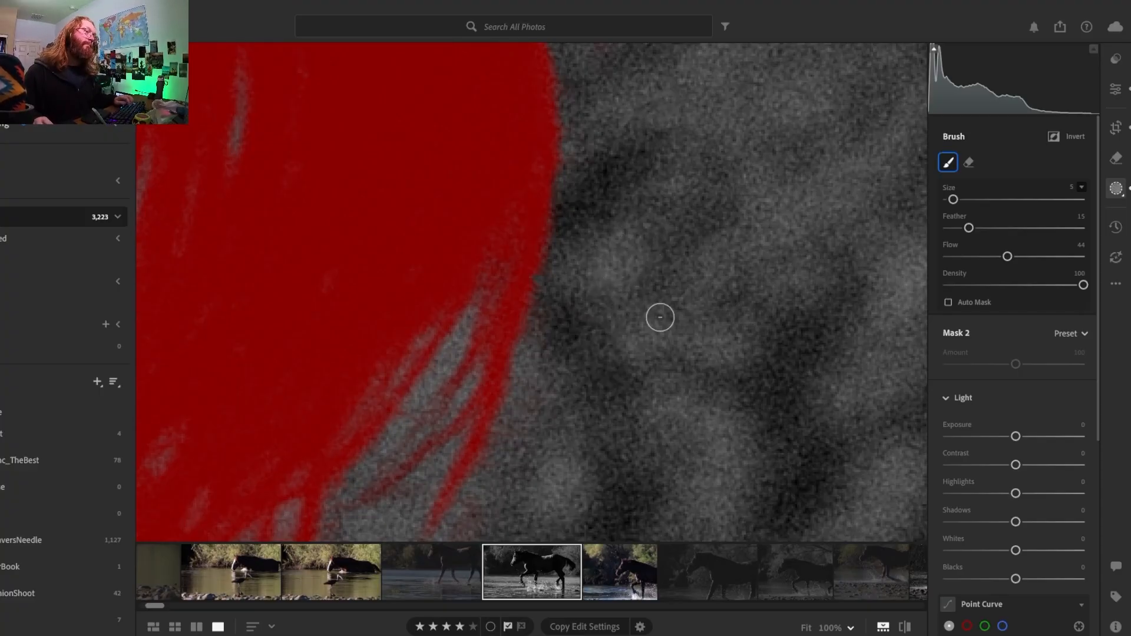
left_click_drag(546, 454, 566, 182)
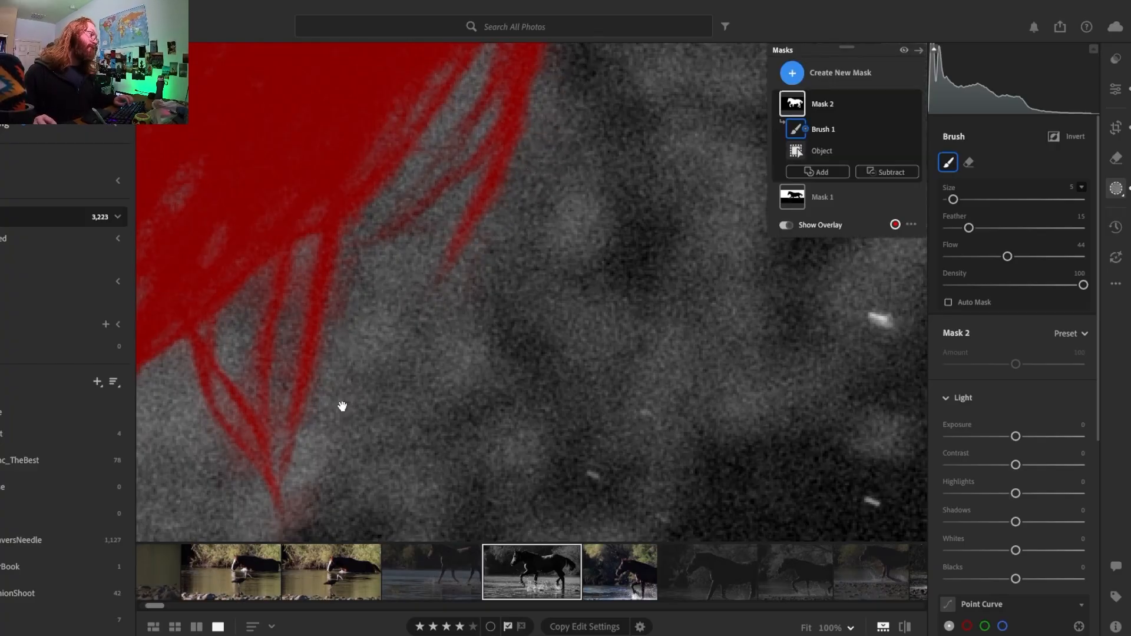
left_click_drag(341, 404, 478, 207)
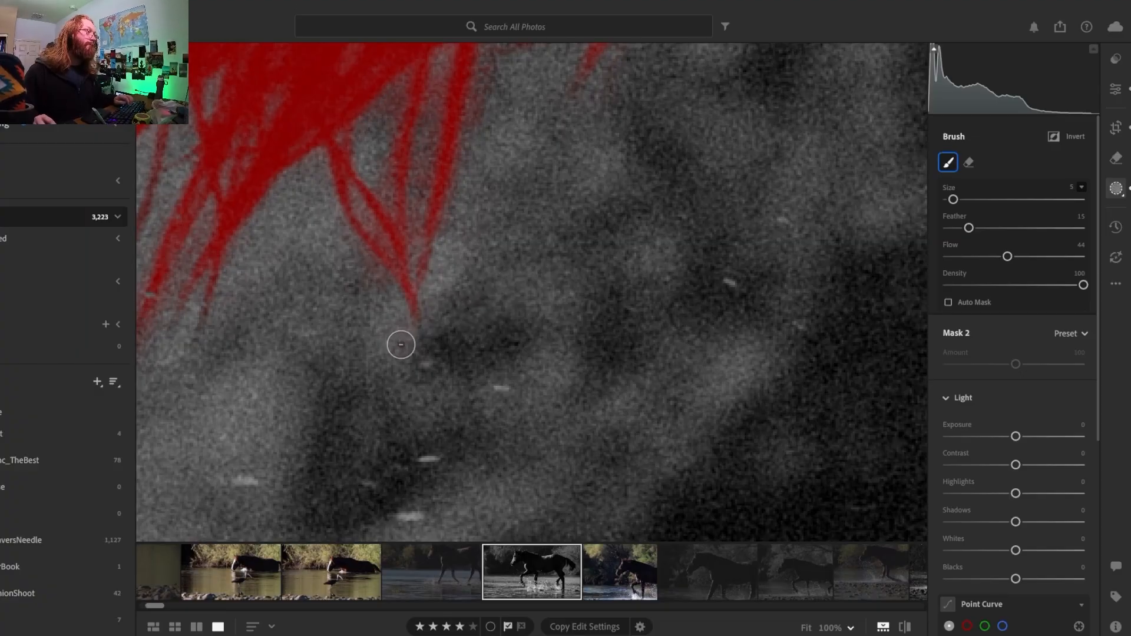
Clear background haze between and around the thin hair strands at the tail's lower tips
left_click(369, 167)
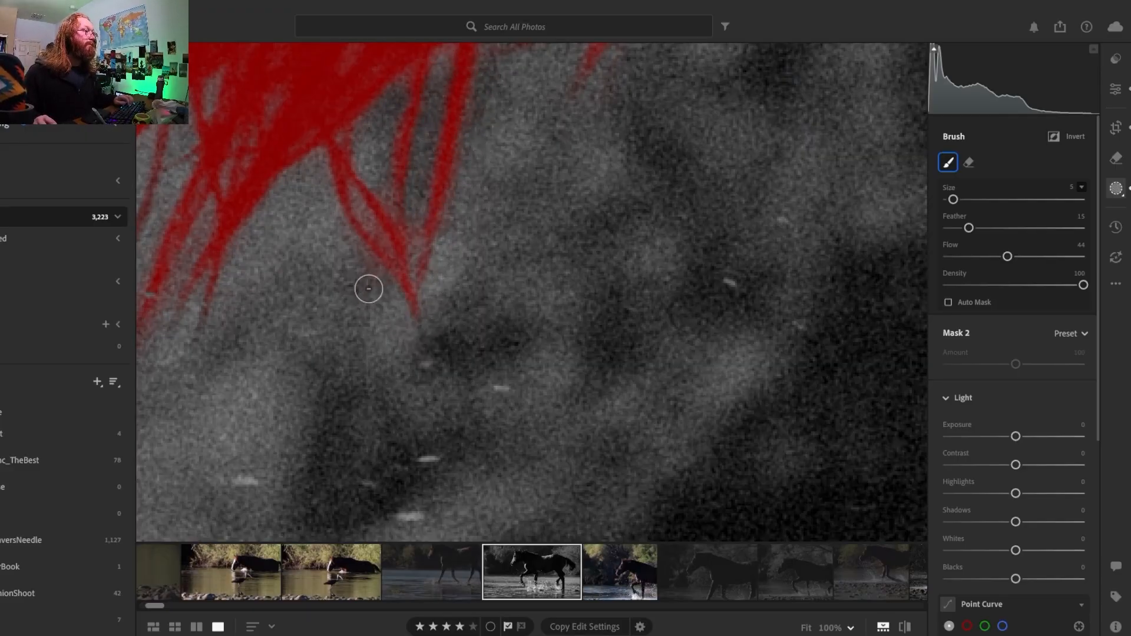
left_click_drag(270, 316, 462, 379)
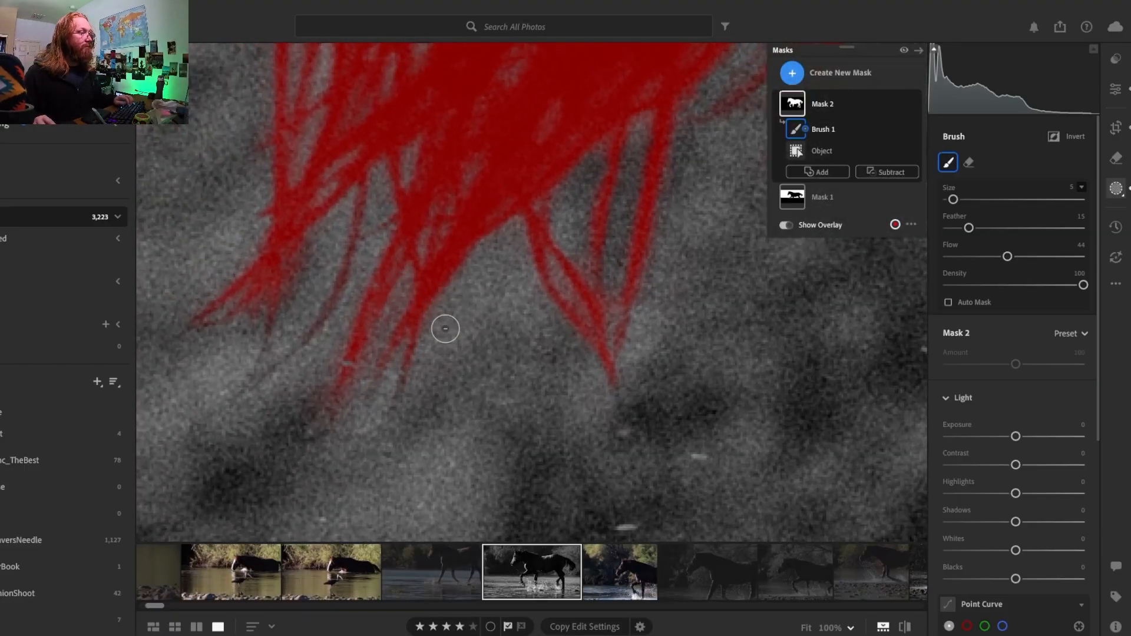
mouse_move(446, 328)
left_mouse_down()
mouse_move(499, 247)
mouse_move(424, 266)
mouse_move(395, 297)
mouse_move(405, 289)
mouse_move(377, 351)
left_mouse_up()
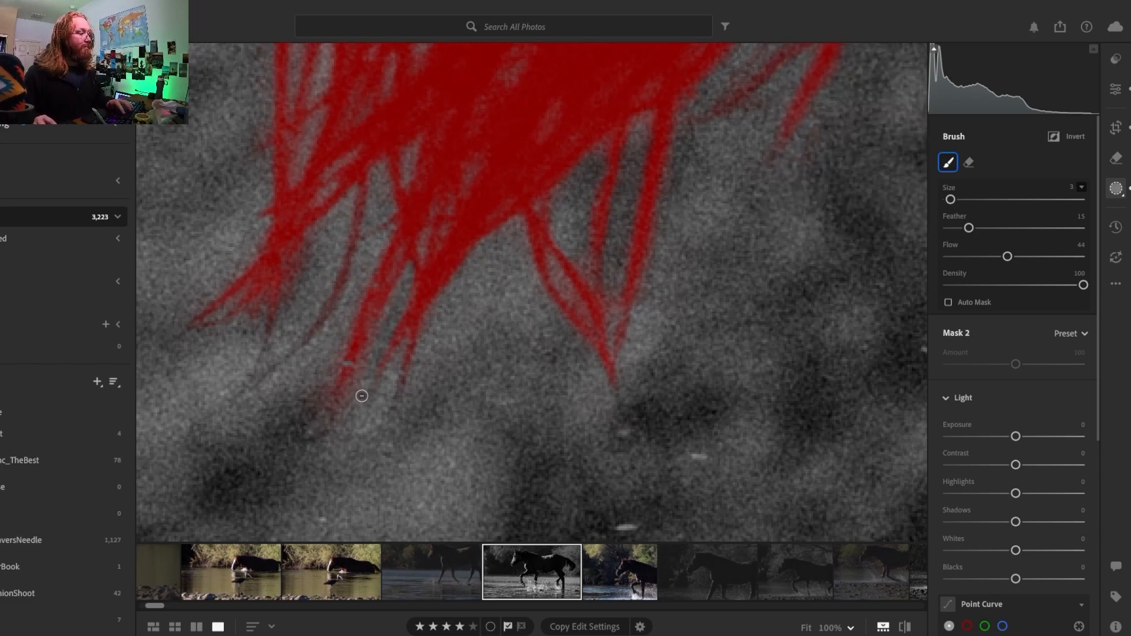
Enlarge the brush to size 10 and clean the mask along the tail's inner edge, facing the hind leg
key("bracketright")
key("bracketright")
key("bracketright")
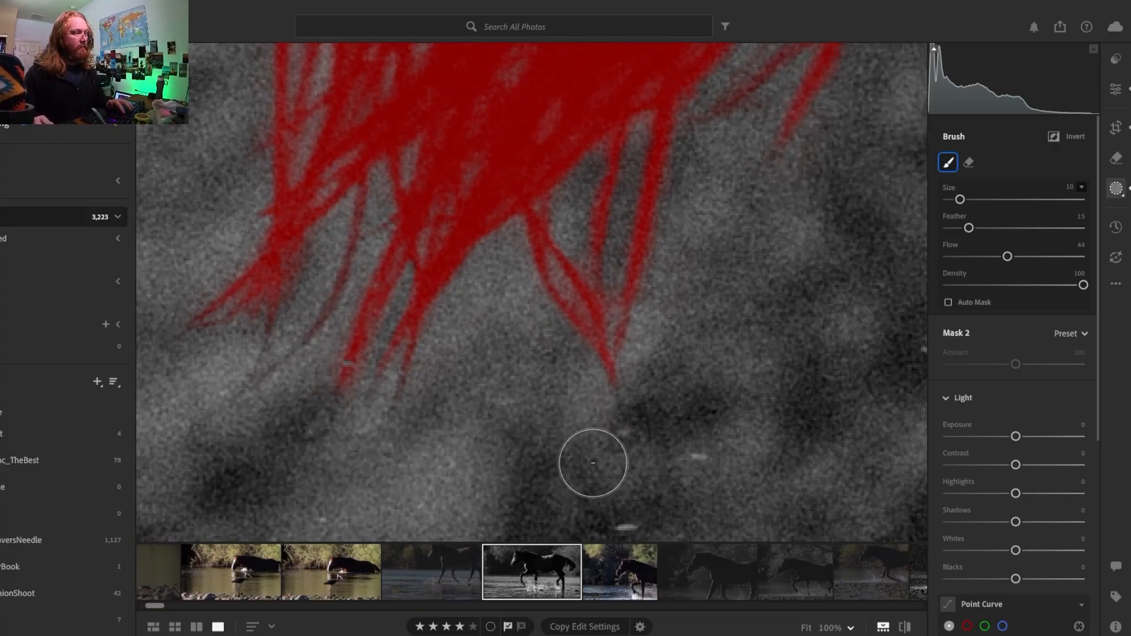
left_click_drag(303, 311, 568, 538)
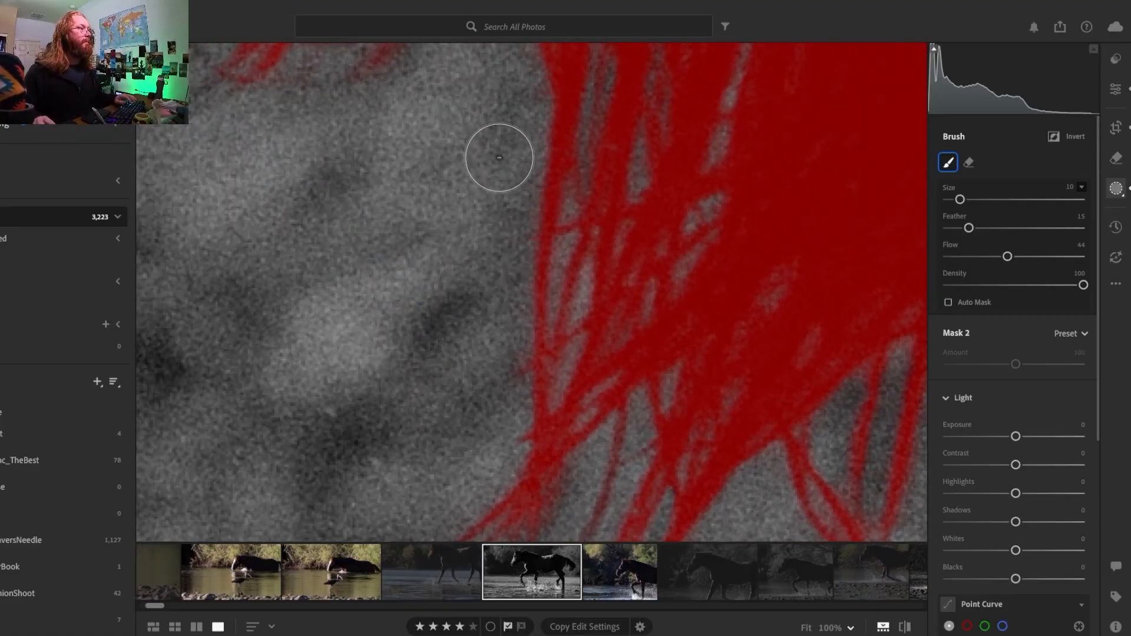
key("space")
mouse_move(444, 146)
left_mouse_down()
mouse_move(449, 404)
mouse_move(460, 396)
left_mouse_up()
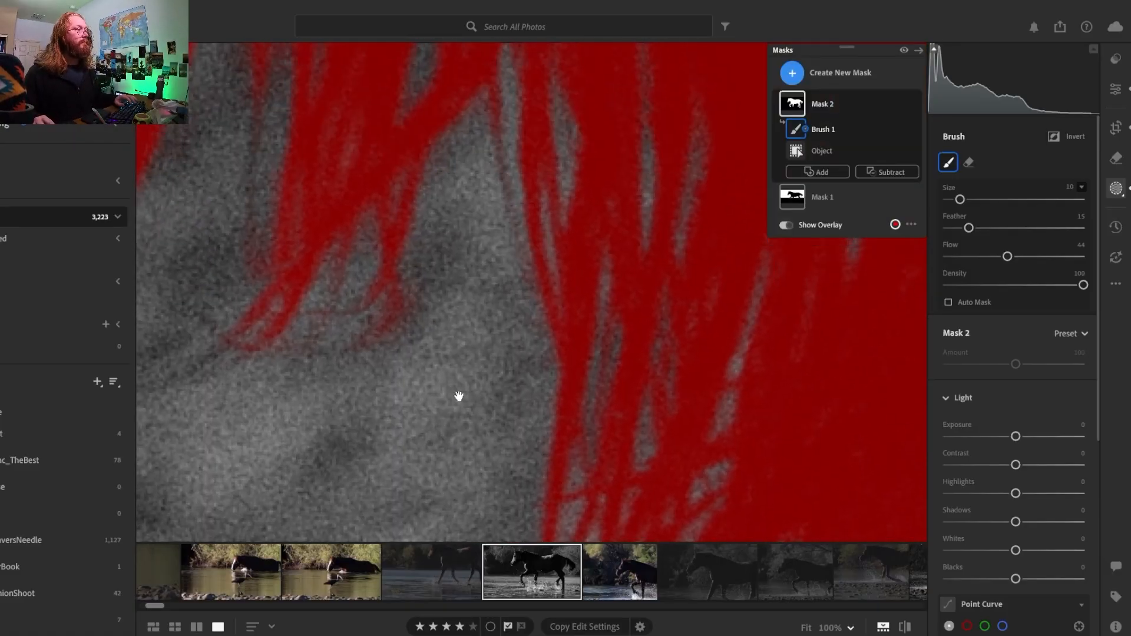
key("space")
mouse_move(416, 505)
left_mouse_down()
mouse_move(425, 413)
mouse_move(392, 291)
mouse_move(384, 307)
left_mouse_up()
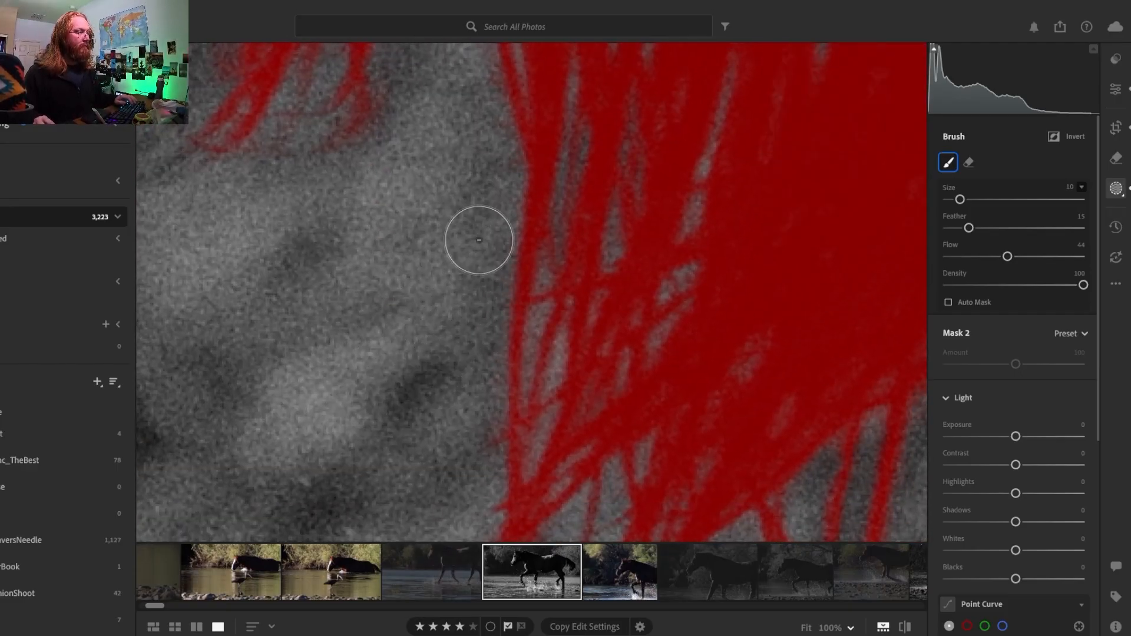
key("space")
left_click_drag(430, 134, 485, 353)
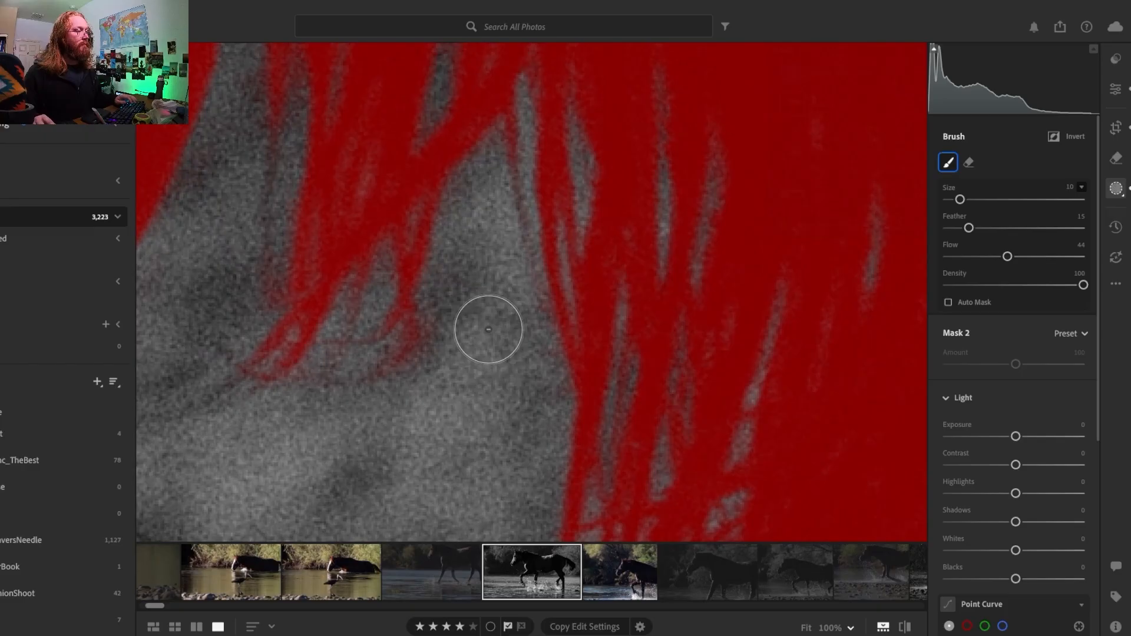
Remove background spill along the back of the hind leg, from the thigh down past the hock
key("space")
mouse_move(283, 309)
left_mouse_down()
mouse_move(290, 324)
mouse_move(487, 320)
mouse_move(609, 136)
left_mouse_up()
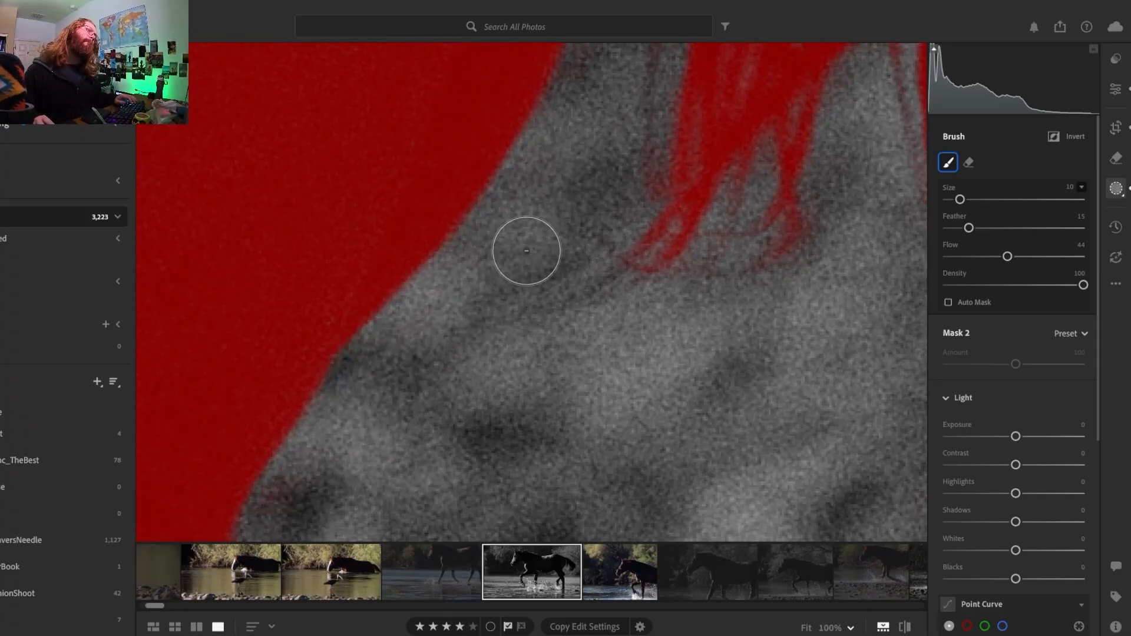
left_click_drag(341, 462, 463, 145)
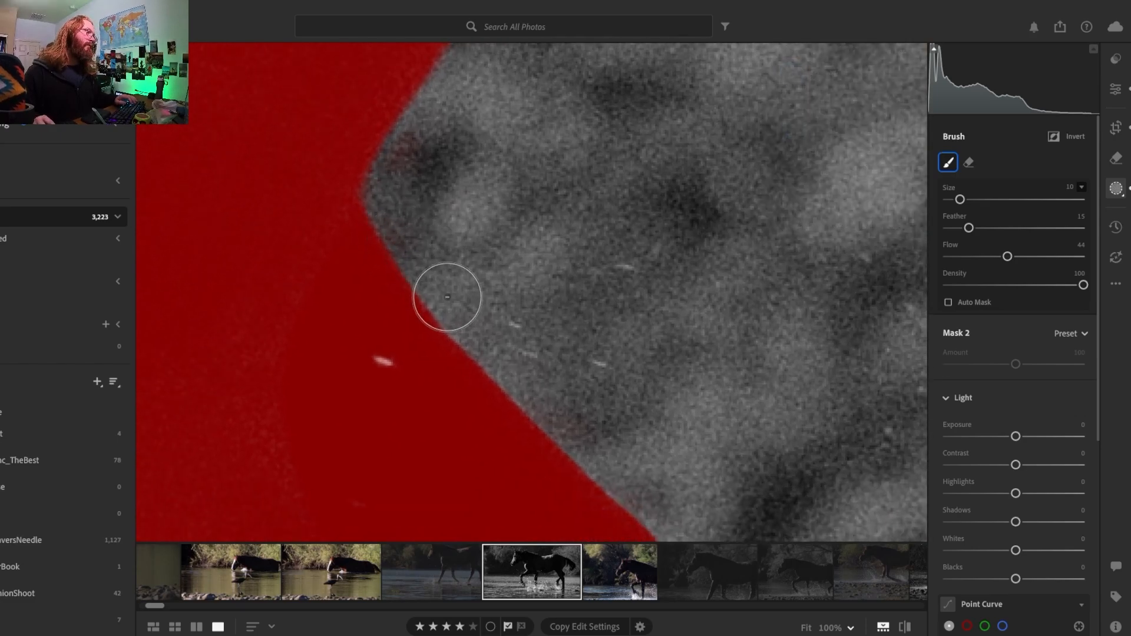
left_click_drag(669, 467, 412, 76)
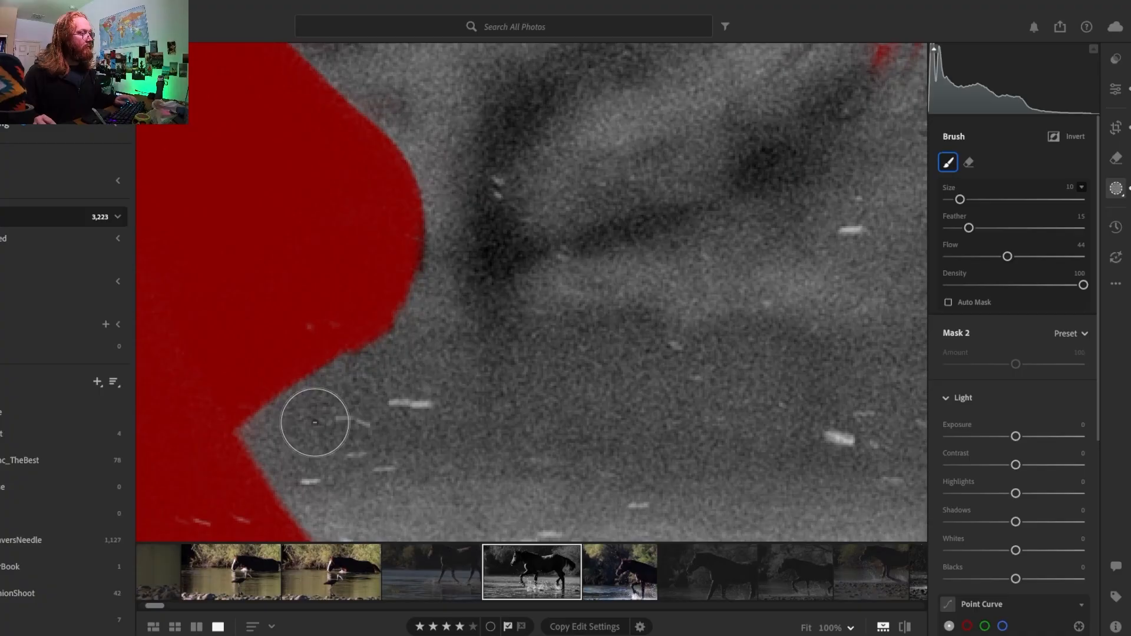
left_click_drag(375, 457, 352, 159)
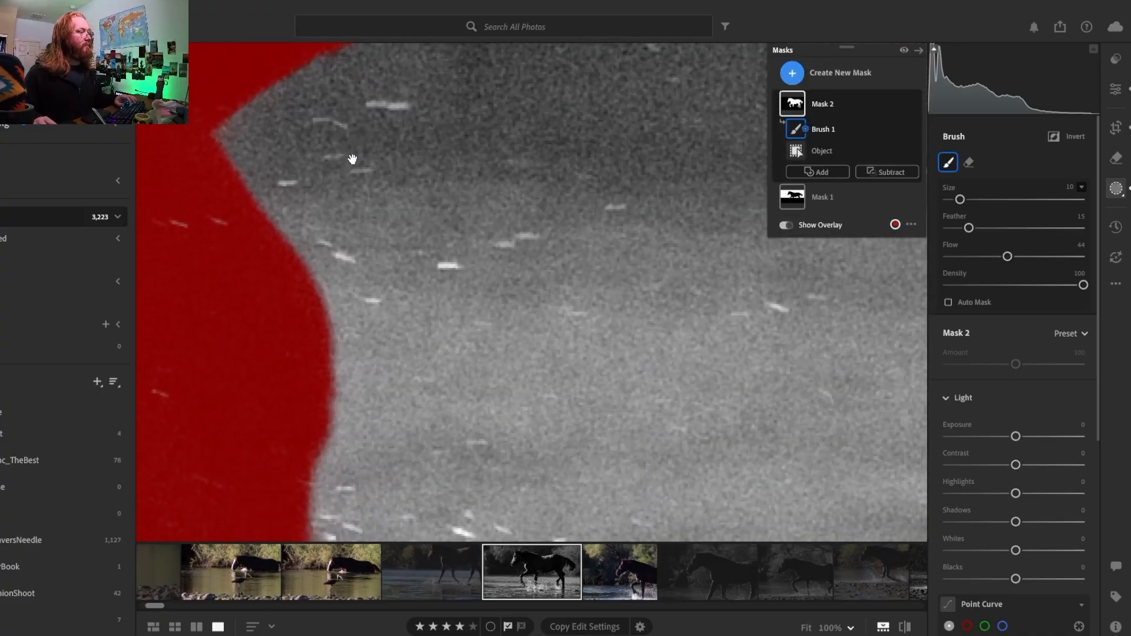
Refine the mask's rear edge on the lower hind leg, brushing out stray spots down to the waterline
left_click_drag(370, 433, 398, 176)
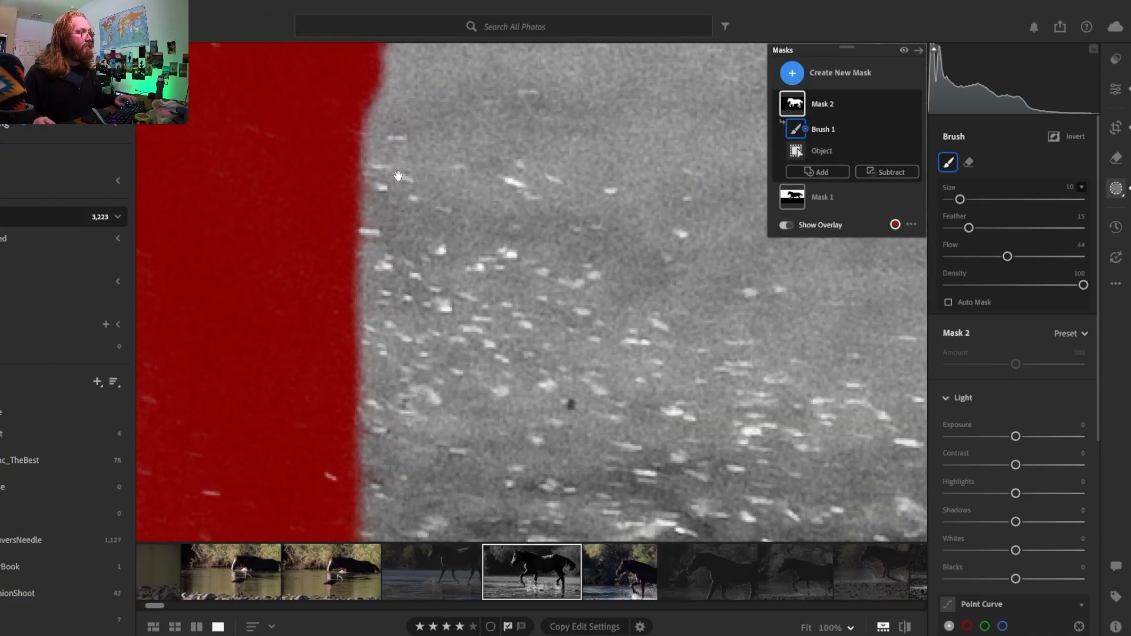
left_click_drag(423, 425, 416, 336)
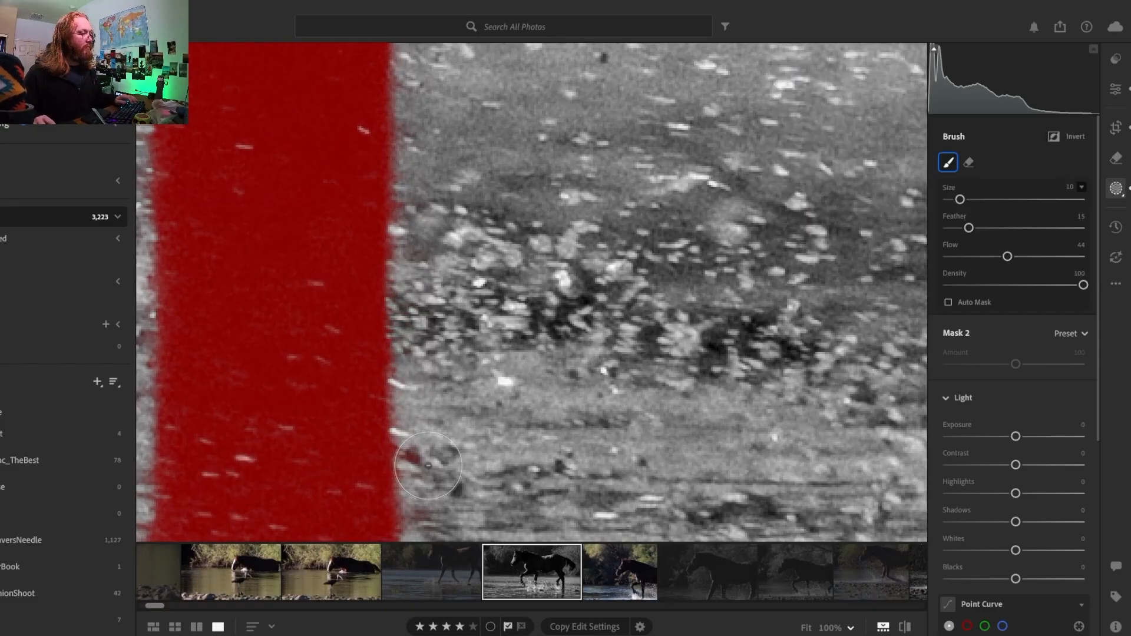
left_click_drag(480, 492, 436, 306)
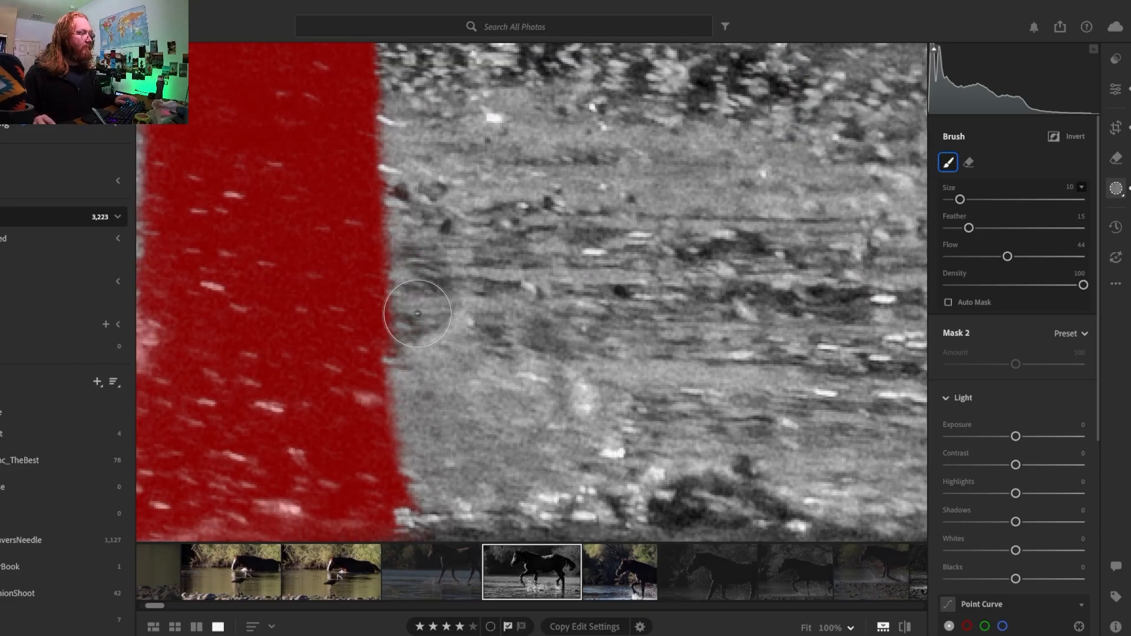
left_click_drag(439, 489, 528, 162)
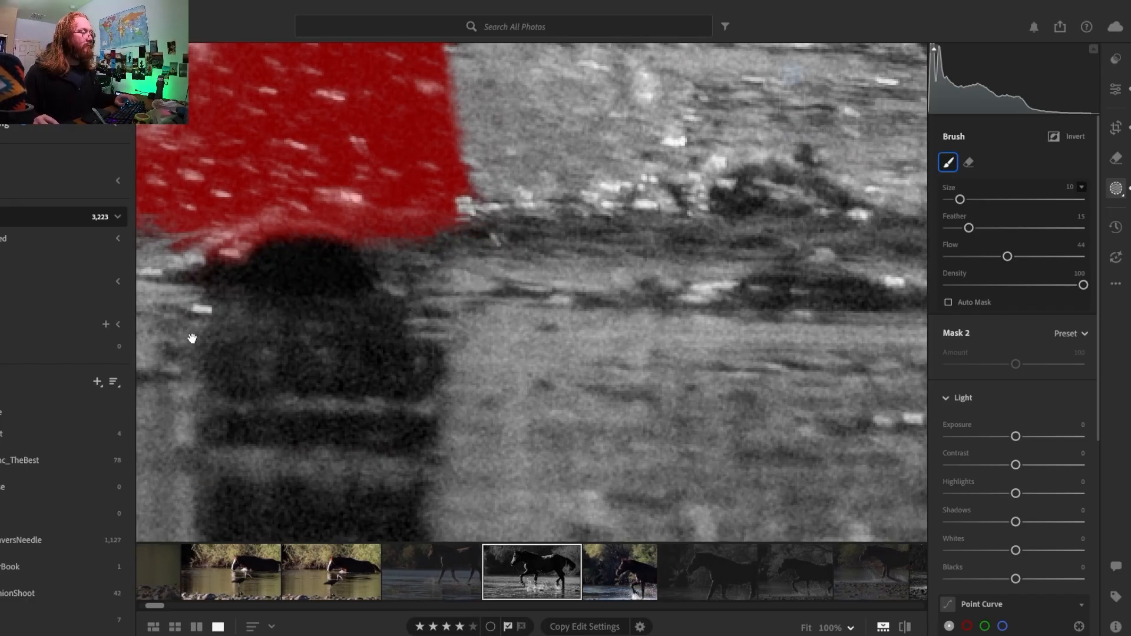
Clean the front edge of the same hind leg's mask from the waterline up to the gap between the legs
left_click_drag(192, 334, 581, 461)
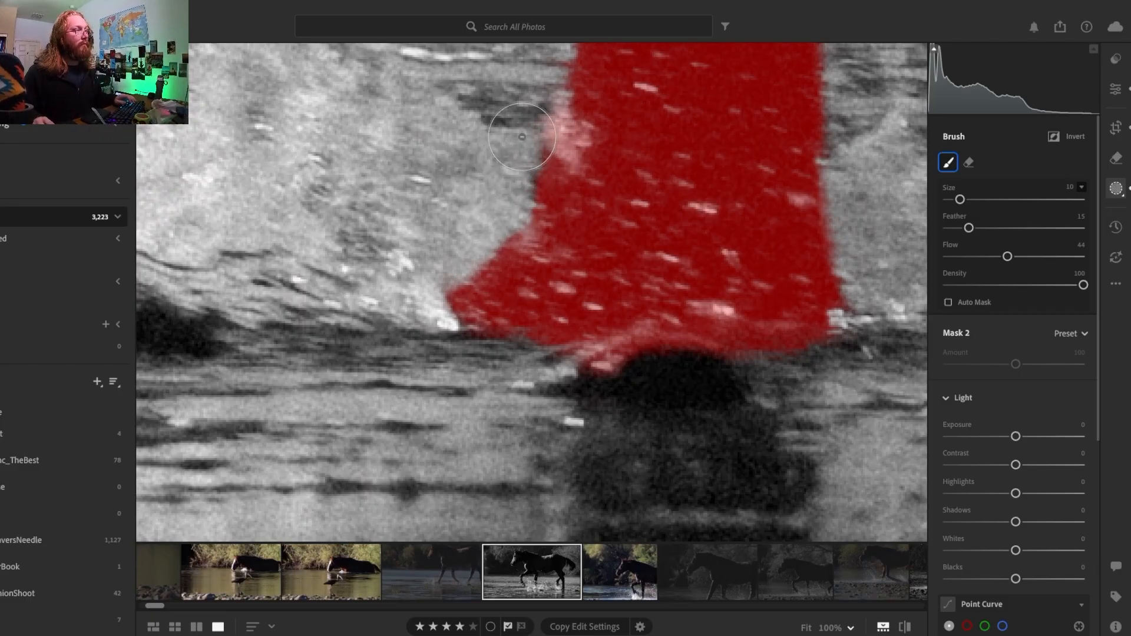
left_click_drag(515, 96, 442, 274)
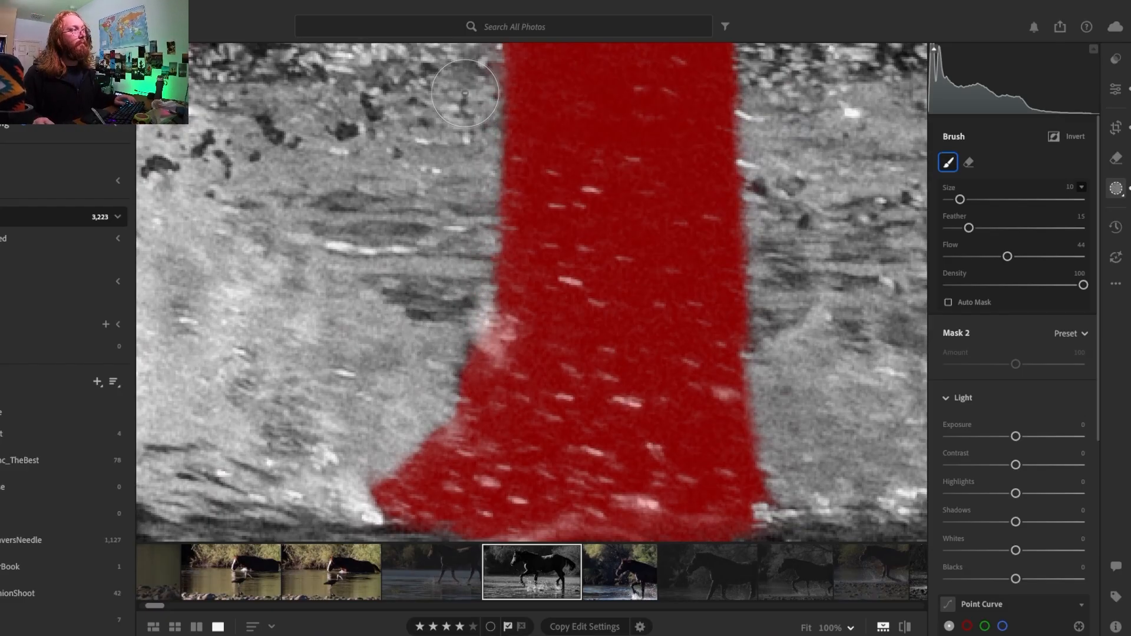
left_click_drag(466, 94, 439, 409)
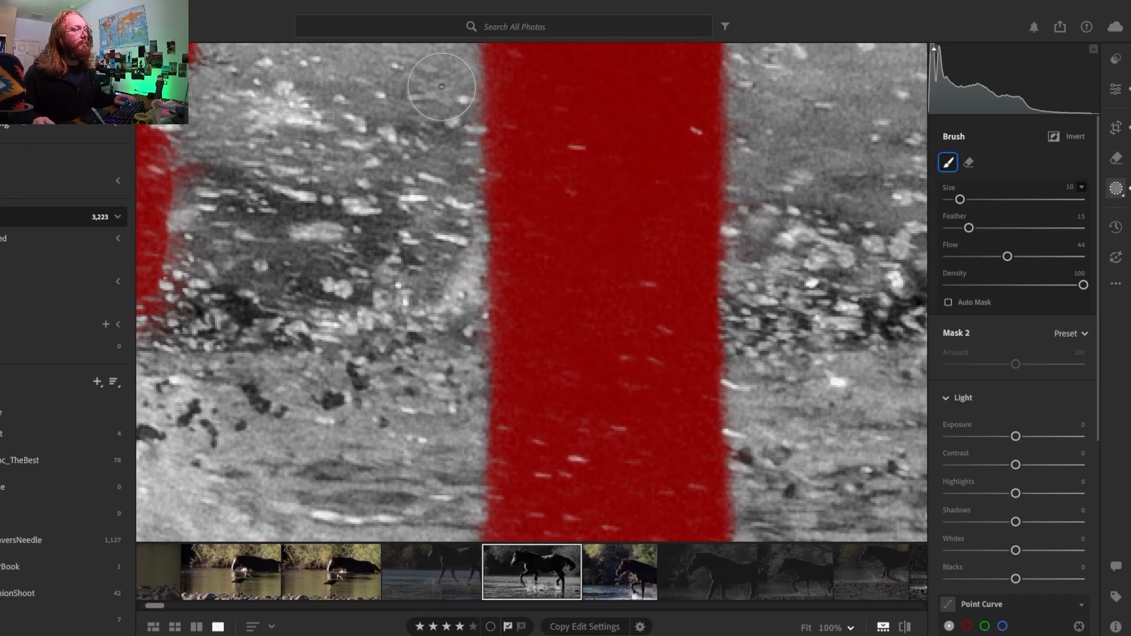
left_click_drag(422, 115, 420, 392)
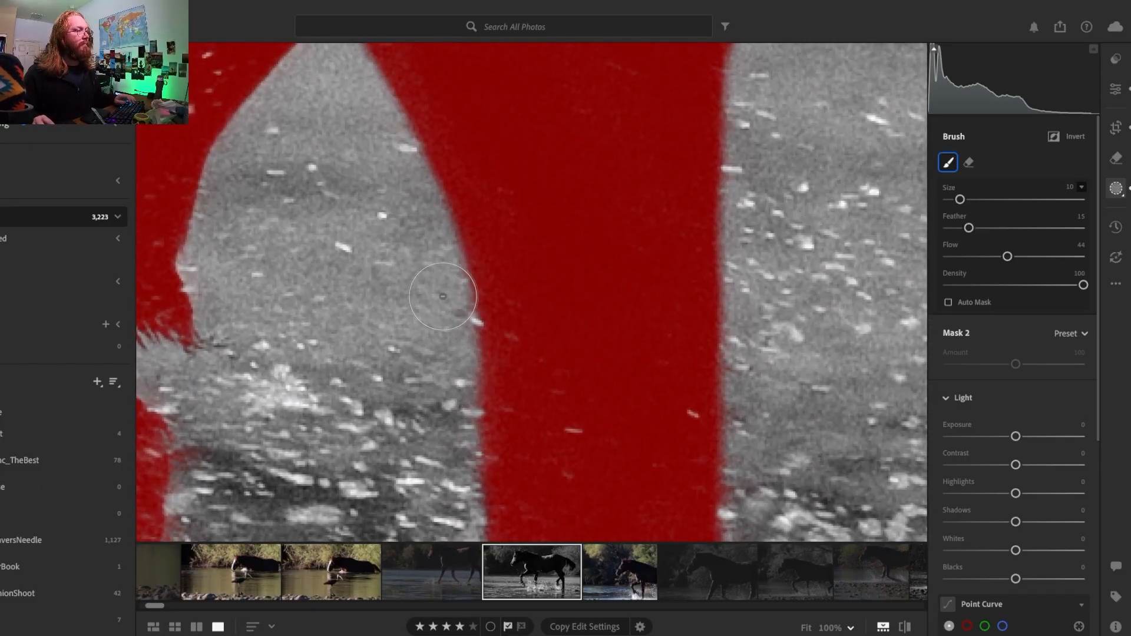
Brush splashing water and background out of the mask along both sides of the other hind leg
mouse_move(265, 277)
left_mouse_down()
mouse_move(378, 306)
mouse_move(465, 307)
mouse_move(566, 359)
mouse_move(575, 387)
mouse_move(605, 160)
mouse_move(646, 137)
left_mouse_up()
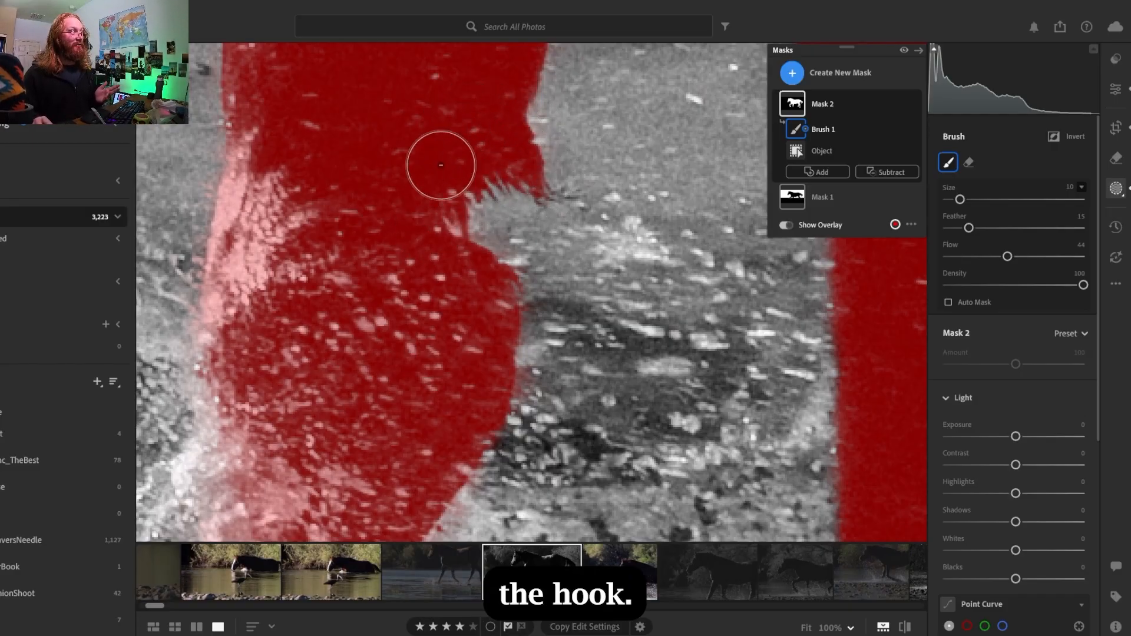
left_click_drag(434, 399, 529, 258)
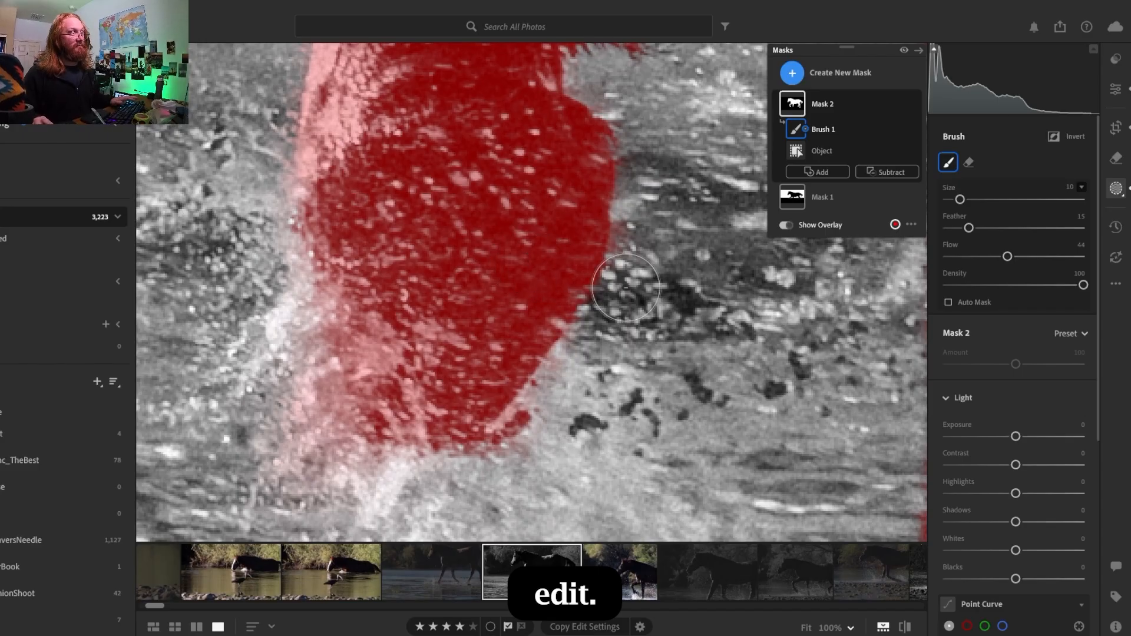
mouse_move(635, 265)
left_mouse_down()
mouse_move(643, 253)
mouse_move(626, 294)
mouse_move(639, 205)
mouse_move(619, 344)
left_mouse_up()
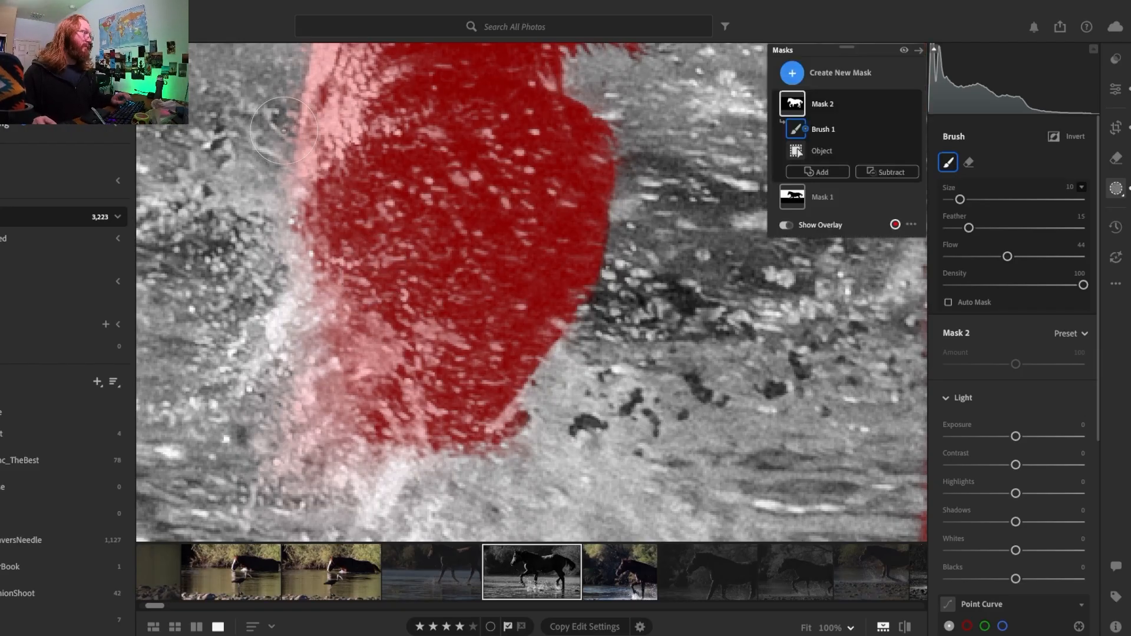
mouse_move(280, 125)
left_mouse_down()
mouse_move(330, 201)
mouse_move(342, 195)
mouse_move(325, 139)
left_mouse_up()
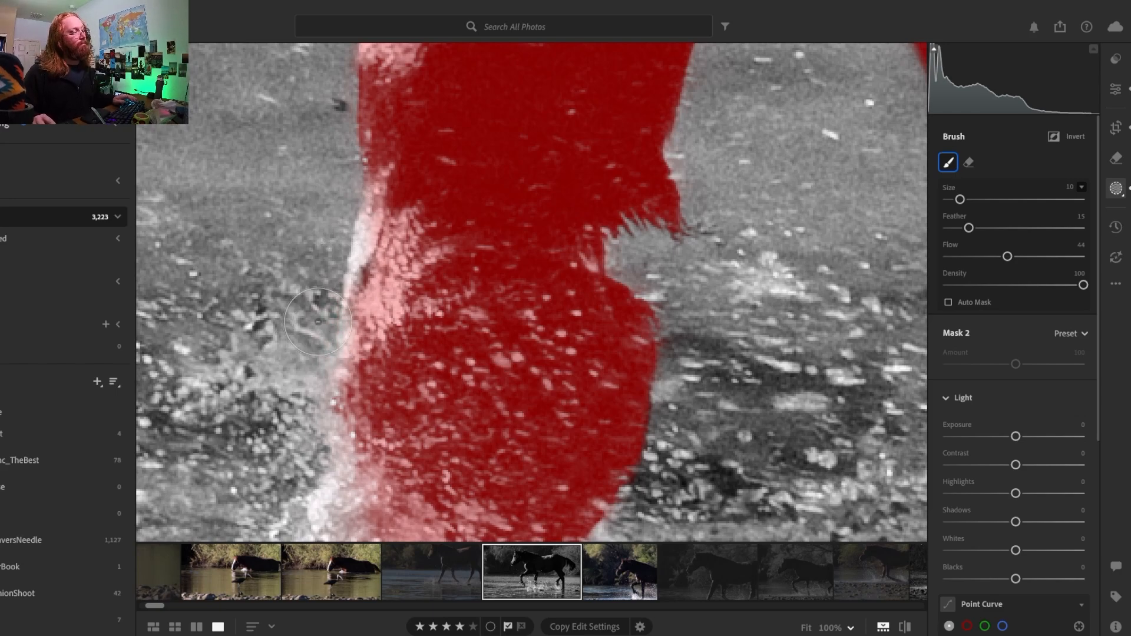
mouse_move(324, 264)
left_mouse_down()
mouse_move(364, 302)
mouse_move(378, 267)
mouse_move(330, 254)
mouse_move(304, 180)
left_mouse_up()
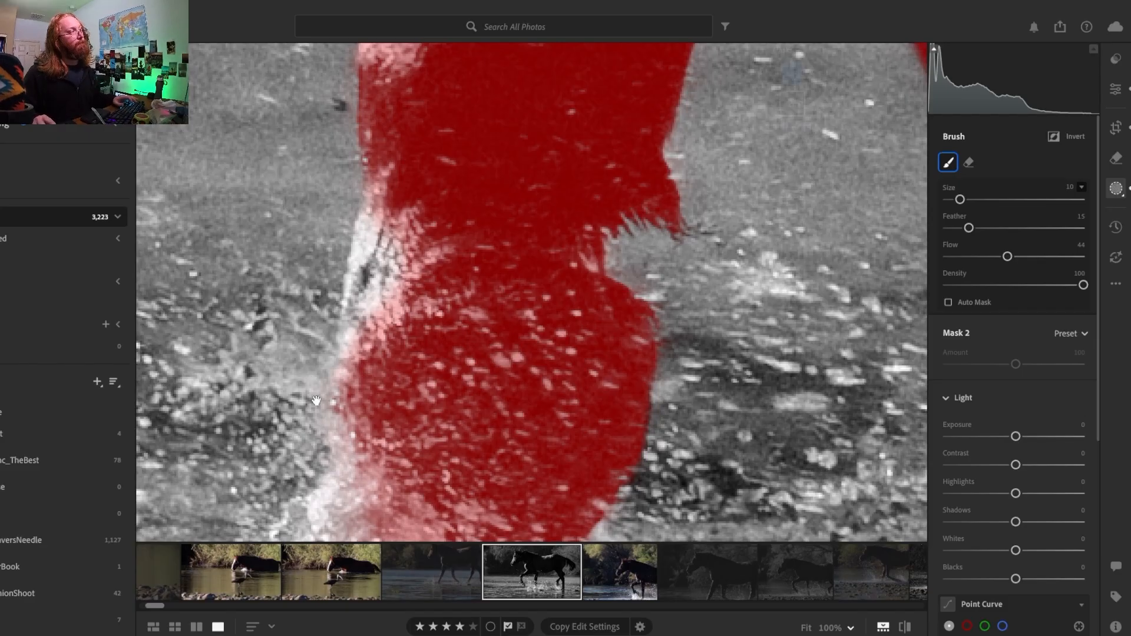
Try to restore the mask with the brush eraser where the other hind leg's front edge meets the thigh
scroll(296, 171, "up", 5)
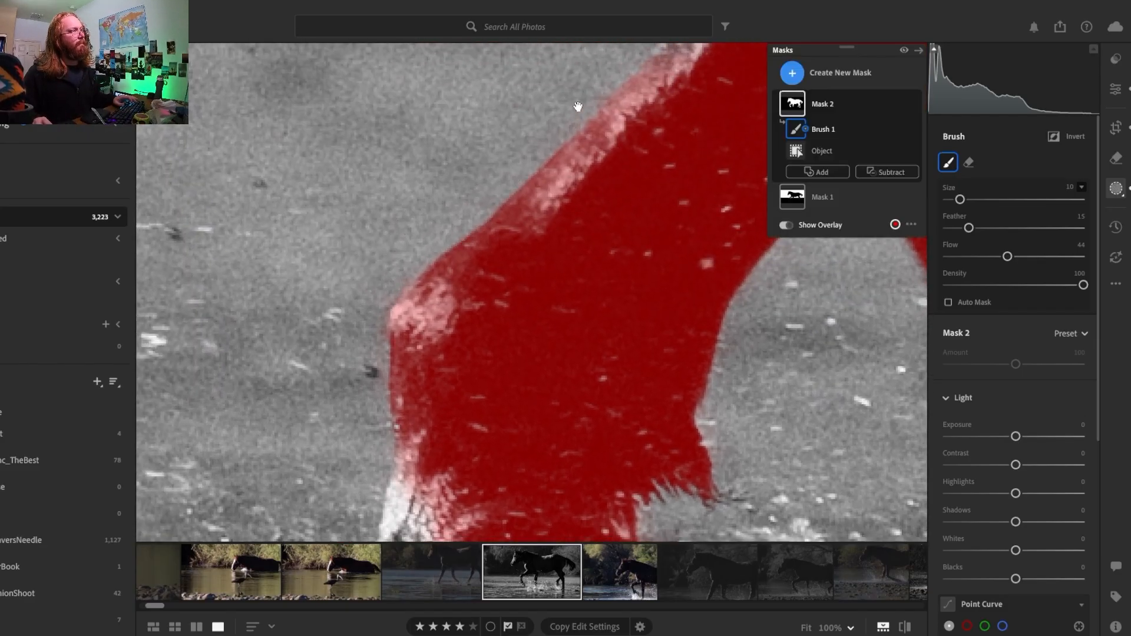
left_click_drag(578, 107, 298, 409)
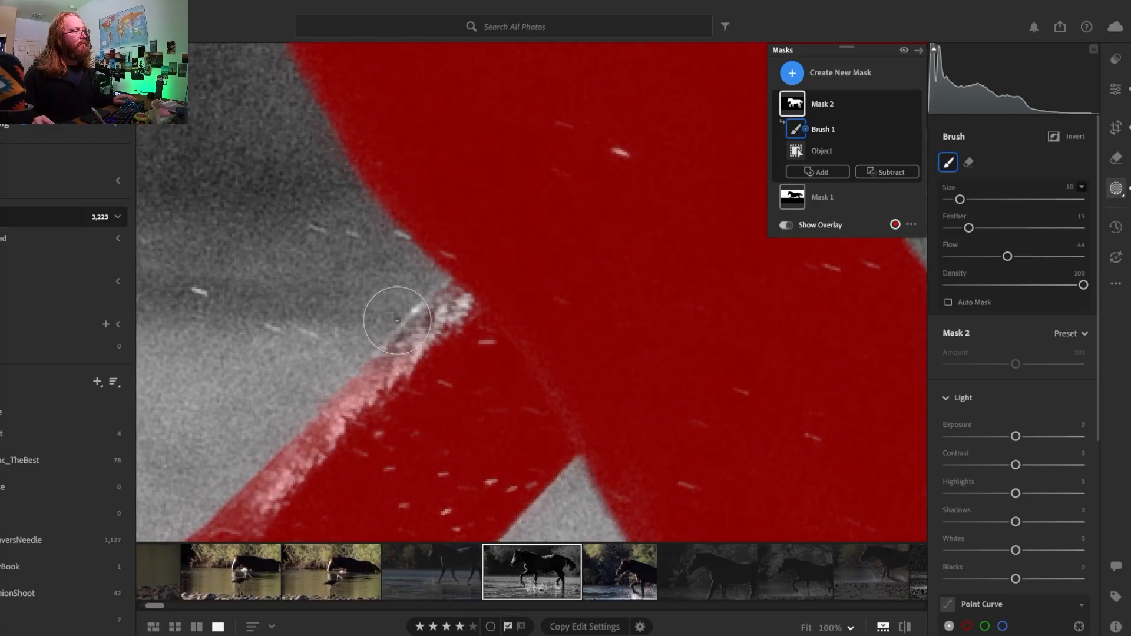
key("alt")
mouse_move(419, 368)
left_mouse_down()
mouse_move(453, 320)
mouse_move(414, 364)
mouse_move(444, 341)
left_mouse_up()
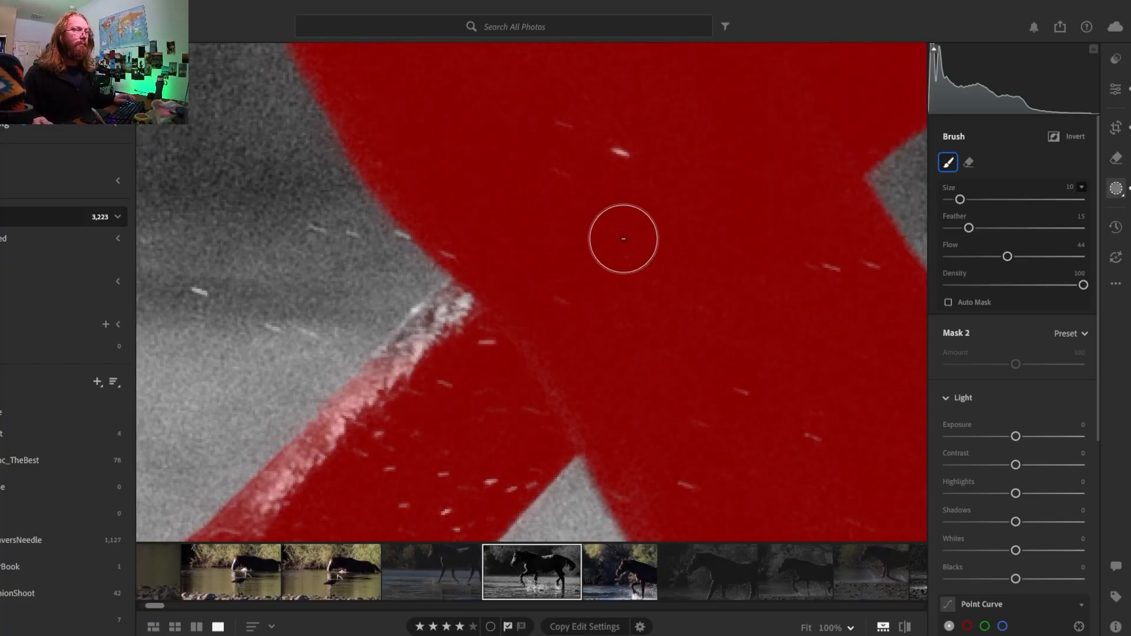
key("alt")
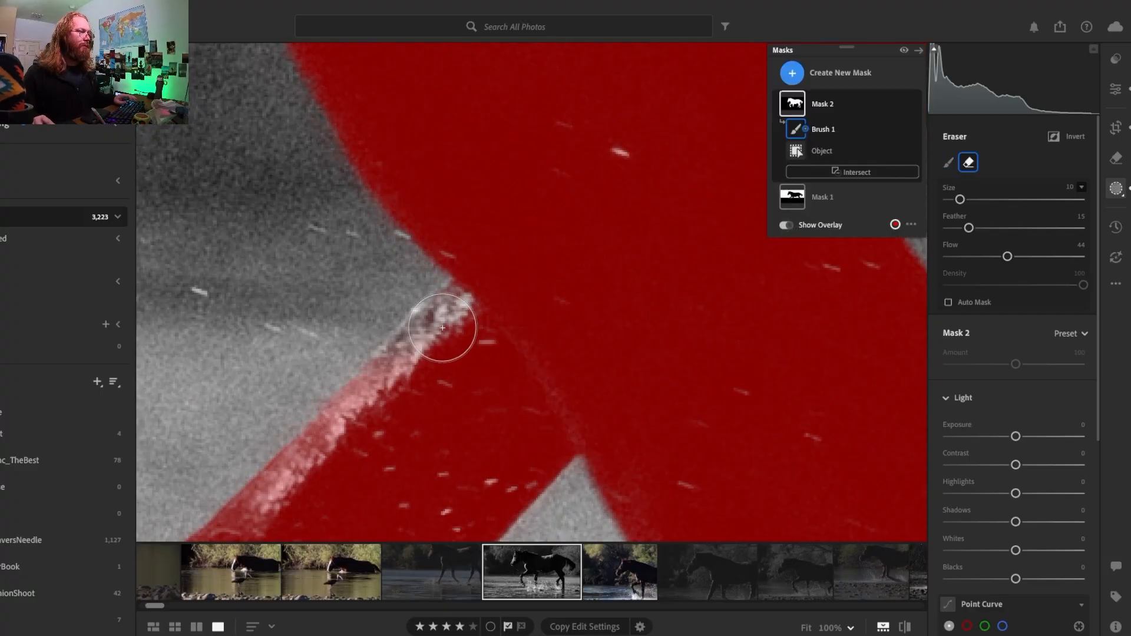
mouse_move(442, 335)
left_mouse_down()
mouse_move(425, 366)
mouse_move(421, 341)
left_mouse_up()
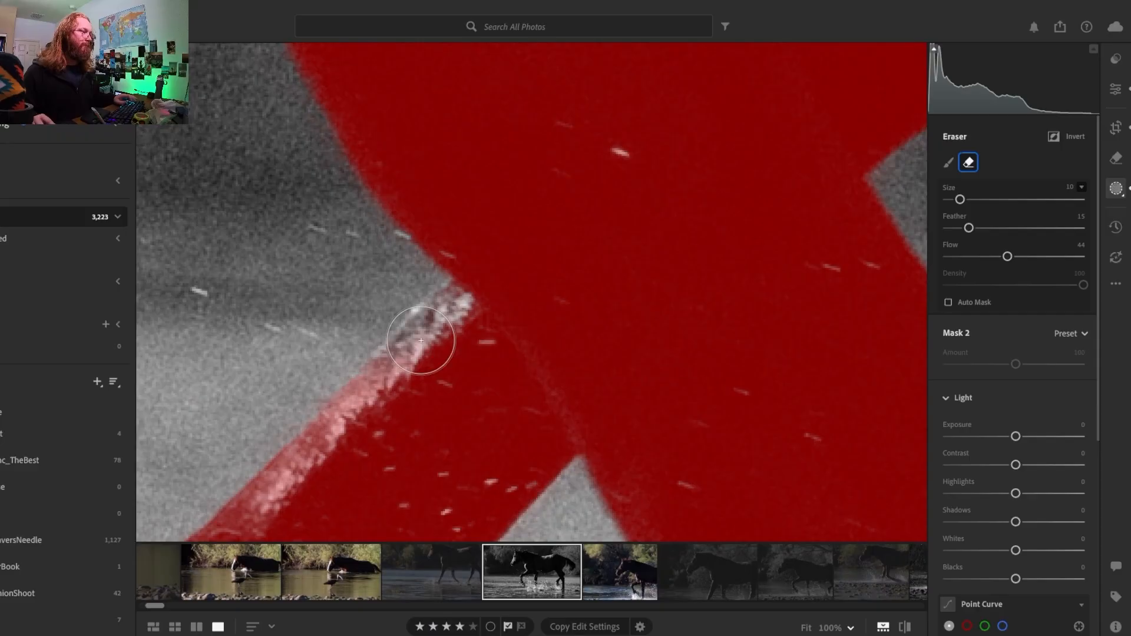
left_click_drag(460, 308, 455, 342)
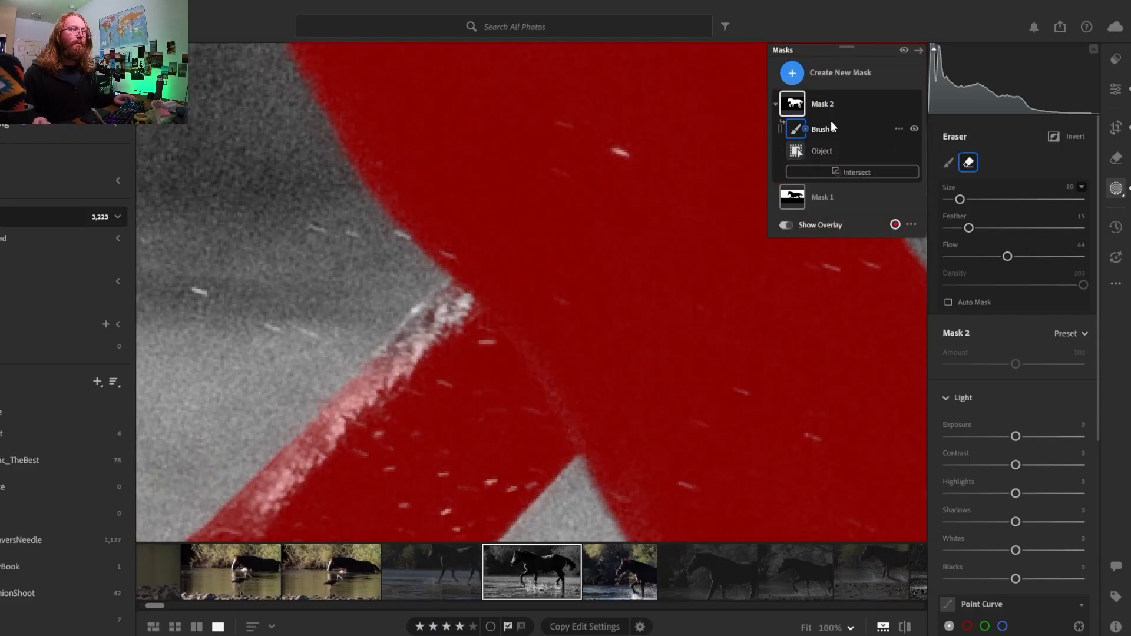
key("alt")
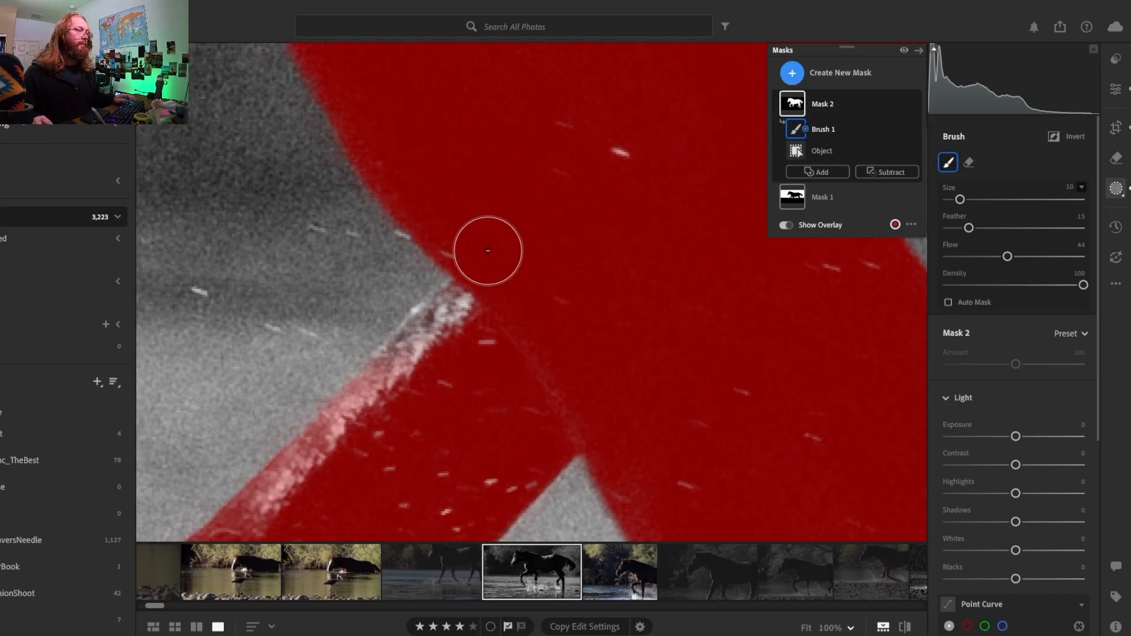
Brush background spill out of the mask along the front of the thigh, up and around the flank
left_click_drag(282, 204, 444, 455)
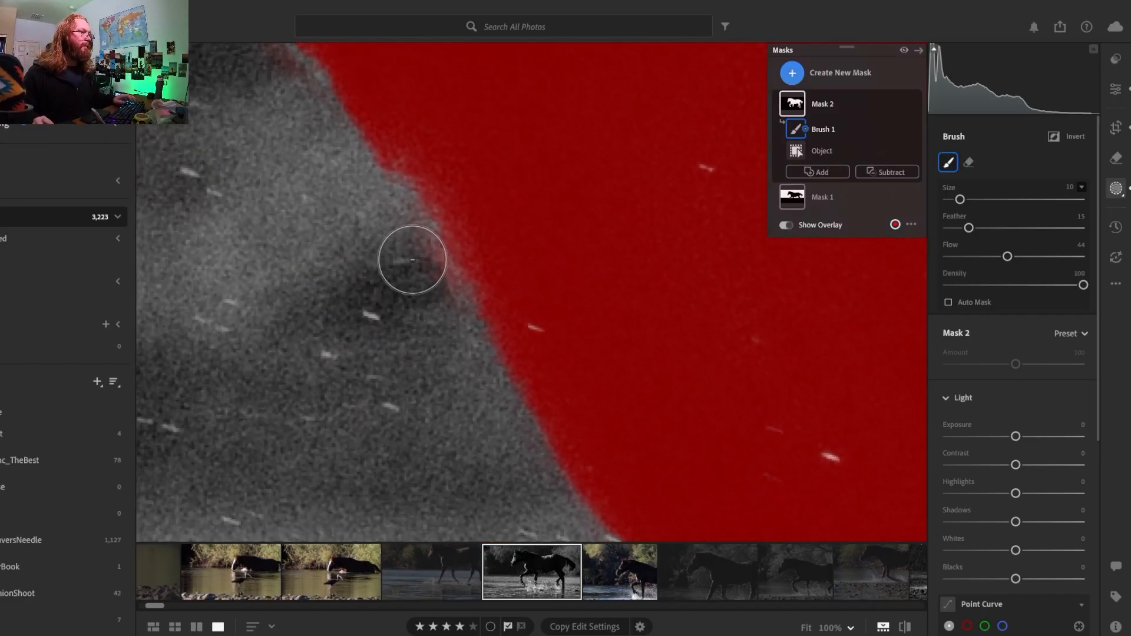
mouse_move(411, 259)
left_mouse_down()
mouse_move(390, 220)
mouse_move(422, 298)
mouse_move(390, 245)
mouse_move(263, 172)
left_mouse_up()
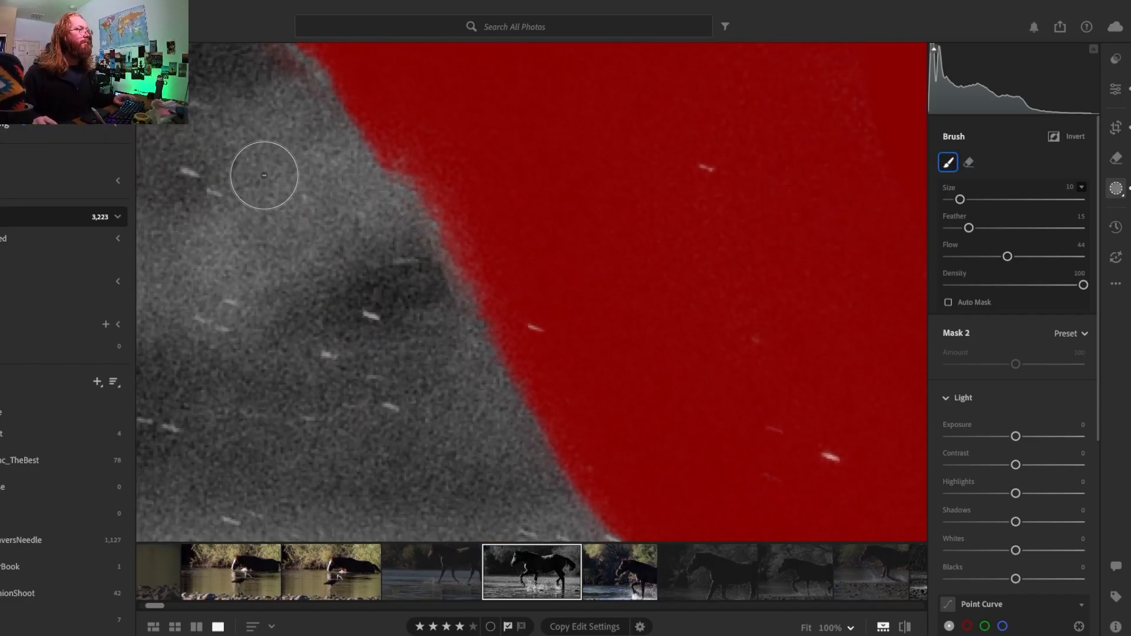
scroll(444, 458, "up", 5)
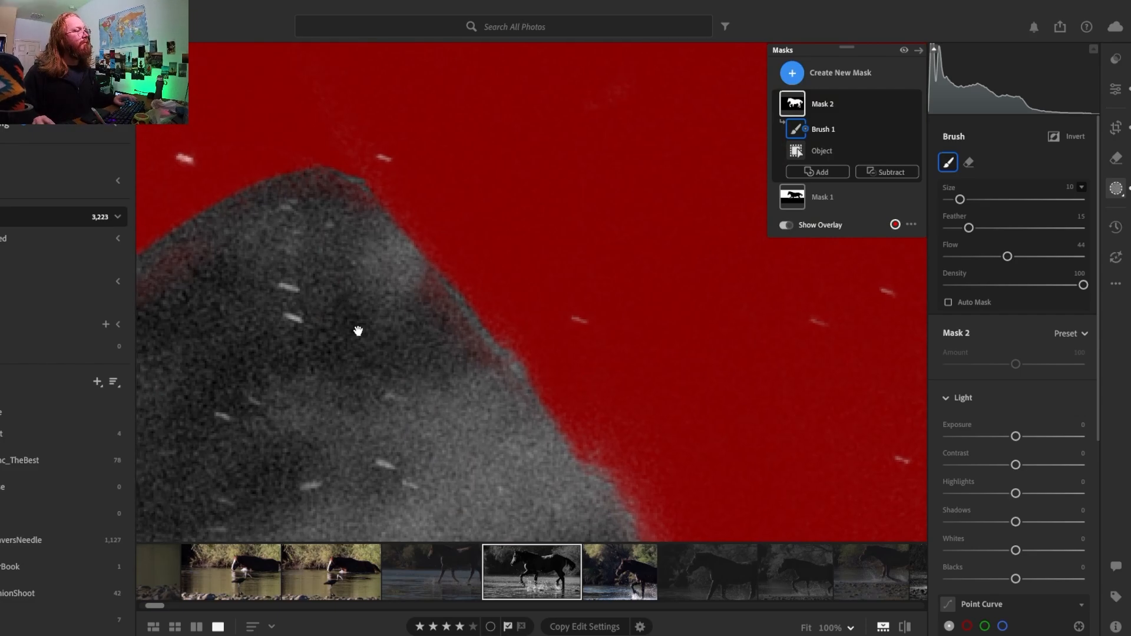
mouse_move(475, 387)
left_mouse_down()
mouse_move(401, 284)
mouse_move(456, 372)
mouse_move(413, 285)
mouse_move(501, 417)
mouse_move(409, 281)
mouse_move(343, 209)
left_mouse_up()
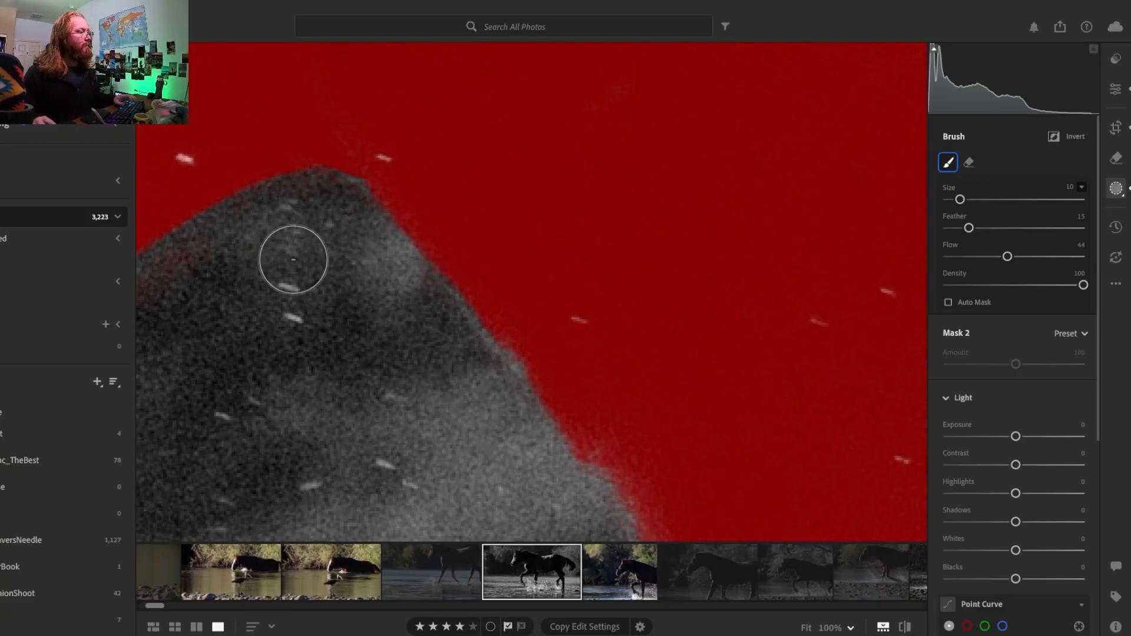
mouse_move(375, 297)
left_mouse_down()
mouse_move(443, 362)
mouse_move(580, 387)
mouse_move(660, 358)
left_mouse_up()
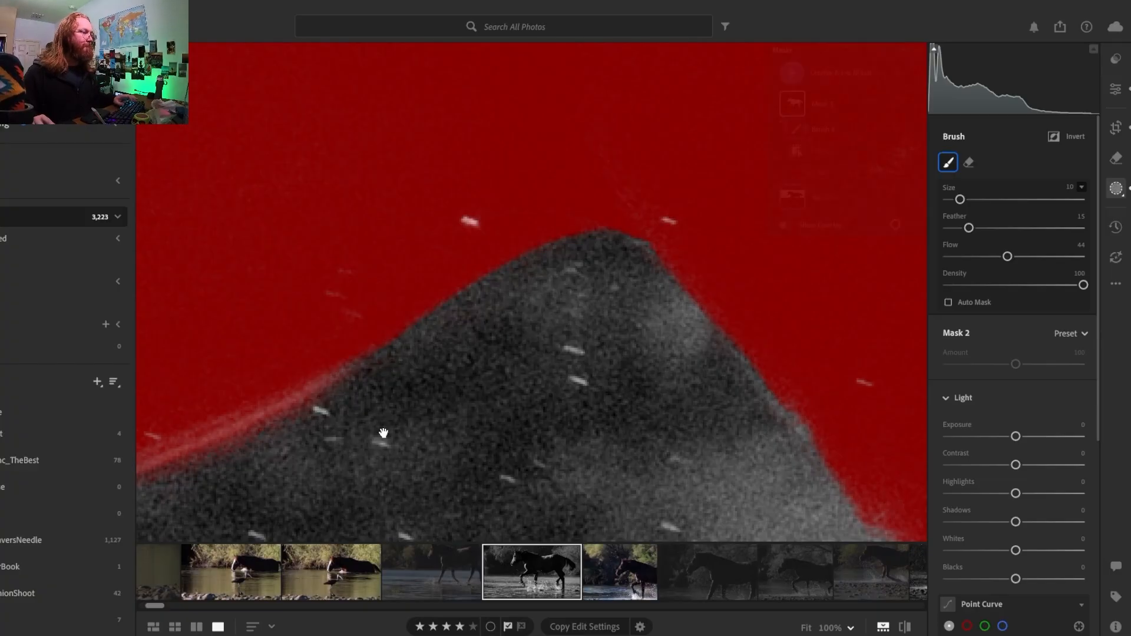
Remove background spill along the horse's belly line, from the flank forward to the front leg
mouse_move(383, 433)
left_mouse_down()
mouse_move(556, 169)
mouse_move(619, 233)
left_mouse_up()
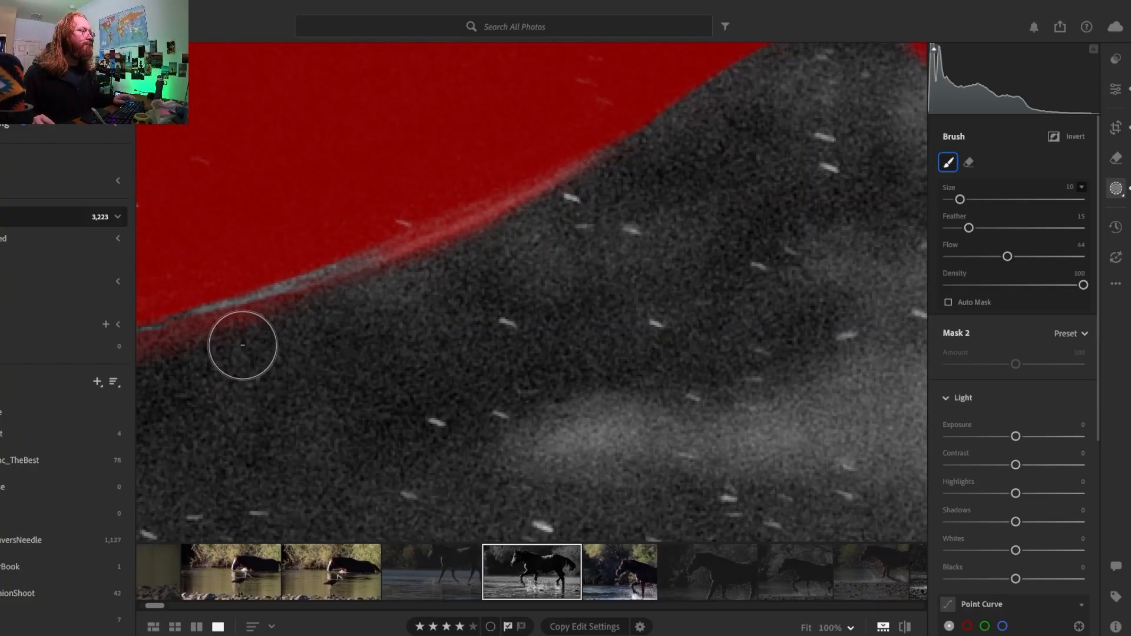
left_click_drag(295, 396, 551, 318)
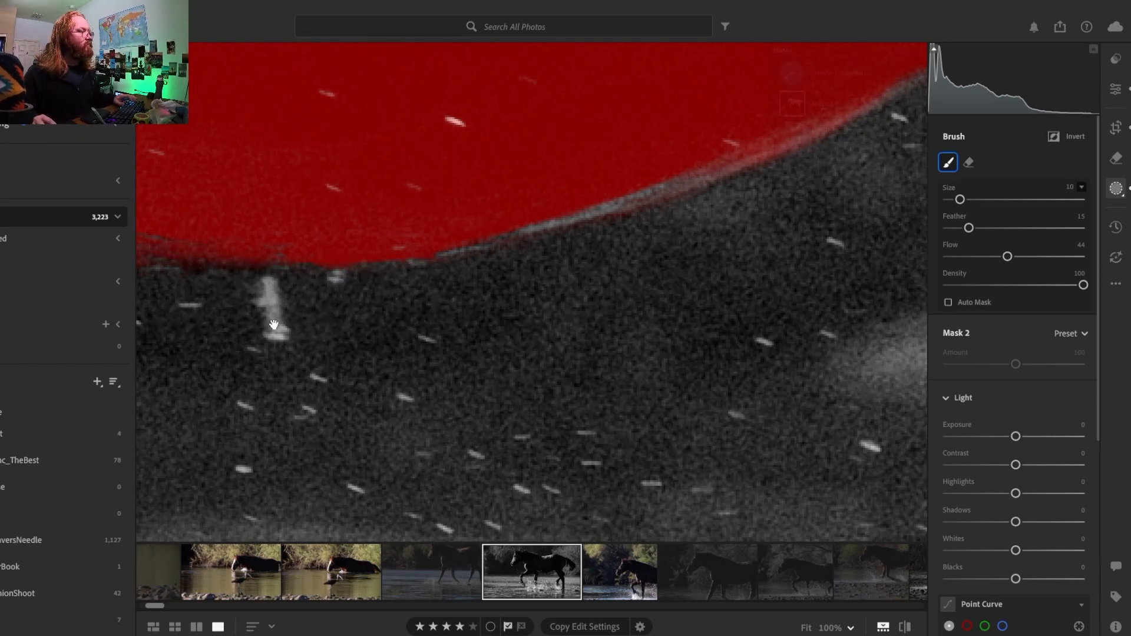
left_click_drag(273, 325, 709, 362)
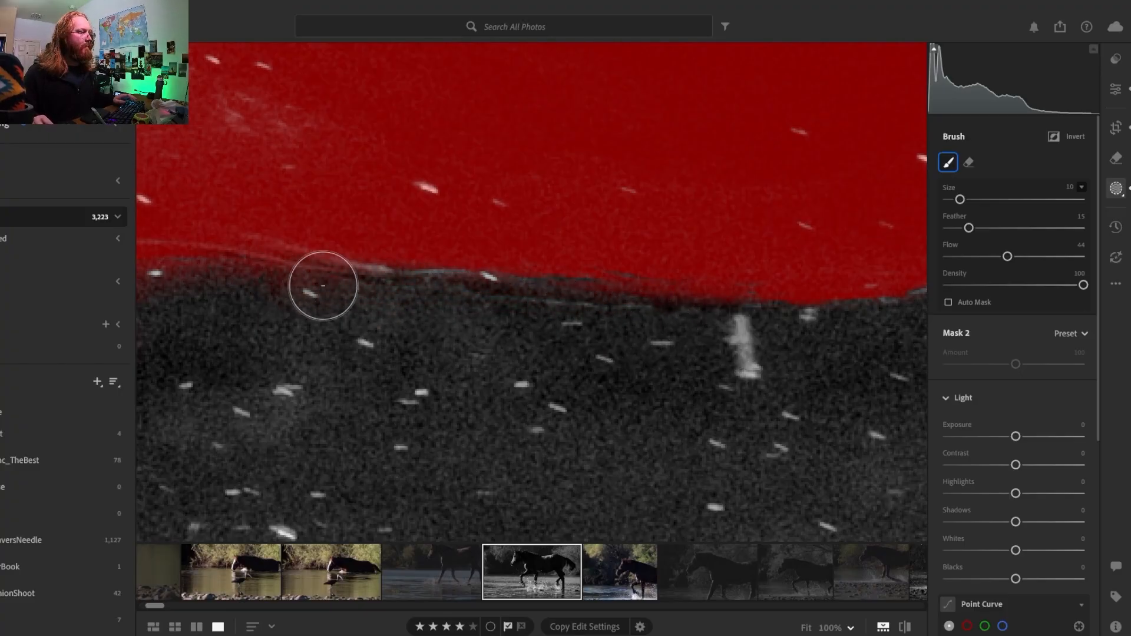
left_click_drag(332, 342, 566, 392)
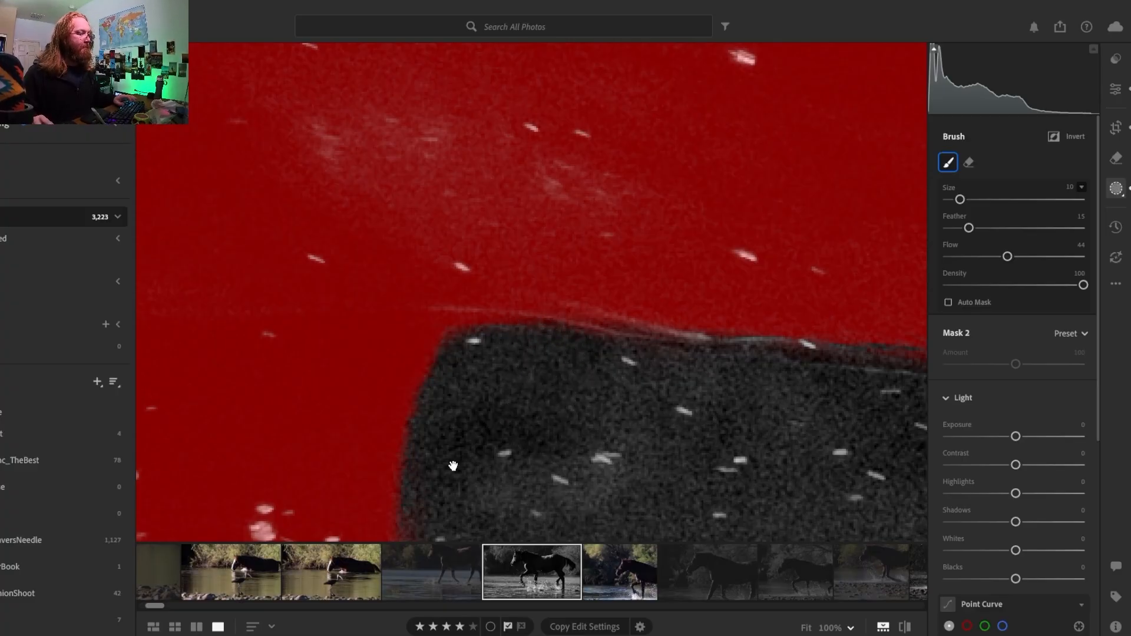
Clean the rear edge of the first front leg's mask from the belly down to the waterline
left_click_drag(453, 466, 447, 179)
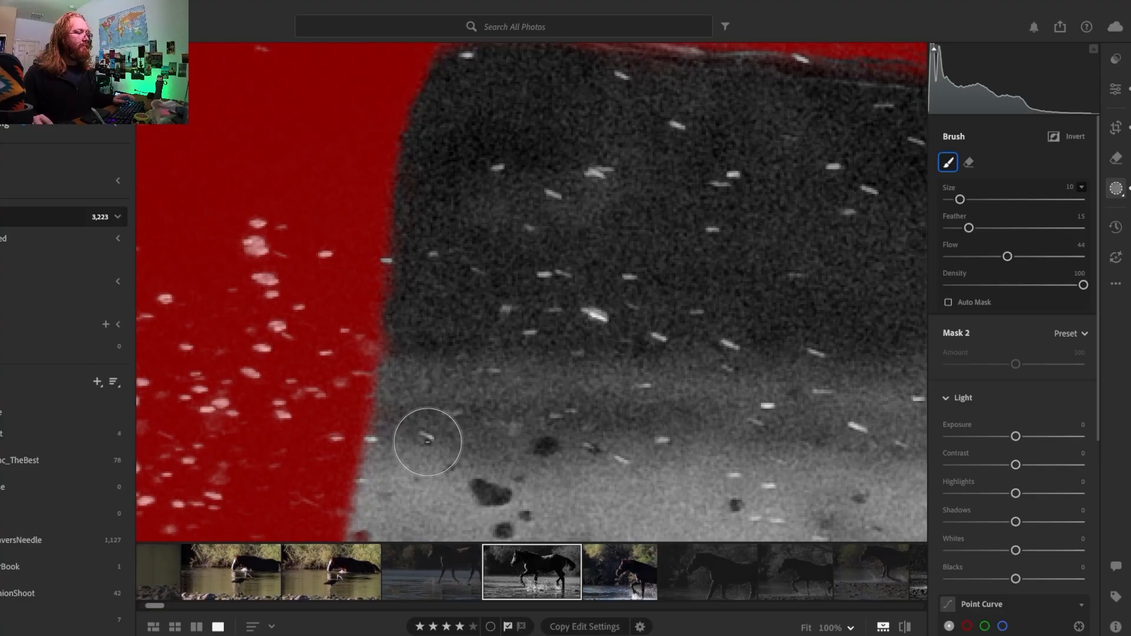
key("shift+w")
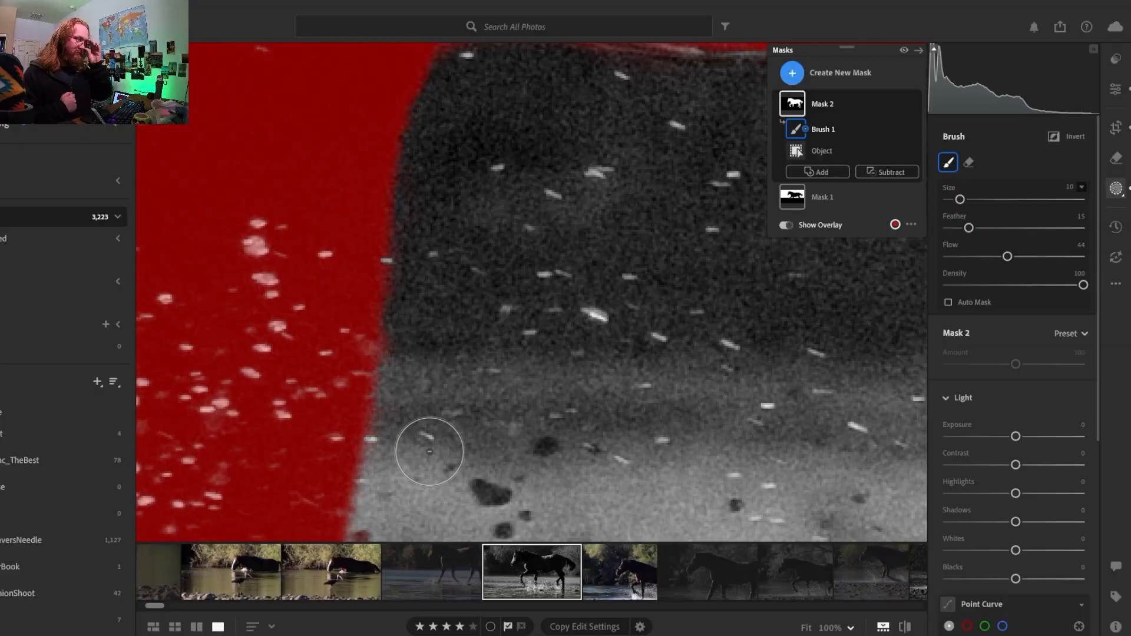
left_click_drag(444, 375, 472, 166)
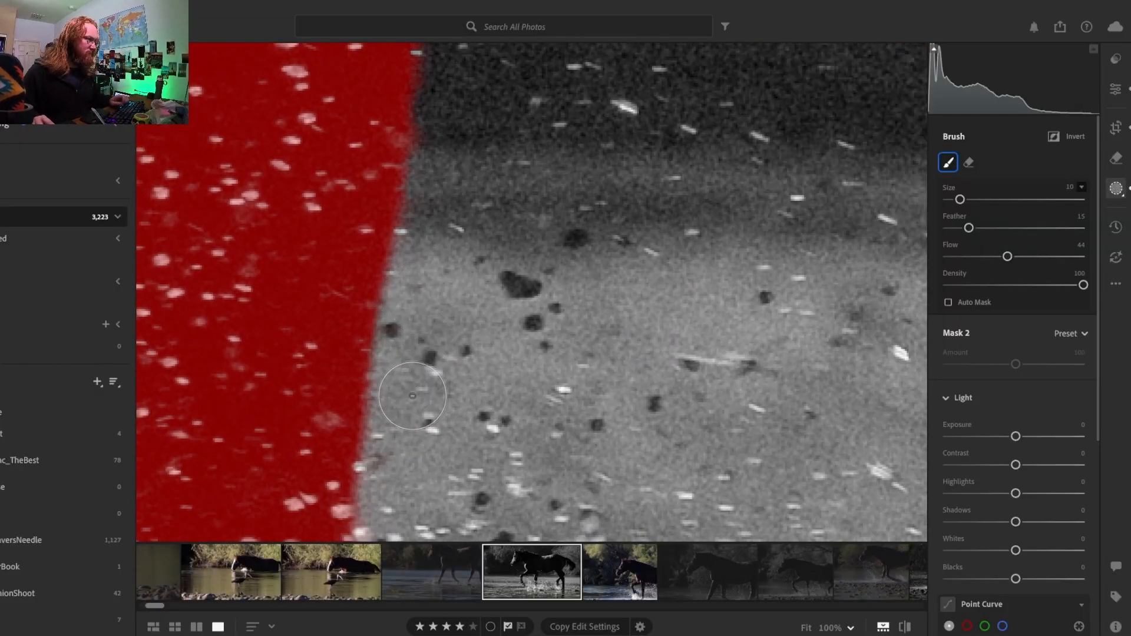
left_click_drag(407, 469, 537, 258)
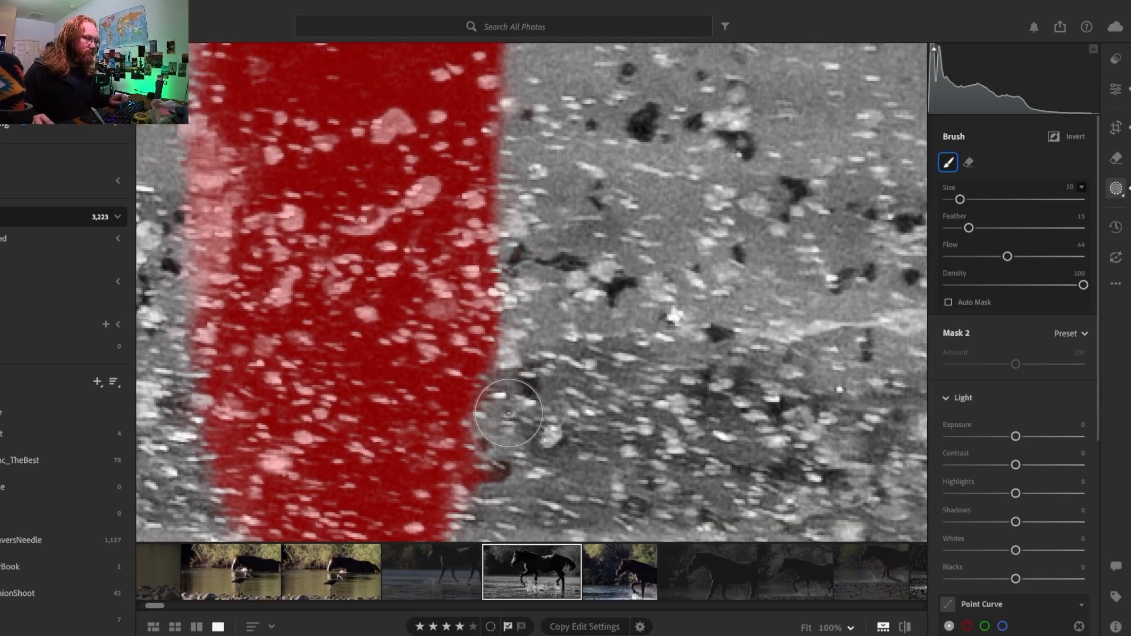
mouse_move(509, 523)
left_mouse_down()
mouse_move(649, 472)
mouse_move(731, 488)
left_mouse_up()
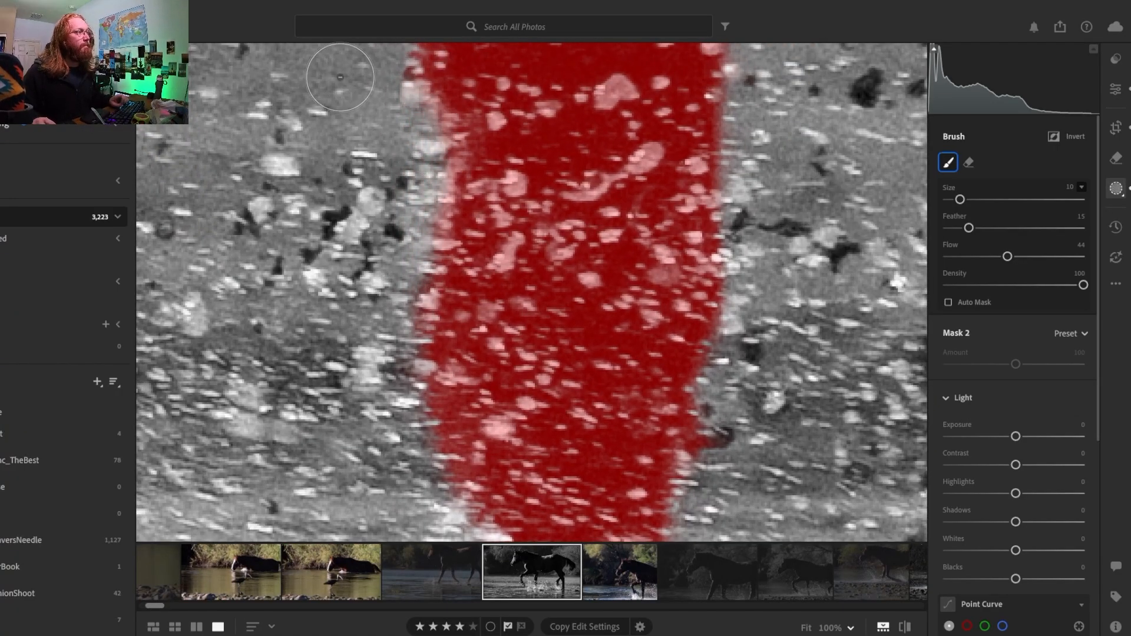
Clean the front edge of the same front leg upward and the chest underline between the front legs
left_click_drag(340, 77, 397, 445)
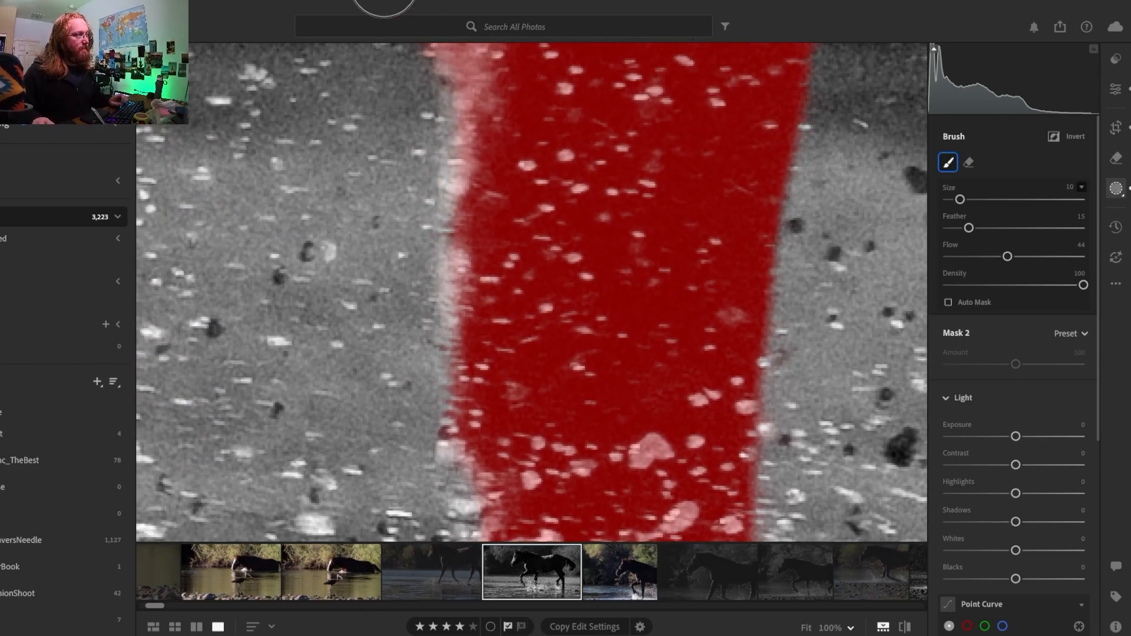
left_click_drag(379, 159, 416, 403)
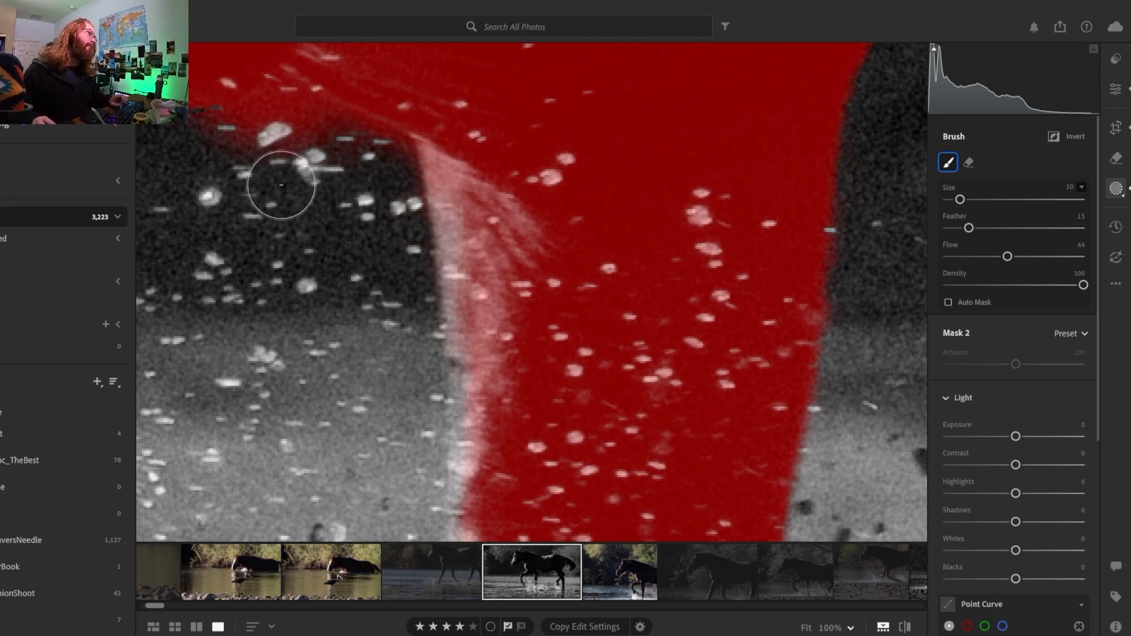
mouse_move(285, 249)
left_mouse_down()
mouse_move(360, 358)
mouse_move(601, 415)
mouse_move(619, 352)
left_mouse_up()
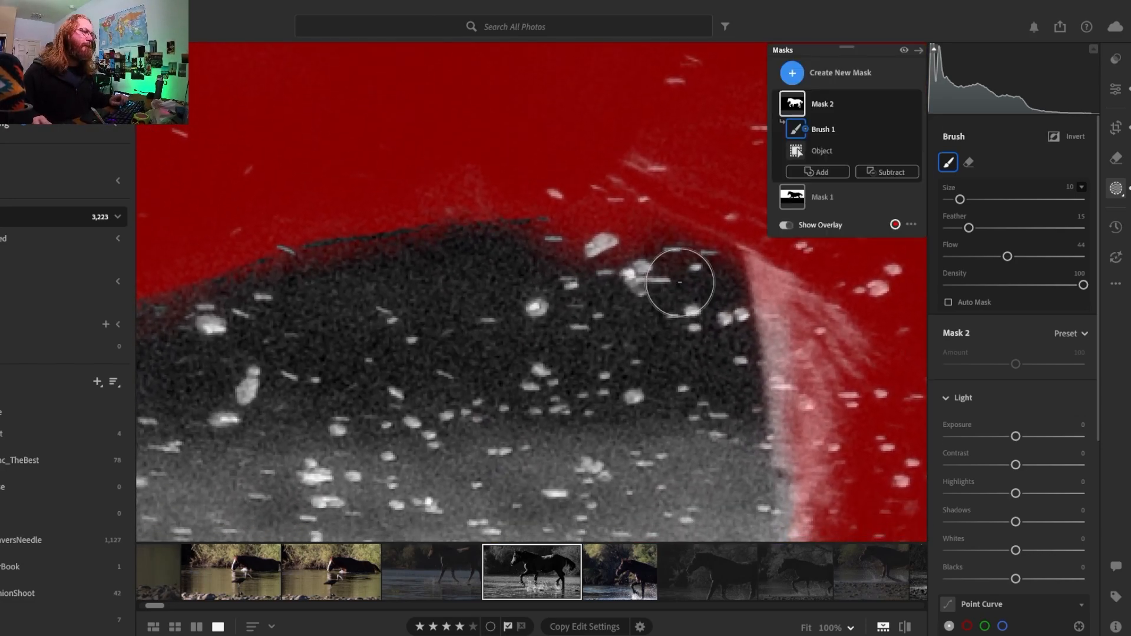
mouse_move(648, 242)
left_mouse_down()
mouse_move(580, 226)
mouse_move(674, 248)
mouse_move(723, 282)
mouse_move(593, 221)
mouse_move(388, 262)
mouse_move(561, 263)
mouse_move(600, 275)
mouse_move(523, 246)
mouse_move(275, 291)
left_mouse_up()
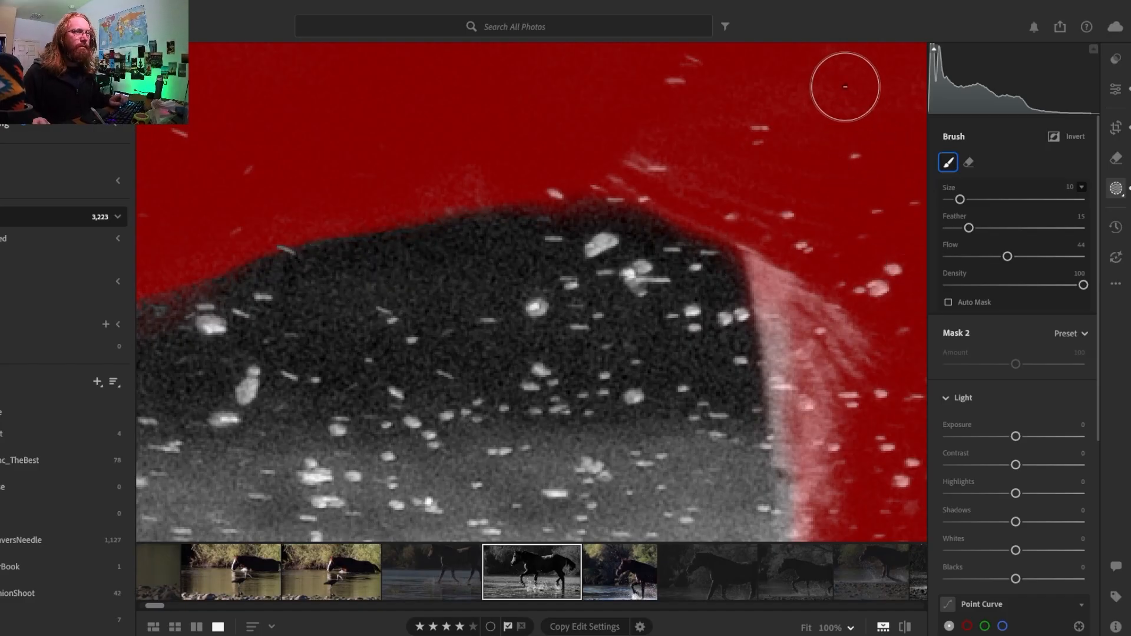
Toggle the mask overlay off and on, selecting Mask 2 as a whole to check its display
left_click(786, 225)
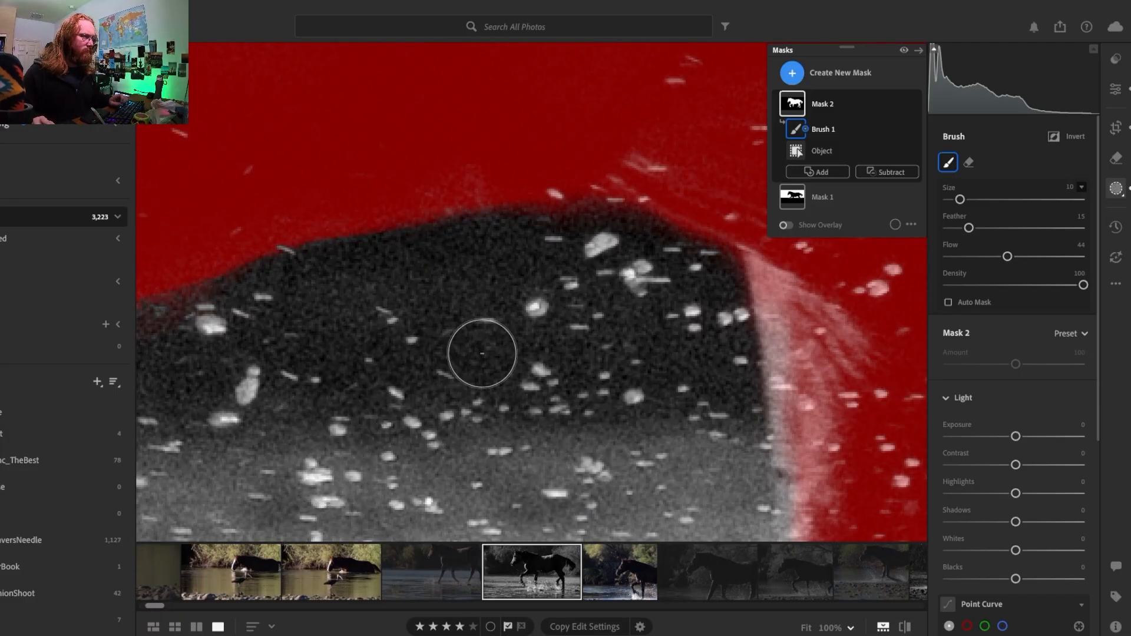
left_click_drag(430, 341, 551, 278)
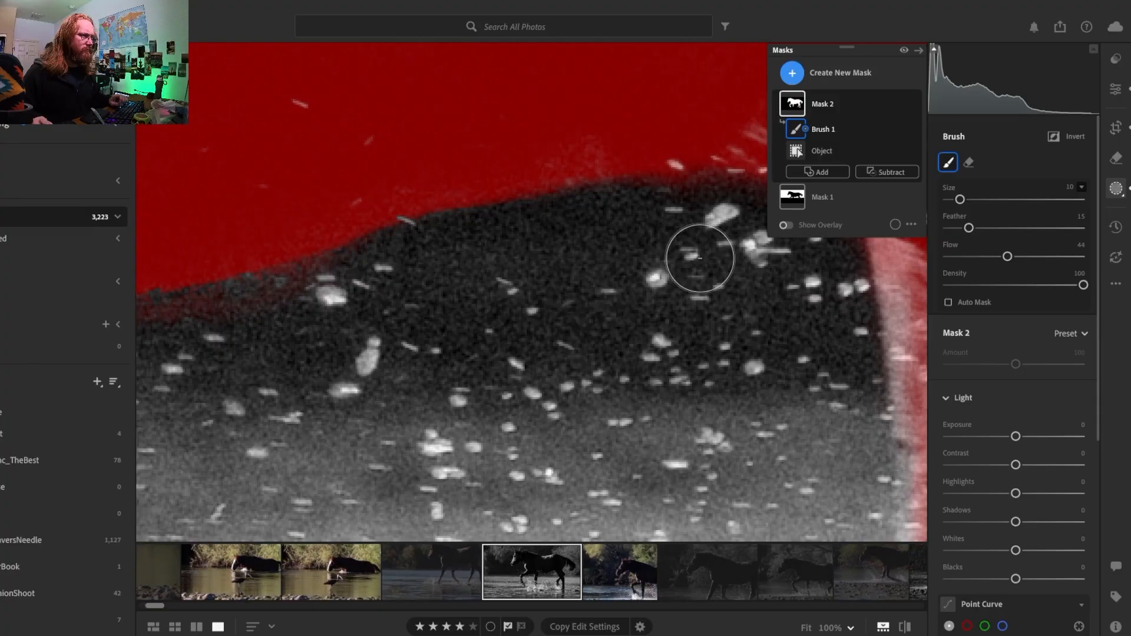
left_click(790, 108)
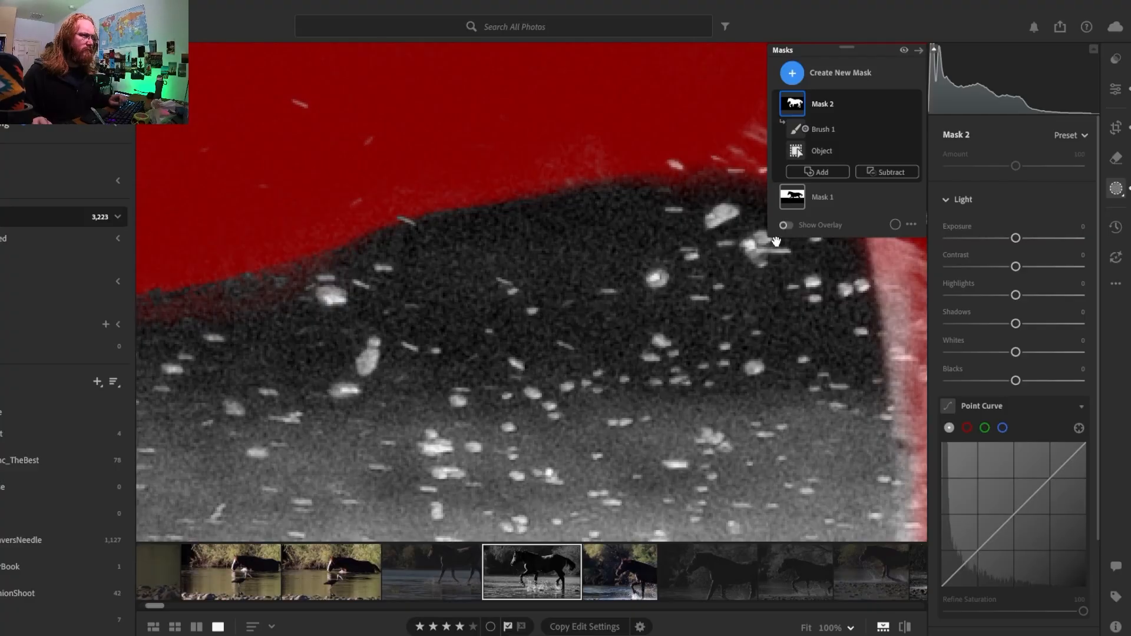
left_click(787, 226)
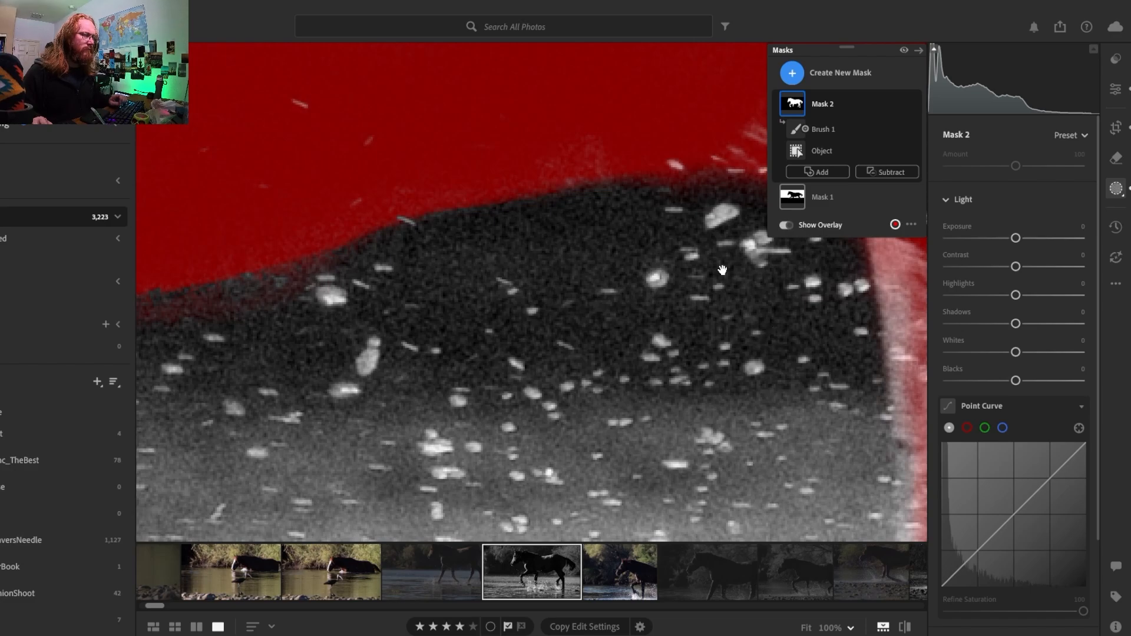
left_click(789, 225)
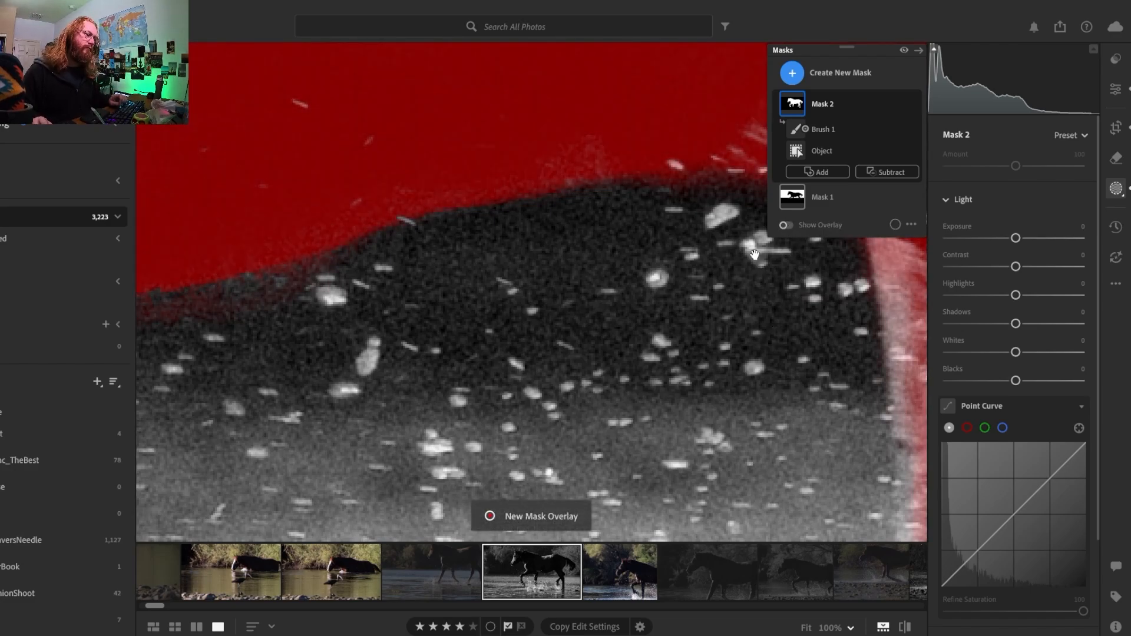
left_click(785, 225)
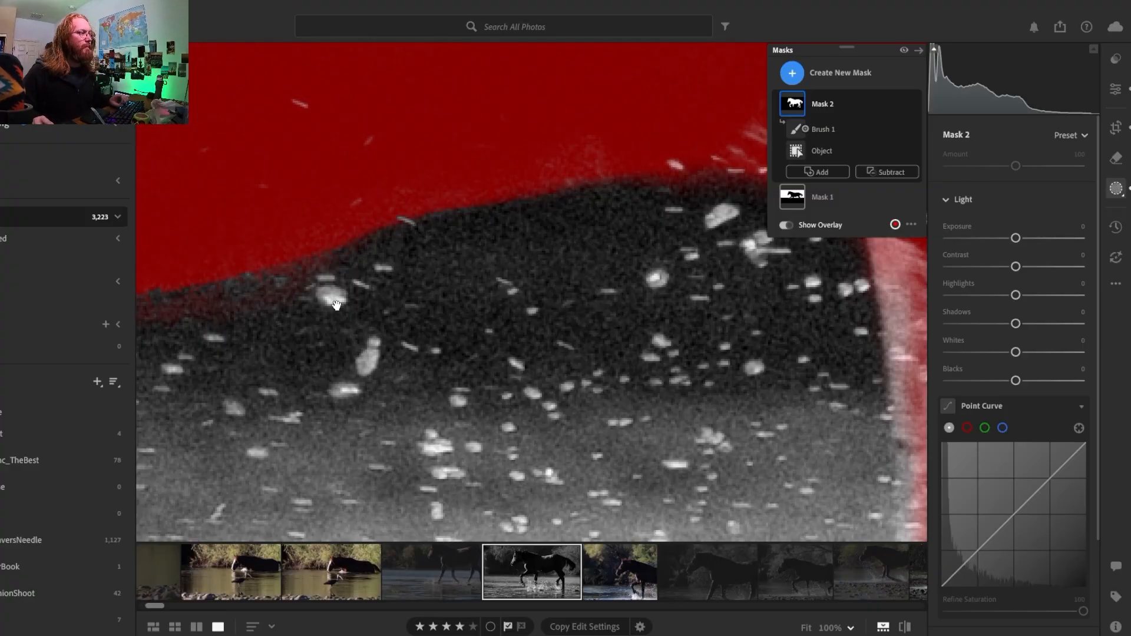
Reselect Brush 1 and clear background spill from the chest underline forward to the raised front leg and down that leg's rear edge
left_click(828, 128)
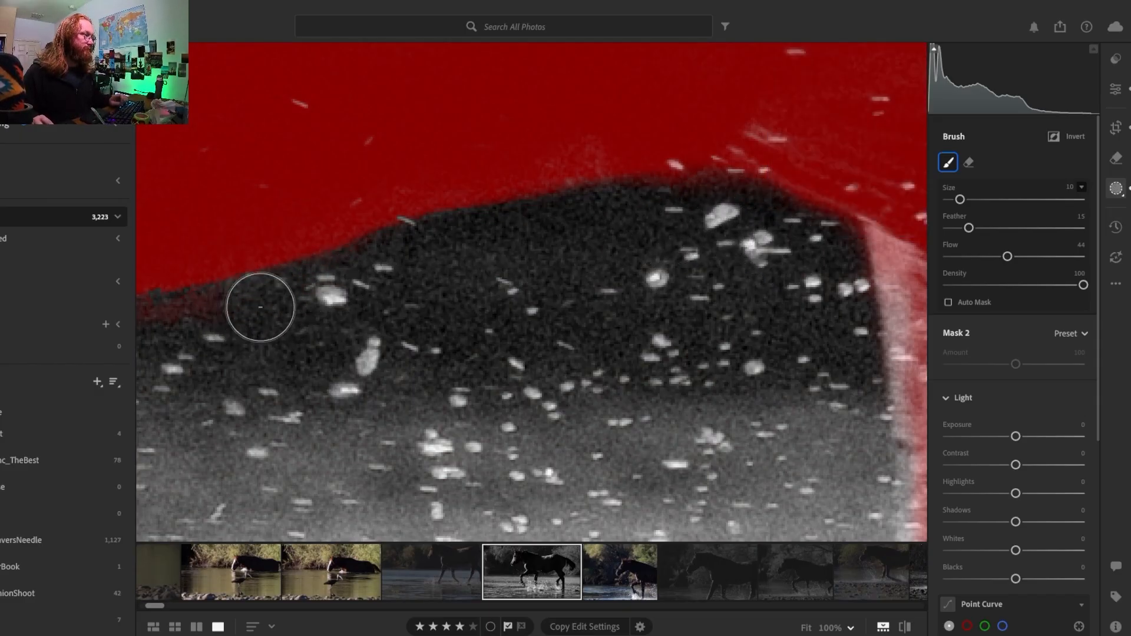
left_click_drag(233, 352, 645, 232)
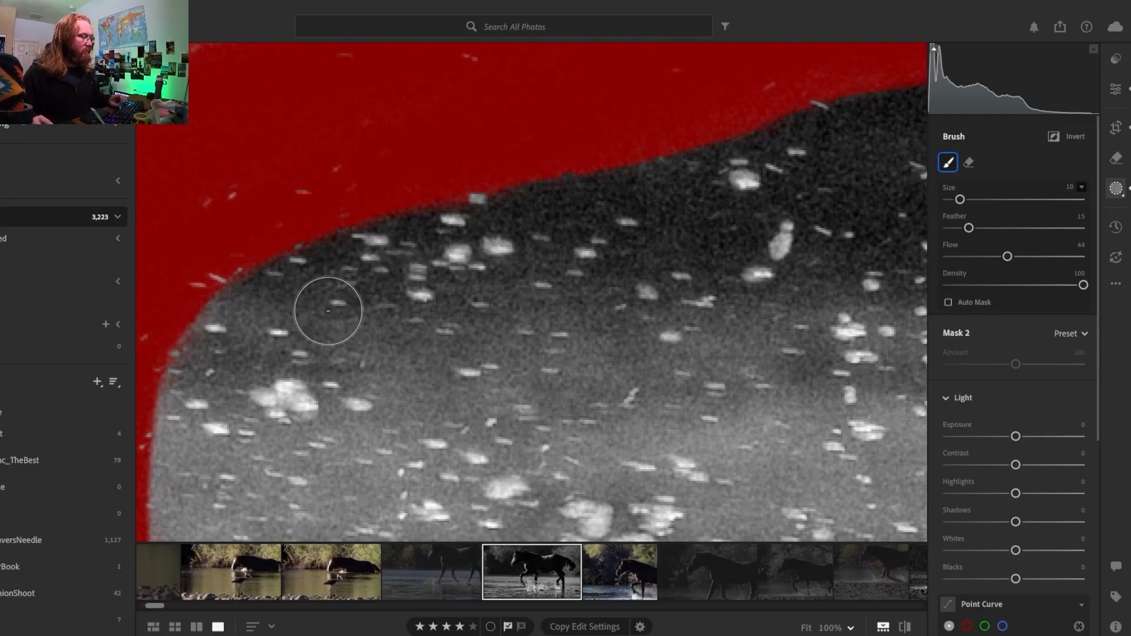
left_click_drag(280, 391, 467, 171)
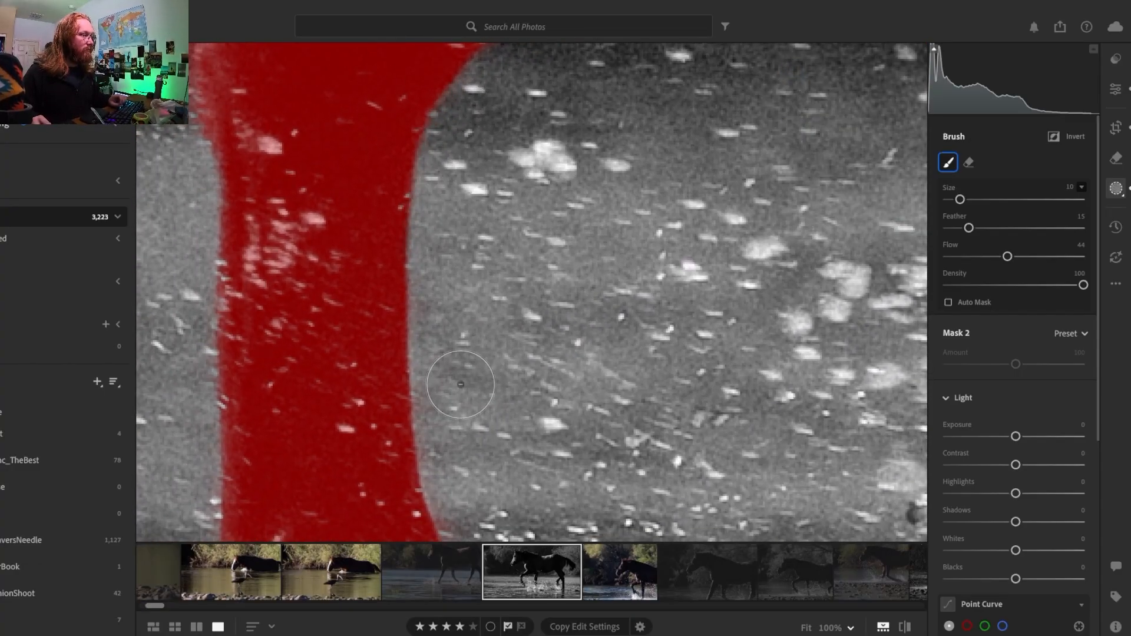
left_click_drag(452, 338, 428, 113)
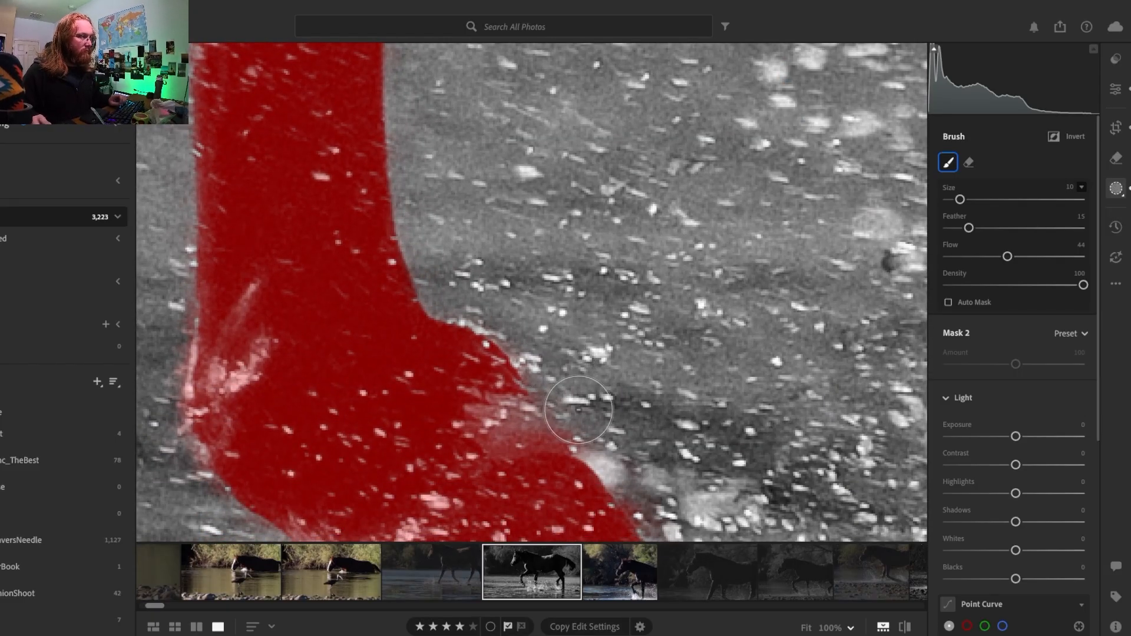
Reduce the brush size to 4 and clean the notch behind the raised front leg's fetlock and the rear edge of its hoof
key("bracketleft")
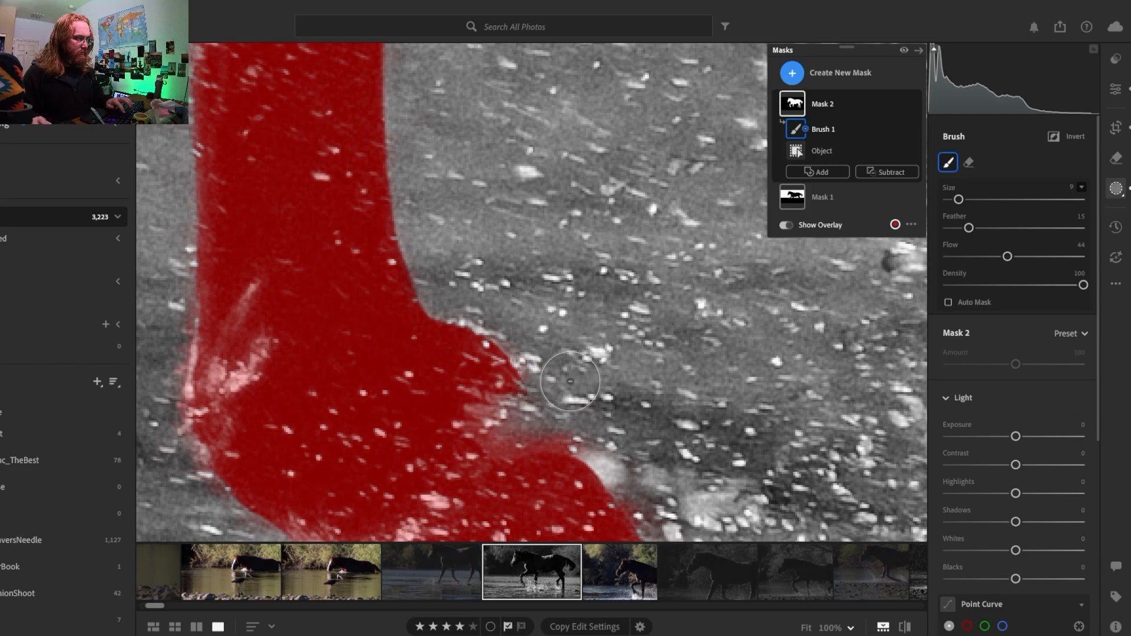
key("bracketleft")
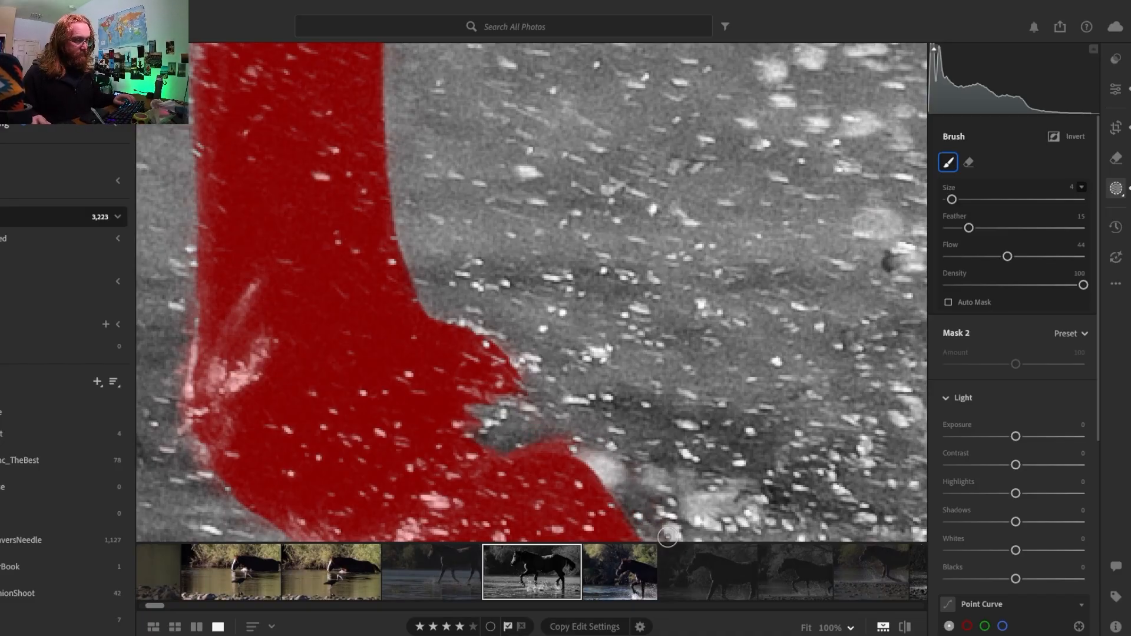
mouse_move(654, 512)
left_mouse_down()
mouse_move(492, 155)
mouse_move(509, 230)
left_mouse_up()
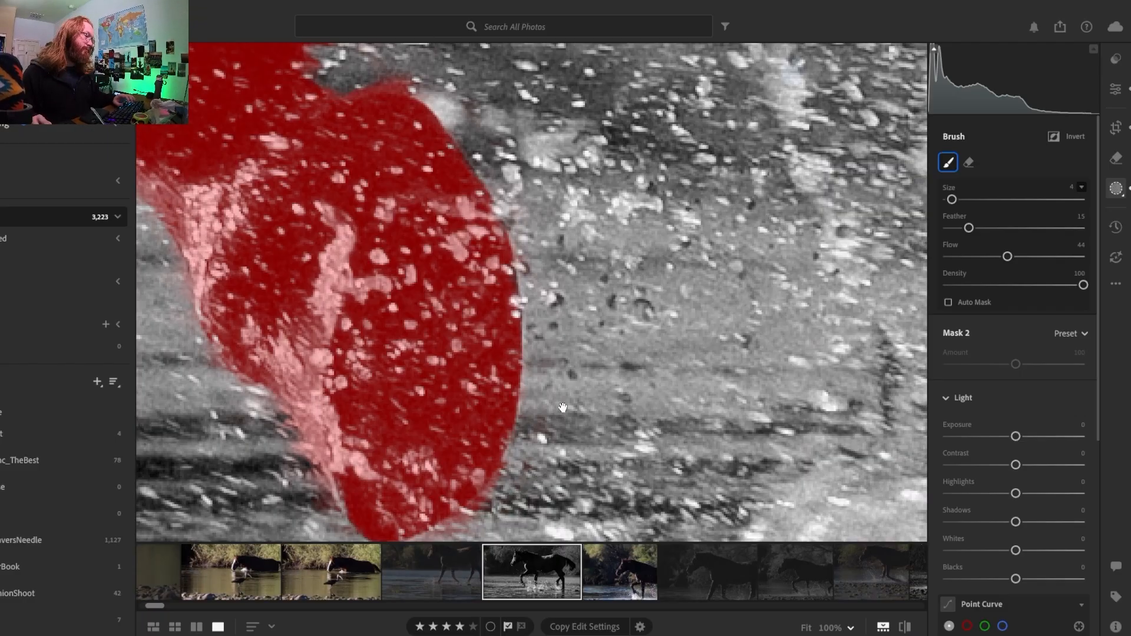
mouse_move(538, 482)
left_mouse_down()
mouse_move(613, 363)
mouse_move(617, 240)
mouse_move(573, 259)
left_mouse_up()
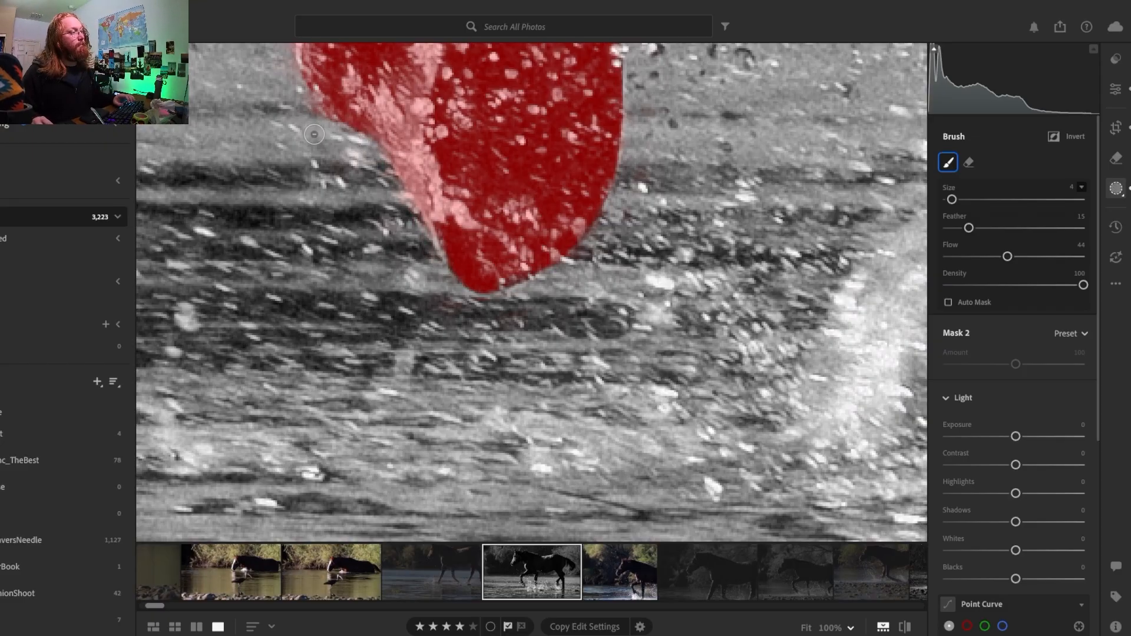
Clean the mask along the front edge of the raised hoof, fetlock and lower leg, up to the knee
left_click_drag(314, 135, 500, 474)
mouse_move(494, 442)
left_mouse_down()
mouse_move(456, 312)
mouse_move(469, 340)
mouse_move(426, 254)
mouse_move(331, 176)
mouse_move(311, 138)
mouse_move(299, 111)
mouse_move(304, 57)
left_mouse_up()
left_click_drag(272, 159, 345, 373)
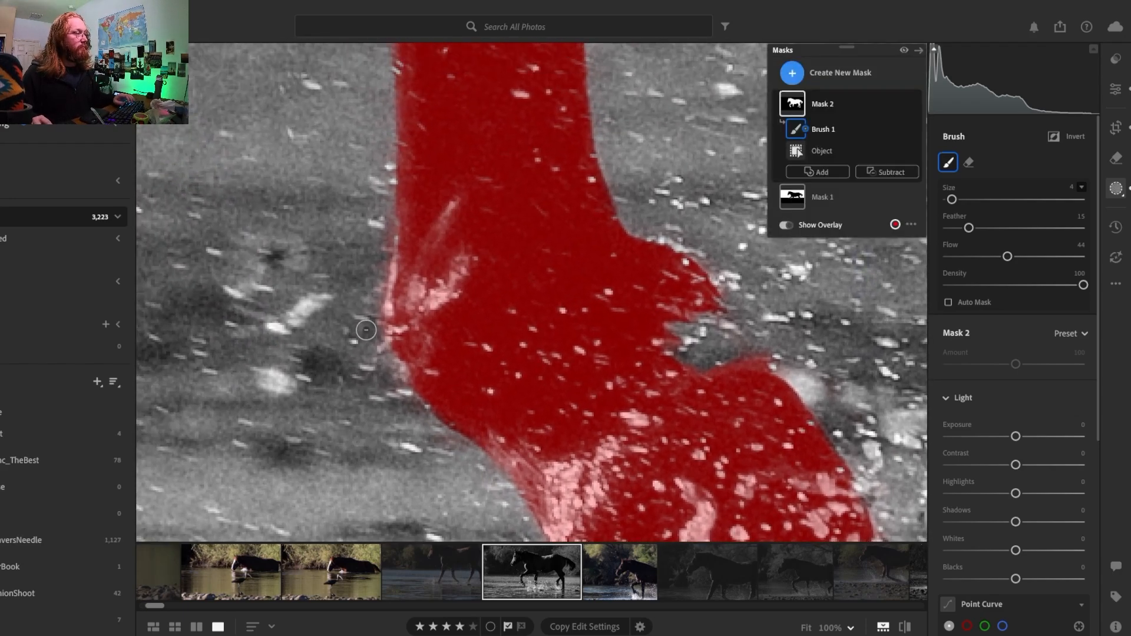
mouse_move(366, 330)
left_mouse_down()
mouse_move(387, 244)
mouse_move(388, 169)
mouse_move(369, 112)
left_mouse_up()
left_click_drag(346, 303, 360, 435)
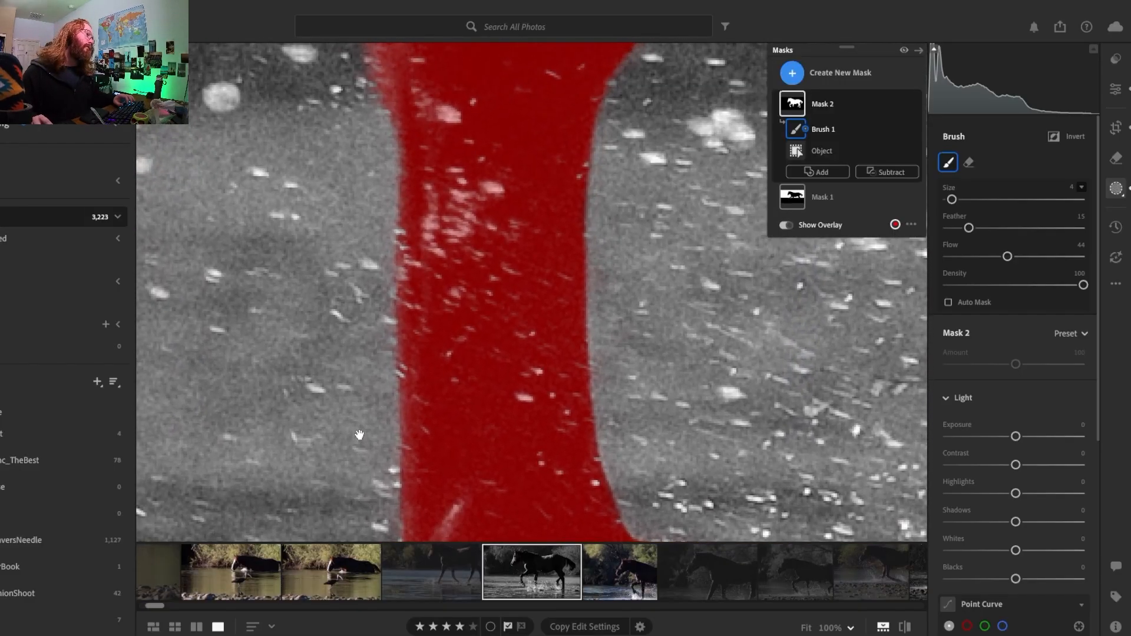
mouse_move(353, 375)
left_mouse_down()
mouse_move(389, 318)
mouse_move(389, 266)
mouse_move(384, 124)
mouse_move(352, 58)
mouse_move(337, 136)
mouse_move(387, 414)
left_mouse_up()
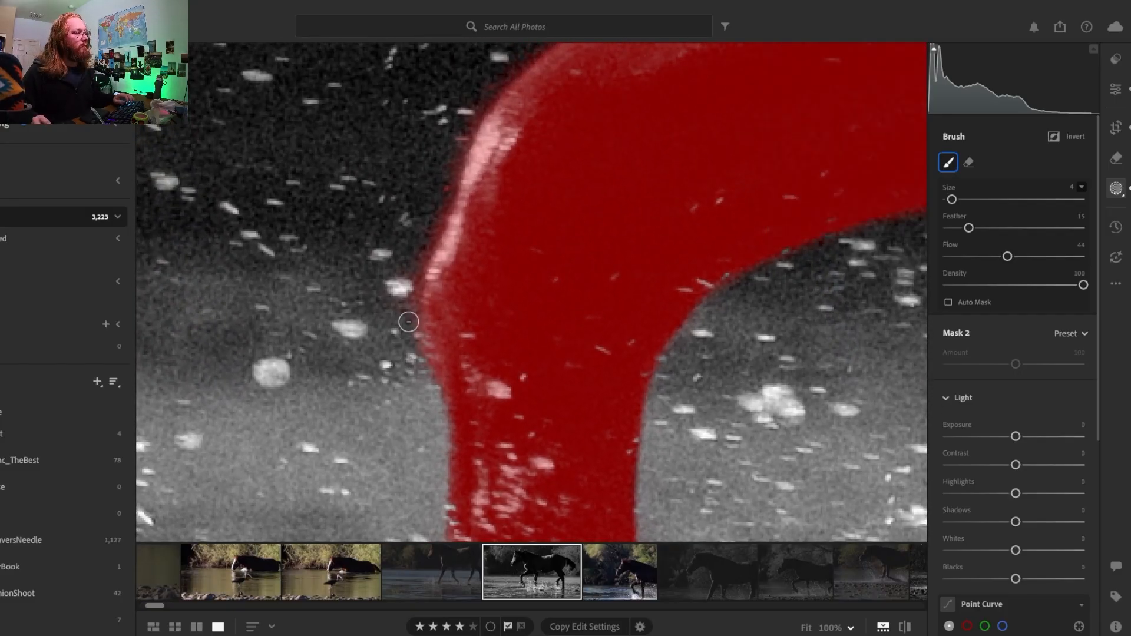
Brush background spill off the front of the raised leg's knee and along the forearm's upper edge to the chest
mouse_move(408, 322)
left_mouse_down()
mouse_move(419, 262)
mouse_move(478, 115)
mouse_move(396, 332)
left_mouse_up()
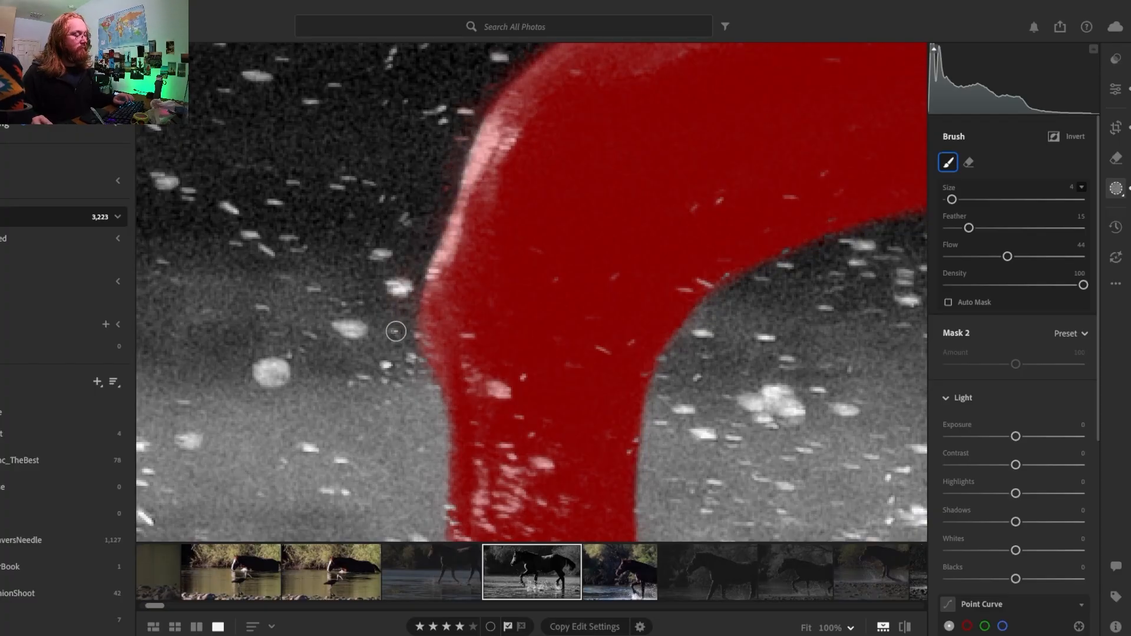
left_click_drag(425, 228, 384, 278)
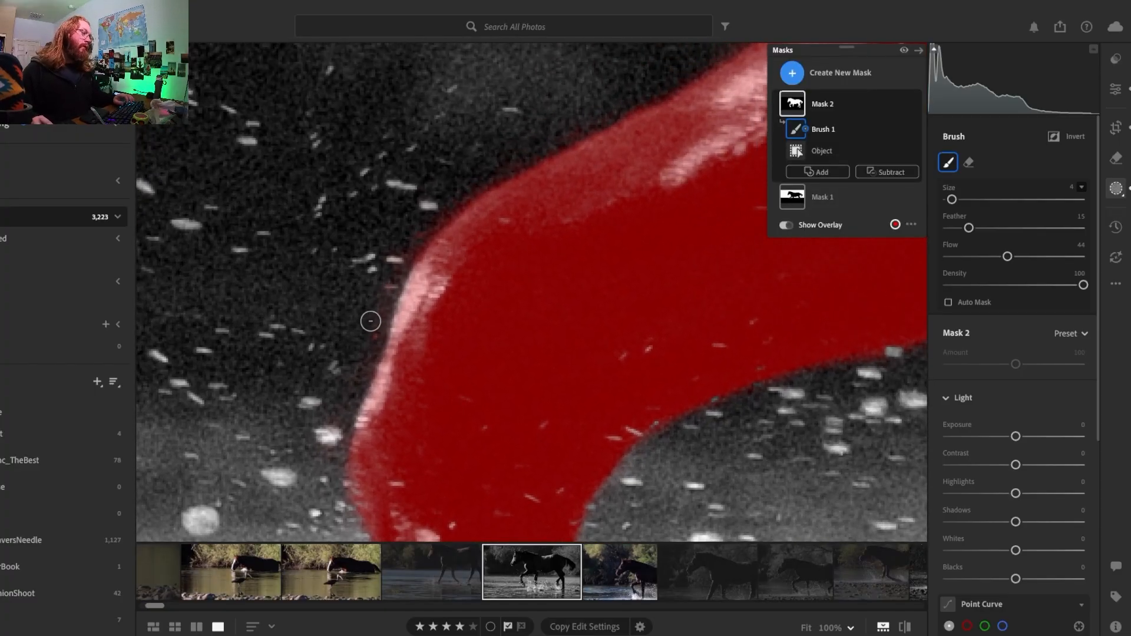
mouse_move(370, 321)
left_mouse_down()
mouse_move(368, 357)
mouse_move(399, 259)
mouse_move(389, 304)
mouse_move(424, 232)
mouse_move(403, 254)
mouse_move(447, 202)
mouse_move(522, 158)
mouse_move(429, 226)
mouse_move(673, 81)
mouse_move(434, 208)
left_mouse_up()
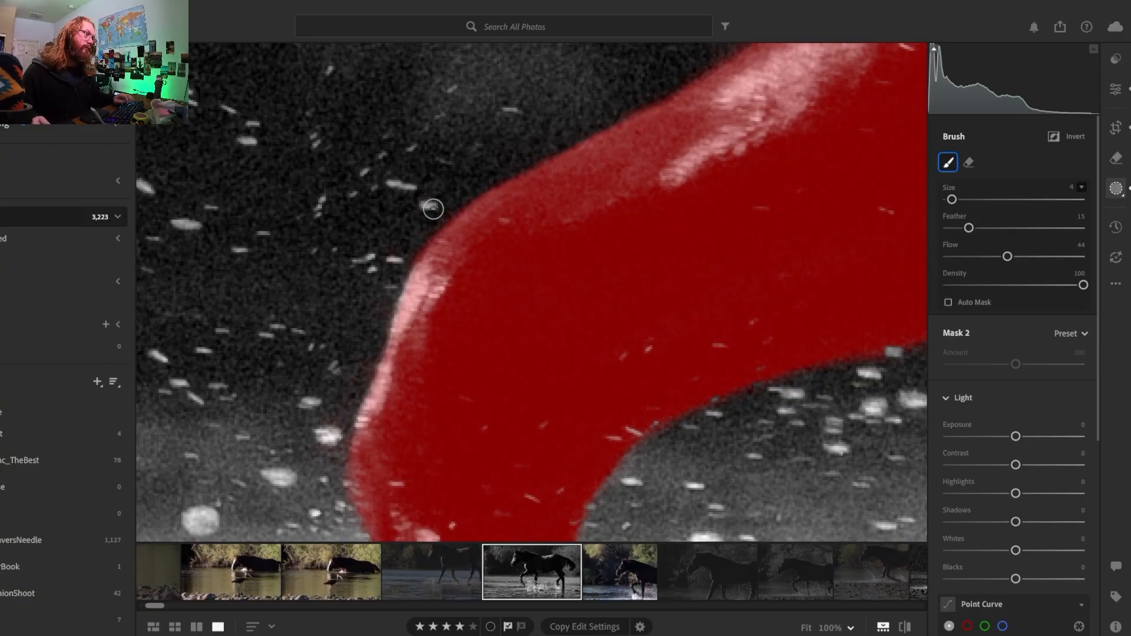
left_click_drag(586, 94, 394, 291)
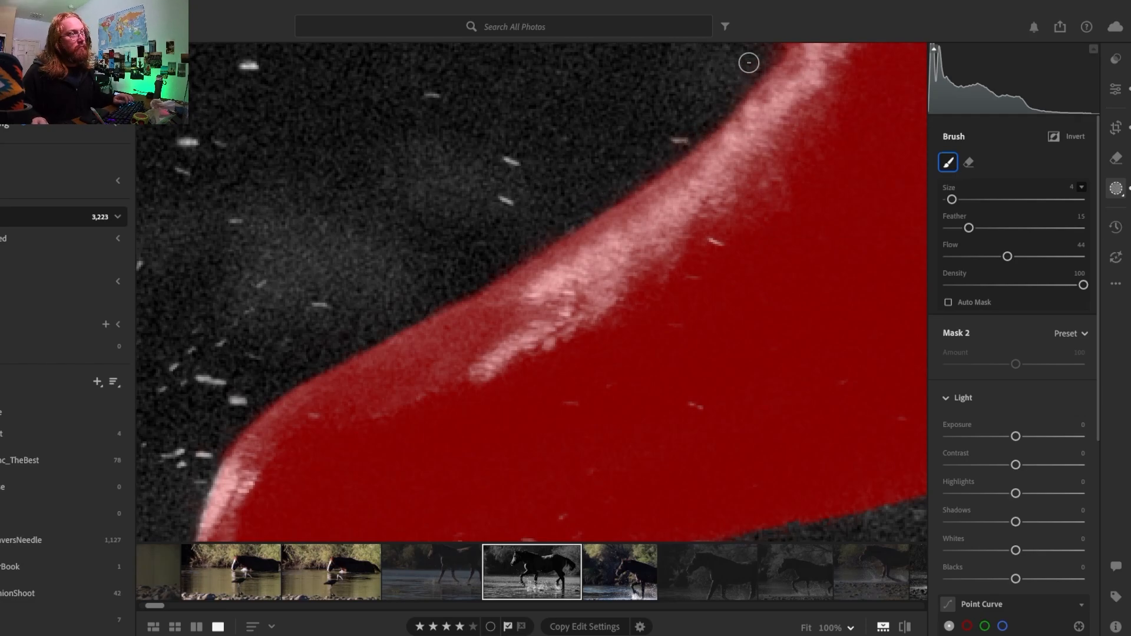
mouse_move(747, 61)
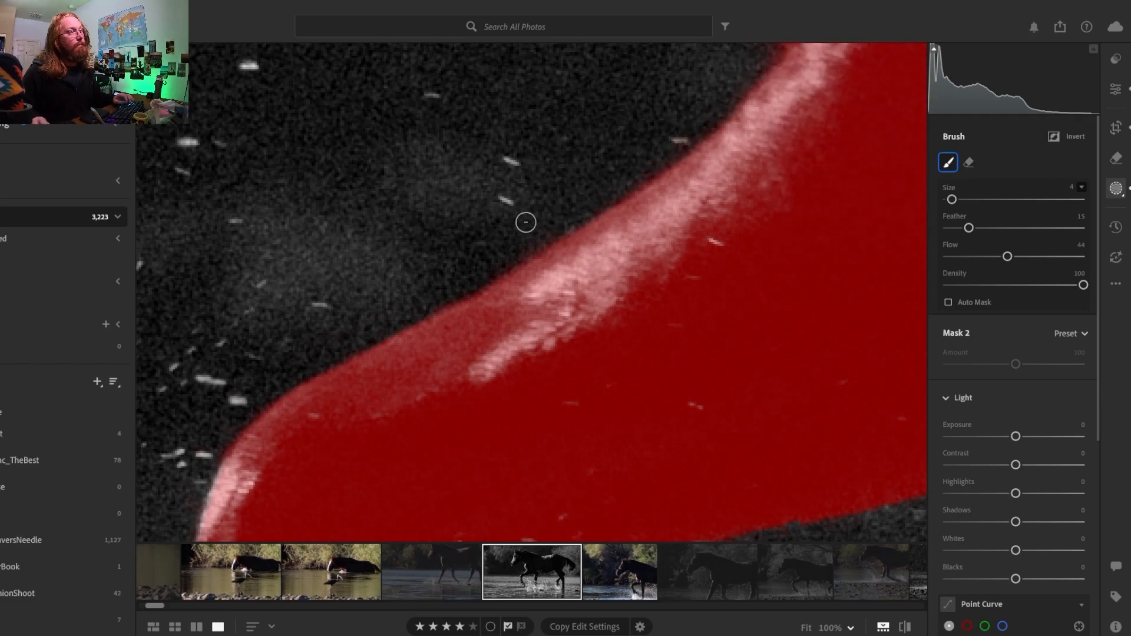
mouse_move(719, 76)
left_mouse_down()
mouse_move(523, 273)
mouse_move(568, 252)
left_mouse_up()
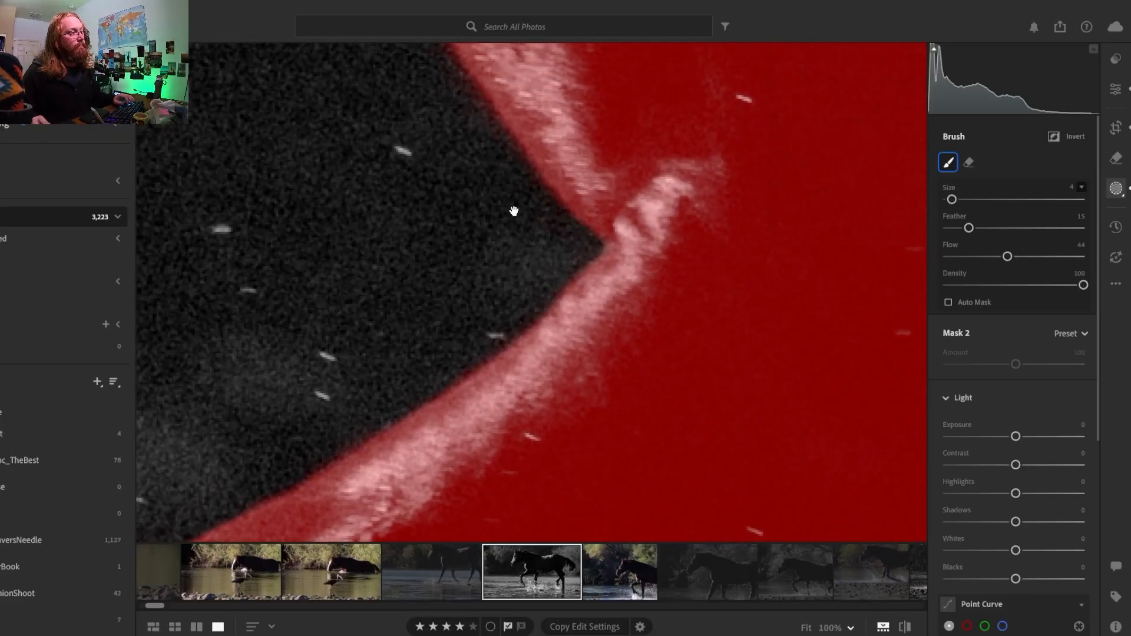
Follow the mask edge along the chest, neck and jaw, and trim the background spill around the horse's chin and muzzle
left_click_drag(487, 212, 570, 442)
left_click_drag(480, 161, 503, 420)
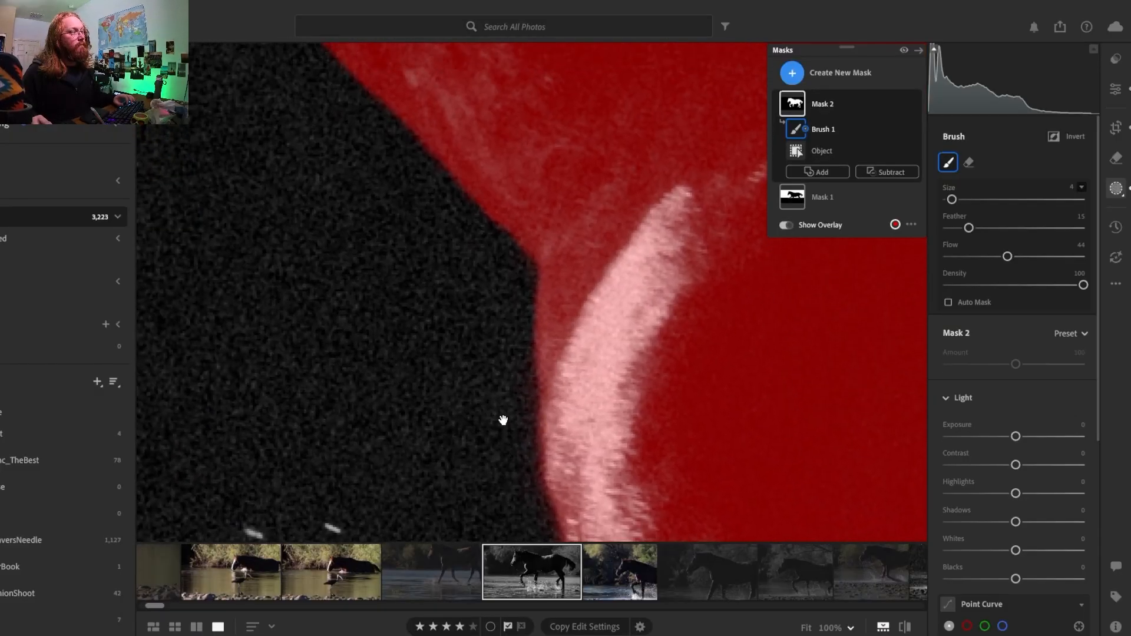
left_click_drag(426, 198, 540, 426)
left_click_drag(349, 275, 689, 198)
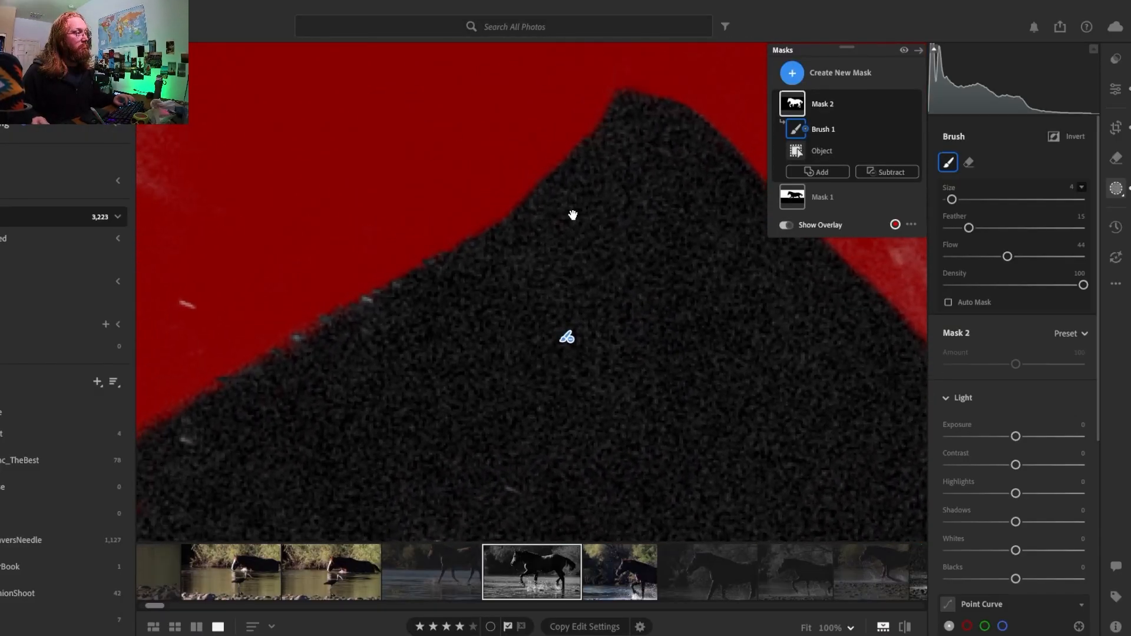
left_click_drag(372, 334, 672, 139)
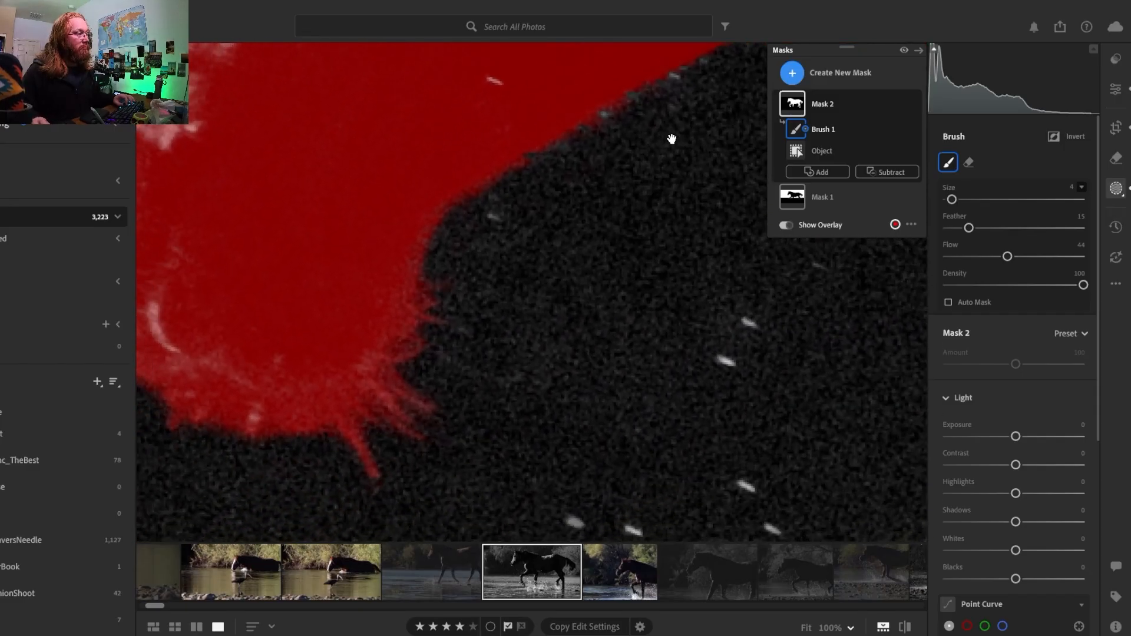
key("shift+w")
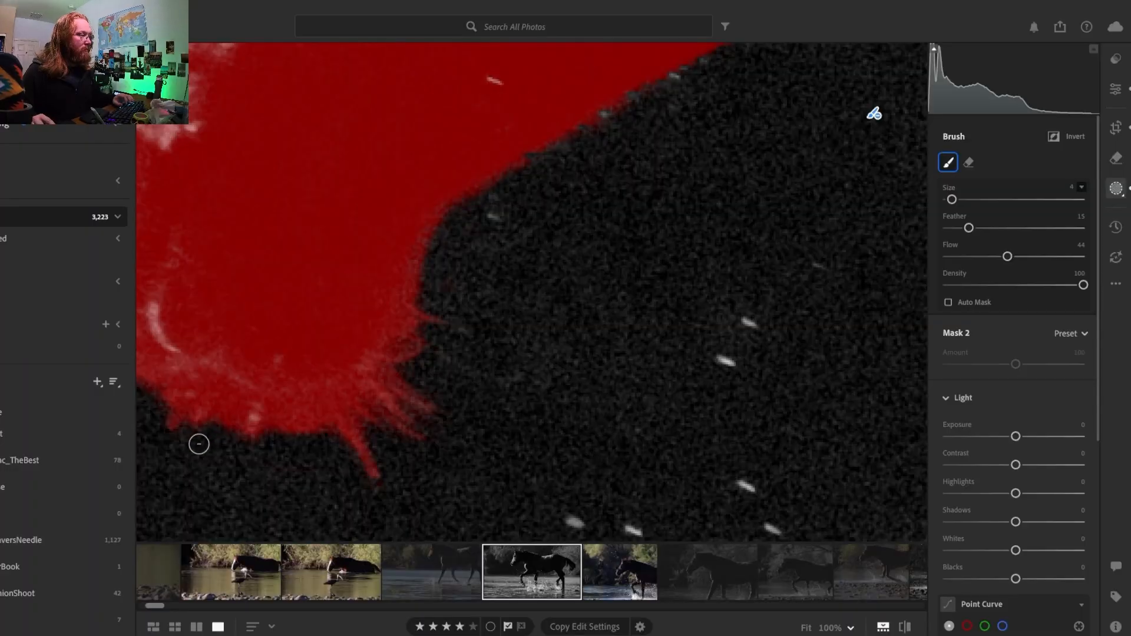
left_click_drag(204, 468, 507, 443)
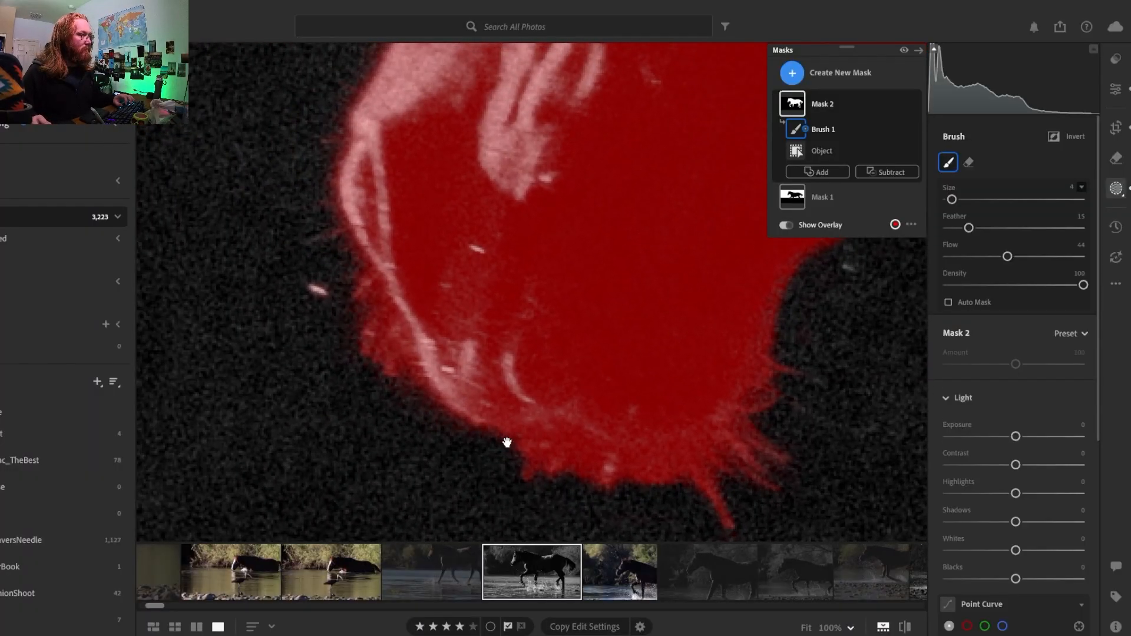
left_click(427, 273)
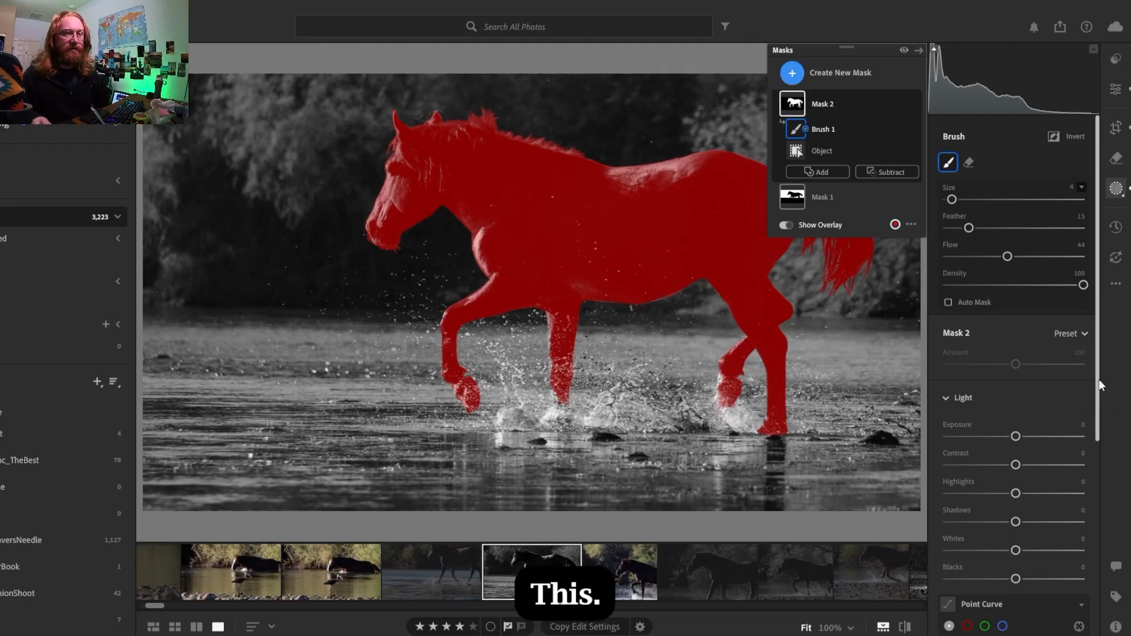
Hide the mask overlay and add a highlight point and a shadow point to the point curve of Mask 2
left_click_drag(1099, 379, 1078, 539)
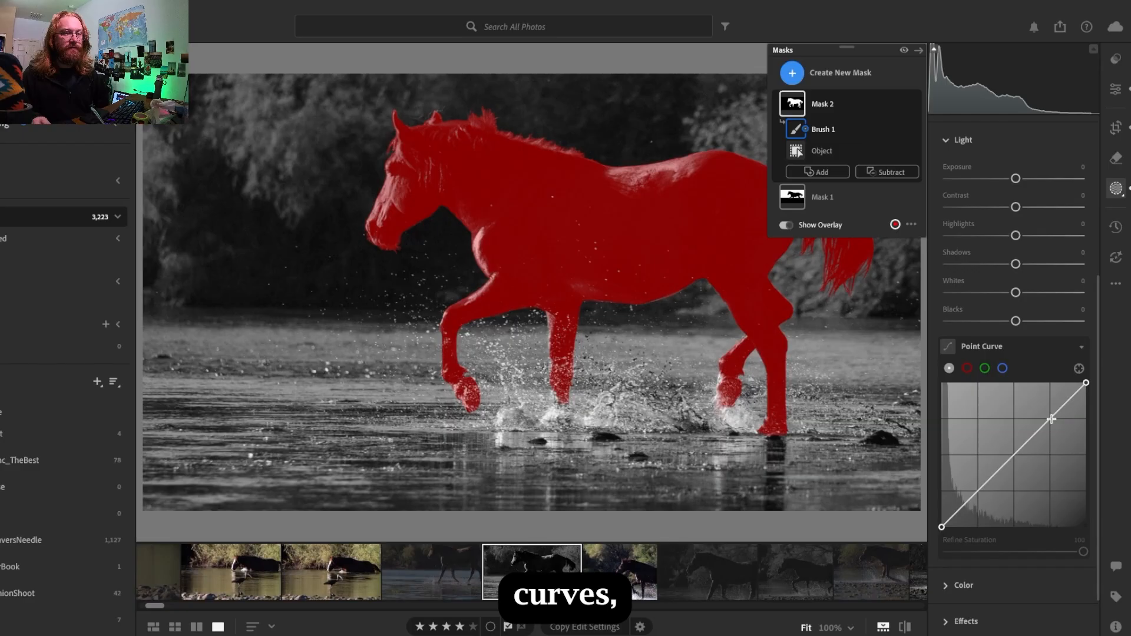
left_click_drag(1052, 419, 1051, 421)
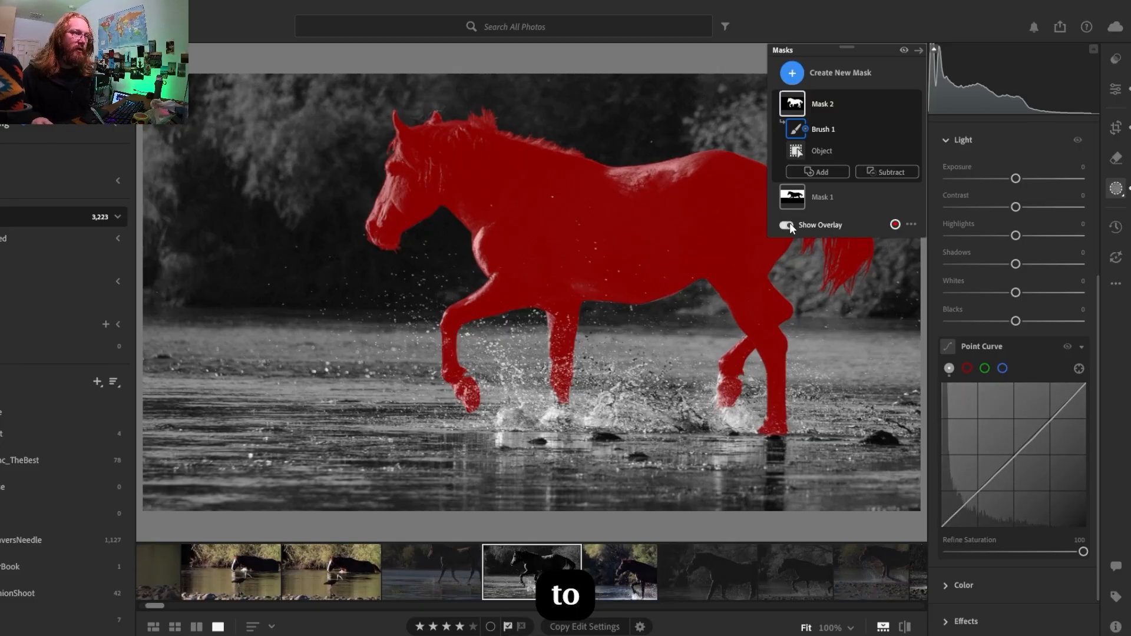
left_click(787, 225)
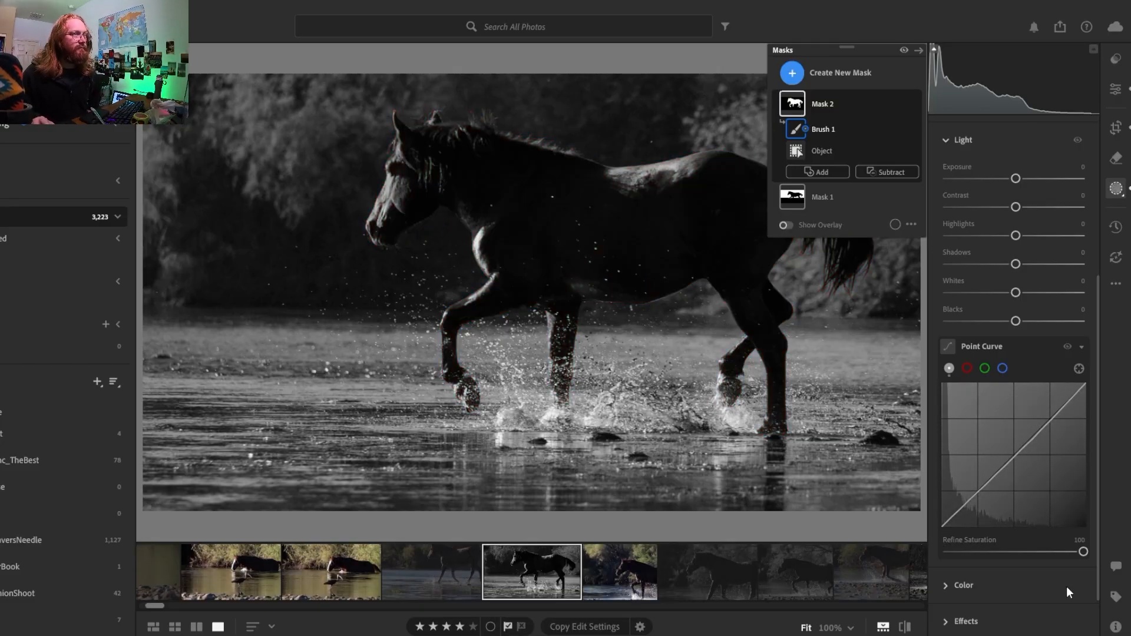
left_click(857, 107)
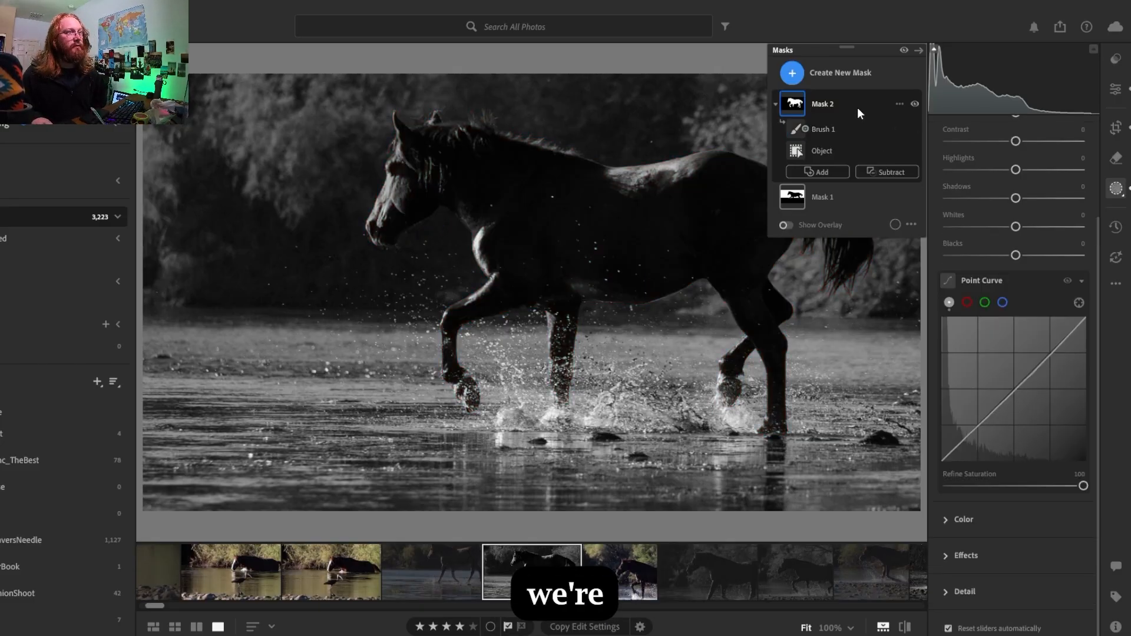
mouse_move(1006, 416)
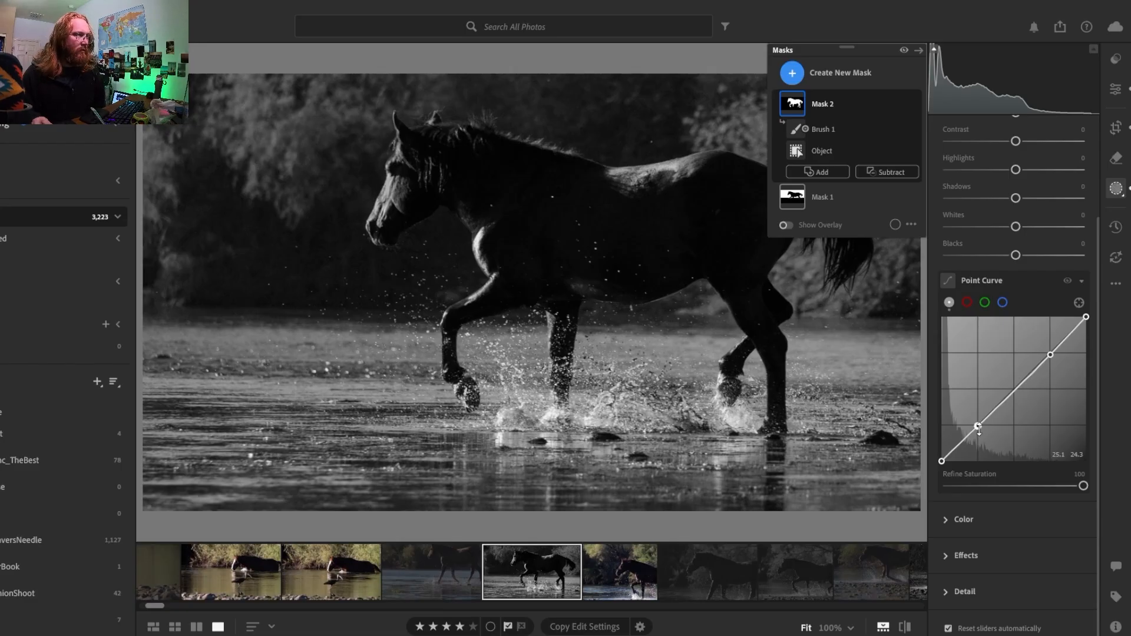
left_click_drag(980, 429, 977, 424)
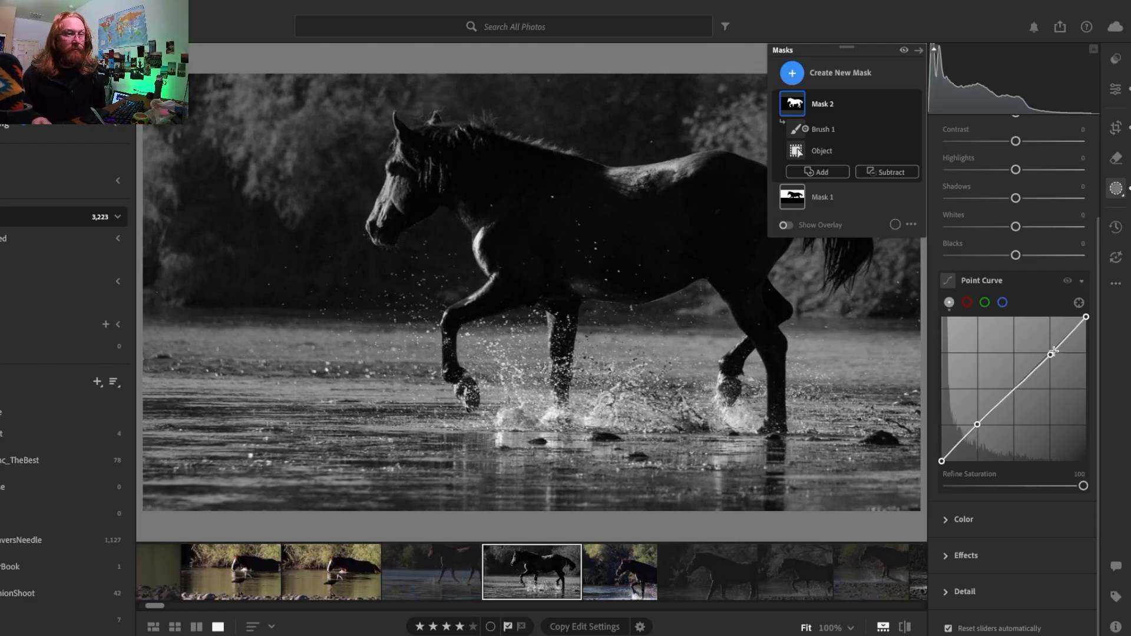
Lower the point curve's white endpoint to an output of 84.7 and pull its highlight point slightly below the diagonal
left_click_drag(1086, 317, 1063, 366)
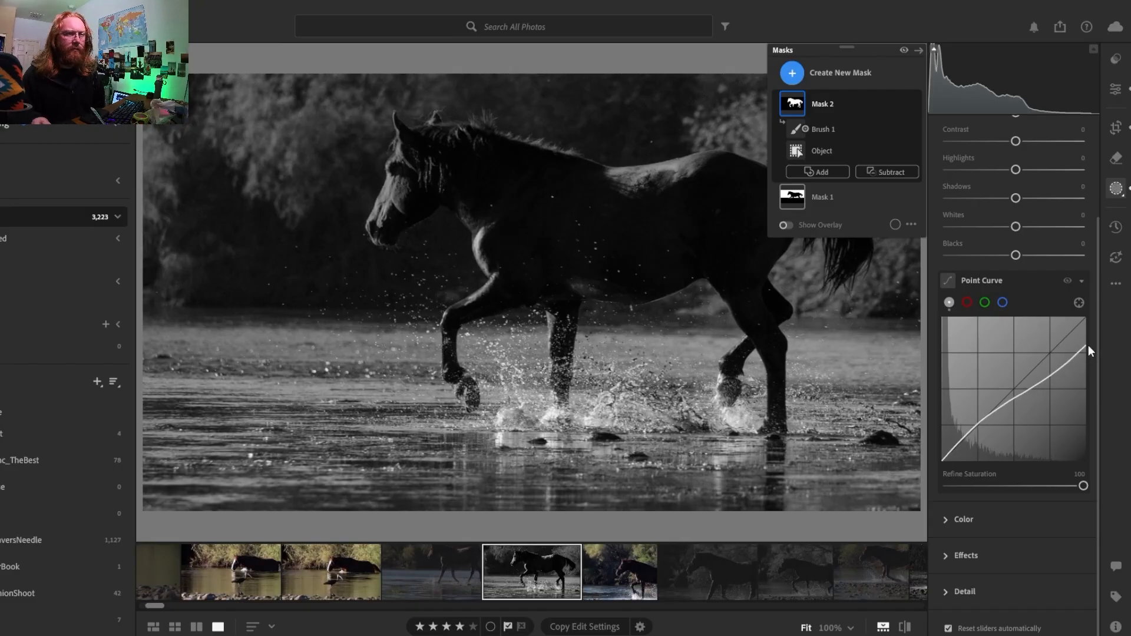
left_click_drag(1084, 346, 1066, 362)
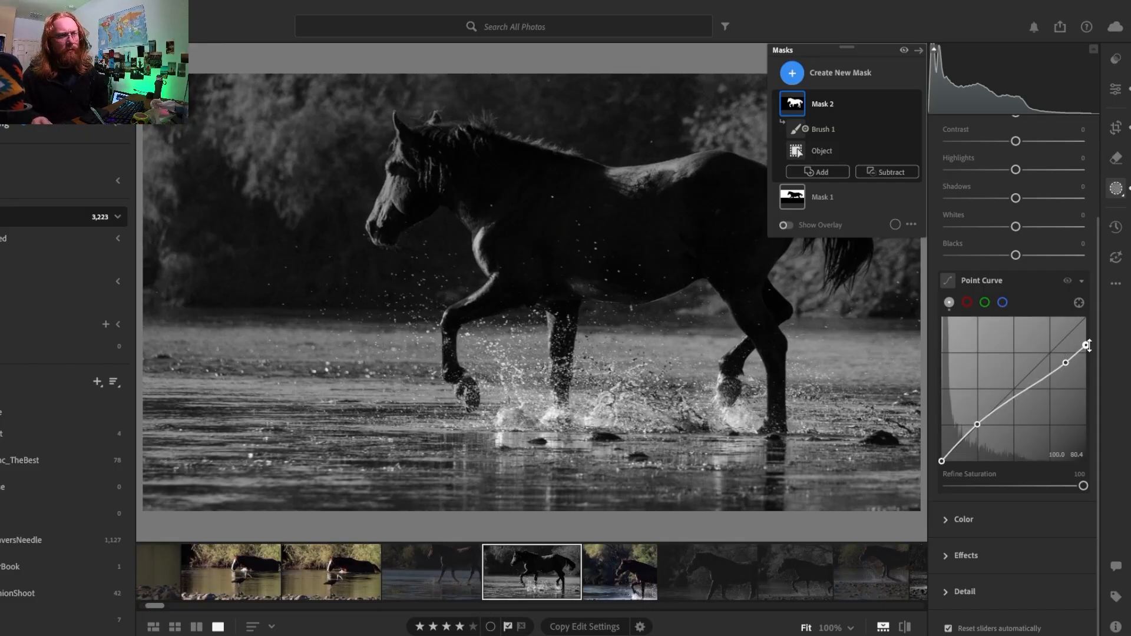
left_click_drag(1090, 349, 1088, 343)
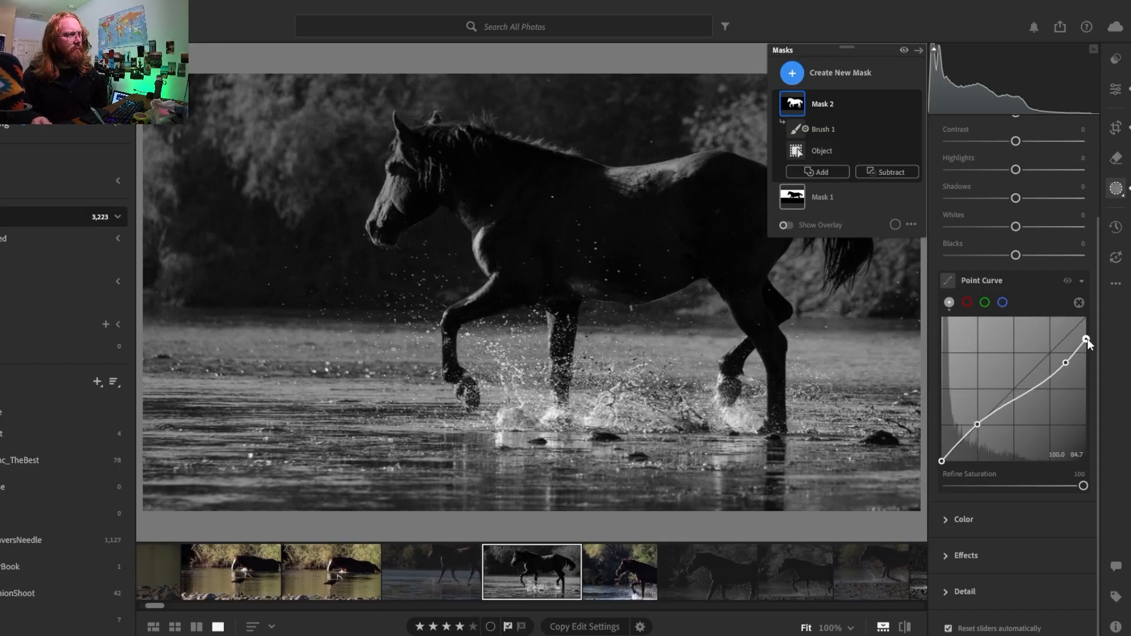
left_click_drag(1065, 362, 1060, 358)
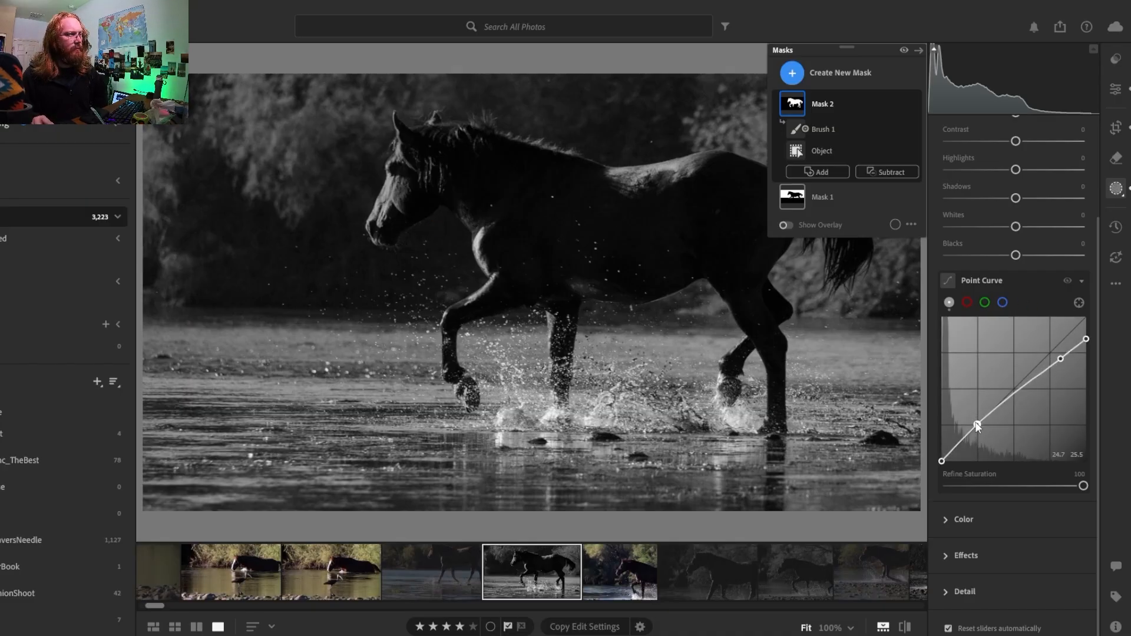
Try lifting the curve's shadow point to 20.0 / 33.3, and set it to 23.5 / 24.7
left_click_drag(977, 424, 971, 412)
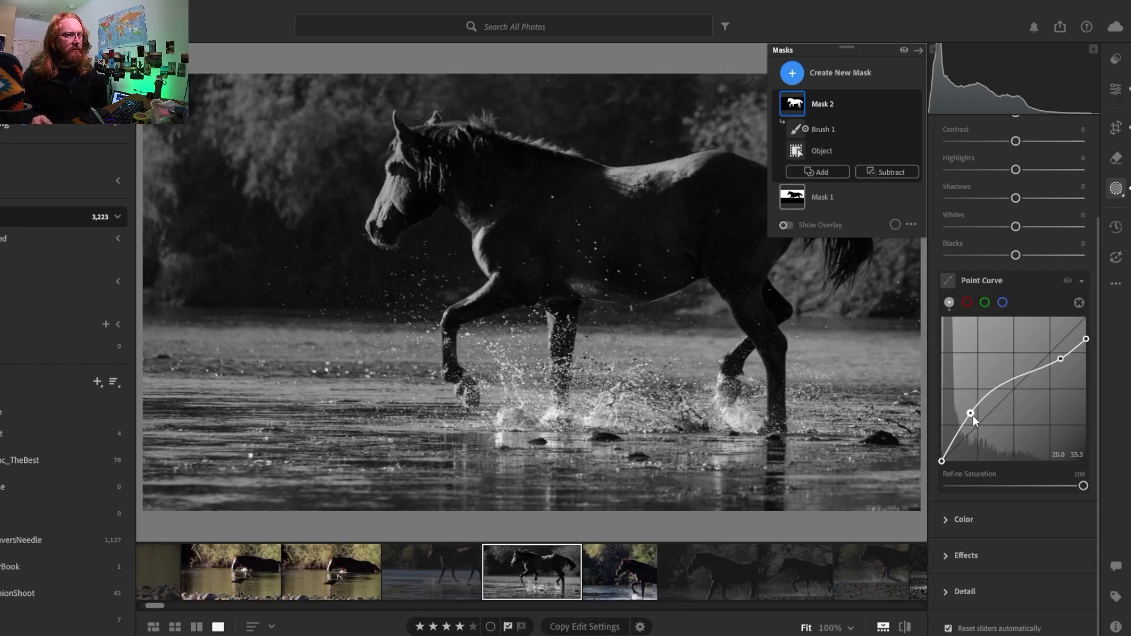
left_click_drag(974, 416, 975, 425)
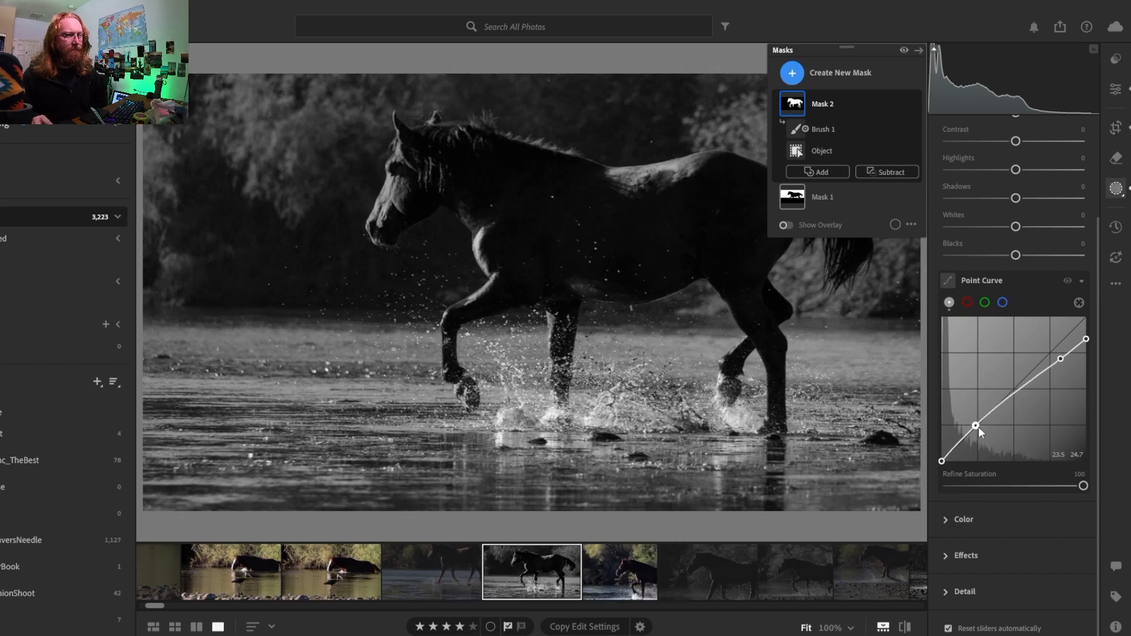
Refine Mask 2's point curve by adding a midtone anchor, raising the shadow point slightly near input 25 and nudging the black endpoint inward
left_click_drag(978, 427, 979, 426)
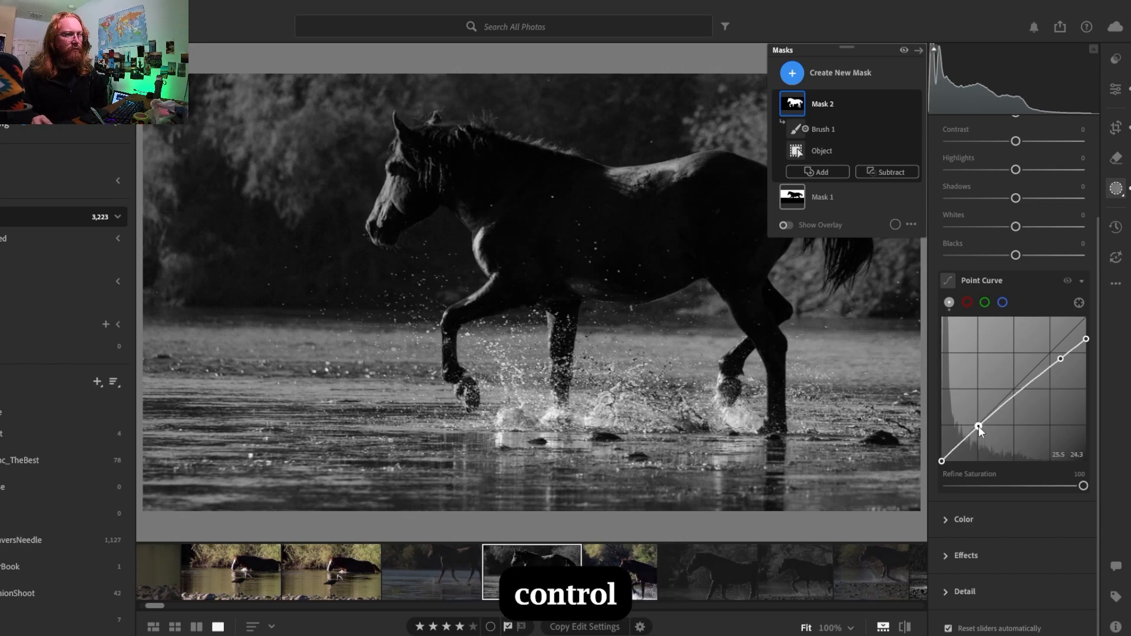
left_click(1019, 394)
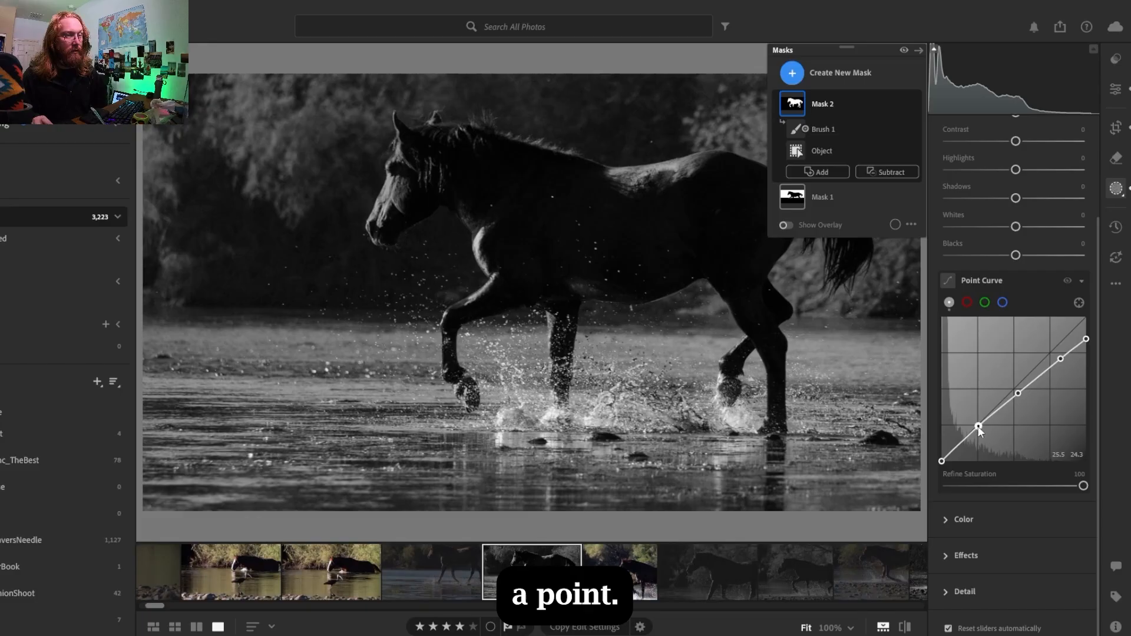
left_click_drag(979, 426, 978, 423)
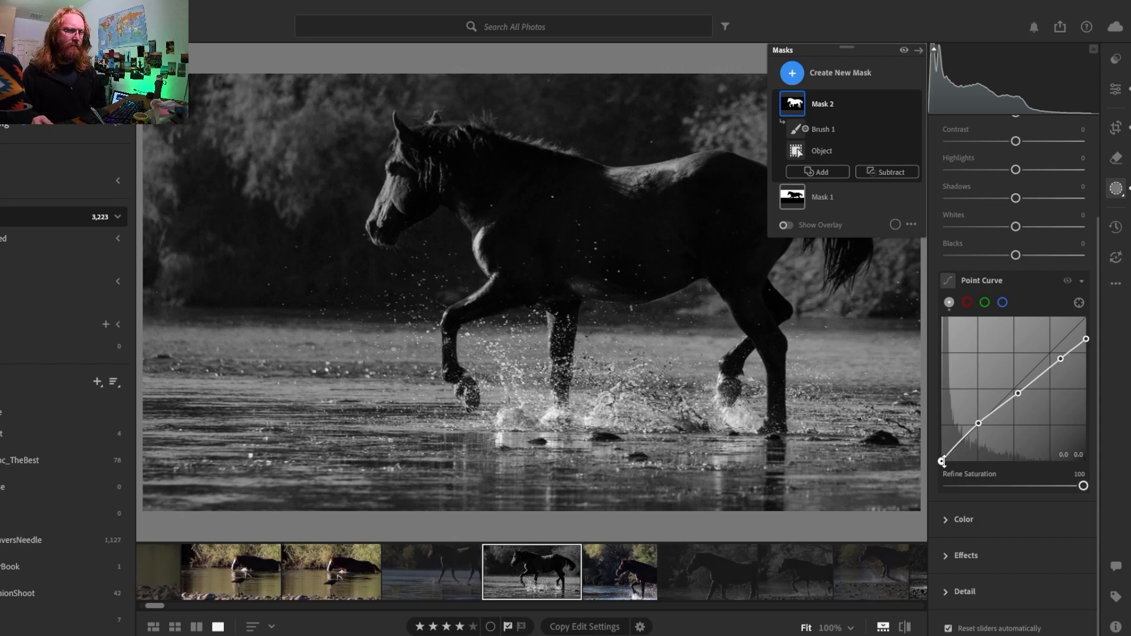
left_click_drag(942, 461, 946, 465)
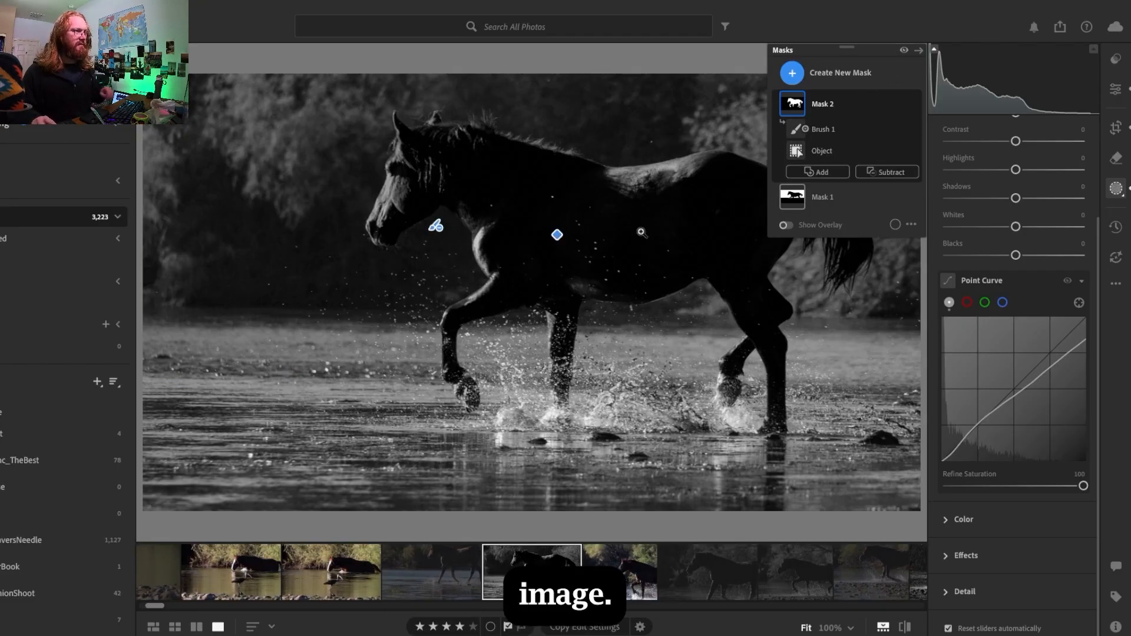
Inspect the whole horse at 25% zoom and return the black endpoint of Mask 2's curve to the graph's origin
left_click(837, 630)
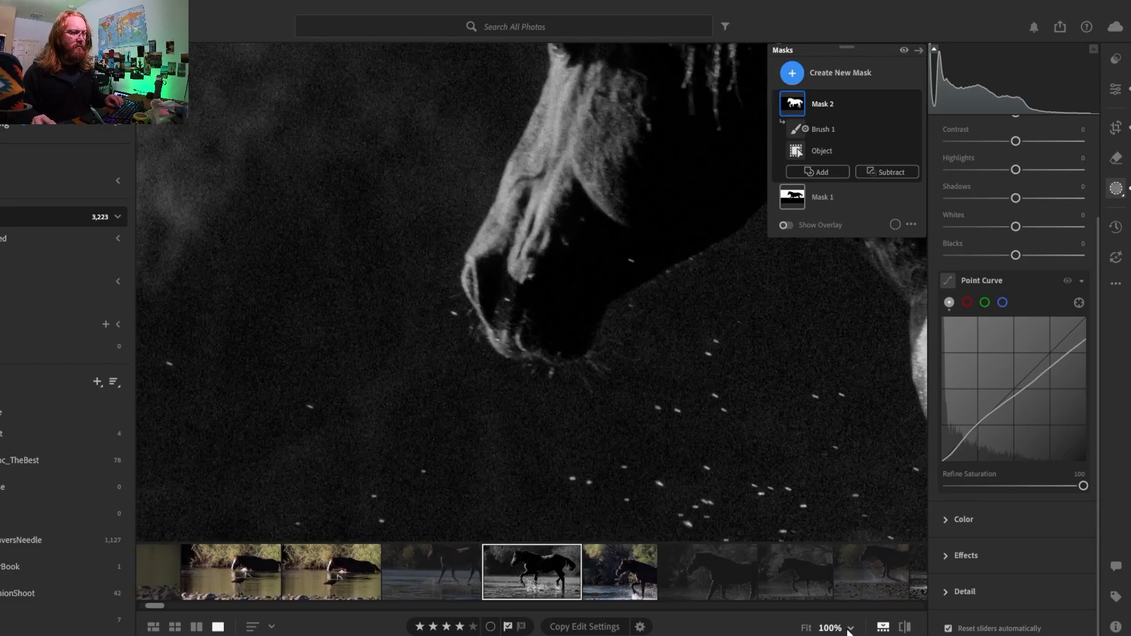
left_click(849, 630)
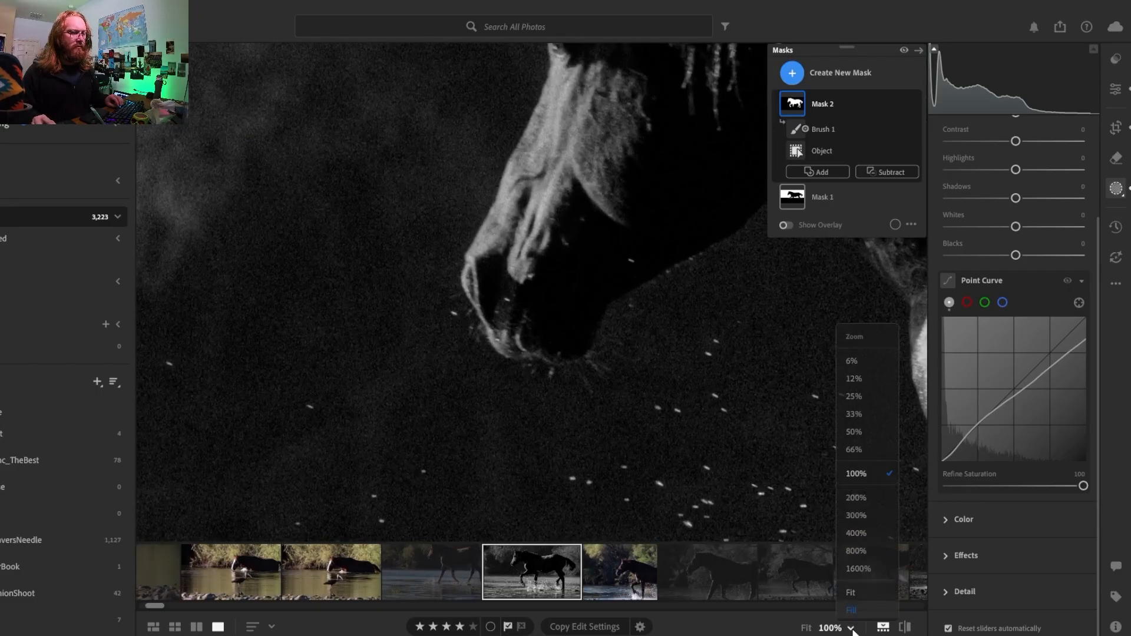
left_click(861, 398)
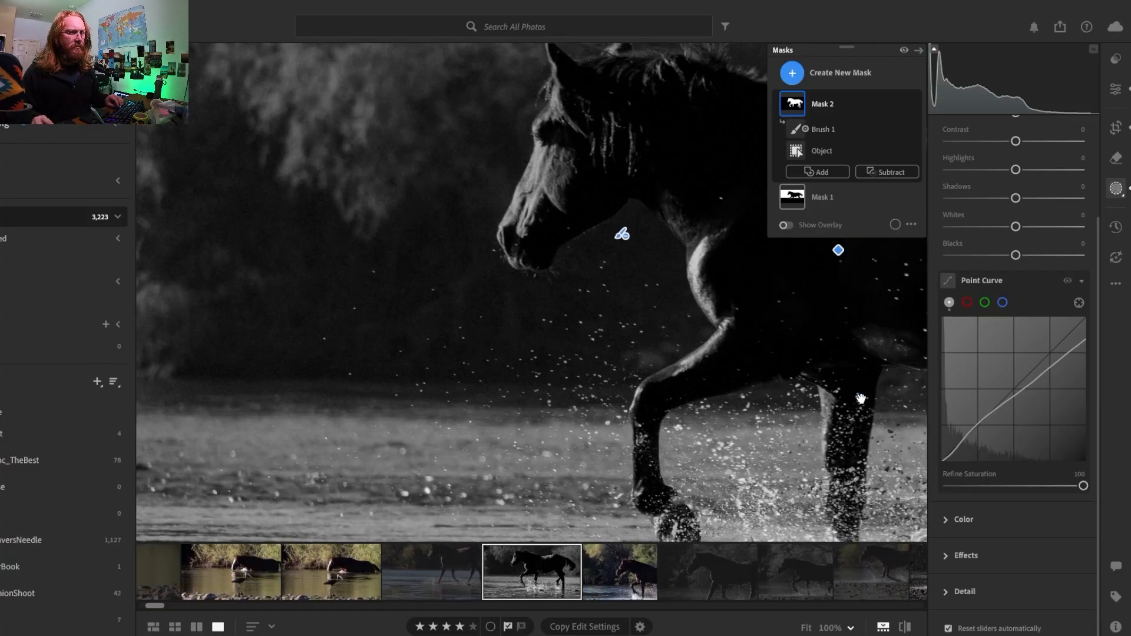
left_click_drag(721, 284, 419, 318)
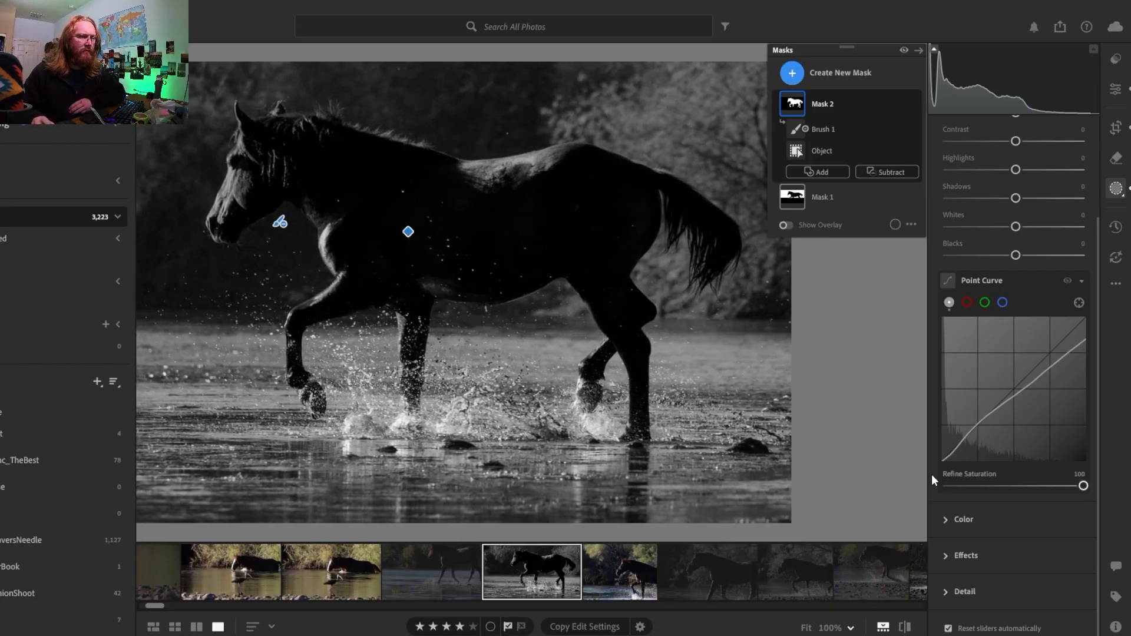
mouse_move(944, 459)
left_mouse_down()
mouse_move(927, 452)
mouse_move(943, 466)
left_mouse_up()
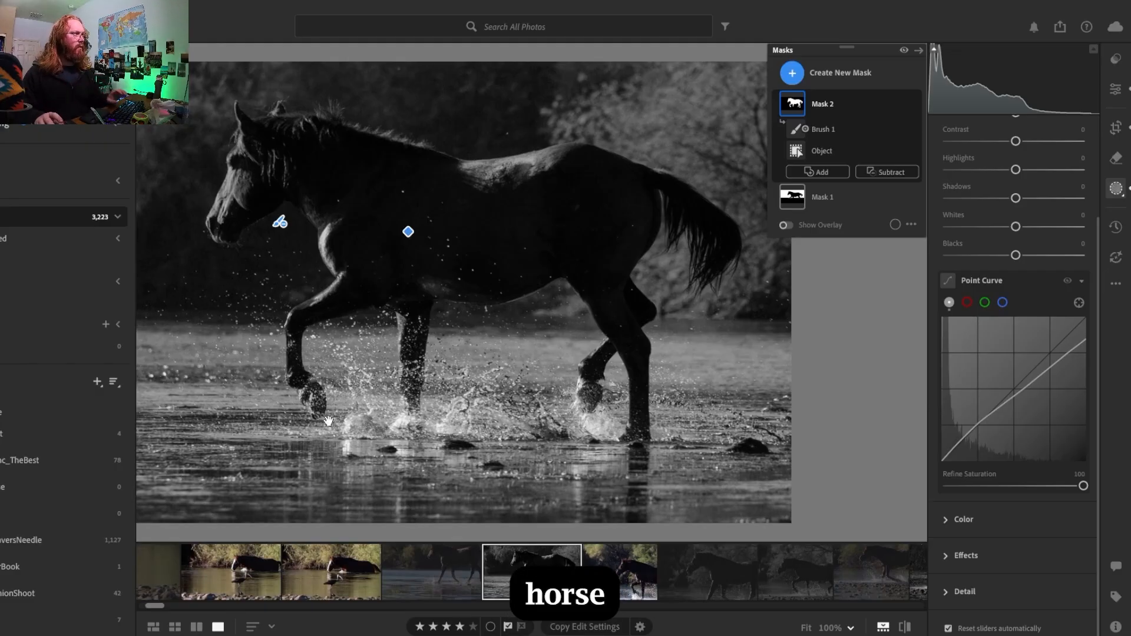
left_click_drag(255, 282, 404, 348)
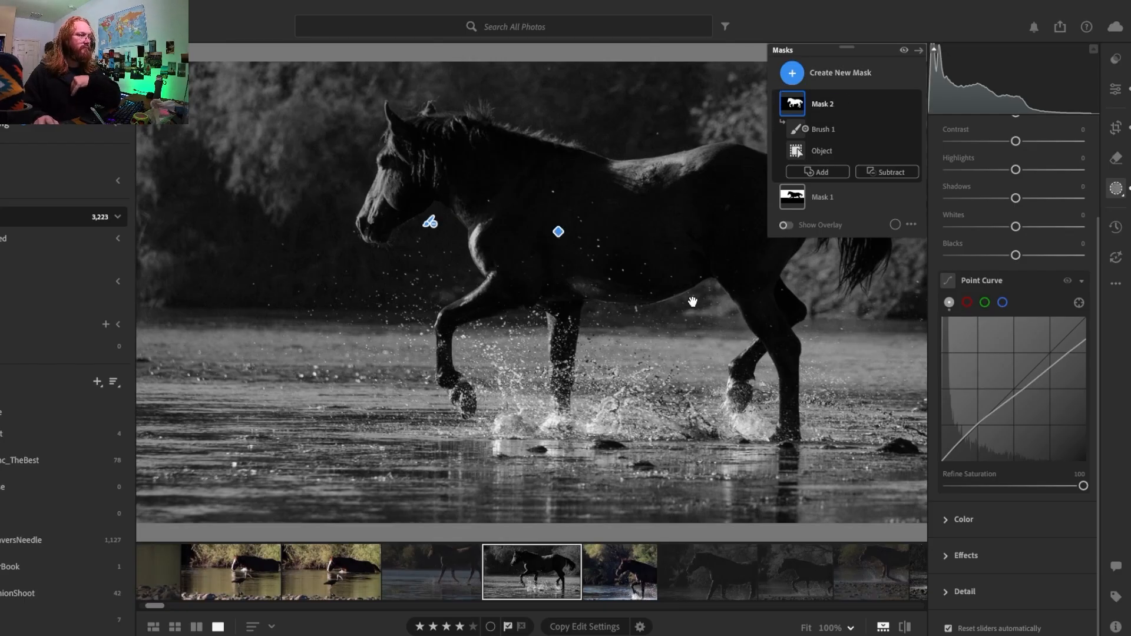
left_click(792, 73)
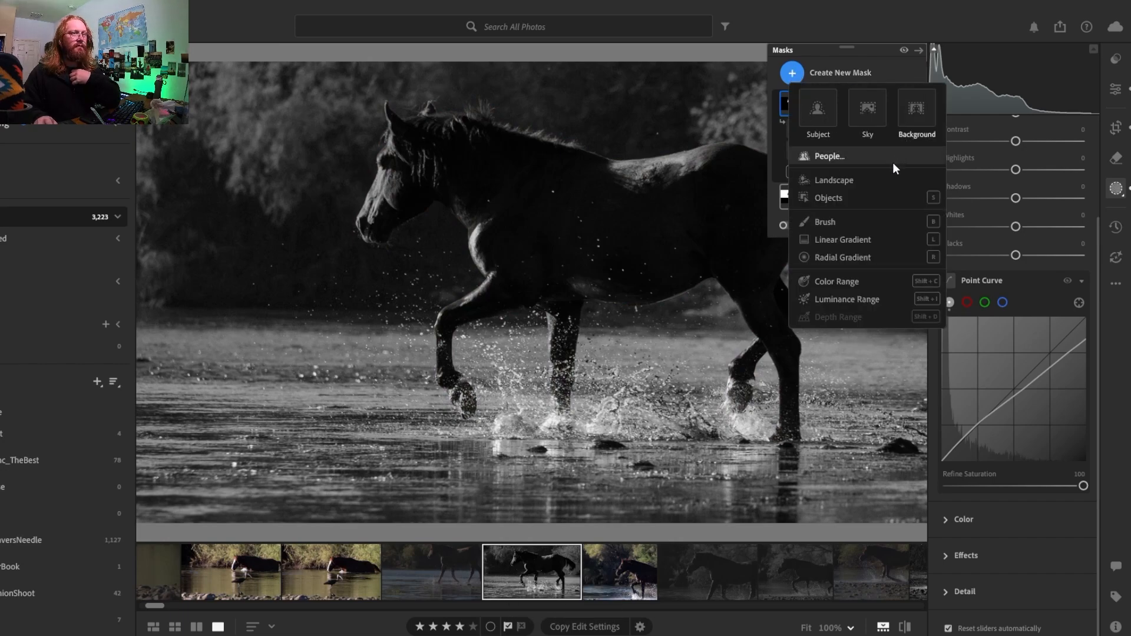
key("l")
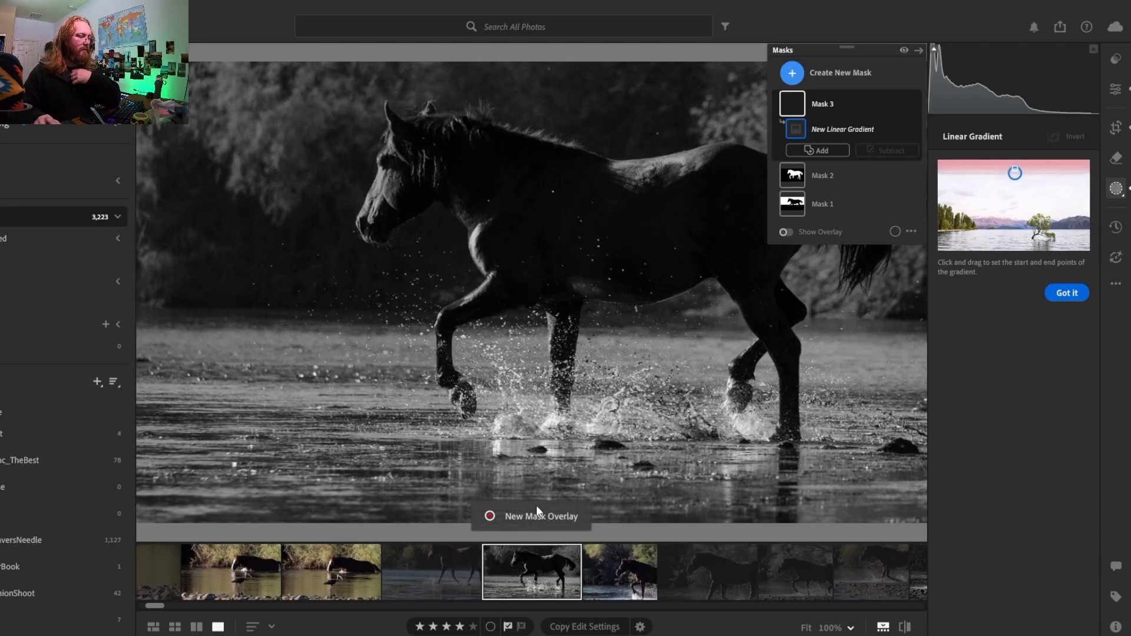
left_click(849, 629)
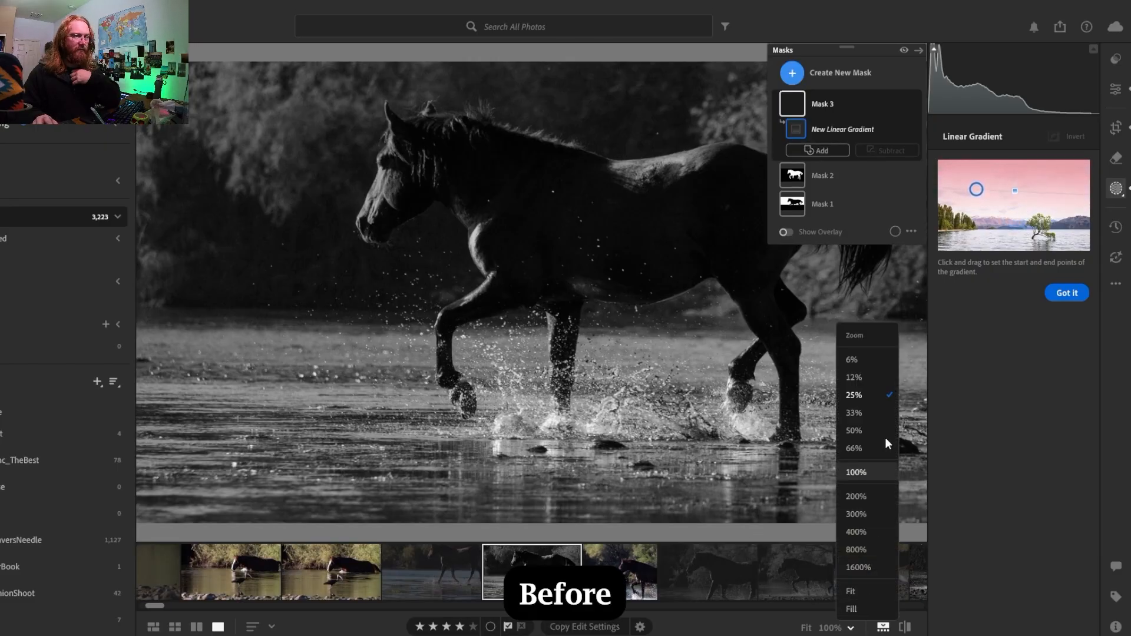
left_click(854, 377)
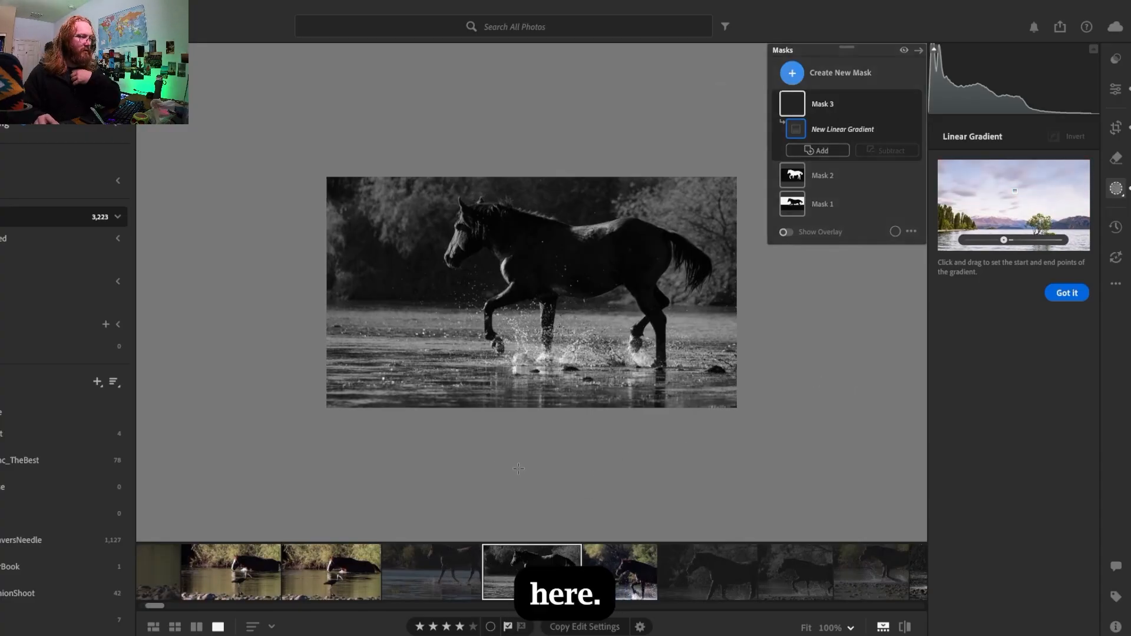
left_click_drag(524, 396, 524, 468)
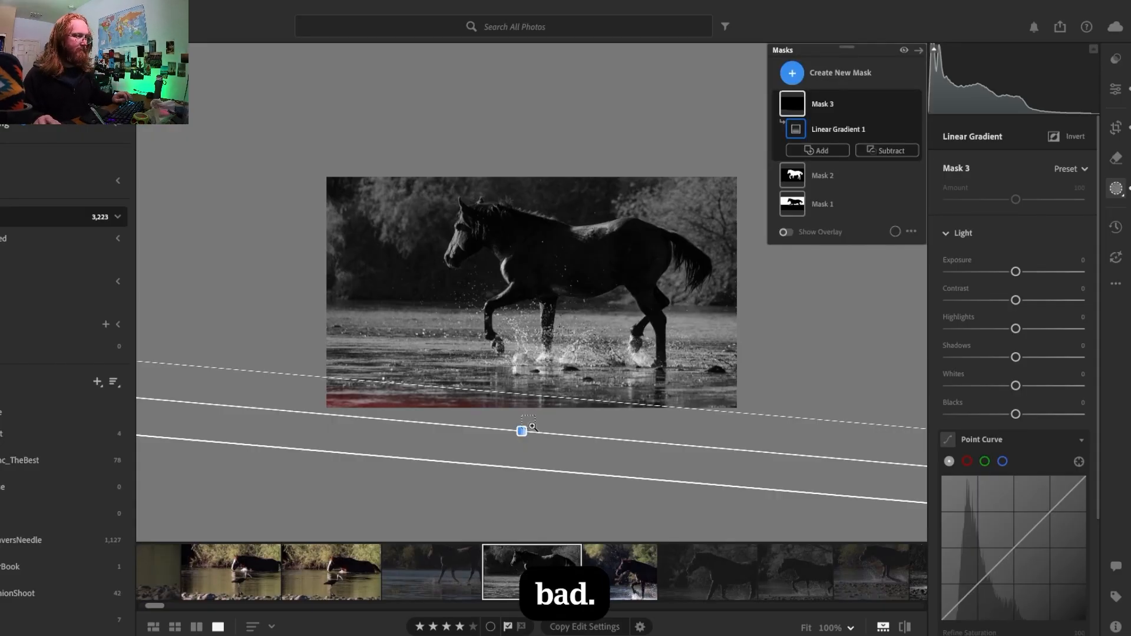
key("ctrl+z")
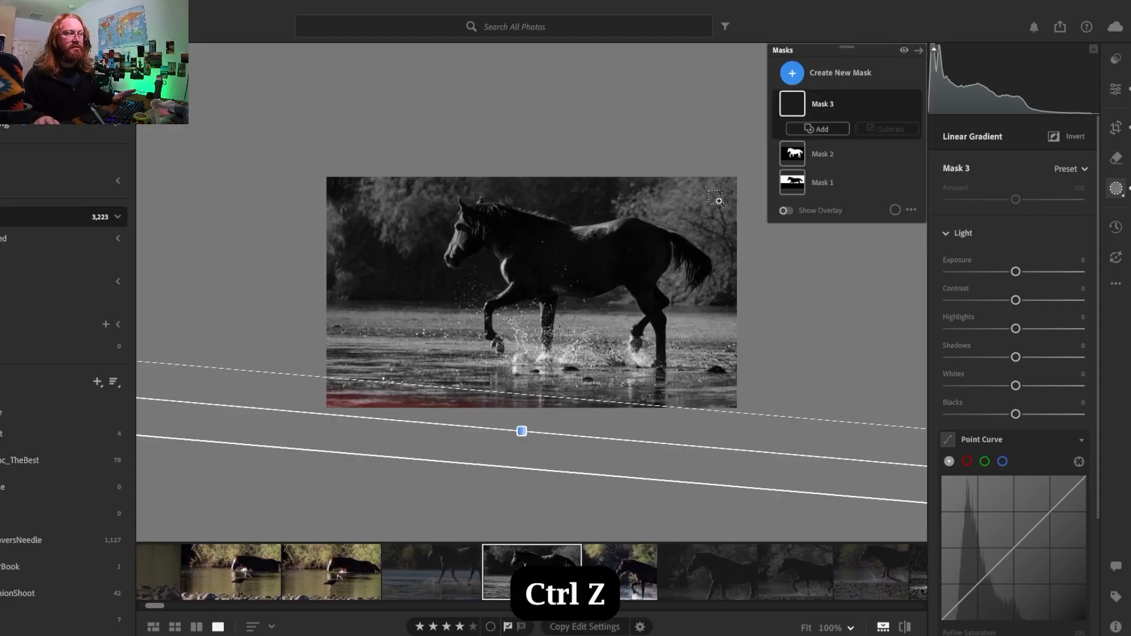
key("ctrl+z")
key("ctrl+z")
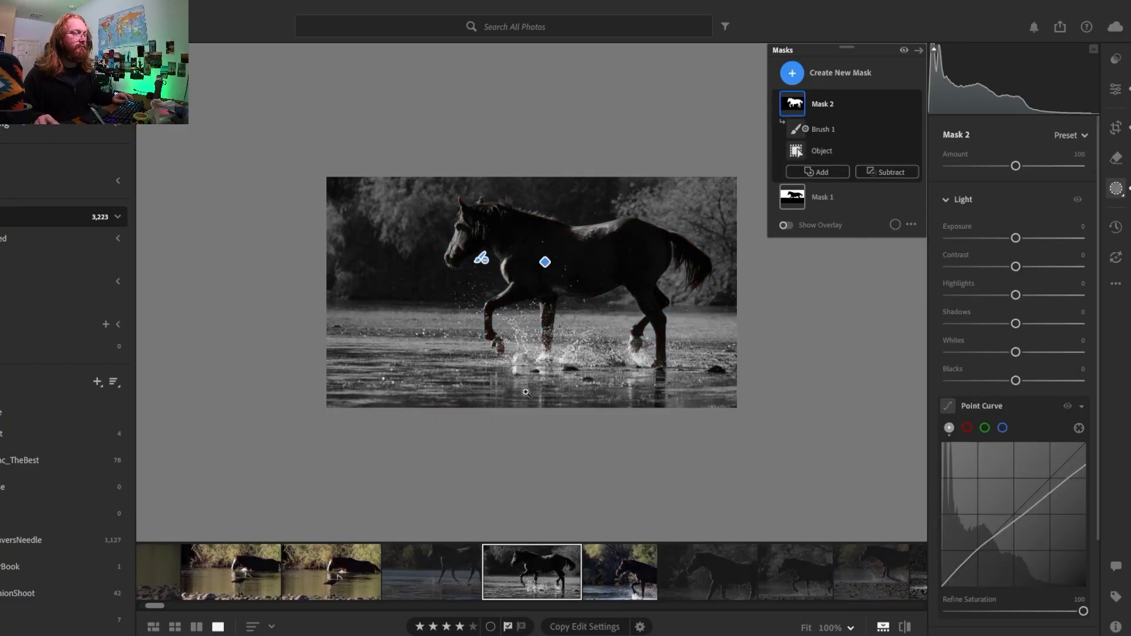
Create a linear gradient mask that fades upward over the foreground water, and center its midline just below the horse's hooves
left_click(793, 75)
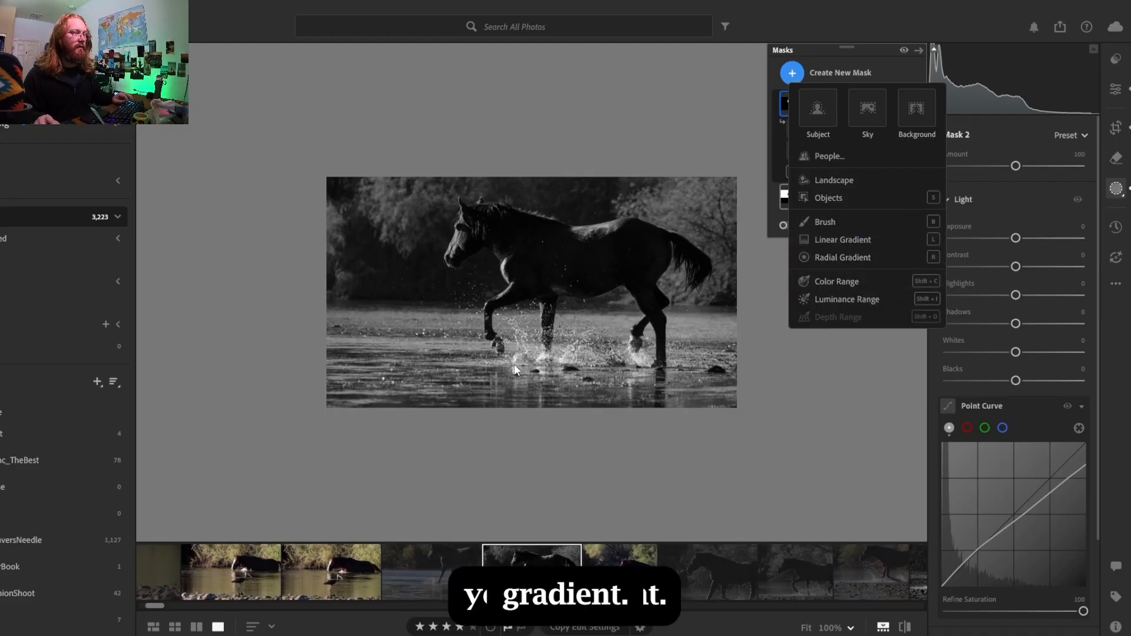
left_click(850, 242)
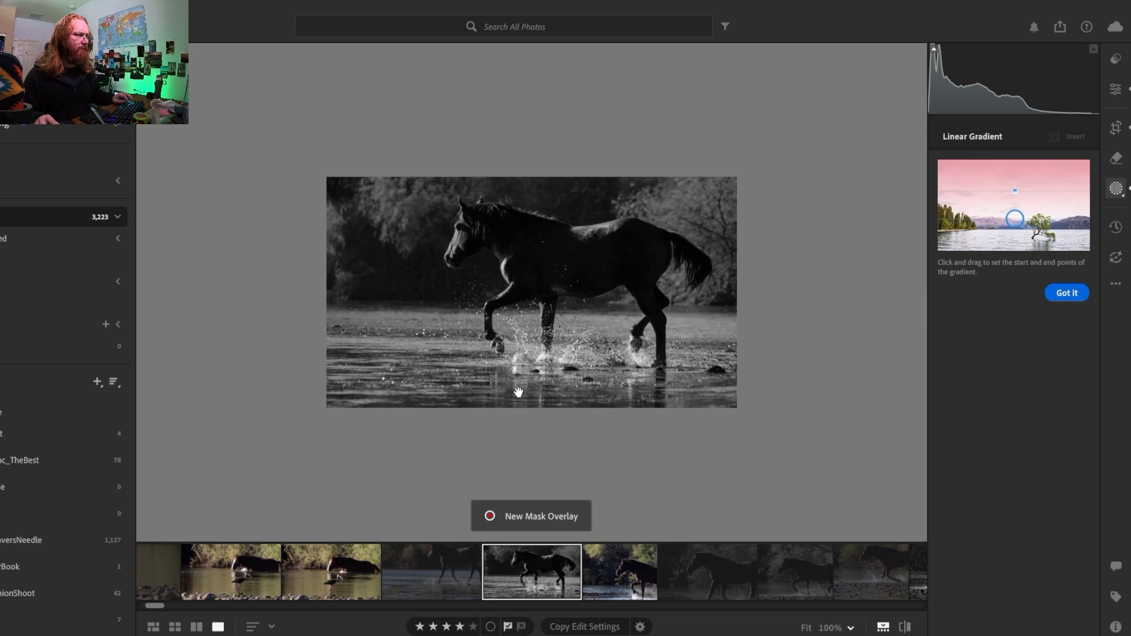
mouse_move(519, 394)
left_mouse_down()
mouse_move(537, 371)
mouse_move(524, 300)
left_mouse_up()
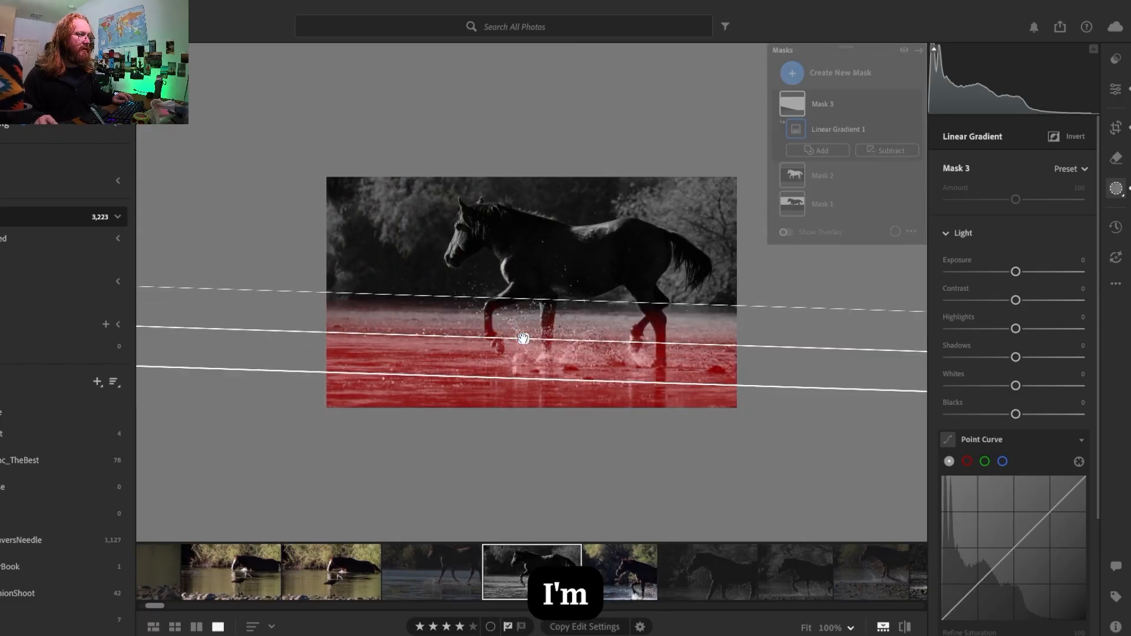
left_click_drag(523, 339, 515, 375)
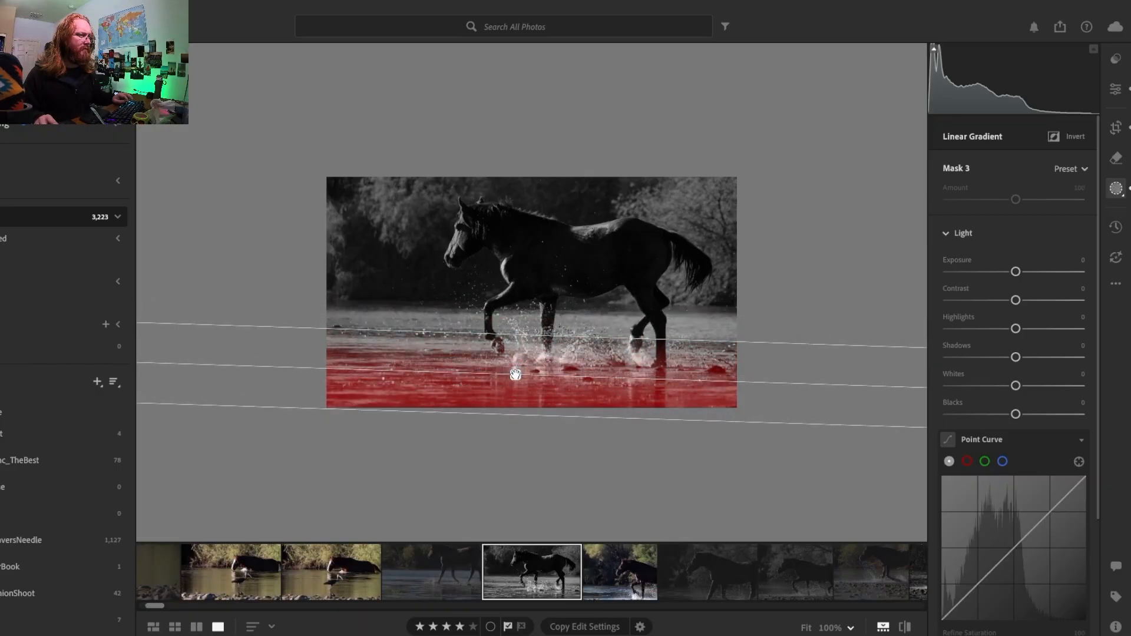
left_click_drag(515, 375, 516, 375)
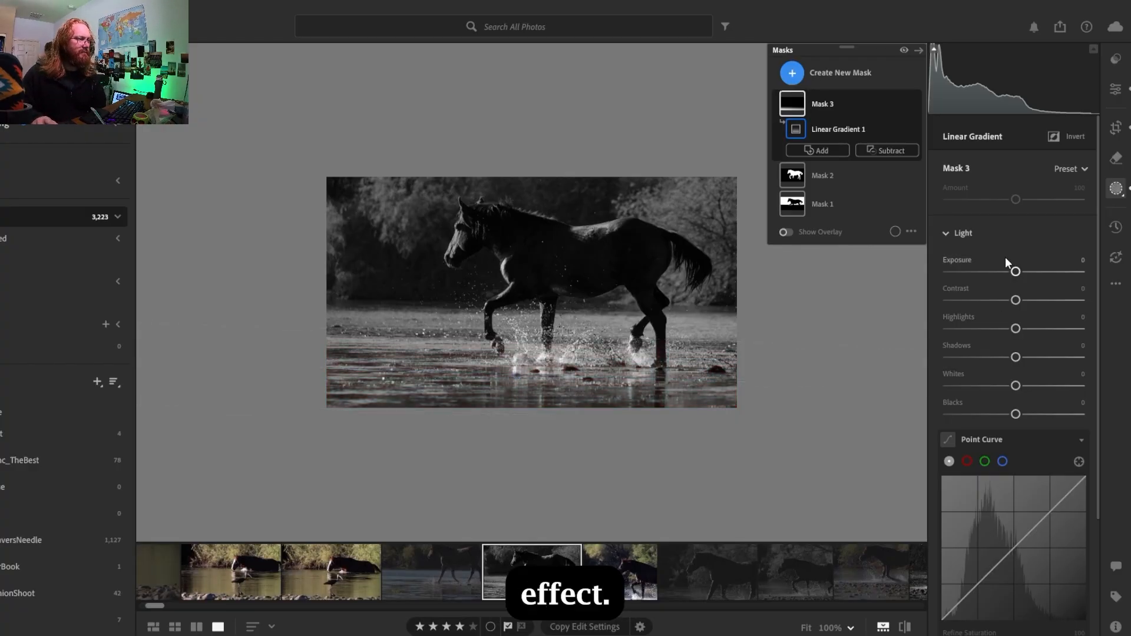
Darken the foreground water by setting the linear gradient mask's exposure to -0.40
left_click_drag(1016, 272, 1013, 272)
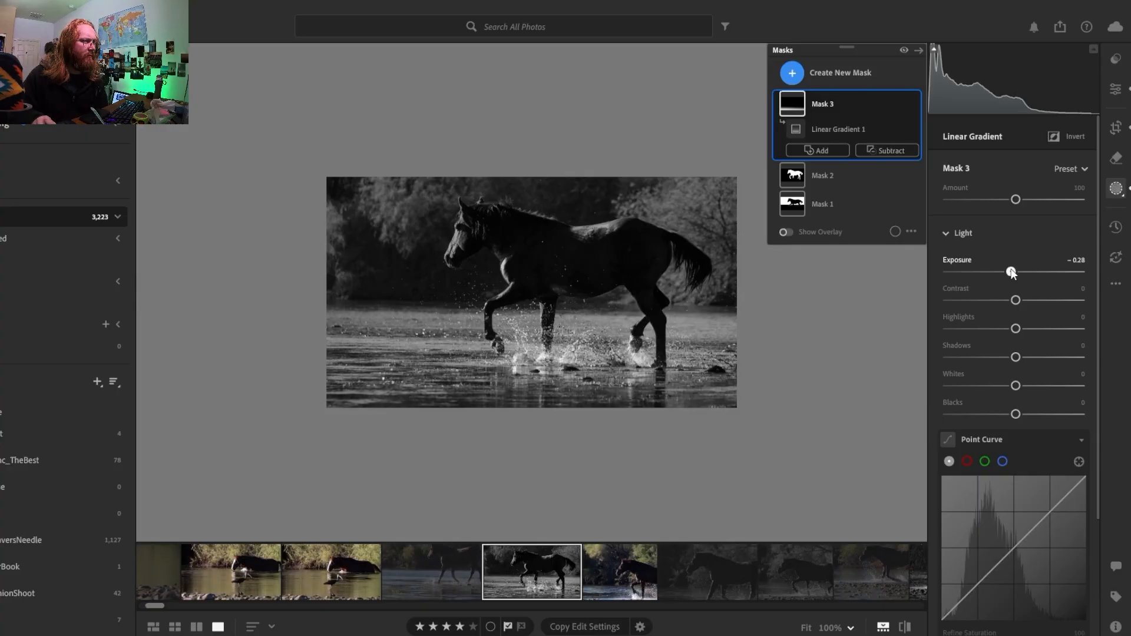
left_click_drag(1012, 273, 1010, 272)
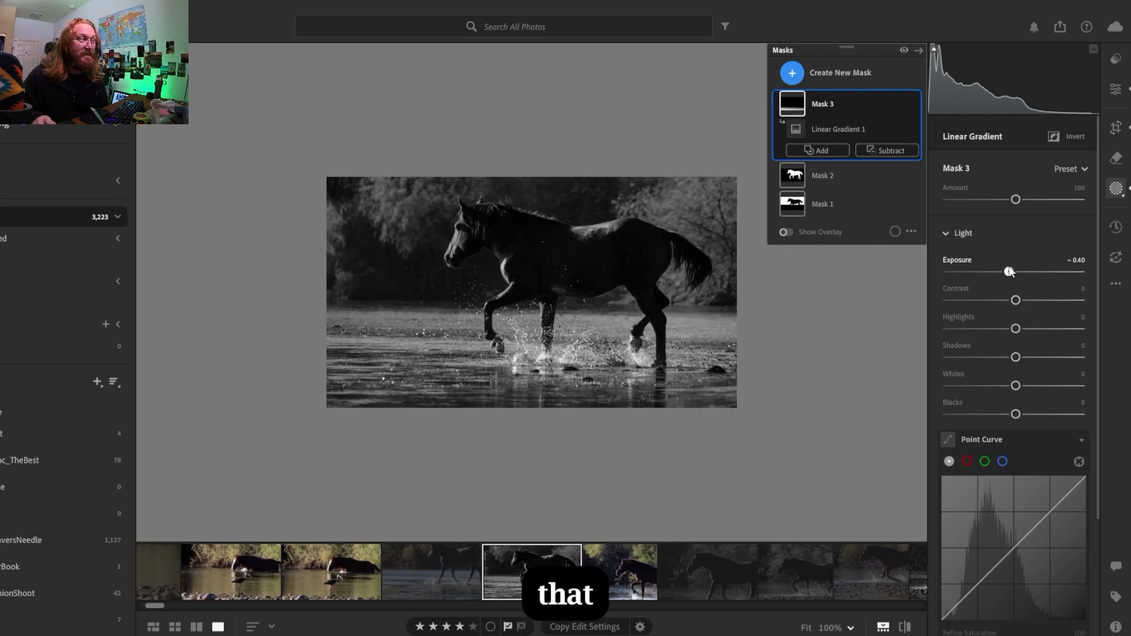
mouse_move(1010, 272)
left_mouse_down()
mouse_move(980, 270)
mouse_move(1008, 272)
left_mouse_up()
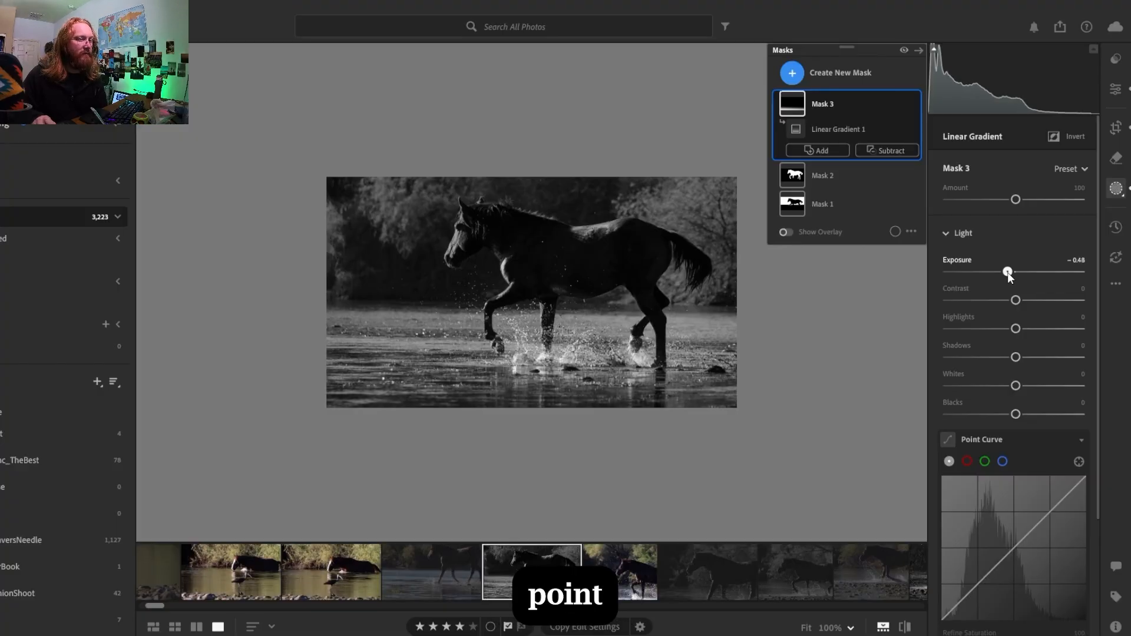
left_click_drag(1010, 277, 1011, 278)
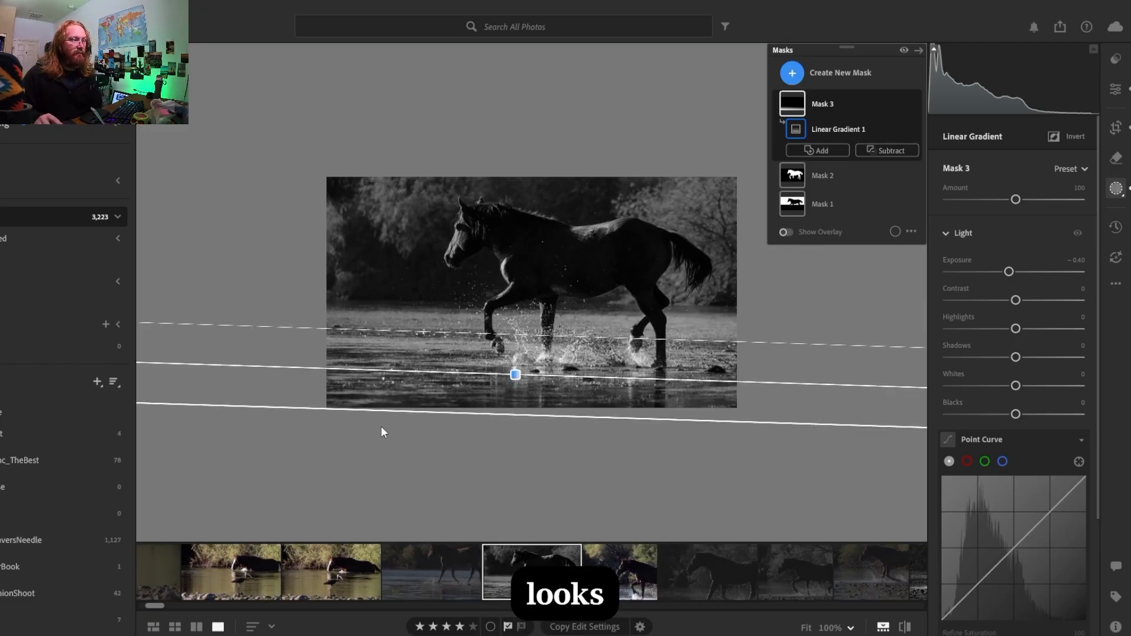
left_click(946, 234)
left_click(945, 234)
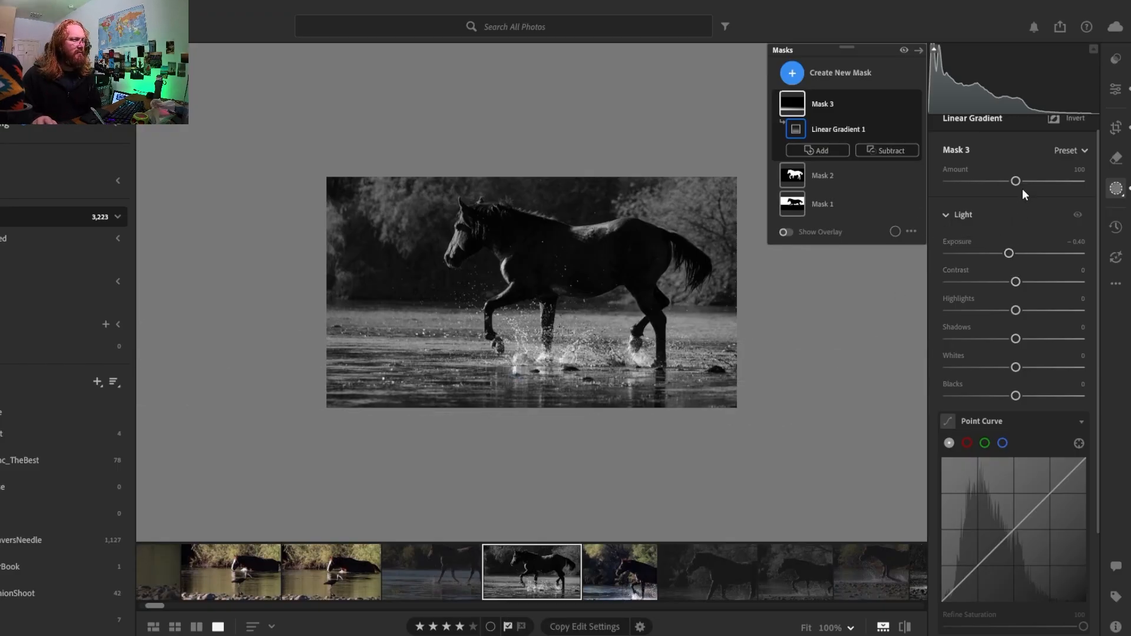
Create a luminance range mask and lower the upper limit of its selected range to 59
left_click(793, 74)
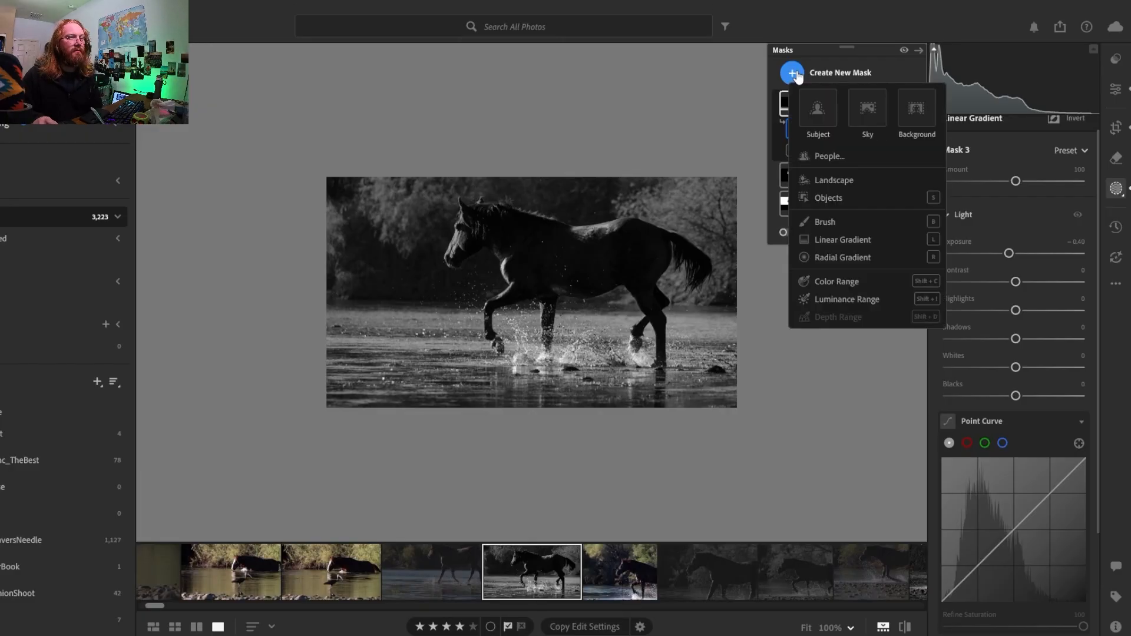
left_click(849, 298)
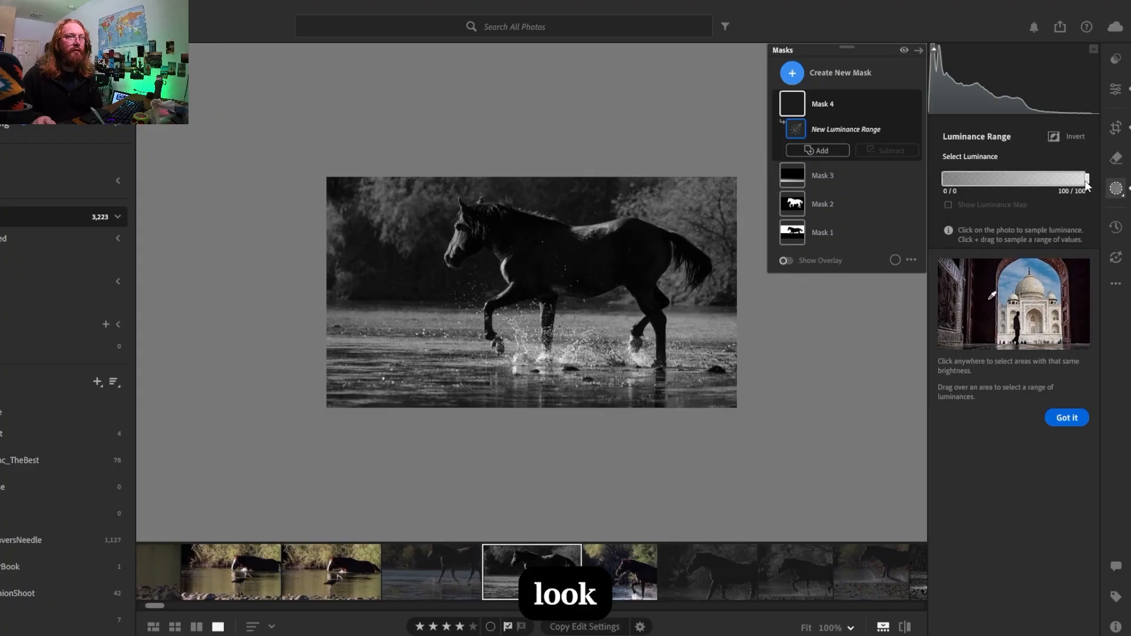
left_click_drag(1083, 180, 1030, 181)
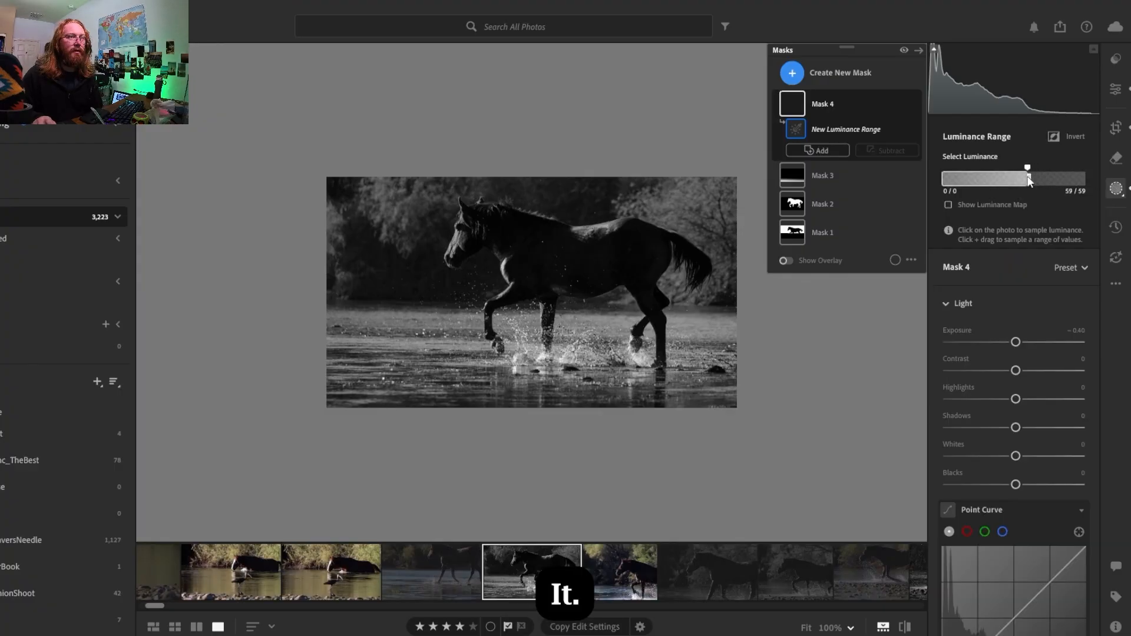
Show the luminance map for Mask 4's luminance range and raise the range's upper limit to 98
left_click(949, 204)
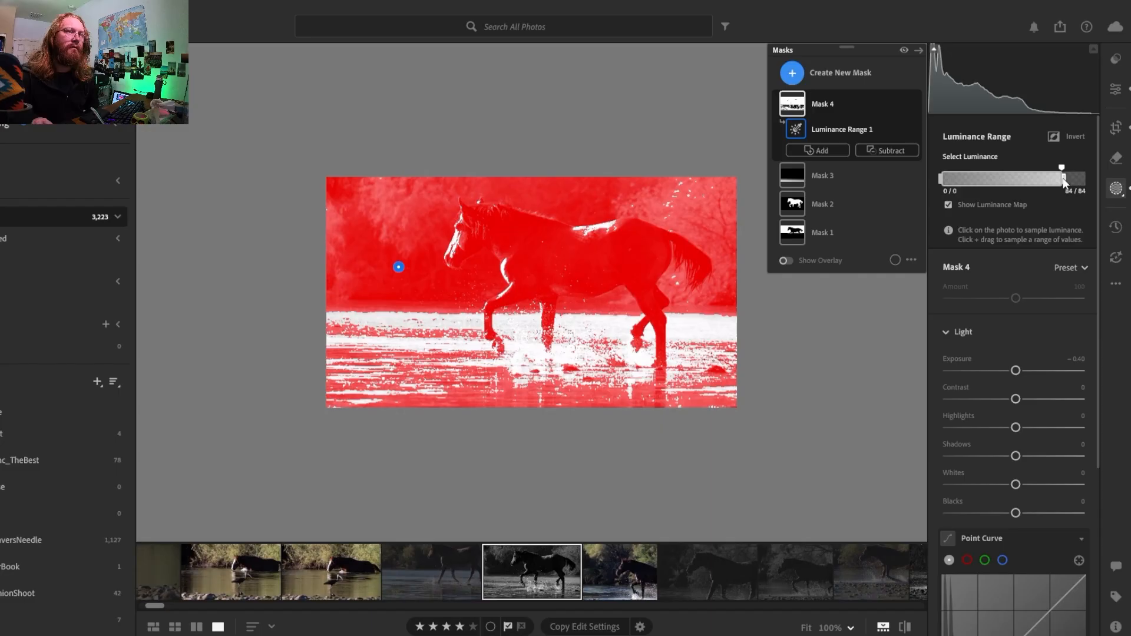
left_click_drag(1072, 179, 1081, 184)
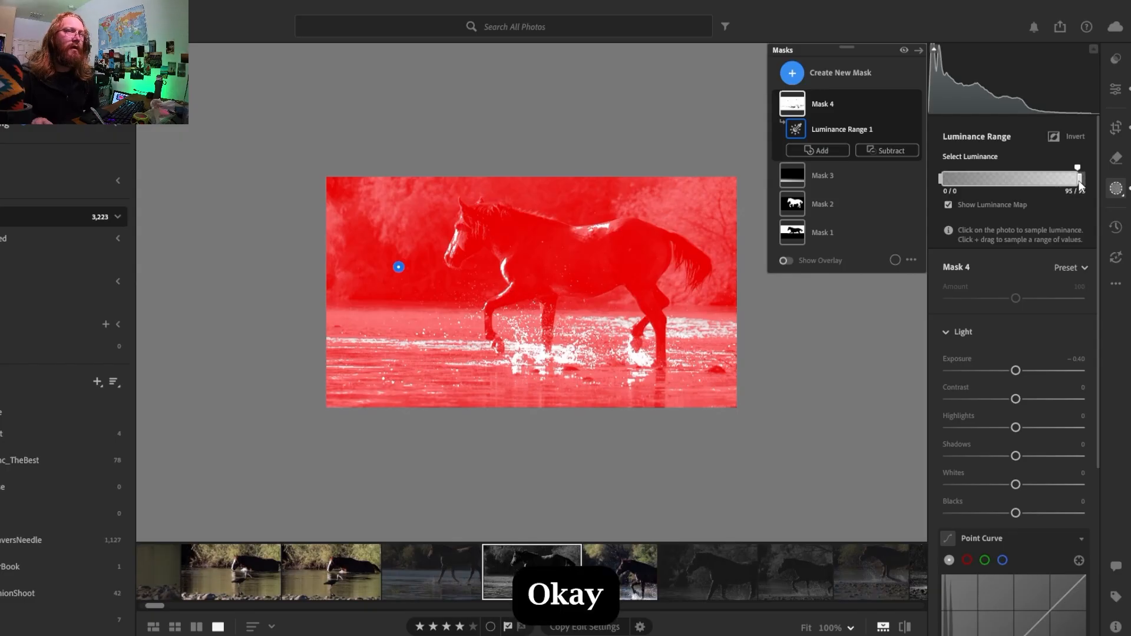
left_click_drag(1081, 185, 1084, 186)
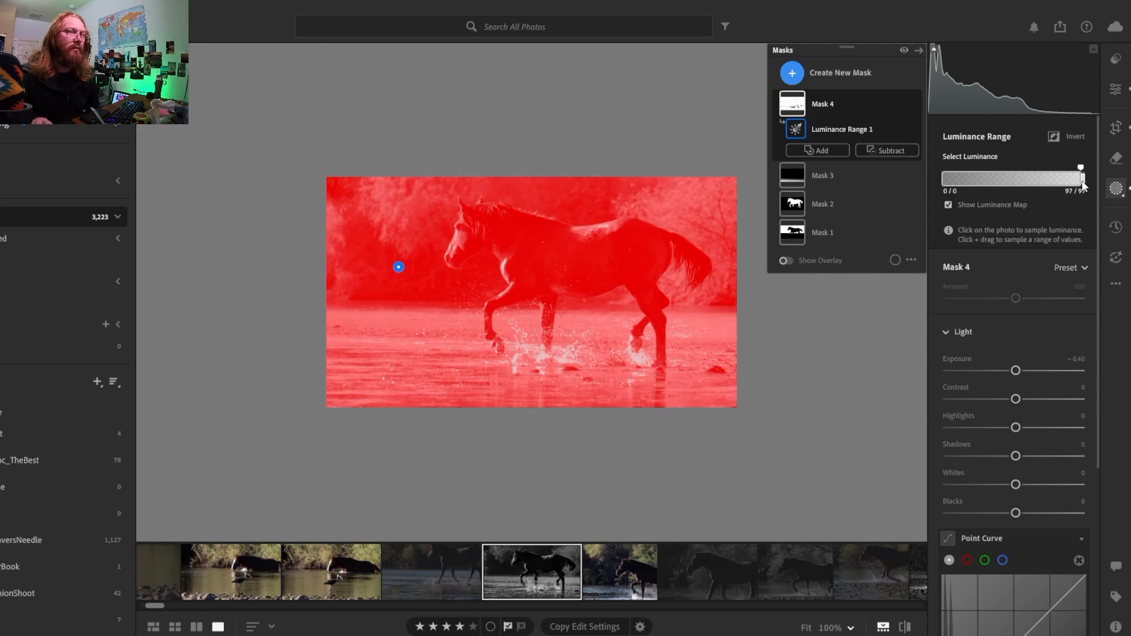
left_click_drag(1082, 181, 1081, 182)
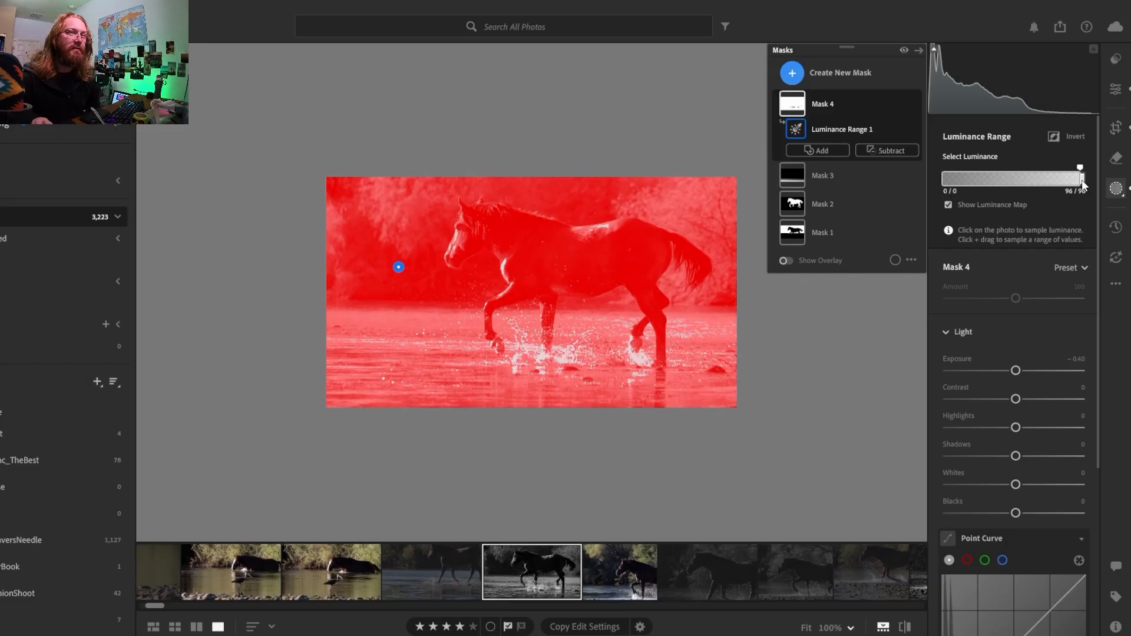
left_click_drag(1085, 184, 1087, 185)
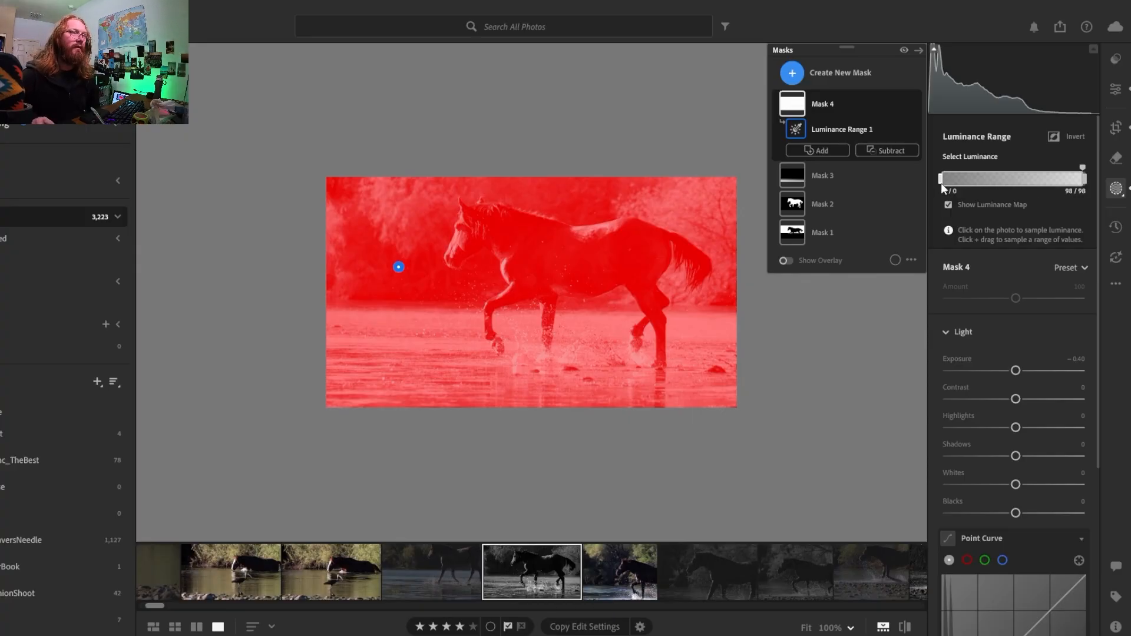
Raise the lower limit of Mask 4's luminance range to 69
left_click_drag(942, 182, 995, 182)
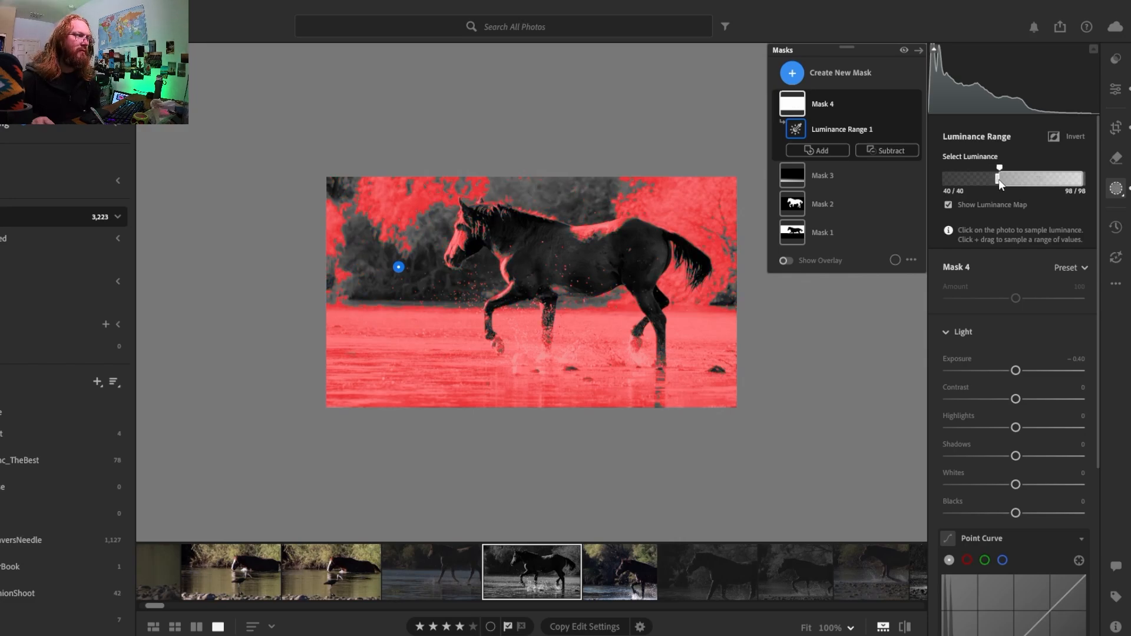
left_click_drag(1003, 181, 1013, 184)
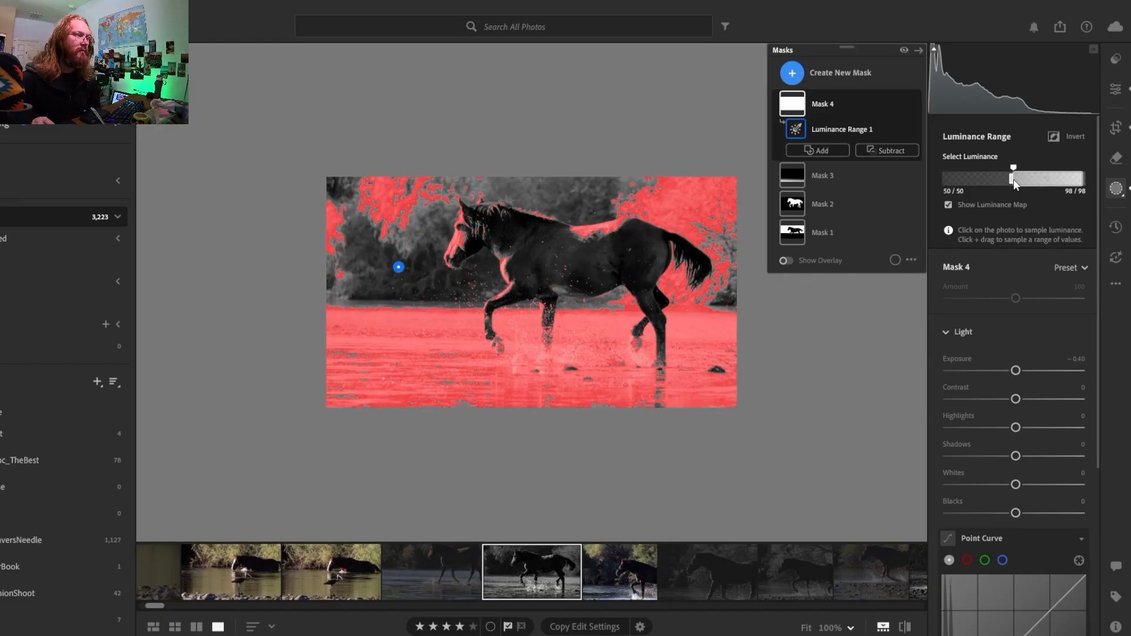
left_click_drag(1016, 181, 1029, 182)
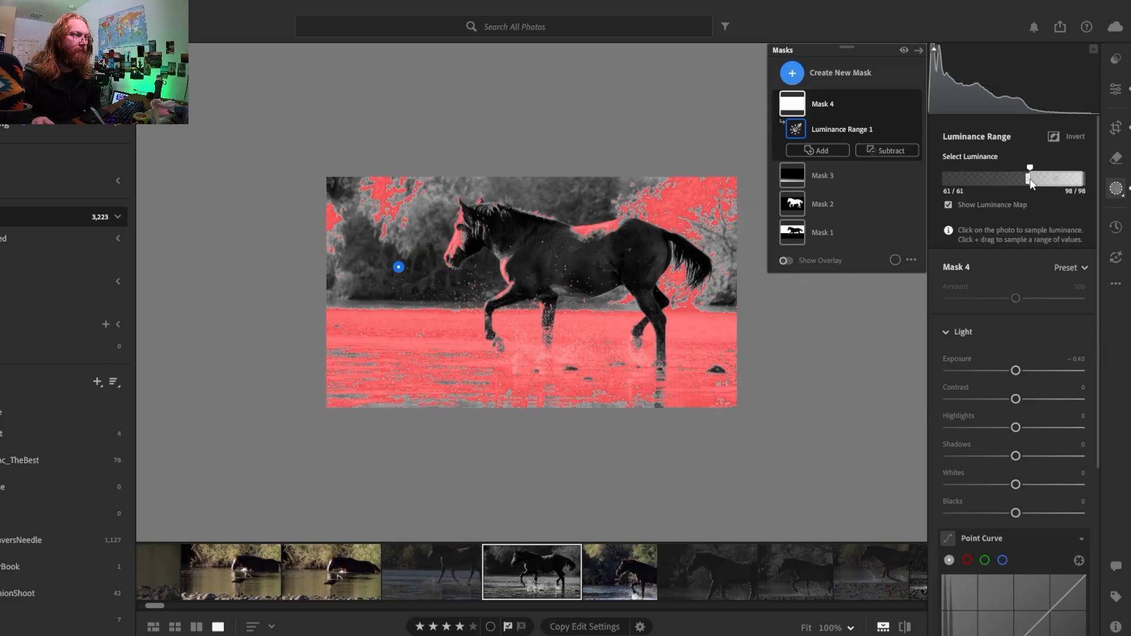
left_click_drag(1034, 179, 1037, 183)
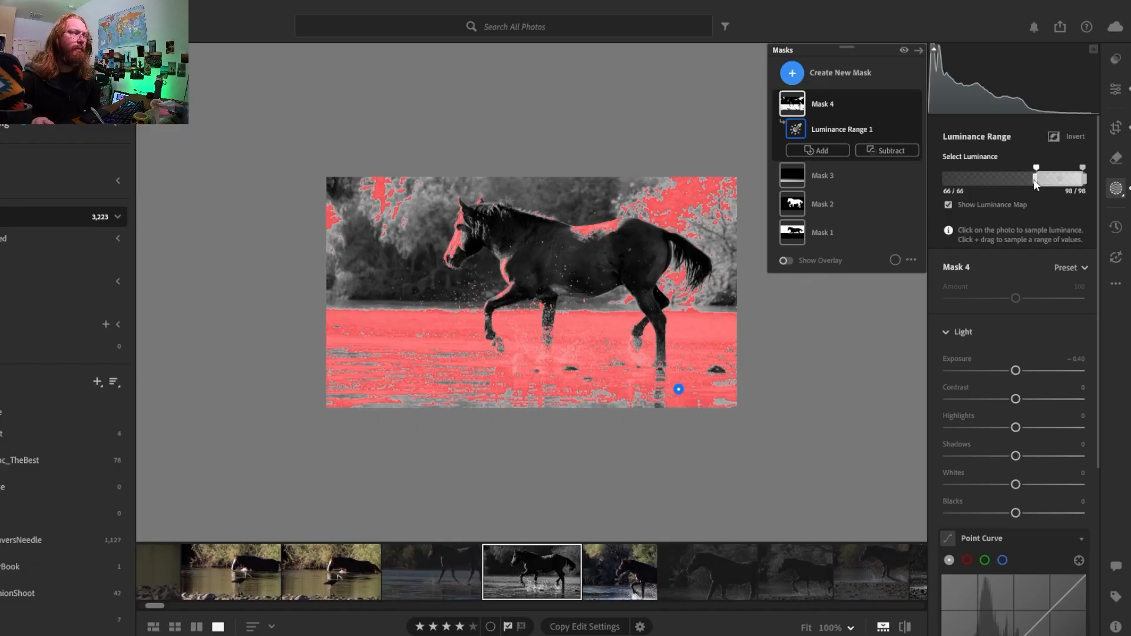
left_click_drag(1036, 184, 1041, 182)
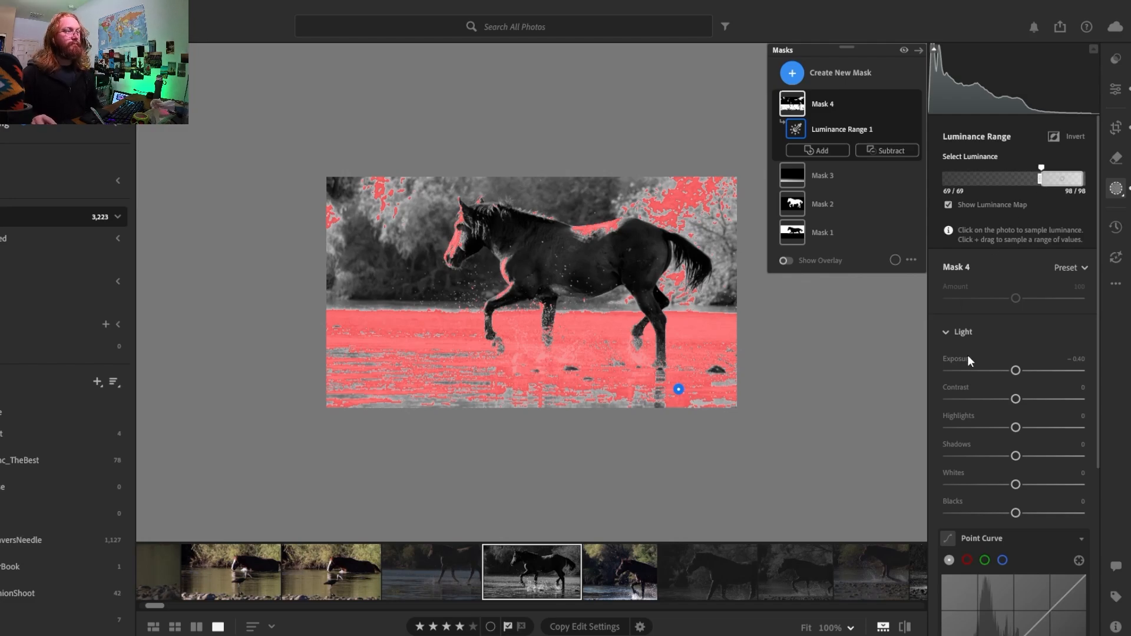
Subtract the horse's body and the background trees from Mask 4 using a size 15 brush with the overlay shown
left_click(890, 150)
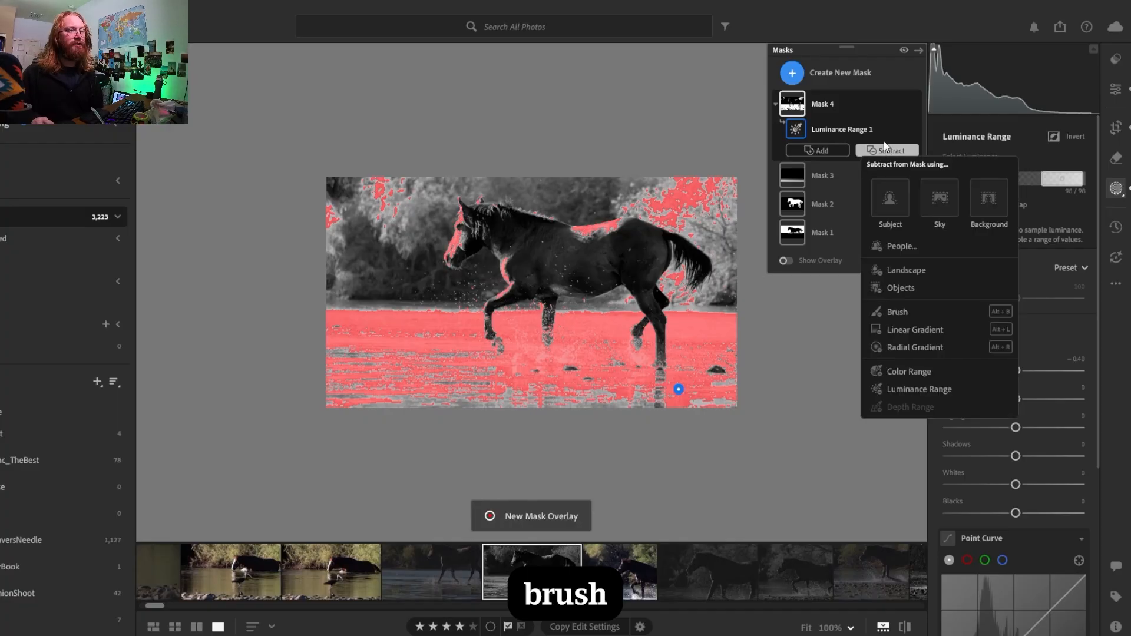
left_click(898, 313)
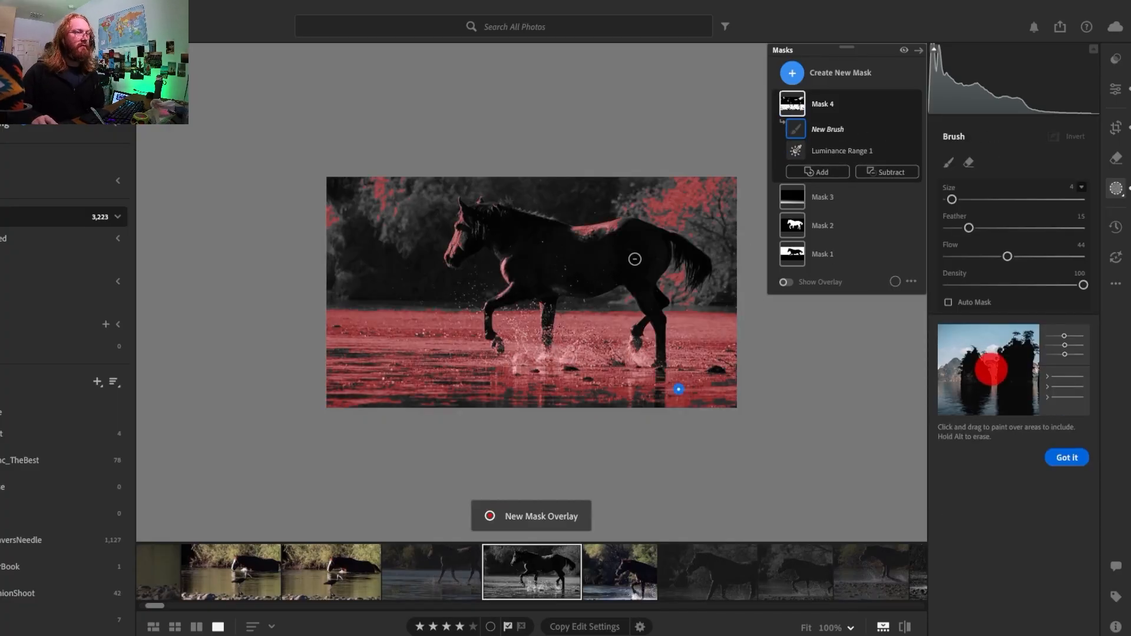
left_click(787, 282)
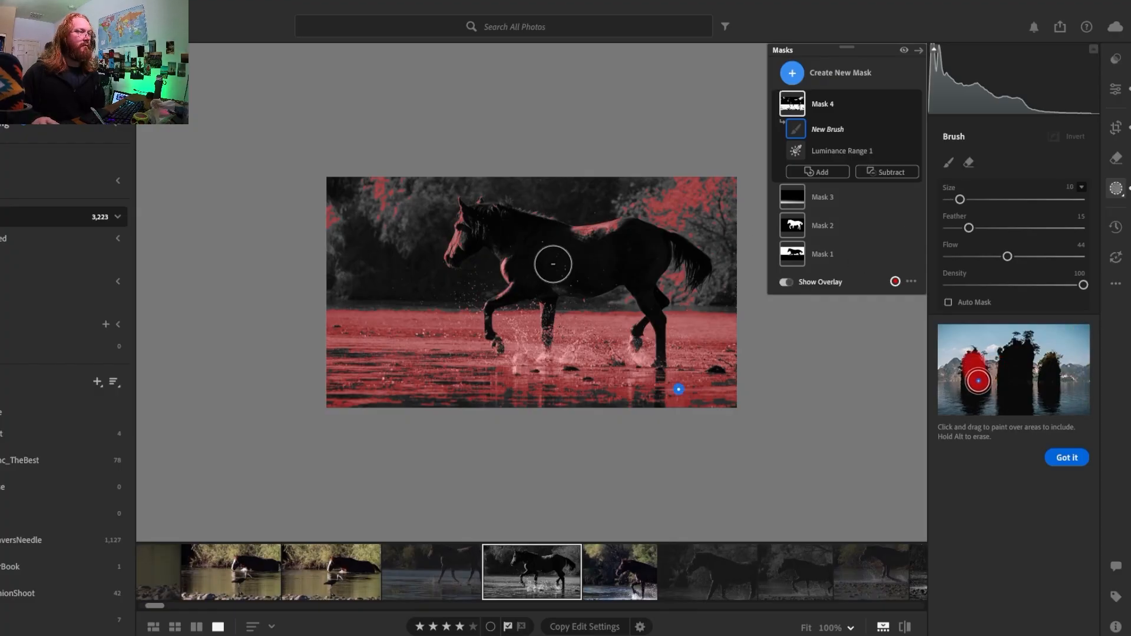
key("bracketright")
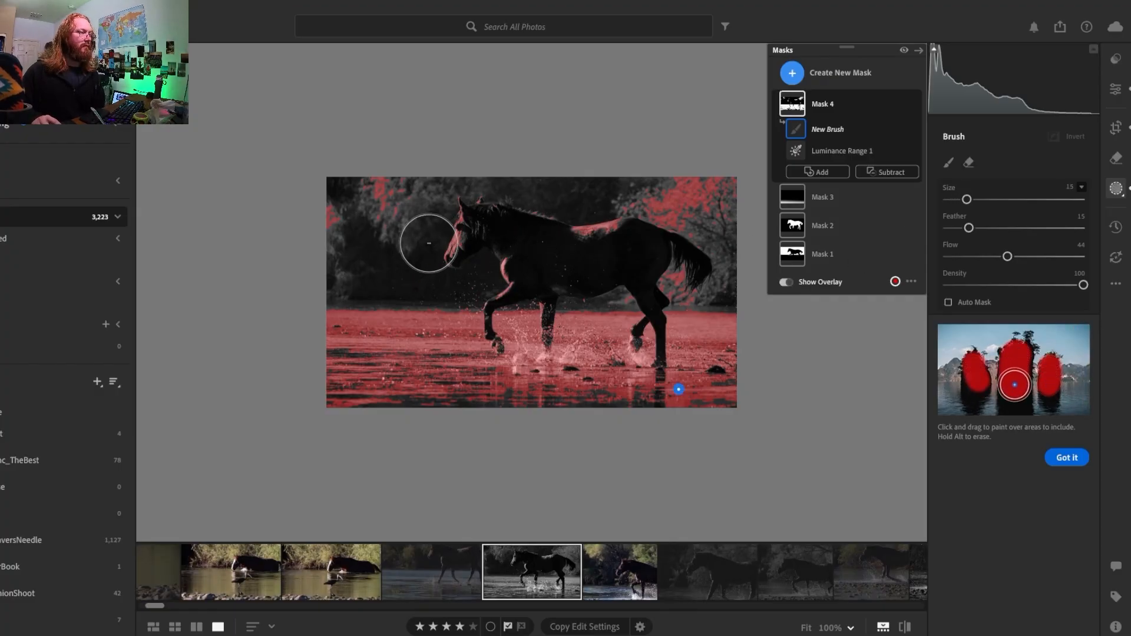
mouse_move(479, 237)
left_mouse_down()
mouse_move(508, 235)
mouse_move(399, 240)
mouse_move(494, 238)
mouse_move(597, 259)
mouse_move(485, 277)
mouse_move(534, 287)
mouse_move(461, 281)
mouse_move(563, 284)
mouse_move(445, 278)
mouse_move(533, 280)
left_mouse_up()
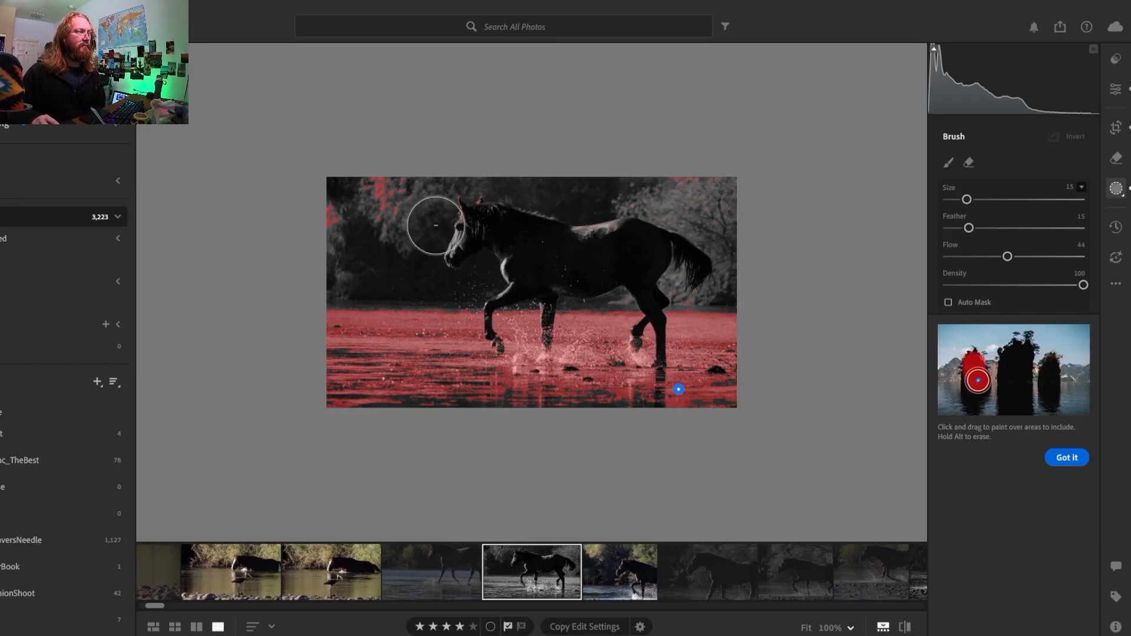
mouse_move(478, 179)
left_mouse_down()
mouse_move(448, 177)
mouse_move(405, 205)
mouse_move(413, 228)
mouse_move(392, 253)
left_mouse_up()
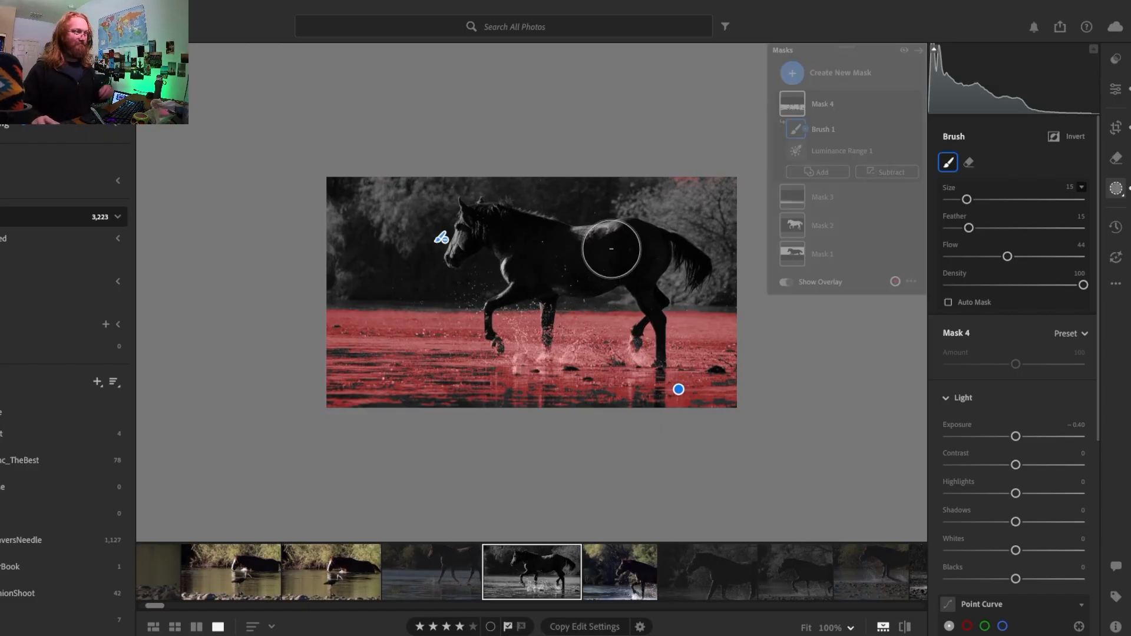
Set the subtracting brush's feather to 38
left_click(501, 305)
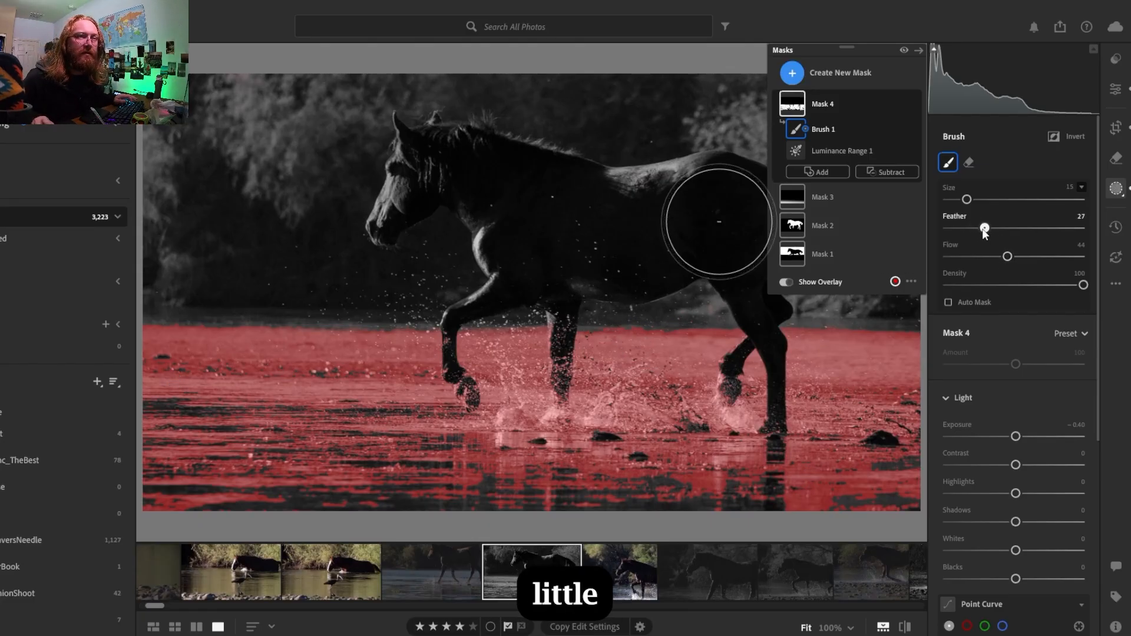
left_click_drag(977, 228, 1001, 228)
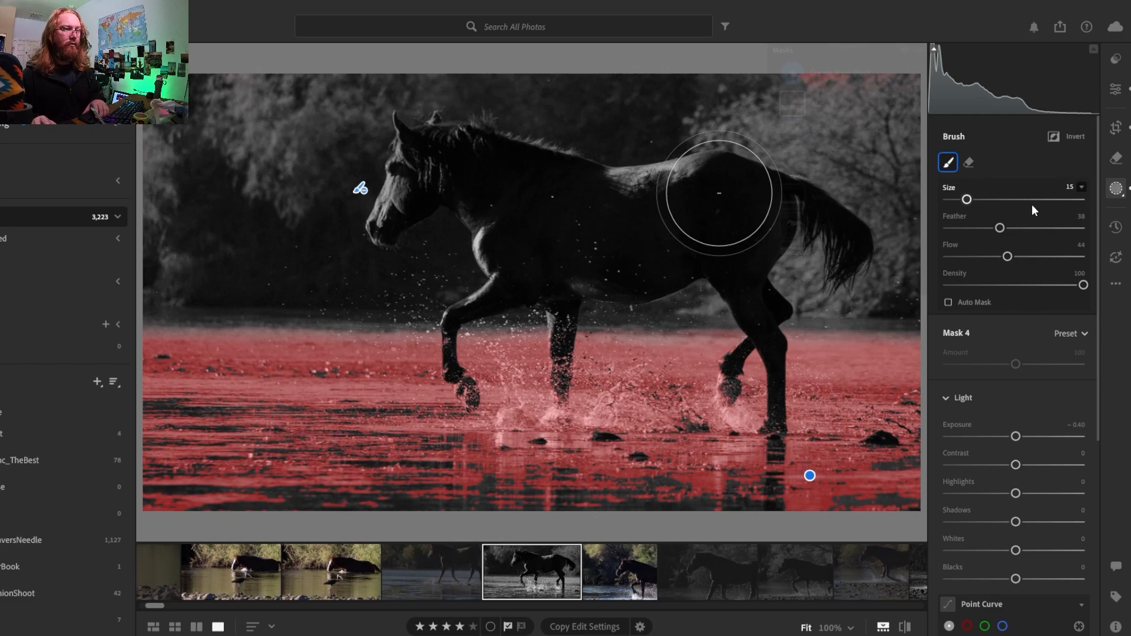
key("shift+w")
Reset Mask 4's exposure and darken the masked water to an exposure of -1.24
double_click(957, 424)
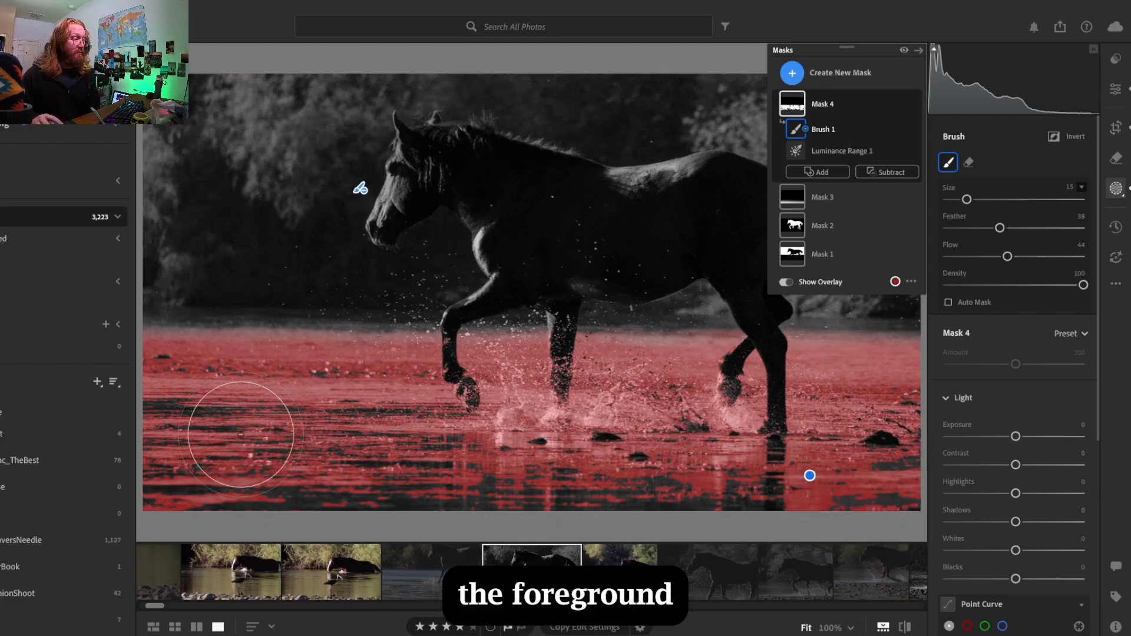
left_click(1016, 437)
left_click_drag(1016, 438, 1006, 439)
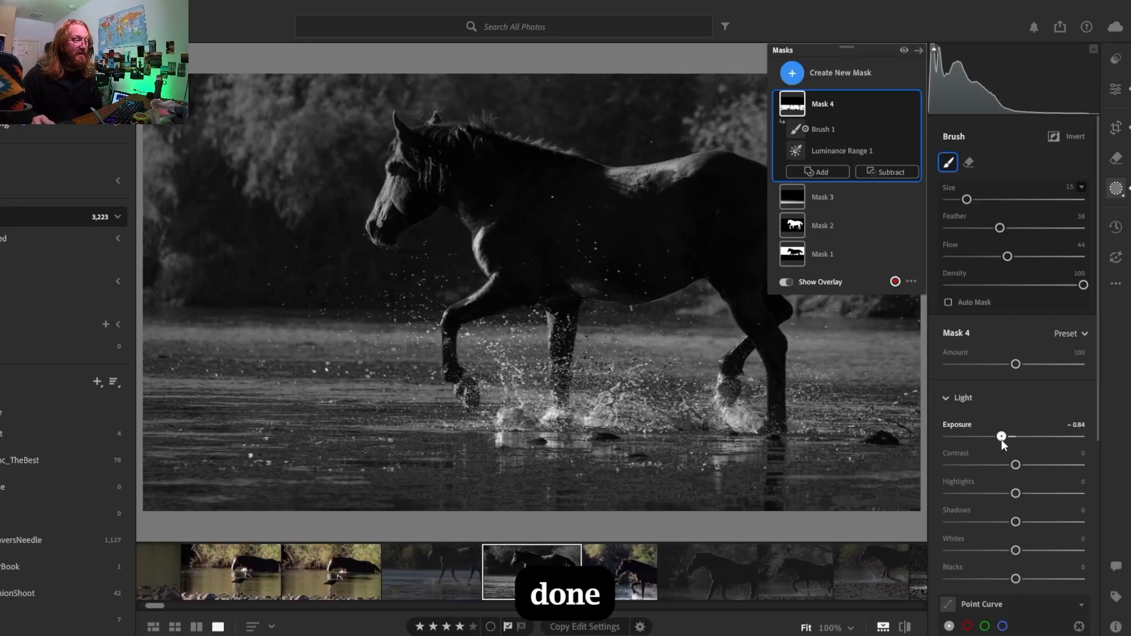
left_click_drag(1002, 440, 993, 440)
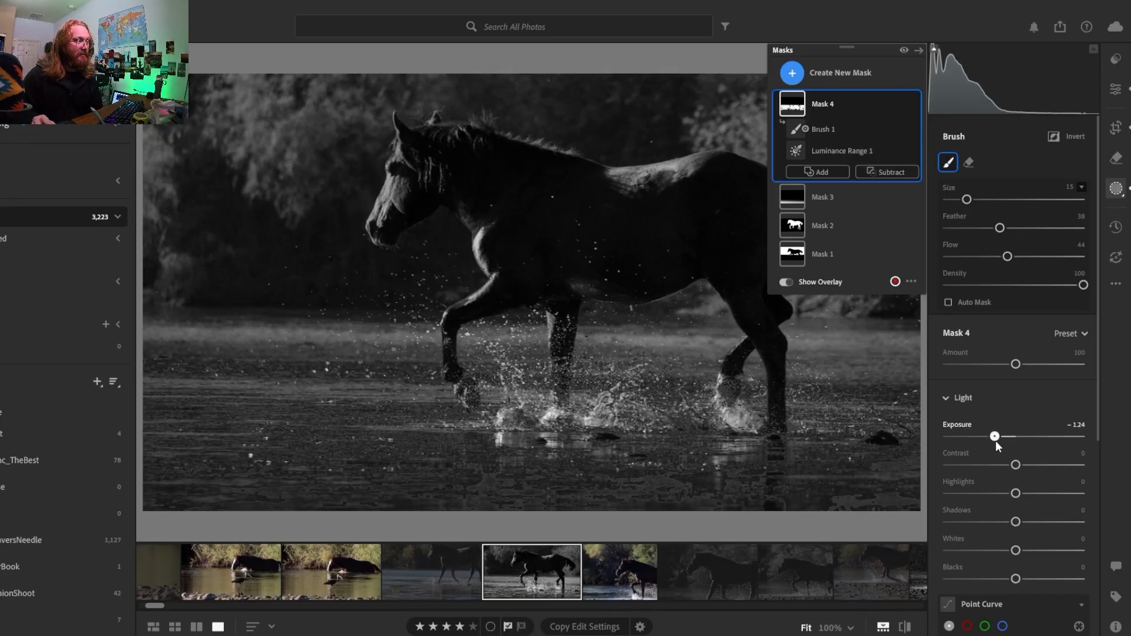
mouse_move(997, 440)
left_mouse_down()
mouse_move(973, 444)
mouse_move(982, 449)
left_mouse_up()
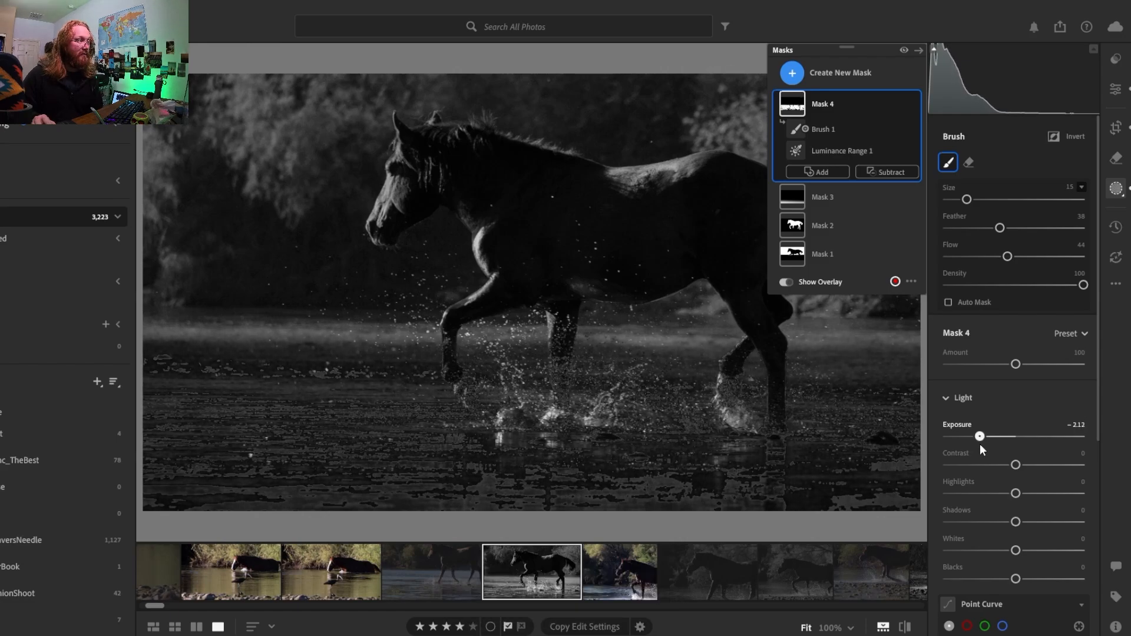
left_click_drag(982, 445, 986, 445)
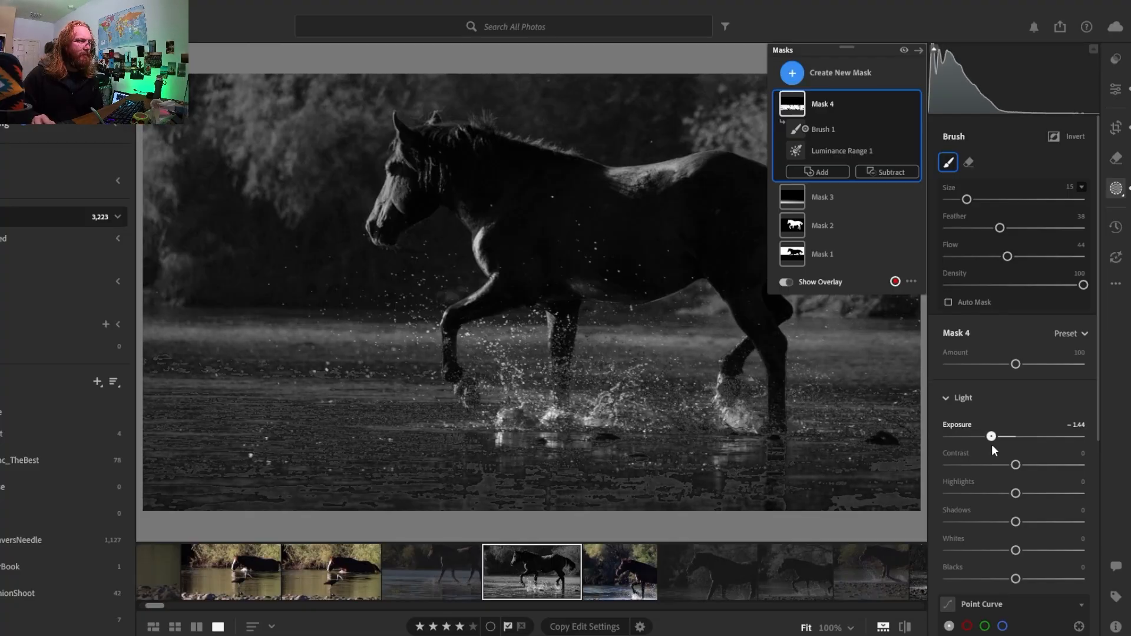
left_click_drag(993, 452, 993, 452)
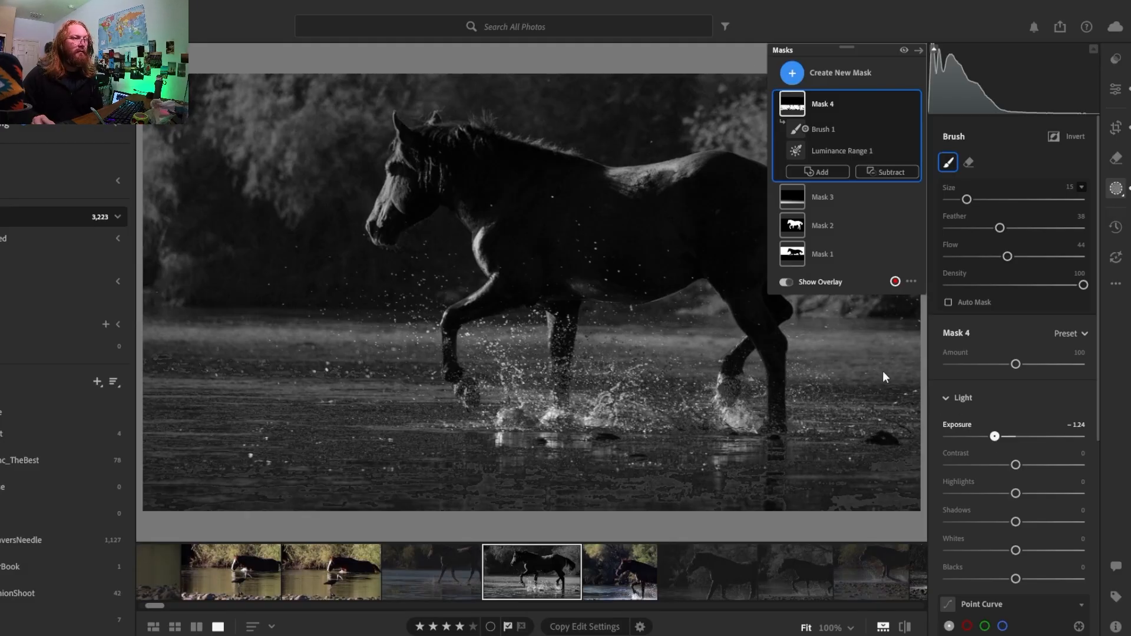
Show the mask overlay and brush the foreground water out of Mask 4, leaving only the band of water behind the horse
left_click(788, 282)
left_click(788, 282)
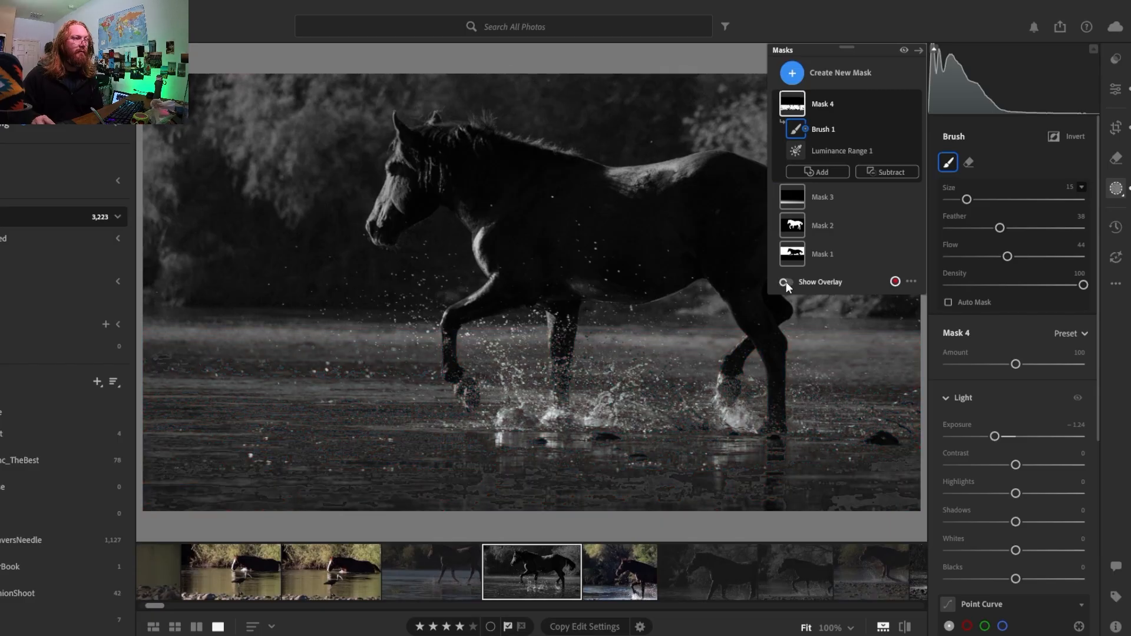
left_click(786, 282)
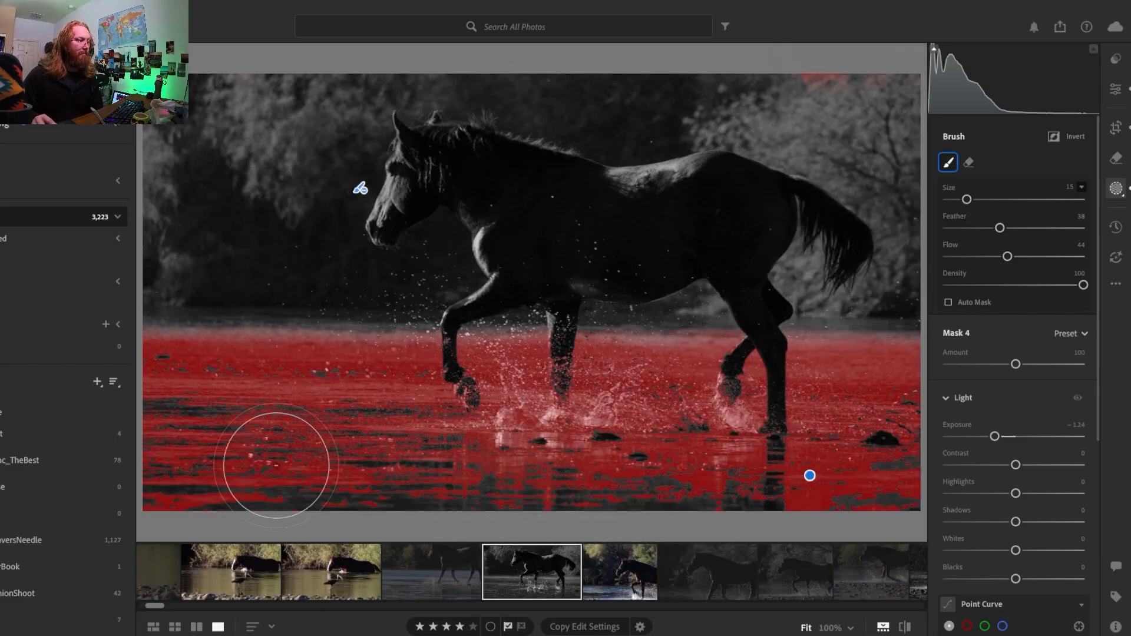
mouse_move(276, 465)
left_mouse_down()
mouse_move(440, 437)
mouse_move(210, 414)
mouse_move(379, 412)
mouse_move(267, 456)
mouse_move(145, 459)
mouse_move(238, 479)
mouse_move(497, 480)
mouse_move(561, 463)
mouse_move(580, 444)
mouse_move(509, 444)
mouse_move(584, 460)
mouse_move(596, 445)
mouse_move(514, 446)
mouse_move(522, 439)
mouse_move(607, 453)
mouse_move(701, 489)
mouse_move(700, 500)
mouse_move(750, 500)
mouse_move(753, 471)
mouse_move(682, 463)
mouse_move(816, 453)
mouse_move(462, 436)
left_mouse_up()
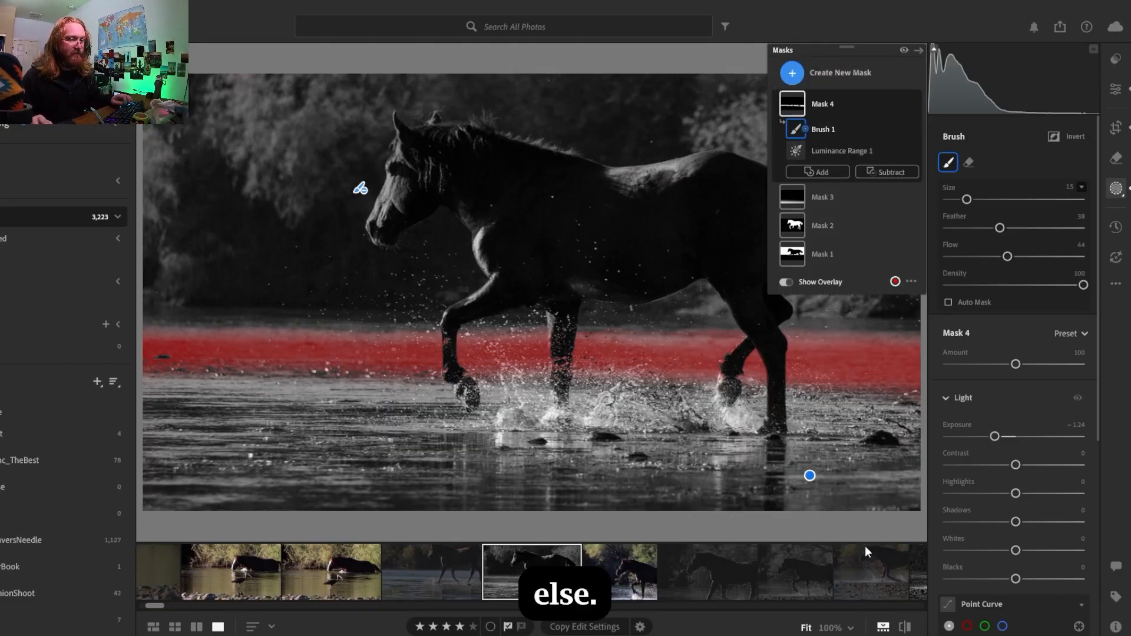
Subtract the horse's raised hind leg from Mask 4 using a brush with feather 0 and size 9
left_click(724, 382)
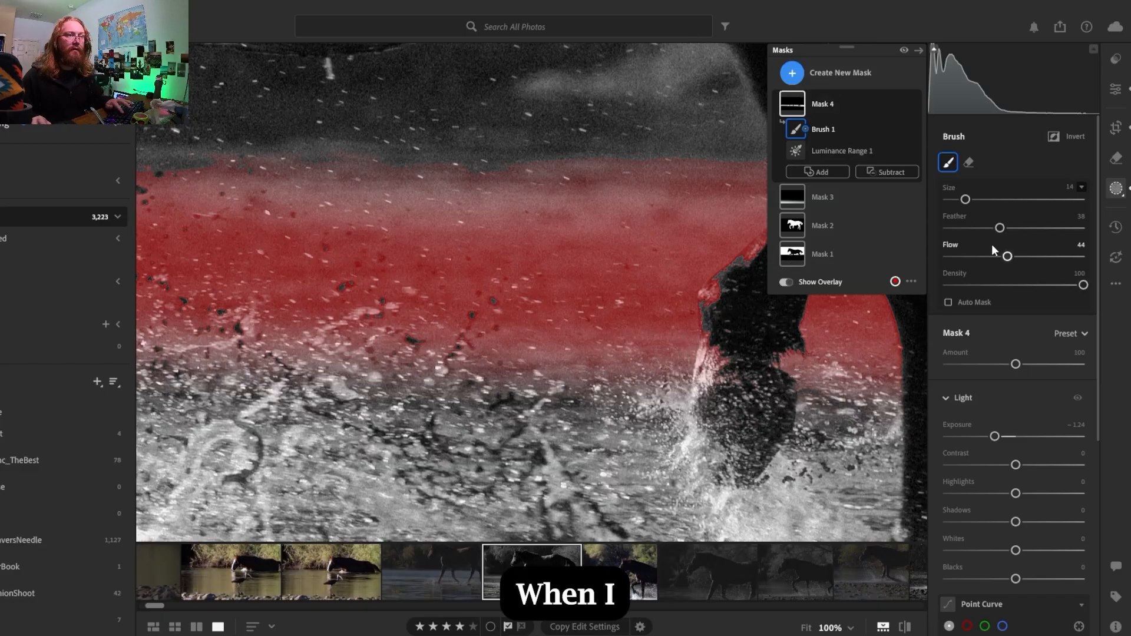
left_click_drag(1000, 228, 958, 233)
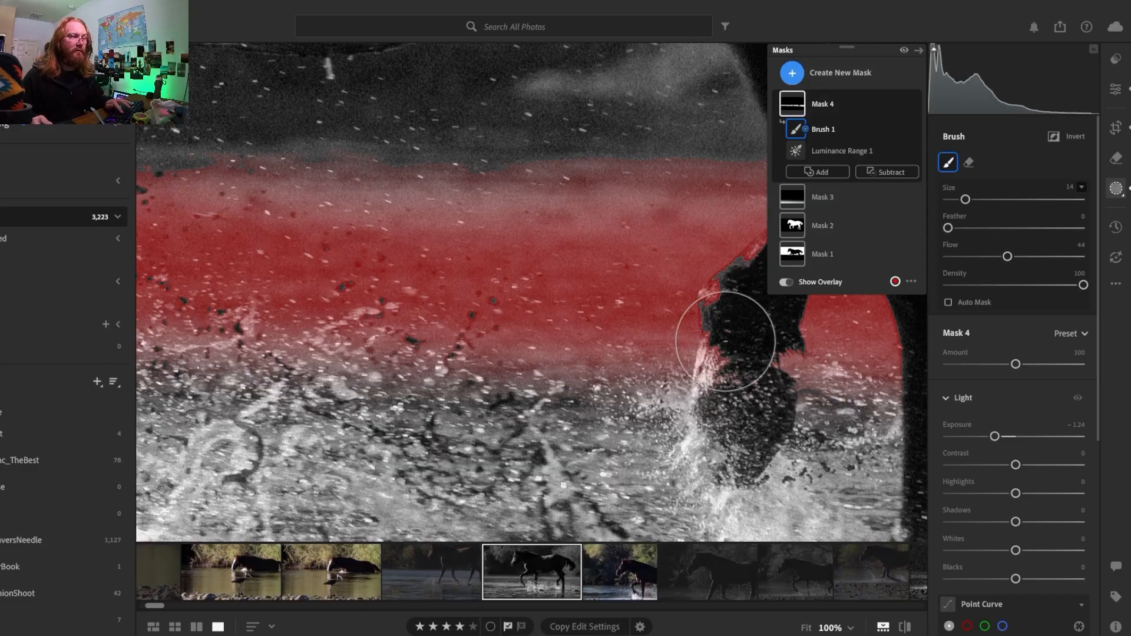
key("bracketleft")
key("bracketleft")
key("bracketleft")
key("bracketleft")
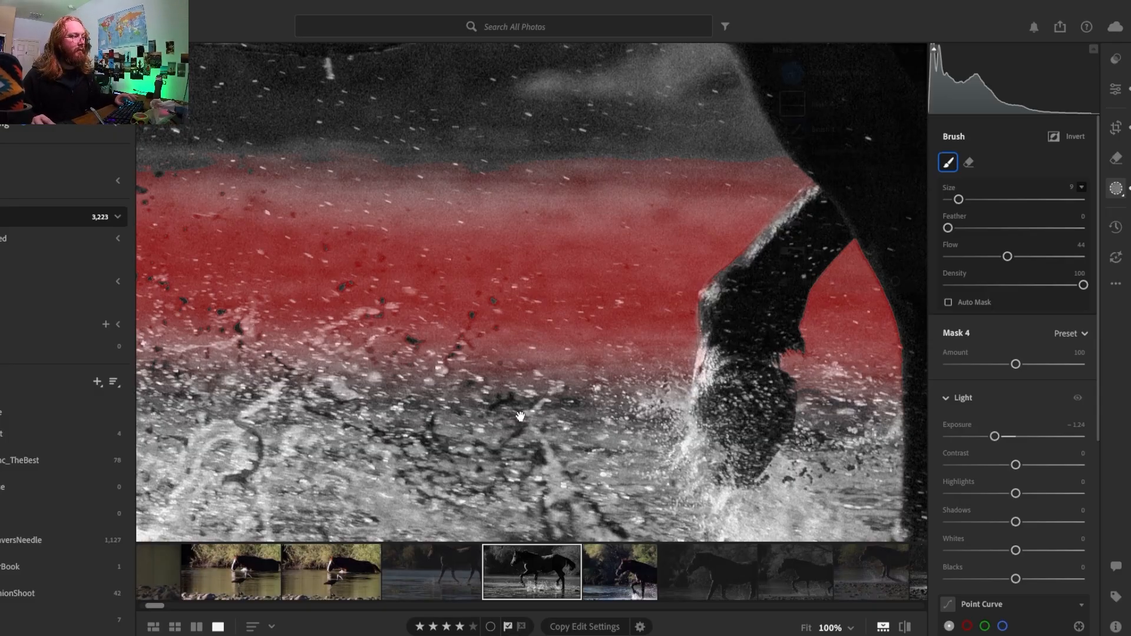
Subtract the horse's two front legs from Mask 4 and hide the mask overlay
left_click_drag(521, 416, 406, 280)
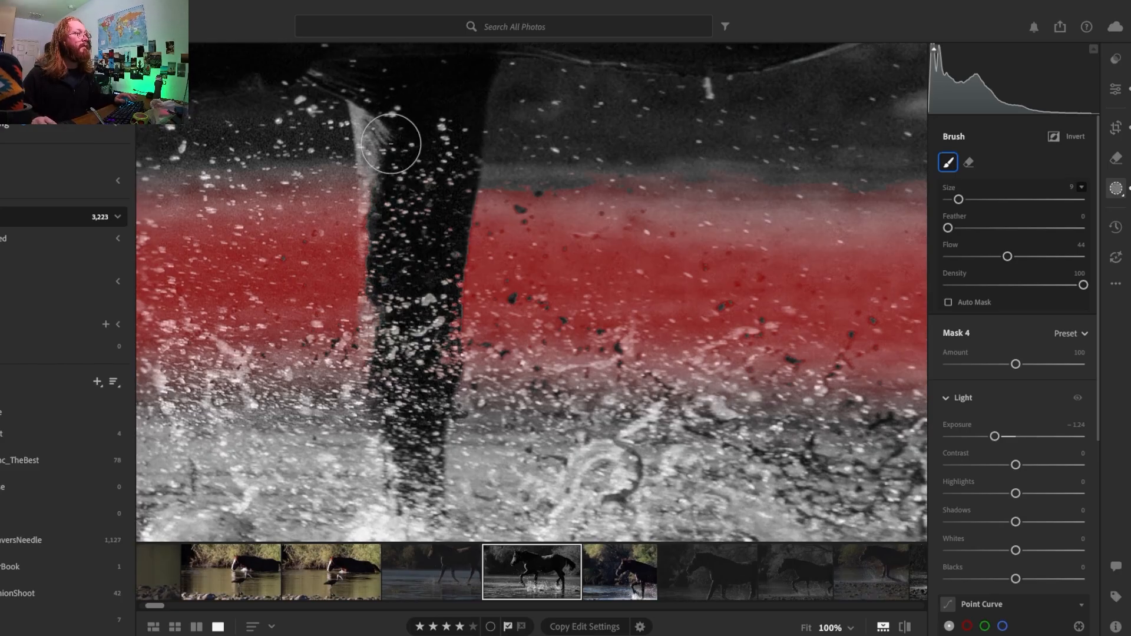
mouse_move(391, 144)
left_mouse_down()
mouse_move(371, 272)
mouse_move(404, 202)
left_mouse_up()
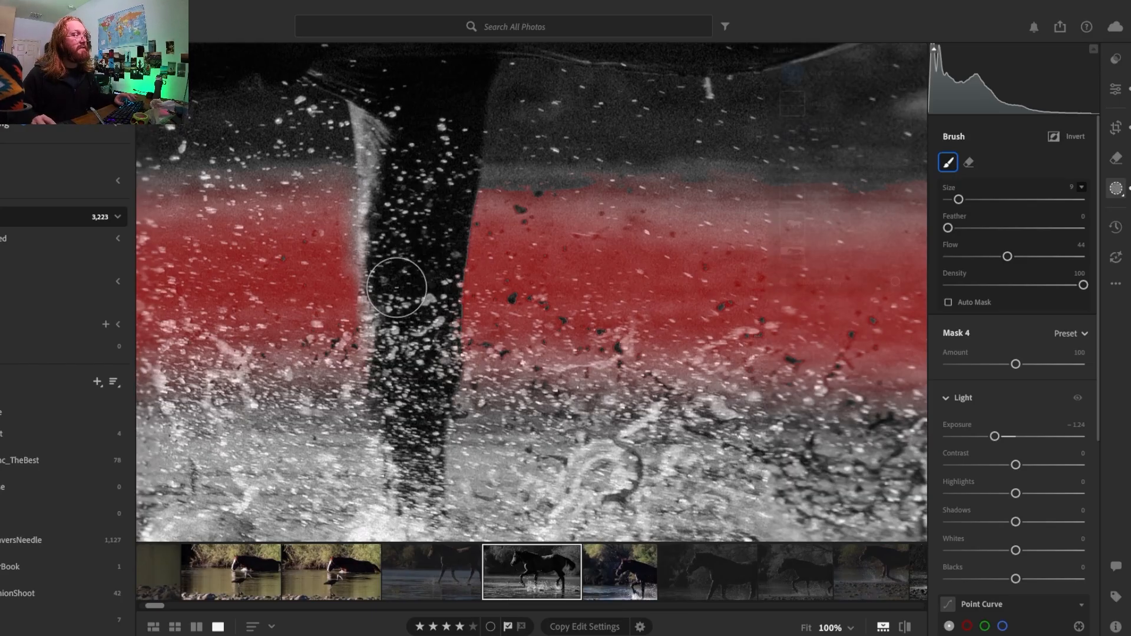
left_click_drag(409, 315, 533, 299)
mouse_move(260, 177)
left_mouse_down()
mouse_move(250, 269)
mouse_move(260, 201)
mouse_move(255, 320)
mouse_move(259, 359)
mouse_move(262, 342)
mouse_move(279, 365)
mouse_move(239, 313)
mouse_move(246, 335)
left_mouse_up()
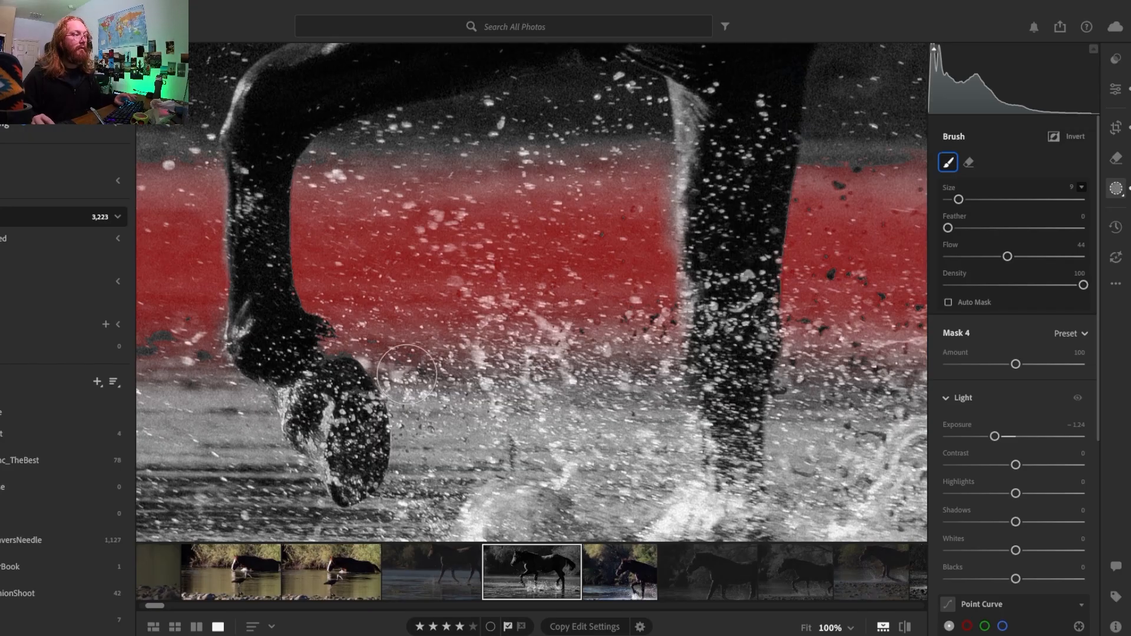
left_click_drag(290, 331, 489, 416)
left_click(489, 416)
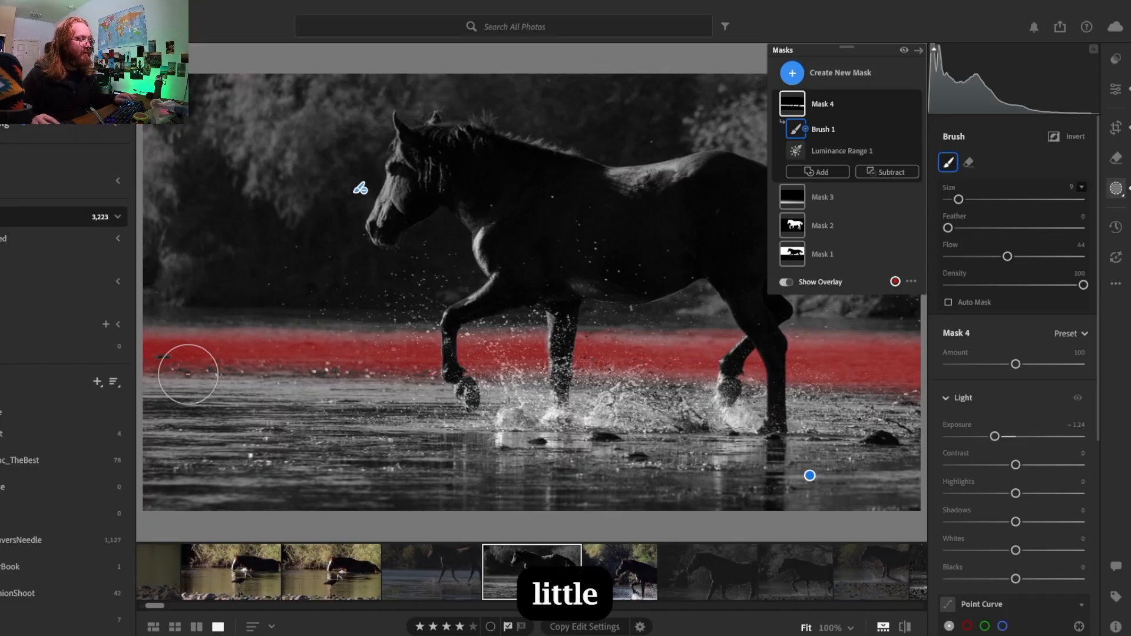
left_click(789, 283)
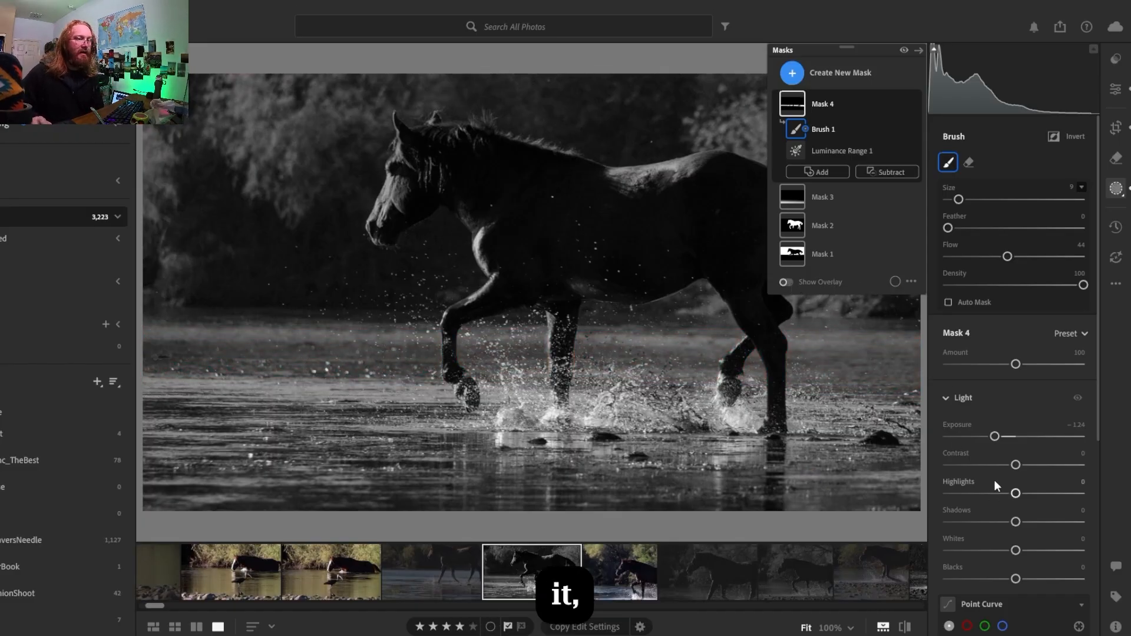
Set Mask 4's exposure to -1.00 and add a new brush component to the mask
left_click_drag(1000, 440, 1002, 440)
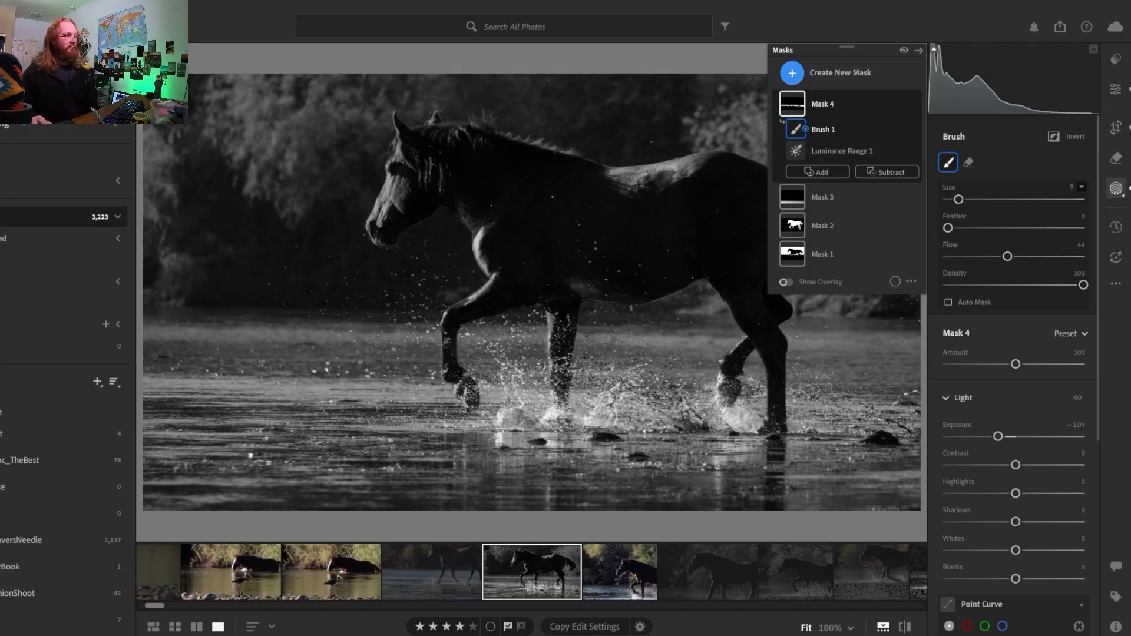
left_click_drag(1002, 439, 1003, 439)
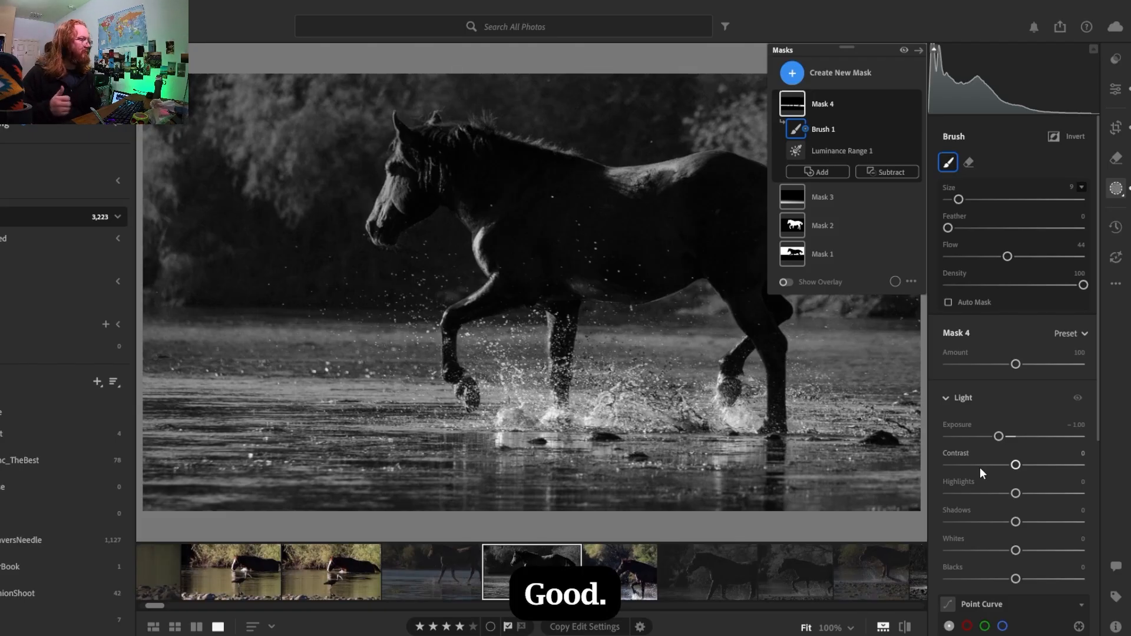
left_click(823, 172)
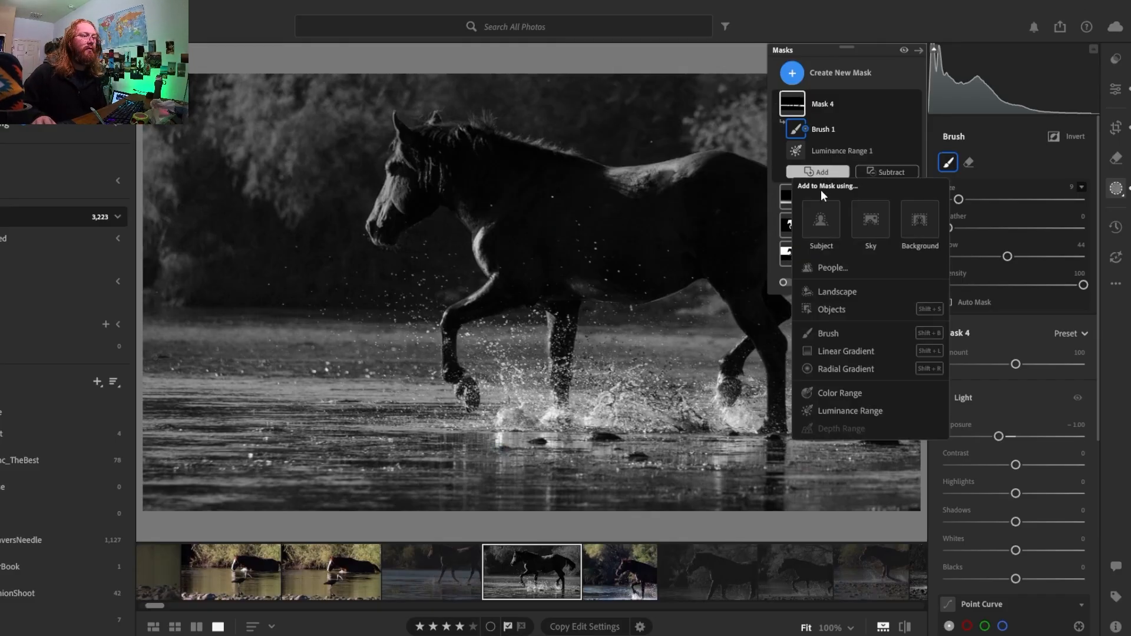
left_click(828, 333)
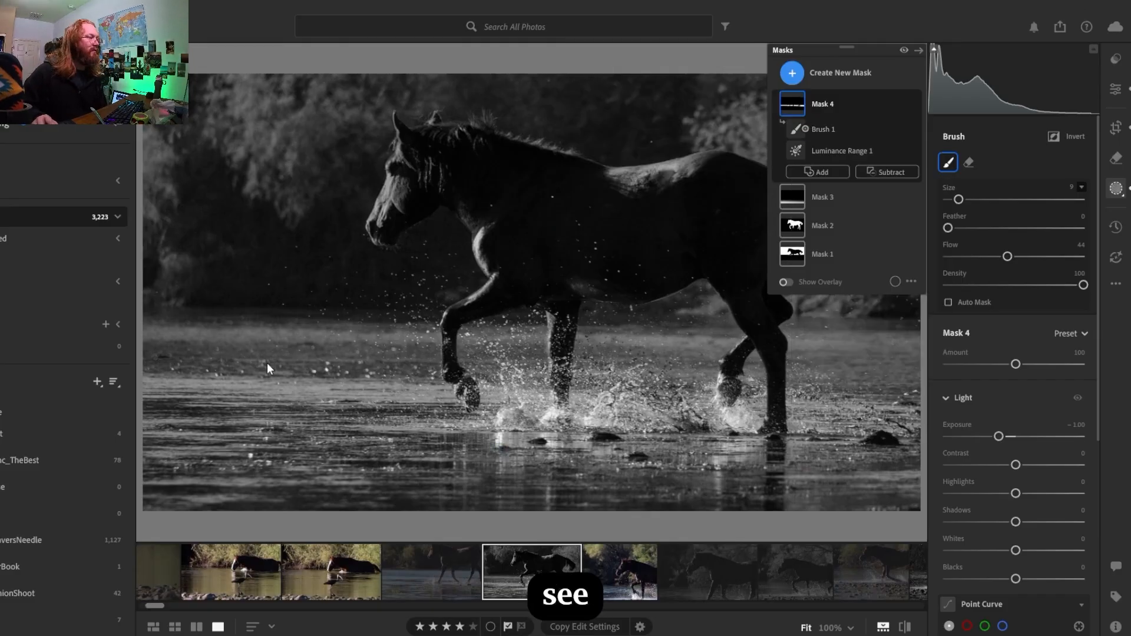
Show the mask overlay and brush the gaps in the water band near the photo's left edge into Mask 4, lowering the brush density to 50
left_click(164, 357)
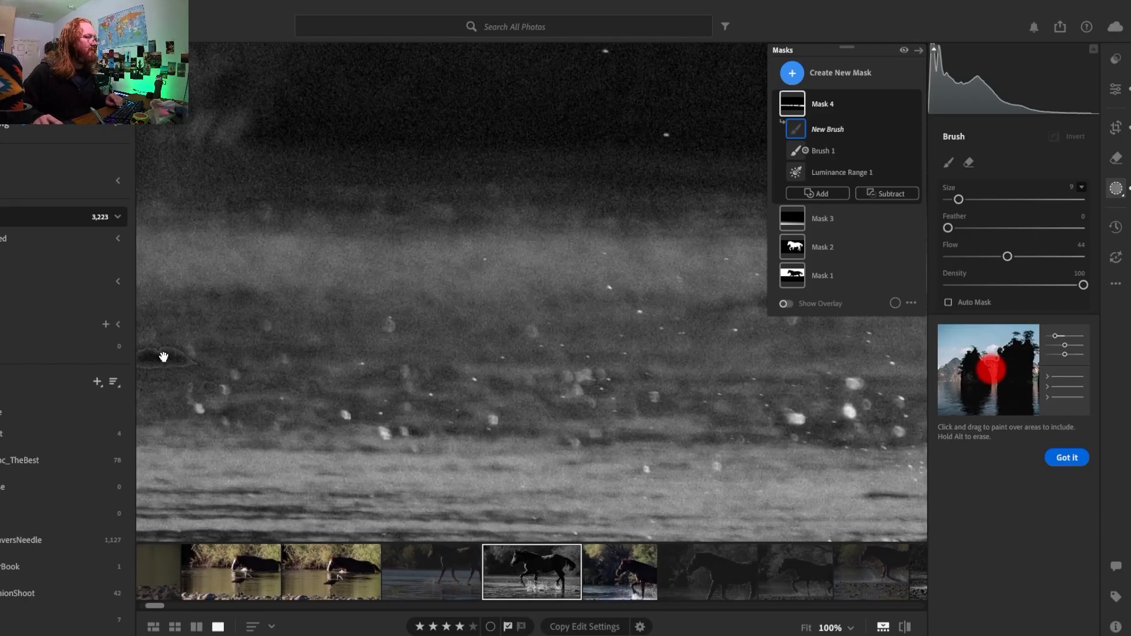
mouse_move(184, 353)
left_mouse_down()
mouse_move(434, 304)
mouse_move(417, 324)
left_mouse_up()
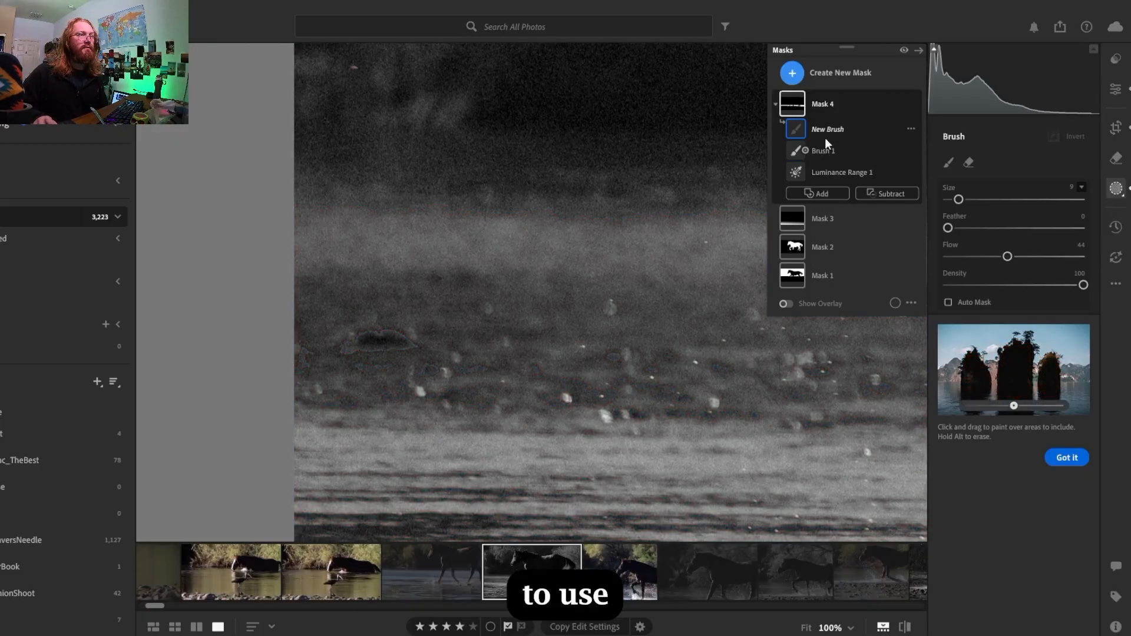
left_click(786, 304)
mouse_move(366, 336)
left_mouse_down()
mouse_move(403, 345)
mouse_move(421, 368)
mouse_move(358, 372)
mouse_move(477, 362)
left_mouse_up()
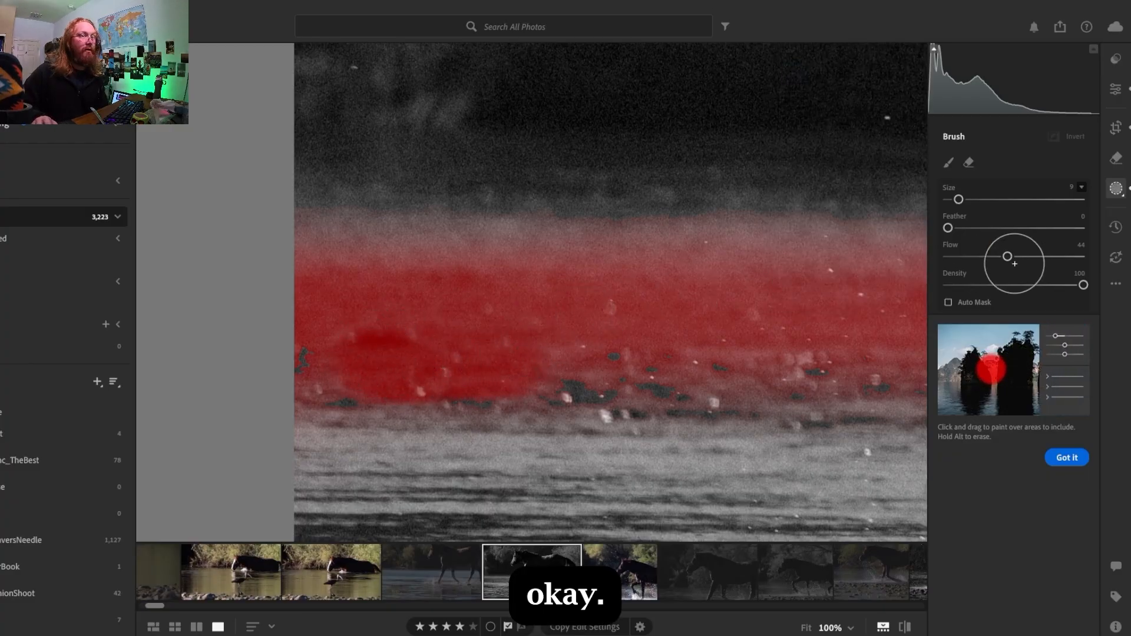
left_click_drag(1083, 286, 1016, 285)
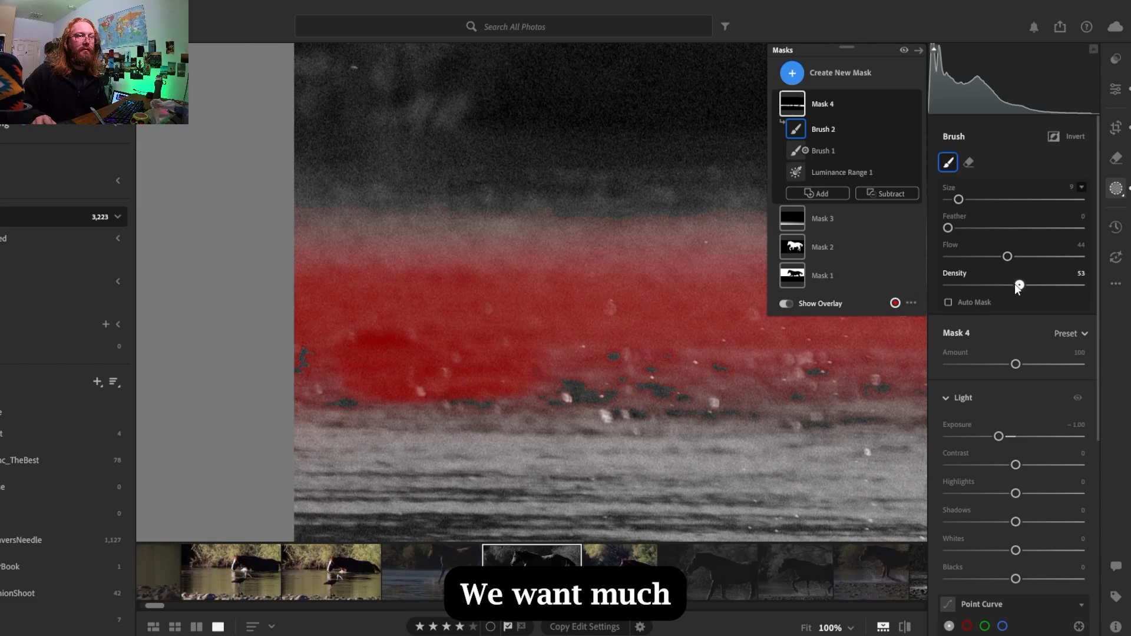
mouse_move(588, 368)
left_mouse_down()
mouse_move(644, 351)
mouse_move(737, 384)
mouse_move(796, 370)
mouse_move(866, 373)
mouse_move(349, 342)
mouse_move(412, 371)
mouse_move(316, 376)
mouse_move(649, 379)
mouse_move(677, 355)
left_mouse_up()
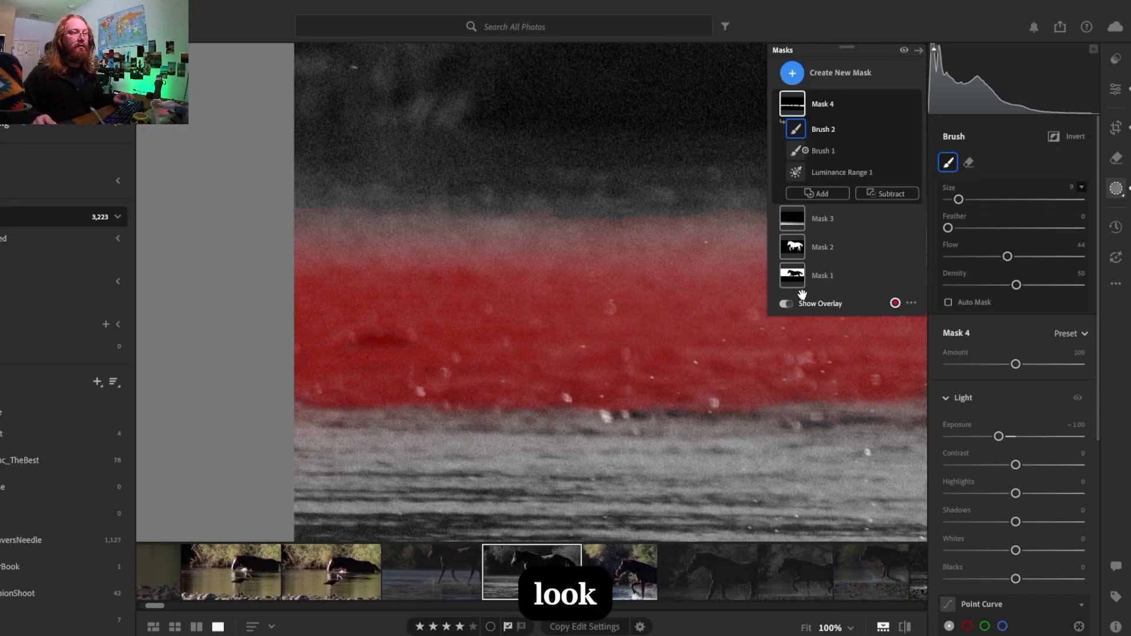
left_click(785, 304)
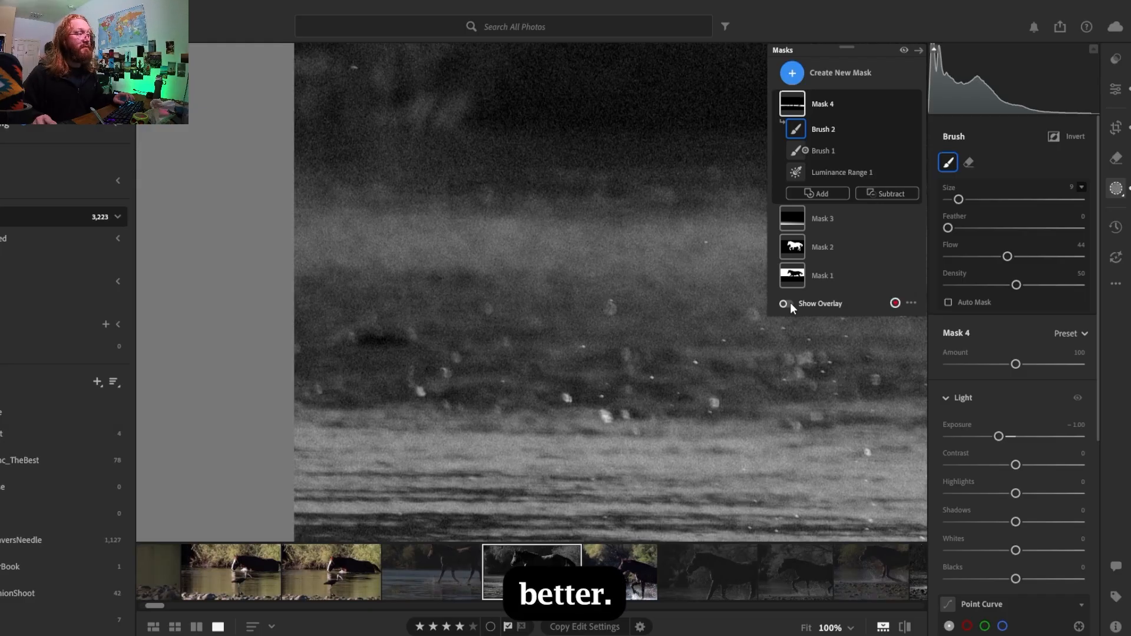
left_click(790, 302)
Brush the remaining gaps along the lower edge of the water band into Mask 4, up to the horse's raised front leg
mouse_move(646, 318)
left_mouse_down()
mouse_move(286, 336)
mouse_move(222, 319)
left_mouse_up()
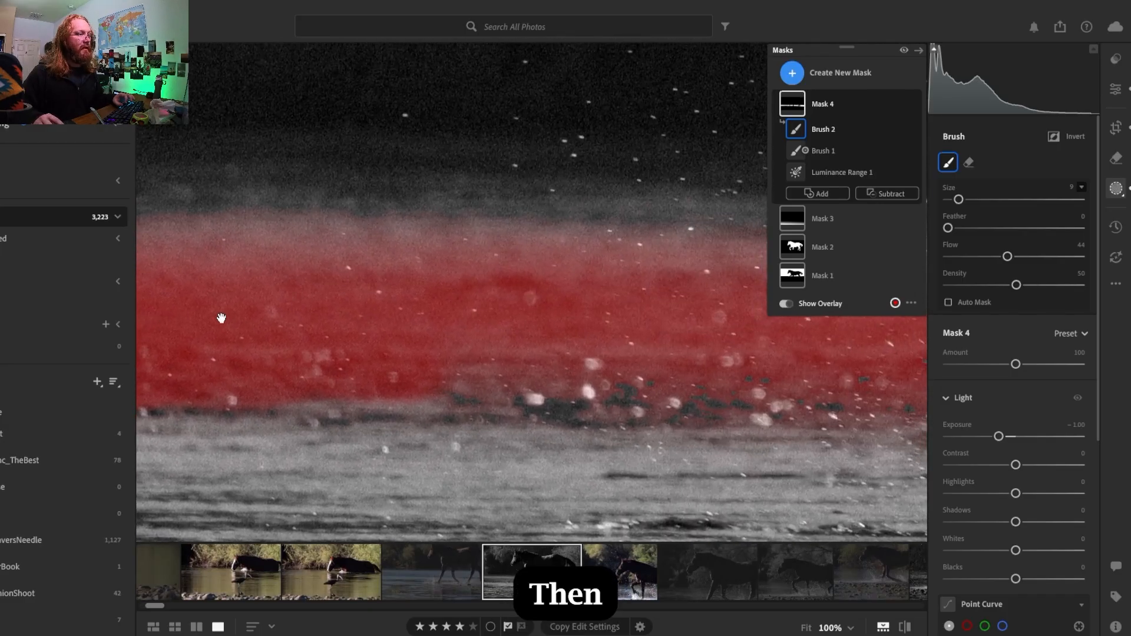
mouse_move(589, 378)
left_mouse_down()
mouse_move(621, 365)
mouse_move(774, 374)
mouse_move(858, 364)
mouse_move(920, 387)
mouse_move(778, 373)
mouse_move(744, 386)
mouse_move(689, 378)
left_mouse_up()
mouse_move(451, 383)
left_mouse_down()
mouse_move(631, 379)
mouse_move(309, 368)
mouse_move(409, 372)
mouse_move(271, 382)
left_mouse_up()
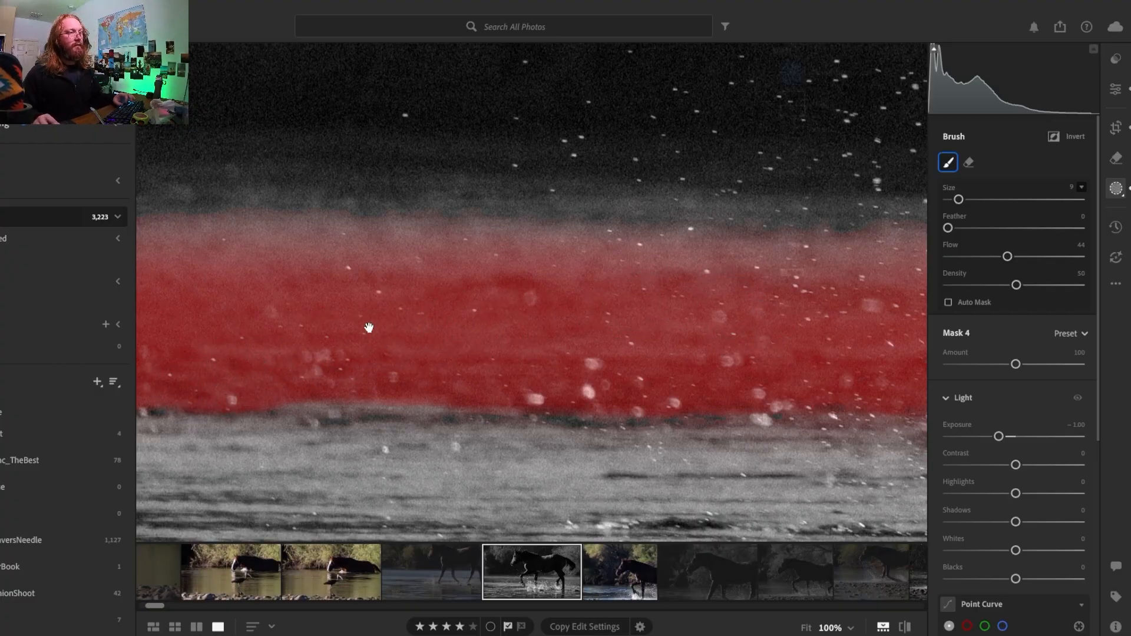
left_click_drag(368, 328, 194, 334)
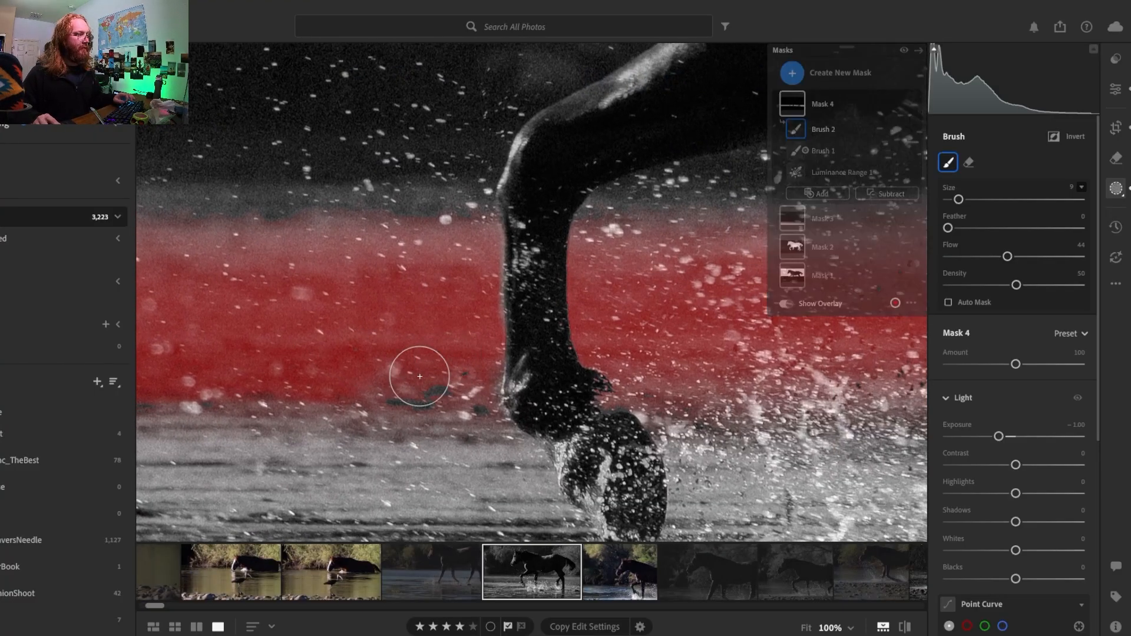
mouse_move(419, 376)
left_mouse_down()
mouse_move(434, 370)
mouse_move(389, 386)
left_mouse_up()
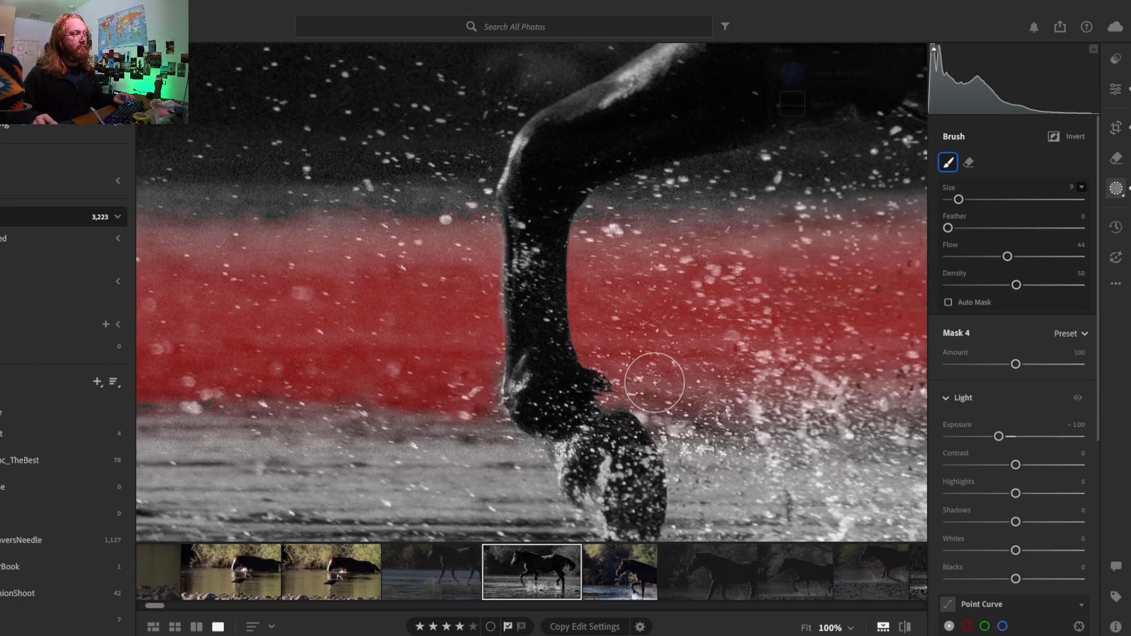
Brush the lower edge of the water band behind the horse's hind legs into Mask 4, hide the overlay and show the whole photo
mouse_move(654, 383)
left_mouse_down()
mouse_move(724, 348)
mouse_move(518, 305)
mouse_move(277, 355)
left_mouse_up()
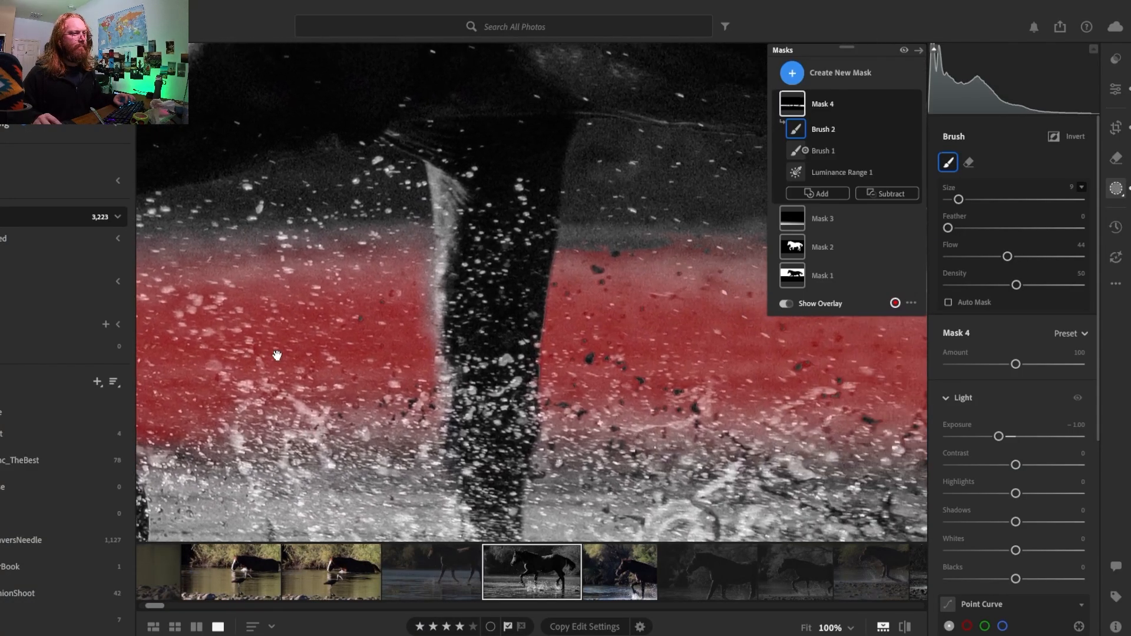
left_click_drag(673, 320, 311, 298)
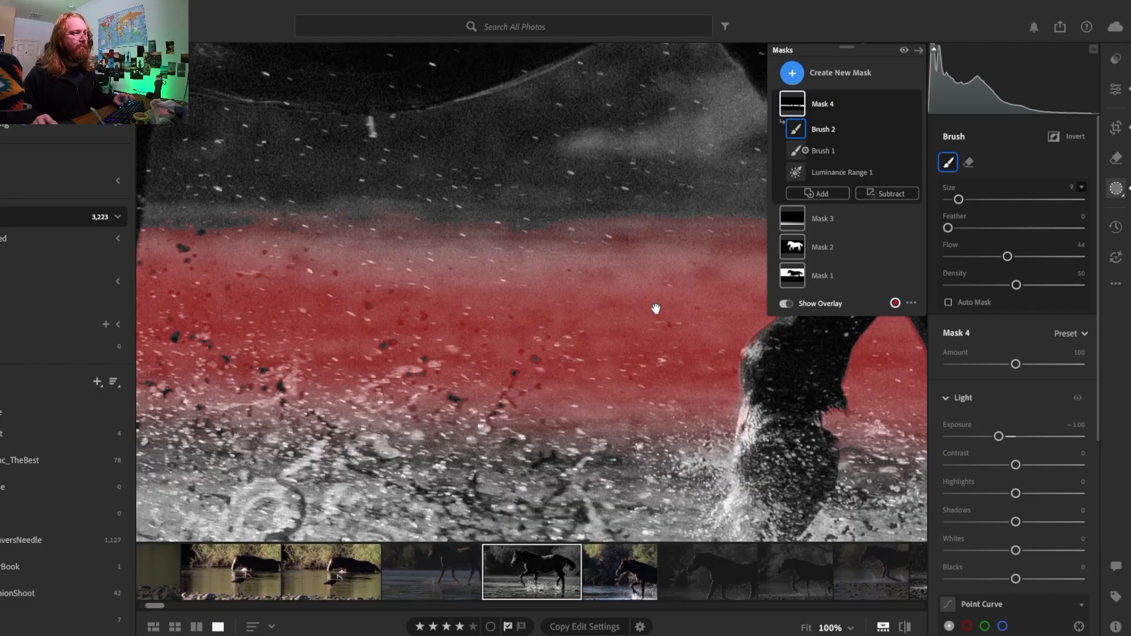
left_click_drag(656, 309, 204, 297)
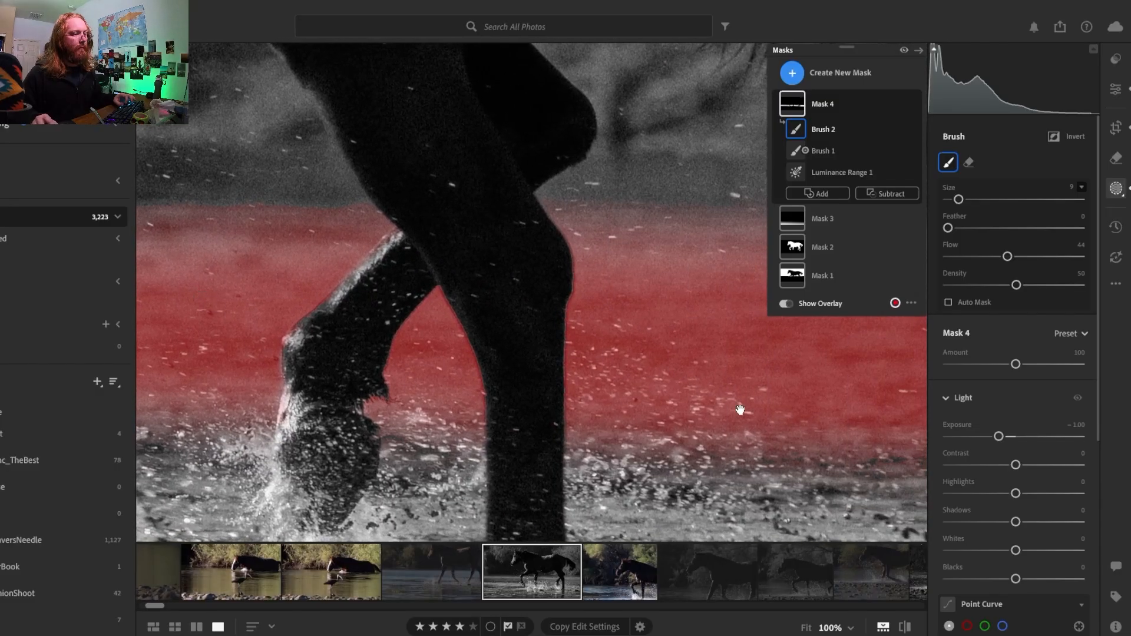
mouse_move(742, 442)
left_mouse_down()
mouse_move(887, 437)
mouse_move(873, 444)
mouse_move(894, 438)
mouse_move(900, 416)
left_mouse_up()
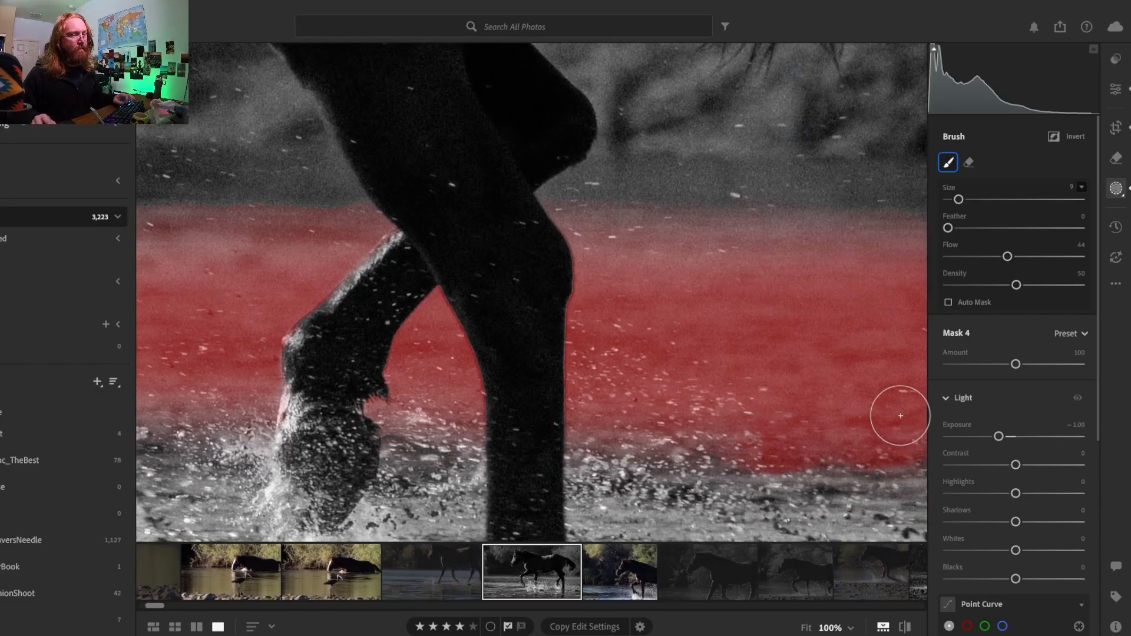
mouse_move(830, 344)
left_mouse_down()
mouse_move(434, 331)
mouse_move(452, 341)
left_mouse_up()
mouse_move(563, 425)
left_mouse_down()
mouse_move(593, 417)
mouse_move(550, 425)
mouse_move(679, 415)
mouse_move(705, 444)
mouse_move(553, 426)
left_mouse_up()
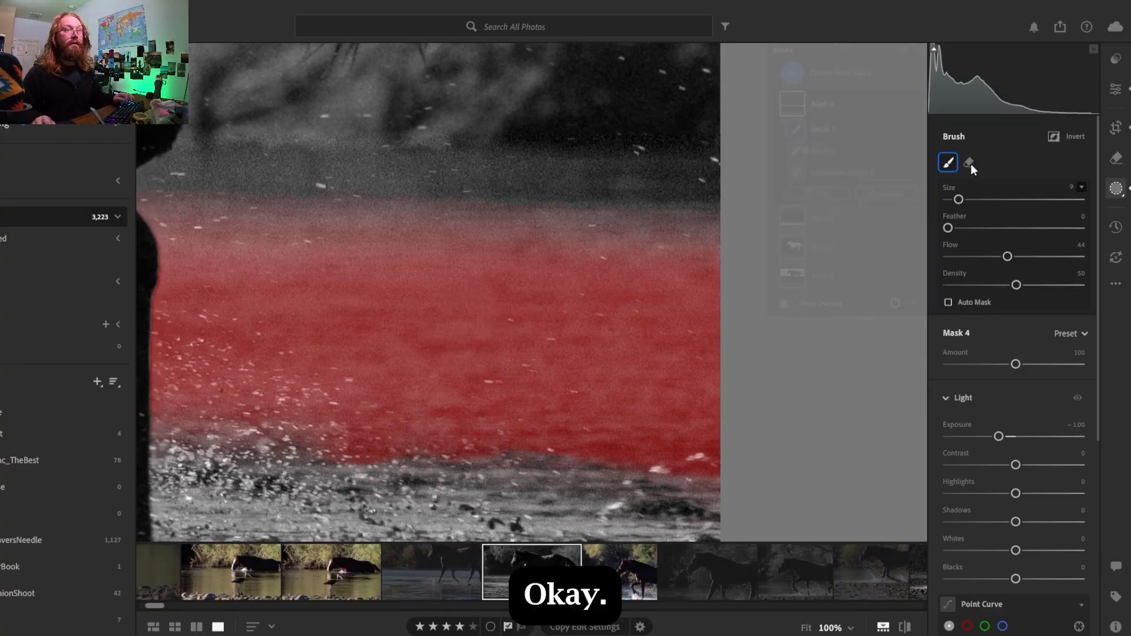
left_click(785, 303)
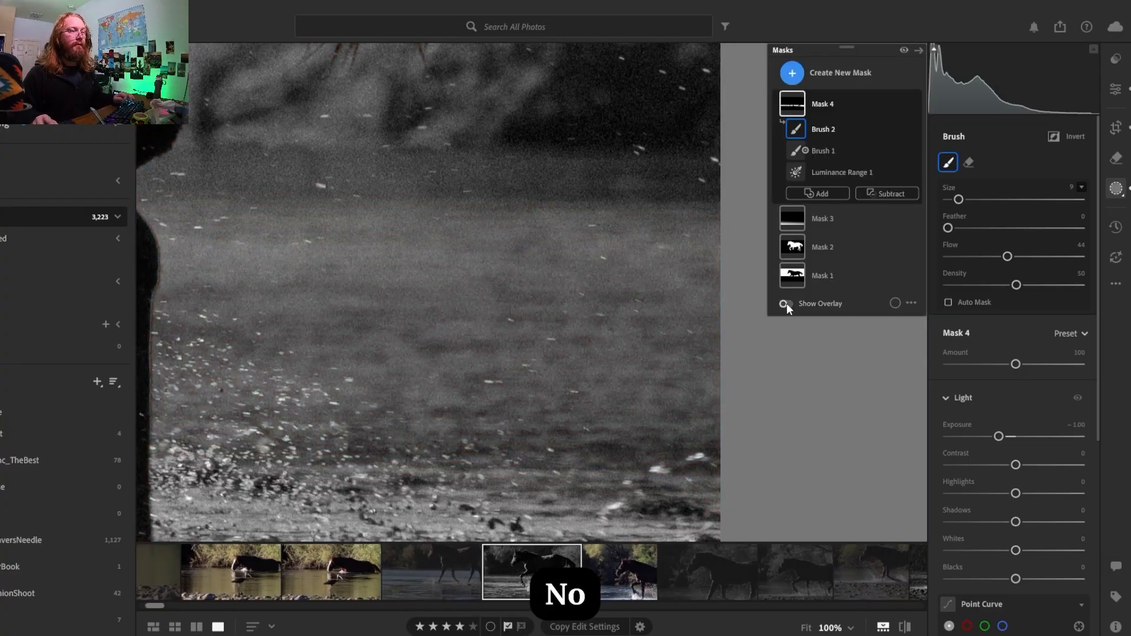
left_click(590, 278)
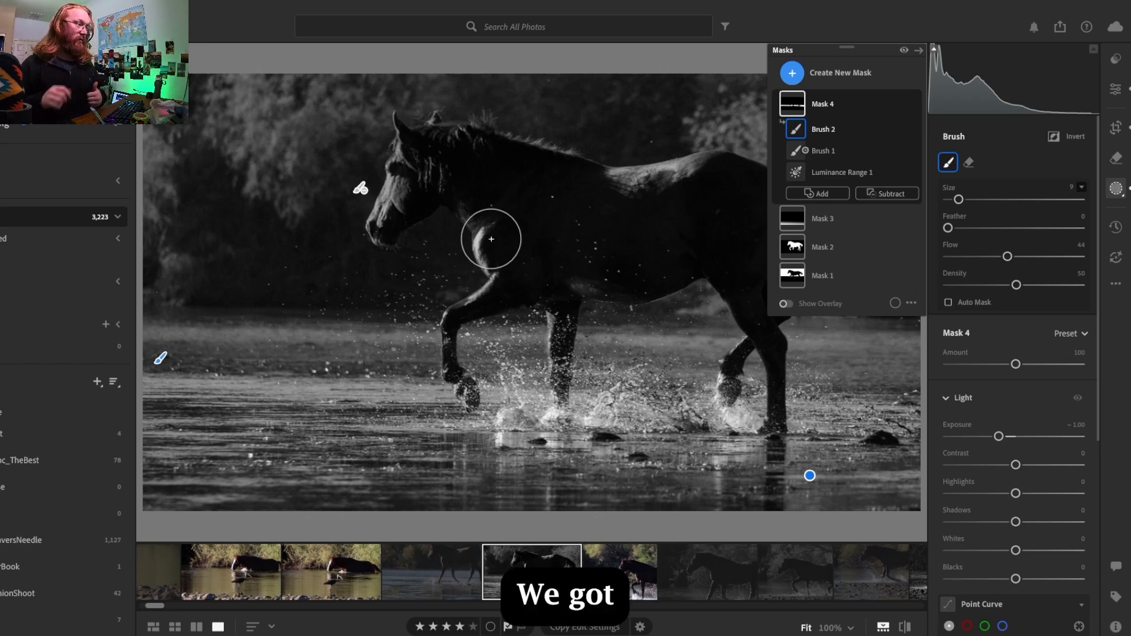
Collapse the mask list, return to the general edit settings and inspect the darkened water and splashes at 100%
left_click(919, 52)
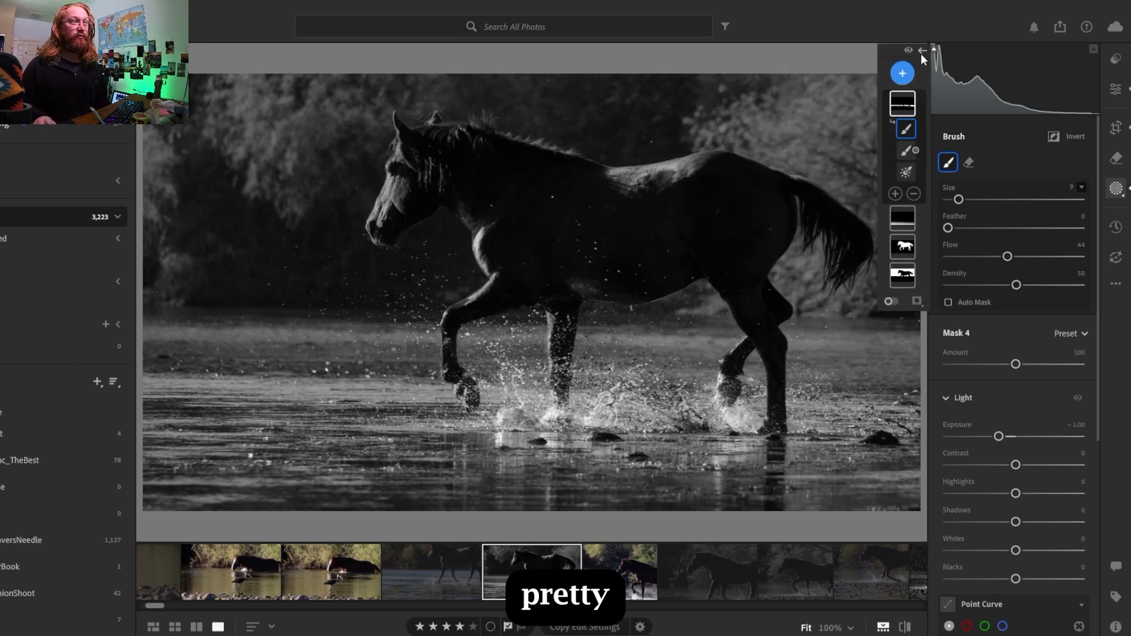
left_click(1116, 89)
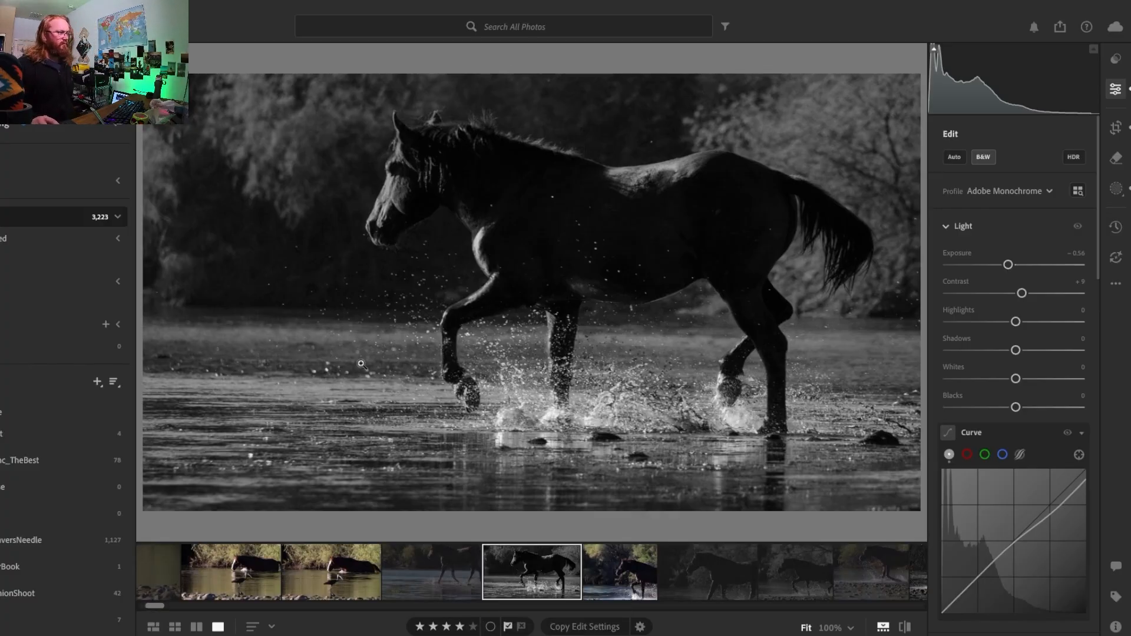
left_click(318, 369)
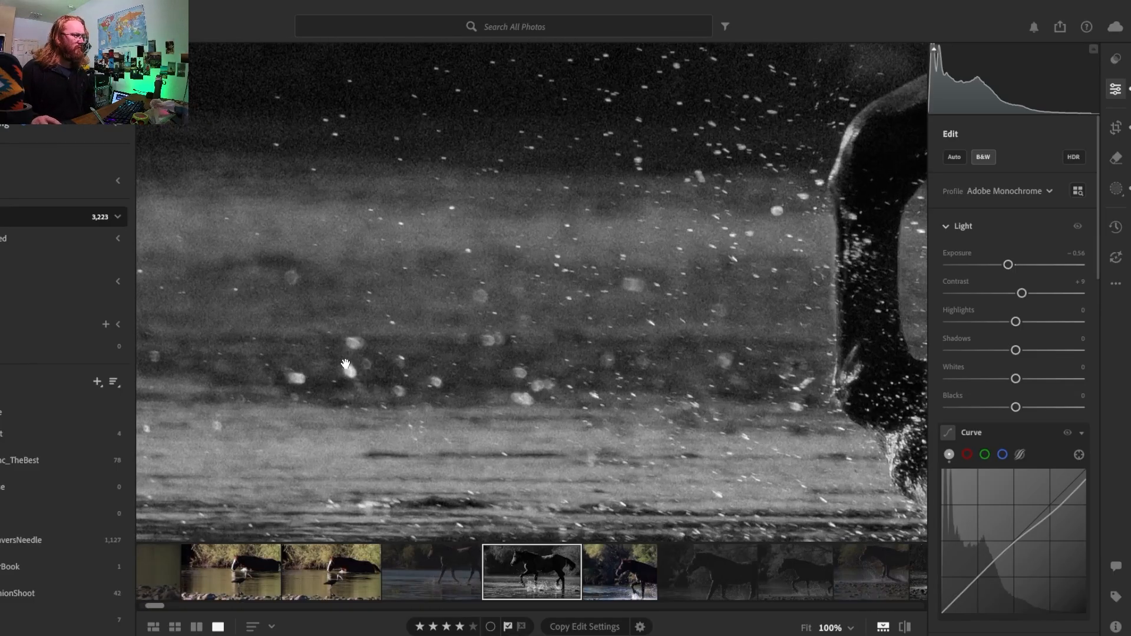
scroll(354, 349, "right", 10)
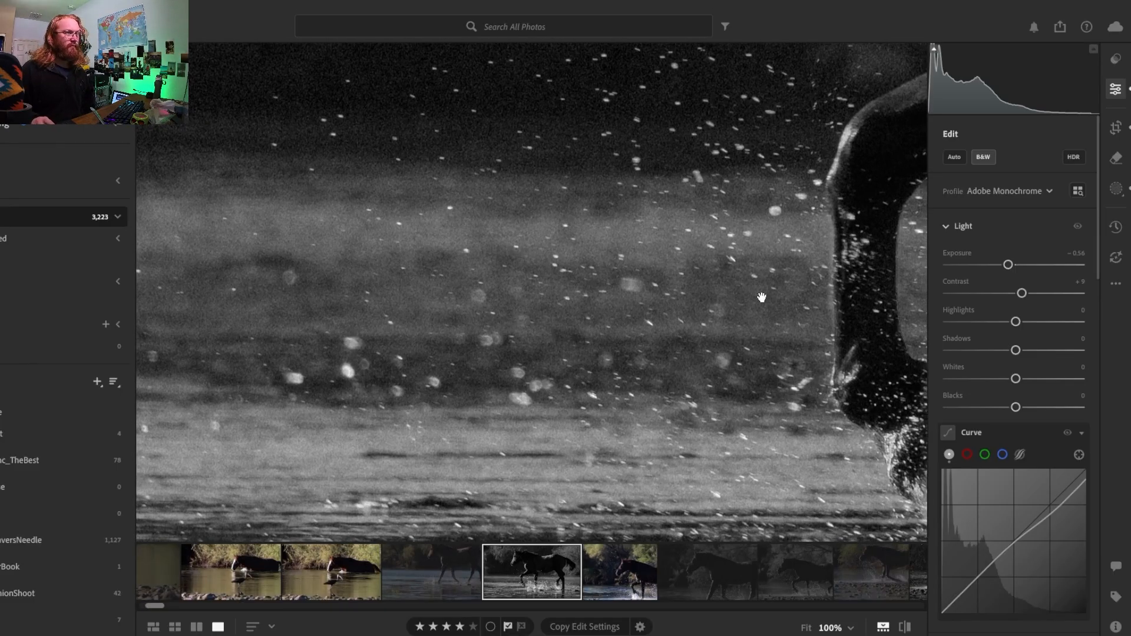
scroll(679, 325, "down", 5)
scroll(679, 325, "right", 6)
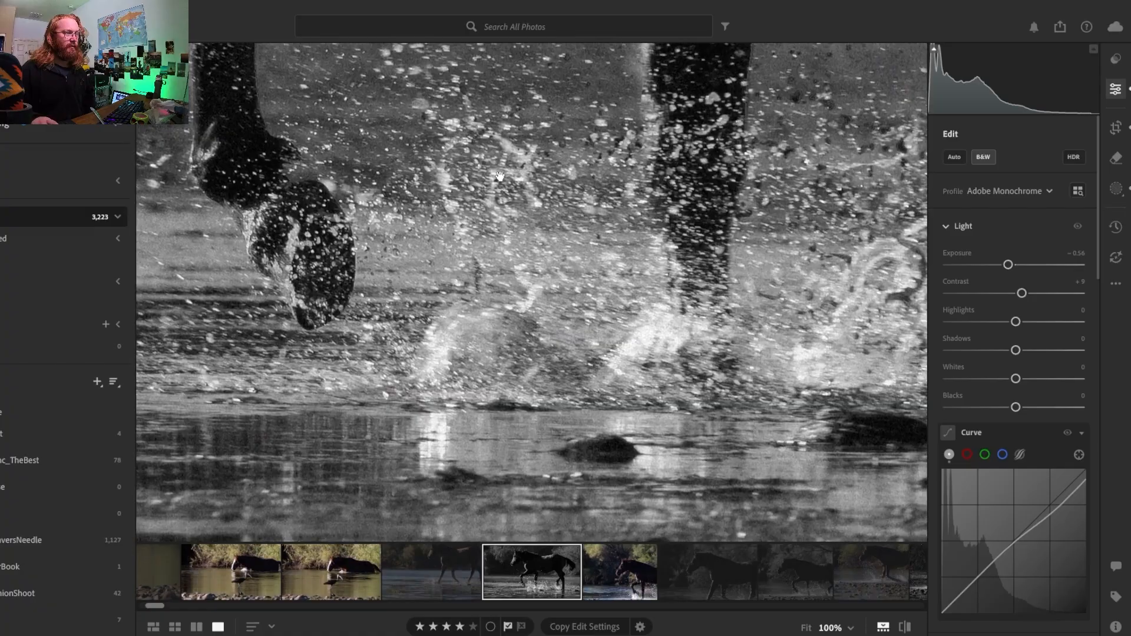
scroll(487, 307, "right", 2)
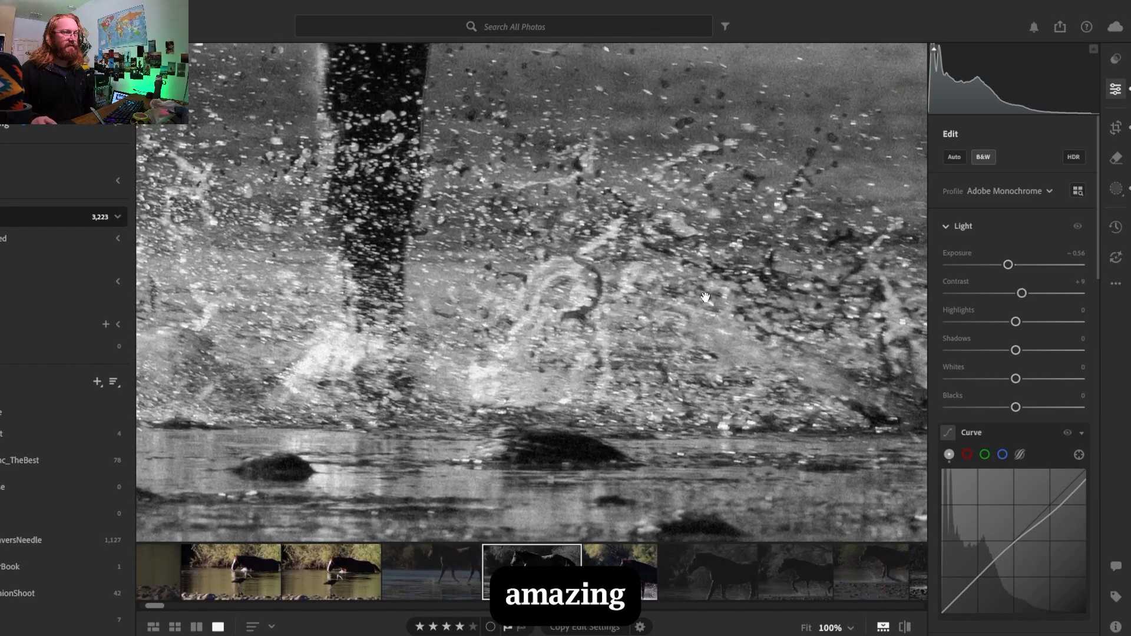
left_click(487, 307)
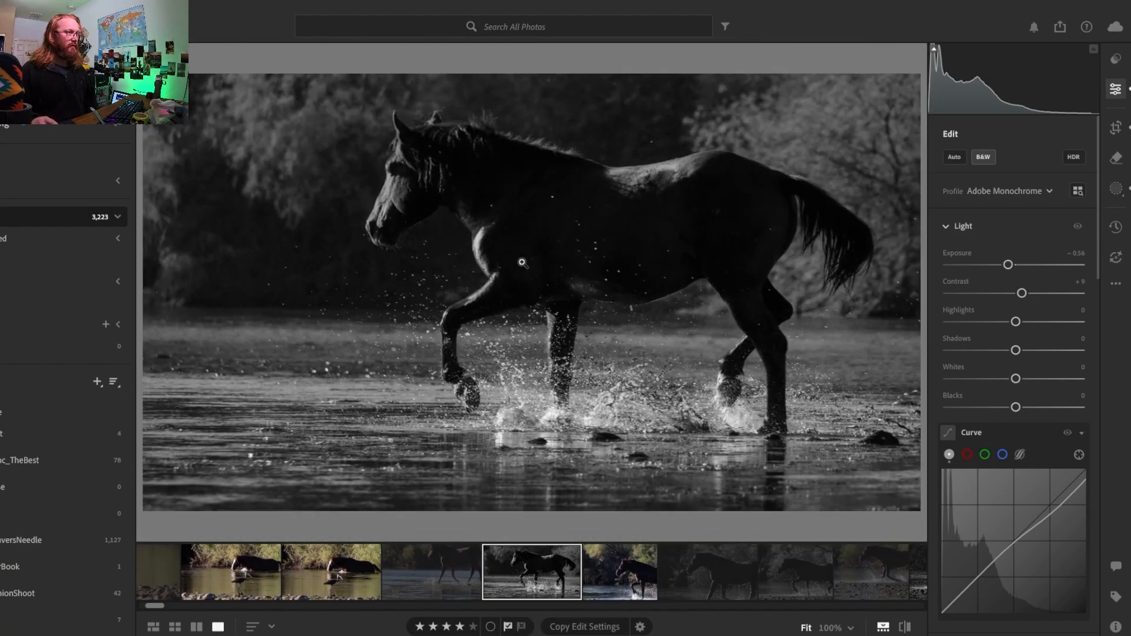
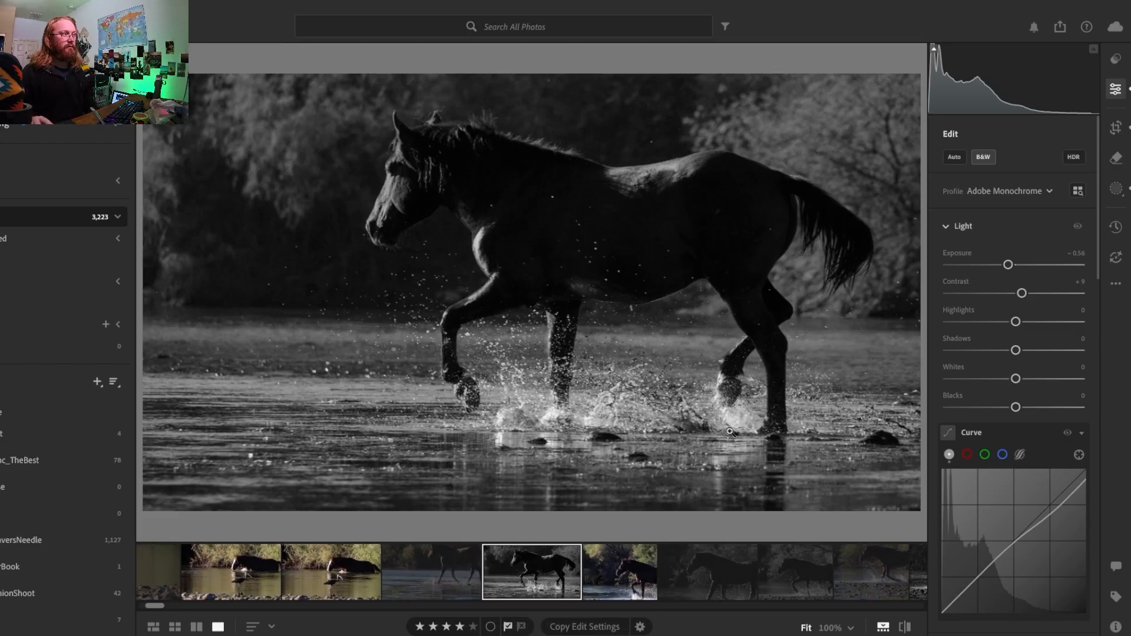
Create a new luminance range mask covering luminance 93 to 100, with the luminance map shown
left_click(1117, 189)
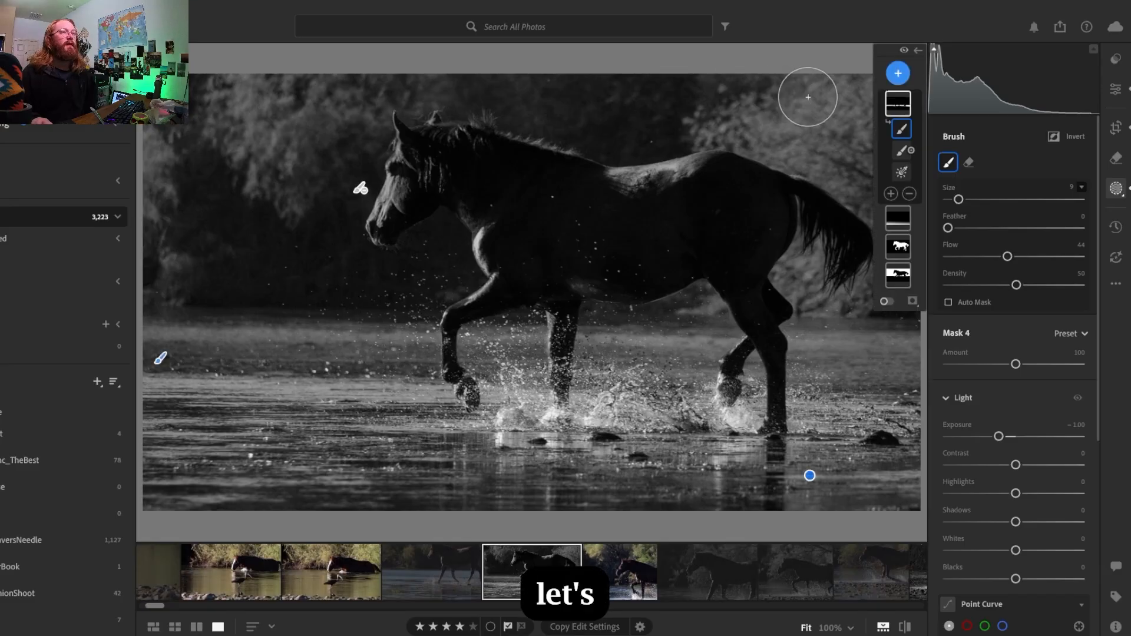
left_click(898, 73)
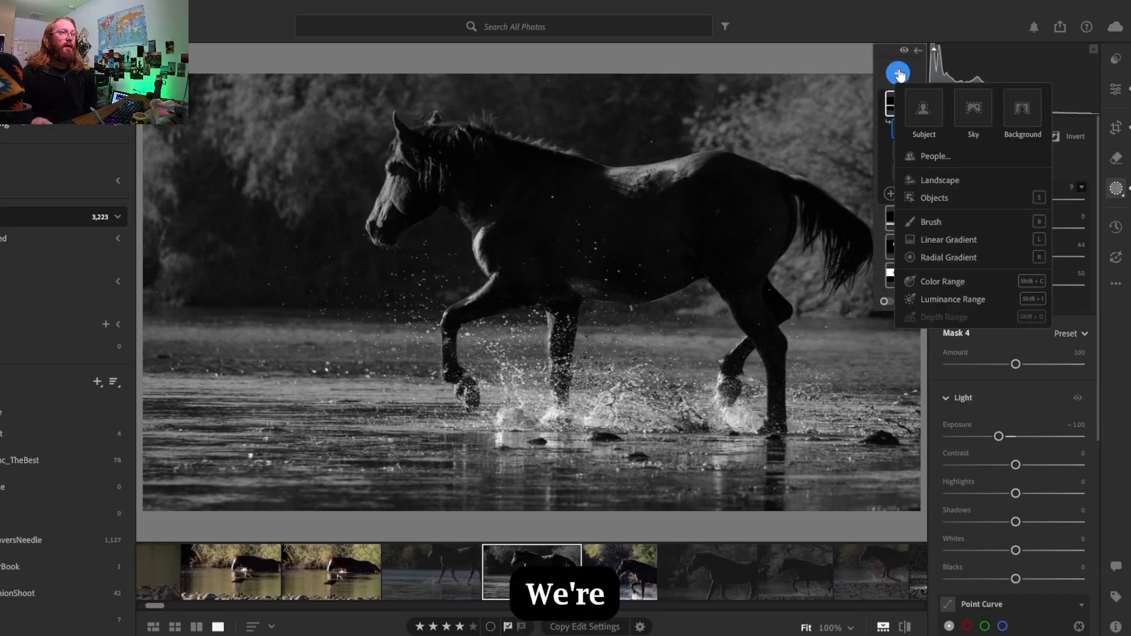
left_click(954, 299)
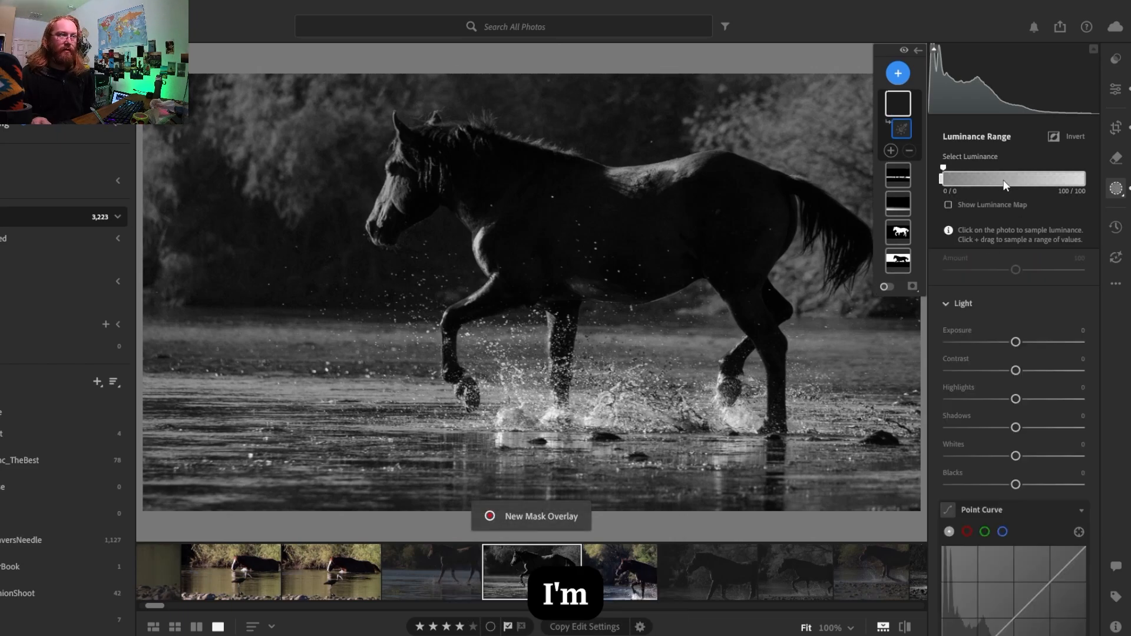
left_click(1006, 185)
left_click_drag(1030, 187, 1051, 179)
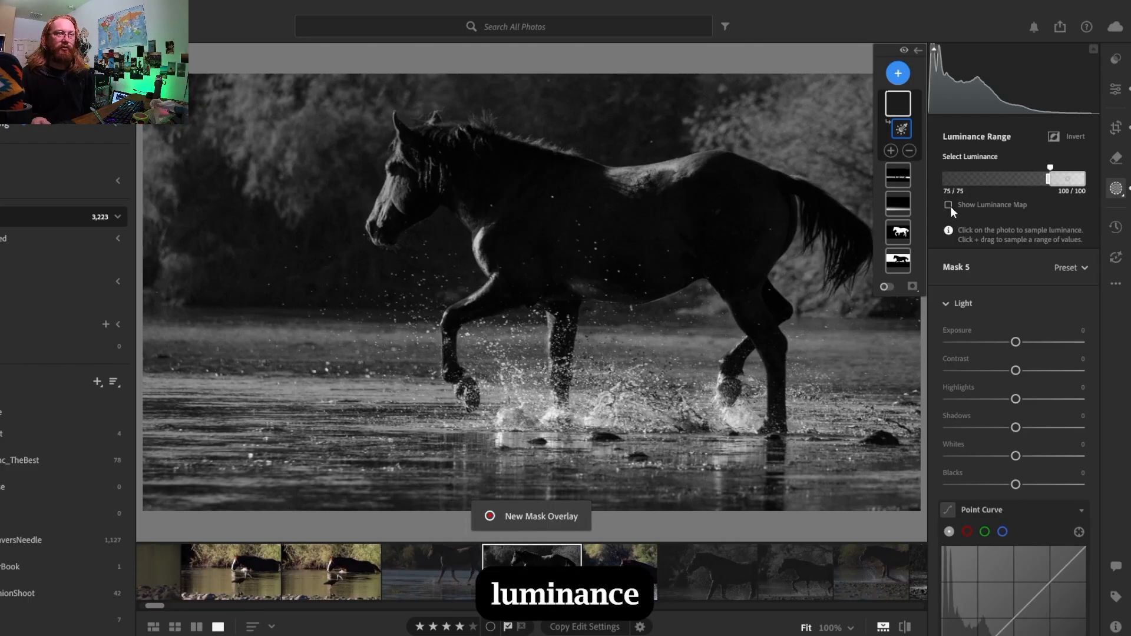
left_click(948, 206)
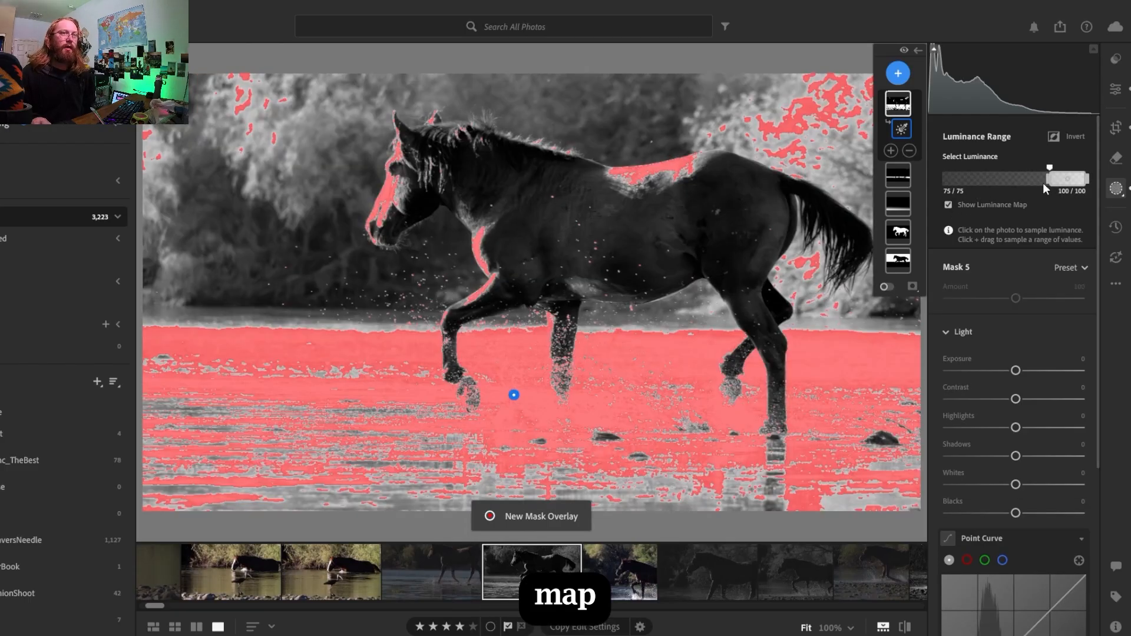
left_click_drag(1049, 181, 1077, 181)
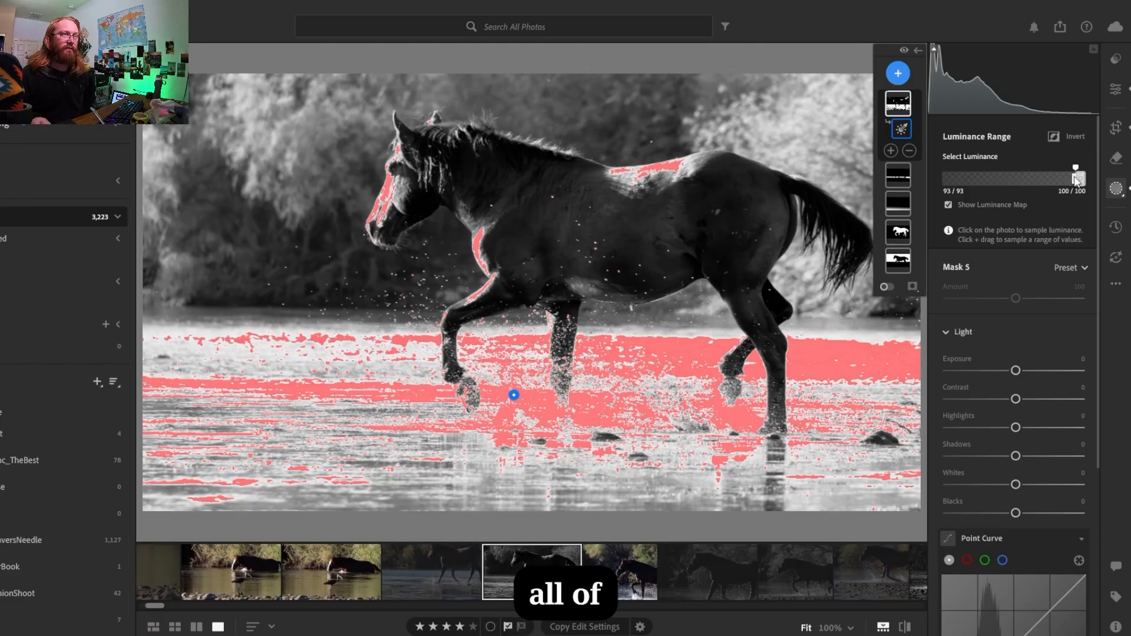
Narrow Mask 5's luminance range to 95 to 100 and hide the luminance map
left_click_drag(1076, 181, 1078, 179)
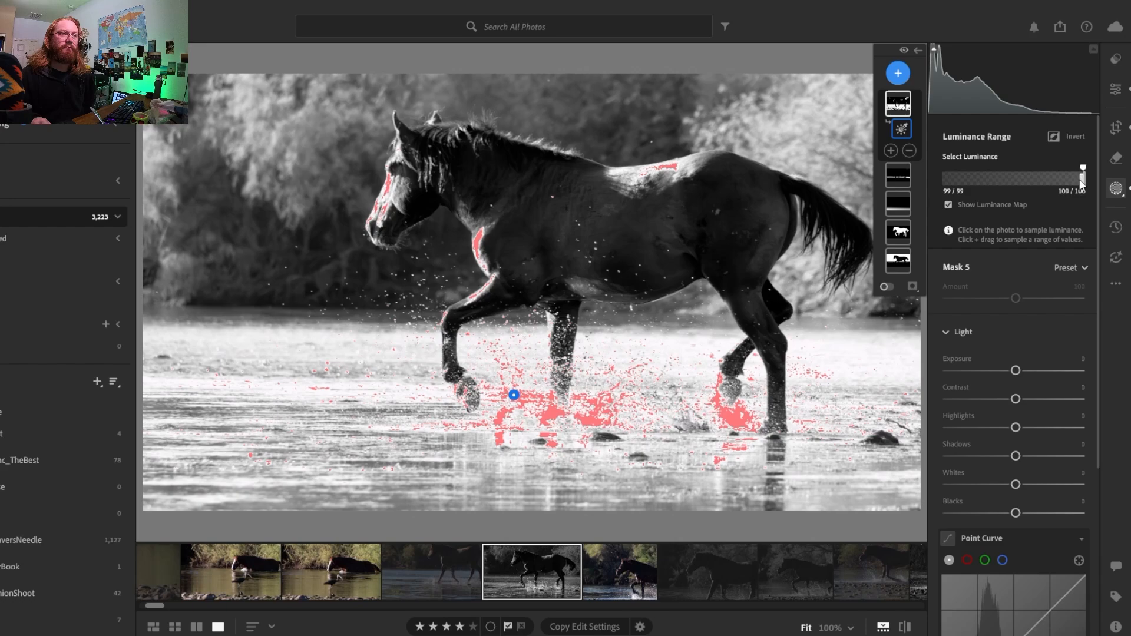
left_click_drag(1082, 183, 1081, 183)
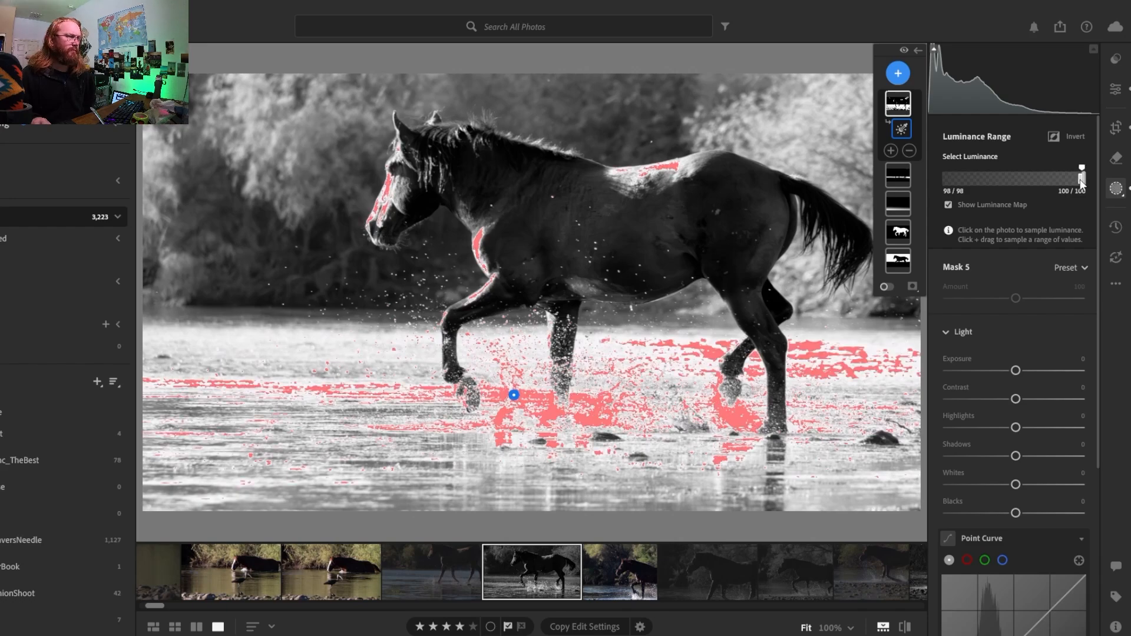
left_click_drag(1081, 180, 1078, 182)
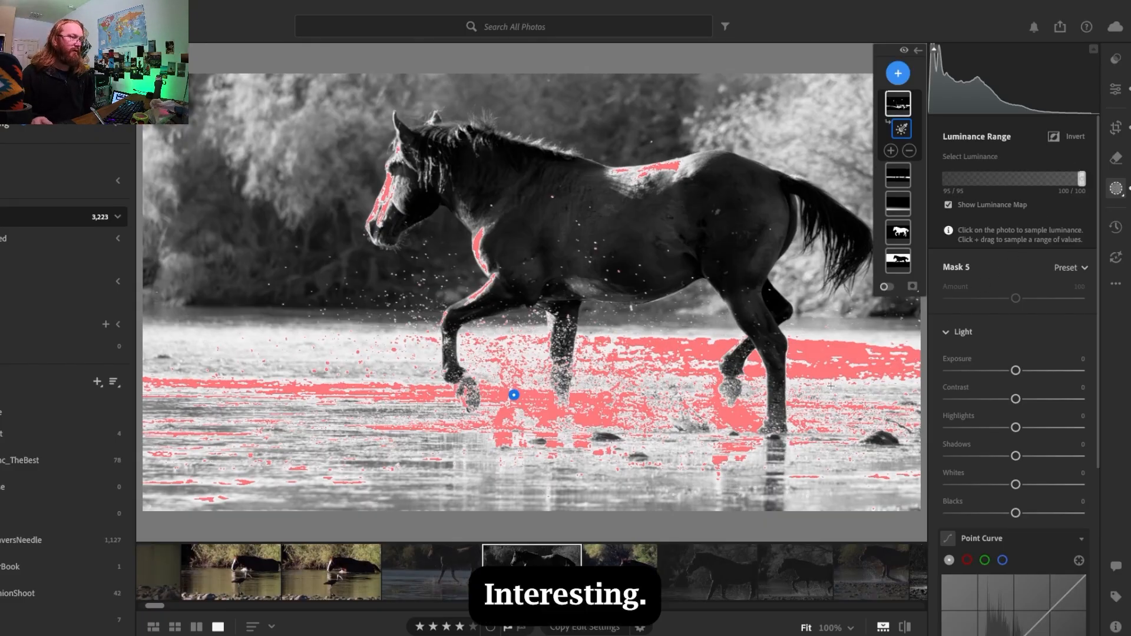
left_click(950, 205)
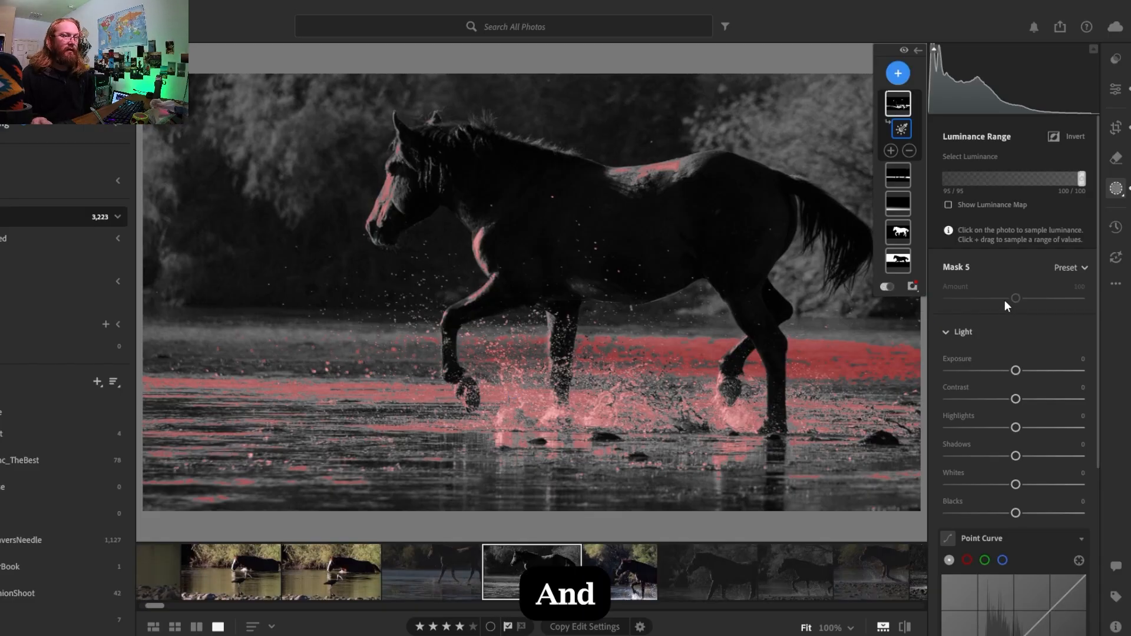
Add a subtracting brush to Mask 5, set its density to 100 and try erasing highlights from the foreground water
left_click(910, 151)
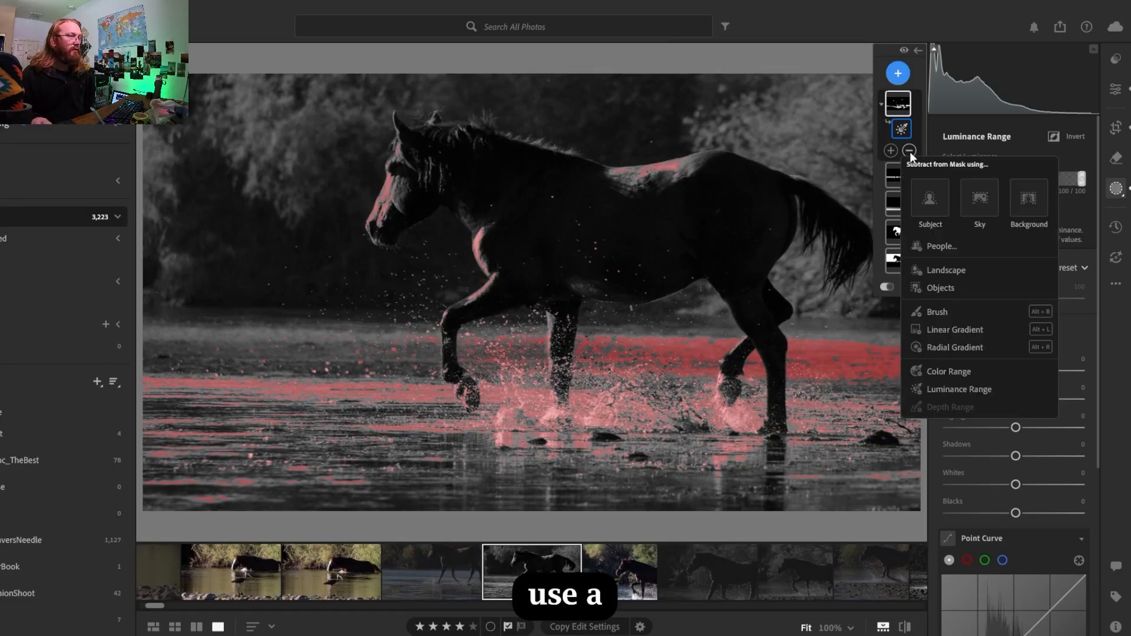
left_click(937, 311)
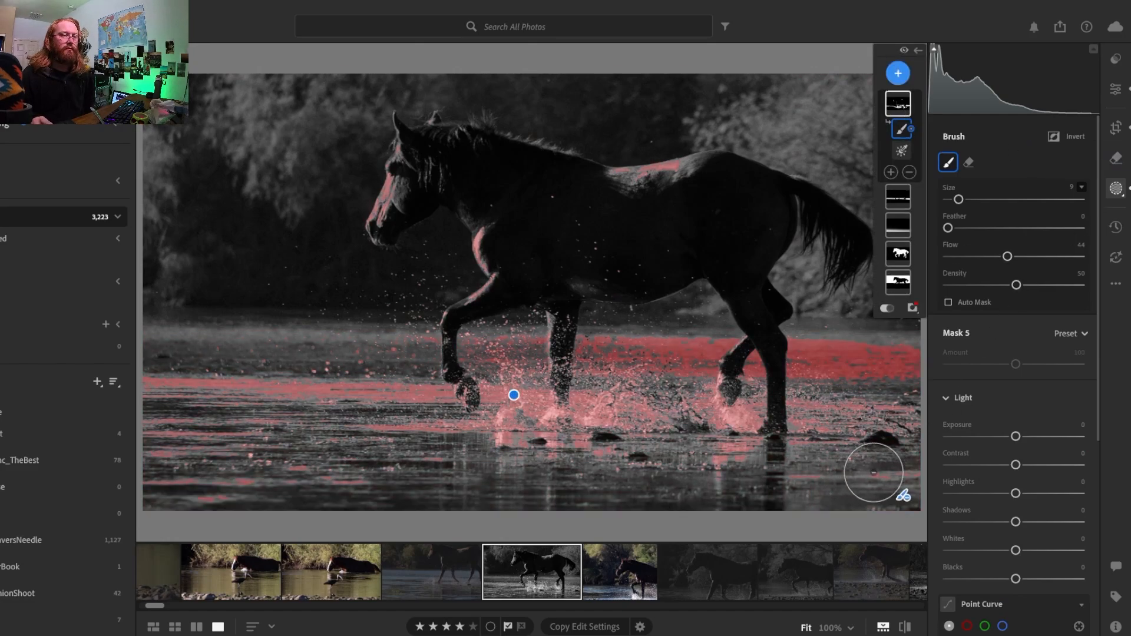
left_click(895, 109)
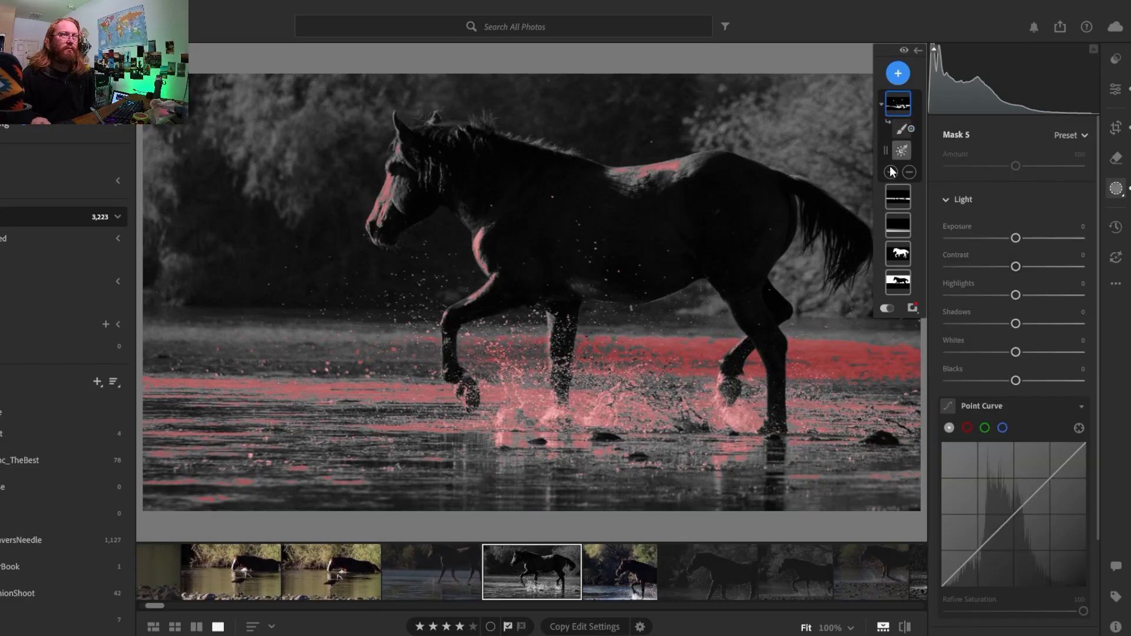
key("b")
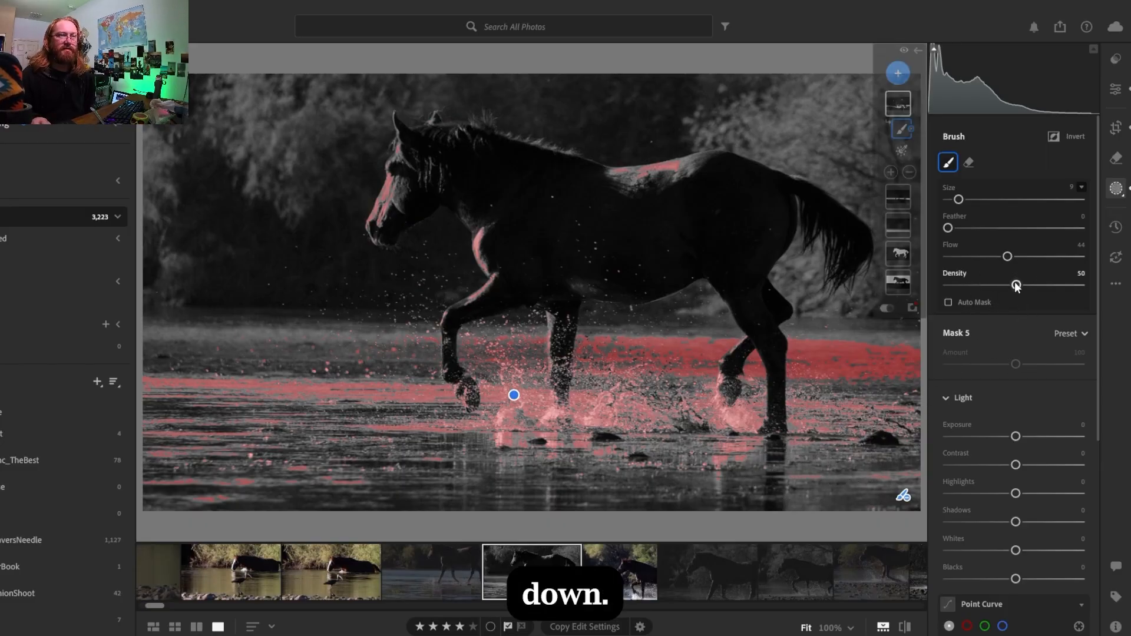
left_click_drag(1017, 285, 1087, 287)
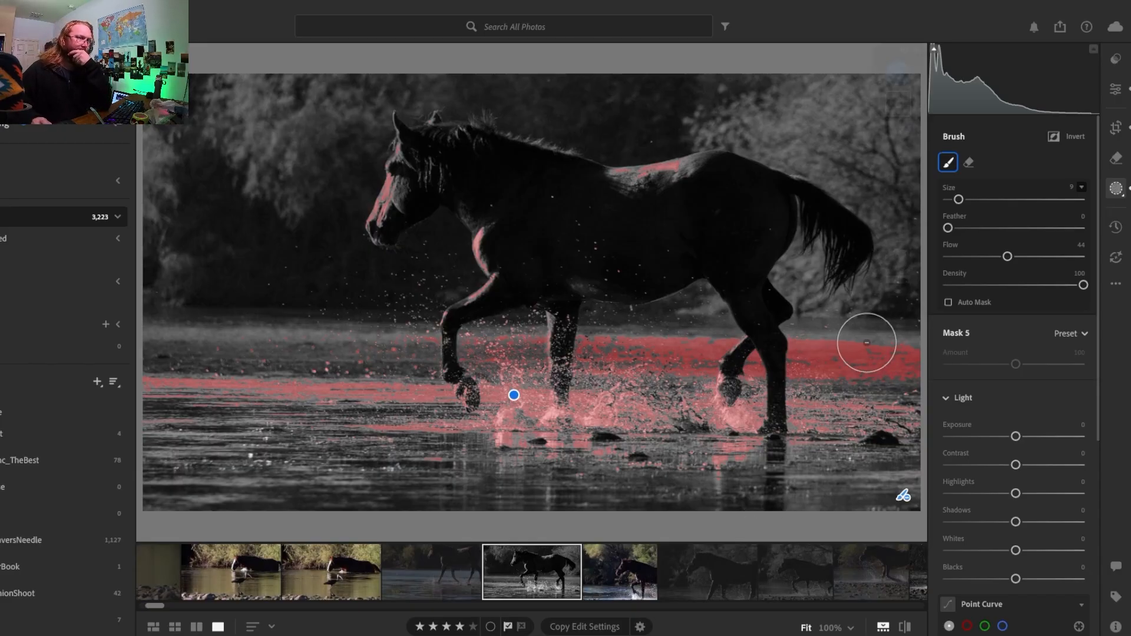
mouse_move(866, 345)
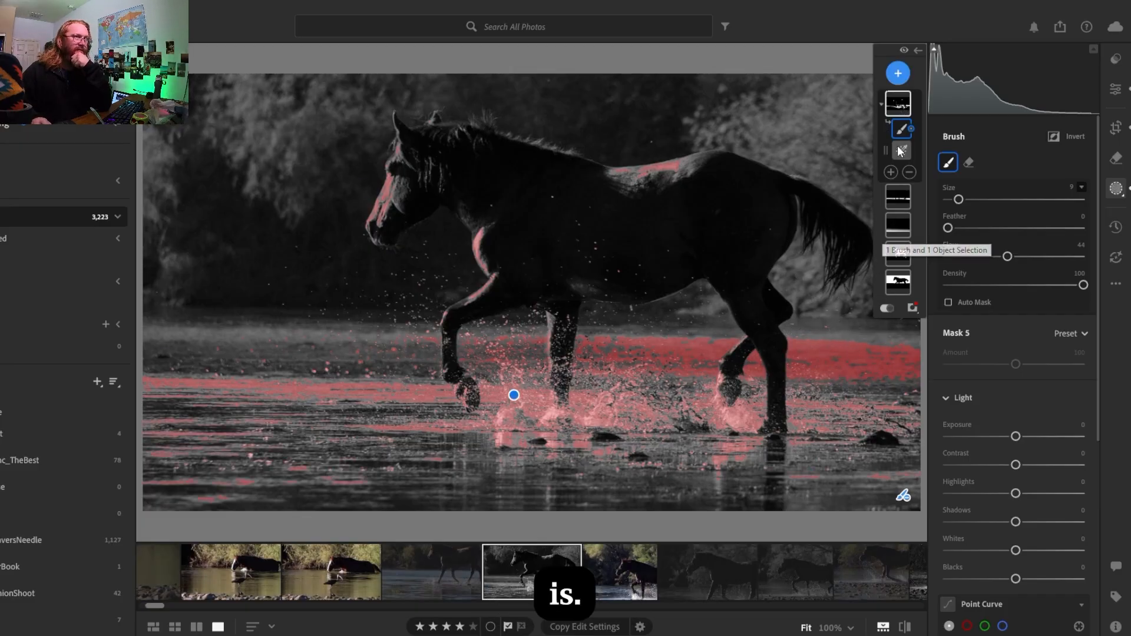
Delete Mask 5 and check the brush components of Mask 4
left_click(902, 105)
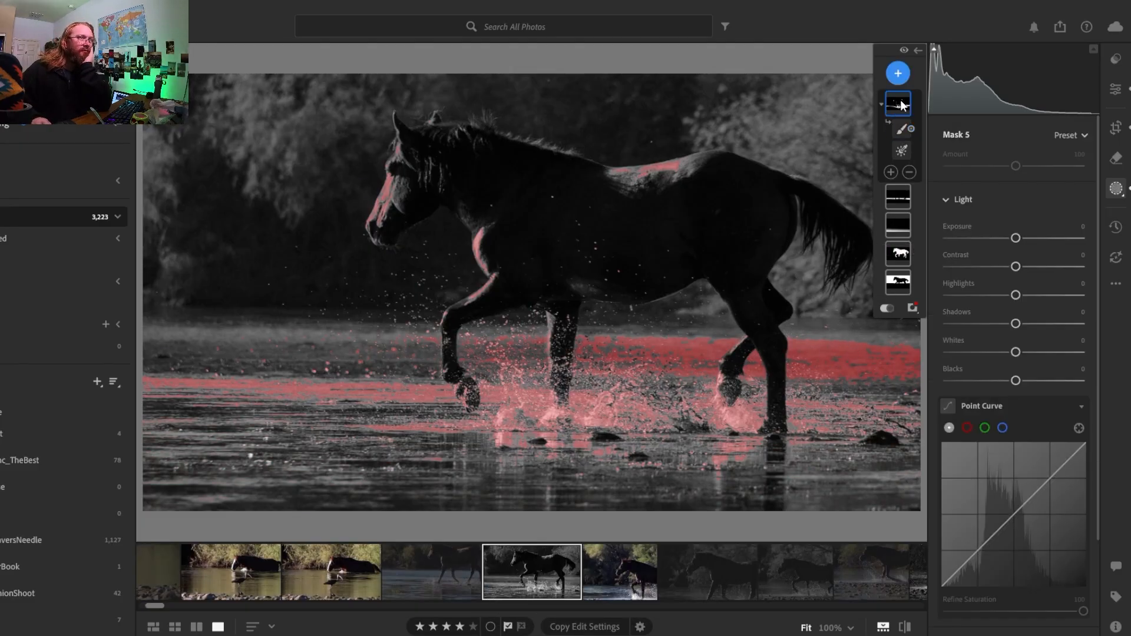
right_click(902, 105)
left_click(928, 206)
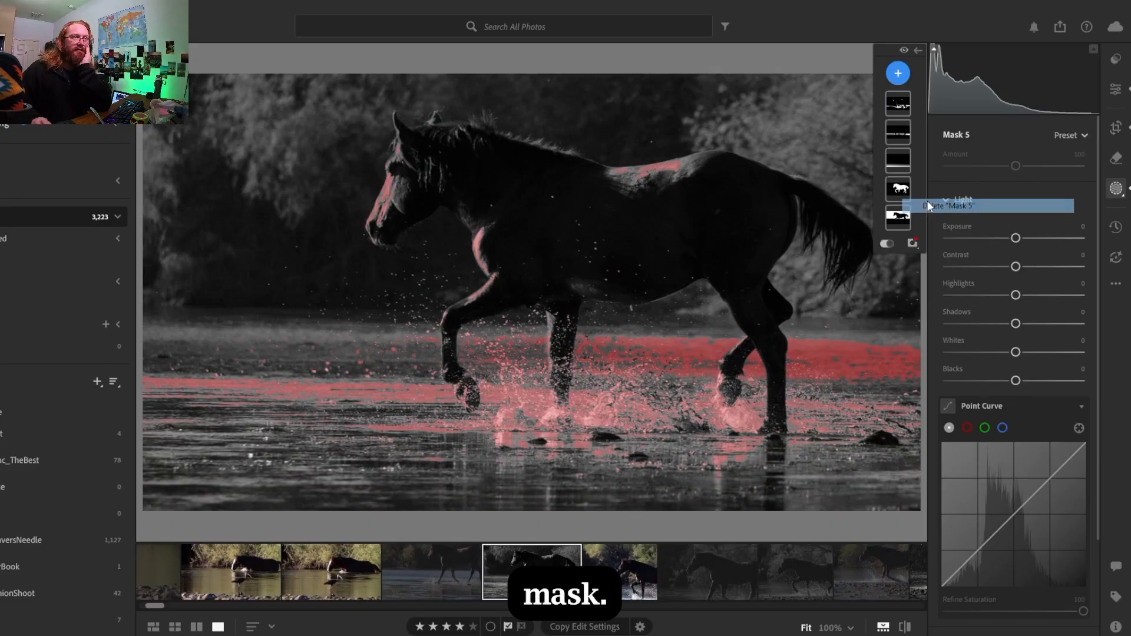
left_click(898, 74)
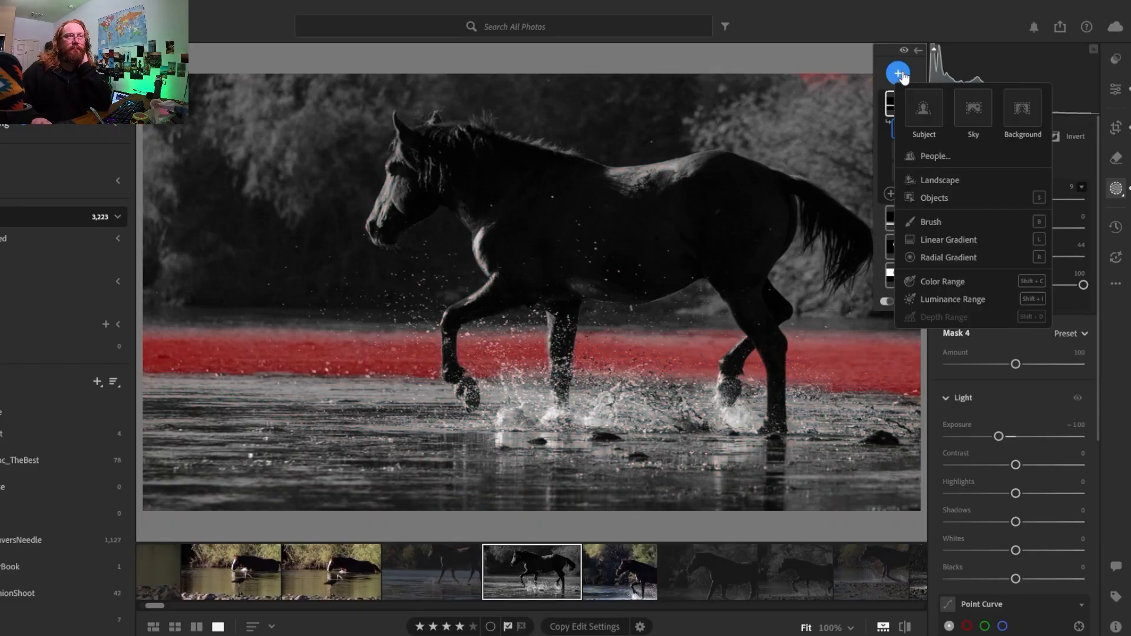
left_click(900, 127)
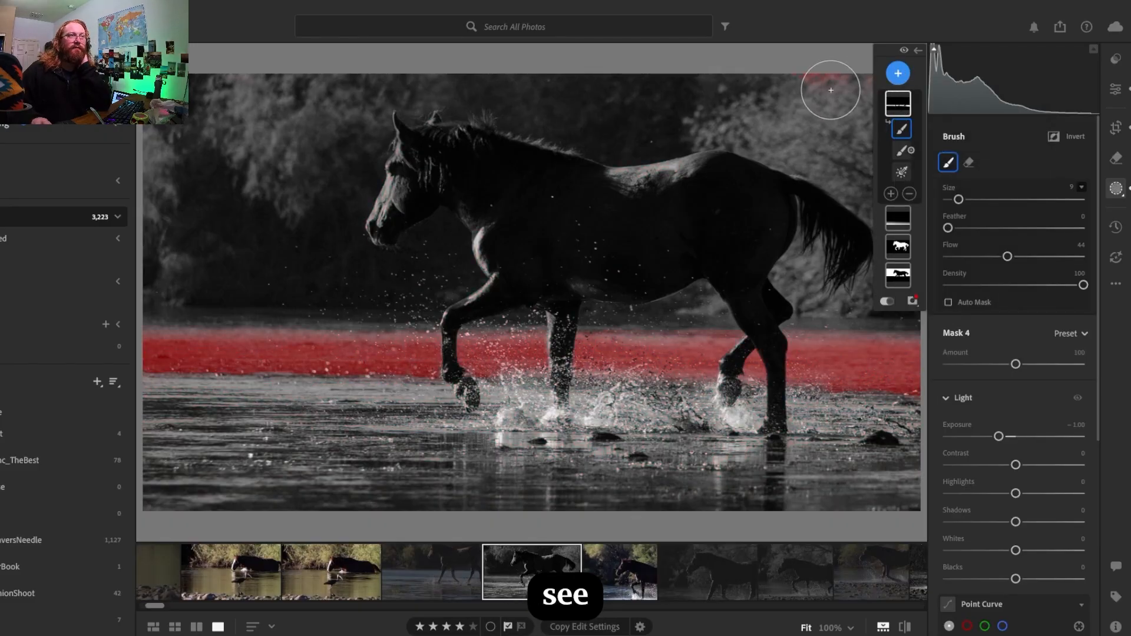
left_click(904, 153)
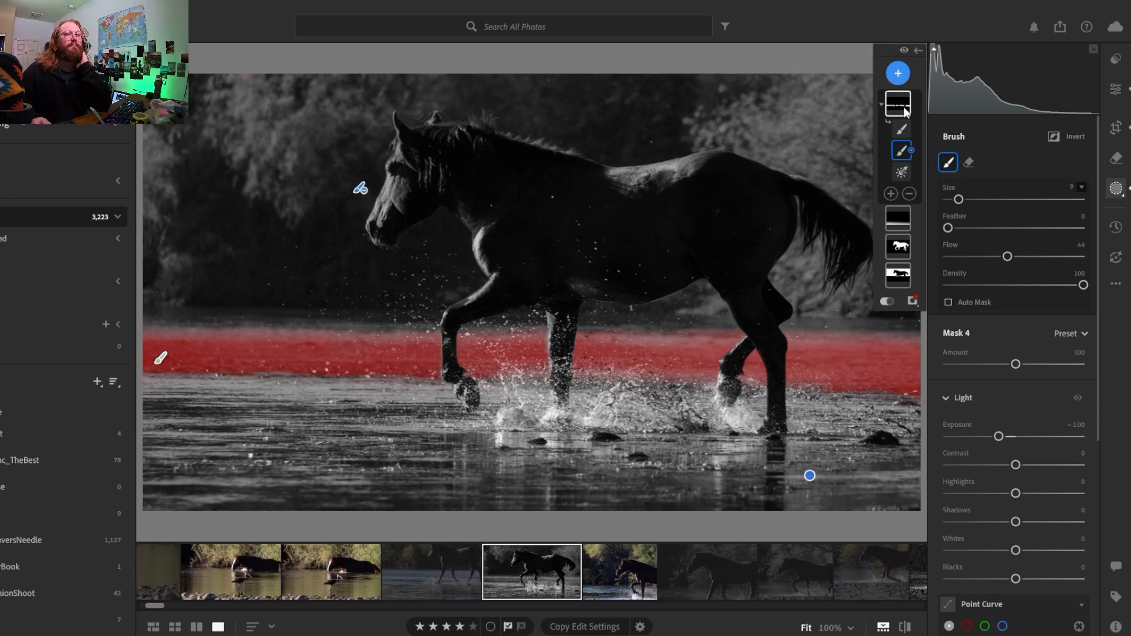
Create a new luminance range mask covering luminance 98 to 100
left_click(898, 74)
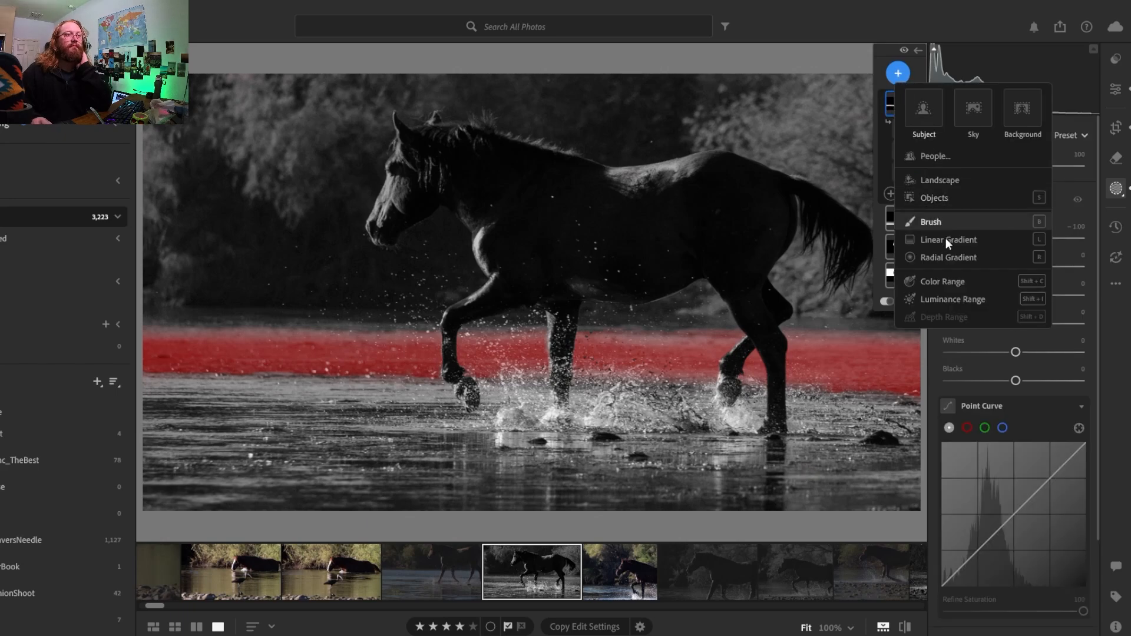
left_click(933, 298)
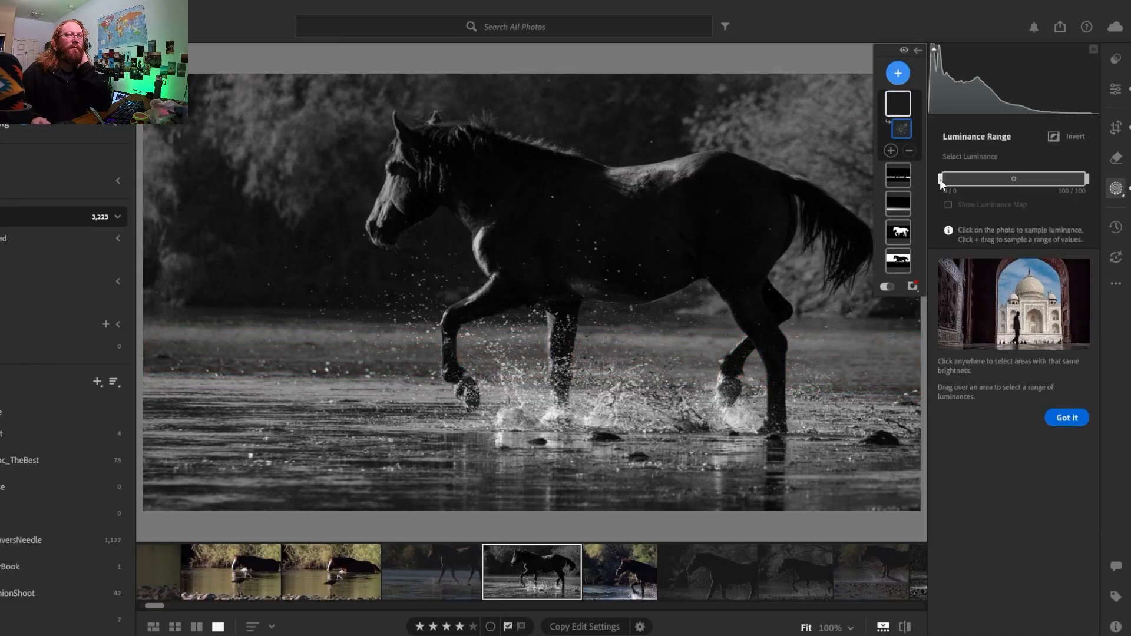
left_click_drag(1055, 185, 1072, 184)
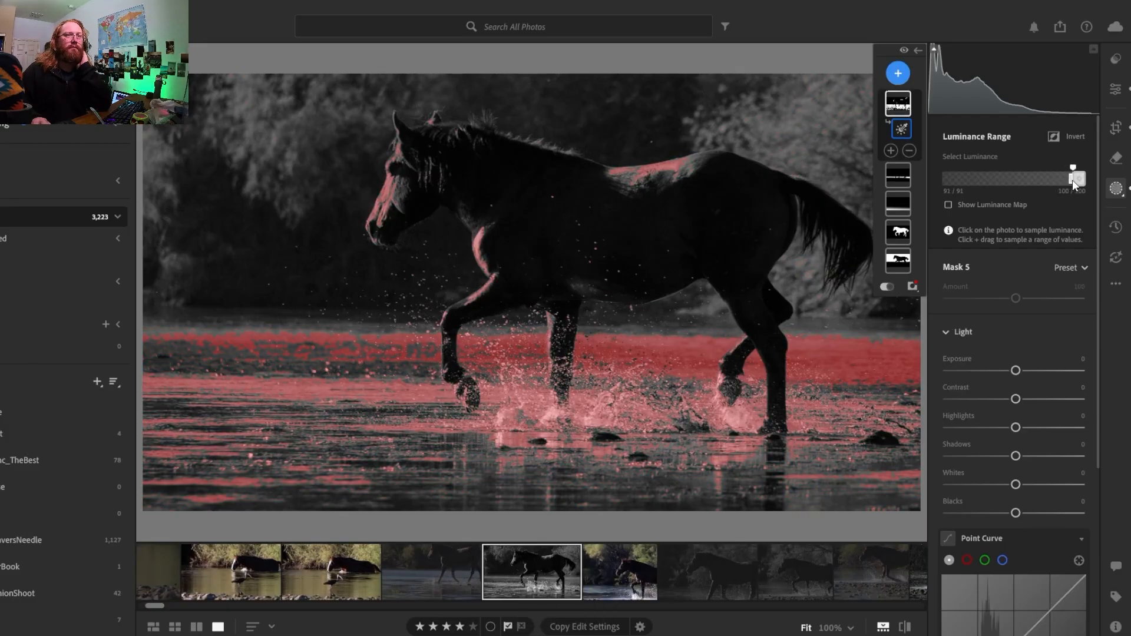
left_click_drag(1075, 181, 1077, 182)
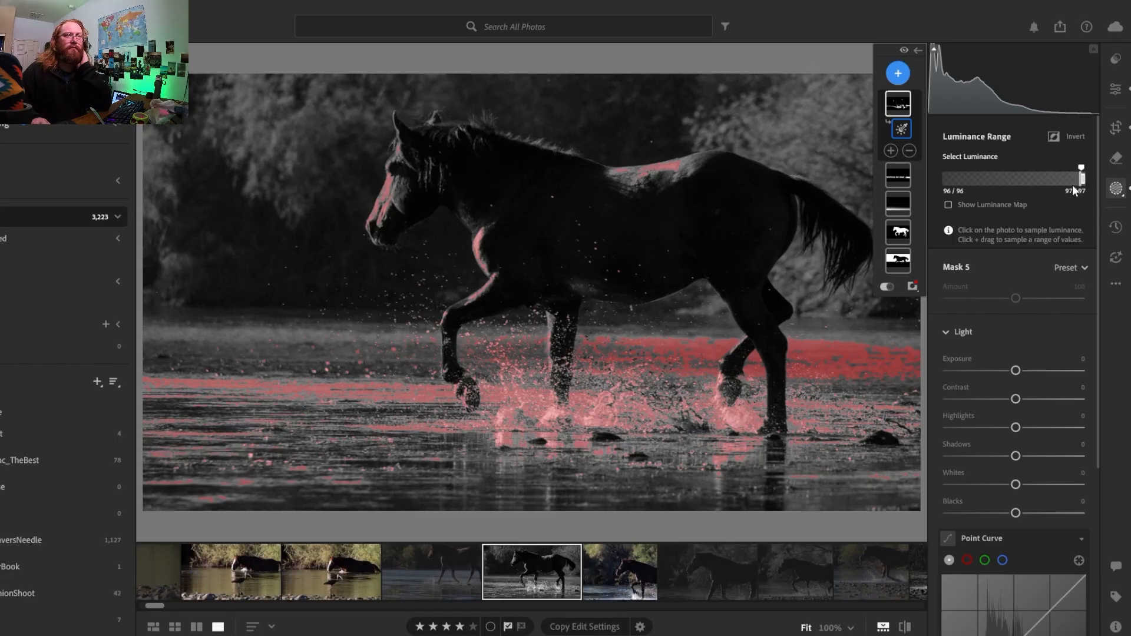
left_click_drag(1083, 185, 1080, 188)
left_click_drag(1091, 180, 1113, 187)
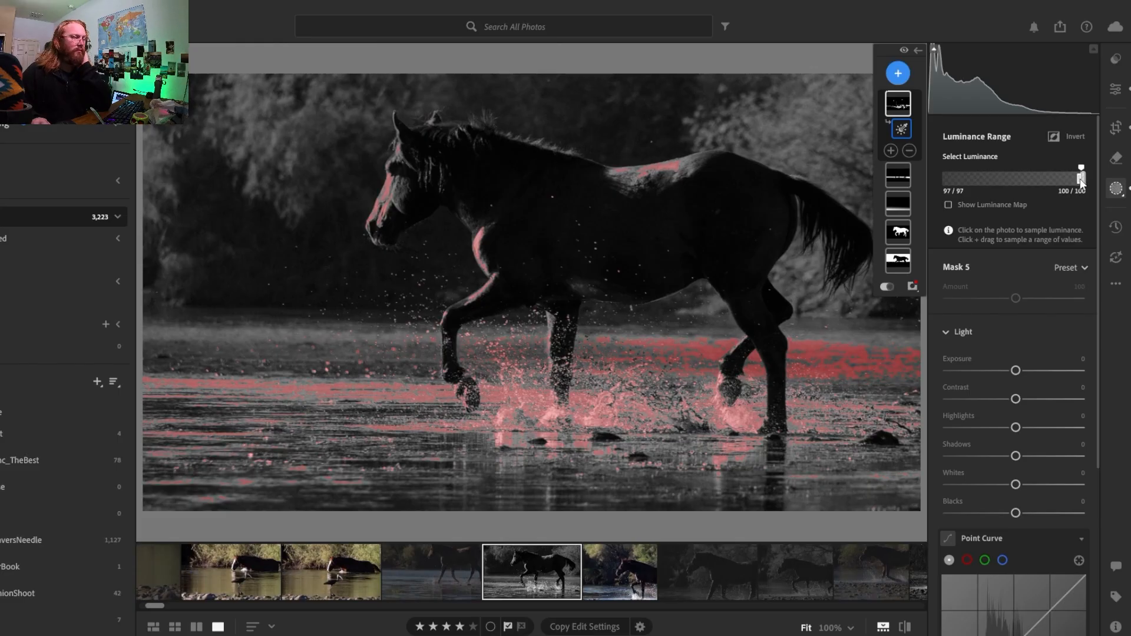
key("Right")
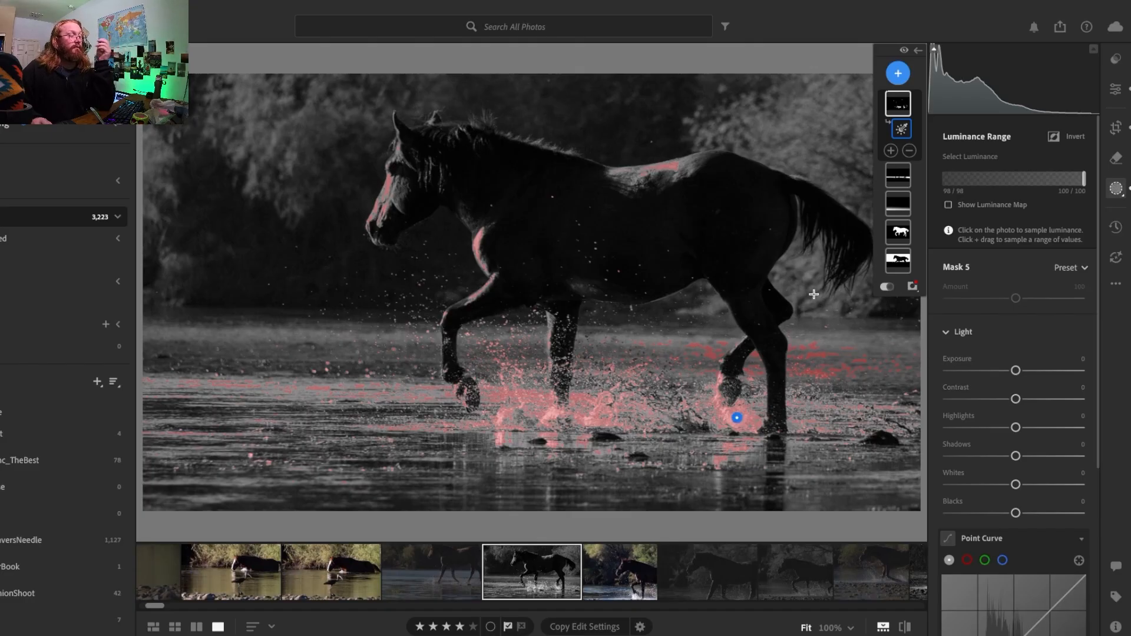
Subtract the highlights on the water behind the horse's hind legs from Mask 5 with a brush, and reduce the brush size to 3
left_click(911, 152)
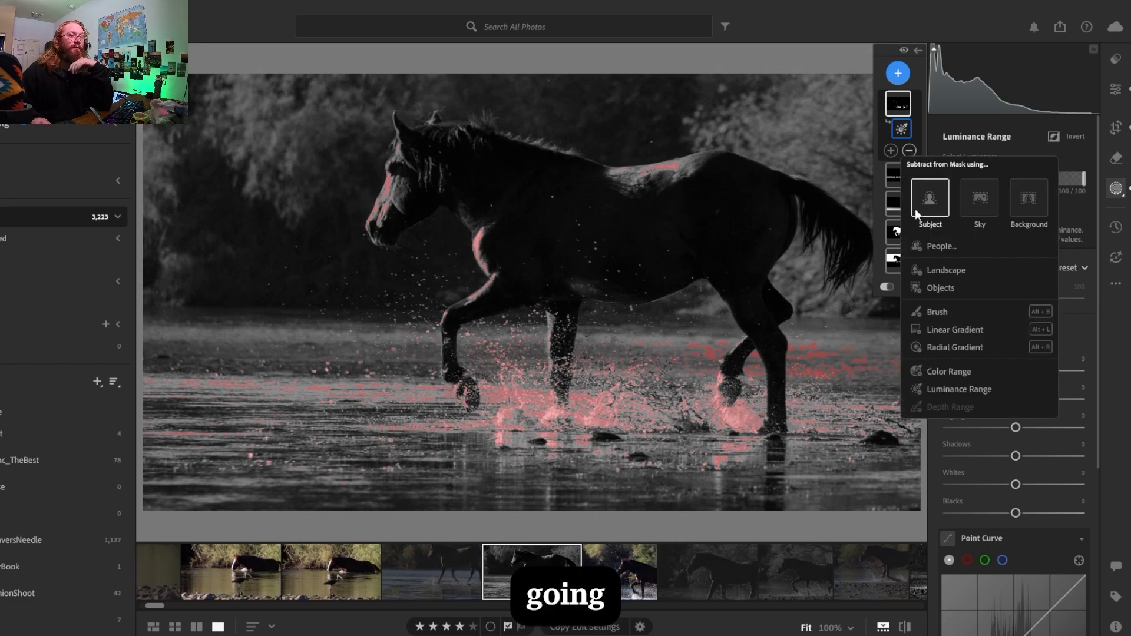
left_click(929, 313)
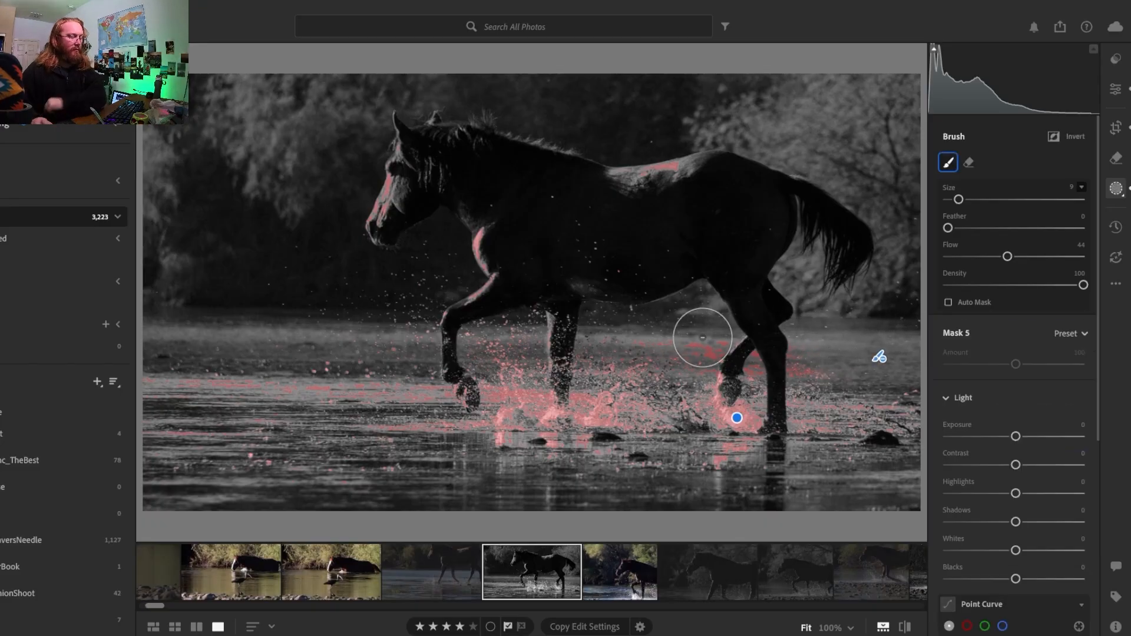
left_click(700, 329)
key("bracketleft")
key("bracketleft")
key("bracketleft")
key("bracketleft")
key("bracketleft")
key("bracketleft")
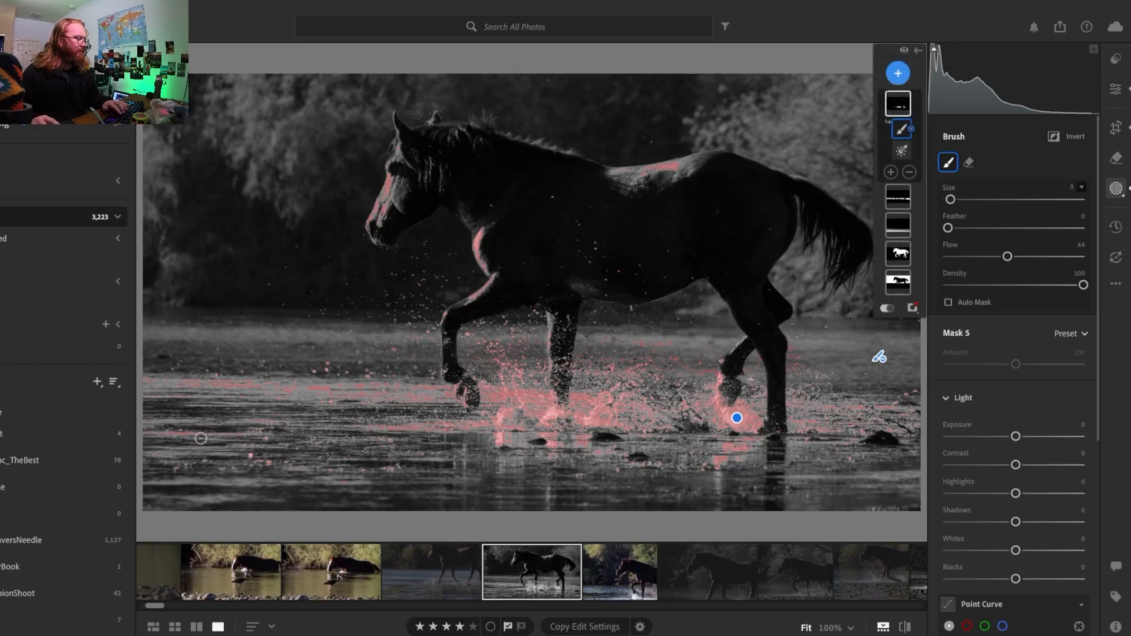
Turn off the automatic overlay, select Mask 5's luminance range component and show its red overlay
left_click(895, 107)
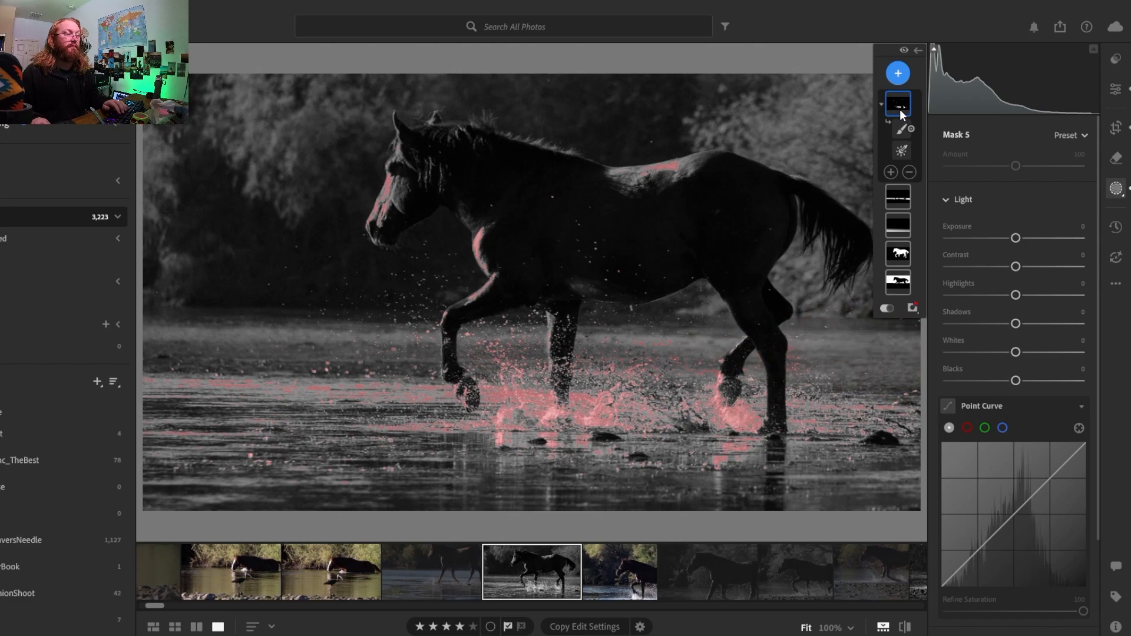
left_click(888, 309)
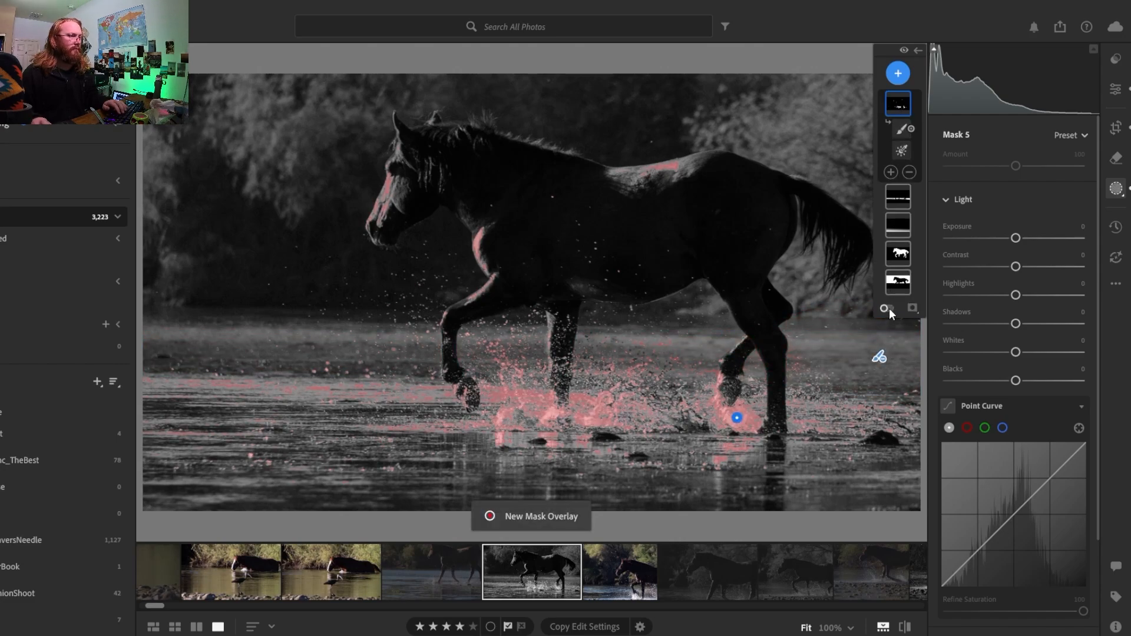
left_click(897, 100)
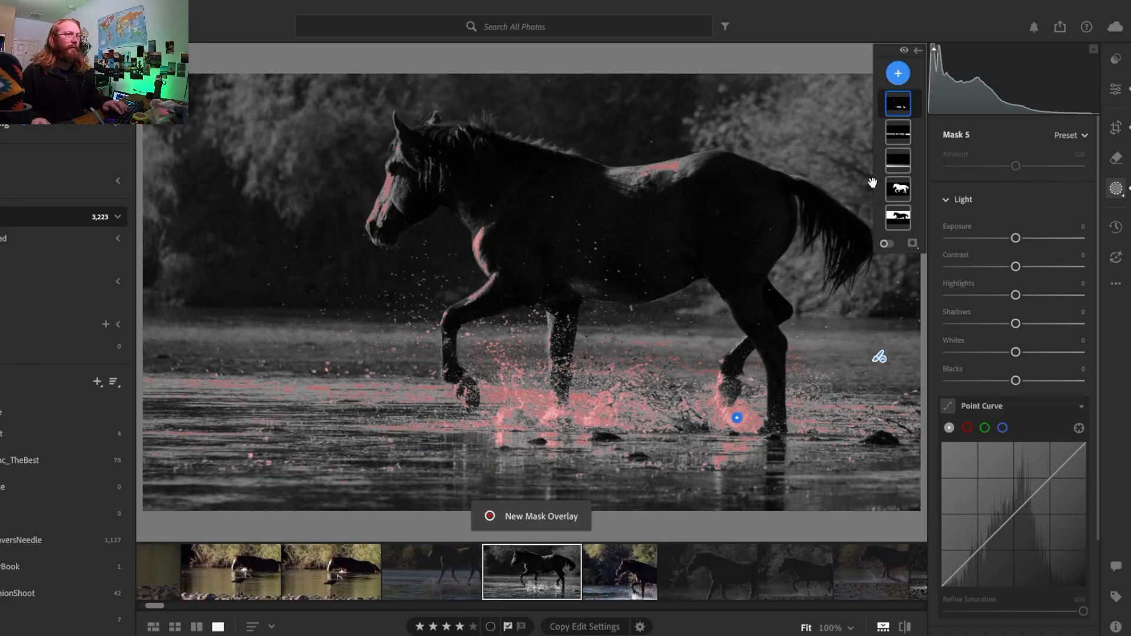
left_click(883, 106)
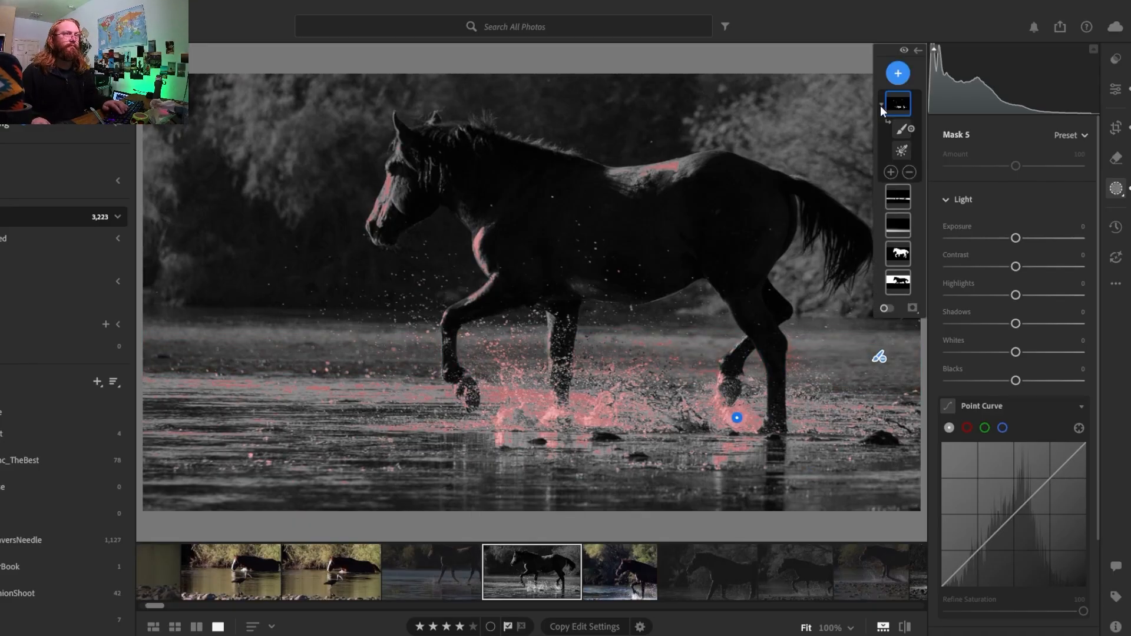
left_click(901, 151)
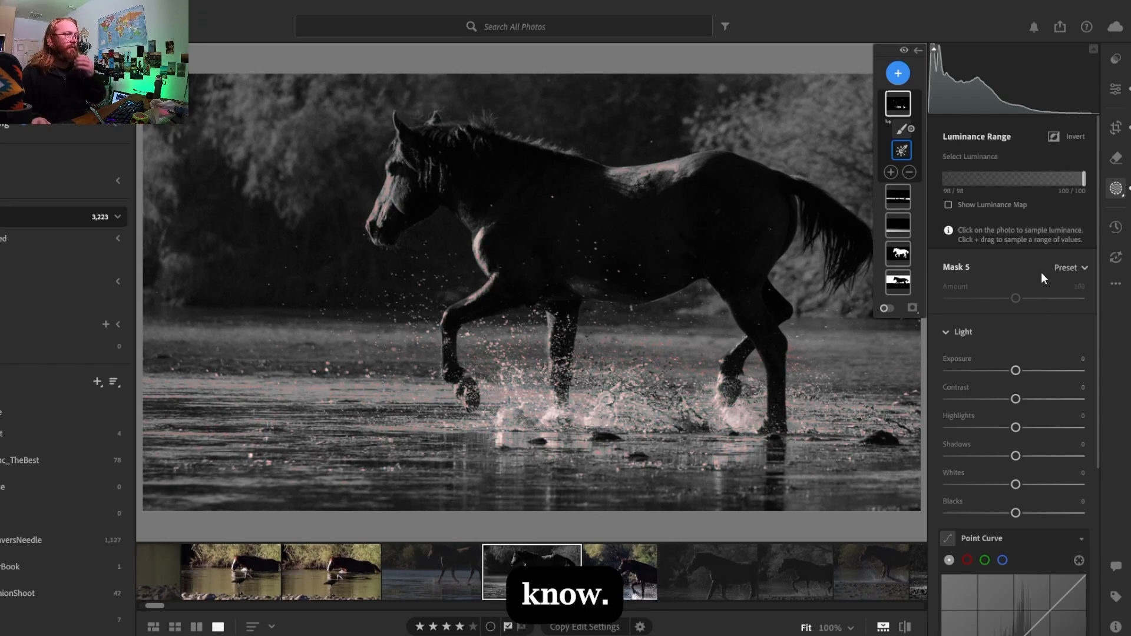
key("o")
key("shift+o")
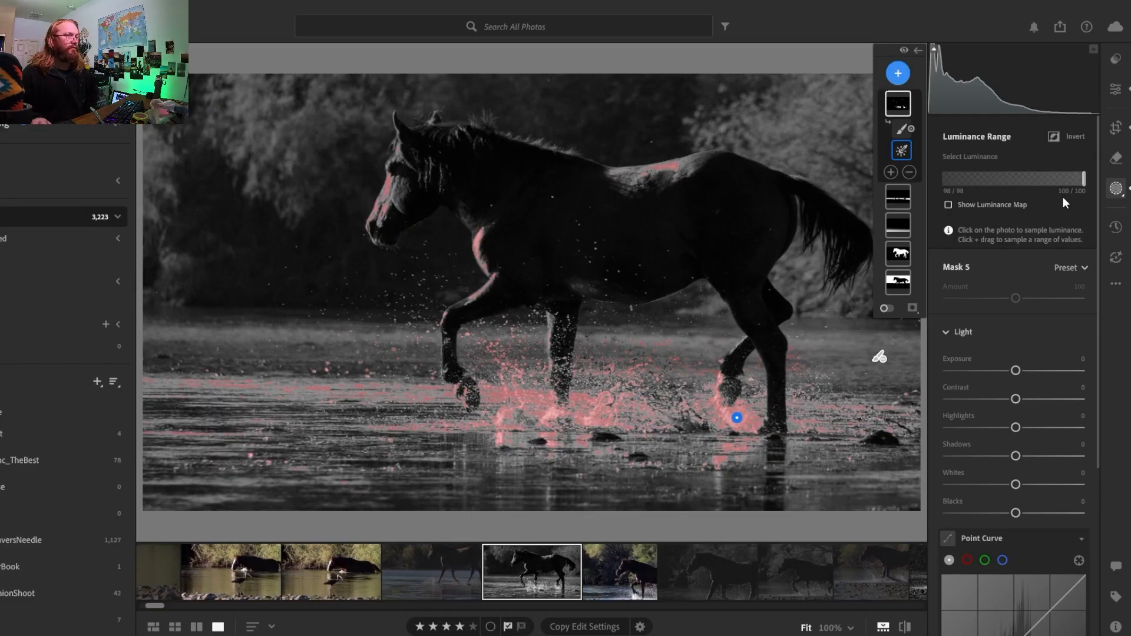
Brush the highlights on the left foreground water and, at size 8, on the horse's face out of Mask 5
left_click(902, 128)
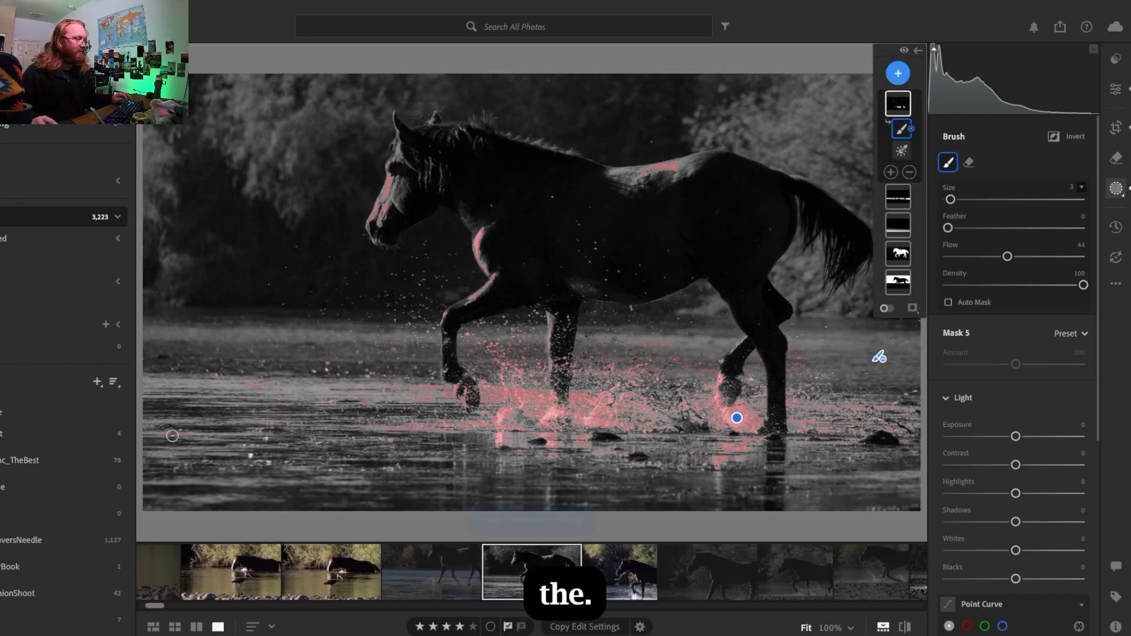
key("ctrl+z")
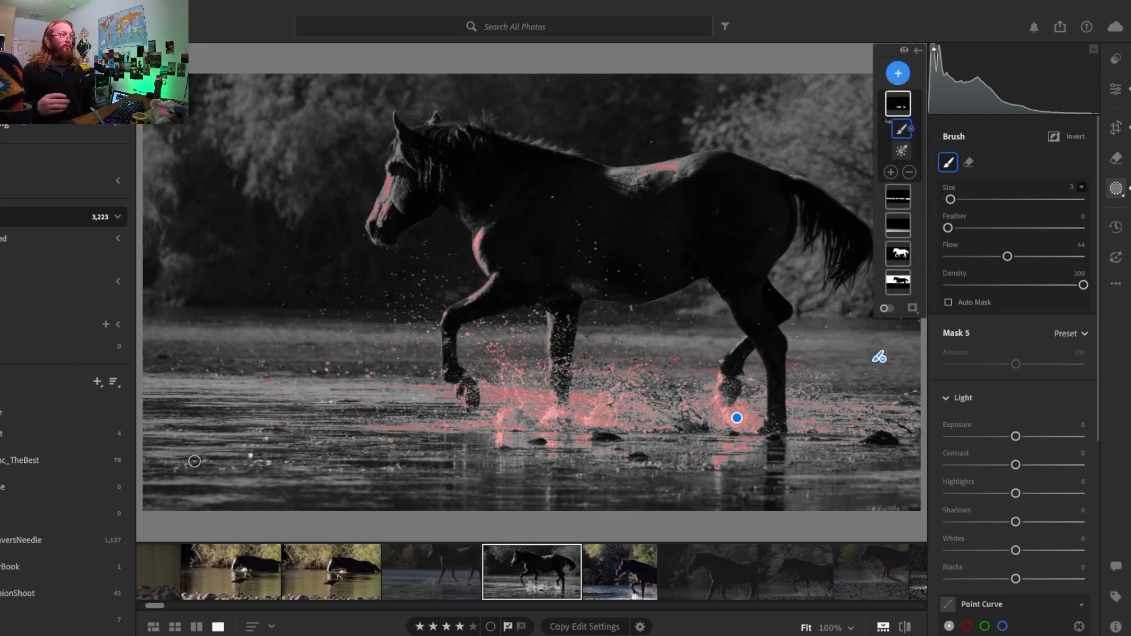
key("bracketright")
key("bracketright")
key("bracketright")
key("bracketright")
key("bracketright")
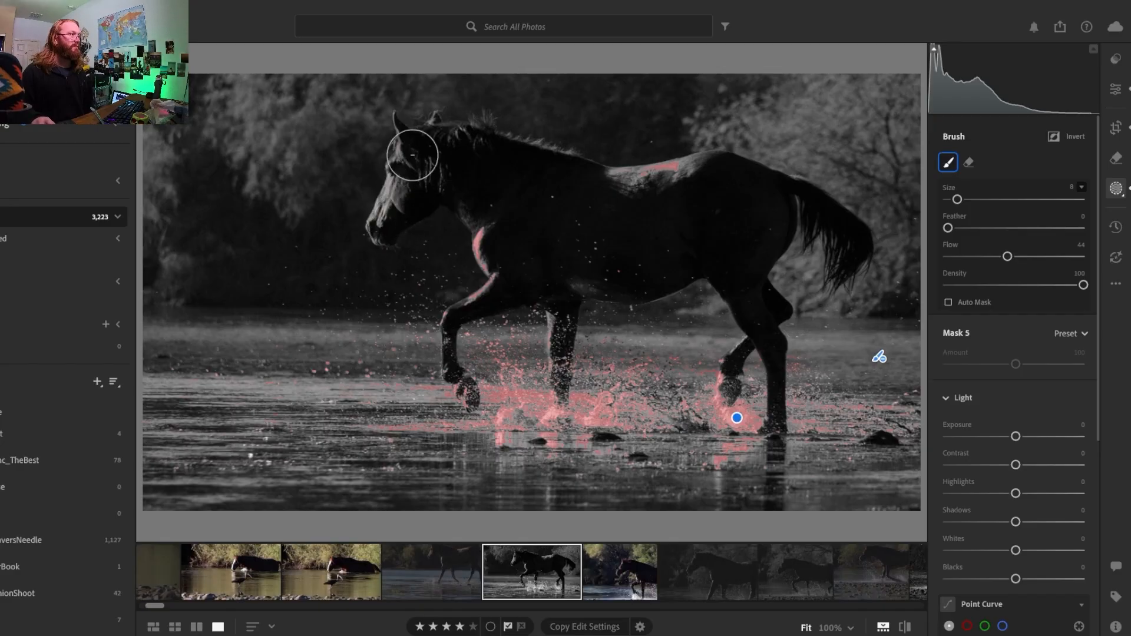
Brush the highlights on the horse's chest and raised front leg out of Mask 5, reducing the brush size to 6 and 2
key("bracketleft")
key("bracketleft")
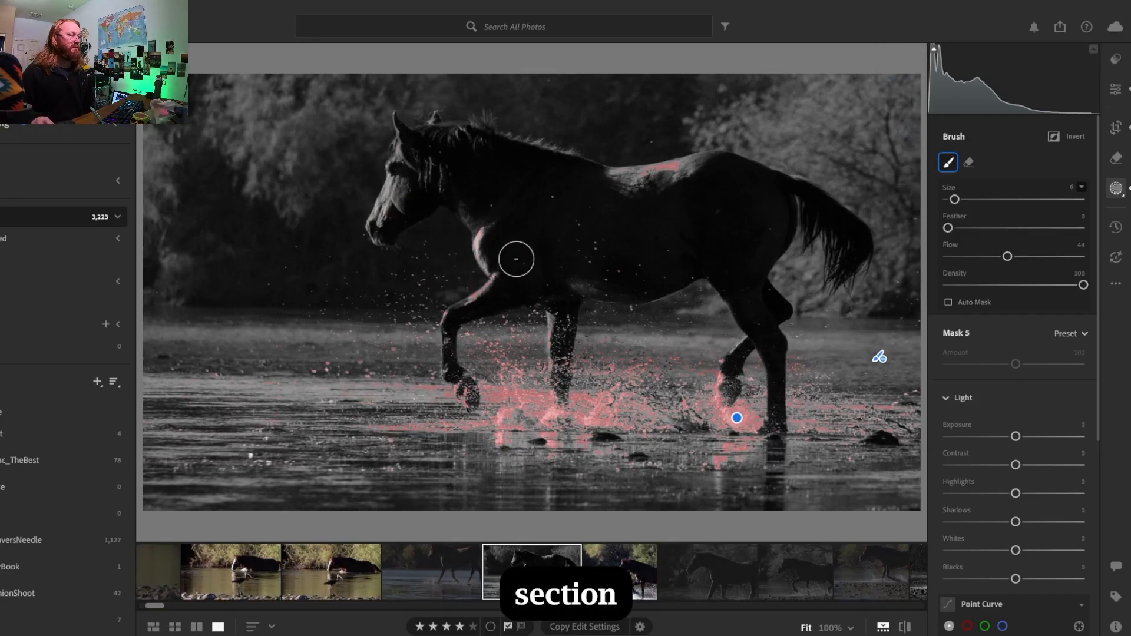
key("bracketleft")
key("bracketleft")
key("bracketleft")
key("bracketleft")
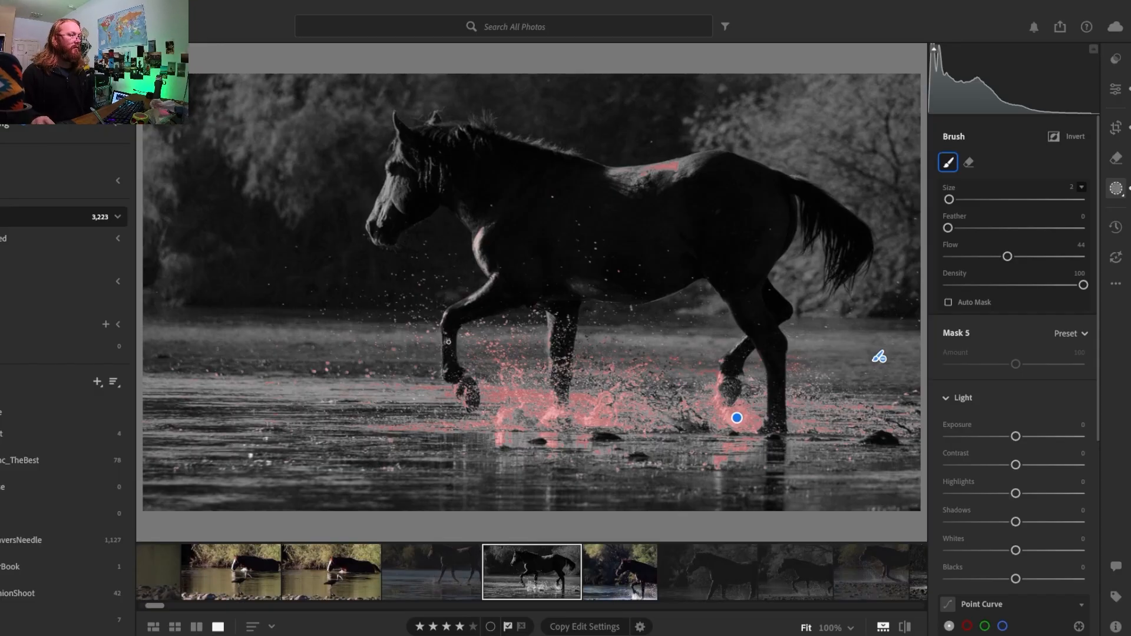
Set the brush size to 5 and brush the highlight on the horse's back out of Mask 5
key("bracketright")
key("bracketright")
key("bracketright")
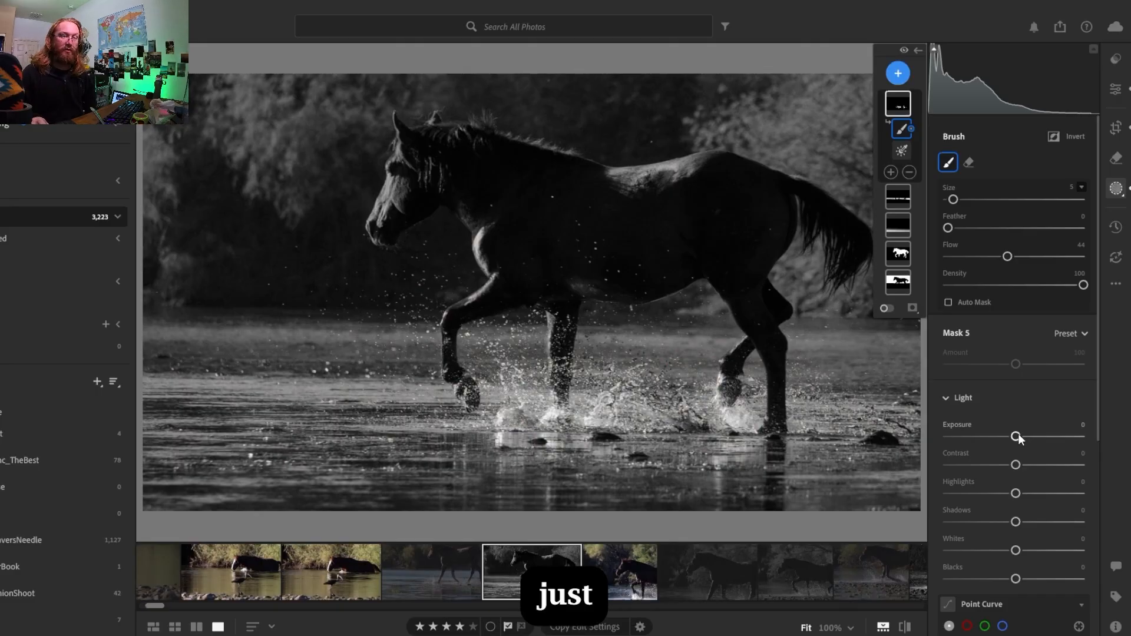
Try Mask 5's exposure at +4.00 and at −0.12, resetting it to 0 after each attempt
left_click_drag(1016, 436, 1102, 443)
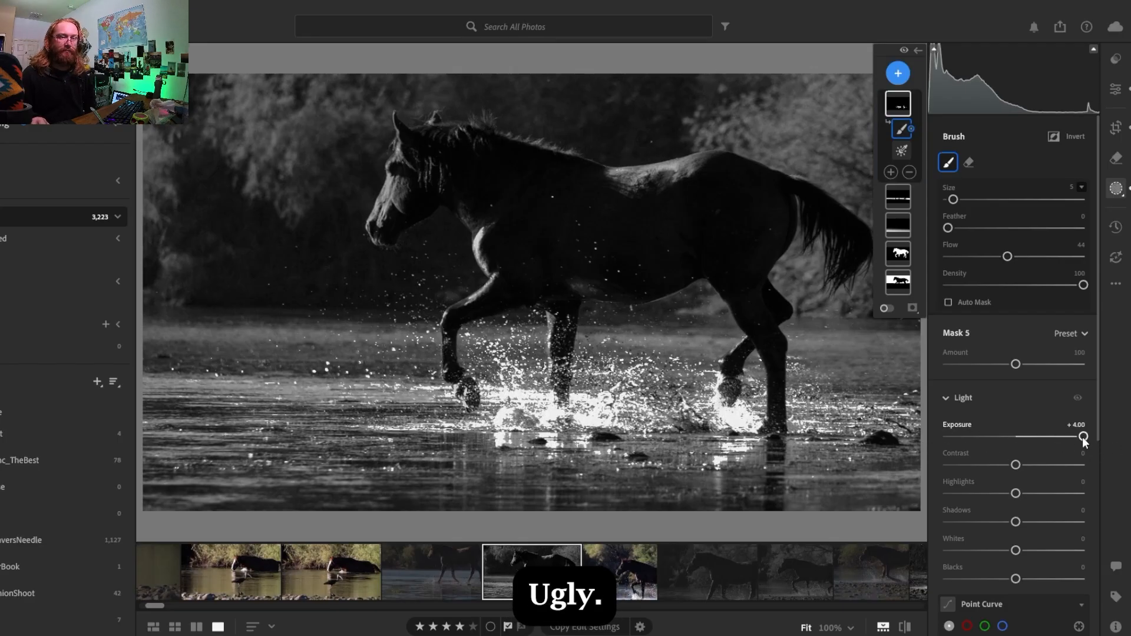
double_click(1083, 436)
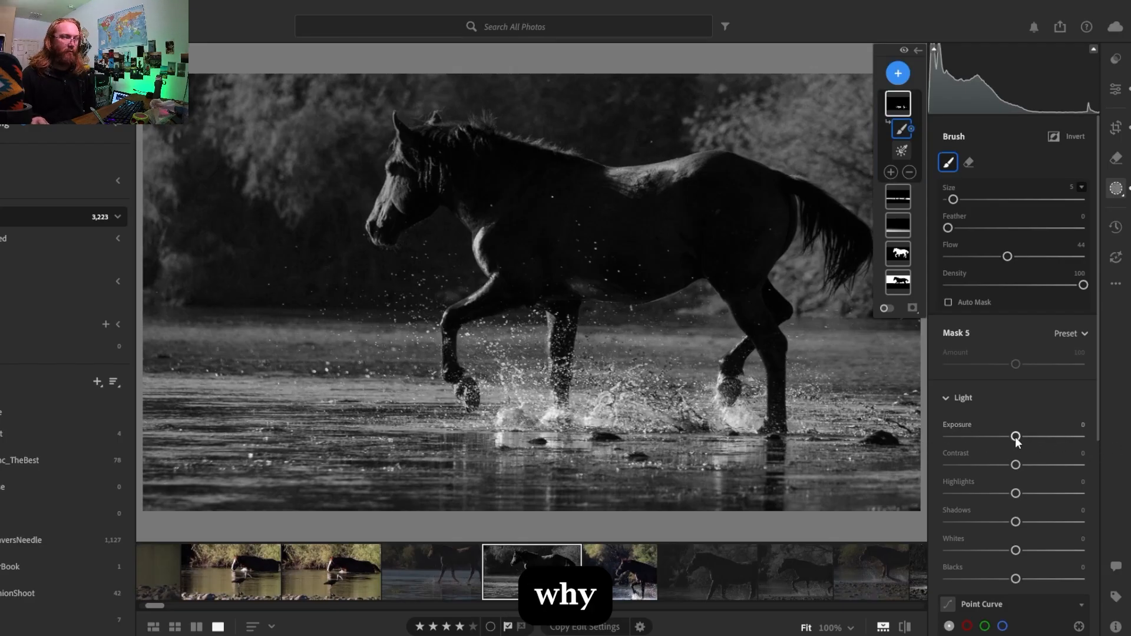
left_click_drag(1016, 436, 1010, 440)
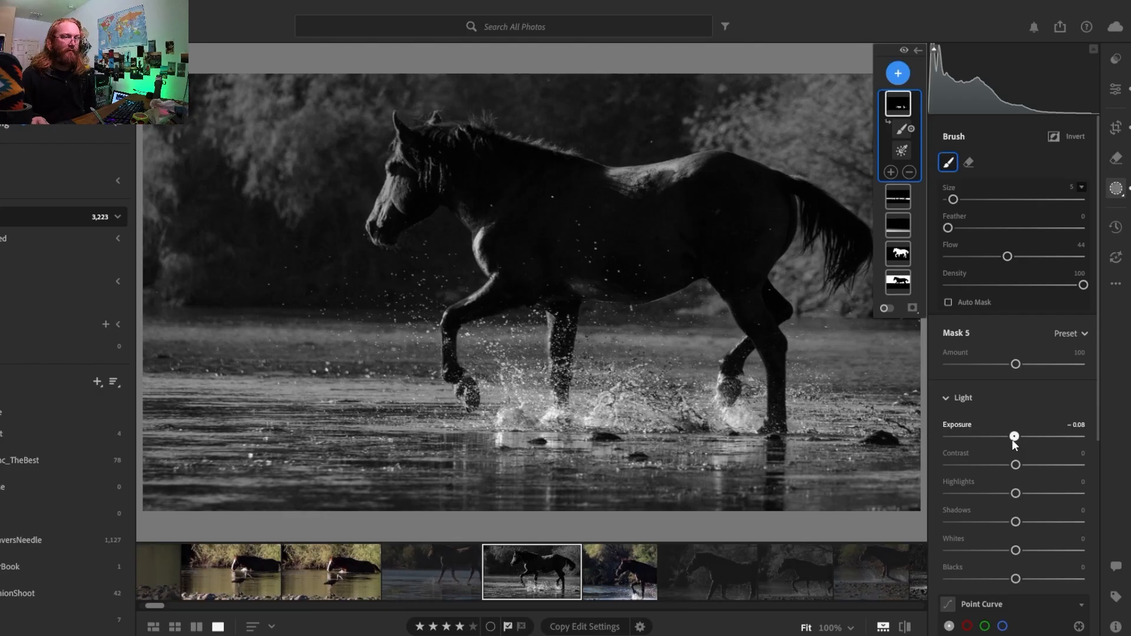
left_click_drag(1013, 440, 1012, 440)
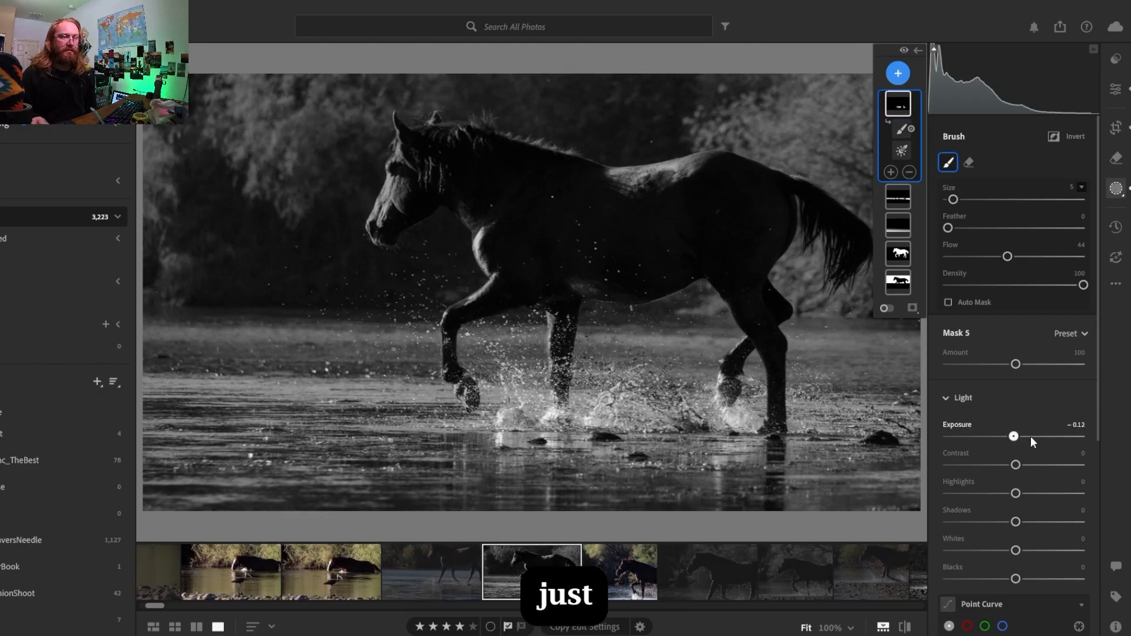
double_click(1085, 426)
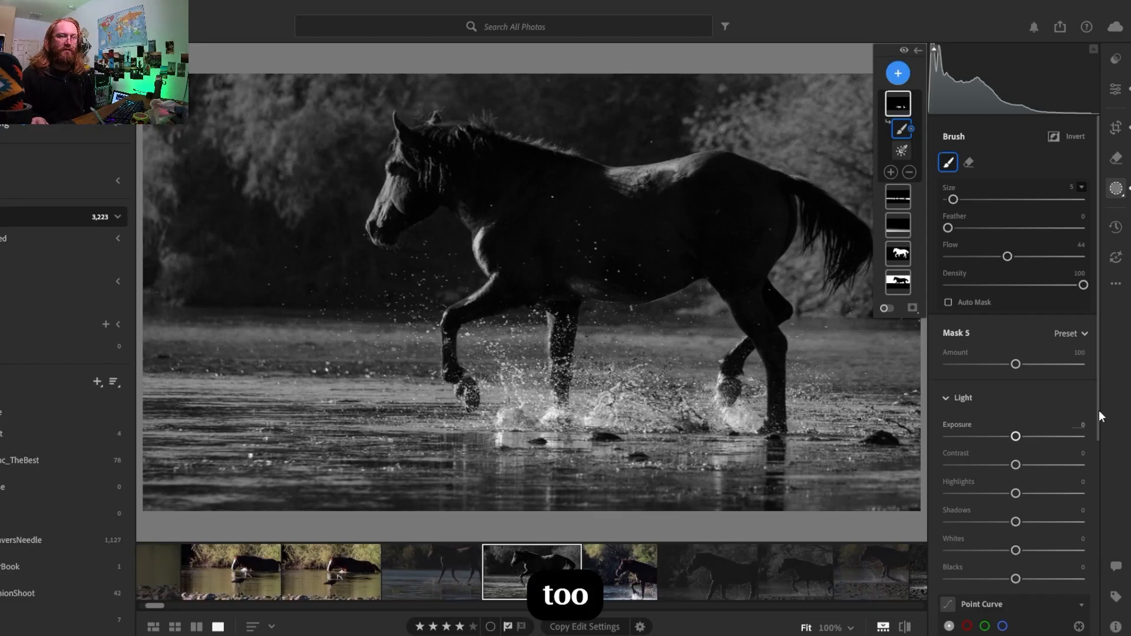
Add a midtone point and an upper point to Mask 5's point curve, moving the upper one to about 72.5, 74.5
left_click_drag(1097, 411, 1090, 517)
mouse_move(1085, 478)
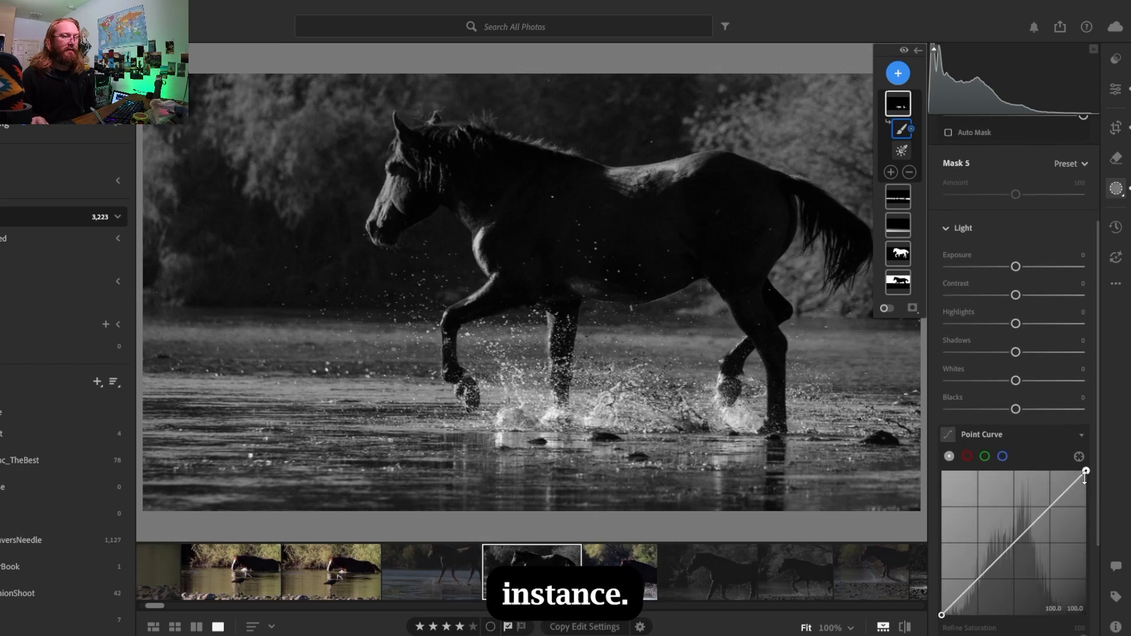
left_click(1015, 545)
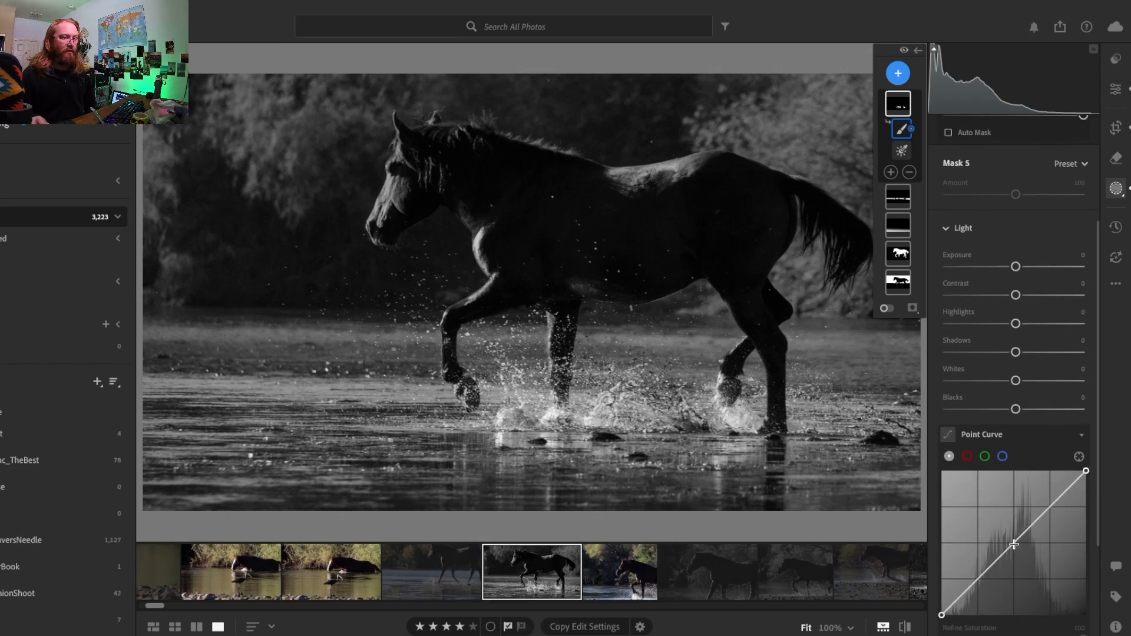
left_click(1052, 508)
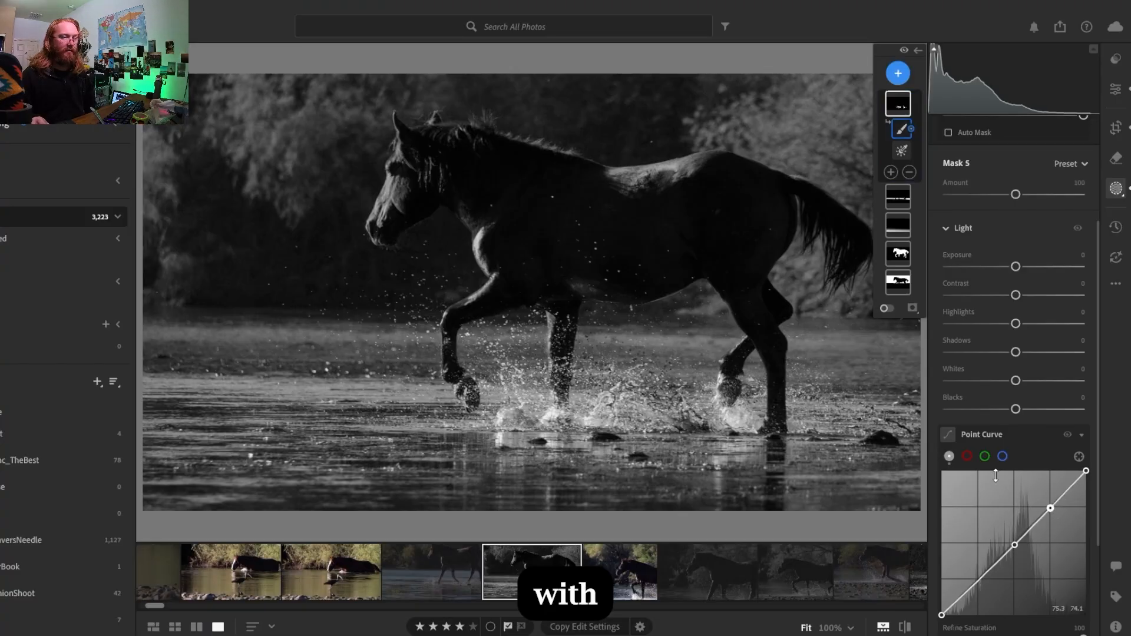
left_click(1052, 508)
left_click_drag(1051, 508, 1056, 510)
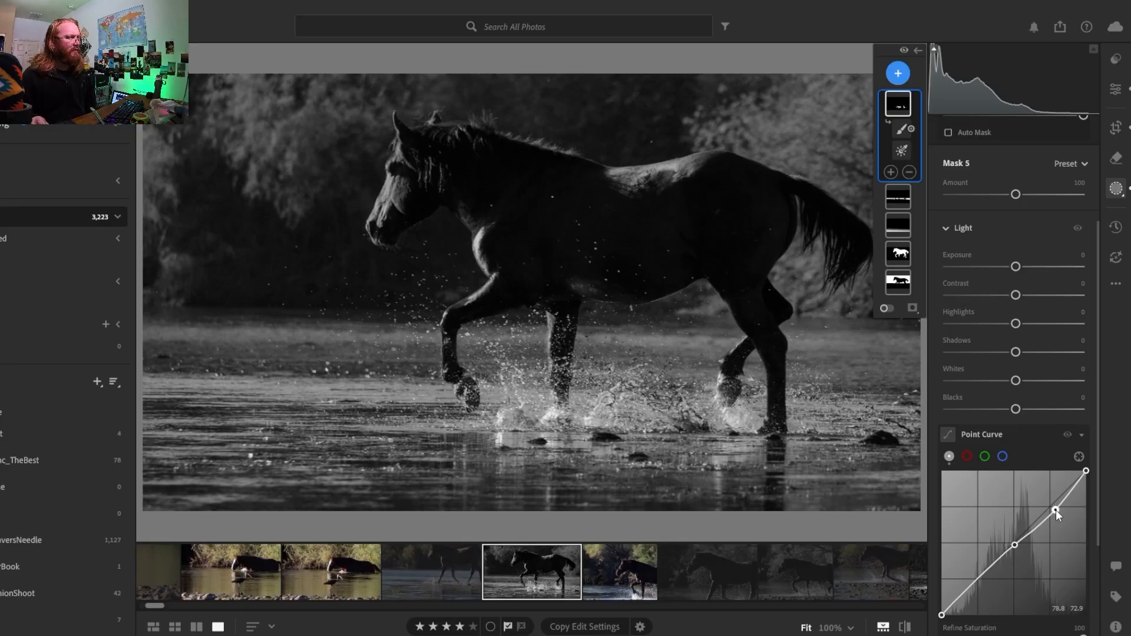
left_click_drag(1056, 510, 1047, 507)
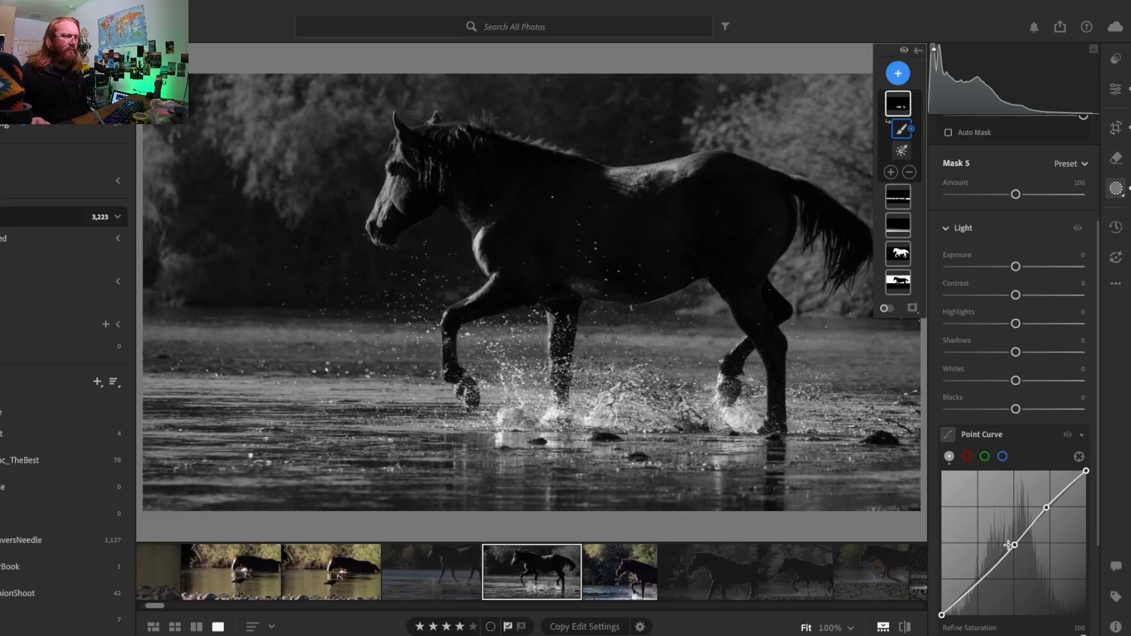
Inspect the splash at 100% and fine-tune Mask 5's curve, placing the upper point at 73.3, 74.5 and the midtone point at 50.6, 47.1
left_click(602, 385)
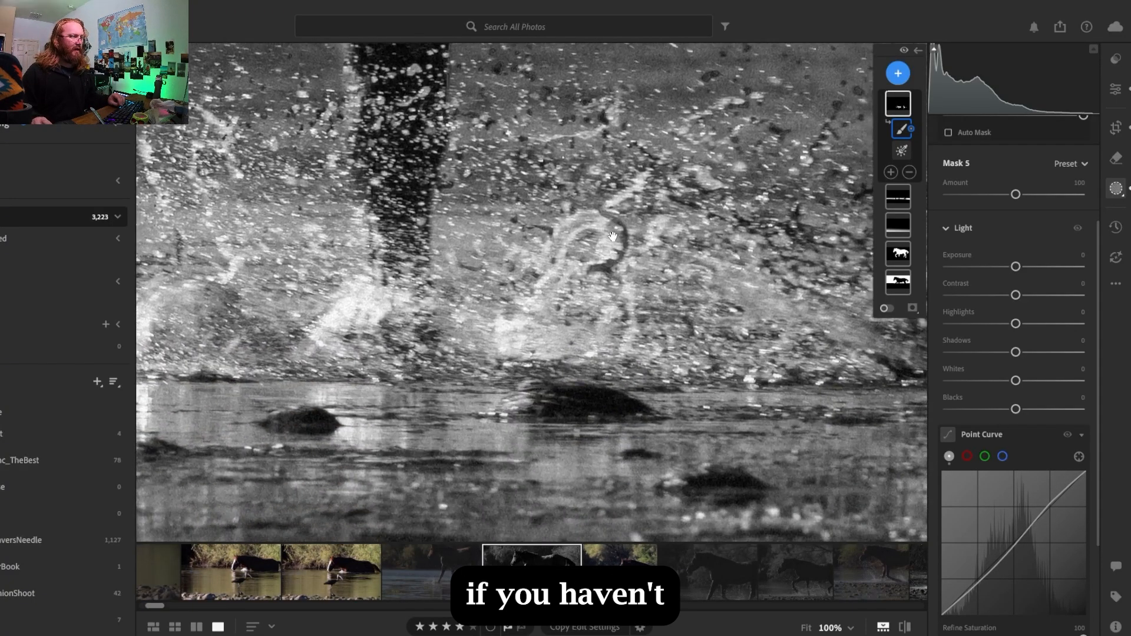
left_click_drag(613, 236, 695, 239)
left_click_drag(404, 270, 581, 347)
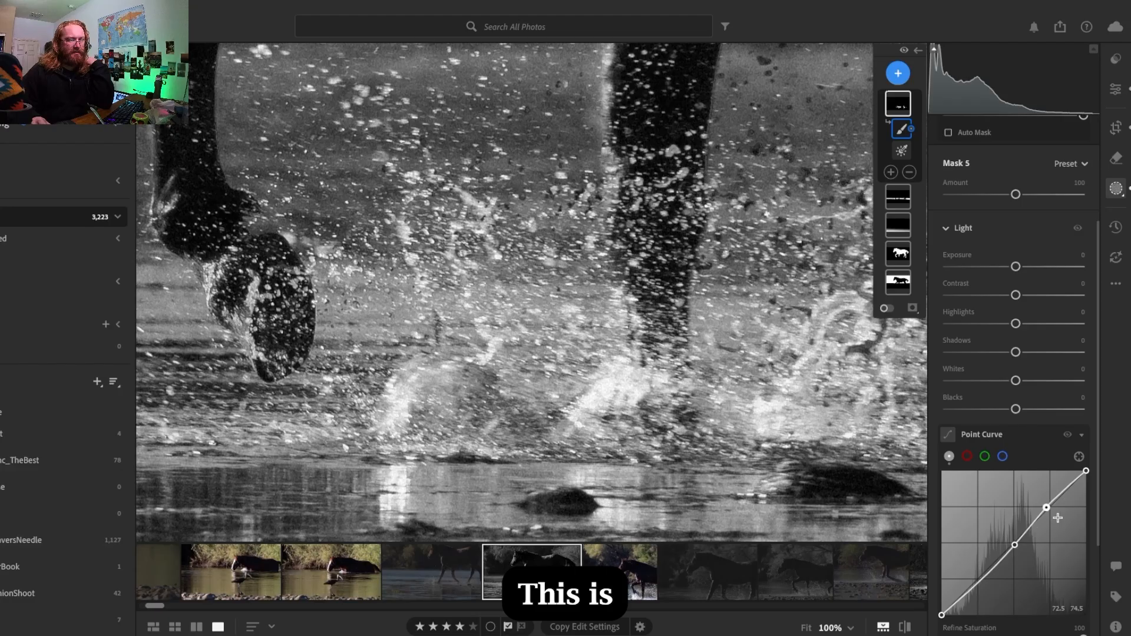
left_click_drag(1047, 509, 1049, 508)
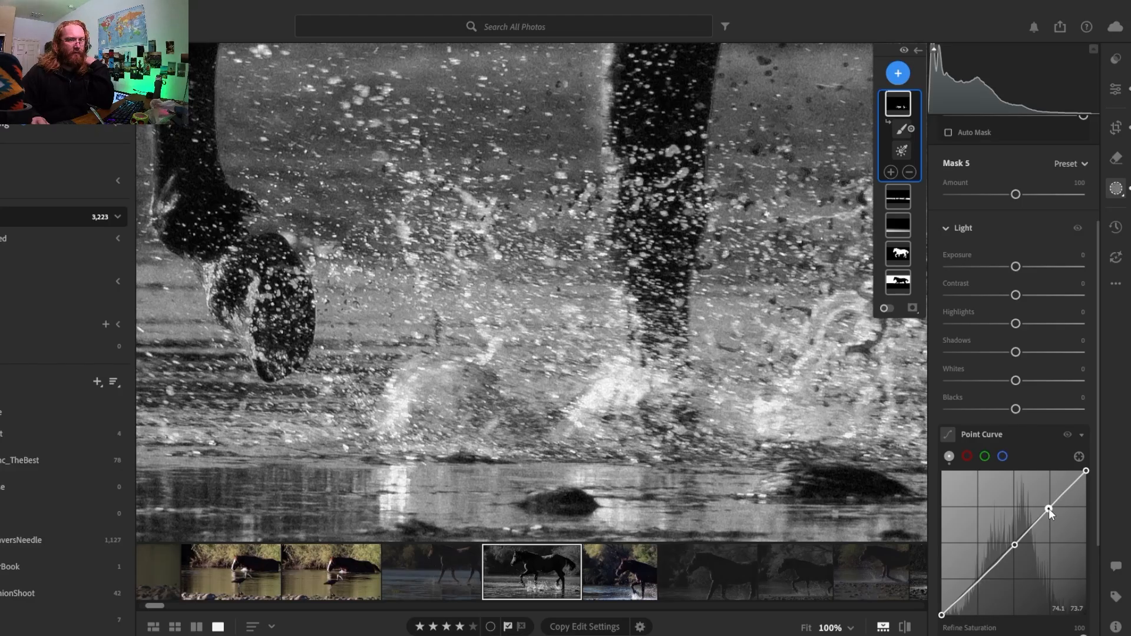
left_click_drag(1049, 508, 1048, 507)
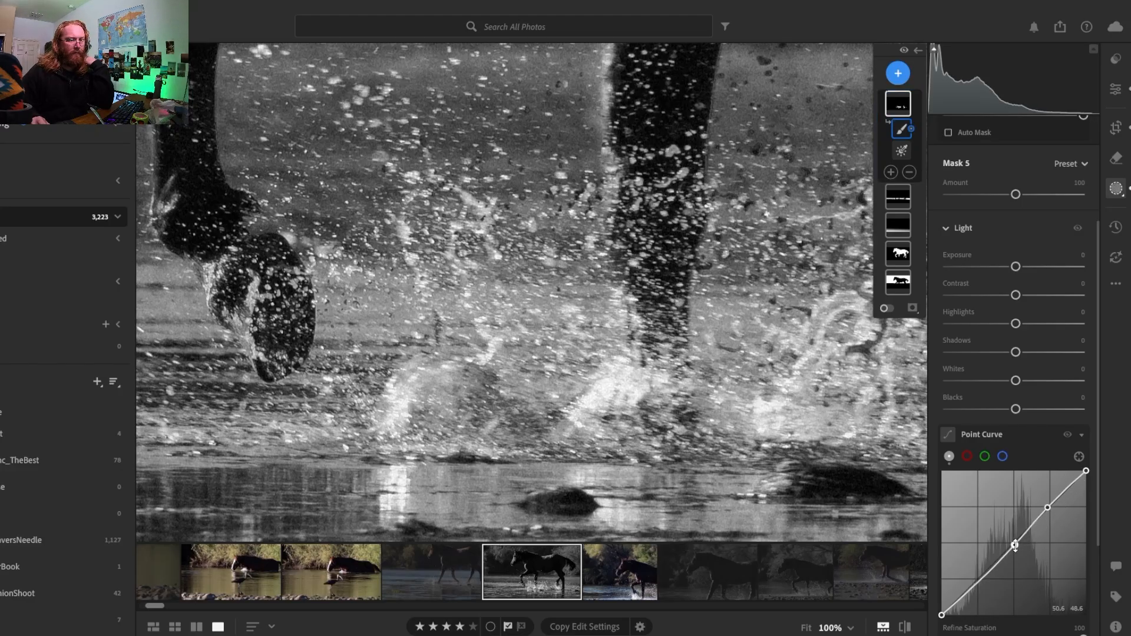
left_click_drag(1017, 546, 1015, 547)
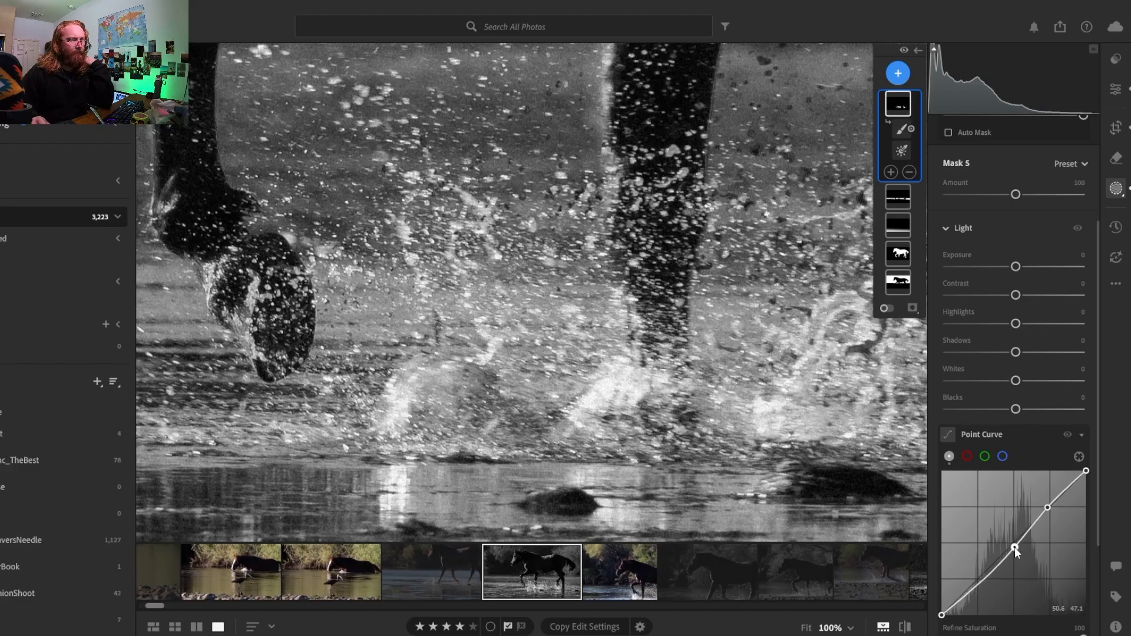
key("b")
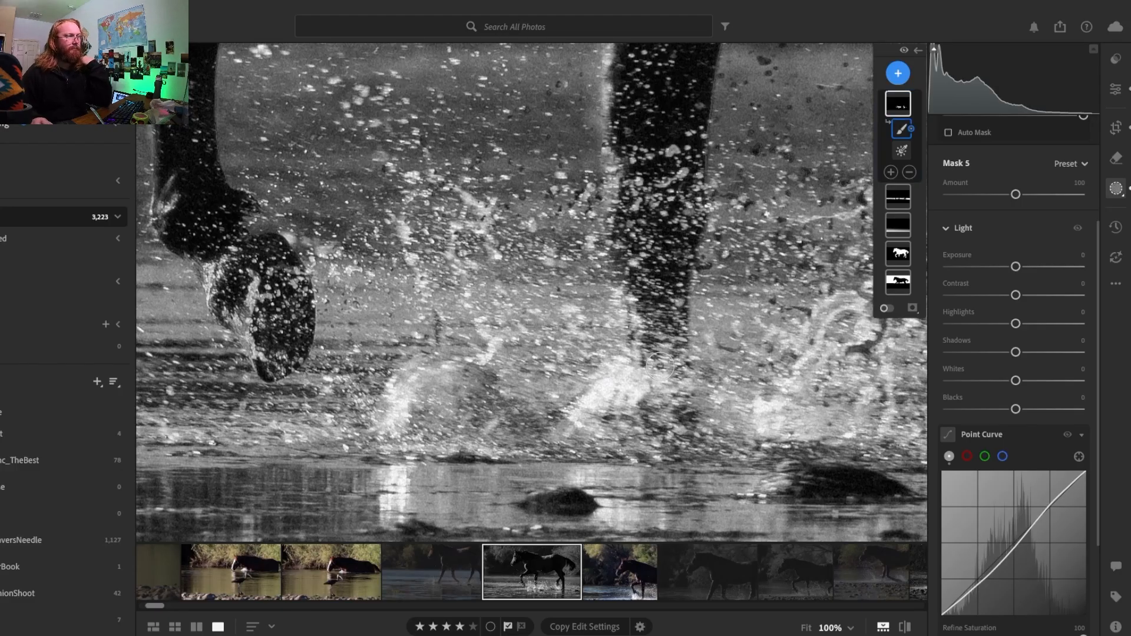
Return to the full photo and move the white endpoint of Mask 5's curve slightly inward to brighten the splash highlights
left_click(611, 381)
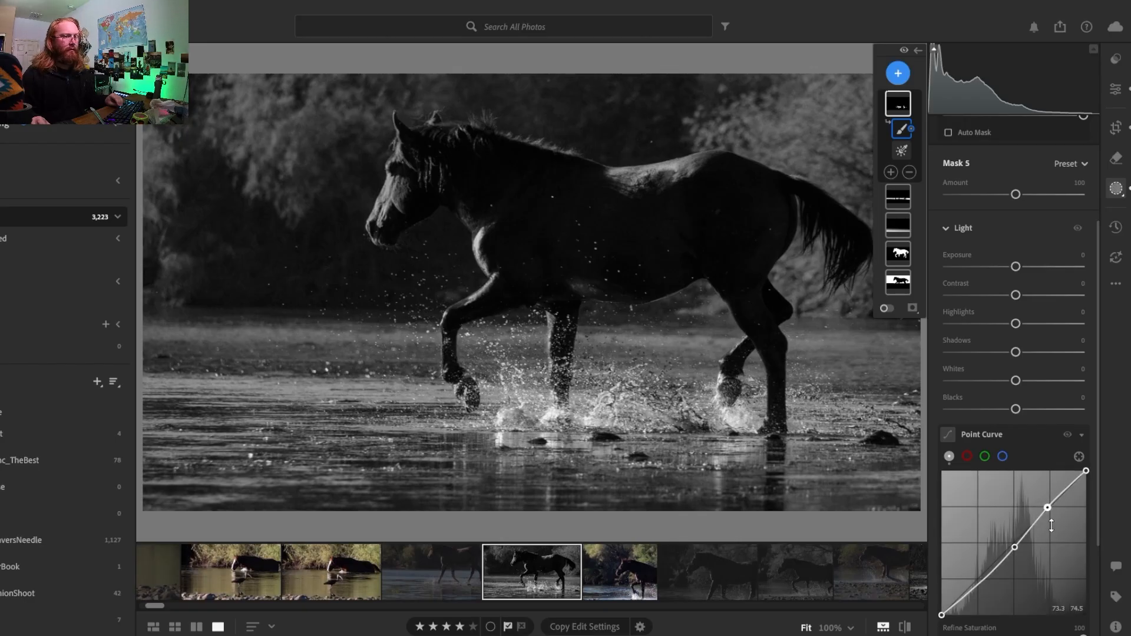
left_click(1086, 472)
left_click_drag(1086, 472, 1081, 474)
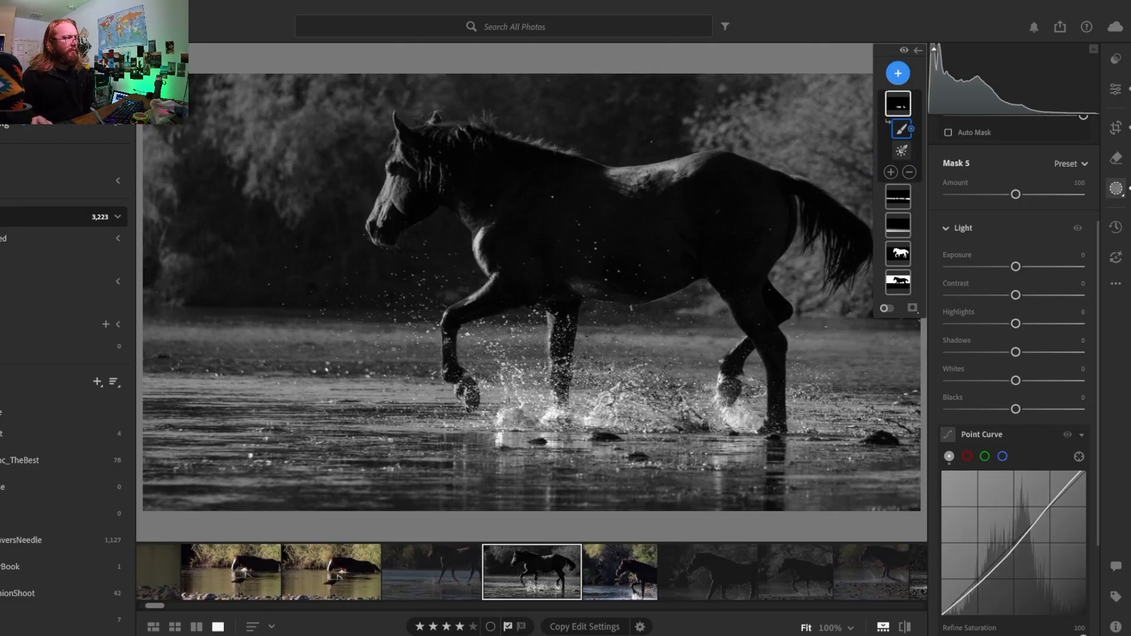
Toggle Mask 5's red overlay on and off repeatedly to check which splash areas the mask covers
left_click(886, 308)
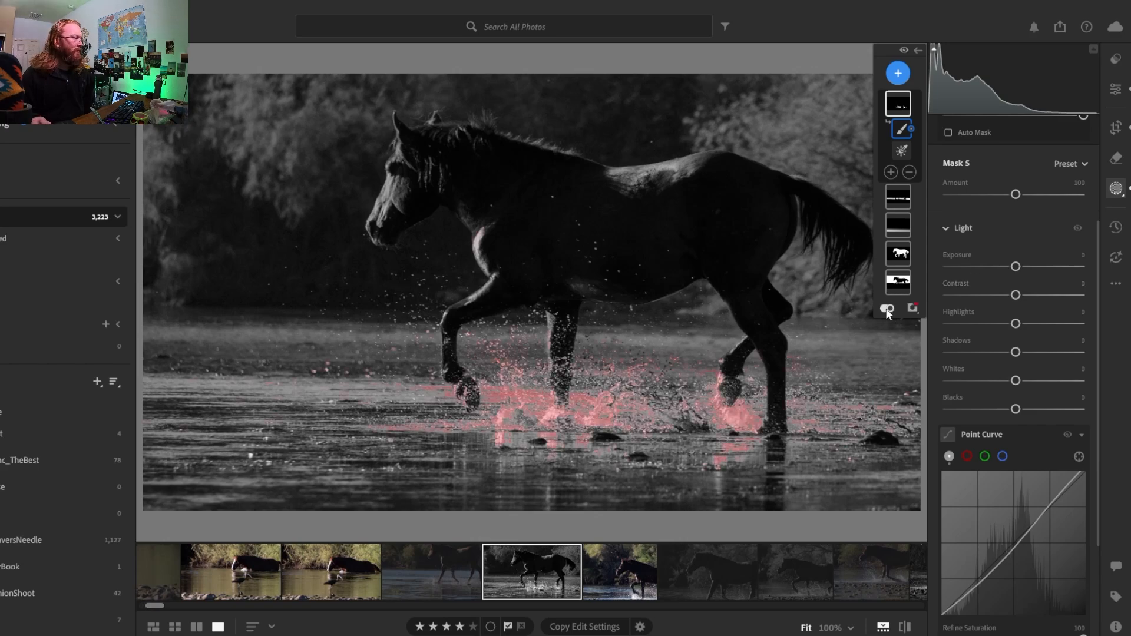
left_click(886, 309)
left_click(886, 309)
left_click(887, 309)
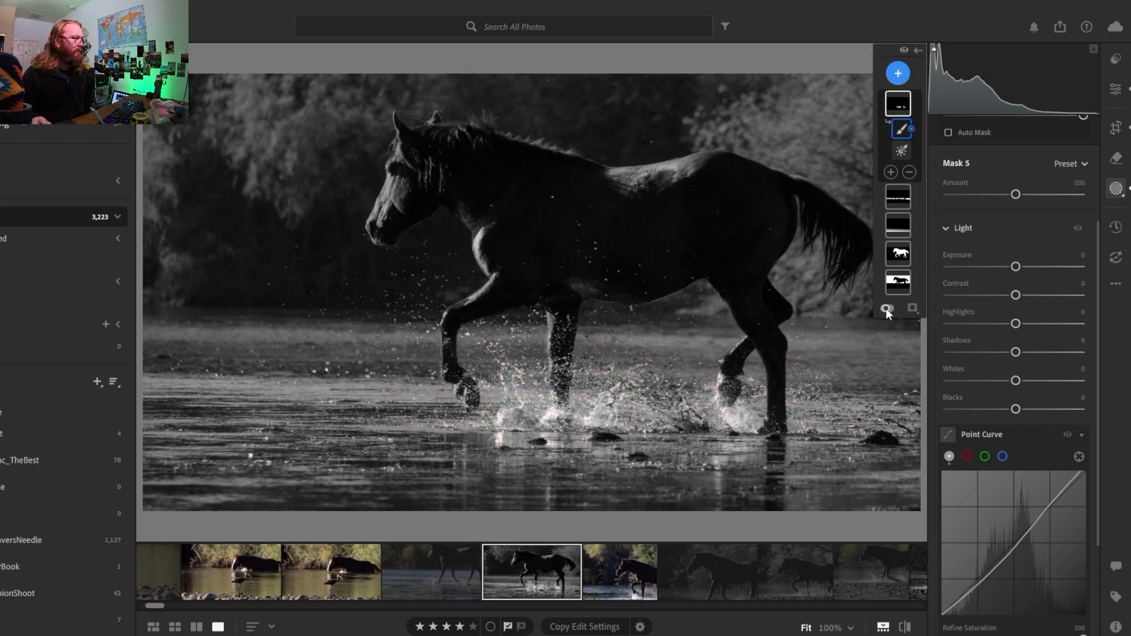
left_click(886, 308)
left_click(886, 309)
left_click(886, 309)
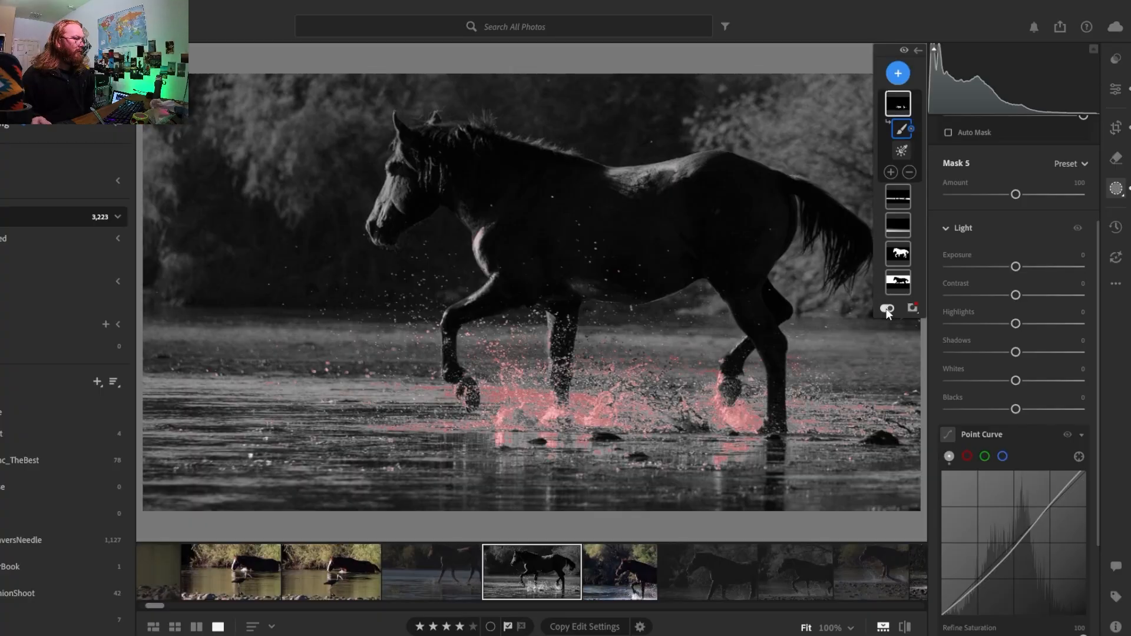
left_click(886, 309)
left_click(887, 308)
left_click(886, 309)
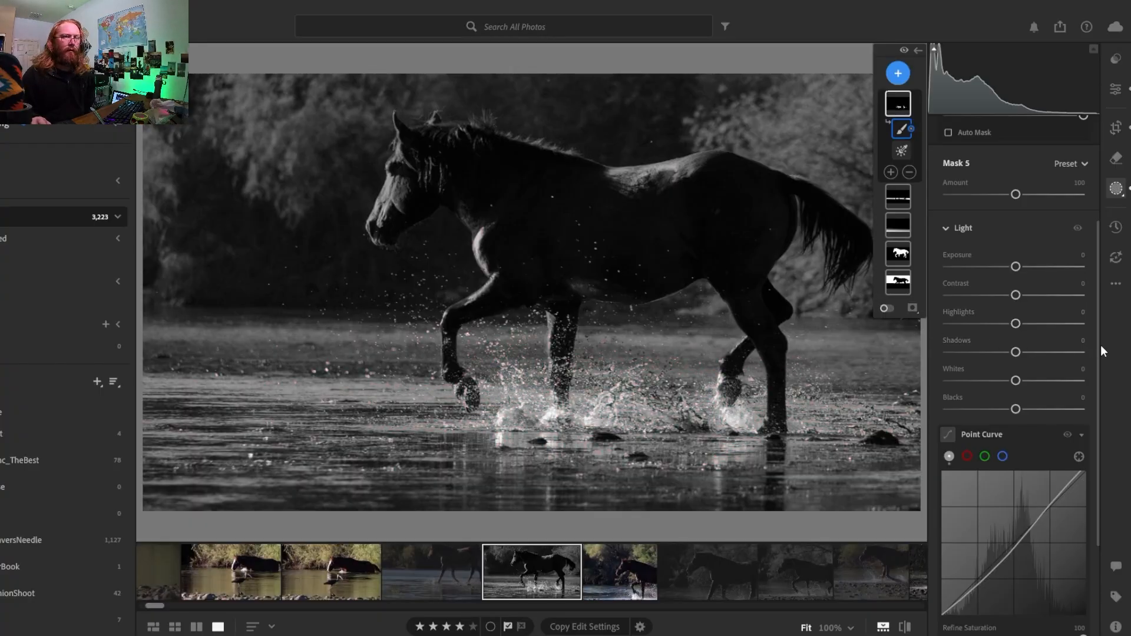
Set Mask 5's grain to +15 and dehaze to +20 in the effects adjustments
left_click_drag(1097, 347, 1094, 503)
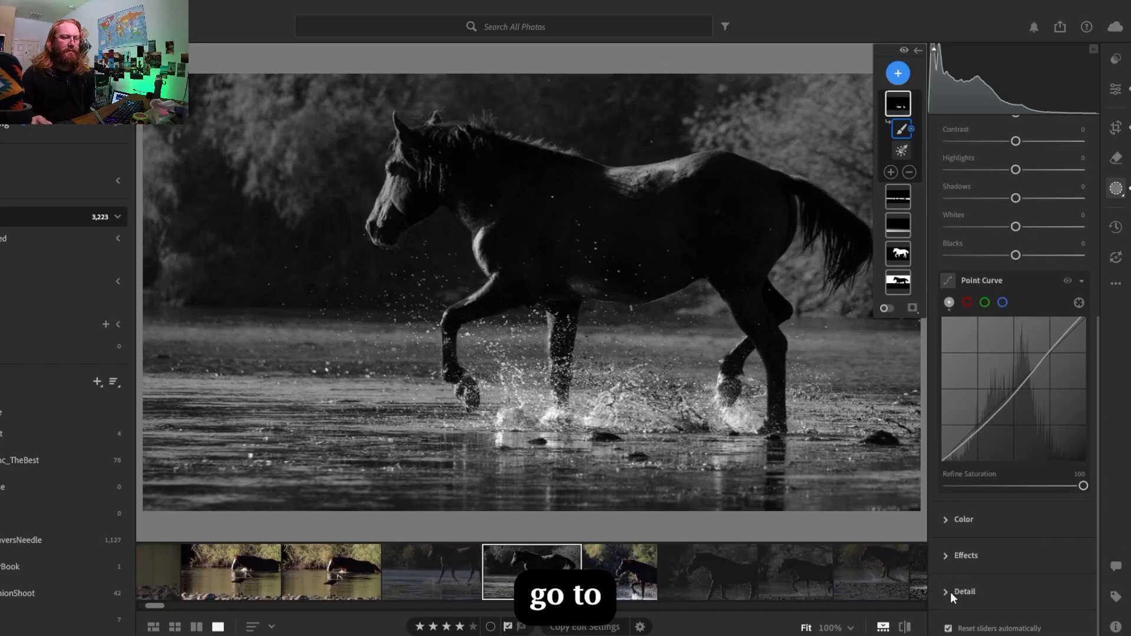
left_click(950, 571)
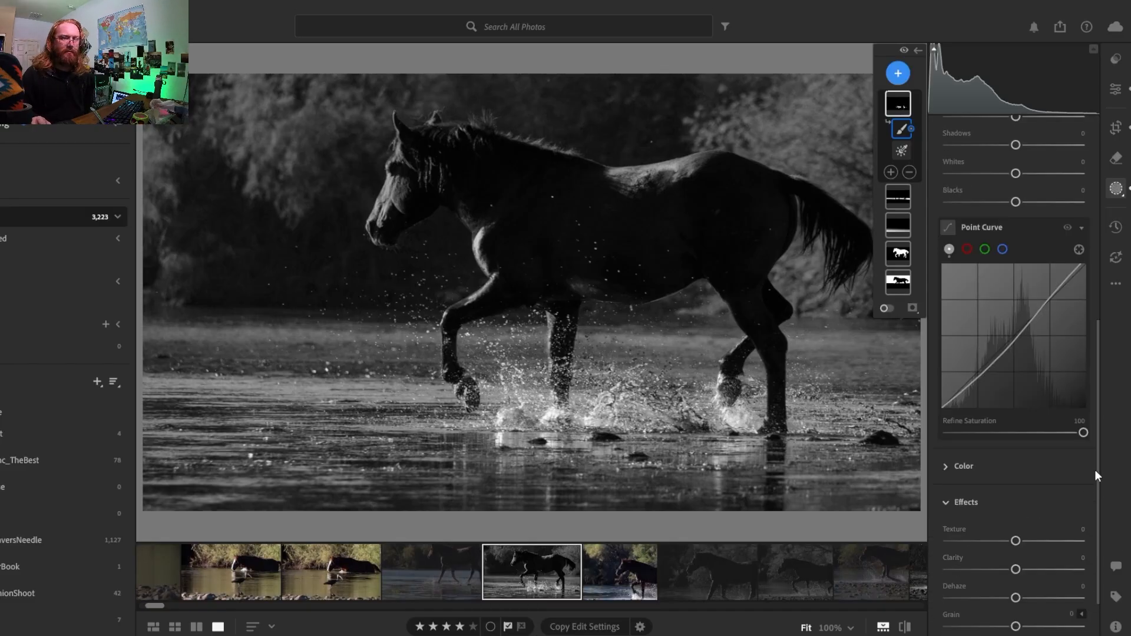
left_click_drag(1098, 469, 1090, 518)
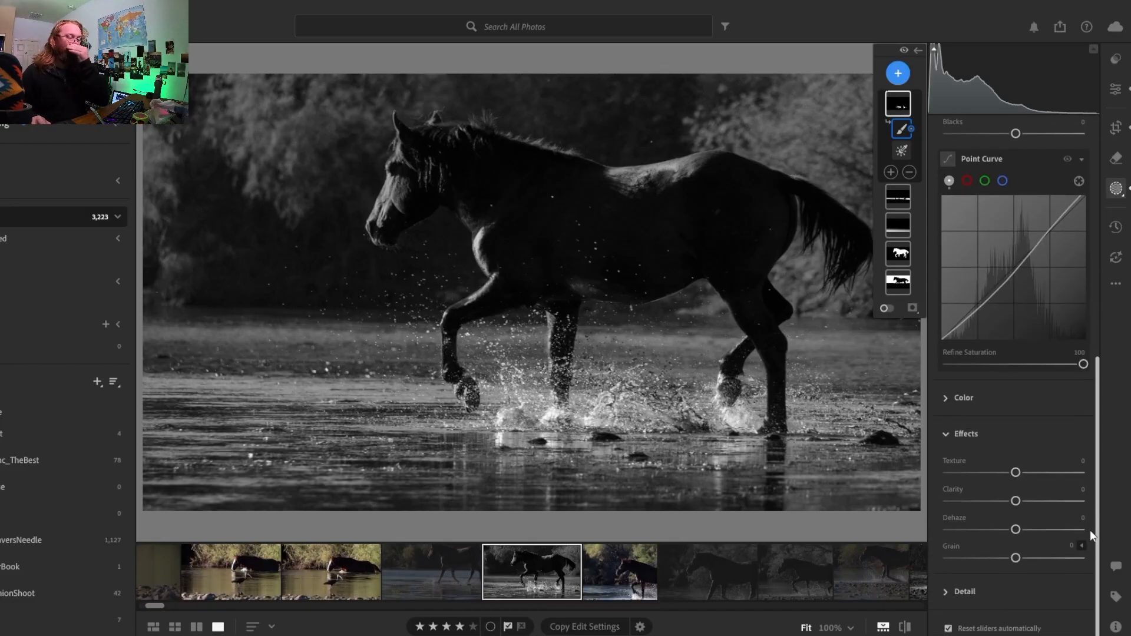
left_click_drag(1015, 559, 1023, 561)
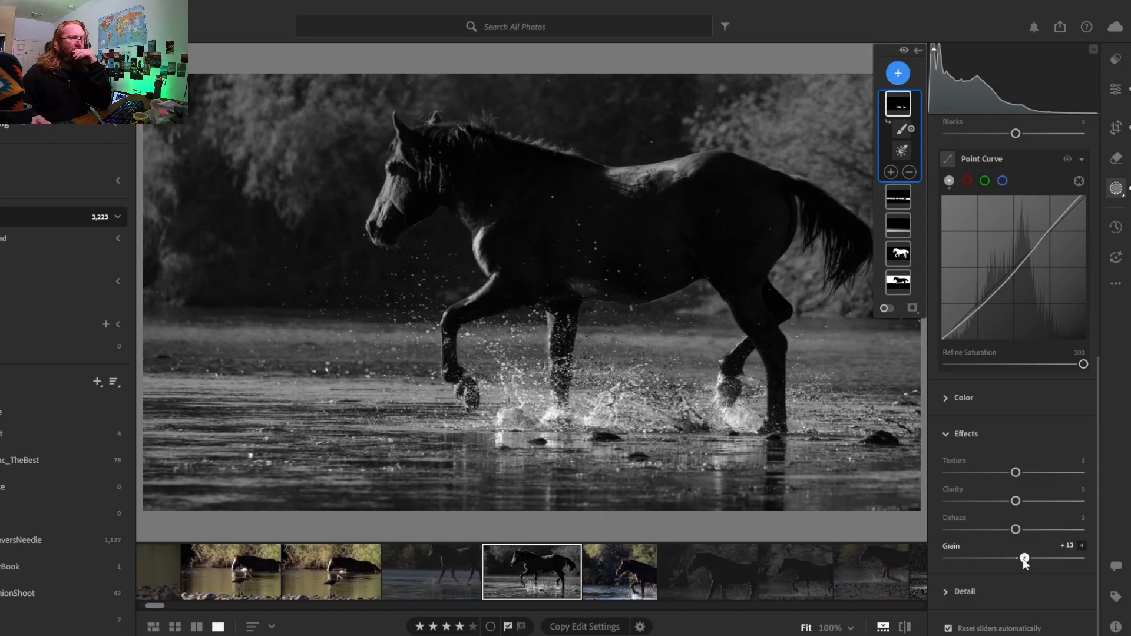
left_click_drag(1024, 560, 1030, 532)
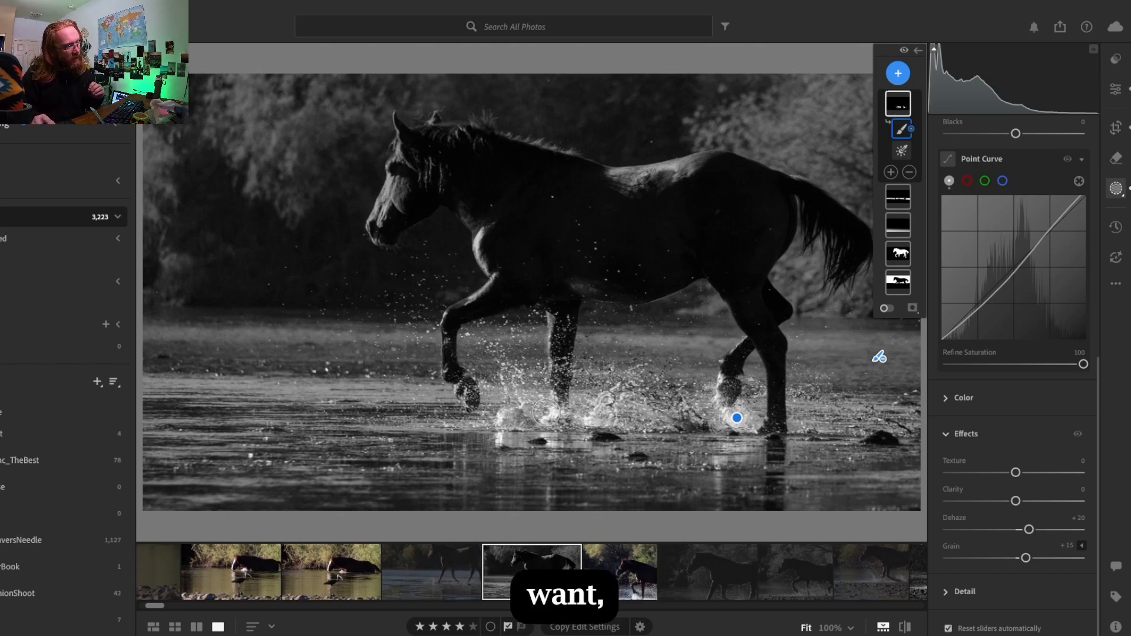
Set Mask 5's clarity to +20 and texture to +6, checking the splash at 100% and in the full photo
left_click(553, 413)
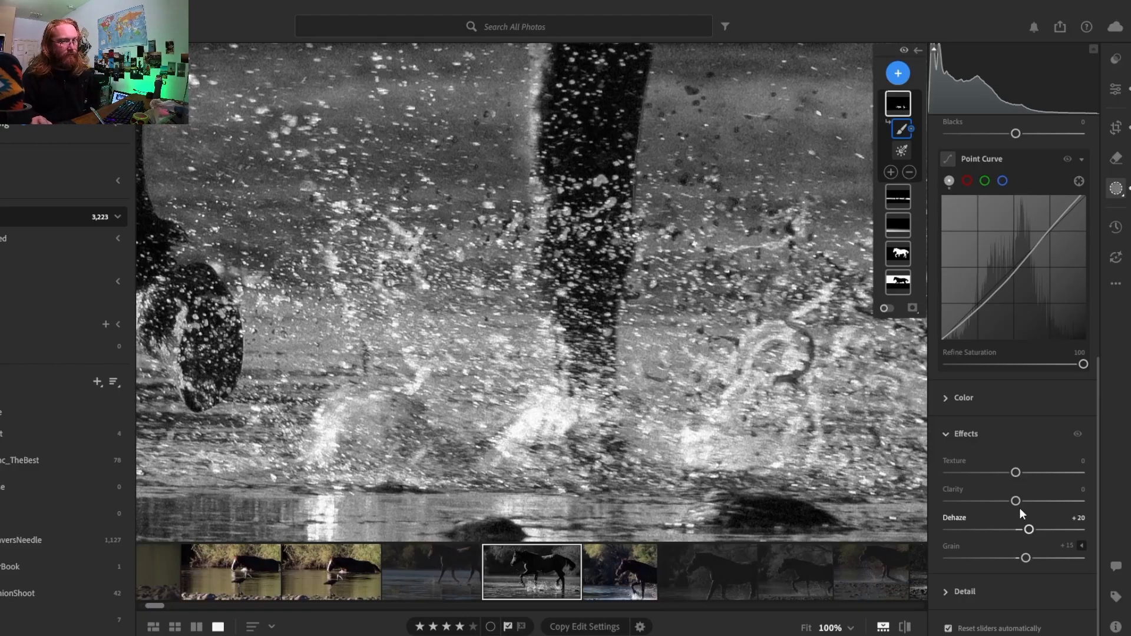
left_click_drag(1020, 506, 1020, 508)
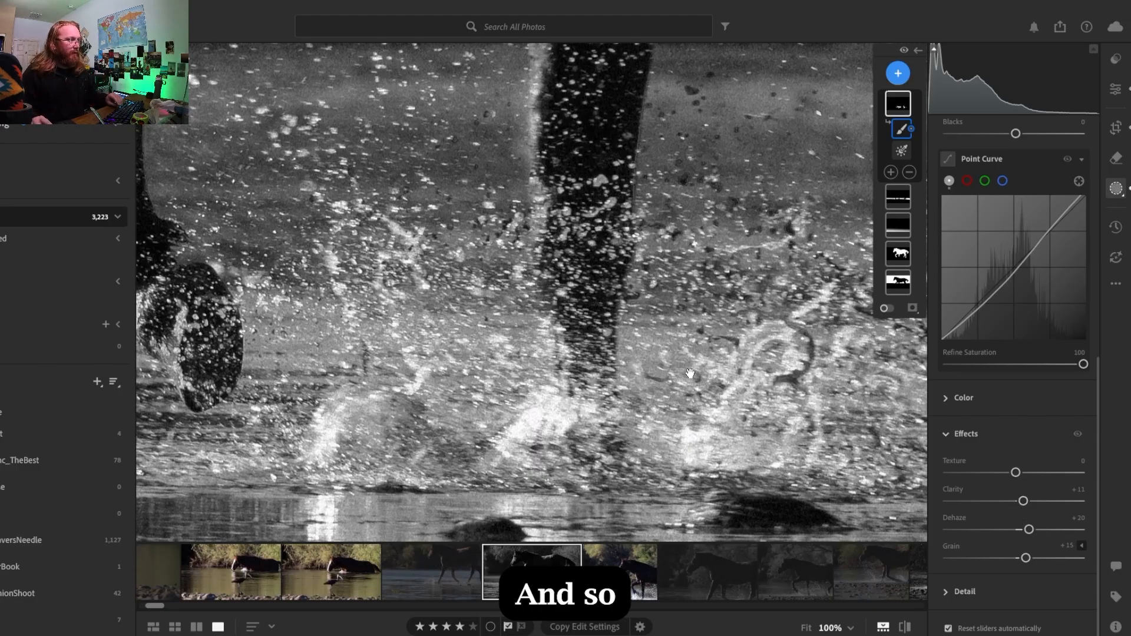
left_click_drag(690, 374, 507, 393)
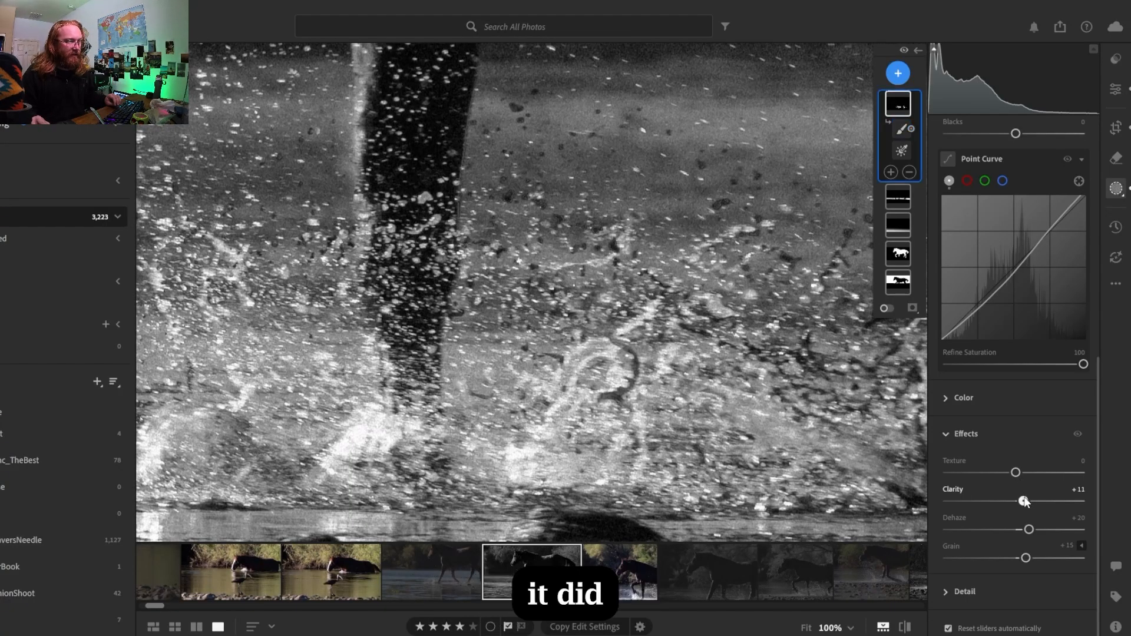
left_click_drag(1030, 501, 1024, 477)
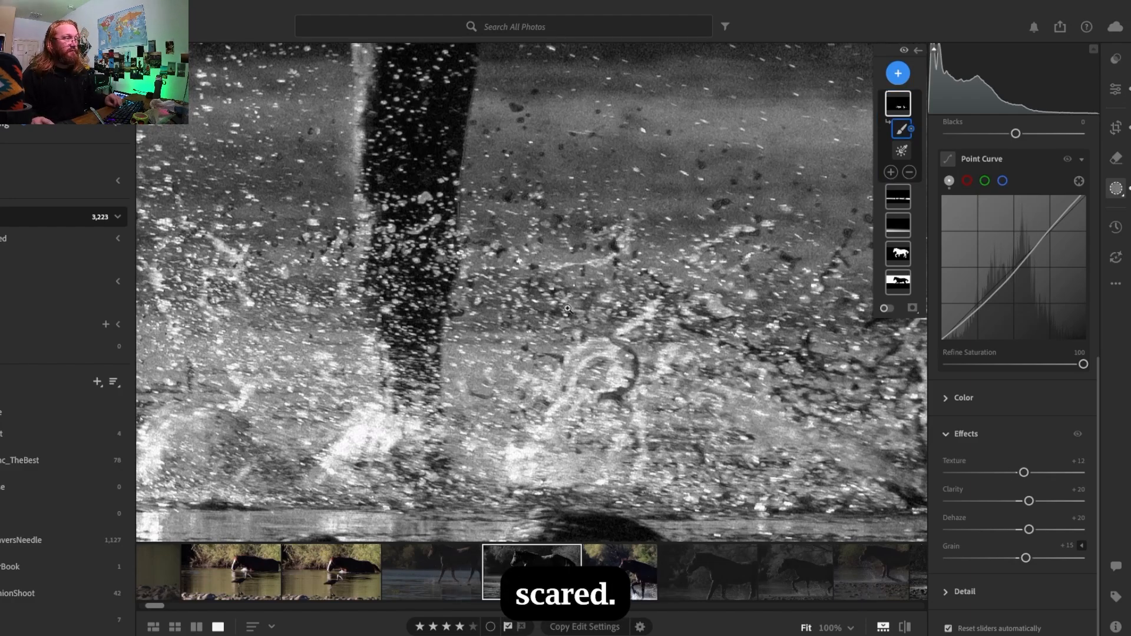
left_click(574, 376)
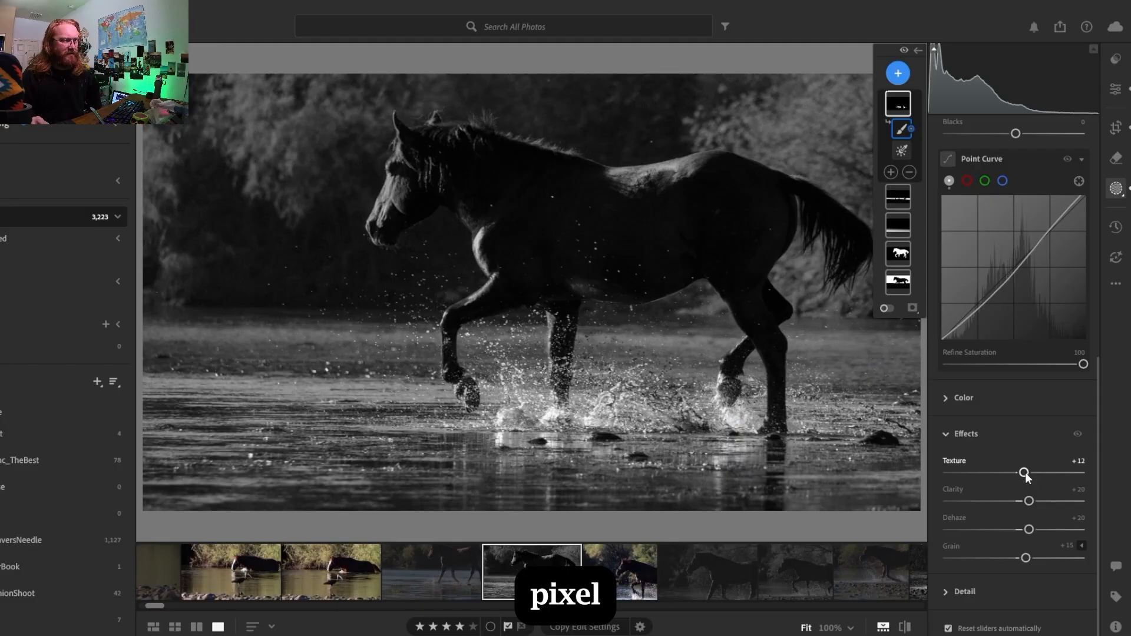
left_click_drag(1025, 475, 1023, 474)
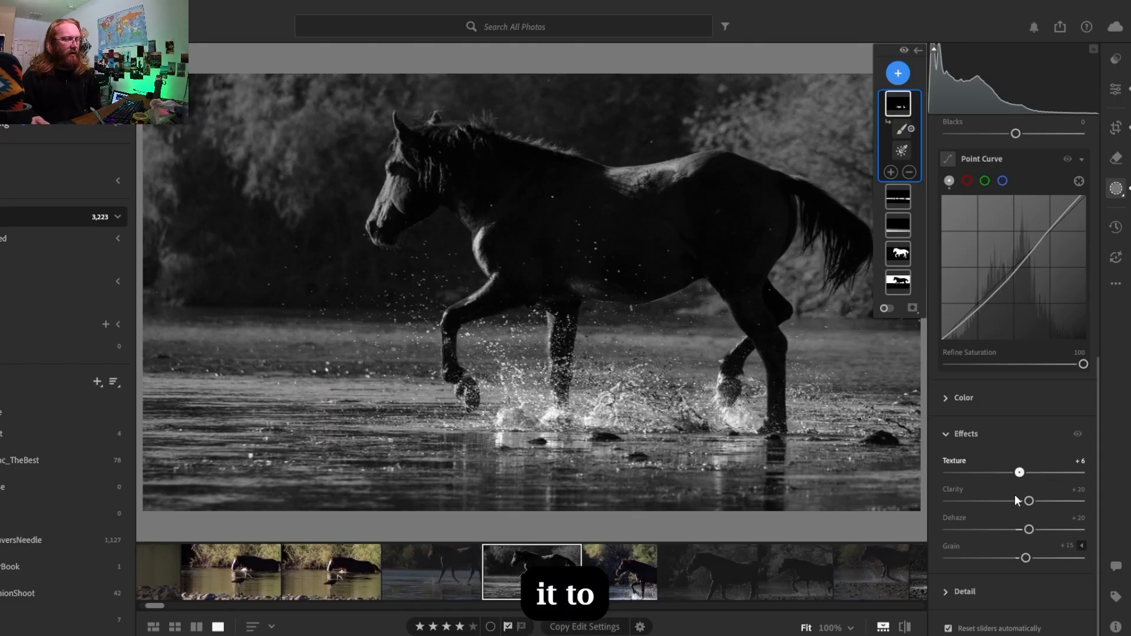
left_click(902, 129)
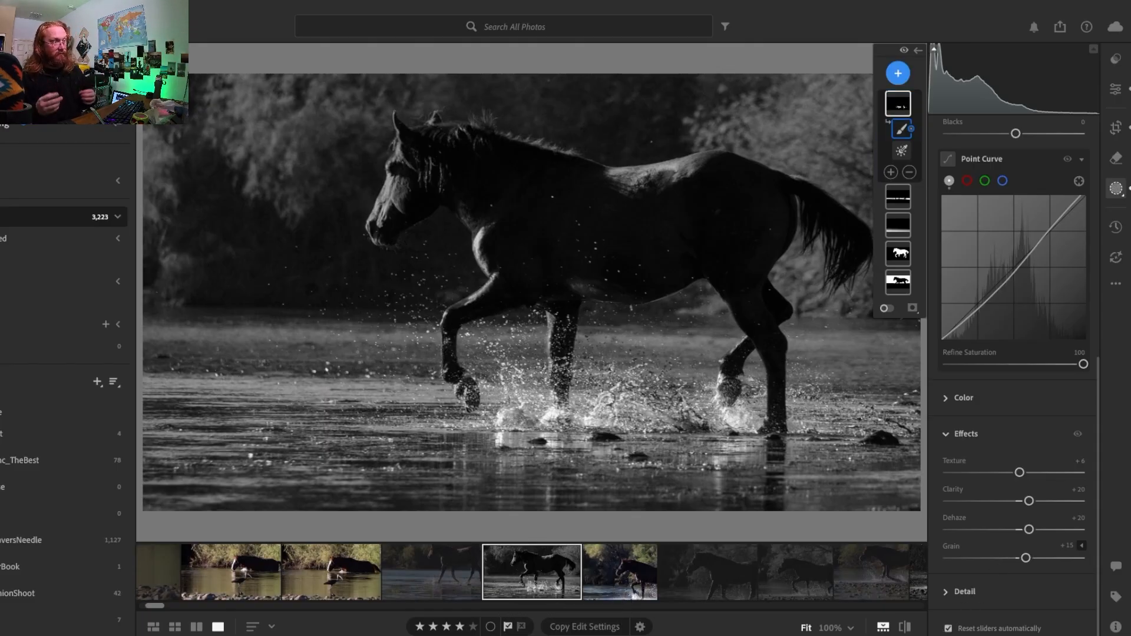
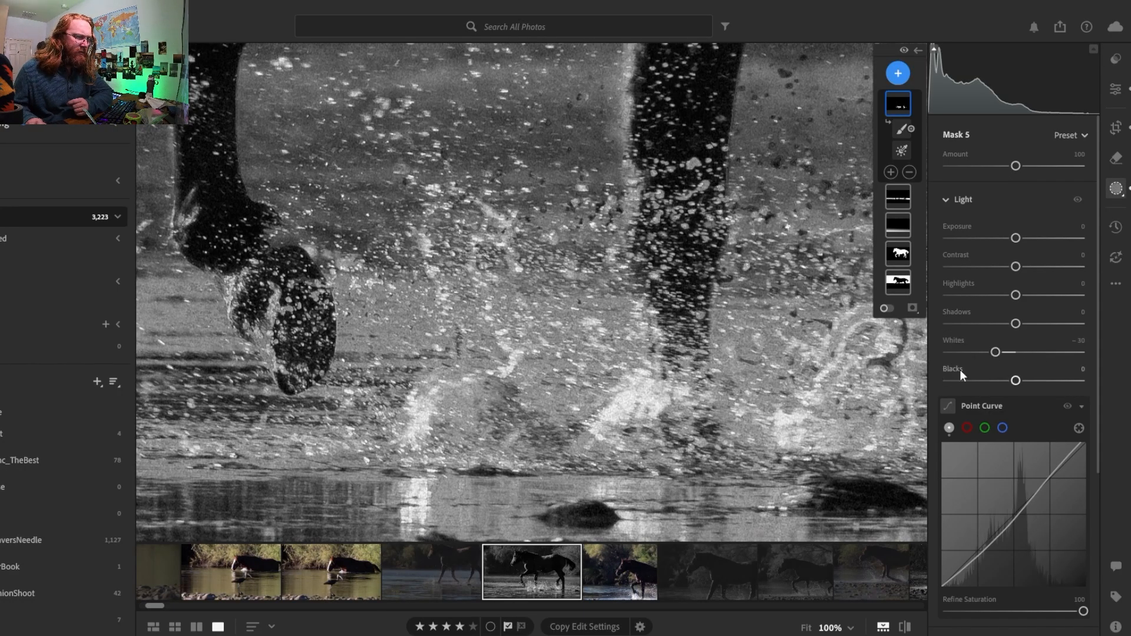
Set Mask 5's whites to -10, comparing the splash at 100% and in the full photo
left_click_drag(999, 352, 995, 353)
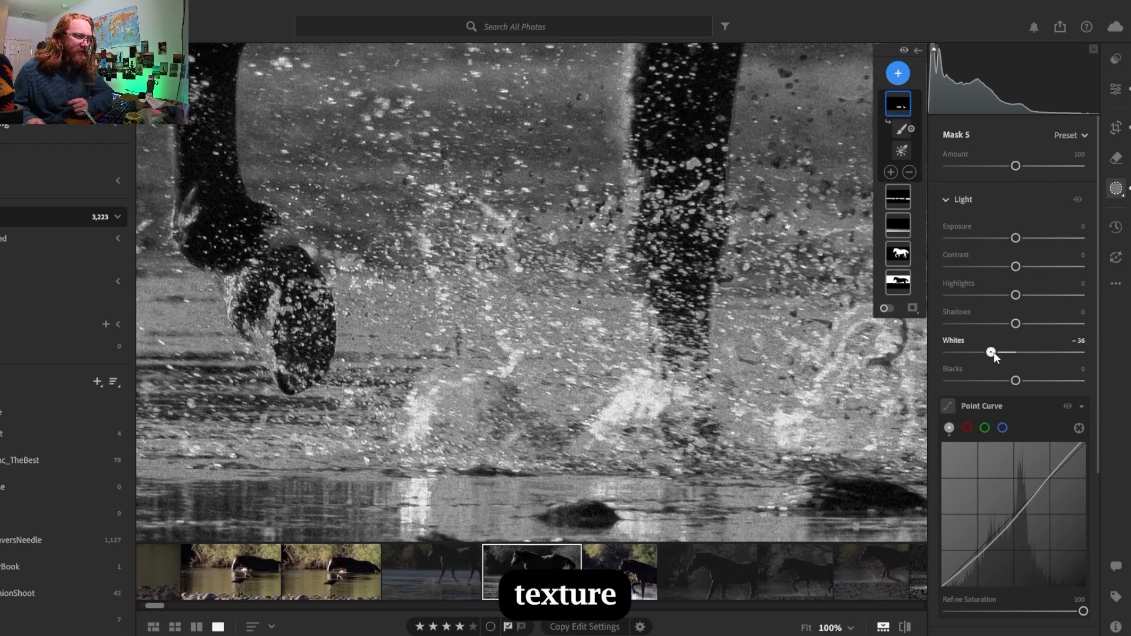
left_click(647, 374)
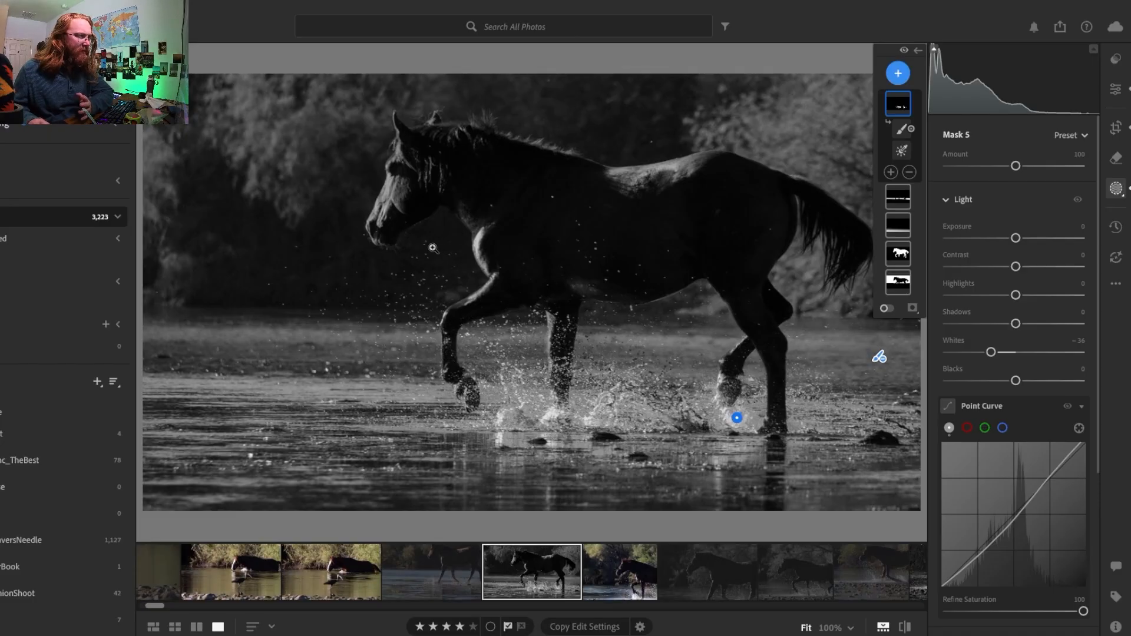
left_click(584, 417)
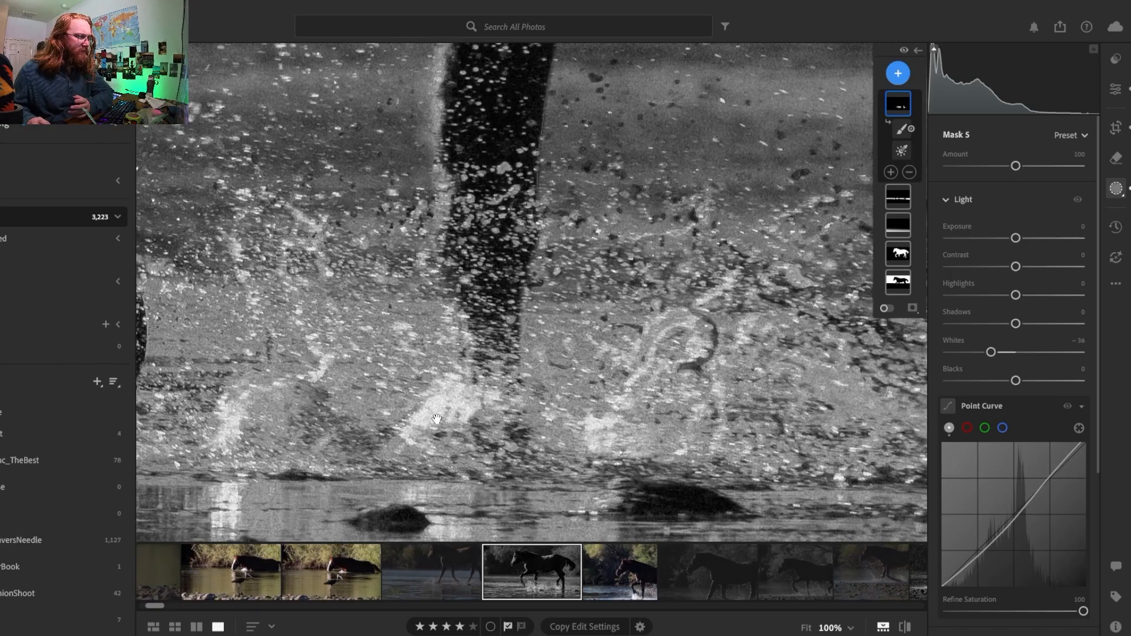
left_click_drag(437, 419, 523, 408)
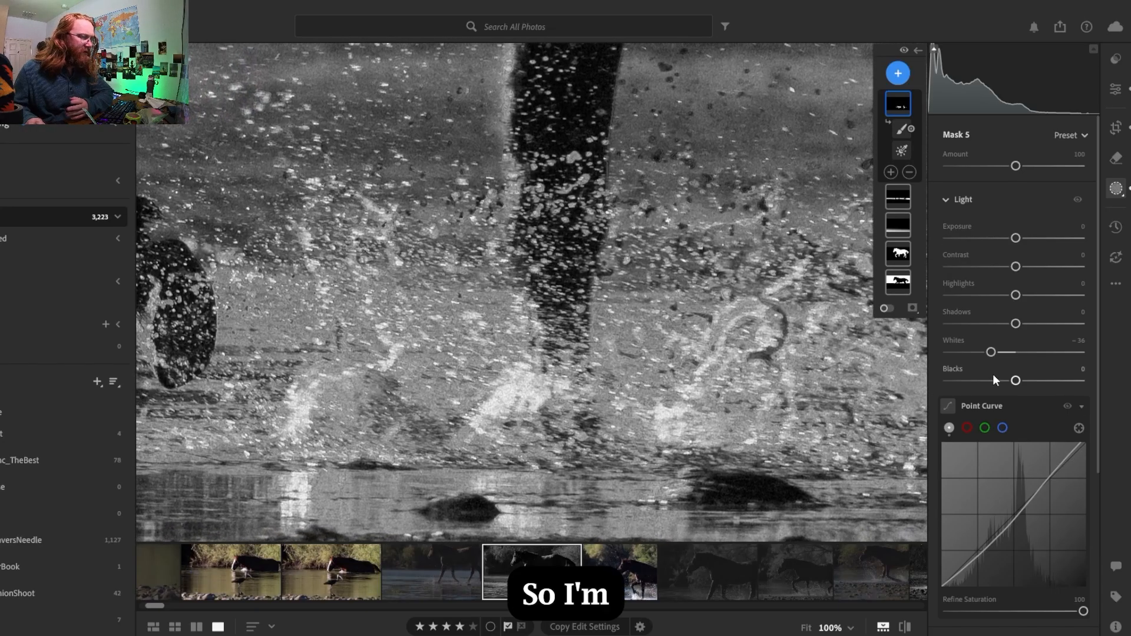
left_click(994, 351)
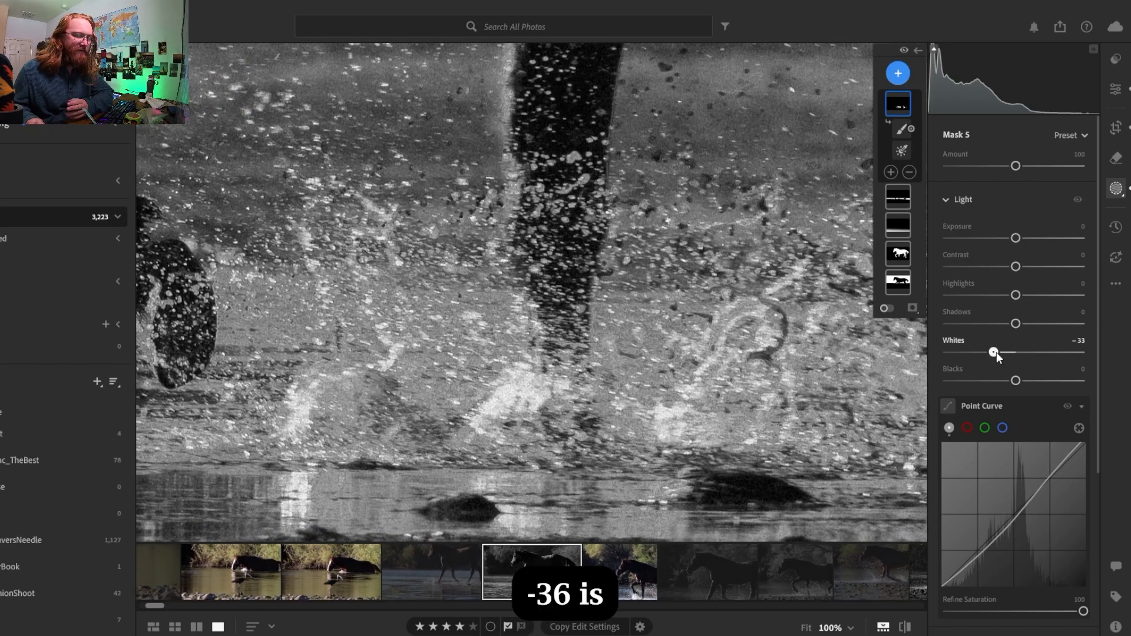
left_click_drag(996, 351, 1001, 352)
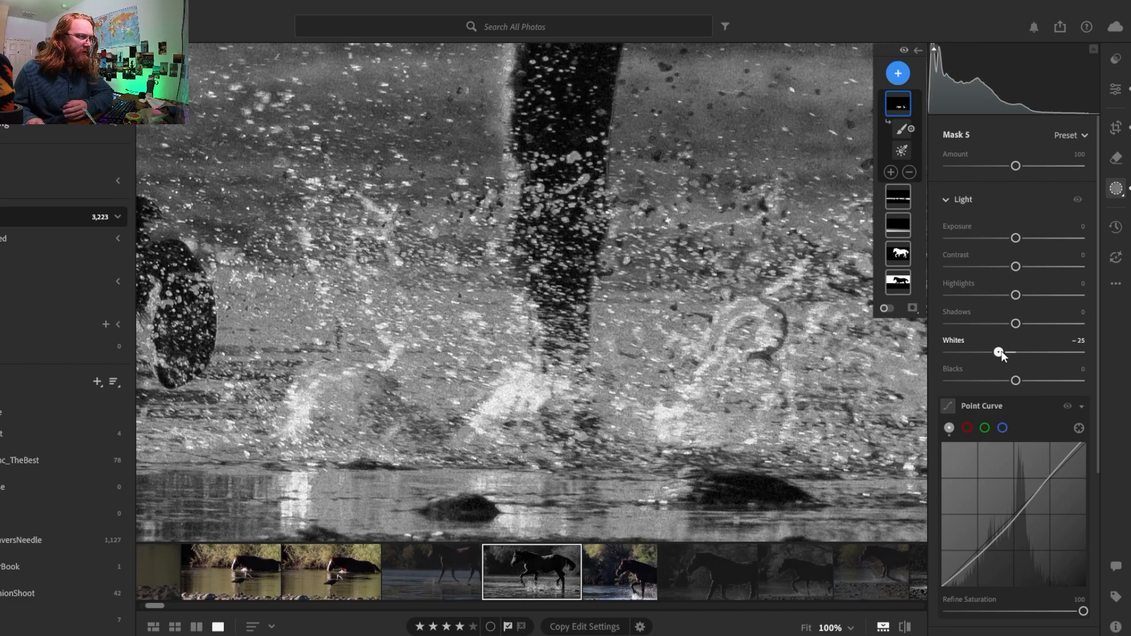
left_click_drag(1001, 352, 1002, 351)
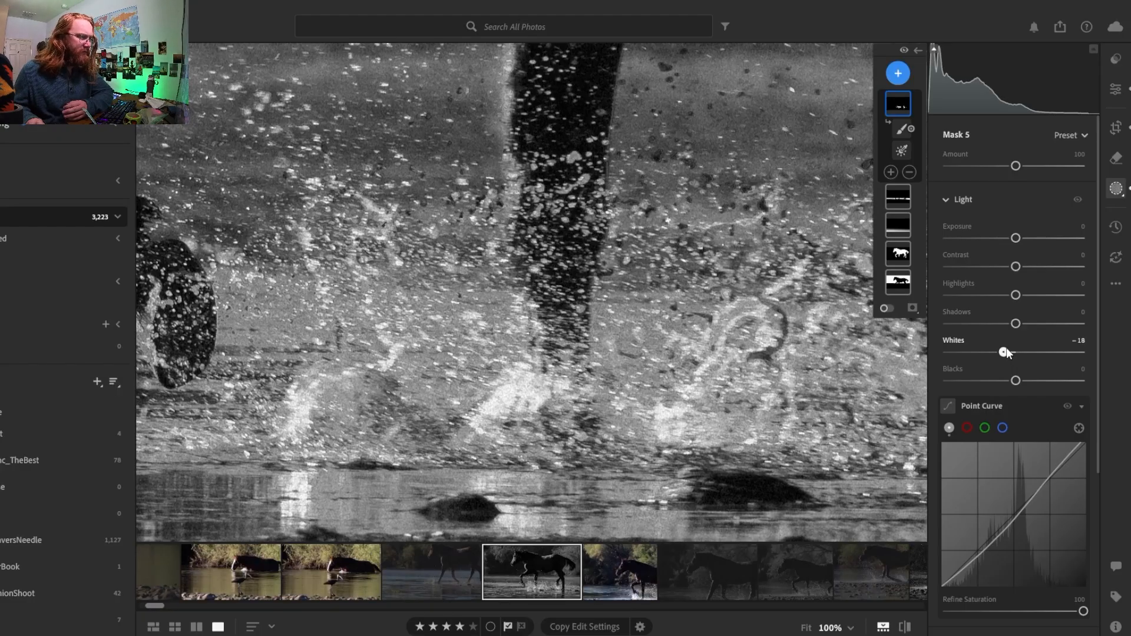
left_click_drag(1005, 351, 1012, 350)
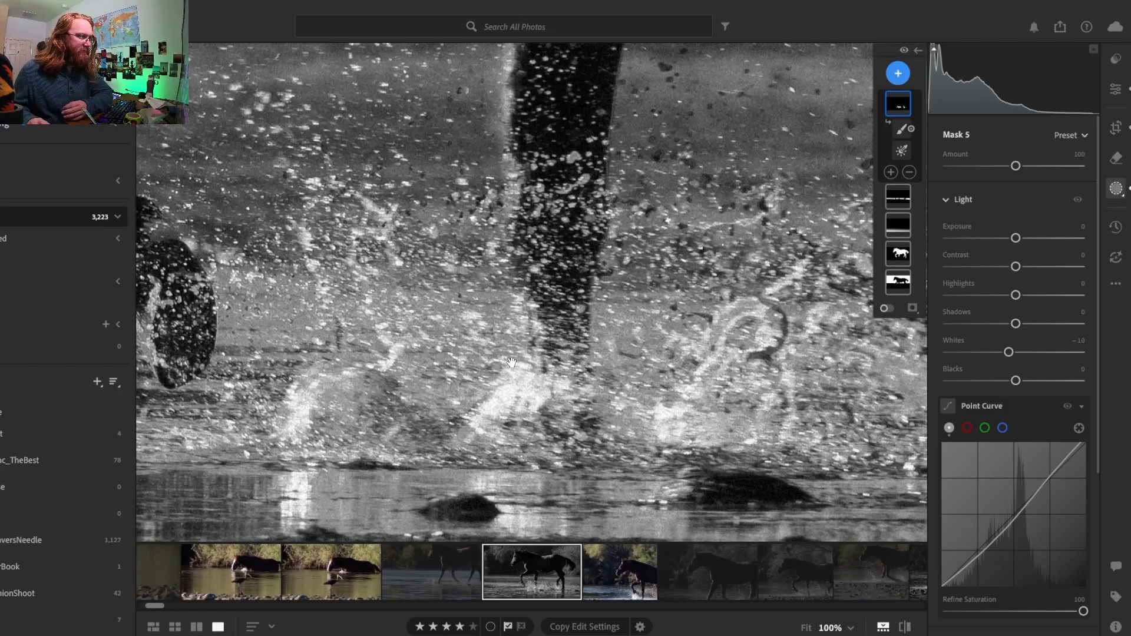
left_click(490, 301)
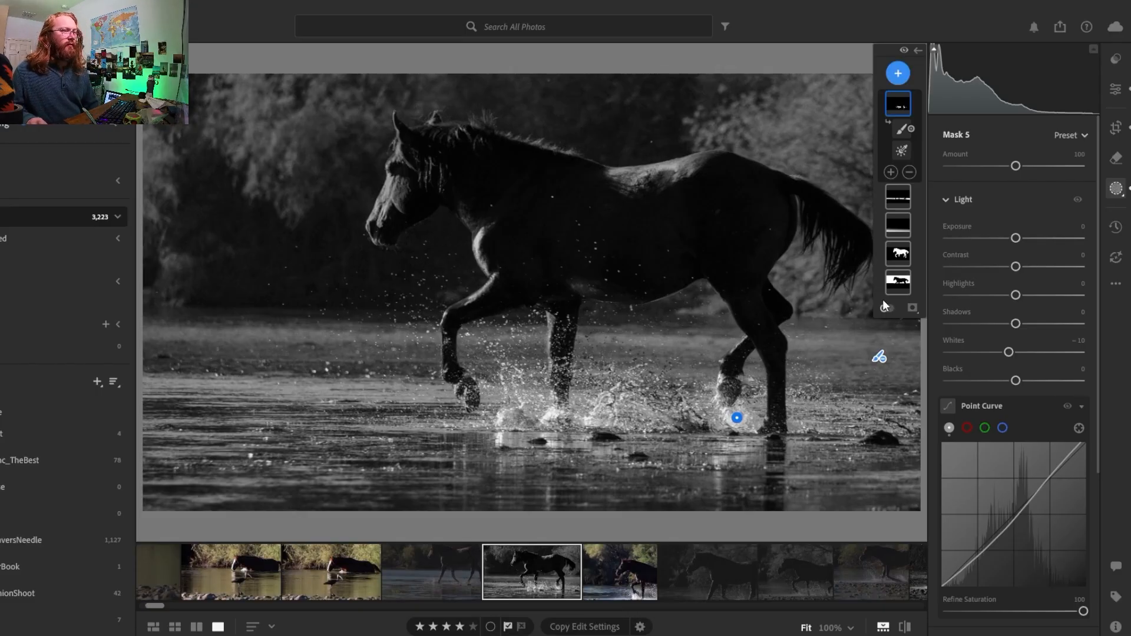
Reduce Mask 5's clarity to +9 while viewing the splash at 100%, and return to the full photo
left_click(558, 359)
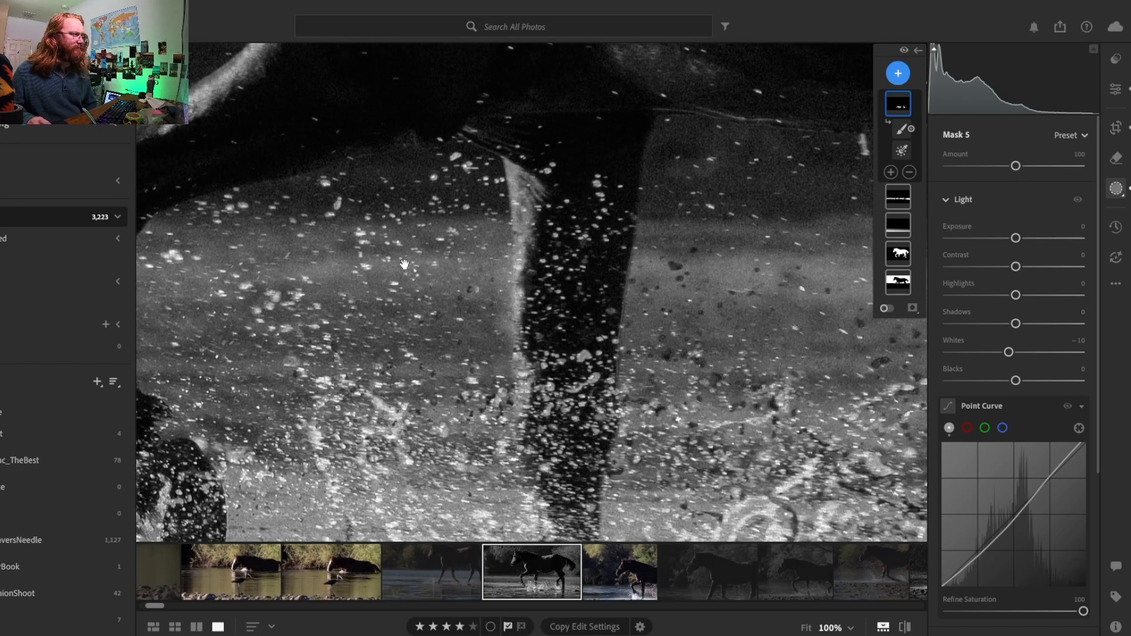
scroll(335, 433, "down", 5)
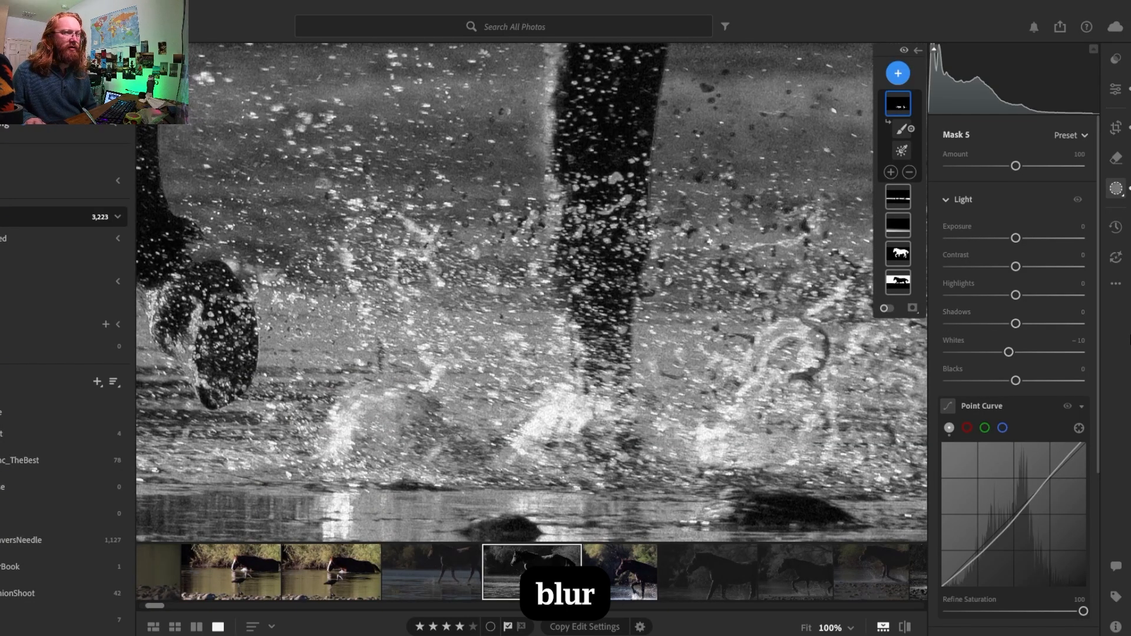
left_click_drag(1098, 289, 1090, 469)
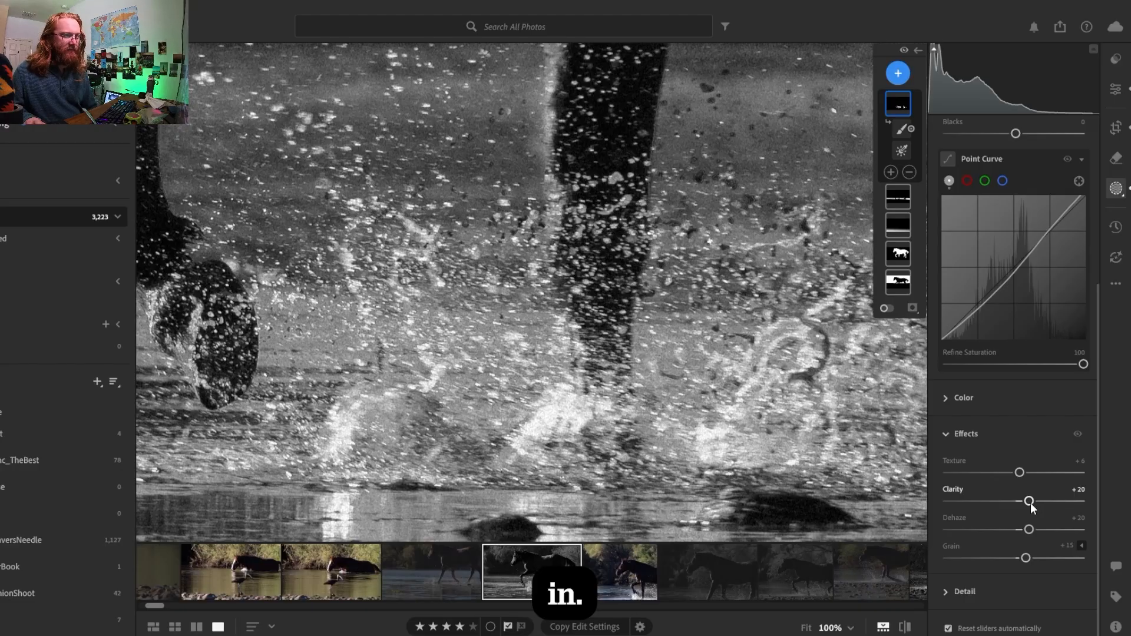
left_click_drag(1032, 508, 1026, 505)
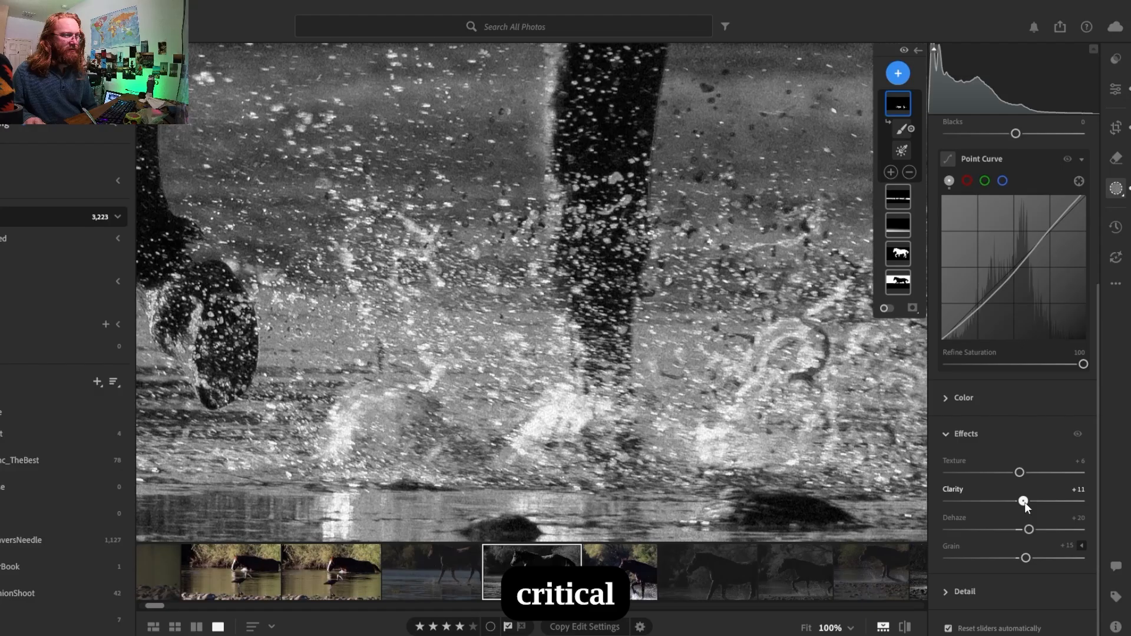
left_click_drag(1024, 502, 1024, 502)
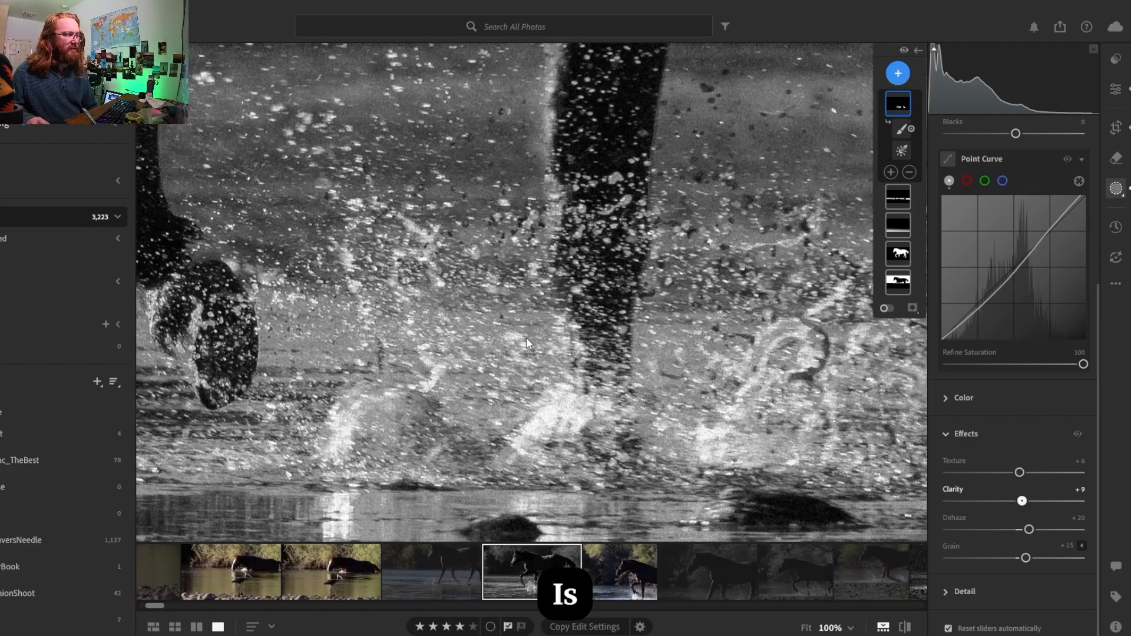
left_click(583, 267)
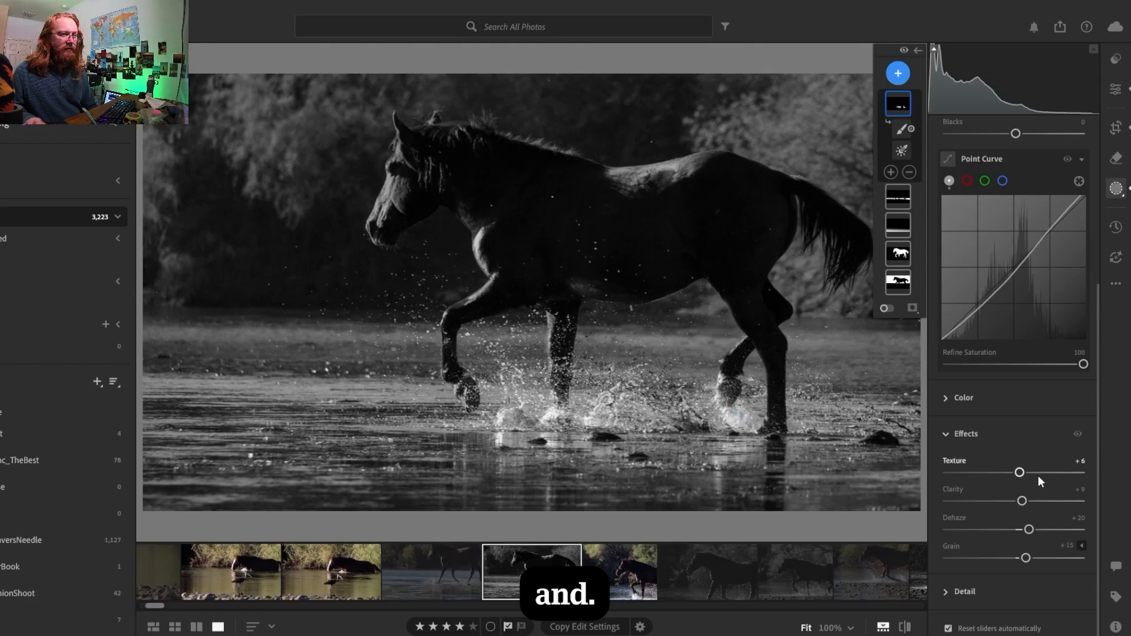
Set Mask 5's texture to +10, checking the splash and the water droplets ahead of the horse at 100%
left_click(565, 374)
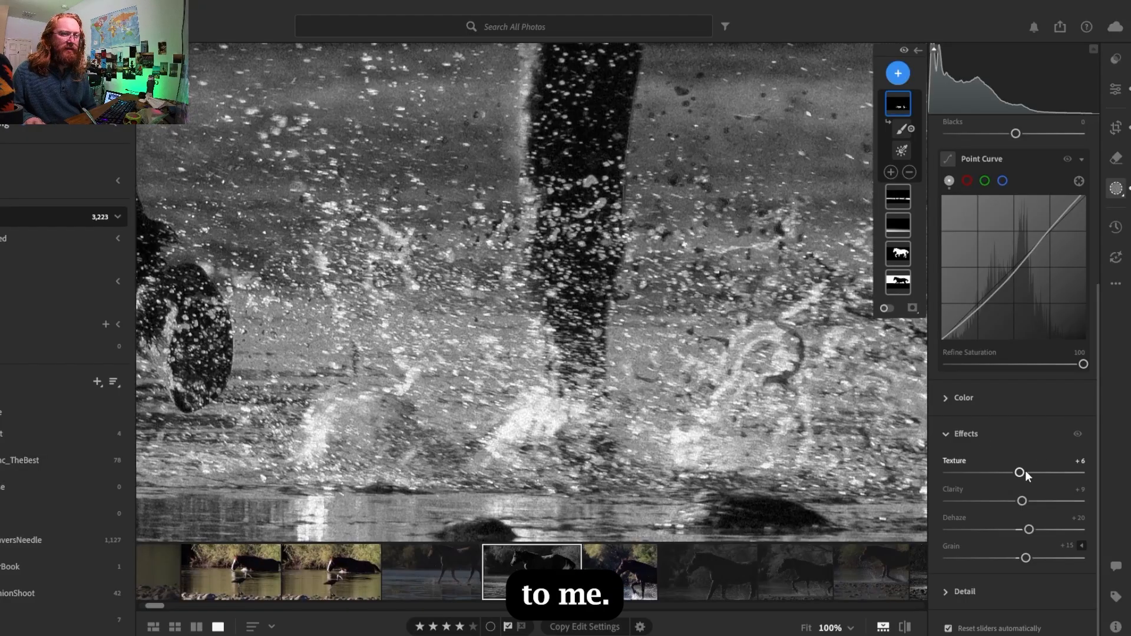
left_click_drag(1022, 472, 979, 472)
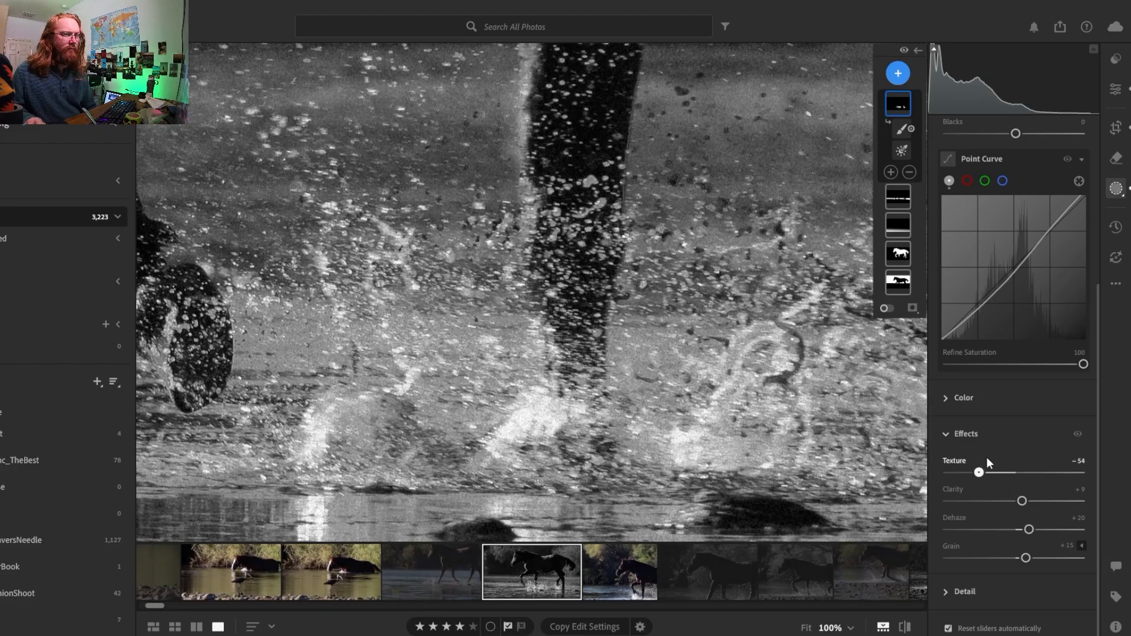
left_click(1013, 474)
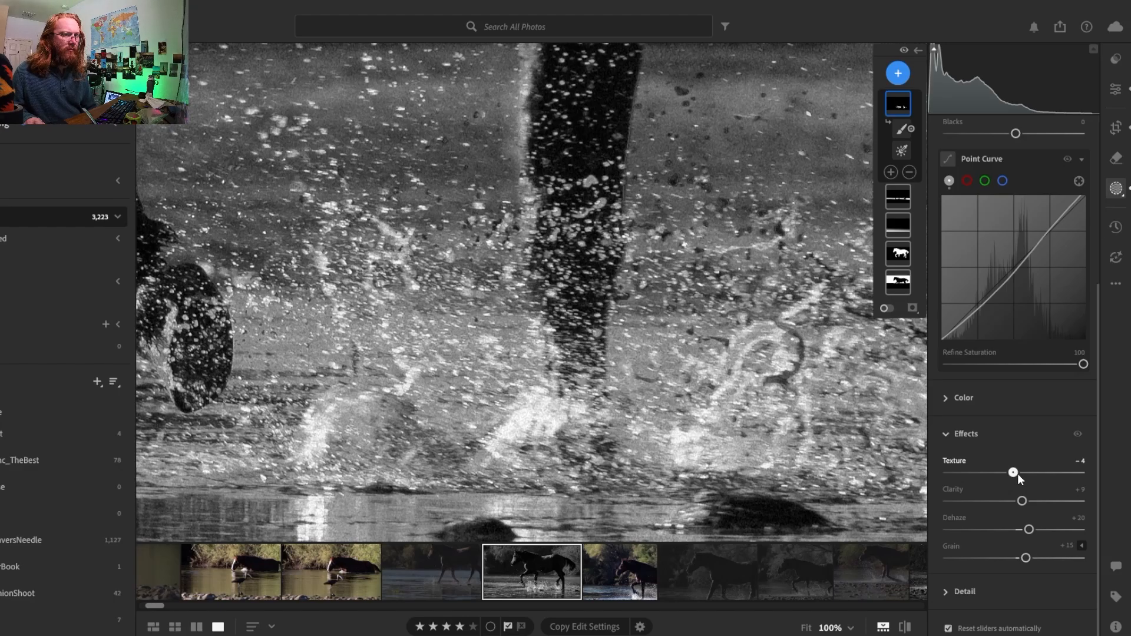
key("Right")
key("Right")
key("Right")
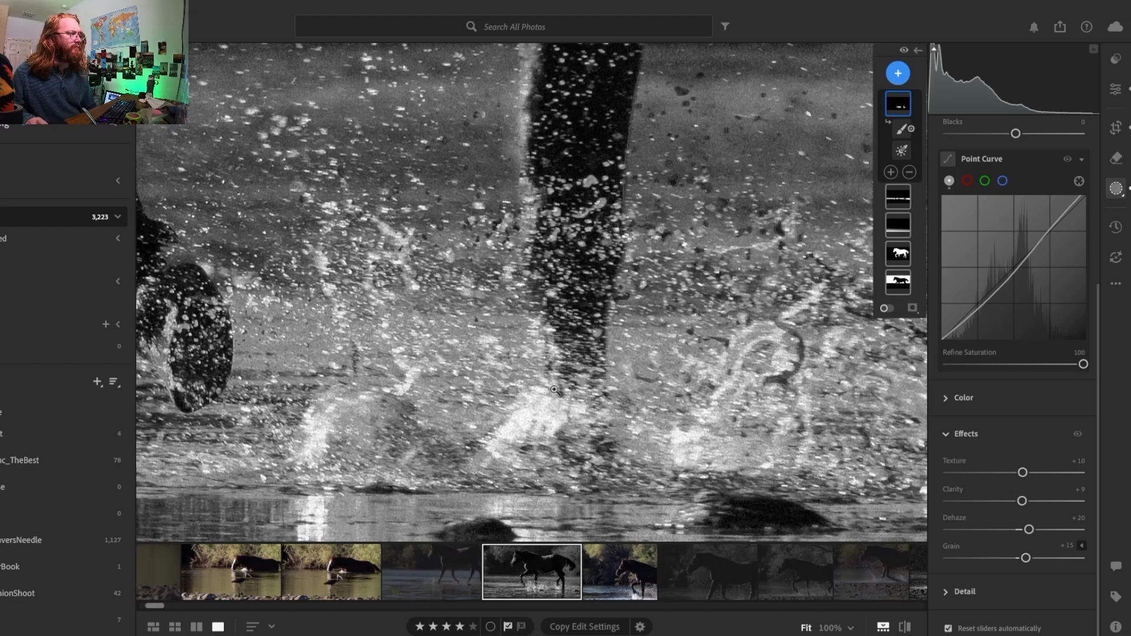
left_click(540, 328)
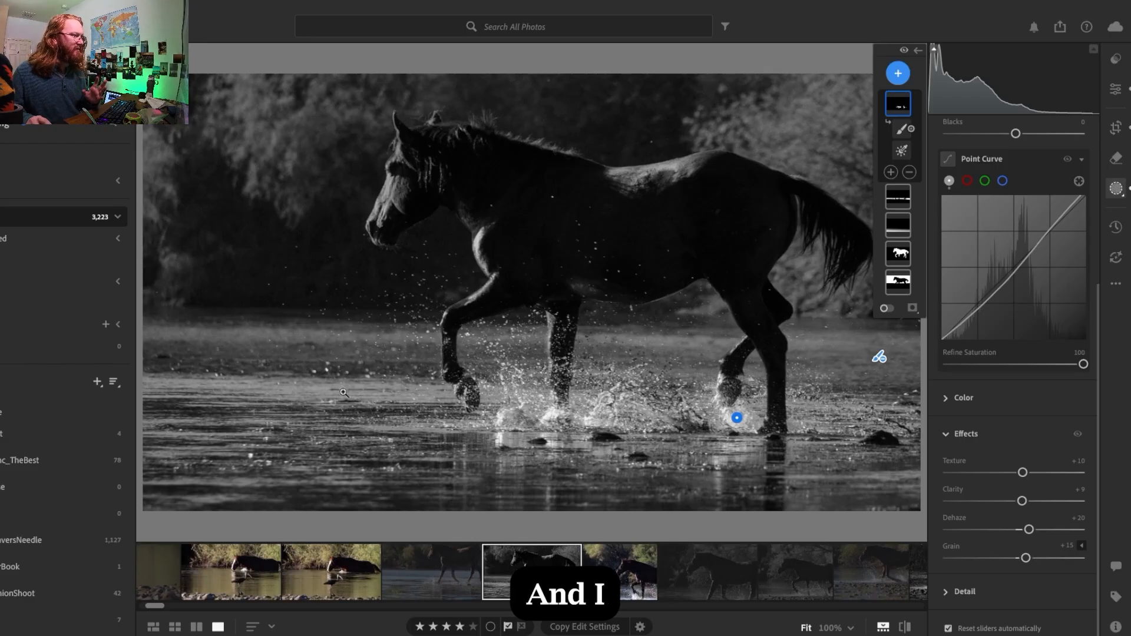
left_click(322, 374)
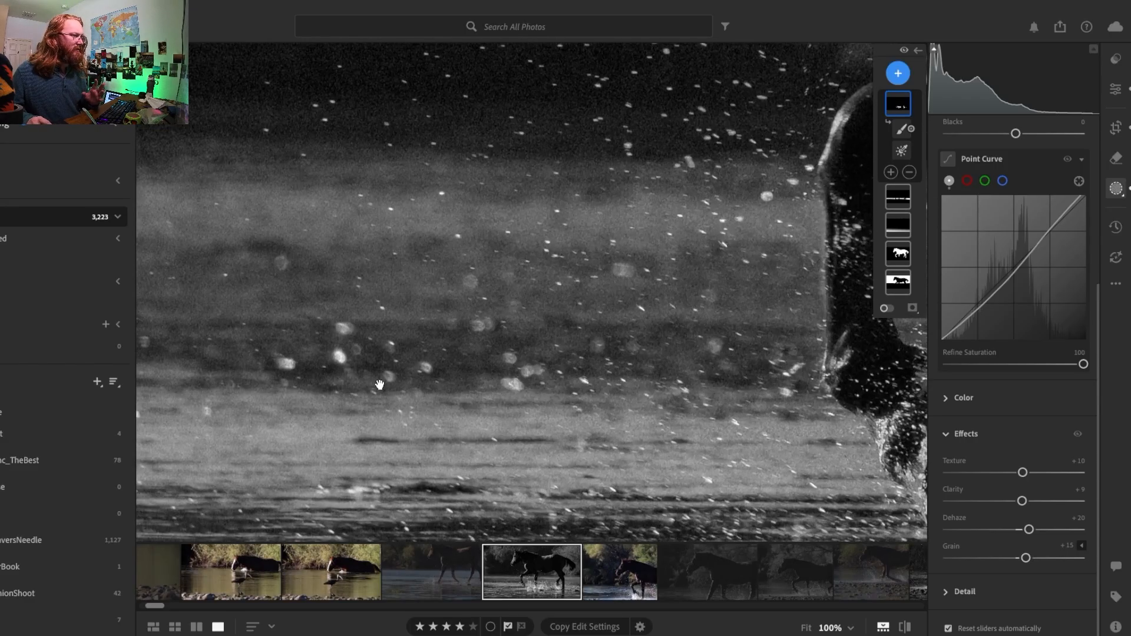
left_click(403, 392)
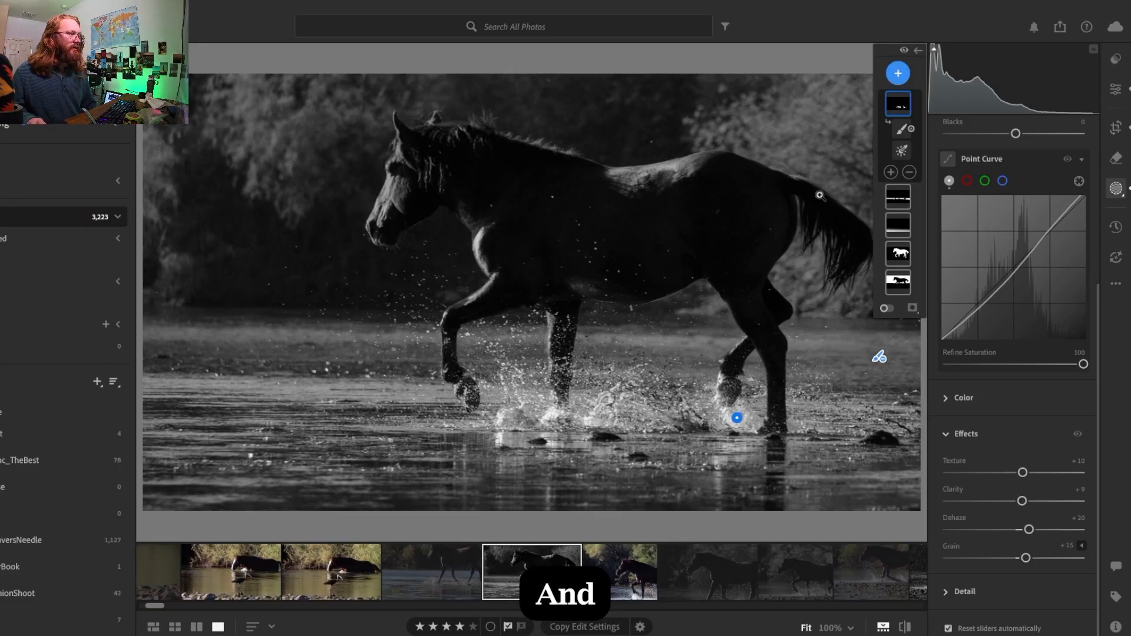
Create a new brush mask with size 4 and feather 10, zoomed to 100% on the horse's chest highlight
left_click(906, 76)
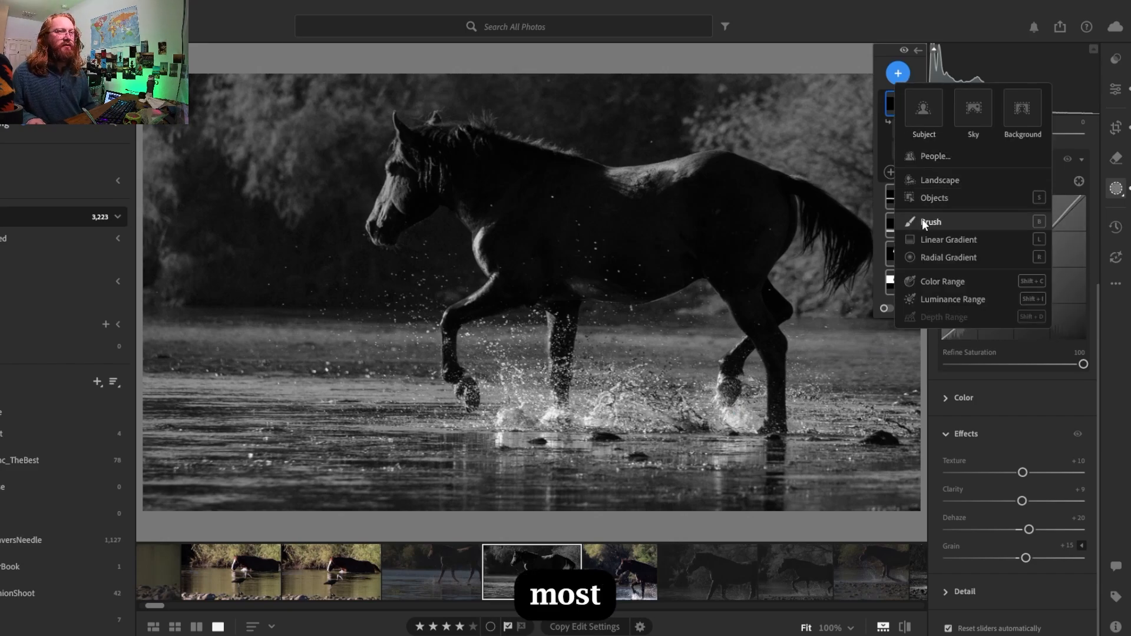
key("b")
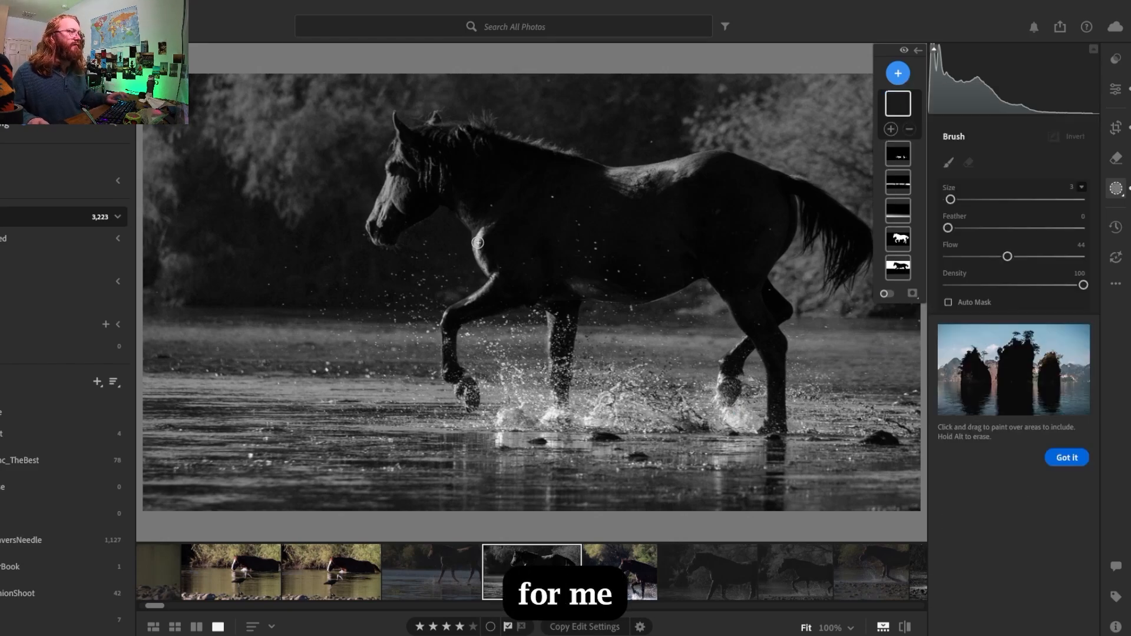
left_click(477, 242)
key("z")
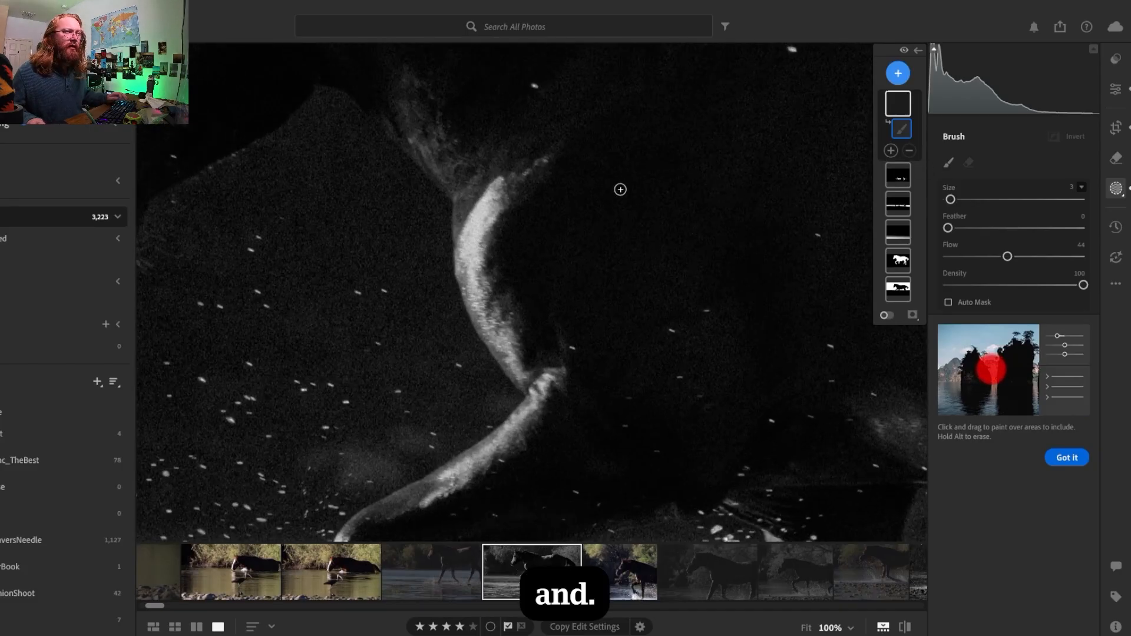
key("bracketright")
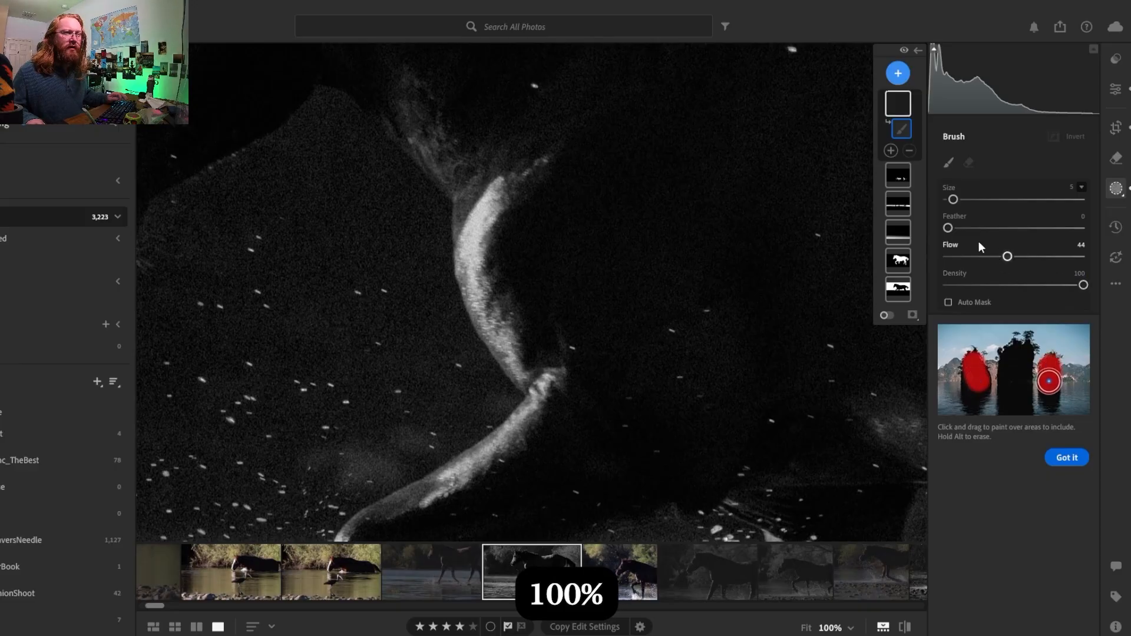
left_click_drag(948, 228, 962, 230)
left_click_drag(967, 228, 961, 228)
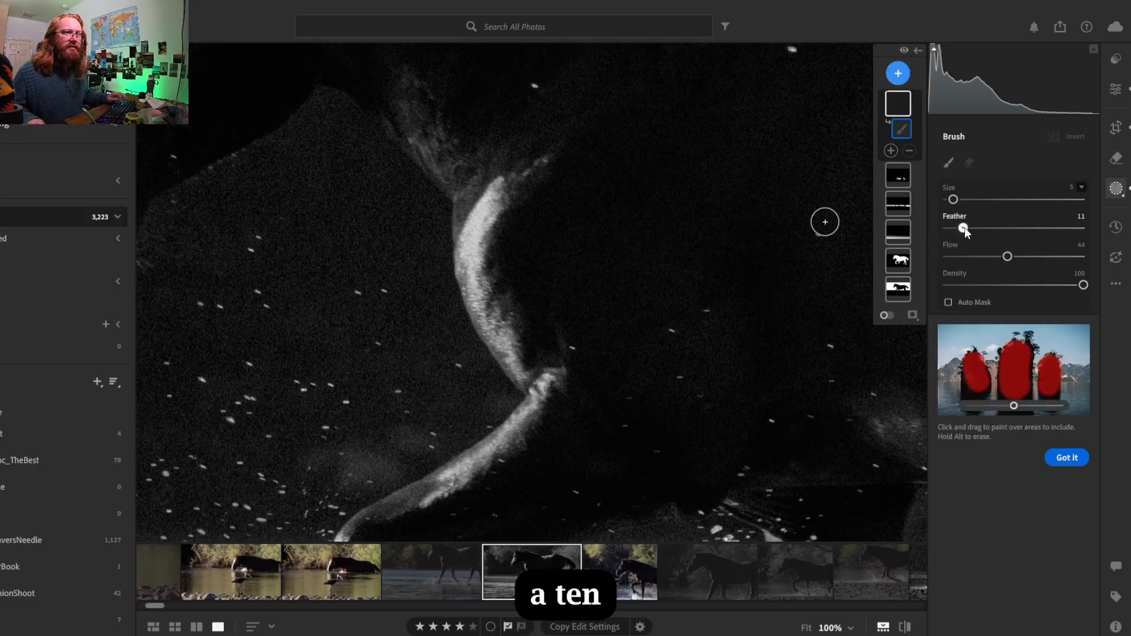
key("bracketleft")
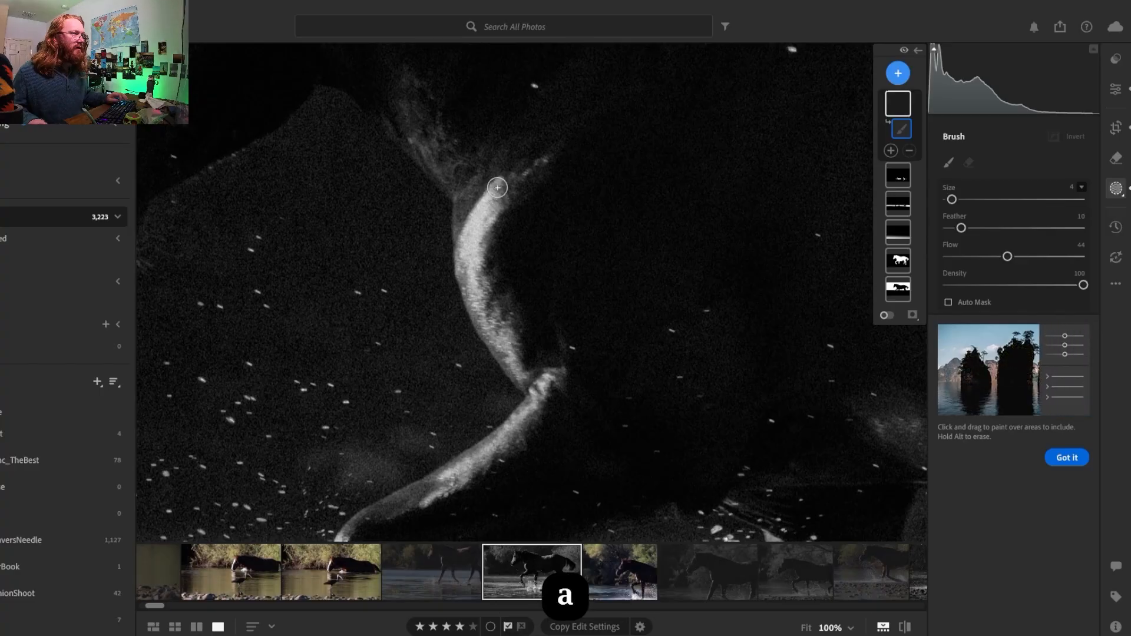
Paint the mask along the bright rim of the horse's chest and upper front leg, and reduce the brush size to 3
mouse_move(498, 184)
left_mouse_down()
mouse_move(464, 266)
mouse_move(502, 355)
mouse_move(520, 380)
mouse_move(542, 386)
mouse_move(498, 445)
mouse_move(440, 479)
mouse_move(466, 466)
mouse_move(446, 488)
left_mouse_up()
key("bracketleft")
key("bracketleft")
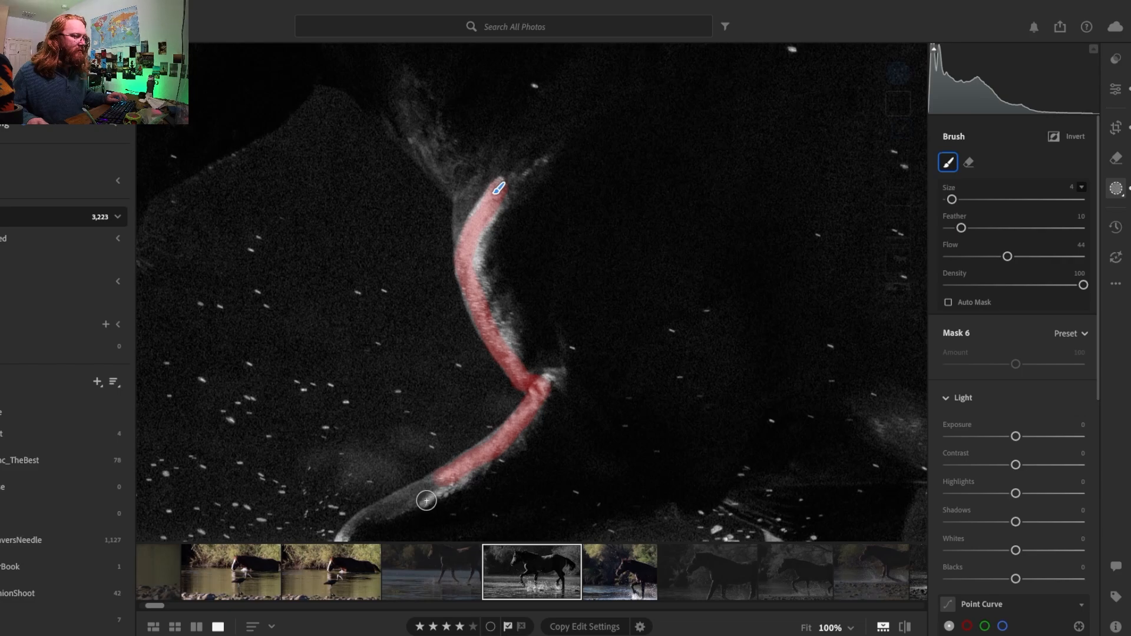
key("bracketleft")
key("bracketright")
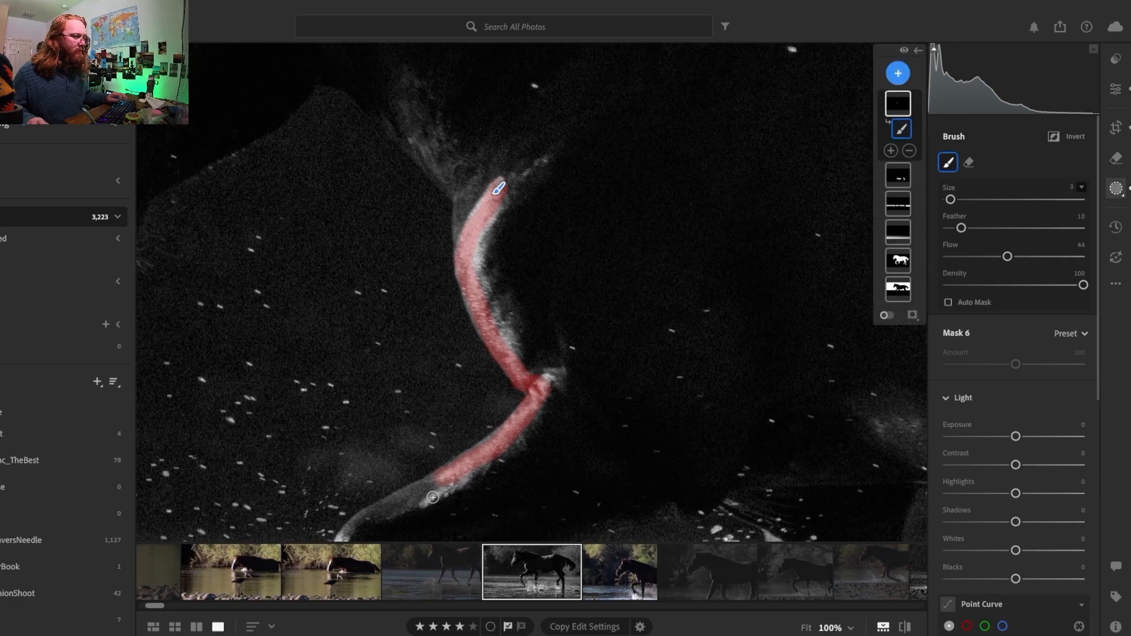
mouse_move(426, 502)
left_mouse_down()
mouse_move(464, 481)
mouse_move(482, 458)
mouse_move(452, 468)
mouse_move(482, 450)
left_mouse_up()
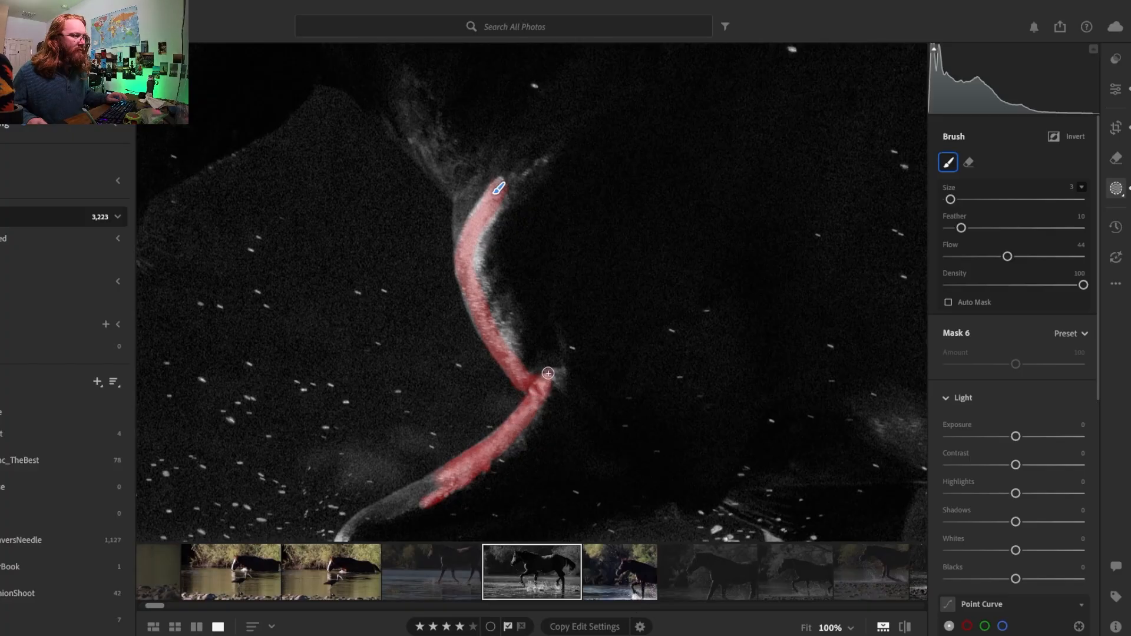
mouse_move(543, 374)
left_mouse_down()
mouse_move(518, 332)
mouse_move(494, 305)
mouse_move(513, 348)
mouse_move(478, 265)
mouse_move(498, 194)
mouse_move(466, 232)
mouse_move(458, 285)
mouse_move(473, 324)
mouse_move(506, 353)
mouse_move(480, 283)
mouse_move(488, 297)
mouse_move(479, 258)
mouse_move(498, 204)
mouse_move(475, 207)
left_mouse_up()
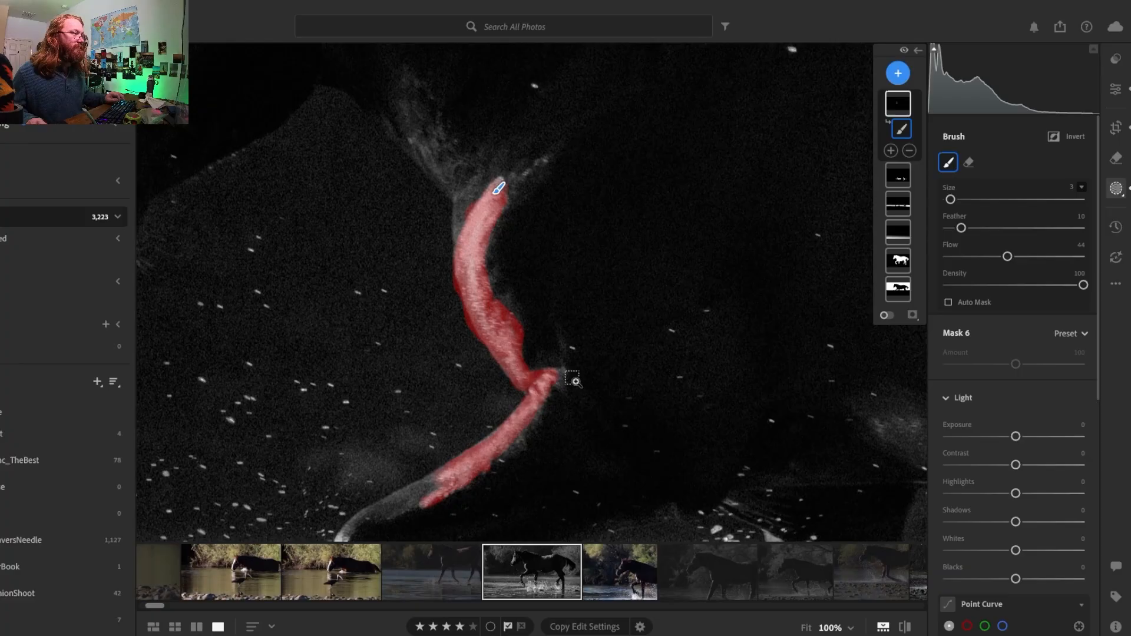
key("ctrl+z")
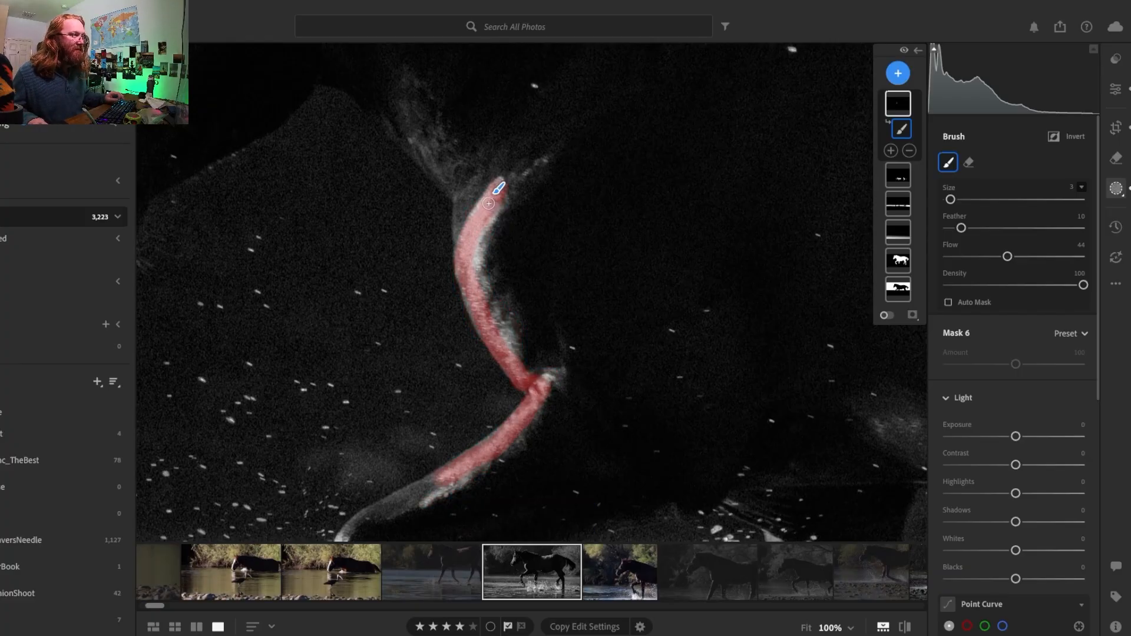
Extend the Mask 6 brushing over the uncovered inner edge of the chest highlight and the lower end of the leg highlight
left_click_drag(485, 204, 481, 208)
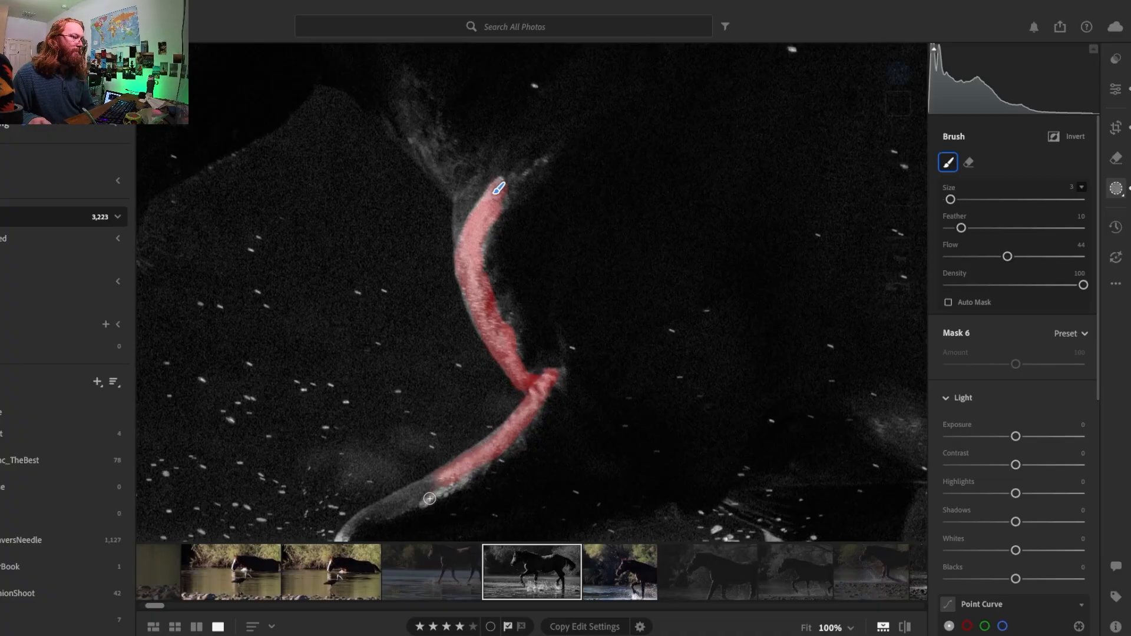
left_click_drag(430, 498, 427, 502)
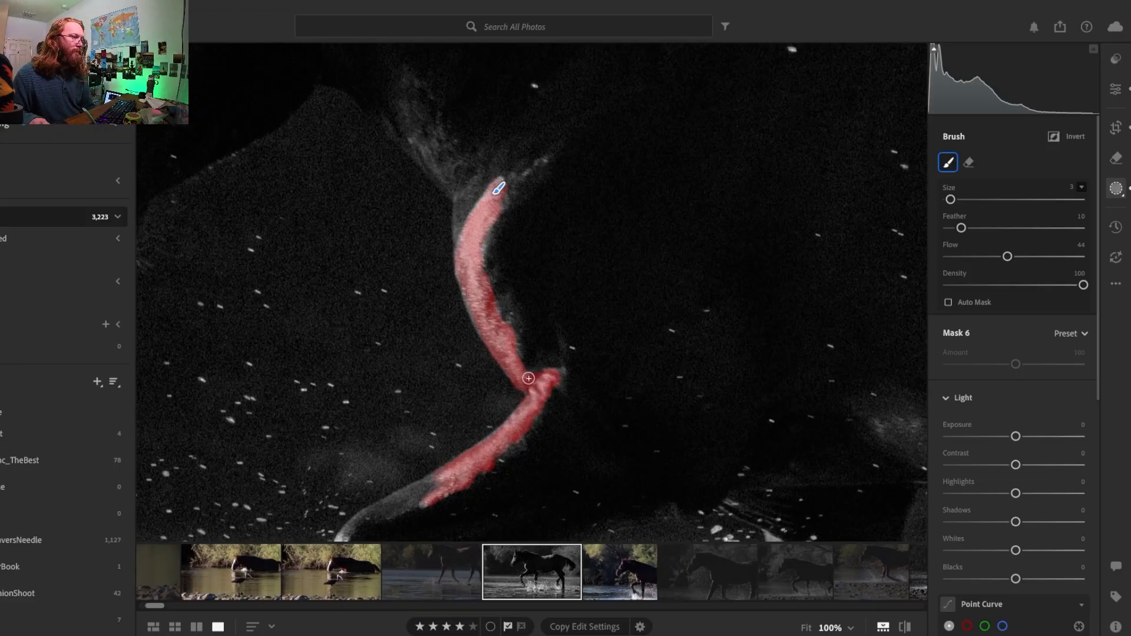
left_click_drag(555, 373, 473, 307)
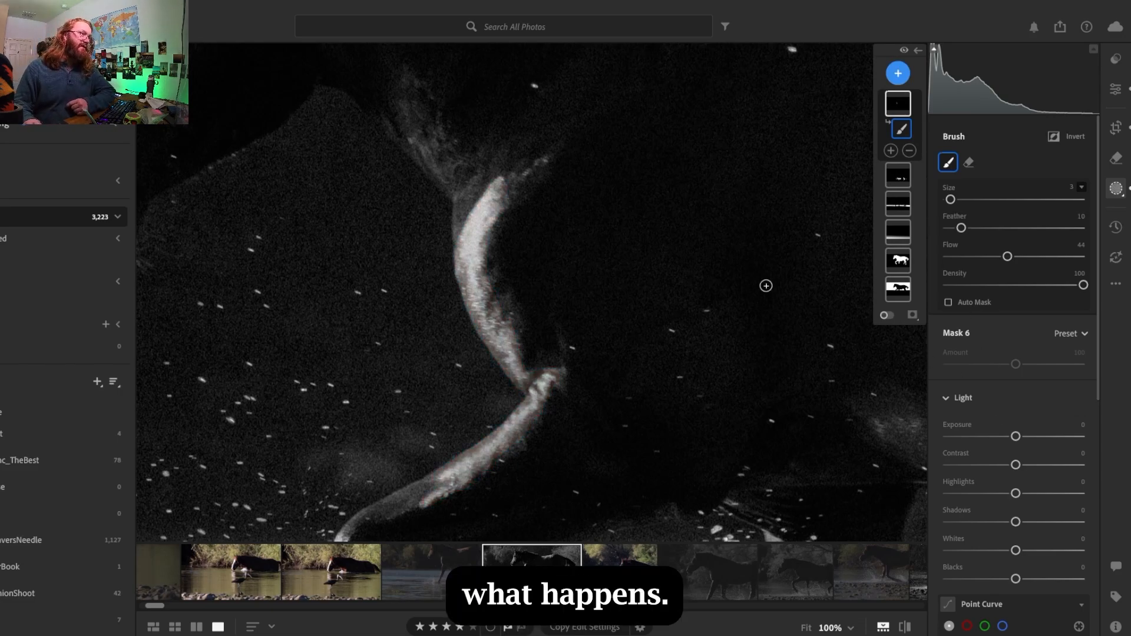
Try lowering Mask 6's exposure to -2.64, reset it, and compare the highlights with and without the mask overlay
left_click(887, 316)
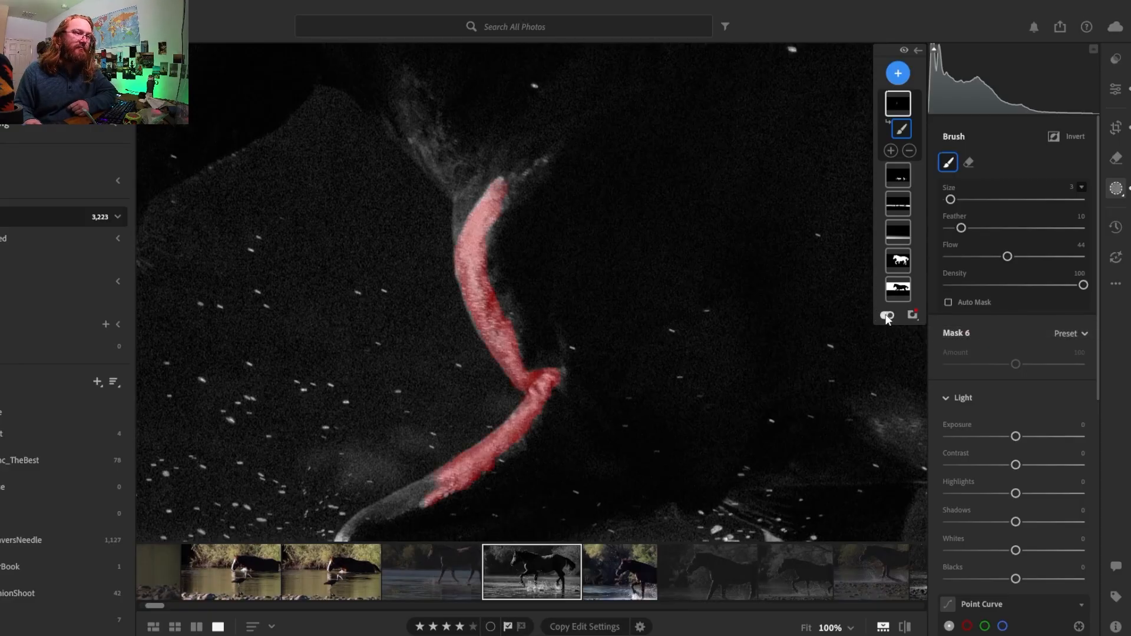
left_click(887, 316)
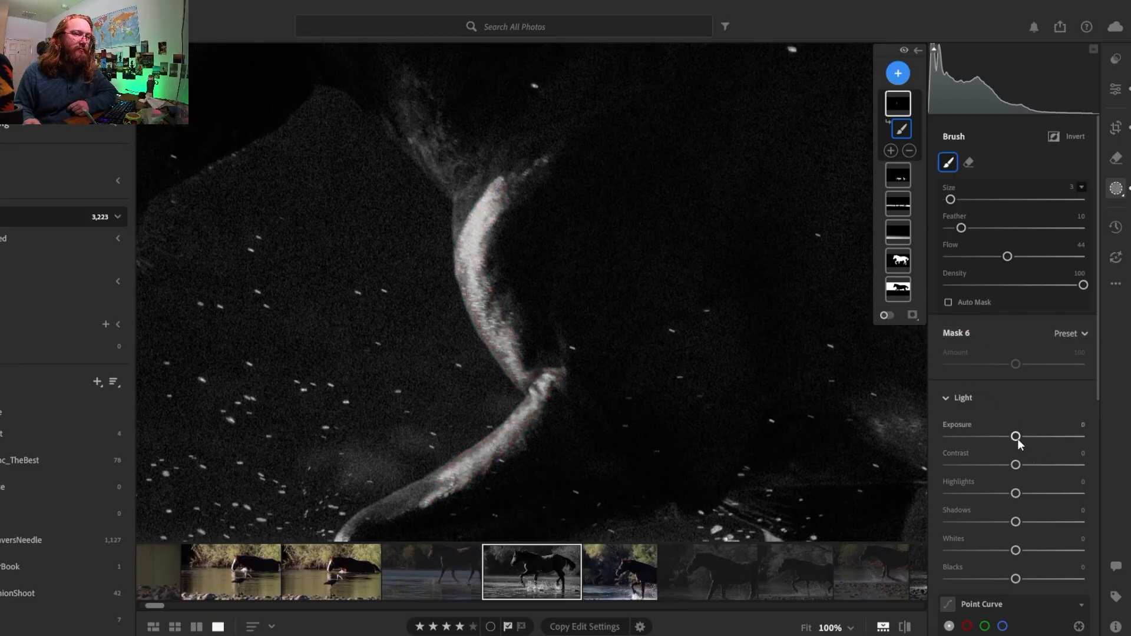
left_click_drag(1018, 440, 974, 440)
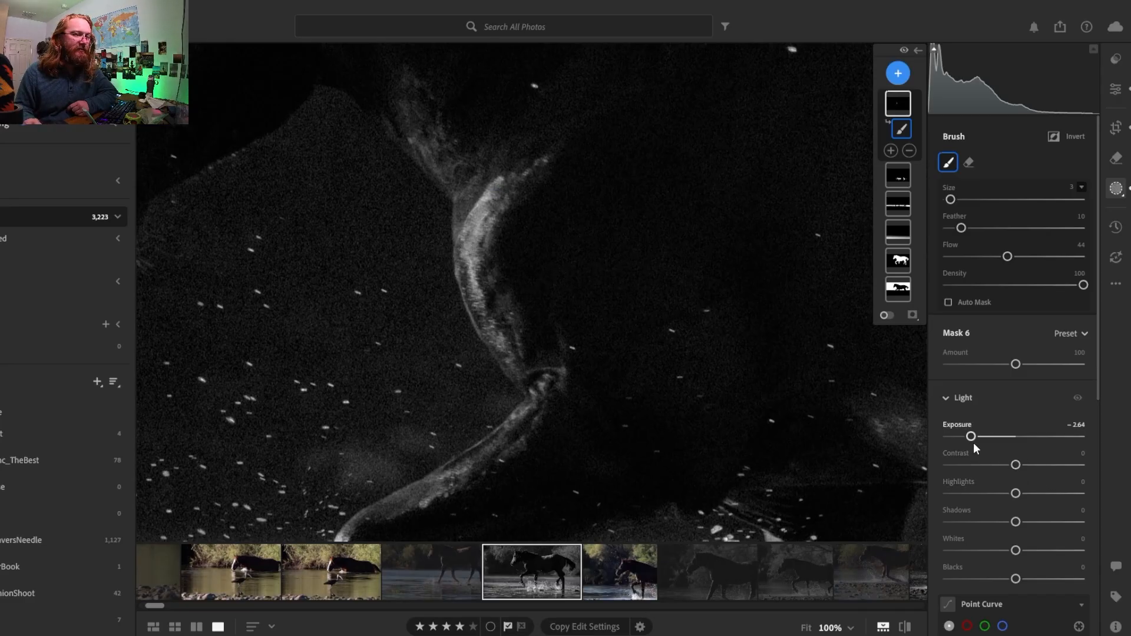
left_click_drag(972, 437, 1019, 442)
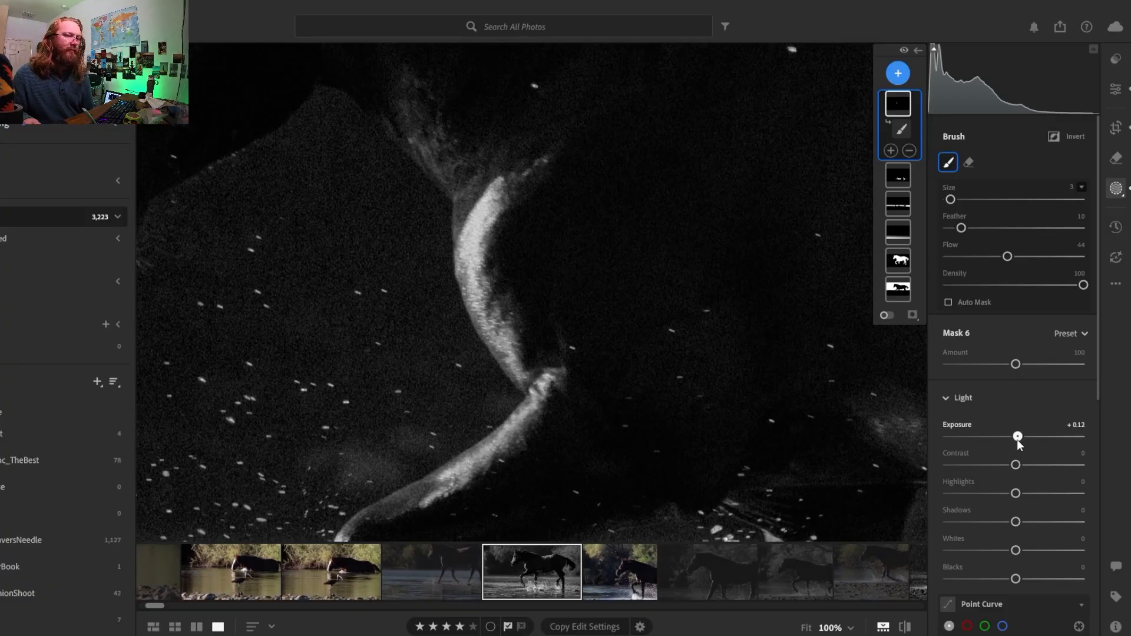
left_click(885, 314)
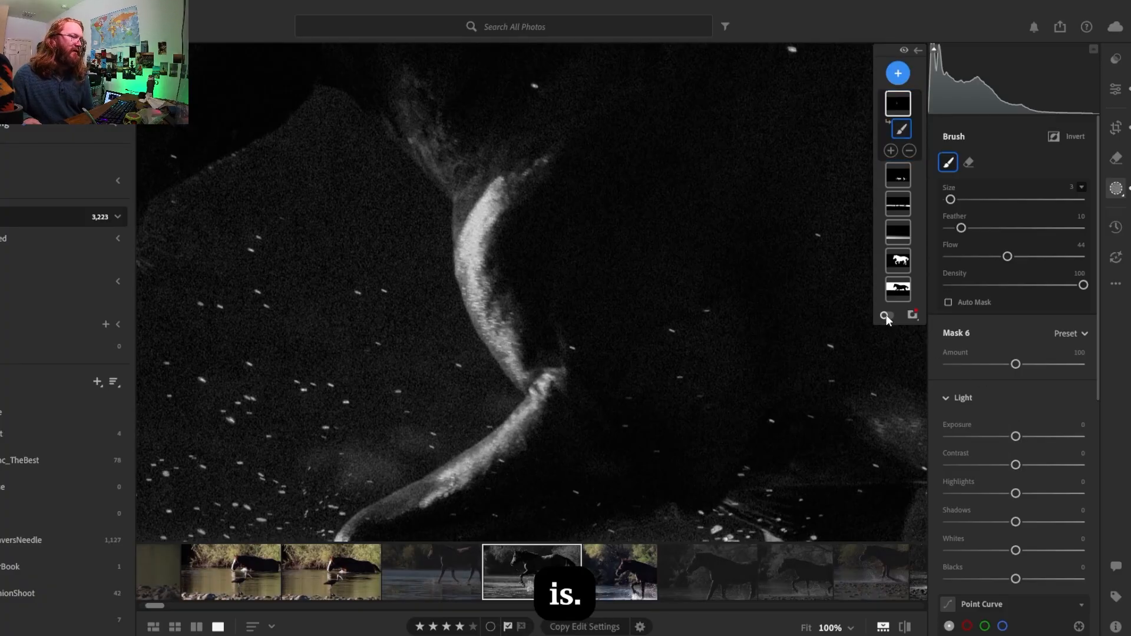
left_click(887, 315)
left_click(890, 318)
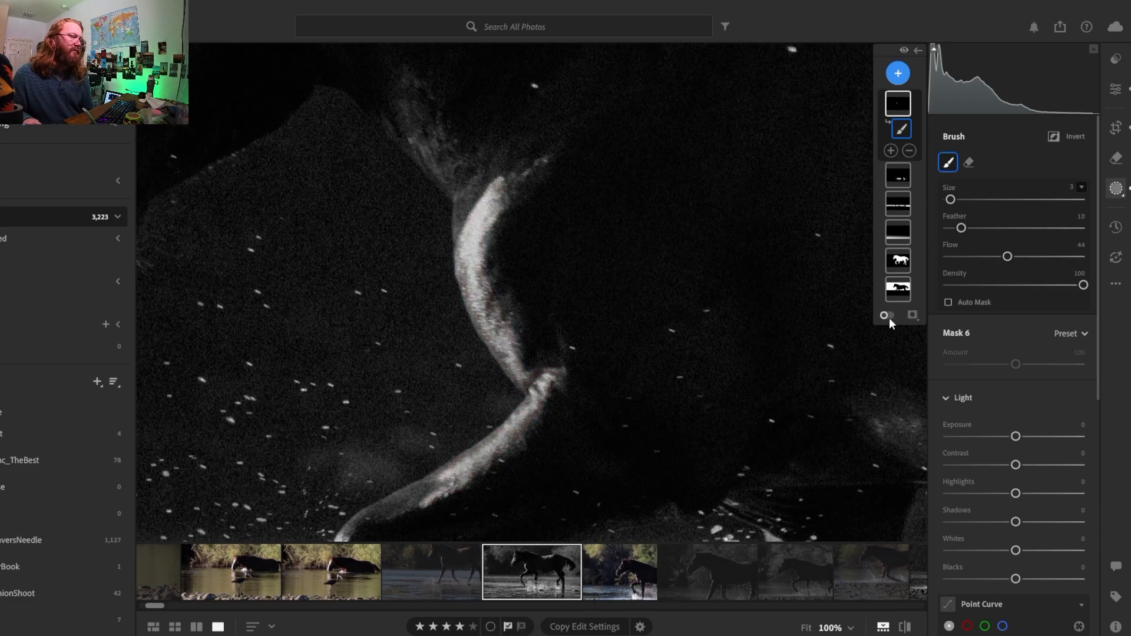
left_click(887, 316)
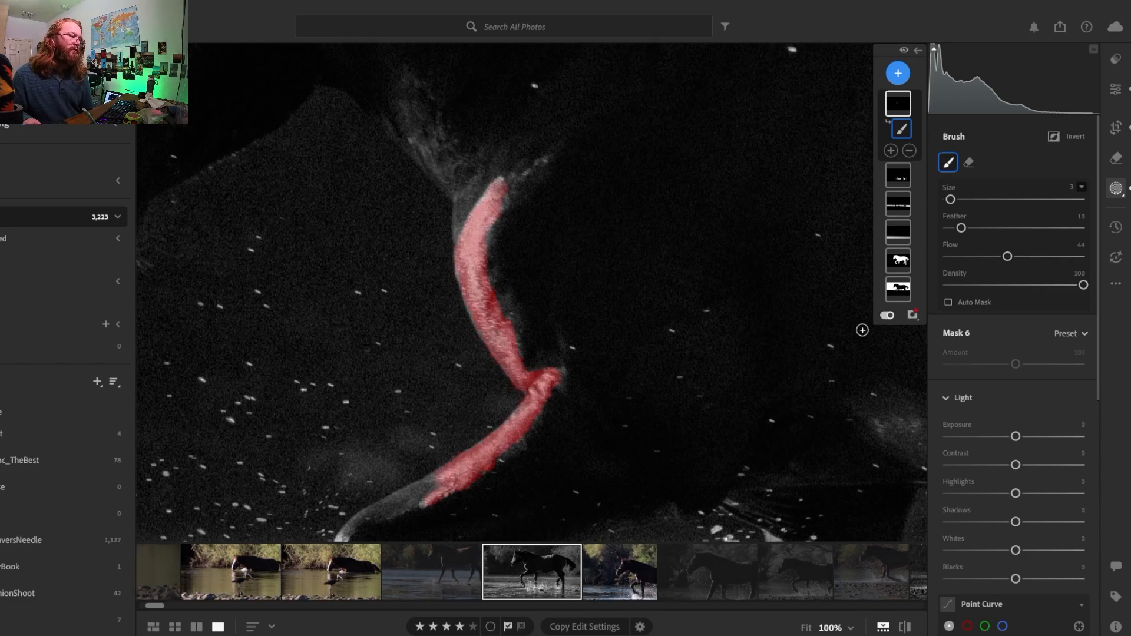
Erase excess Mask 6 coverage in the crease between the chest and leg and along the chest highlight's inner edge
key("alt")
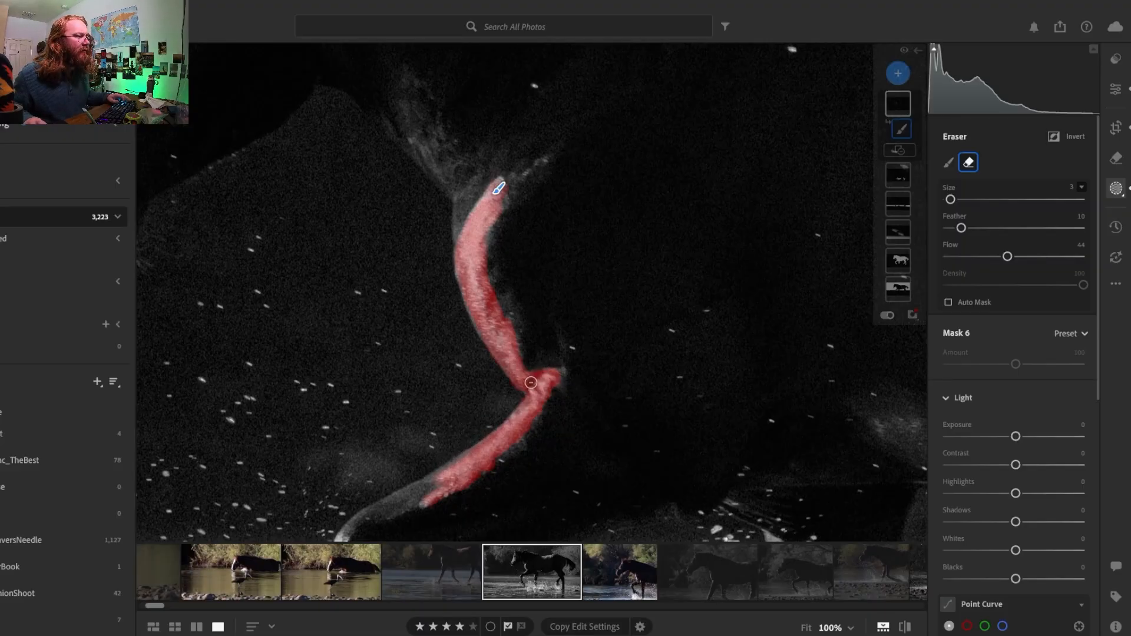
mouse_move(530, 383)
left_mouse_down()
mouse_move(548, 364)
mouse_move(535, 385)
mouse_move(542, 354)
mouse_move(497, 362)
mouse_move(474, 350)
mouse_move(505, 322)
mouse_move(488, 263)
mouse_move(505, 316)
left_mouse_up()
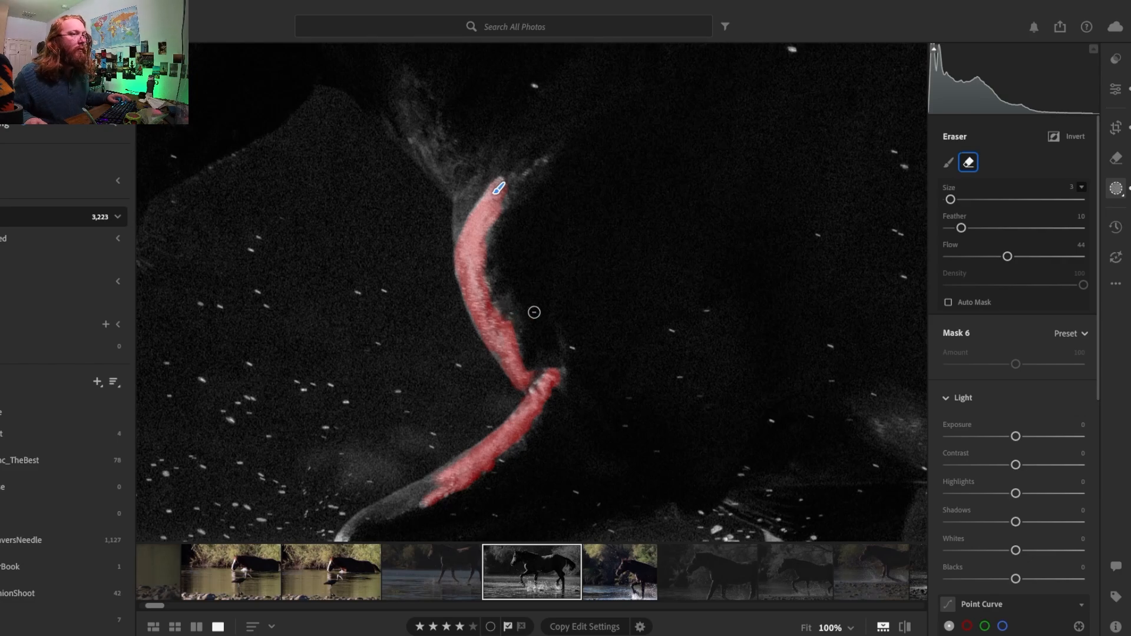
key("alt")
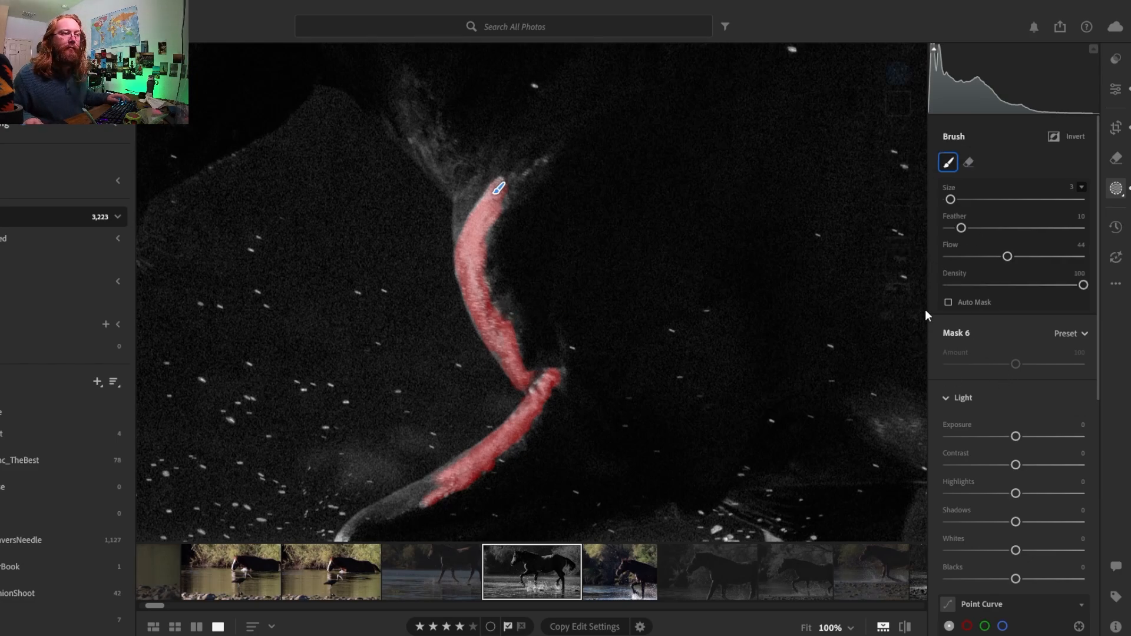
Set Mask 6's exposure to -1.28 and add a second brush component with a dab where the chest meets the leg
left_click_drag(1015, 438, 1011, 437)
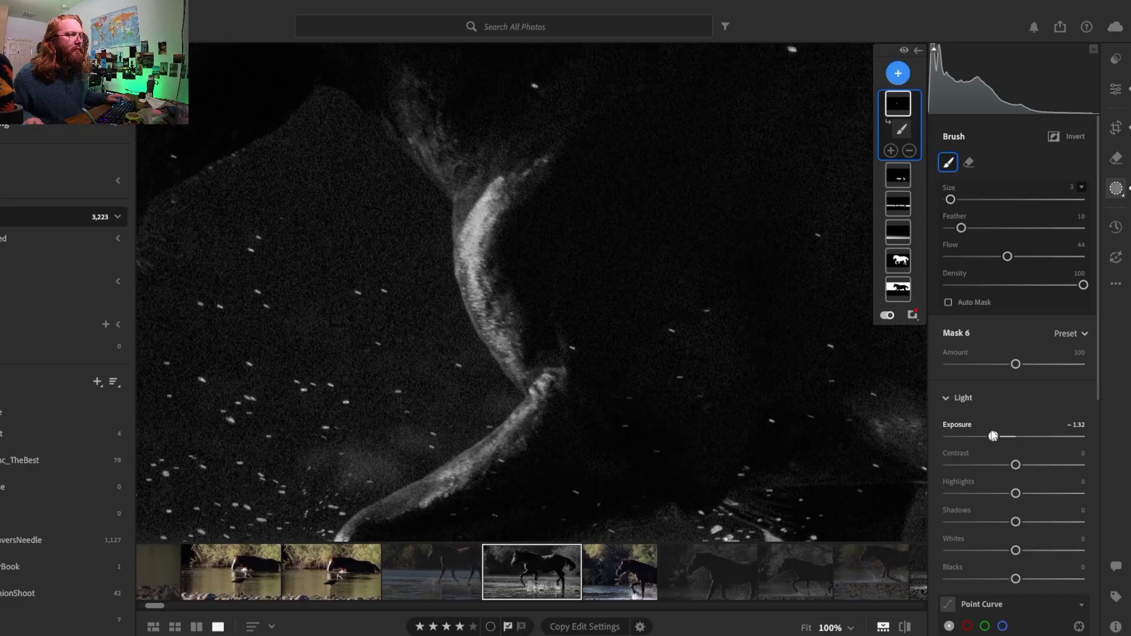
left_click_drag(1000, 442, 1000, 440)
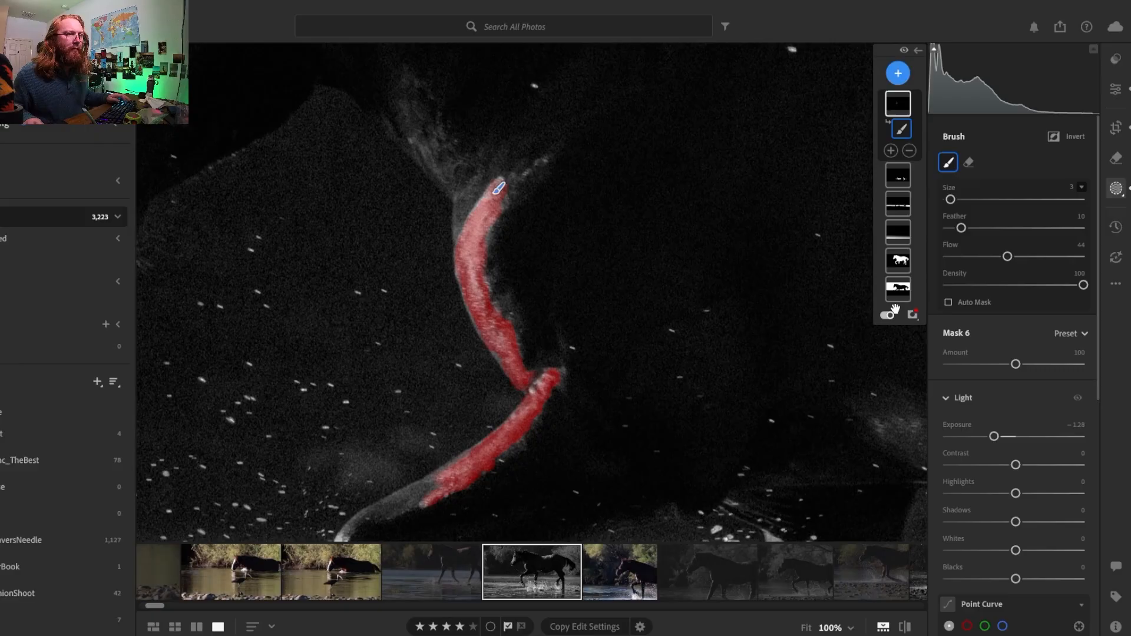
left_click(891, 150)
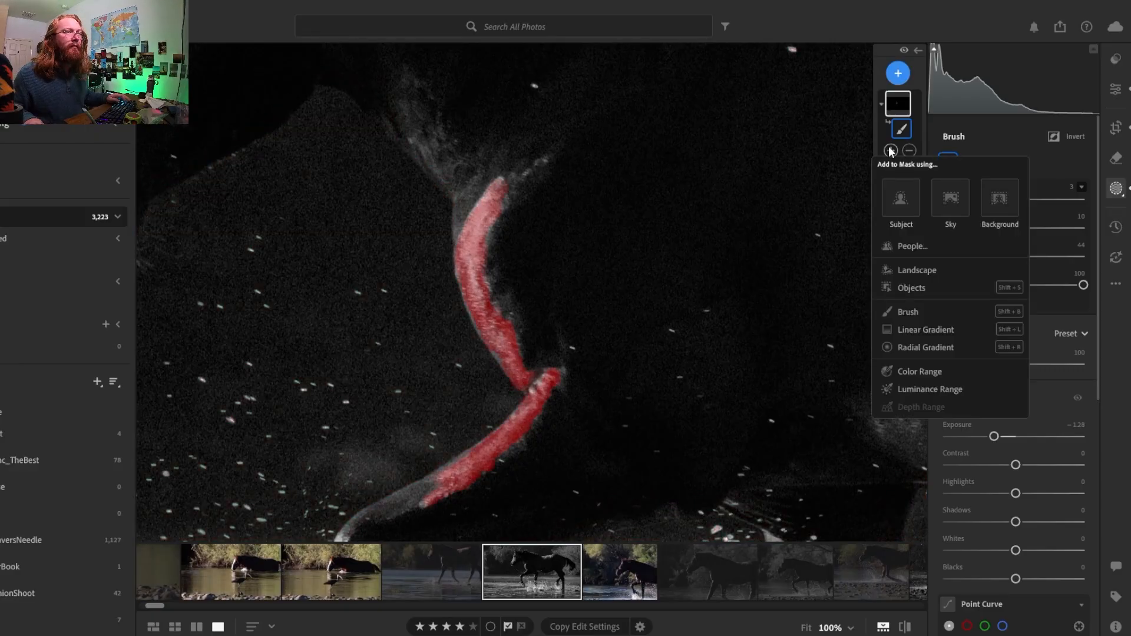
left_click(904, 310)
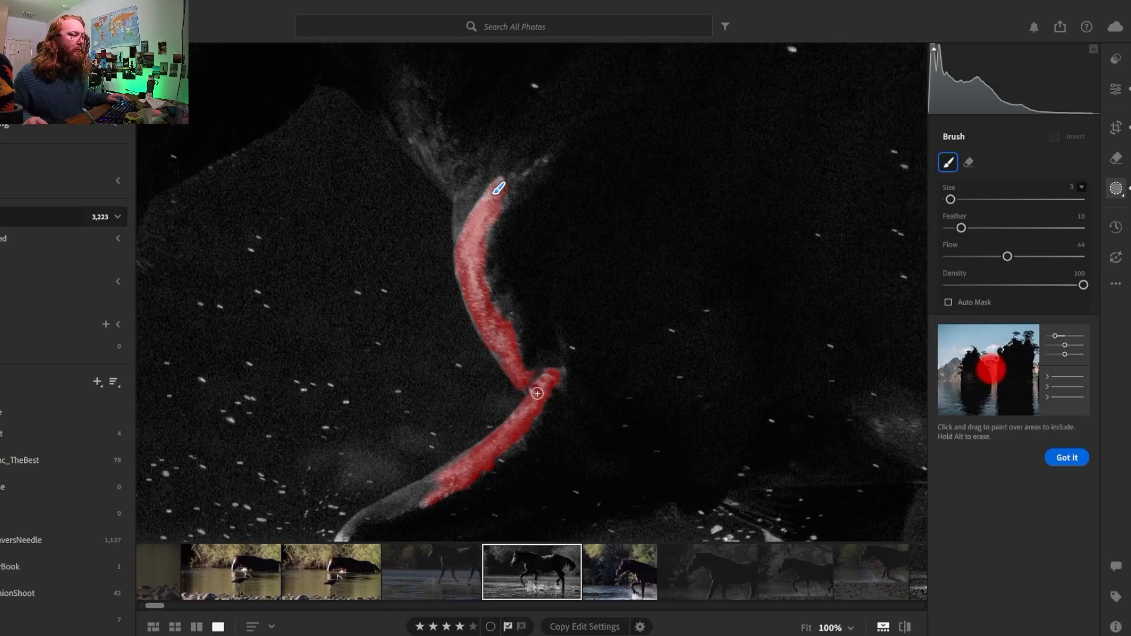
left_click(537, 394)
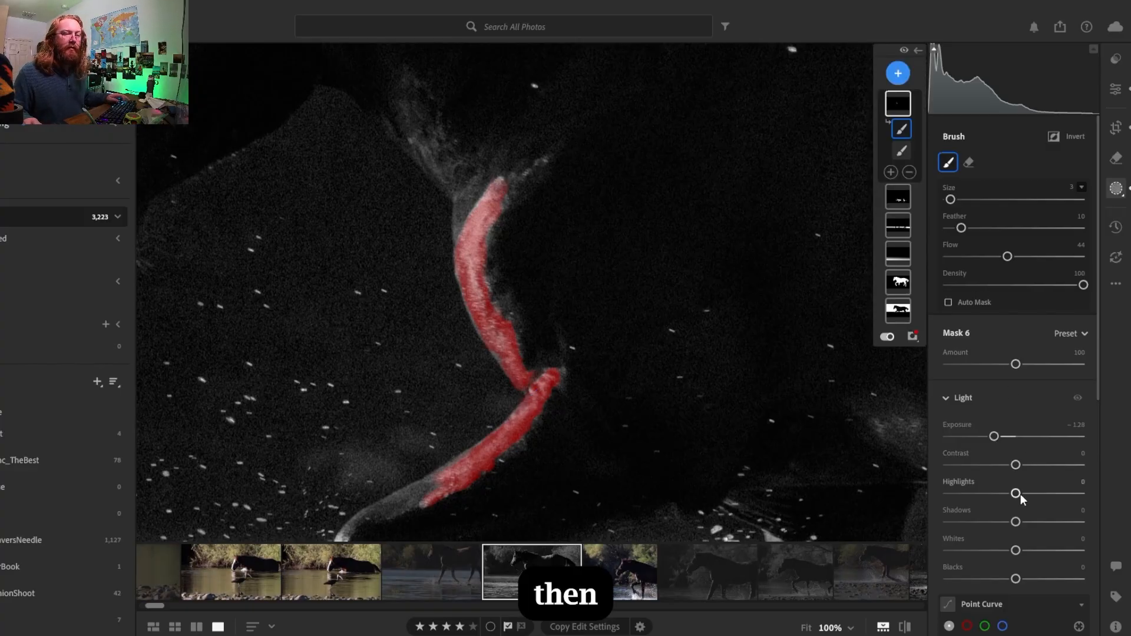
Shape Mask 6's point curve with a slightly lowered midpoint anchor and the white end pulled down to an output of 66.7
mouse_move(1018, 549)
left_mouse_down()
mouse_move(890, 561)
mouse_move(1058, 562)
mouse_move(977, 569)
mouse_move(1008, 567)
left_mouse_up()
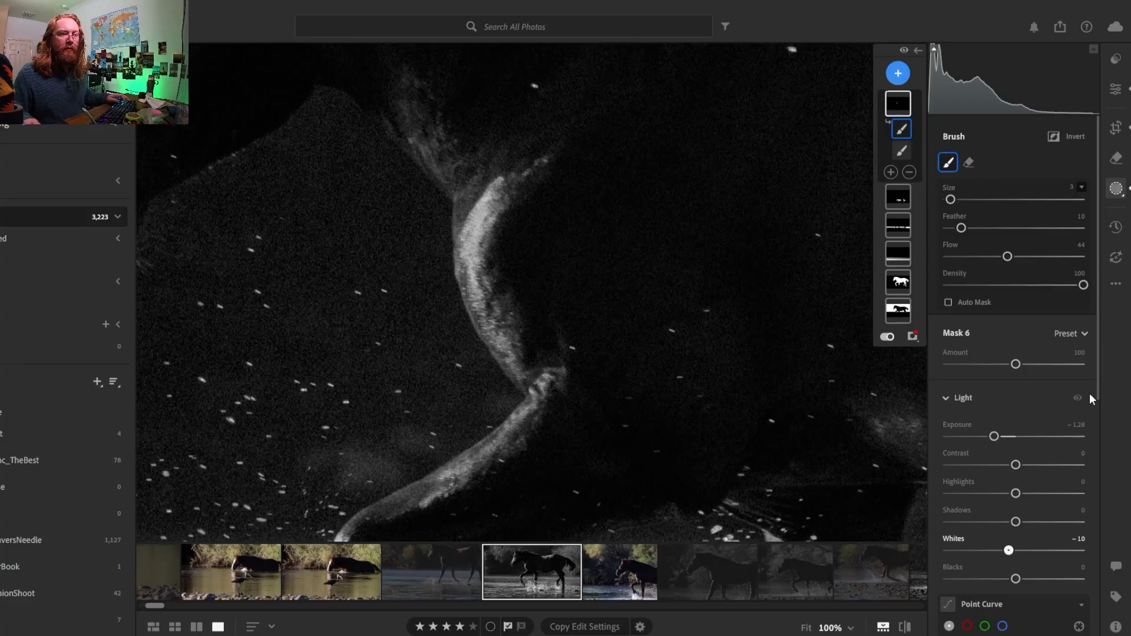
key("ctrl+z")
scroll(1099, 404, "down", 1)
scroll(1098, 399, "down", 1)
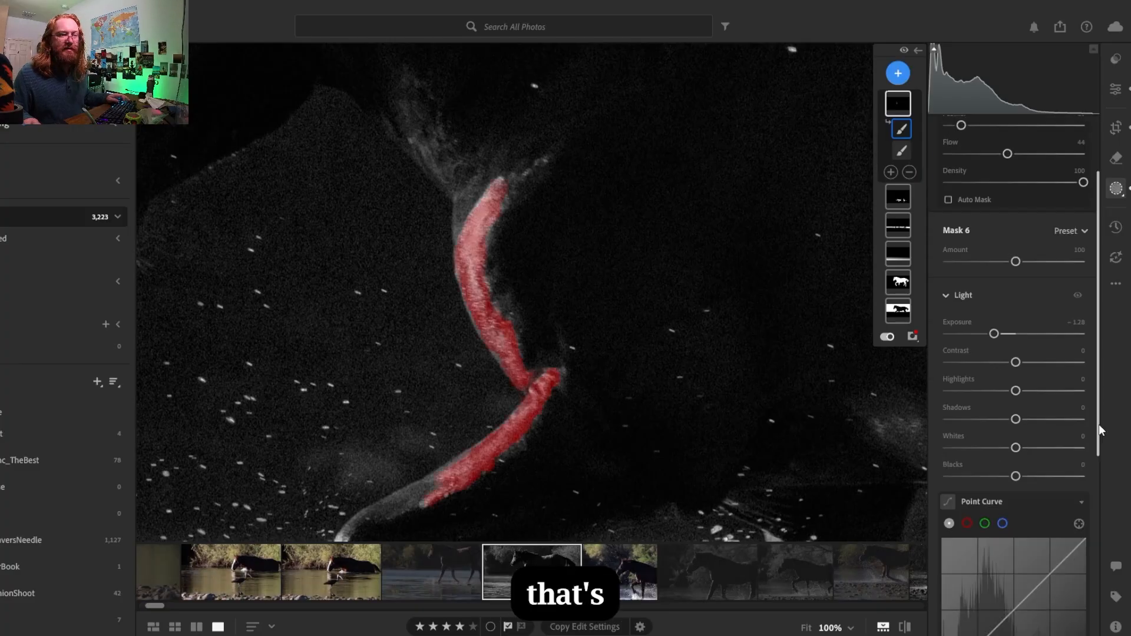
scroll(1098, 442, "down", 1)
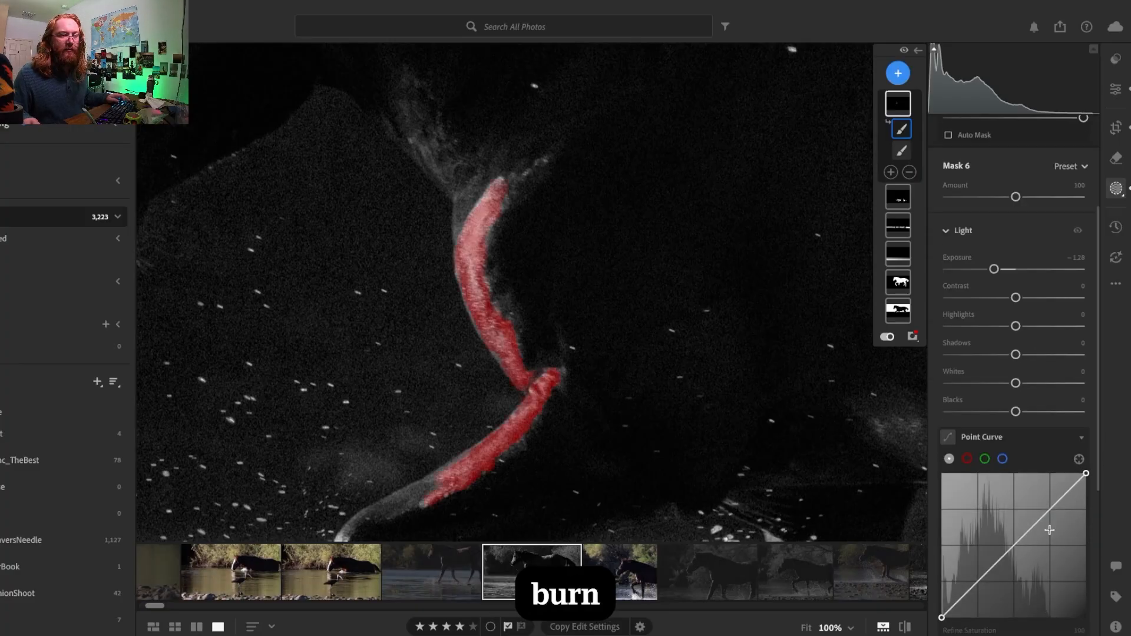
left_click(1012, 548)
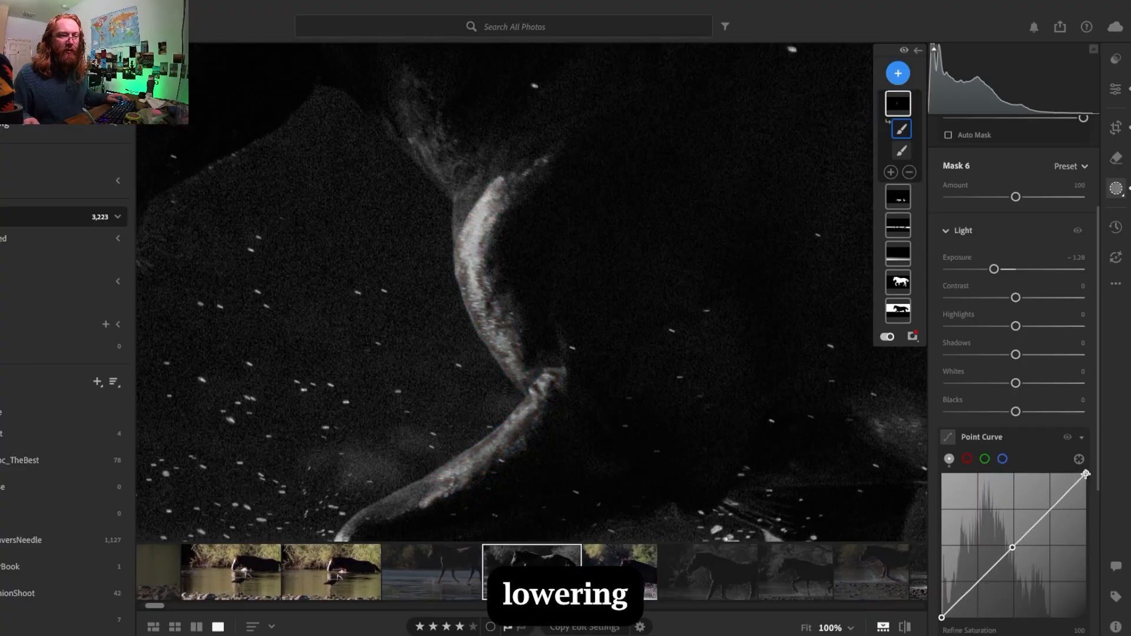
left_click_drag(1086, 473, 1088, 505)
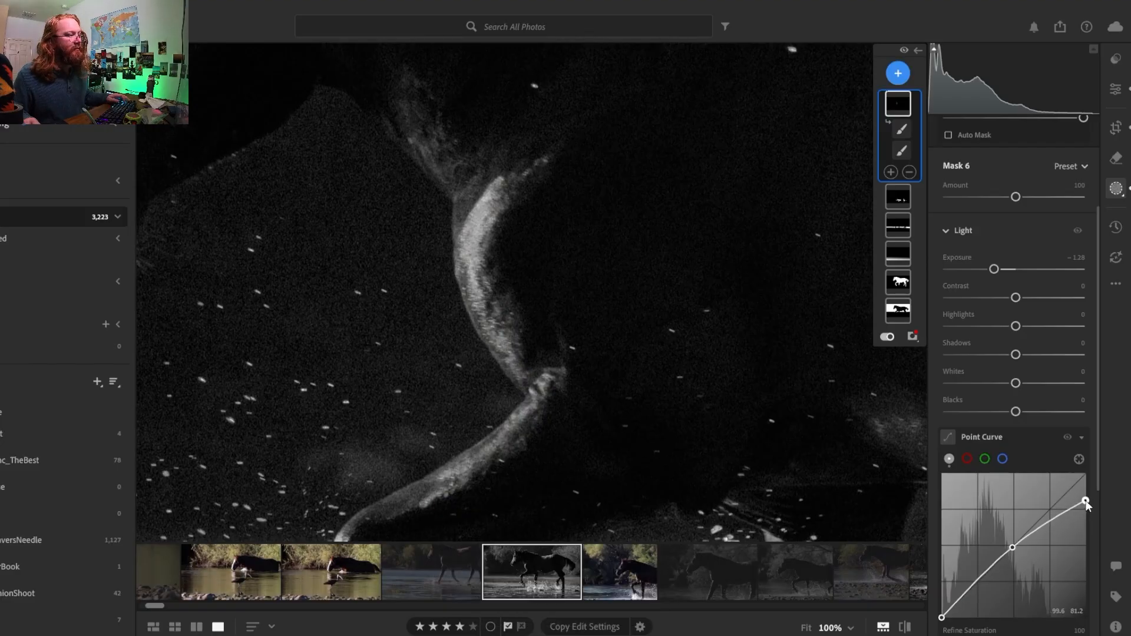
key("b")
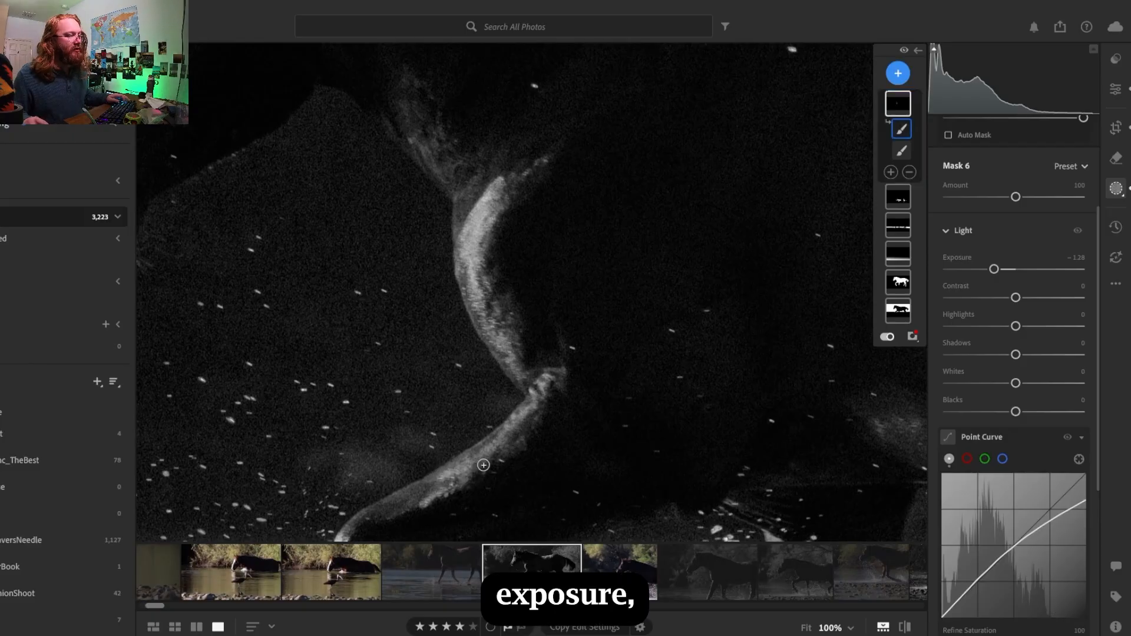
mouse_move(501, 185)
left_mouse_down()
mouse_move(536, 383)
mouse_move(466, 436)
mouse_move(428, 500)
left_mouse_up()
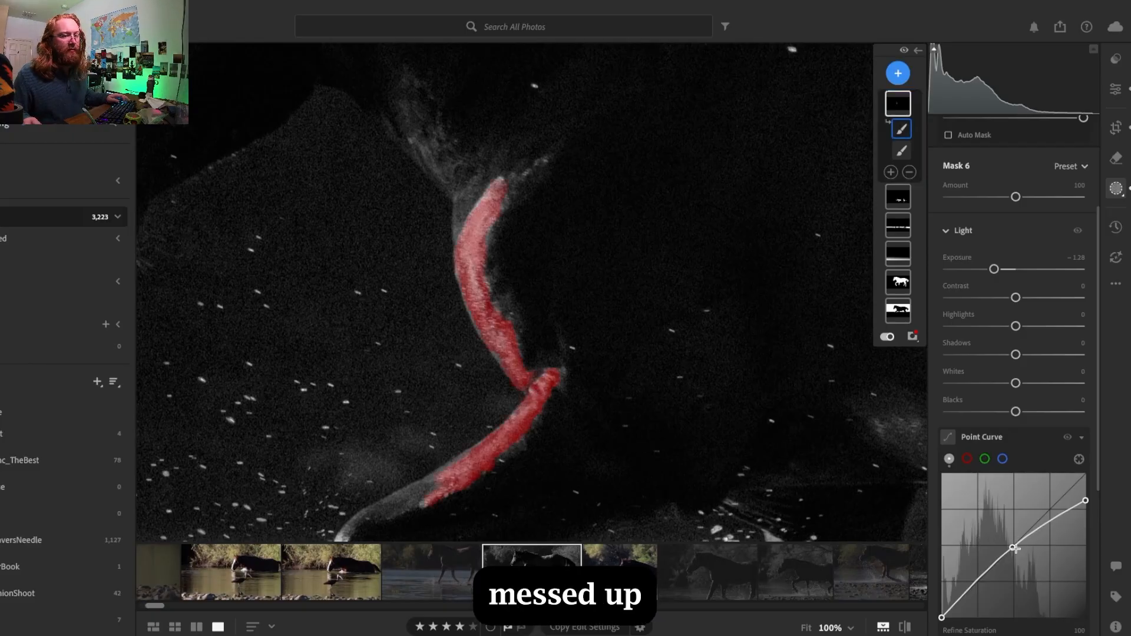
left_click_drag(1013, 548, 1016, 553)
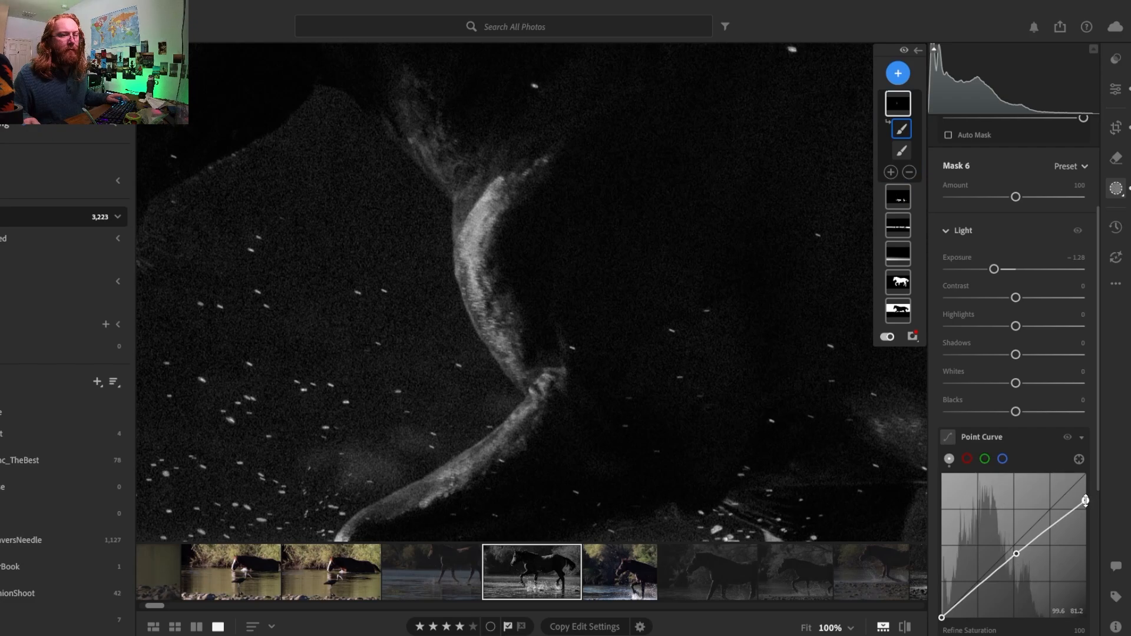
mouse_move(1086, 500)
left_mouse_down()
mouse_move(1092, 533)
mouse_move(1089, 522)
left_mouse_up()
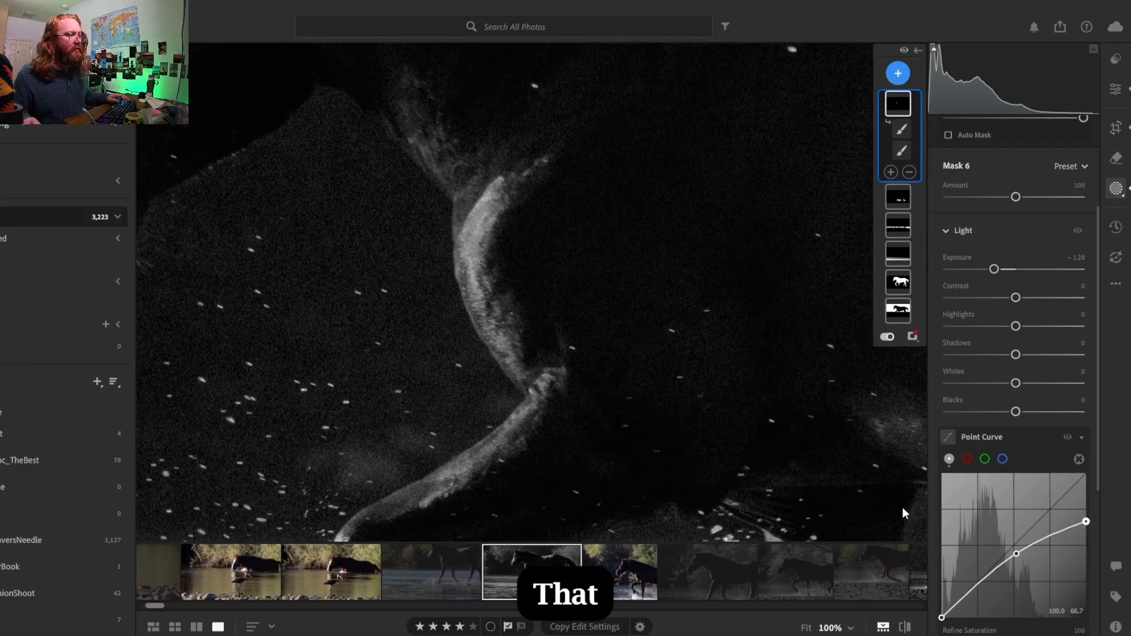
Select the upper brush component of Mask 6 and set the brush feather to 64 for refining the chest highlight
left_click(902, 129)
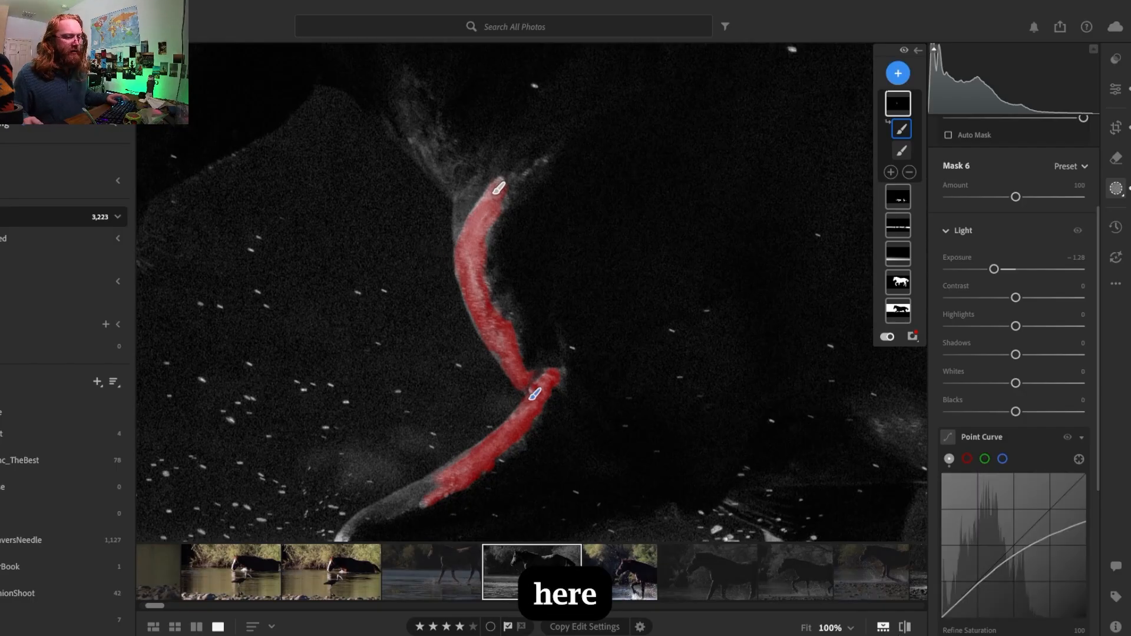
left_click(851, 628)
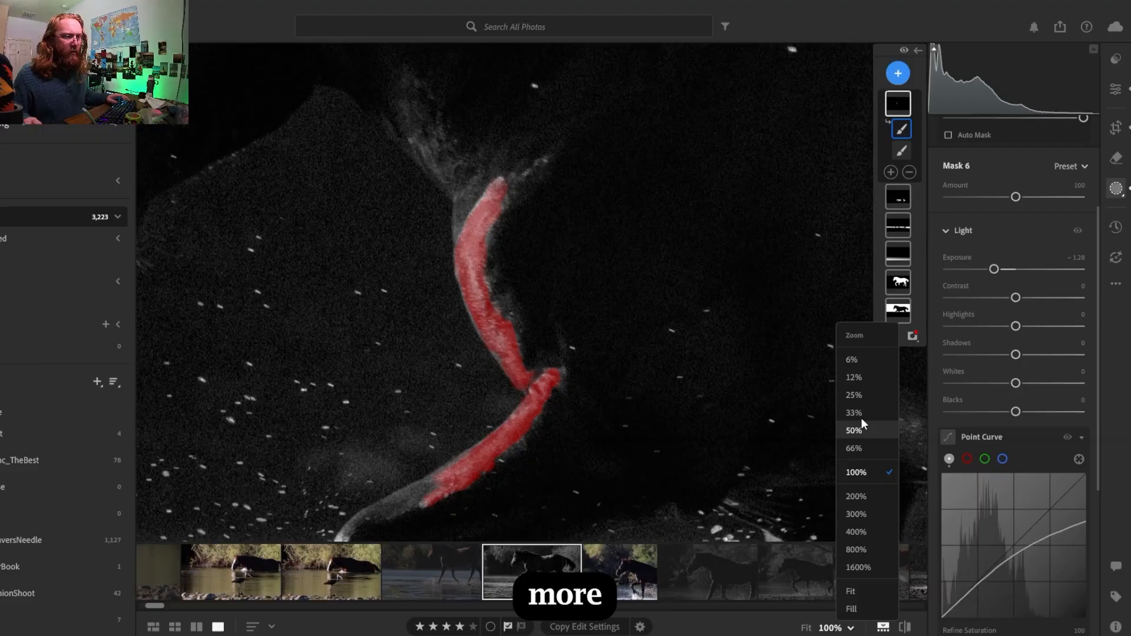
left_click(855, 497)
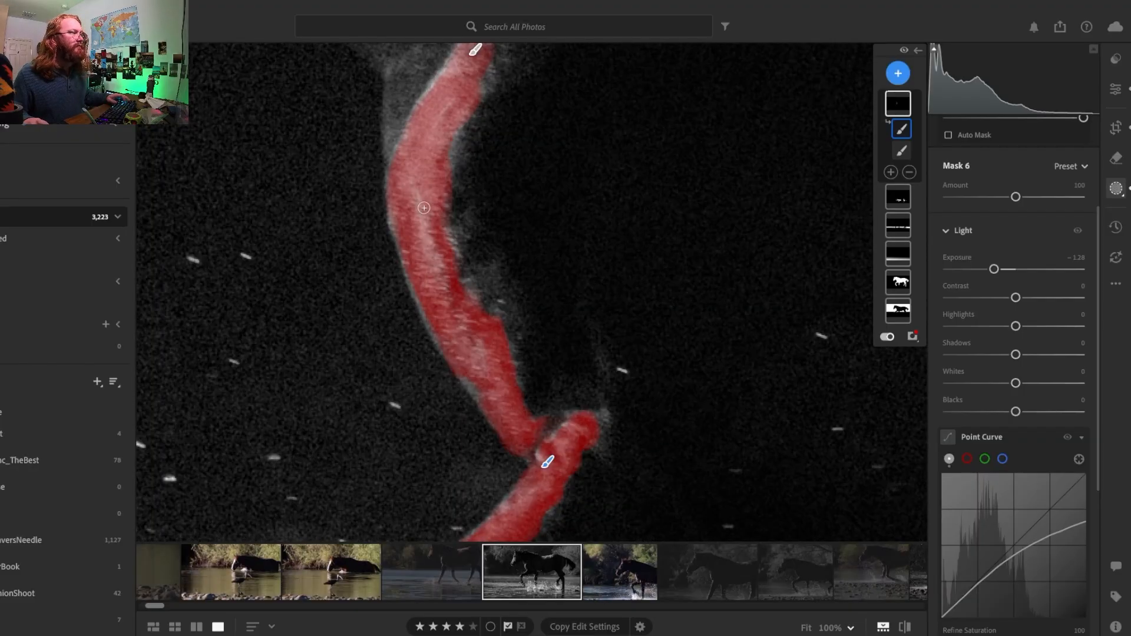
mouse_move(441, 212)
left_mouse_down()
mouse_move(462, 230)
mouse_move(577, 493)
left_mouse_up()
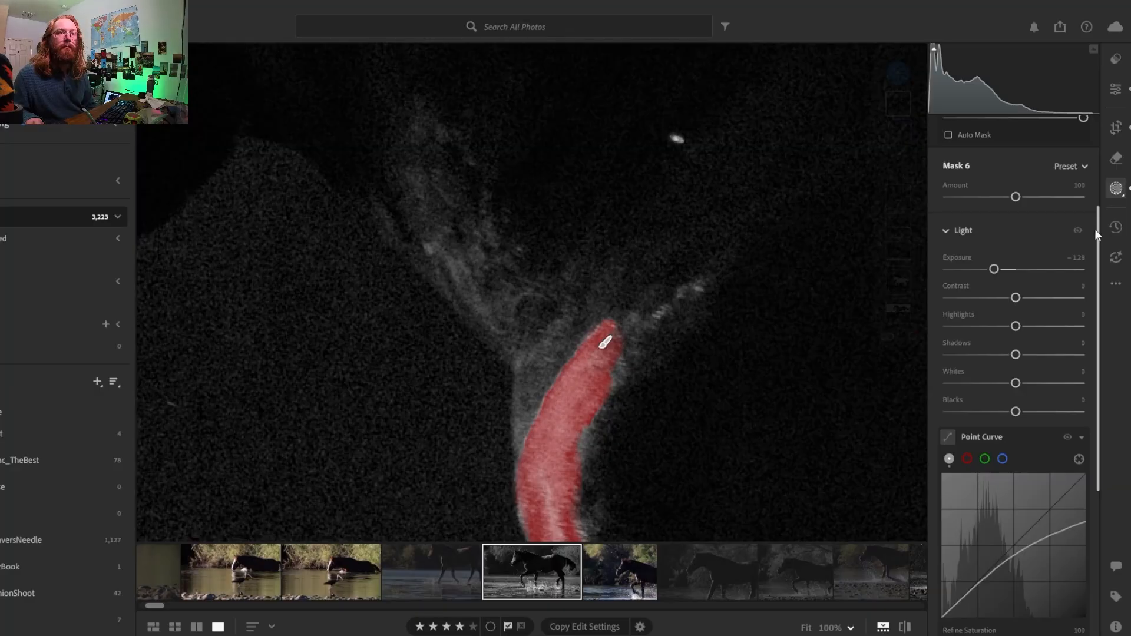
left_click_drag(1097, 230, 1097, 180)
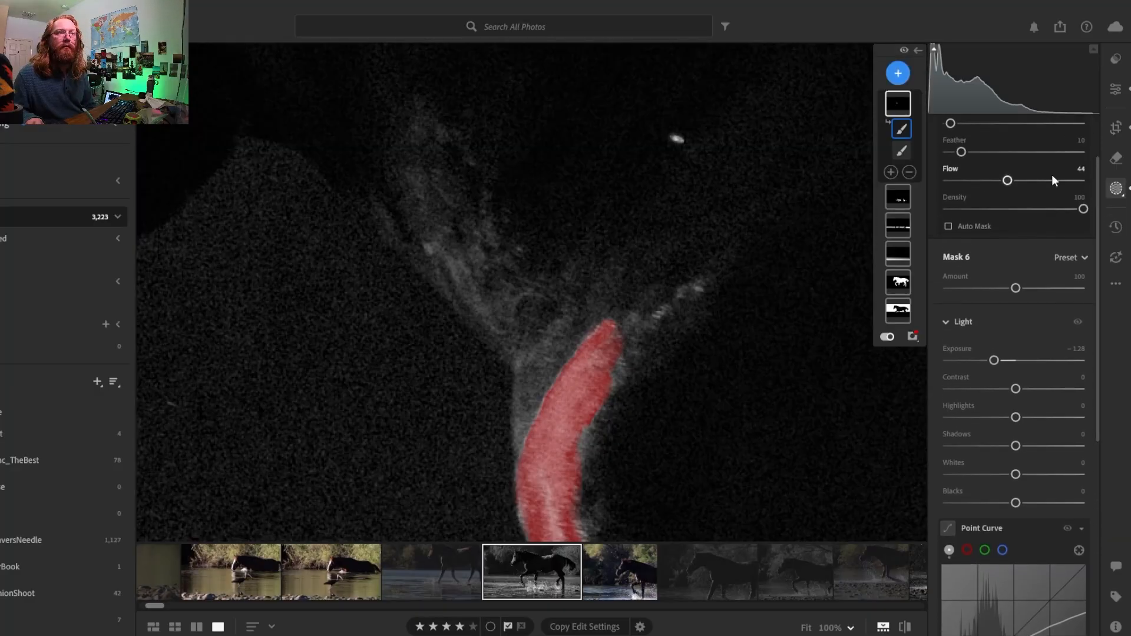
left_click_drag(968, 152, 983, 152)
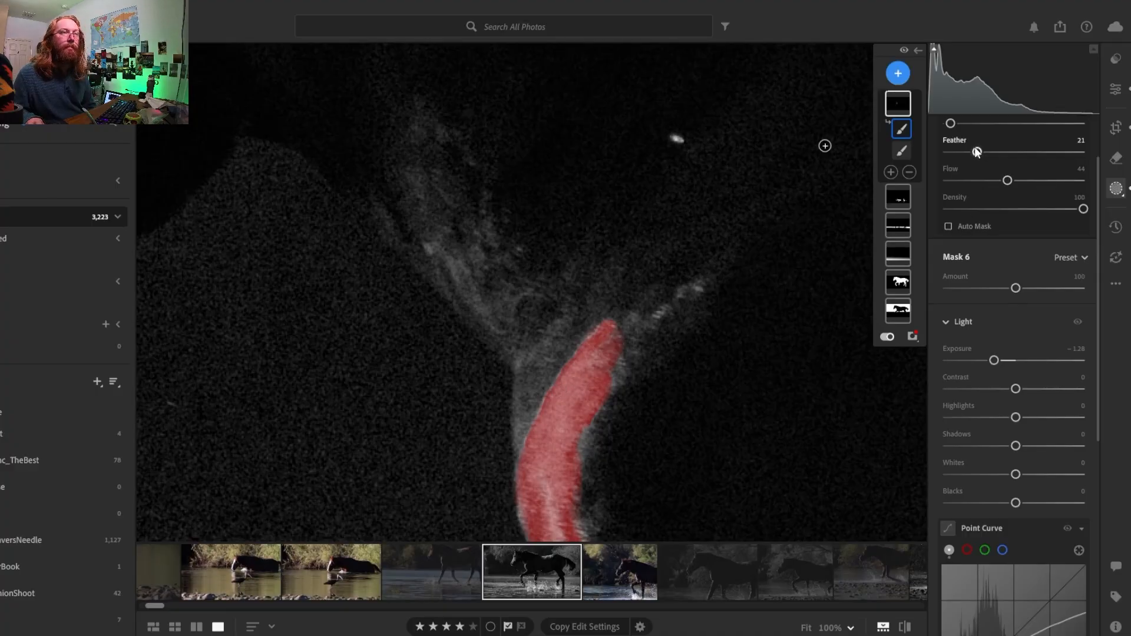
left_click_drag(976, 151, 1034, 154)
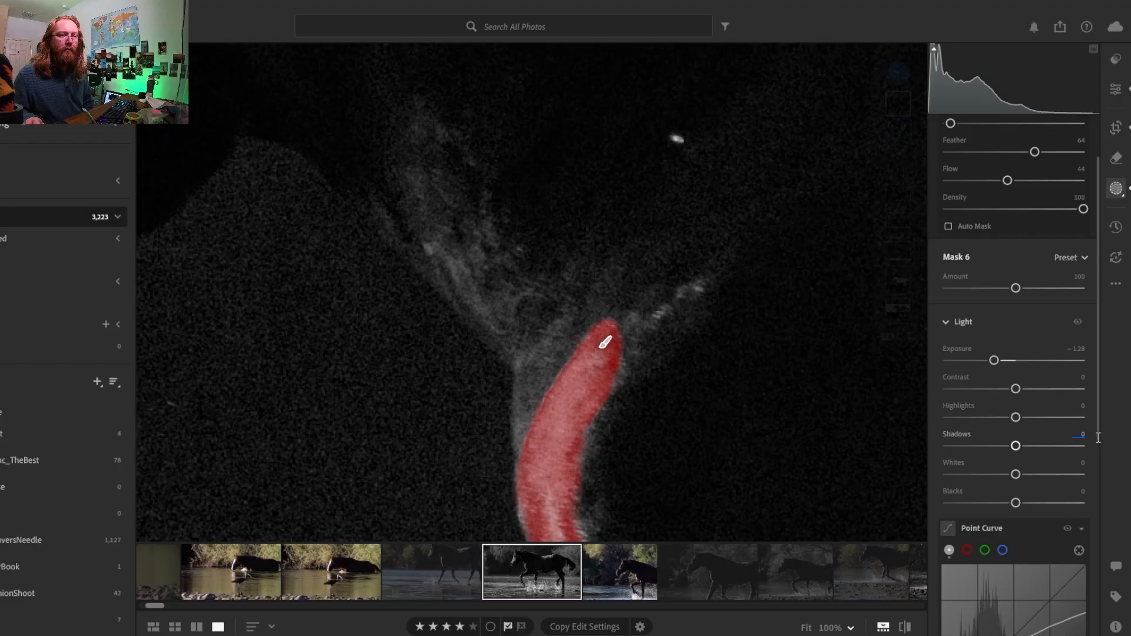
Pull the white end of Mask 6's point curve down to about half output and check the chest highlight without the mask overlay
left_click_drag(1098, 434, 1081, 499)
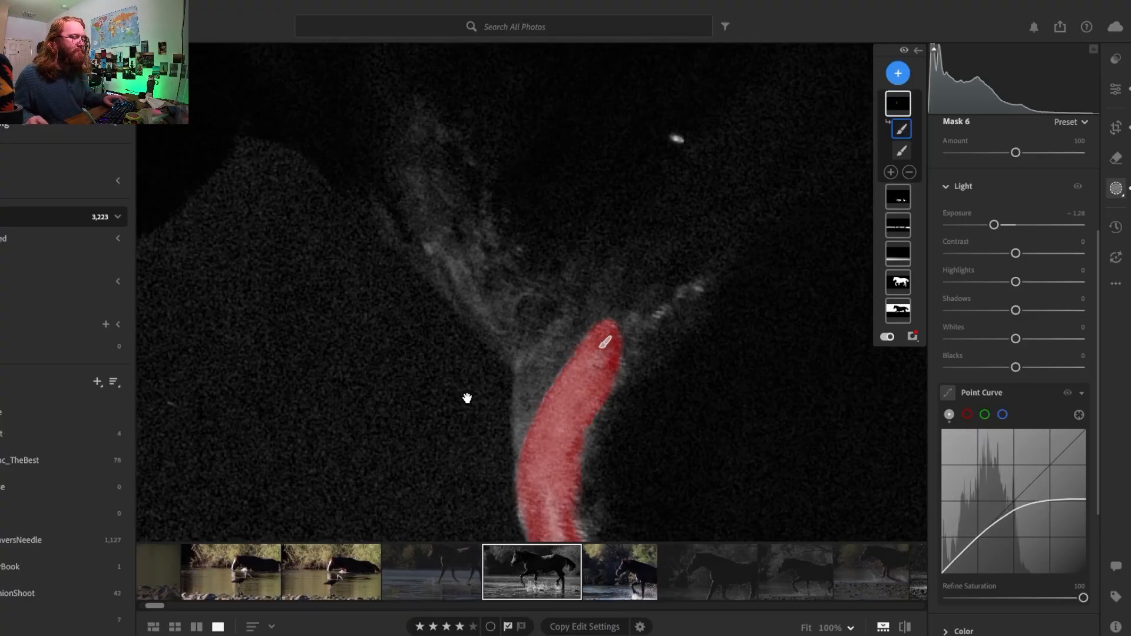
left_click_drag(467, 398, 449, 245)
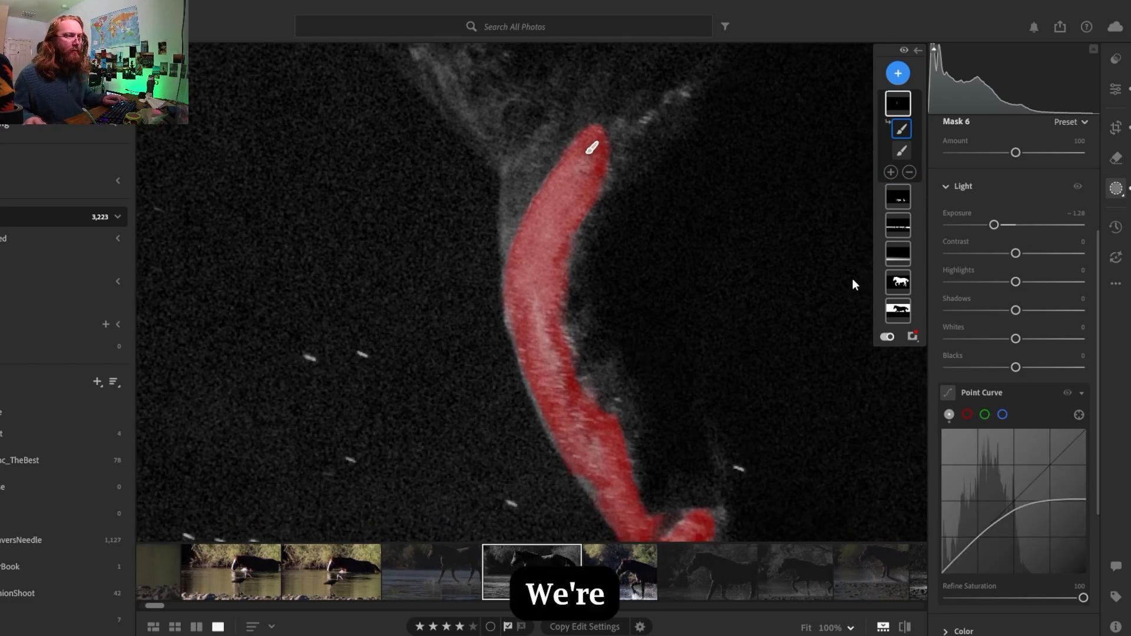
left_click(887, 336)
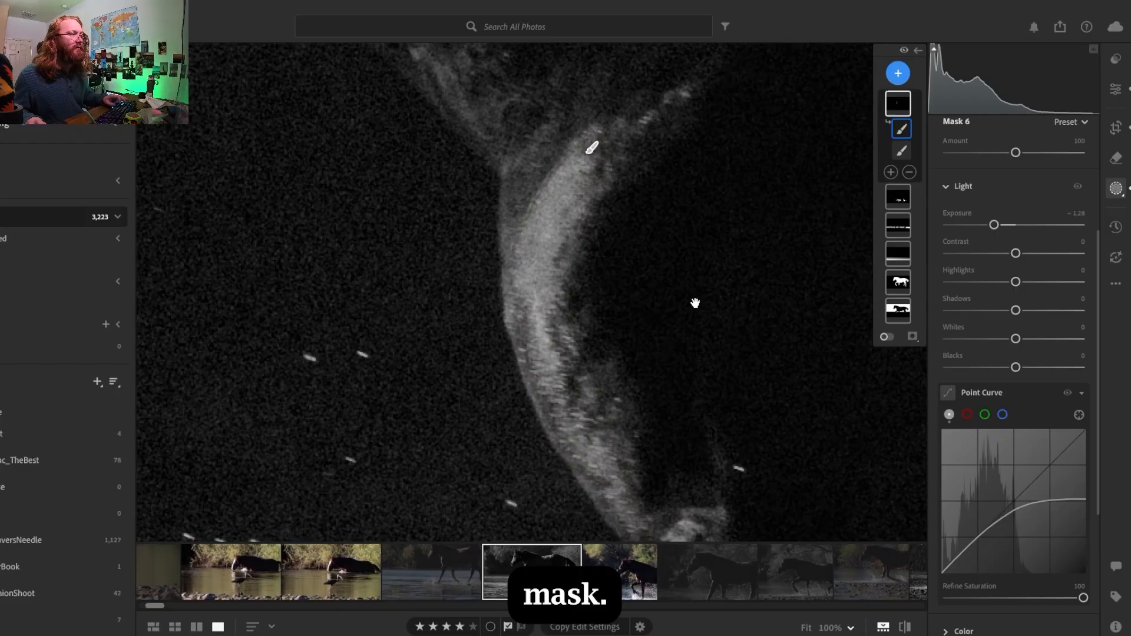
key("z")
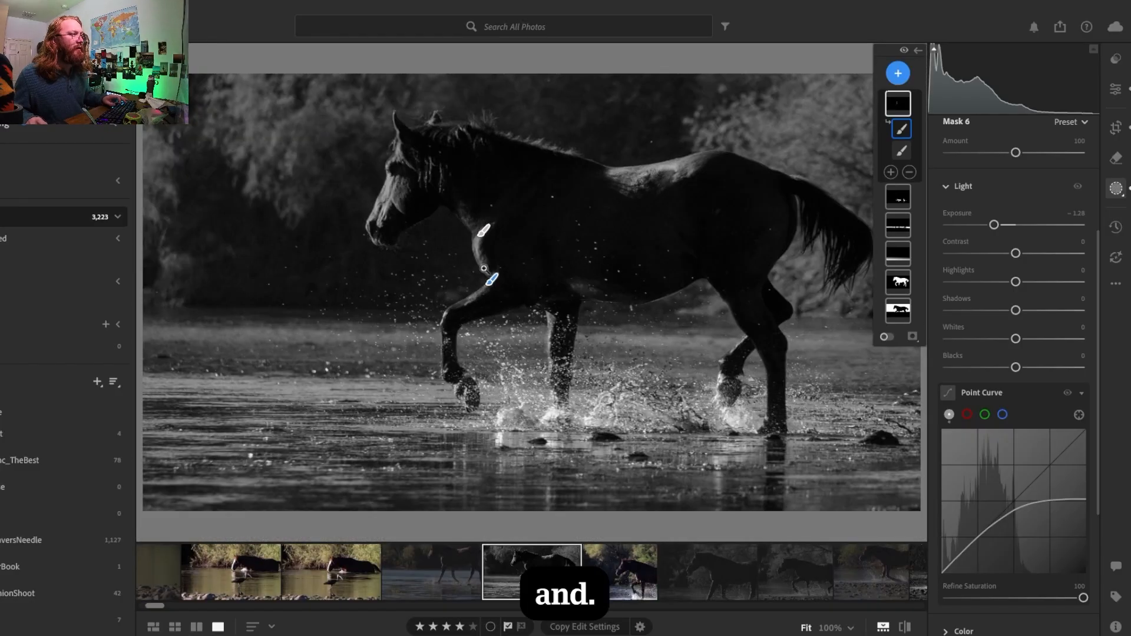
left_click(465, 228)
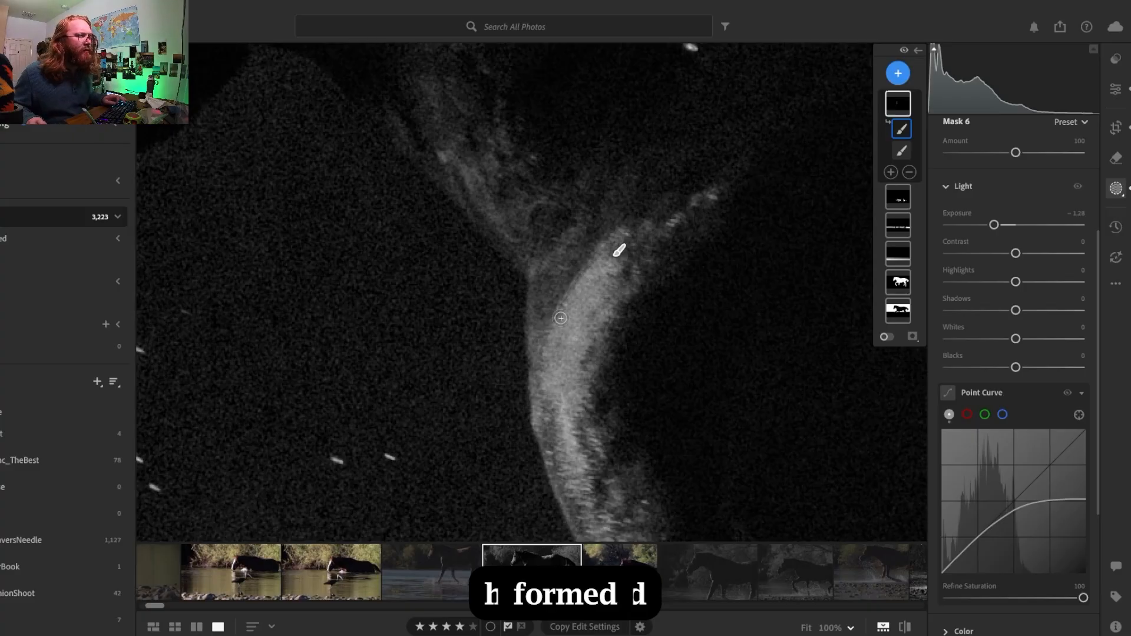
Examine the chest highlight's outer edge at 300% and compare the coverage of Mask 6's two brush components
mouse_move(904, 106)
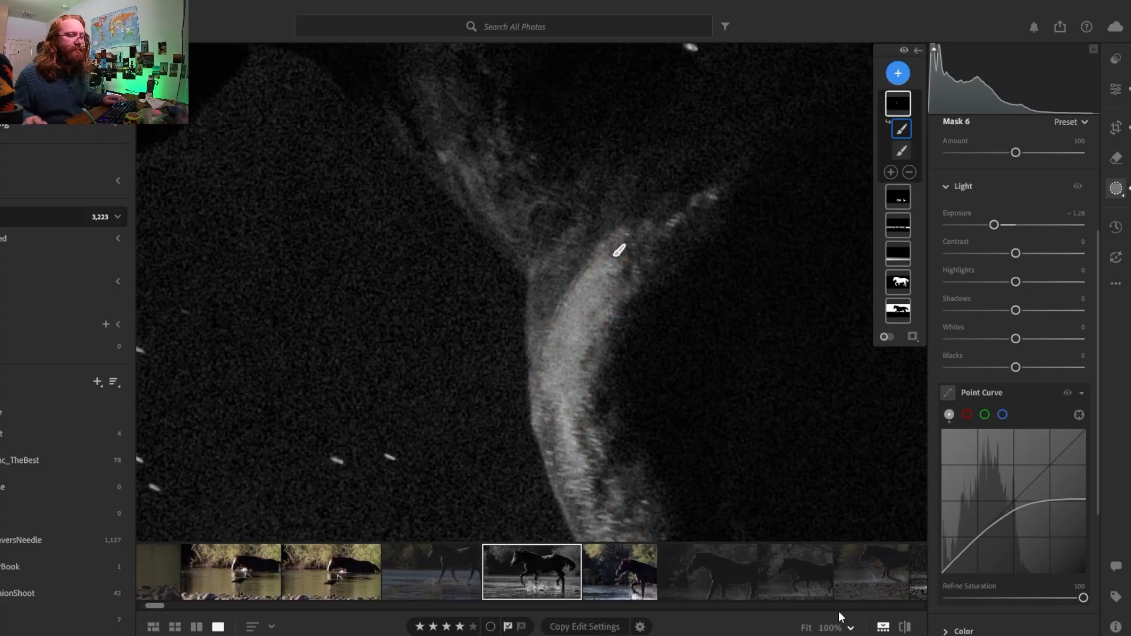
left_click(852, 631)
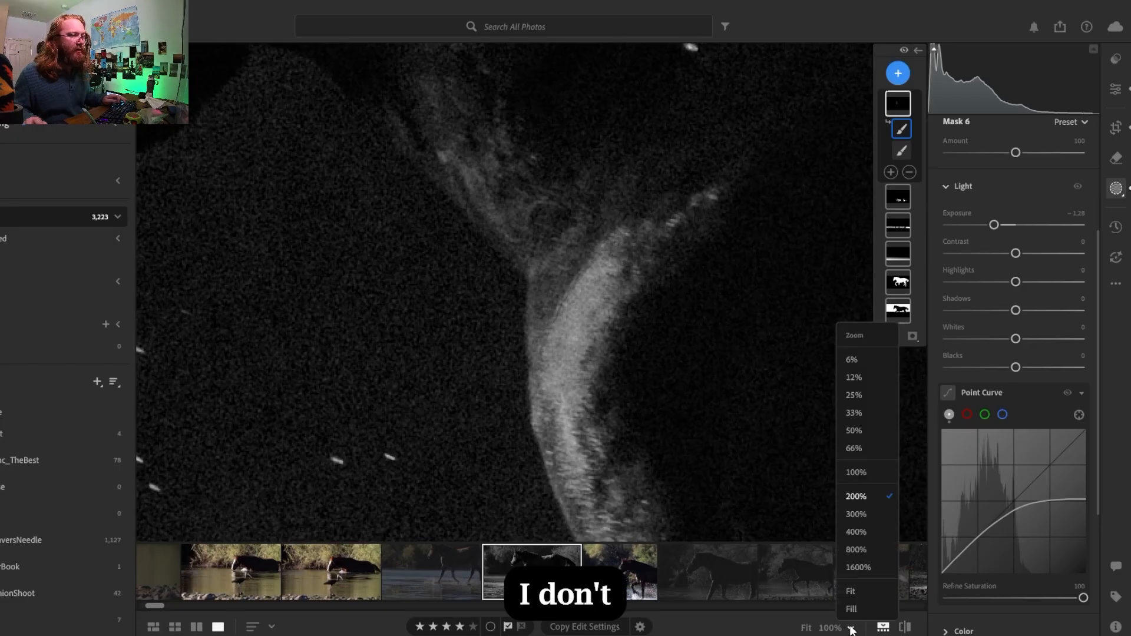
left_click(860, 517)
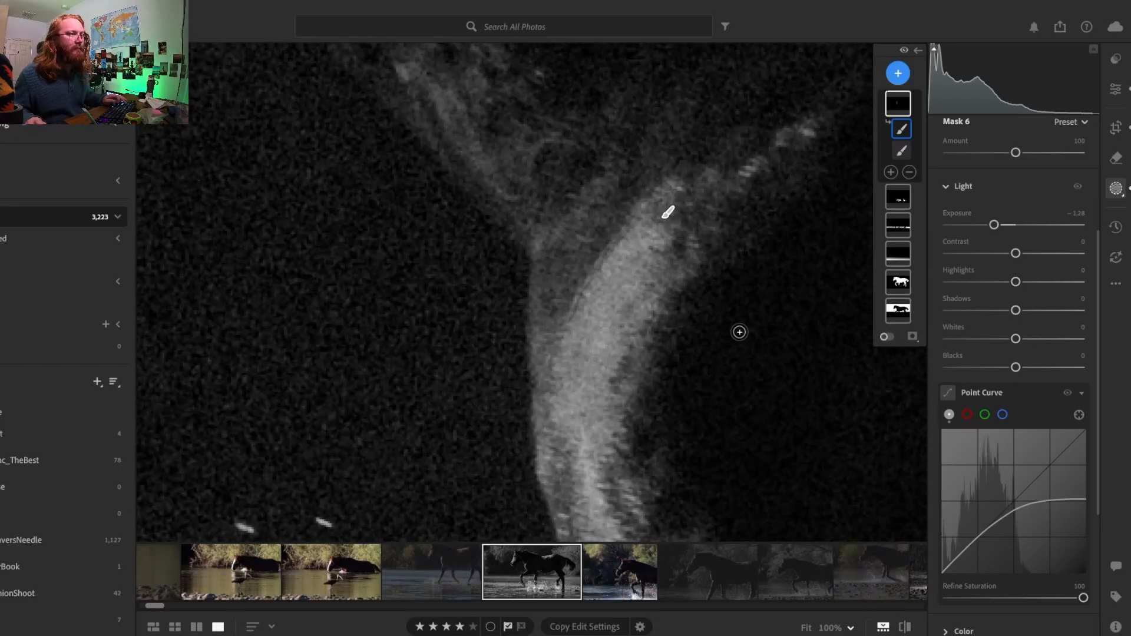
mouse_move(908, 106)
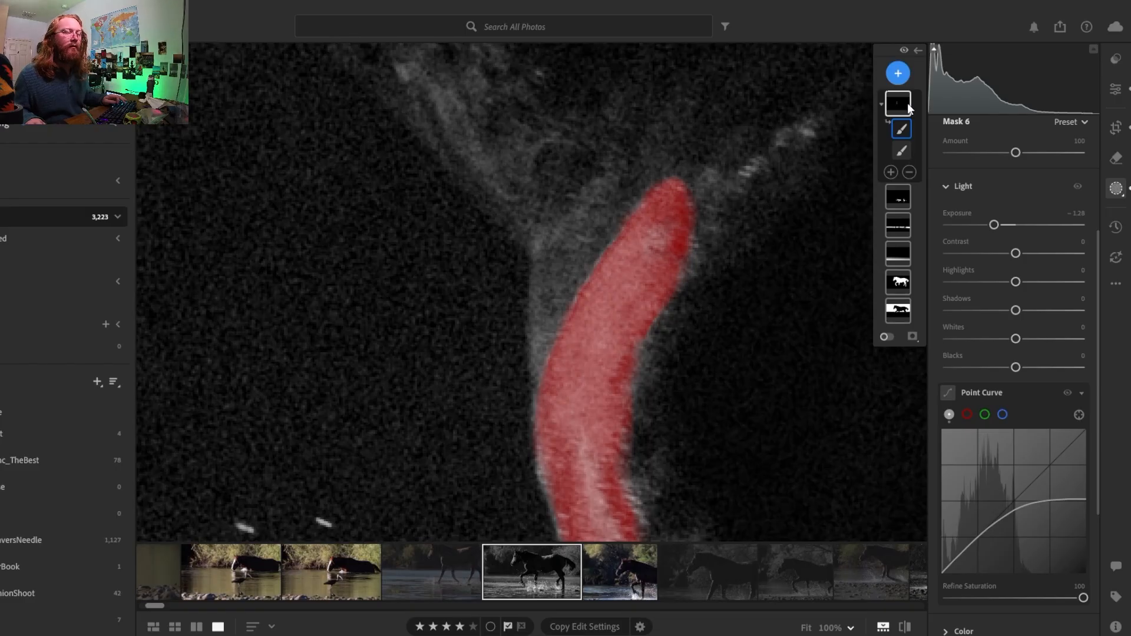
left_click(907, 103)
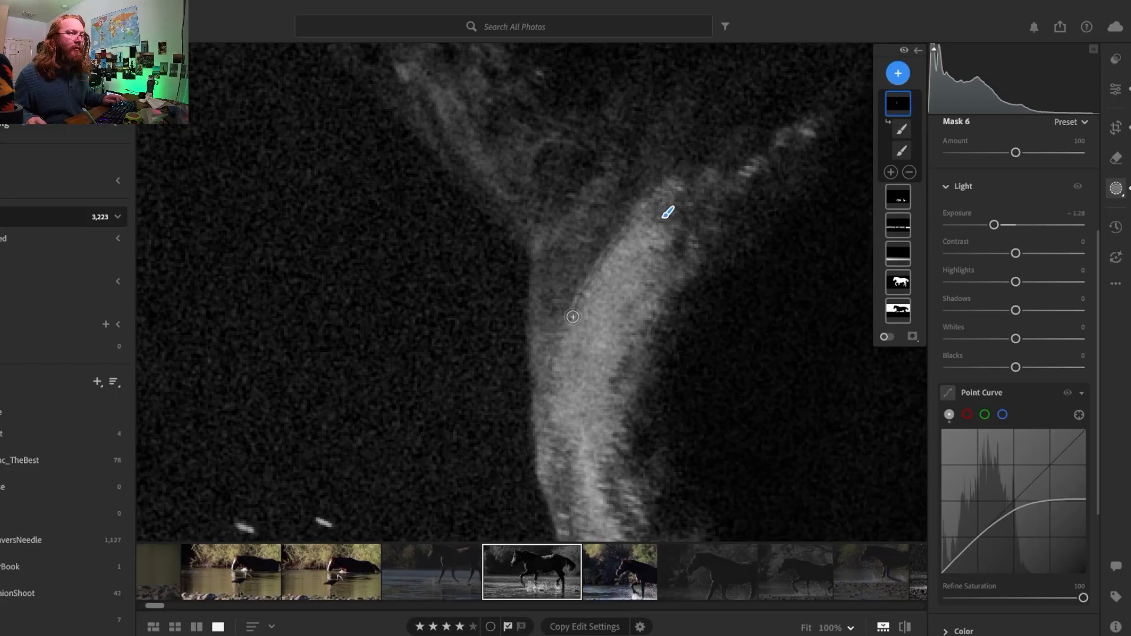
mouse_move(898, 154)
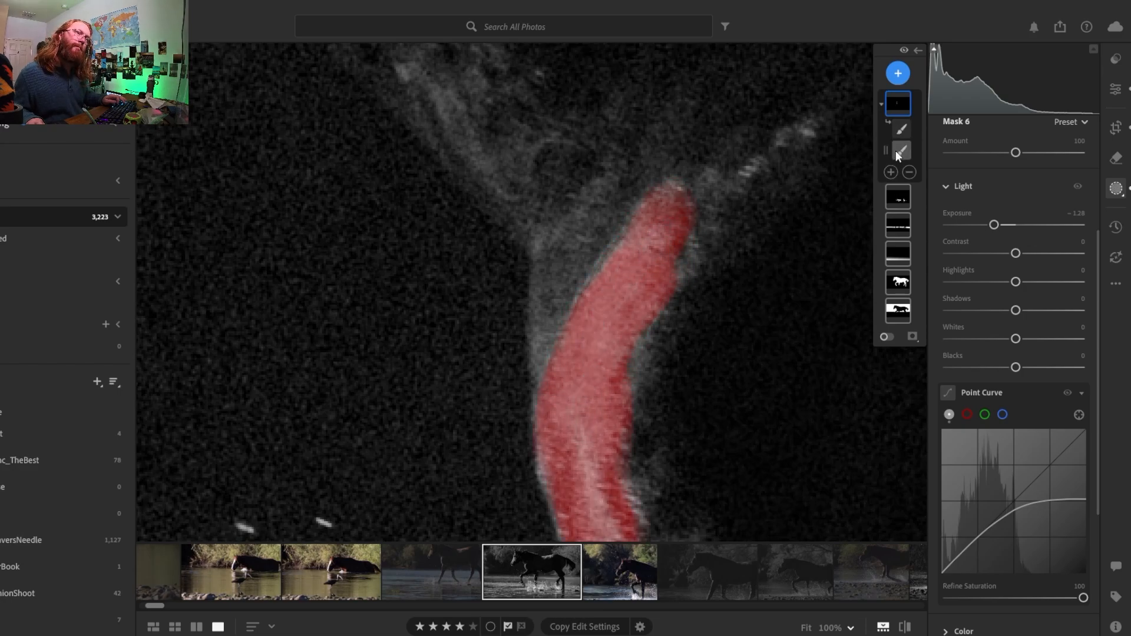
left_click(898, 153)
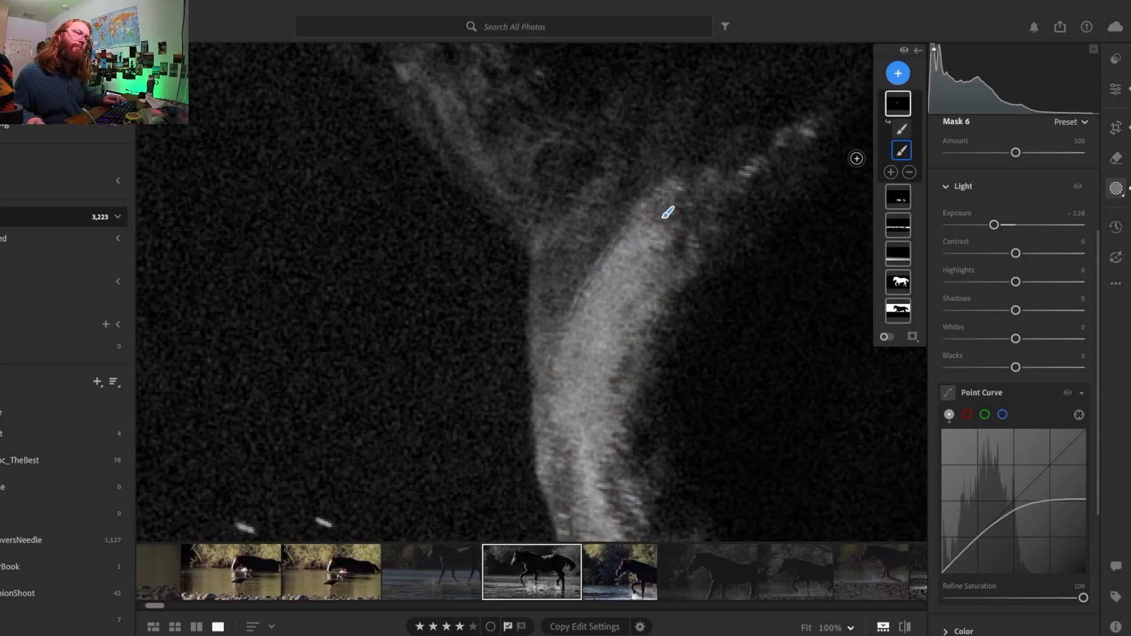
left_click(902, 133)
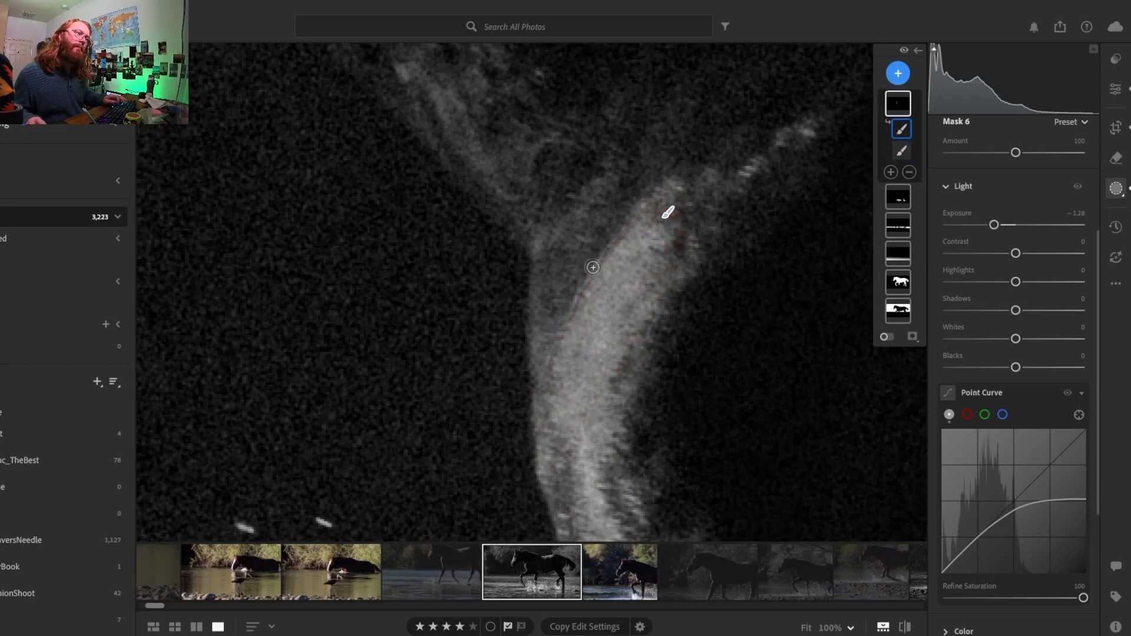
Show the overlay, erase a thin strip of Mask 6's lower brush component along the chest highlight's outer edge, and review the whole photo without it
left_click(885, 336)
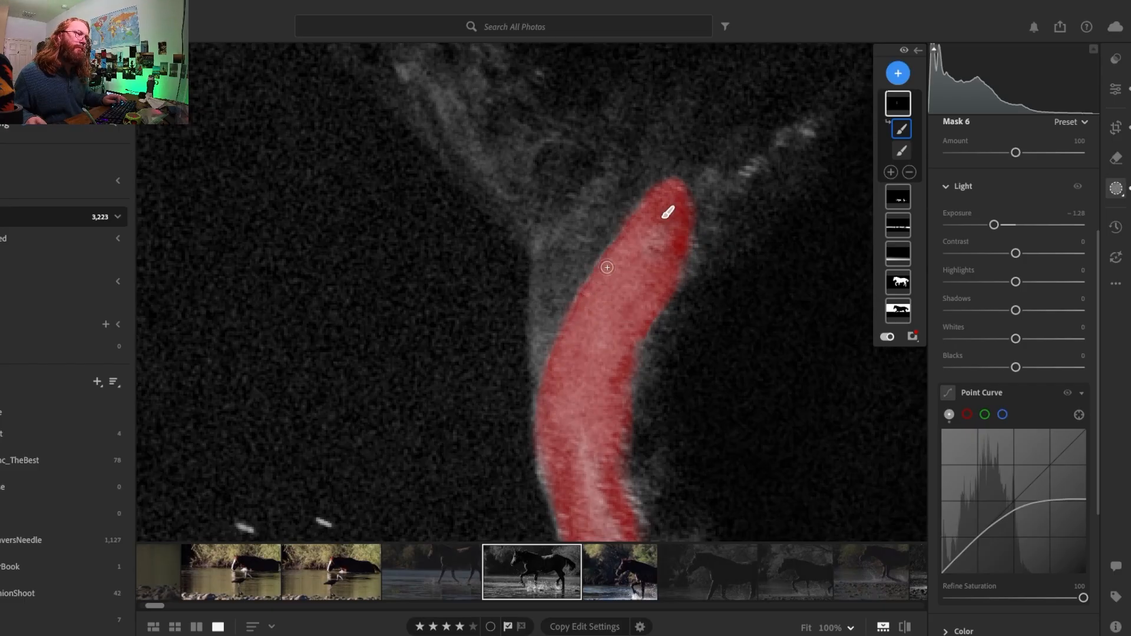
left_click(902, 150)
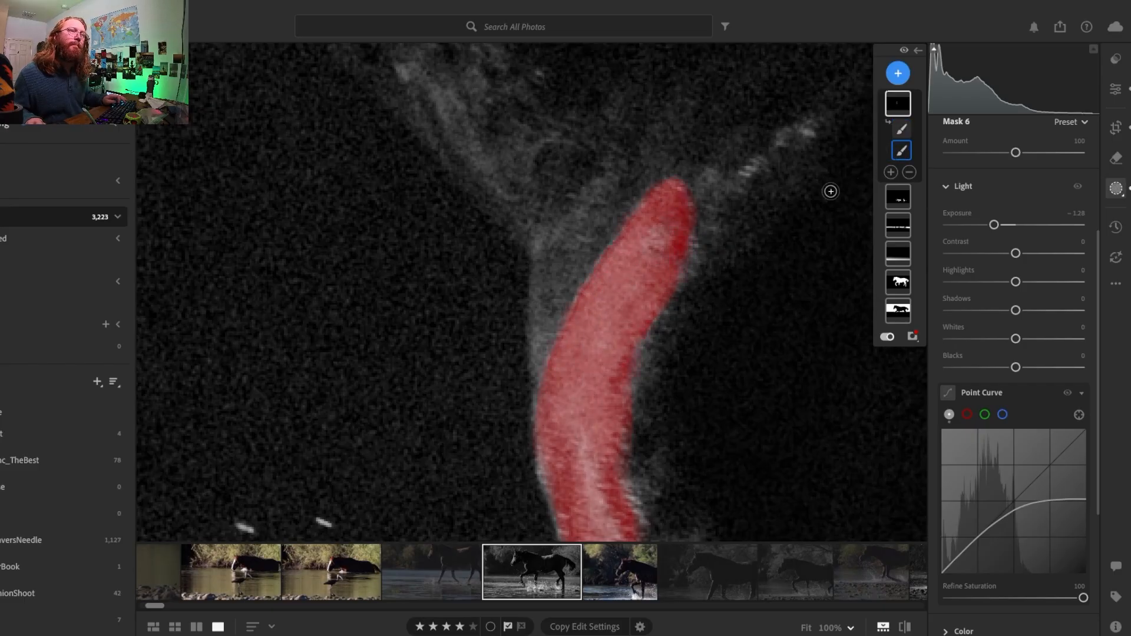
key("alt")
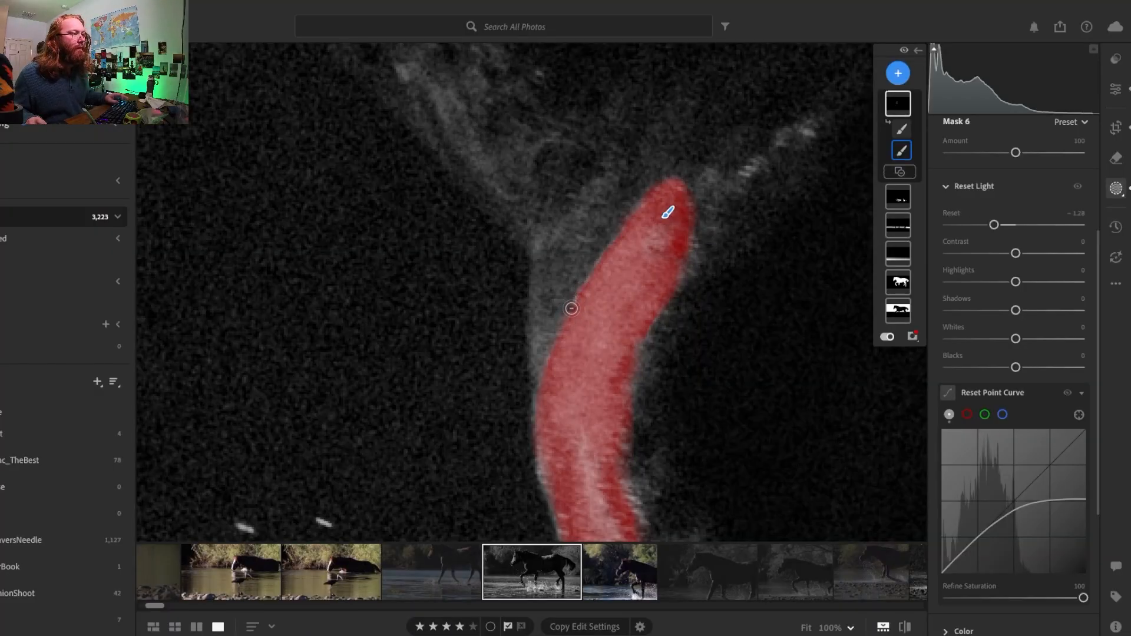
left_click_drag(571, 308, 571, 313)
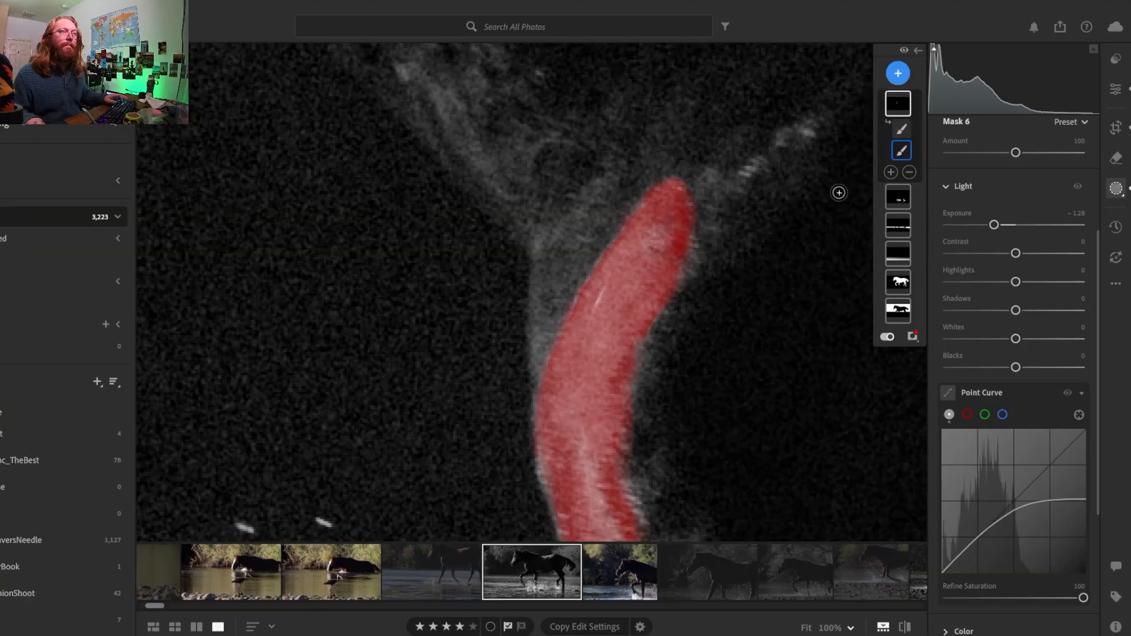
left_click(678, 322)
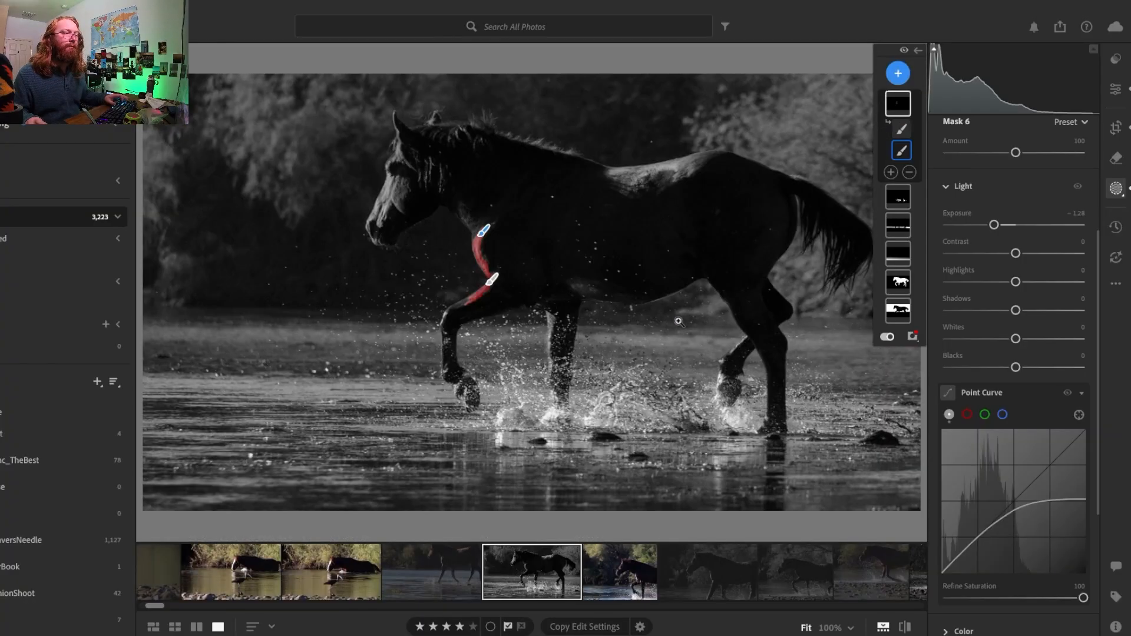
left_click(888, 336)
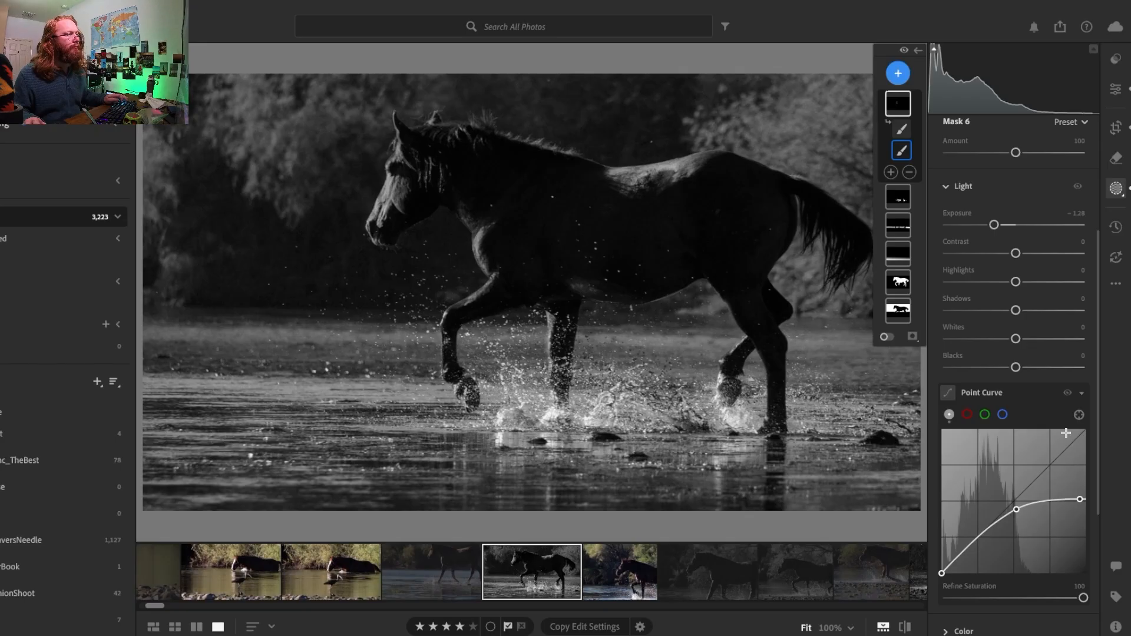
Paint the bright highlight at the raised front leg's knee and down the shin into Mask 6's lower brush component
left_click(444, 317)
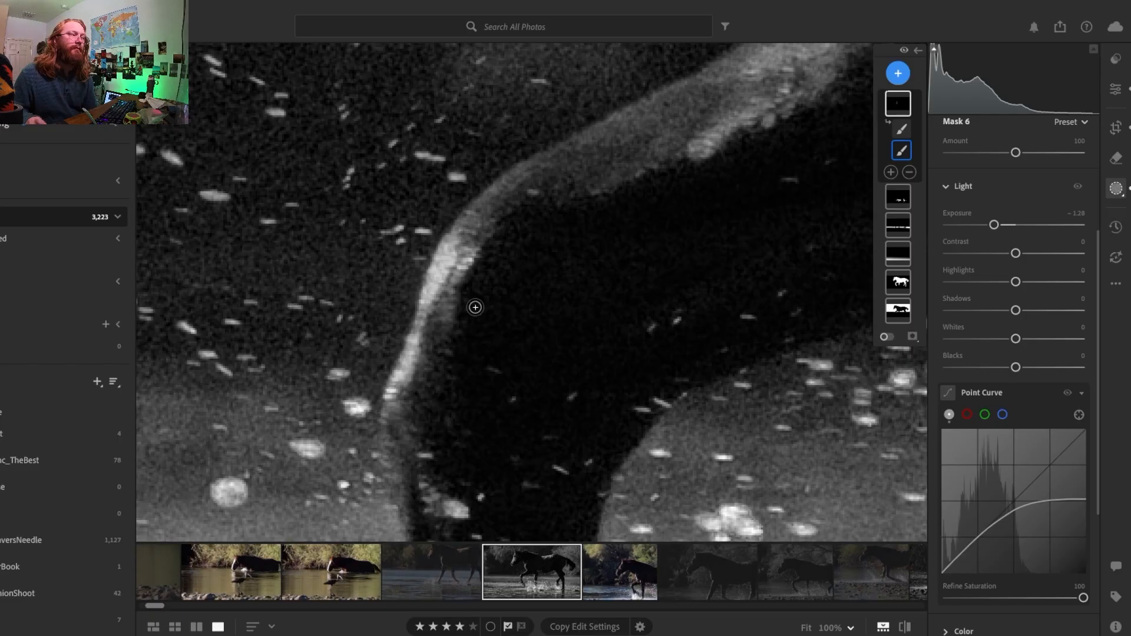
left_click_drag(430, 304, 431, 286)
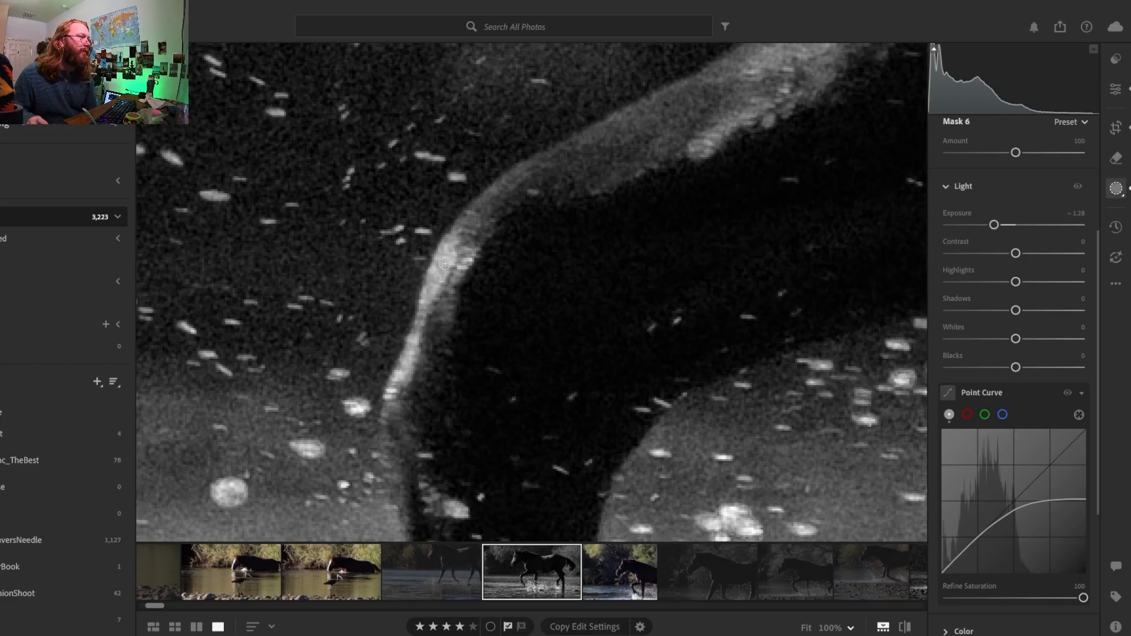
mouse_move(926, 158)
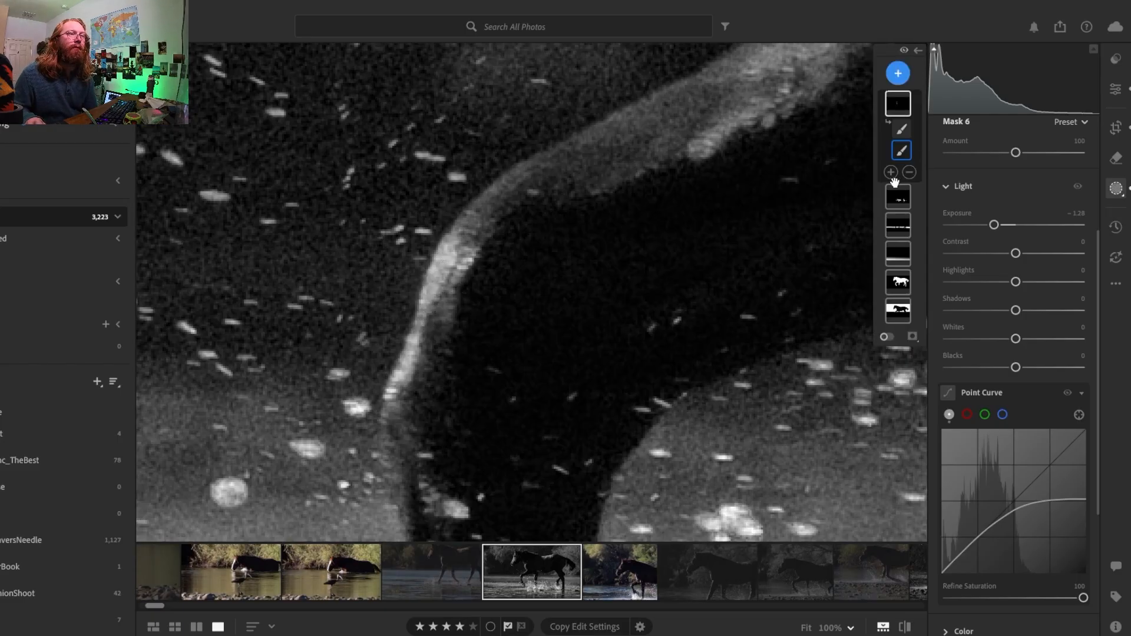
left_click(886, 337)
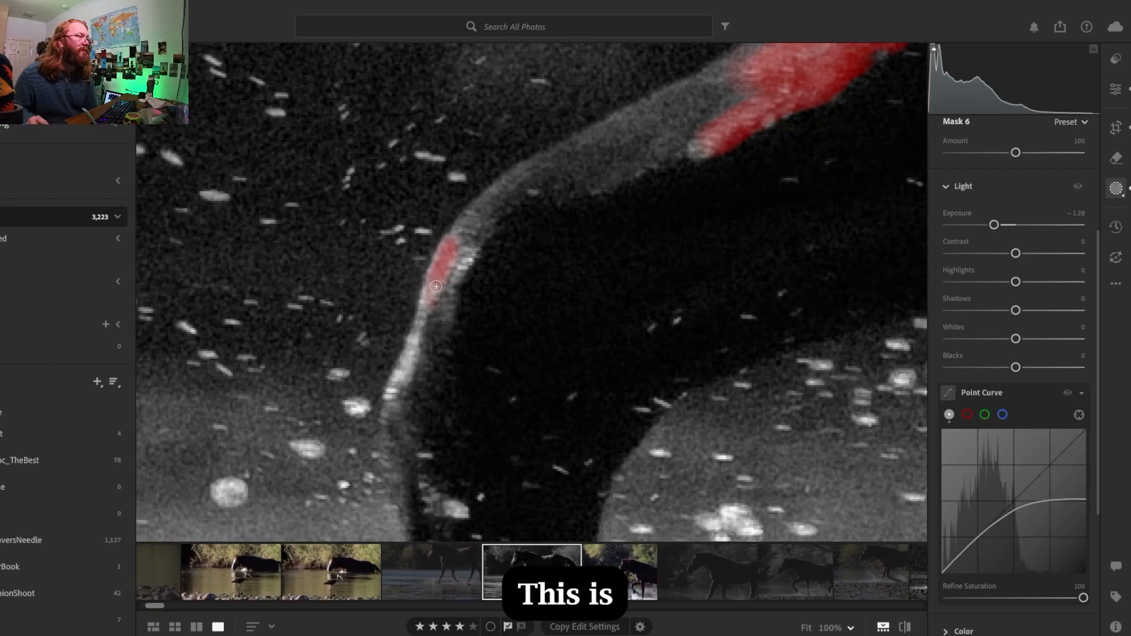
mouse_move(435, 289)
left_mouse_down()
mouse_move(467, 254)
mouse_move(428, 307)
mouse_move(389, 396)
mouse_move(396, 382)
left_mouse_up()
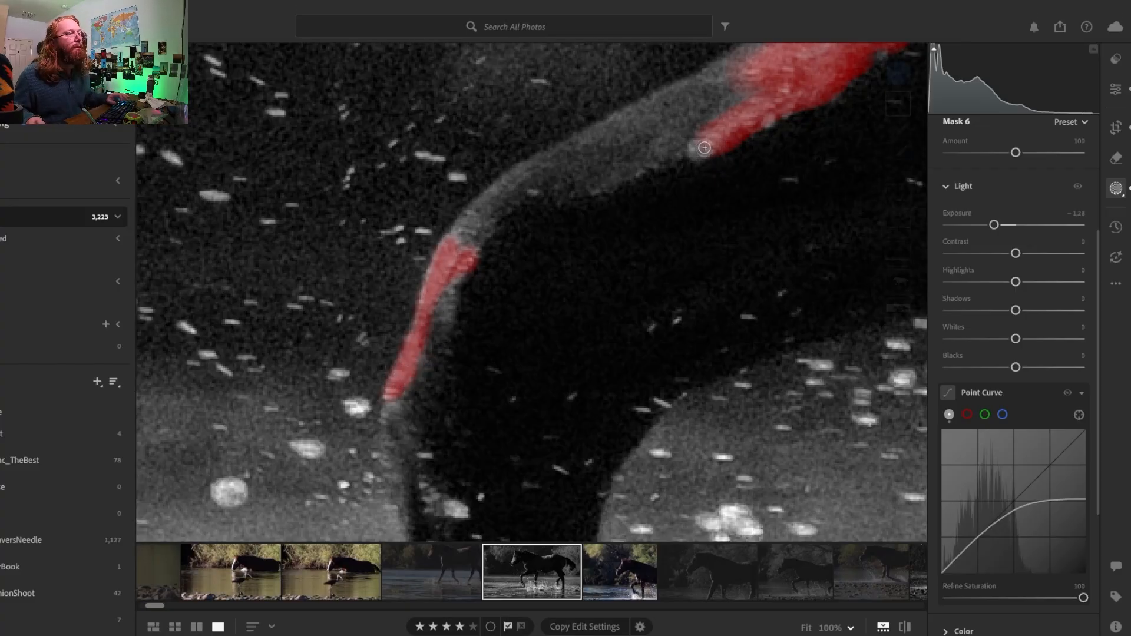
key("z")
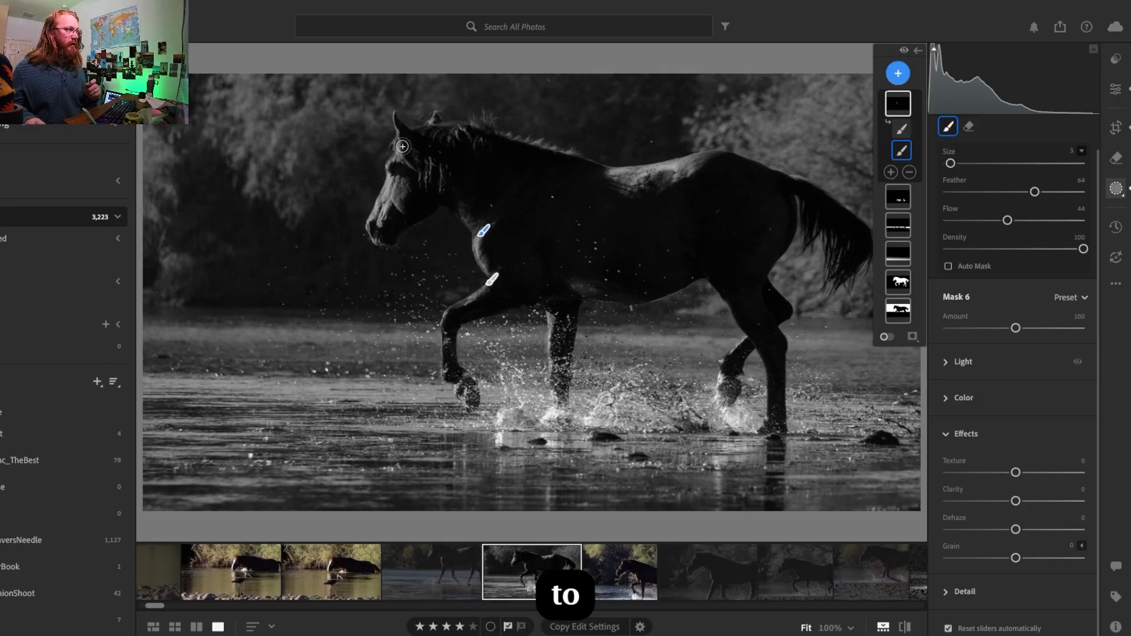
Add a new brush mask and bring up the horse's face at 100% magnification for painting
left_click(898, 73)
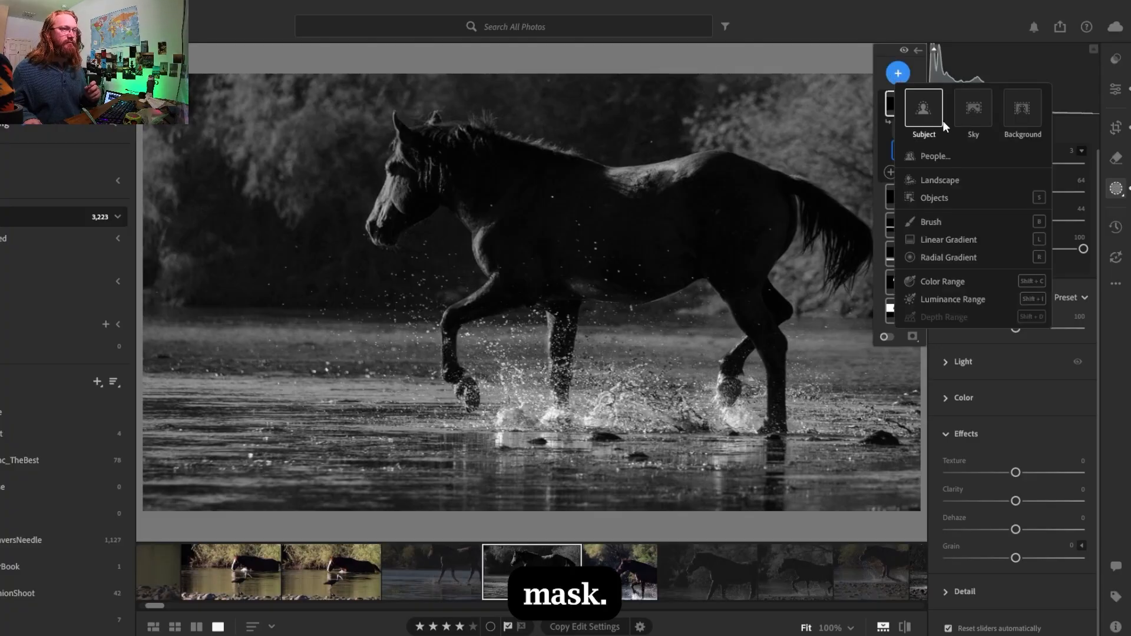
left_click(932, 223)
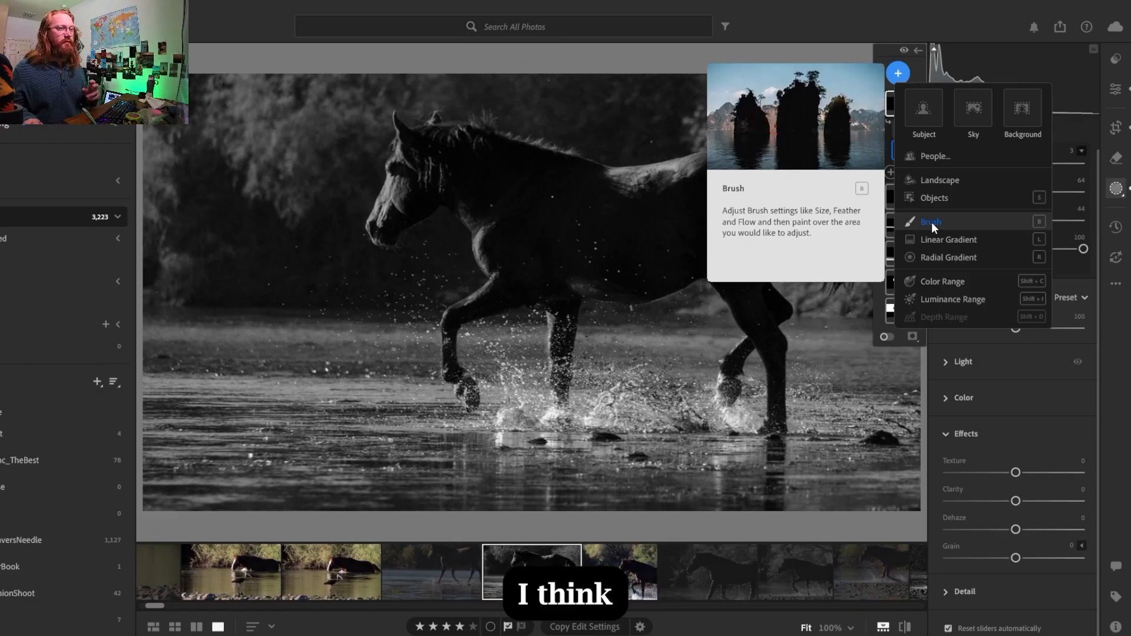
left_click(405, 197)
left_click(535, 195)
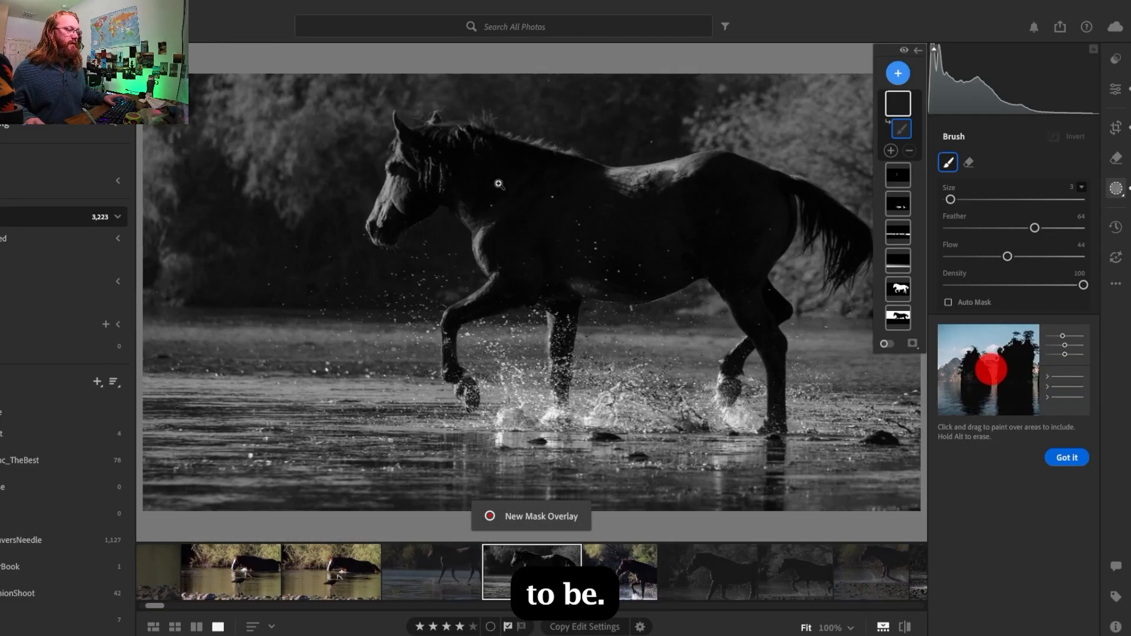
left_click(390, 173)
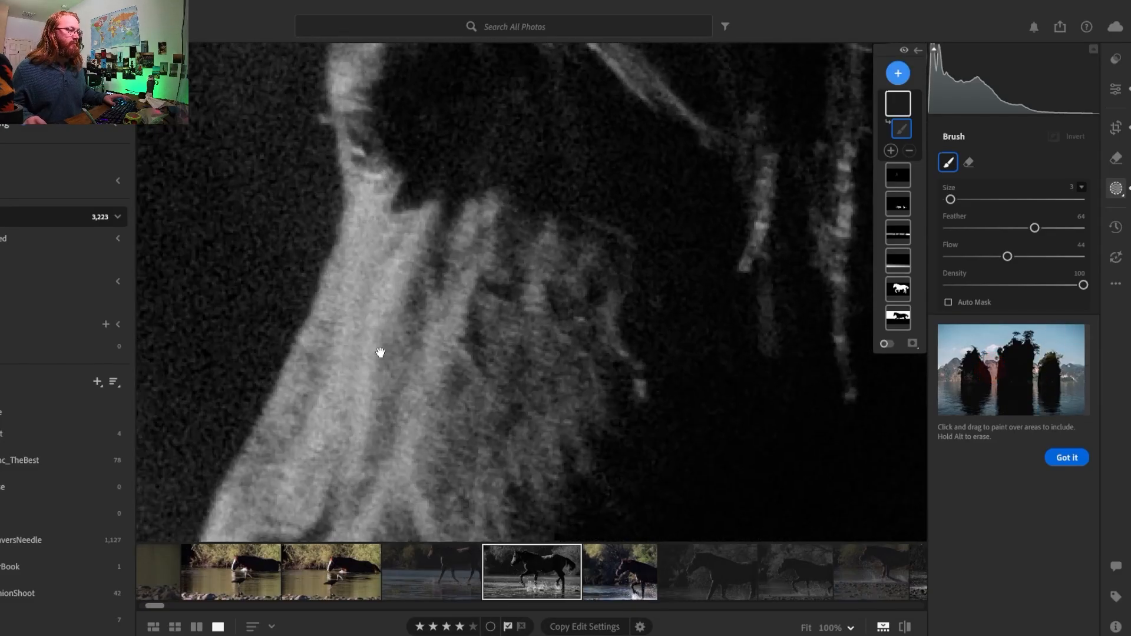
left_click(849, 627)
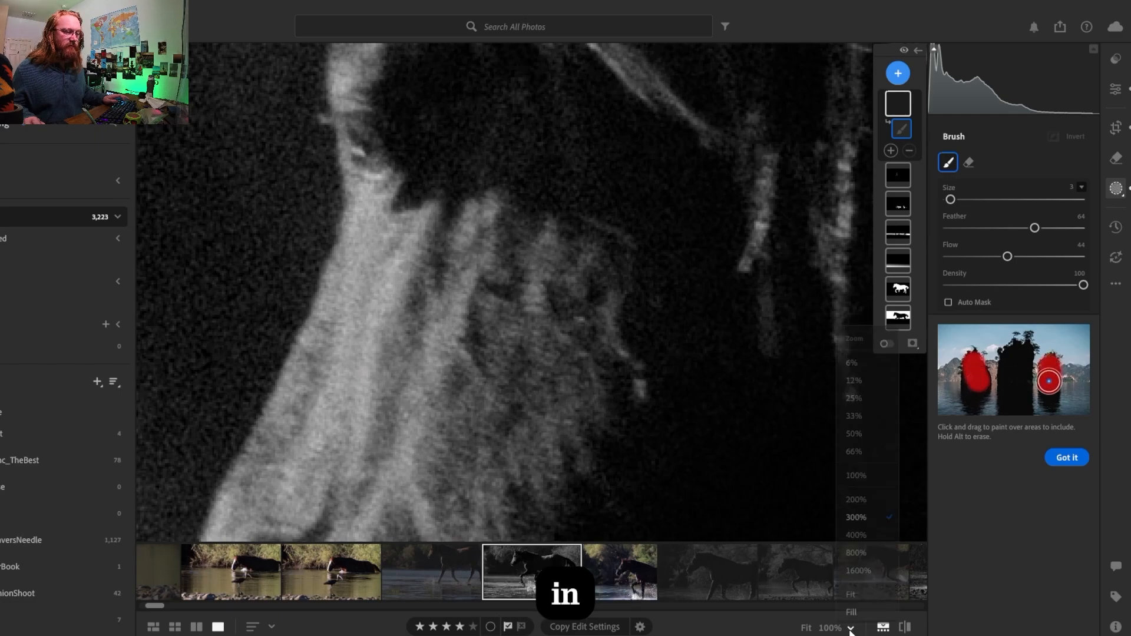
left_click(865, 476)
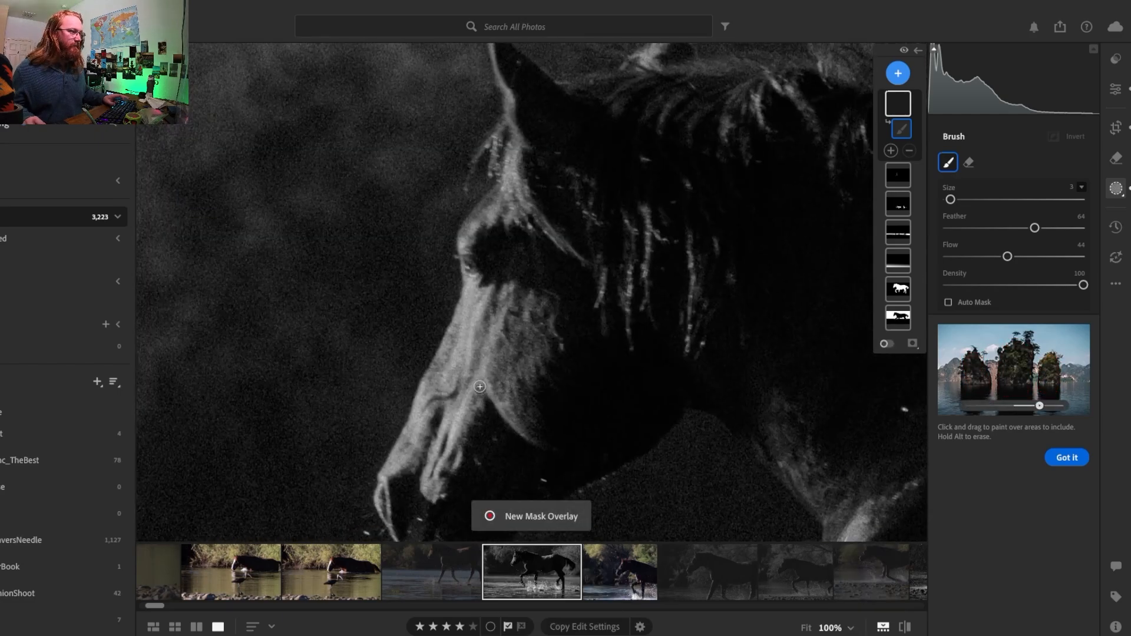
key("z")
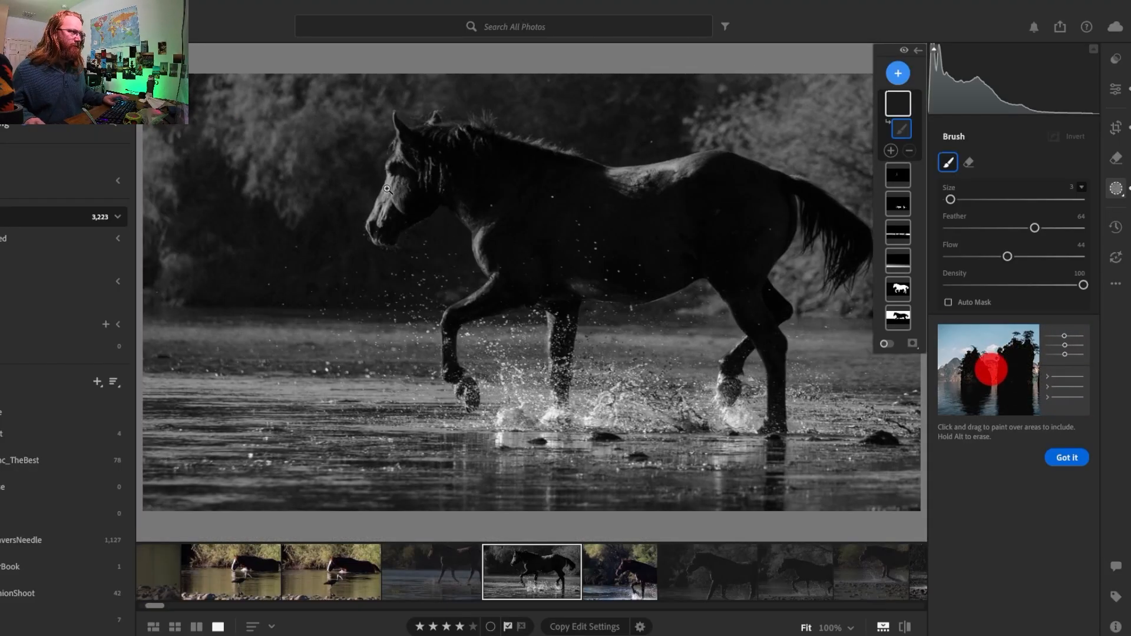
left_click(387, 189)
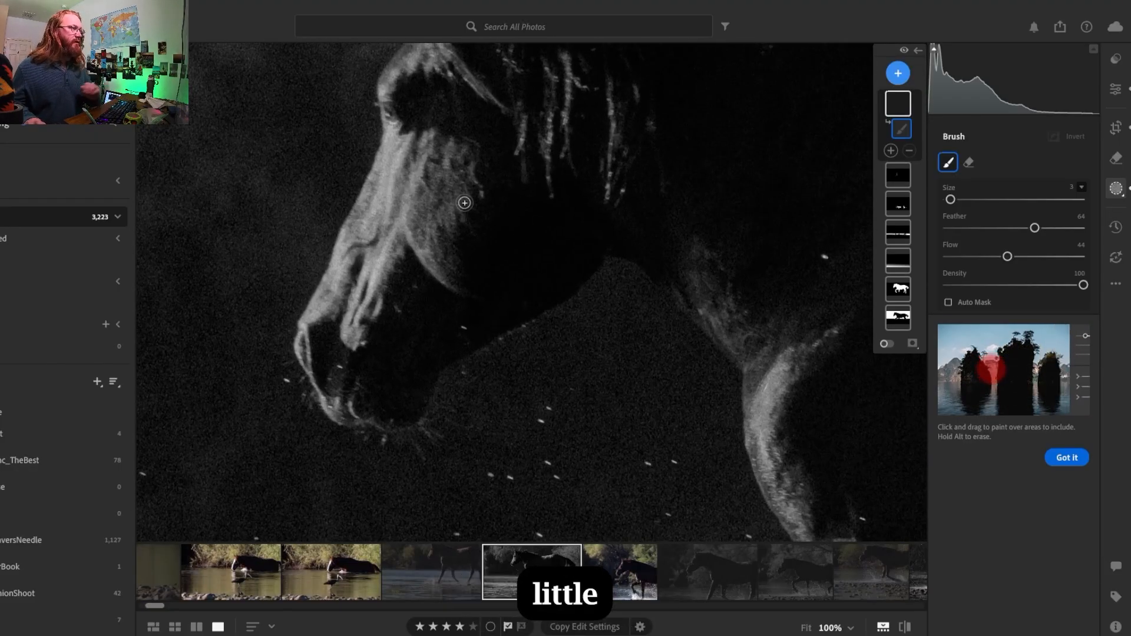
mouse_move(405, 185)
left_mouse_down()
mouse_move(460, 269)
mouse_move(520, 287)
left_mouse_up()
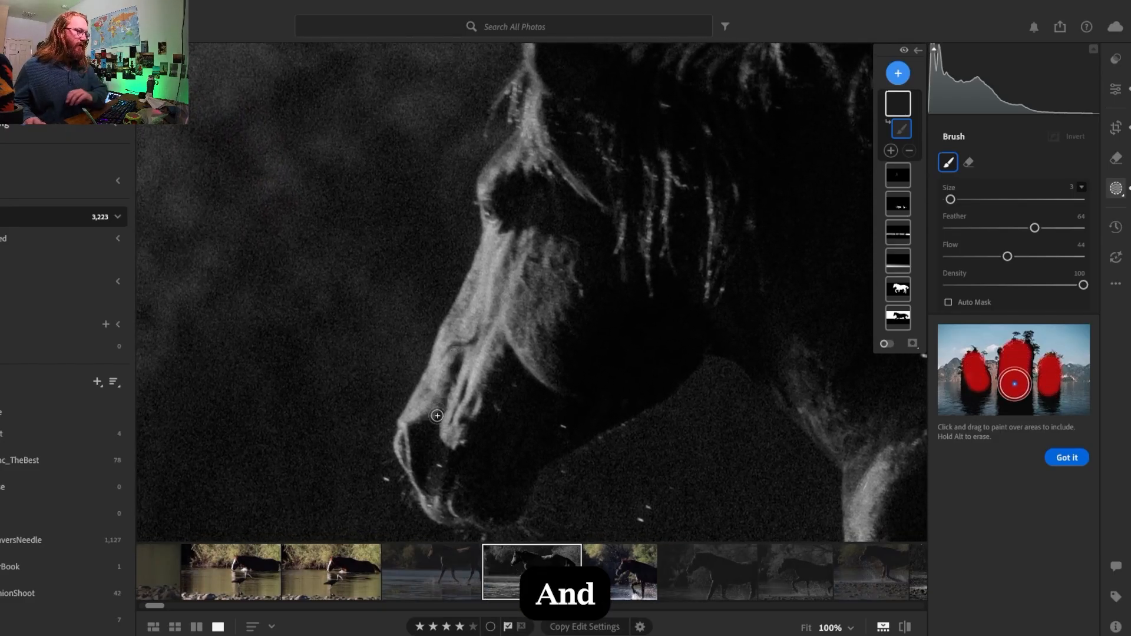
Paint the forehead, eye socket, cheek, nose and muzzle highlights into the new brush mask, starting at size 5 and finishing at size 3
key("bracketright")
key("bracketright")
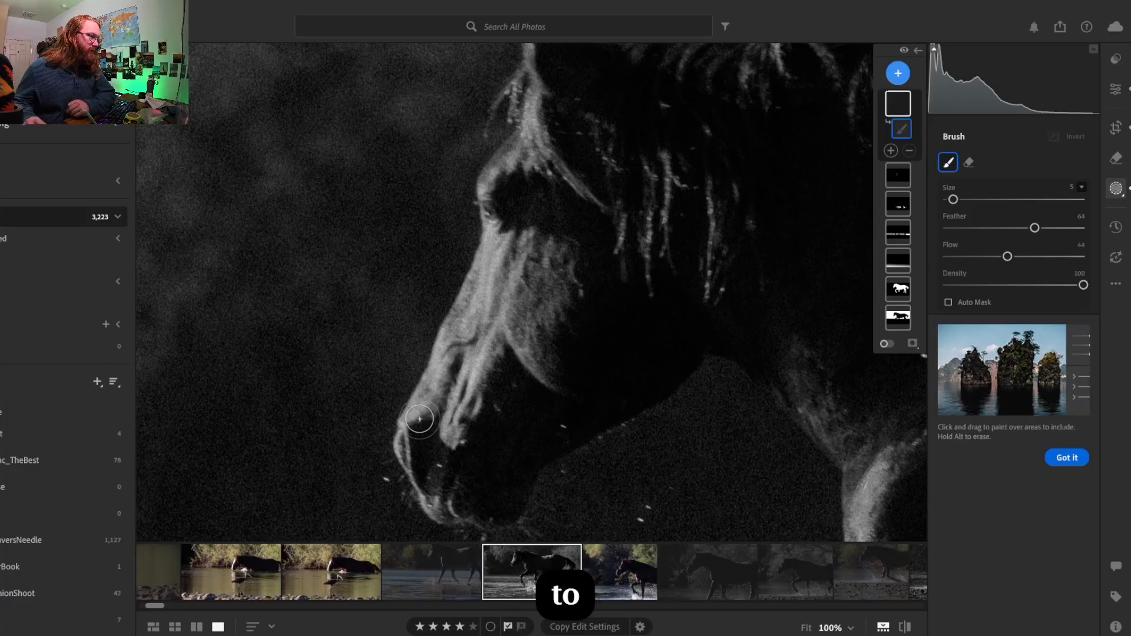
mouse_move(420, 419)
left_mouse_down()
mouse_move(493, 251)
mouse_move(497, 175)
mouse_move(536, 128)
mouse_move(532, 53)
mouse_move(535, 129)
mouse_move(558, 160)
mouse_move(527, 150)
mouse_move(528, 88)
mouse_move(525, 145)
mouse_move(487, 188)
mouse_move(517, 273)
mouse_move(527, 250)
mouse_move(533, 259)
mouse_move(562, 253)
mouse_move(561, 276)
mouse_move(541, 323)
mouse_move(522, 262)
mouse_move(499, 300)
mouse_move(511, 312)
mouse_move(546, 308)
mouse_move(541, 323)
mouse_move(524, 268)
mouse_move(500, 333)
mouse_move(540, 359)
mouse_move(507, 330)
mouse_move(474, 345)
mouse_move(448, 433)
mouse_move(451, 416)
mouse_move(408, 422)
mouse_move(404, 462)
mouse_move(460, 356)
mouse_move(460, 478)
mouse_move(442, 513)
left_mouse_up()
key("bracketleft")
key("bracketleft")
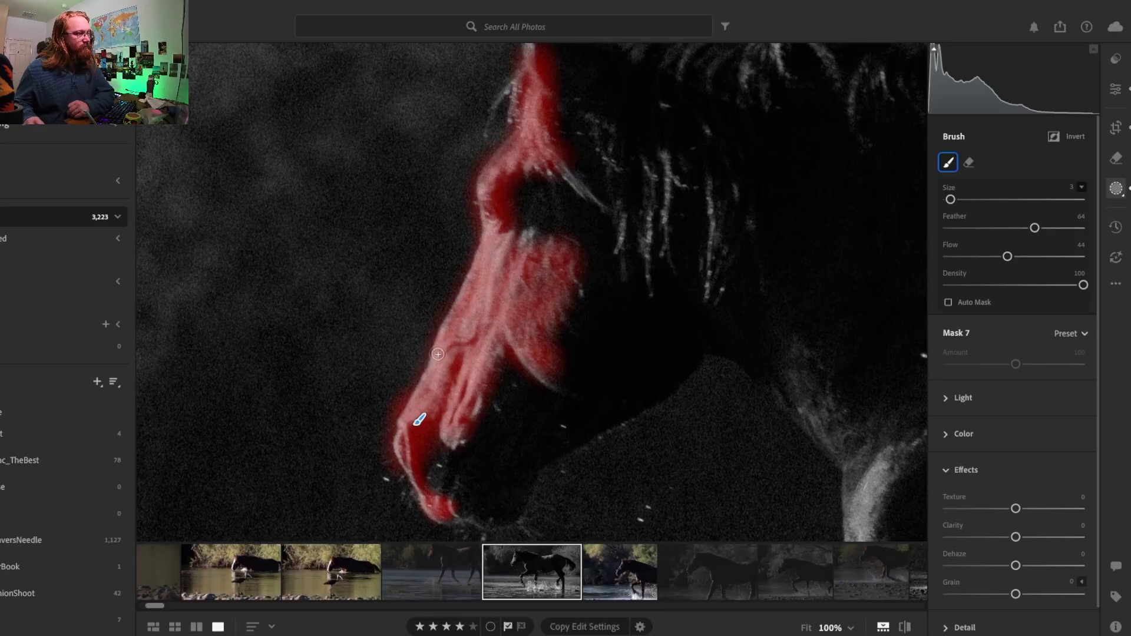
Set the brush feather to 0, keep the mask overlay on, and erase Mask 7's spill along the face's front edge down to the muzzle
left_click_drag(1035, 230, 947, 232)
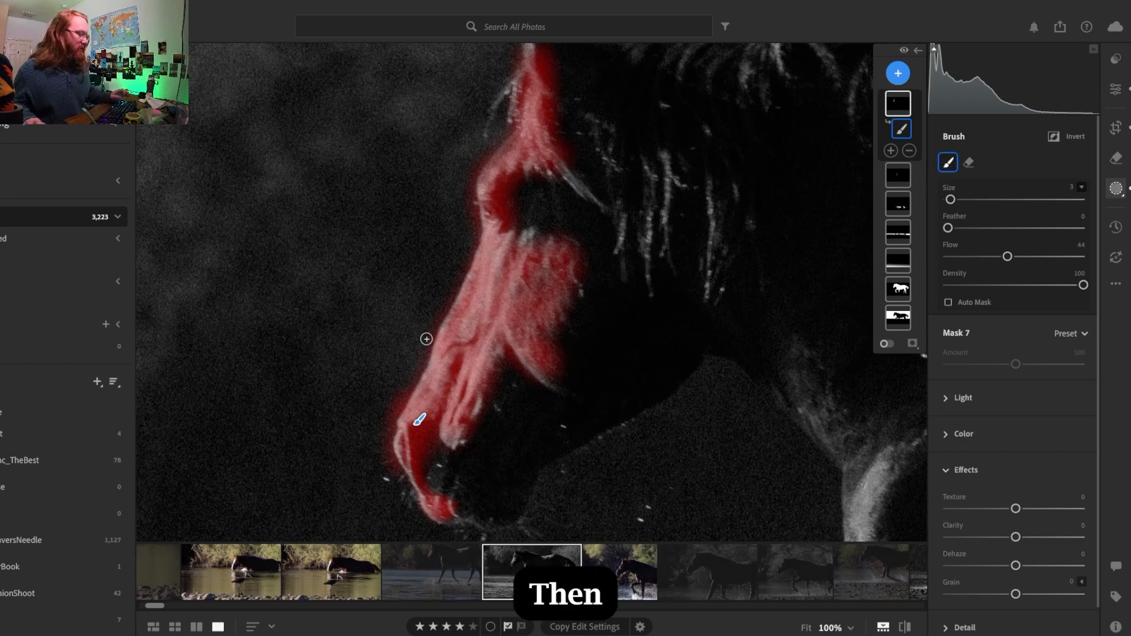
key("alt")
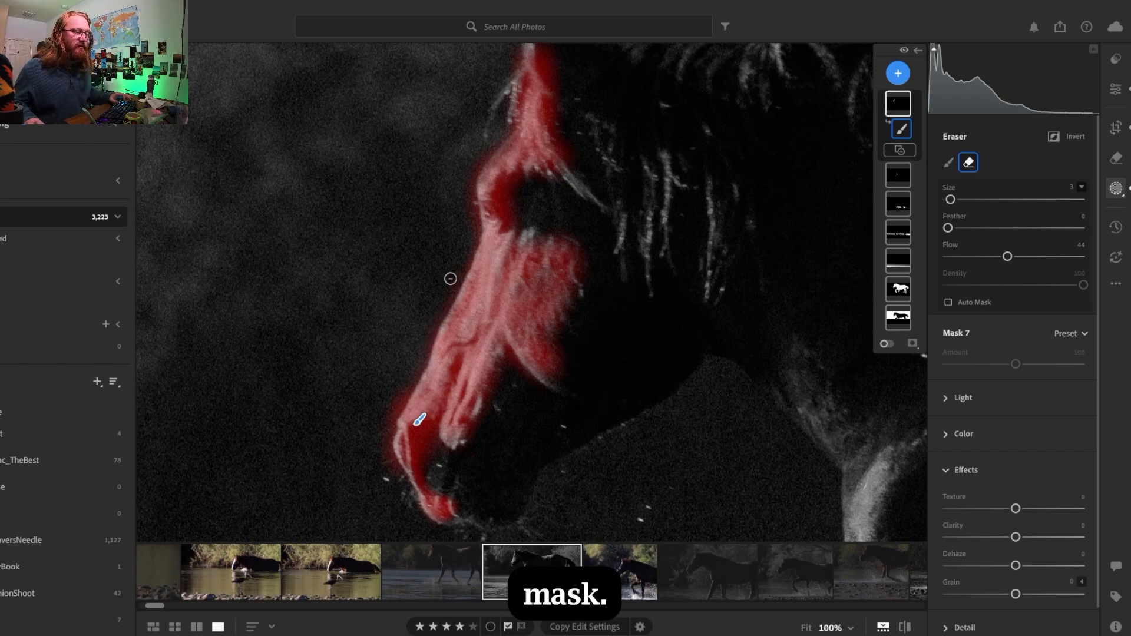
left_click(887, 343)
key("alt")
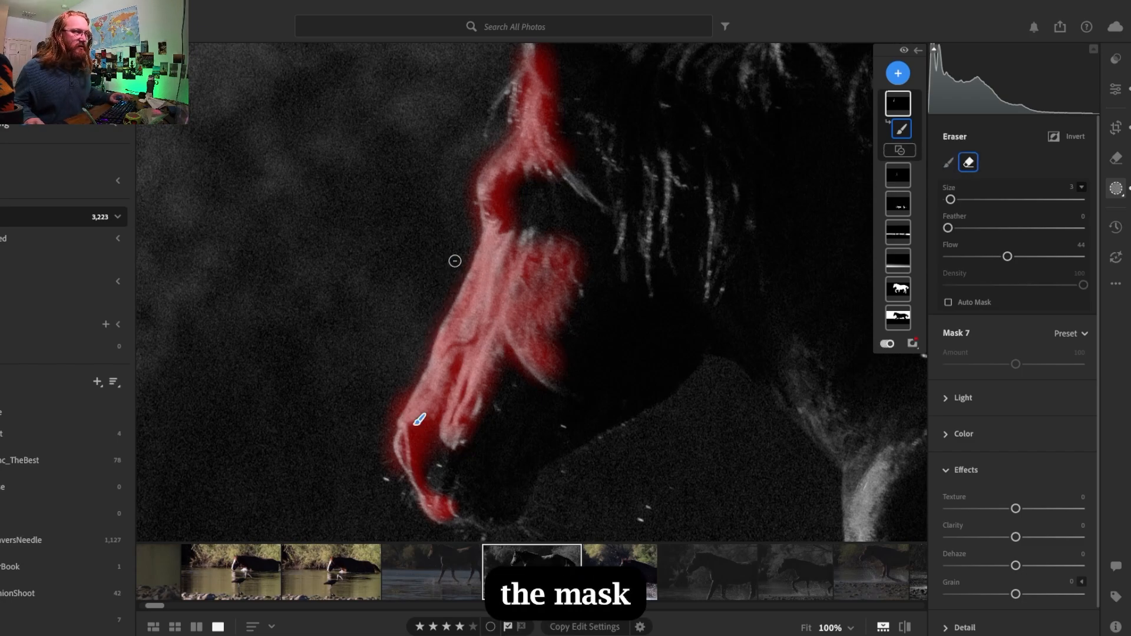
left_click_drag(467, 195, 469, 194)
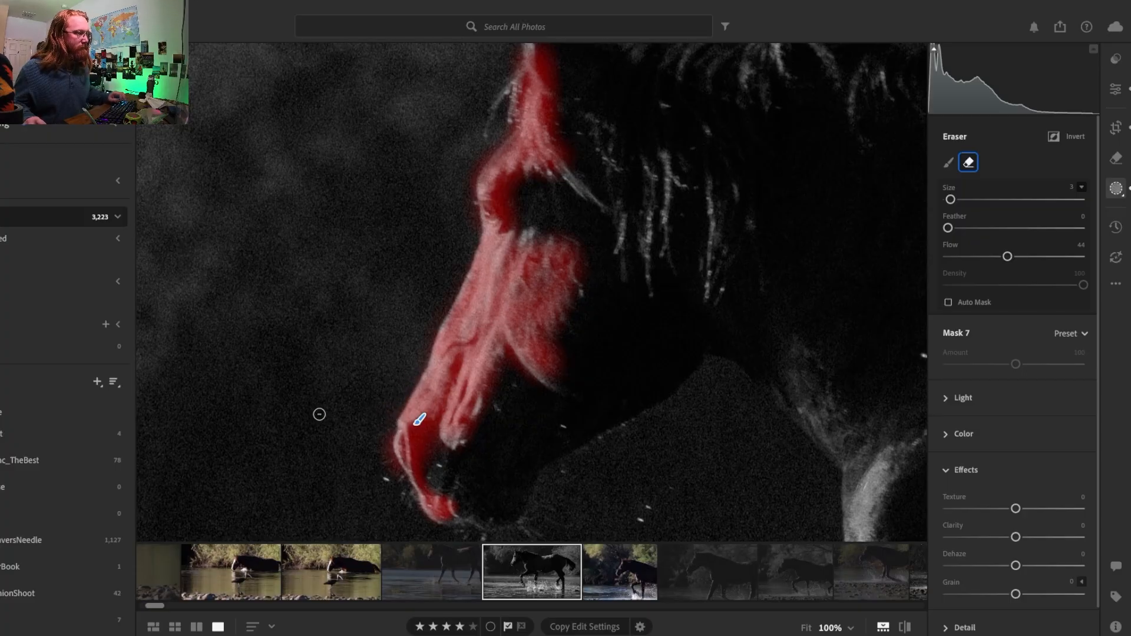
key("alt")
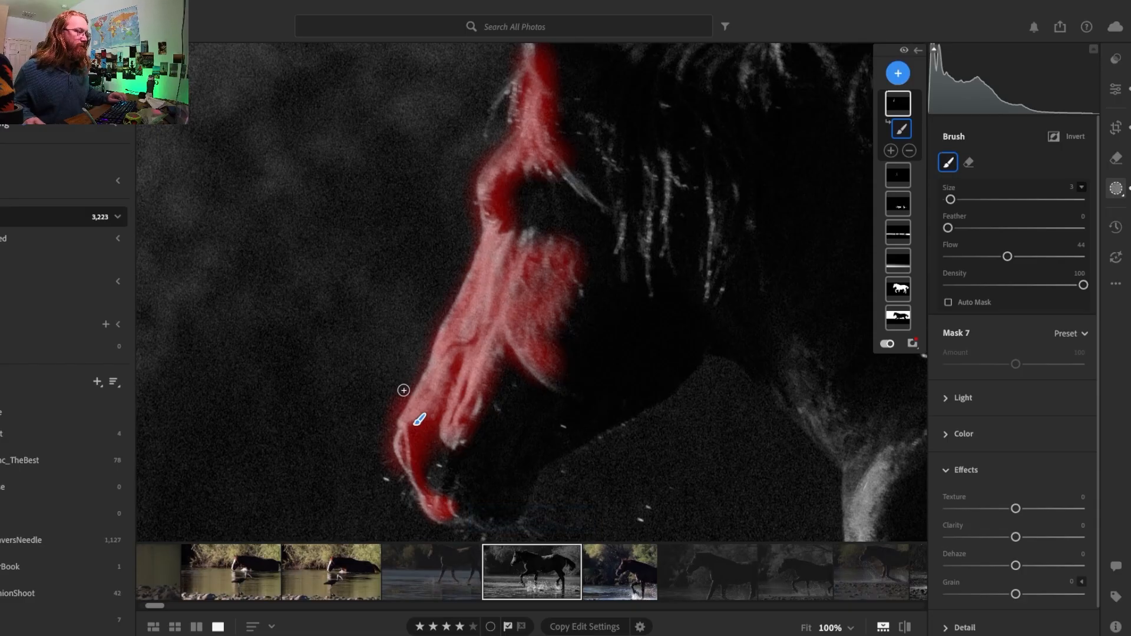
key("alt")
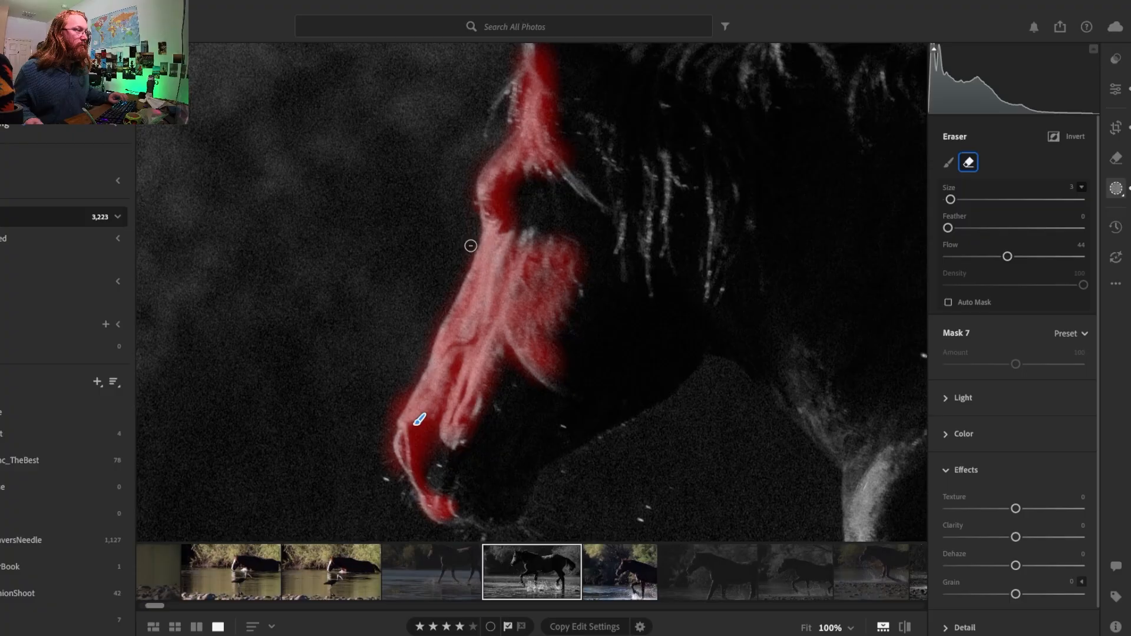
key("alt")
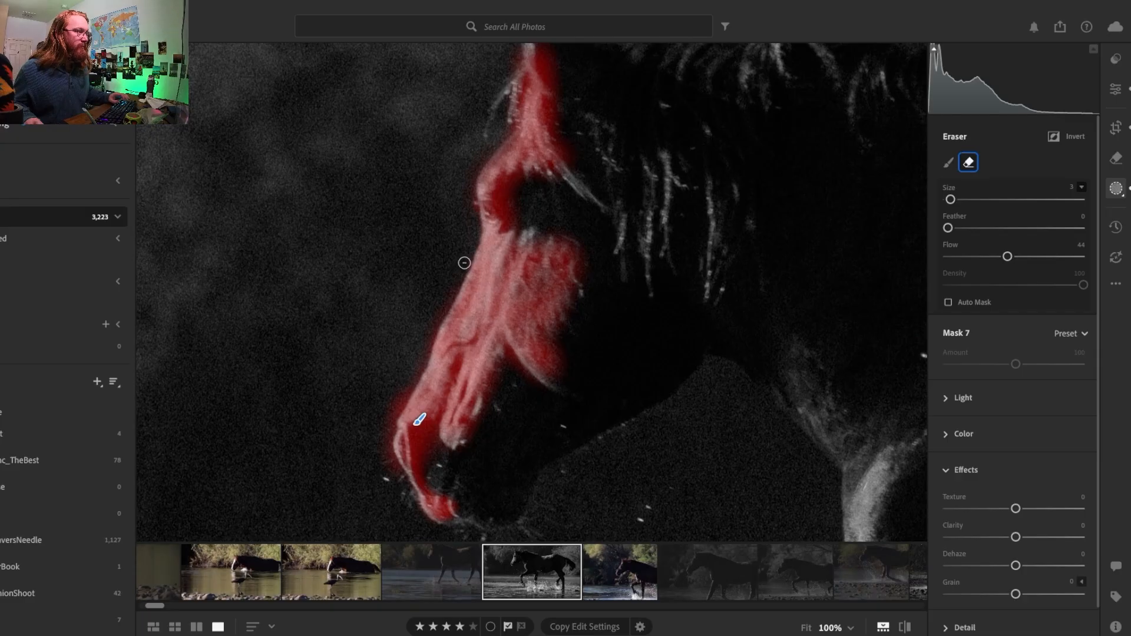
key("alt")
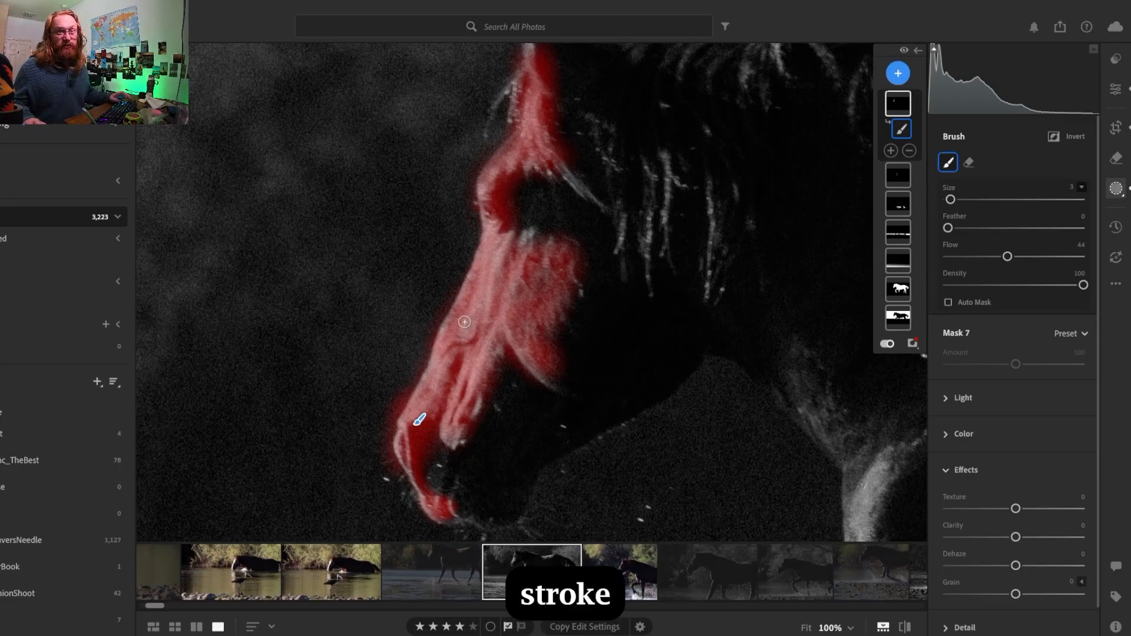
key("alt")
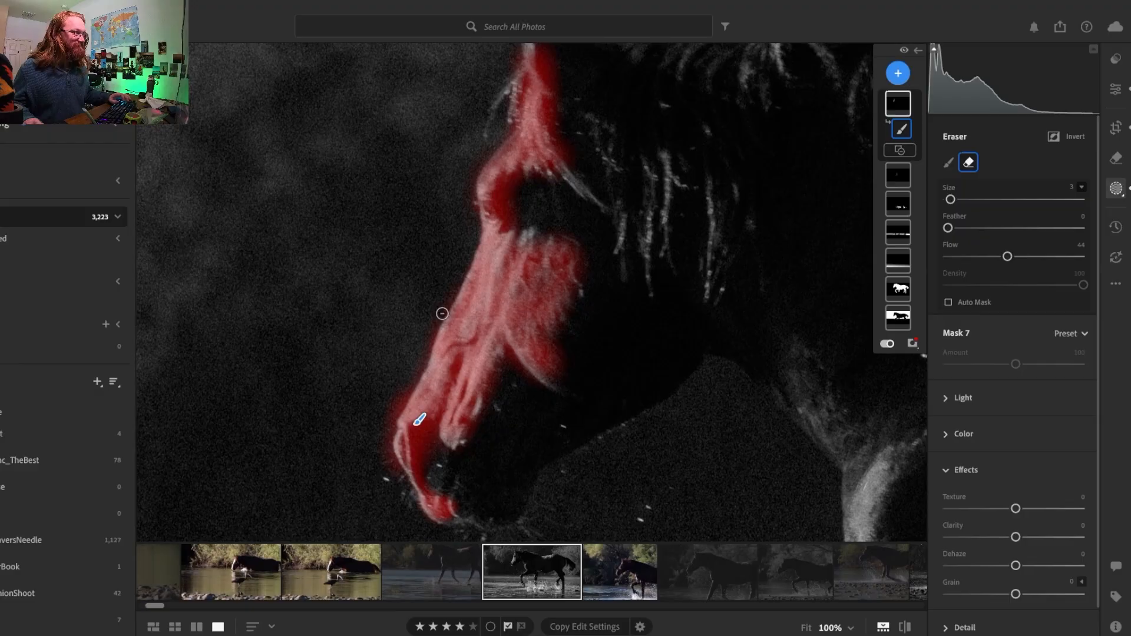
left_click_drag(432, 330, 444, 306)
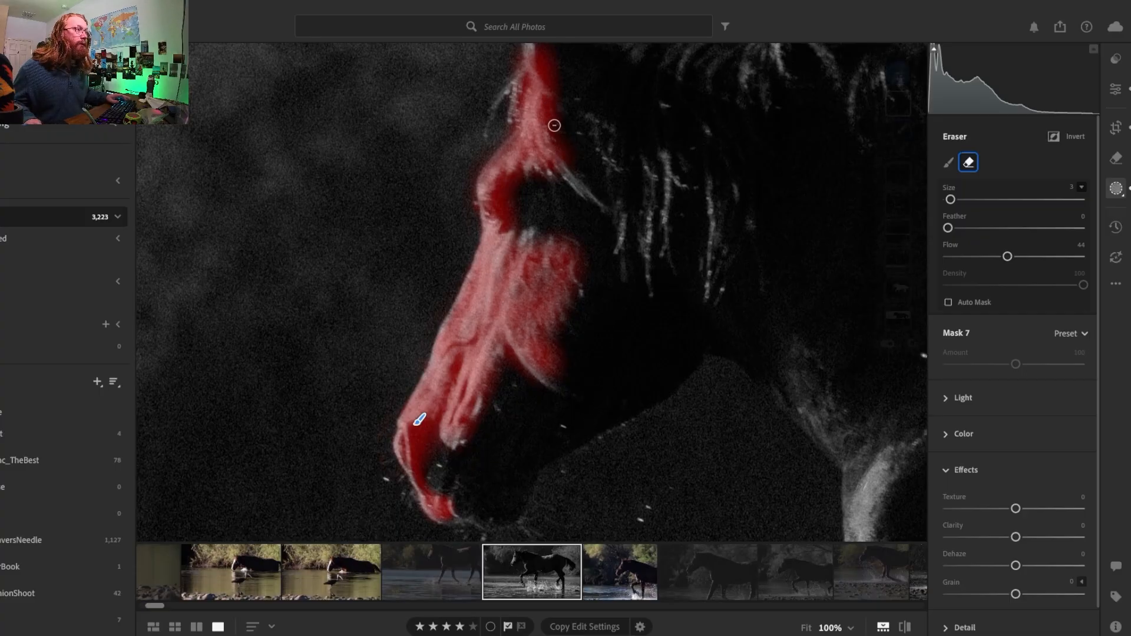
Trim Mask 7's spill behind the forehead highlight and touch up its coverage on the cheek
mouse_move(551, 120)
left_mouse_down()
mouse_move(548, 103)
mouse_move(562, 136)
left_mouse_up()
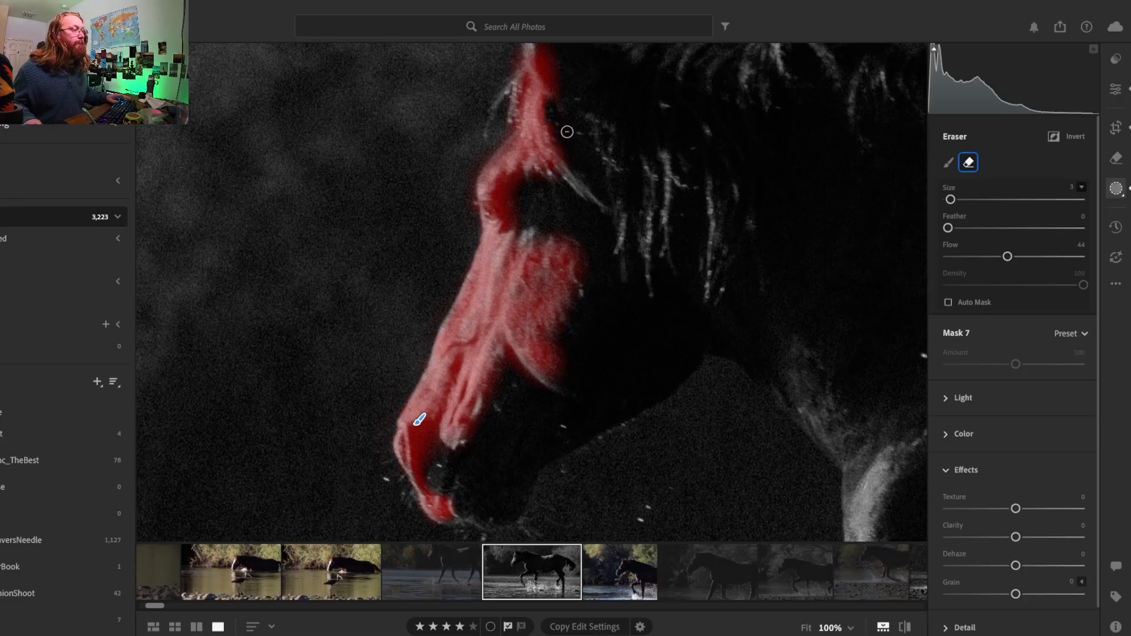
key("alt")
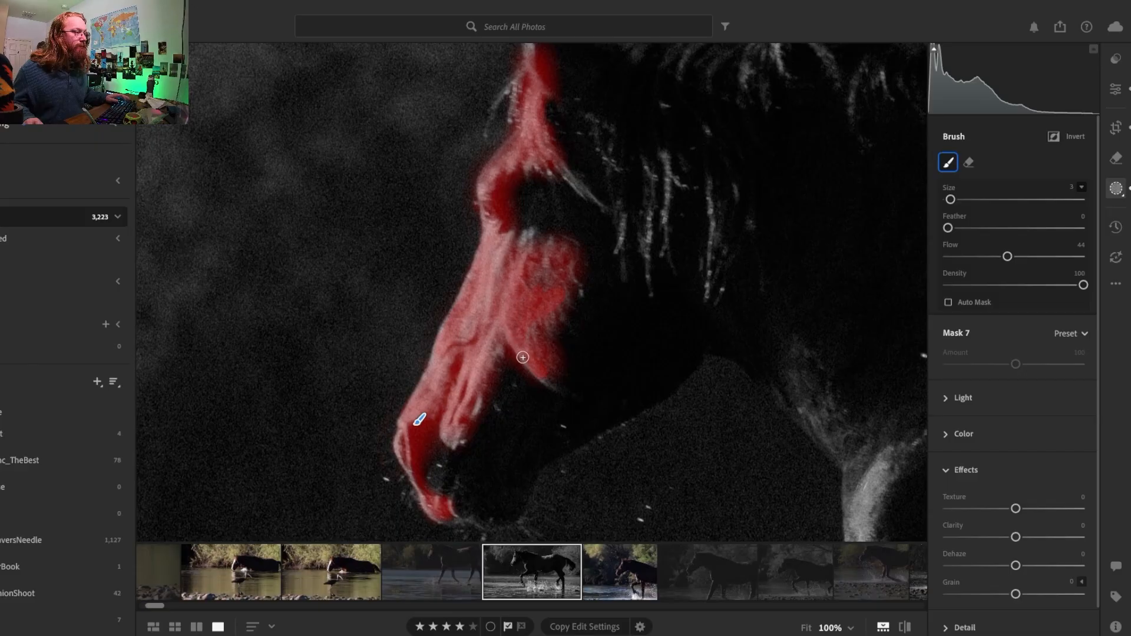
key("alt")
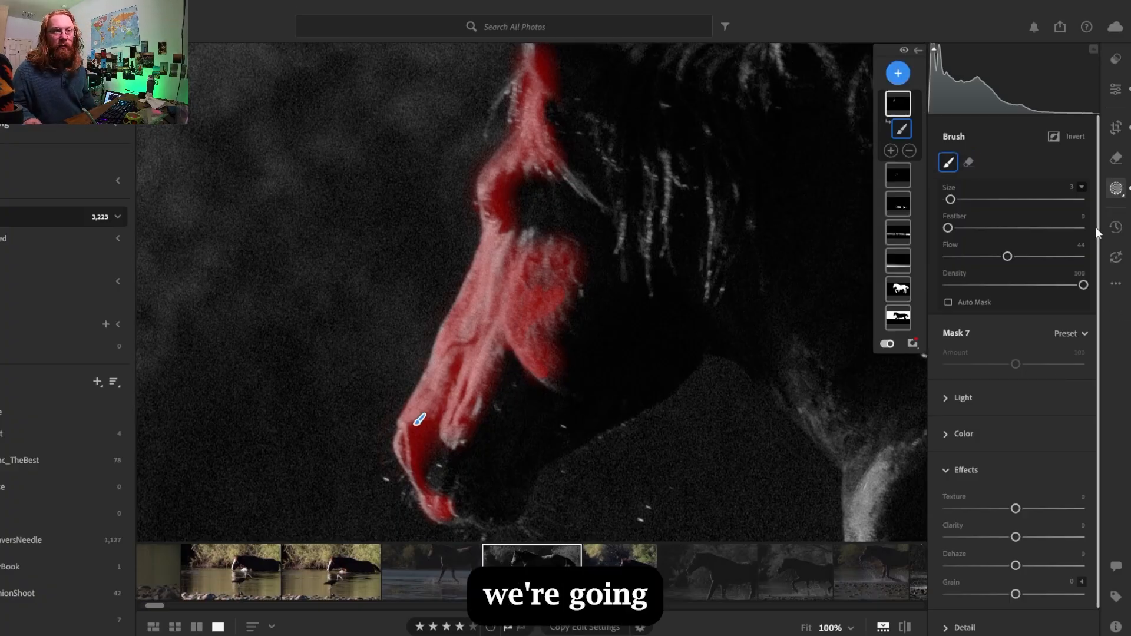
Hide the overlay, lift the midpoint of Mask 7's point curve to 51.0 input and 53.3 output, and check the whole photo
scroll(1097, 319, "down", 2)
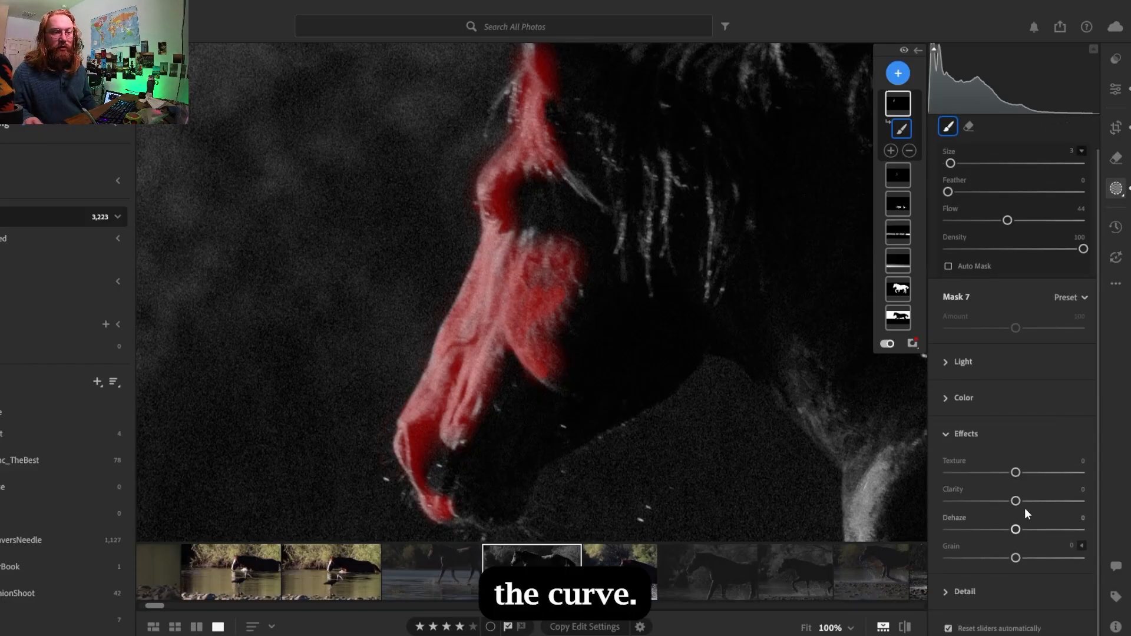
left_click(946, 435)
left_click(945, 397)
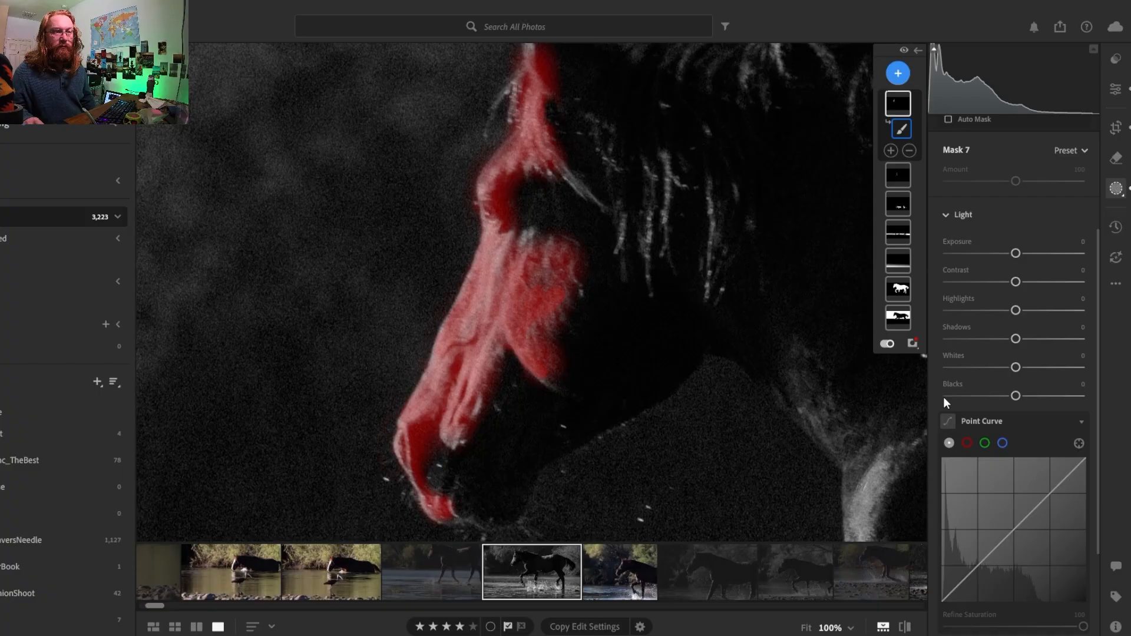
left_click(888, 343)
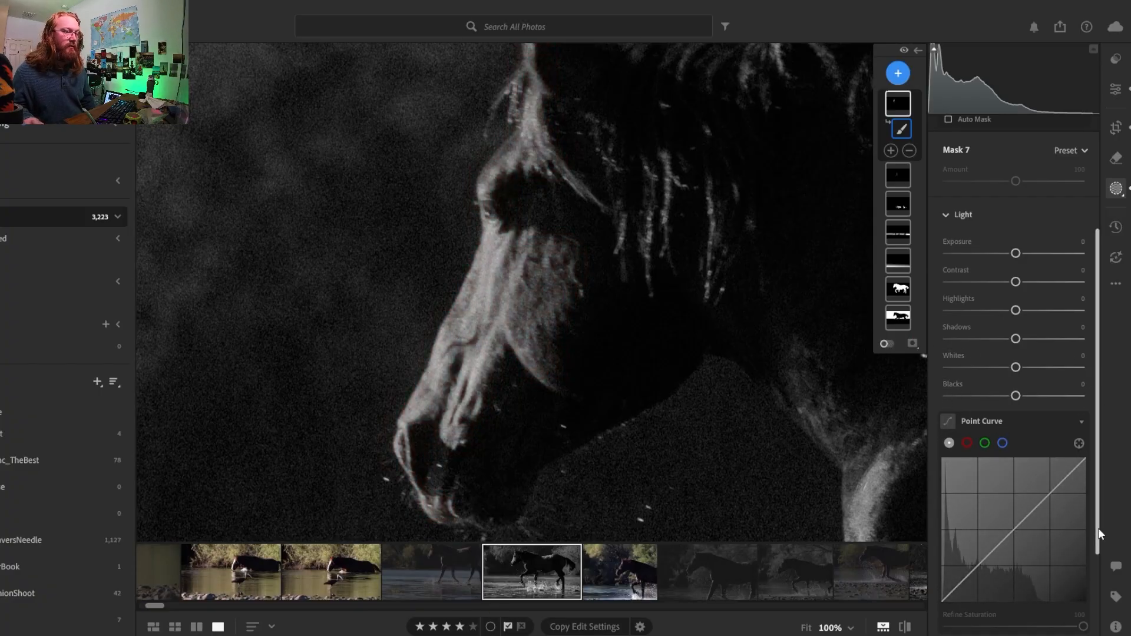
left_click(1018, 528)
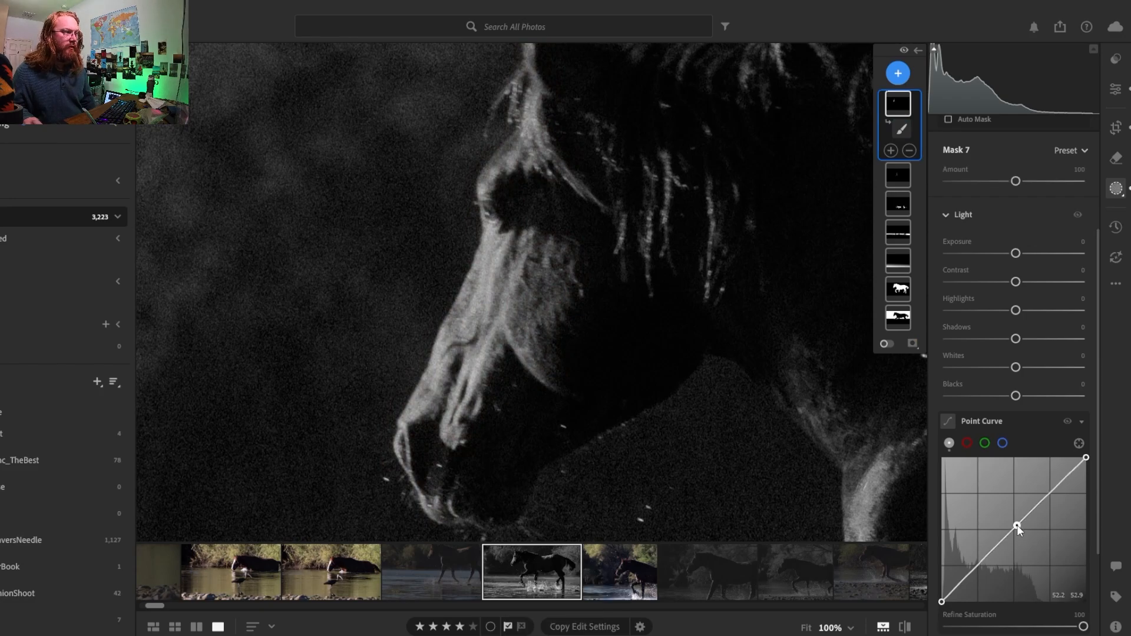
left_click_drag(1017, 525, 1015, 525)
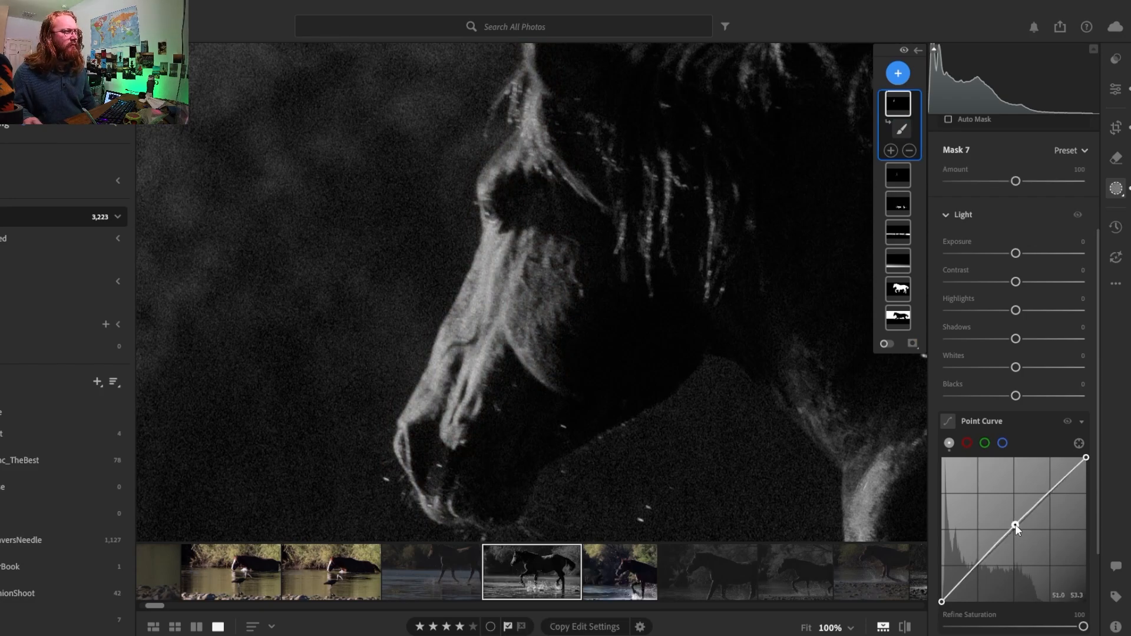
key("b")
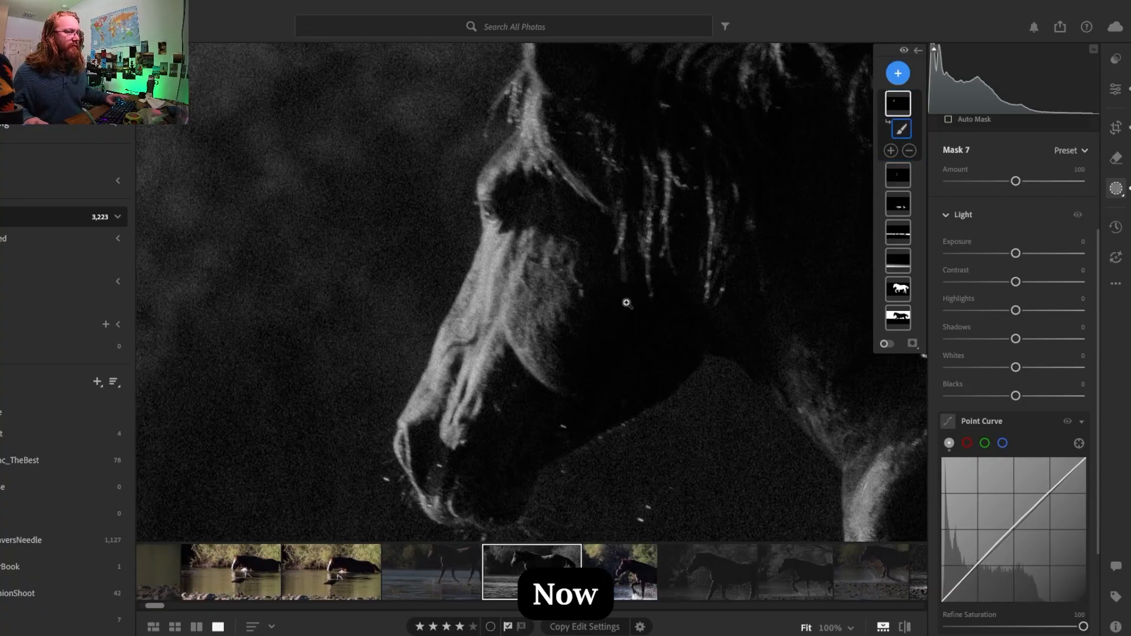
key("z")
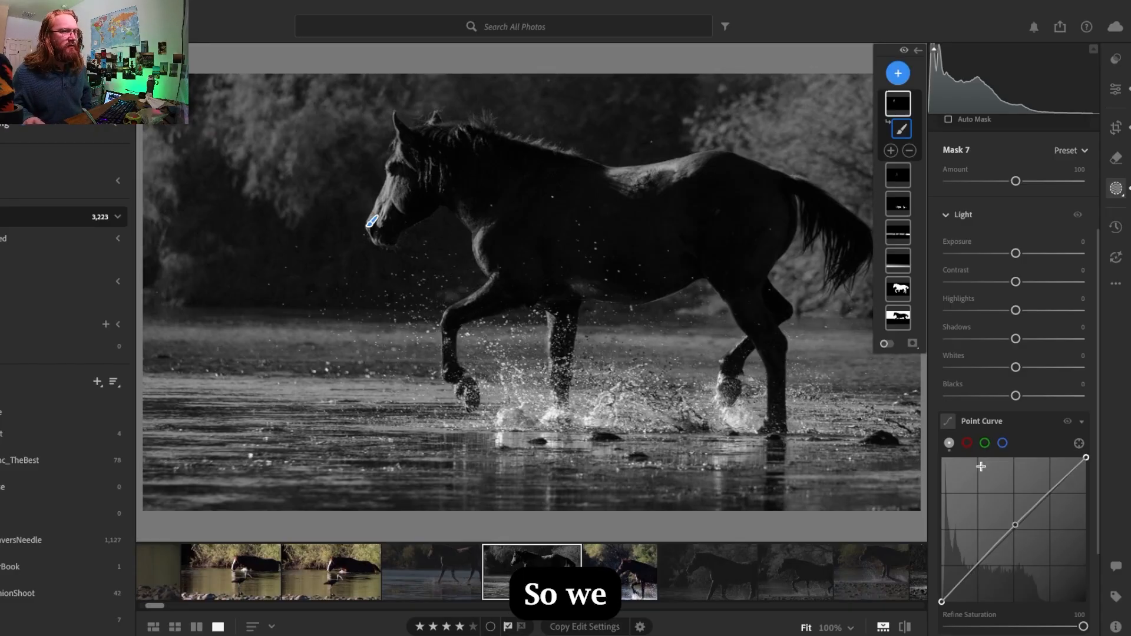
Fine-tune the midpoint of Mask 7's point curve slightly toward the shadows, keeping it just above the diagonal to brighten the face
left_click(1014, 525)
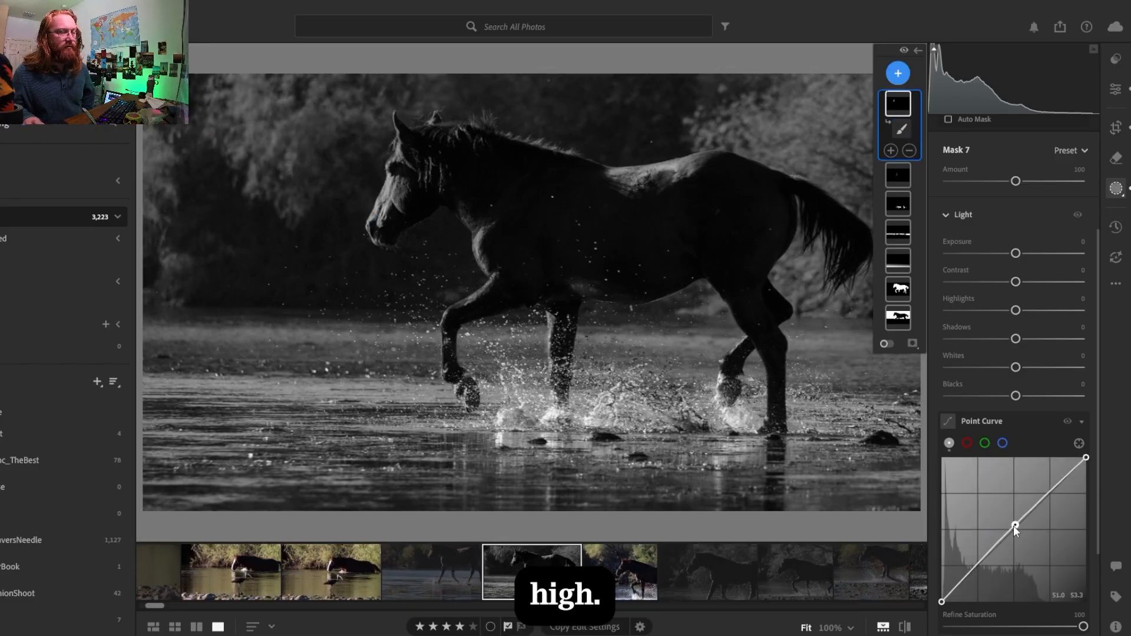
left_click_drag(1014, 526, 1012, 528)
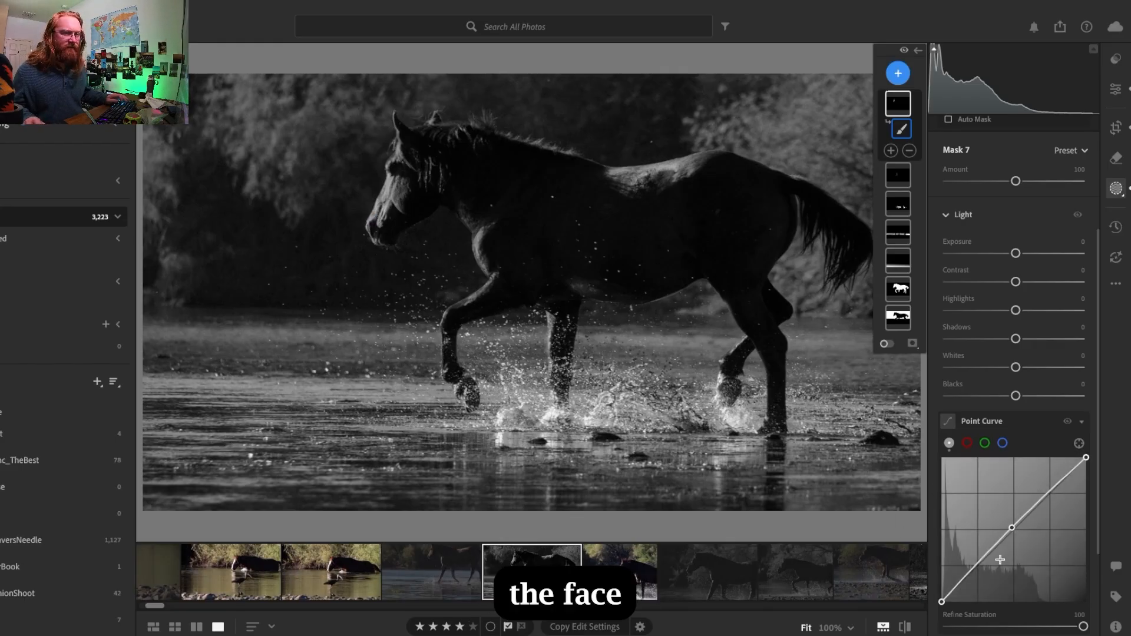
left_click(1013, 531)
left_click_drag(1013, 531, 1009, 529)
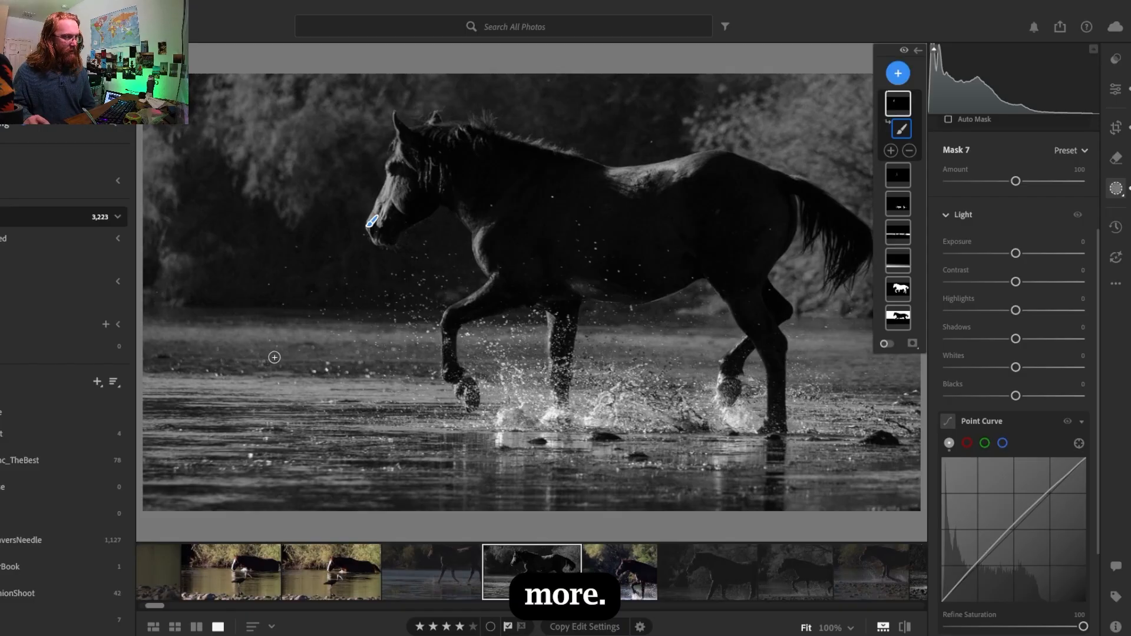
Add a luminance range mask with its overlay shown, and narrow the selected range to the highlights at 90/99 to 100/100
left_click(903, 74)
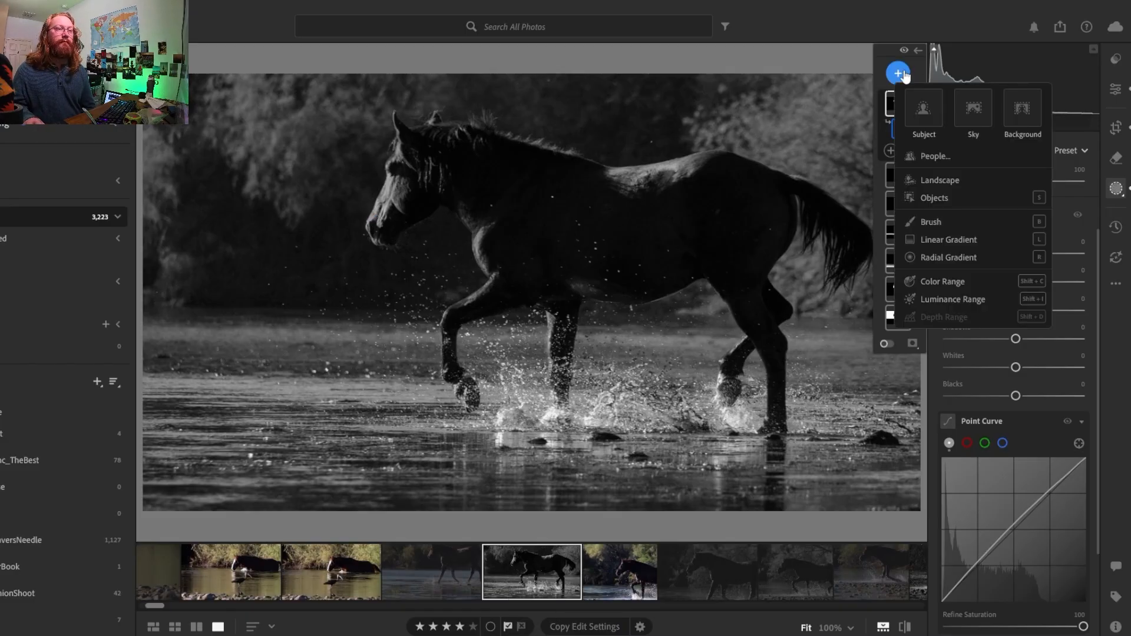
left_click(943, 298)
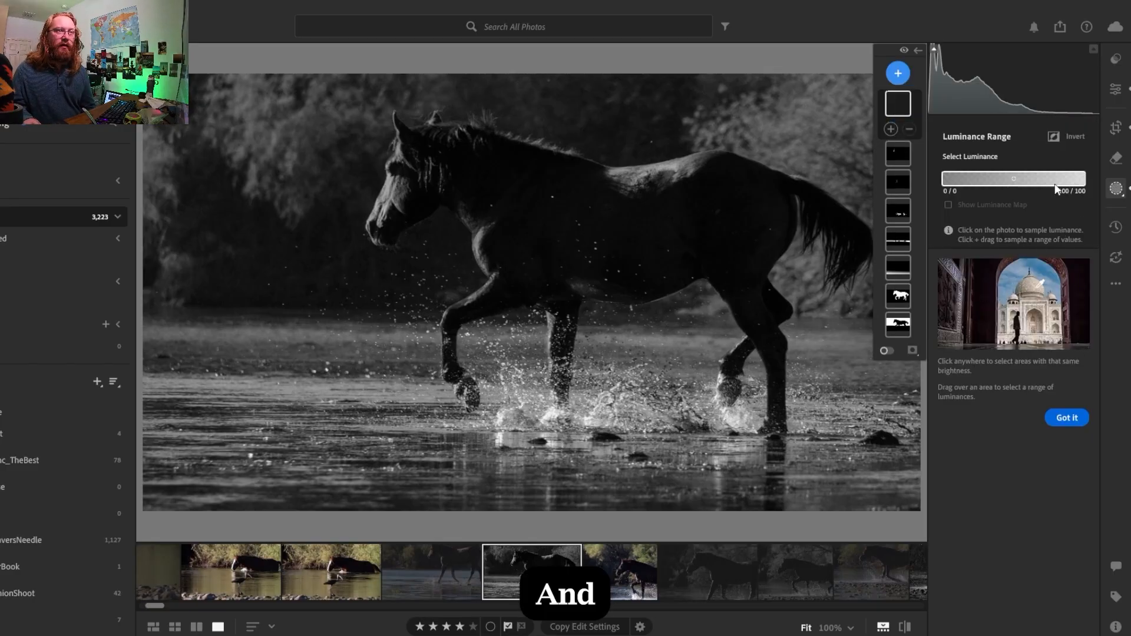
left_click(957, 182)
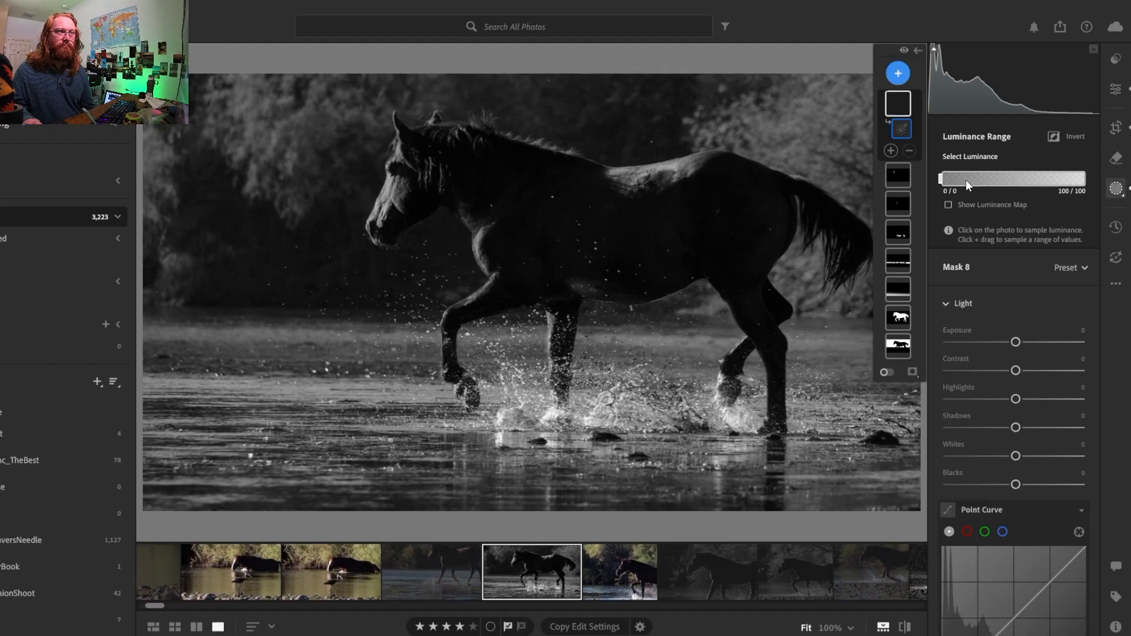
left_click(967, 179)
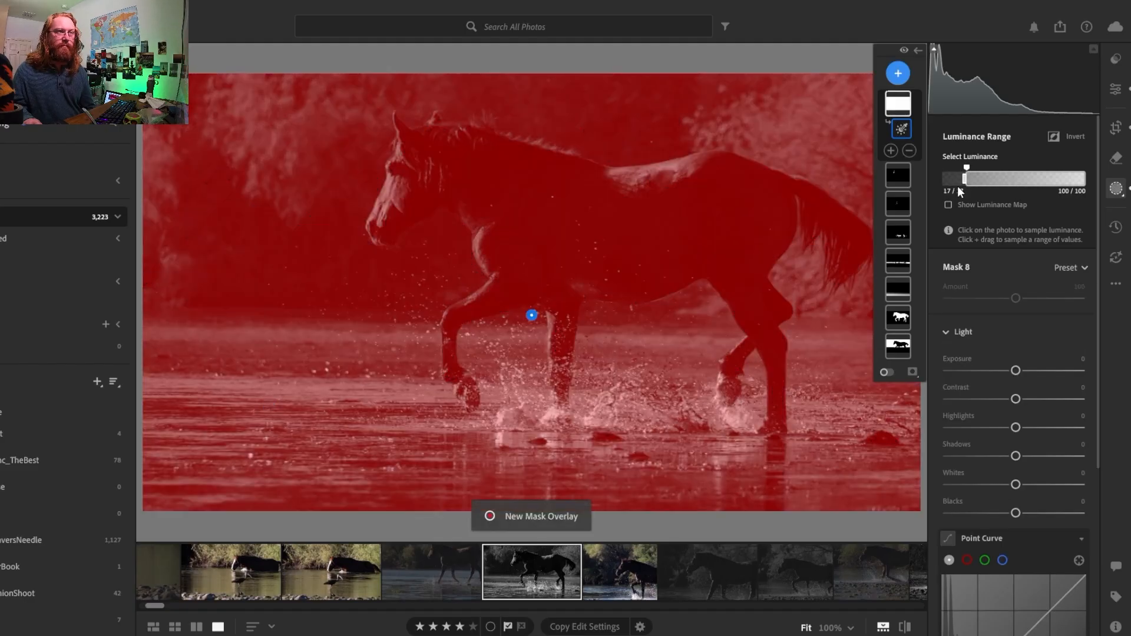
left_click(885, 371)
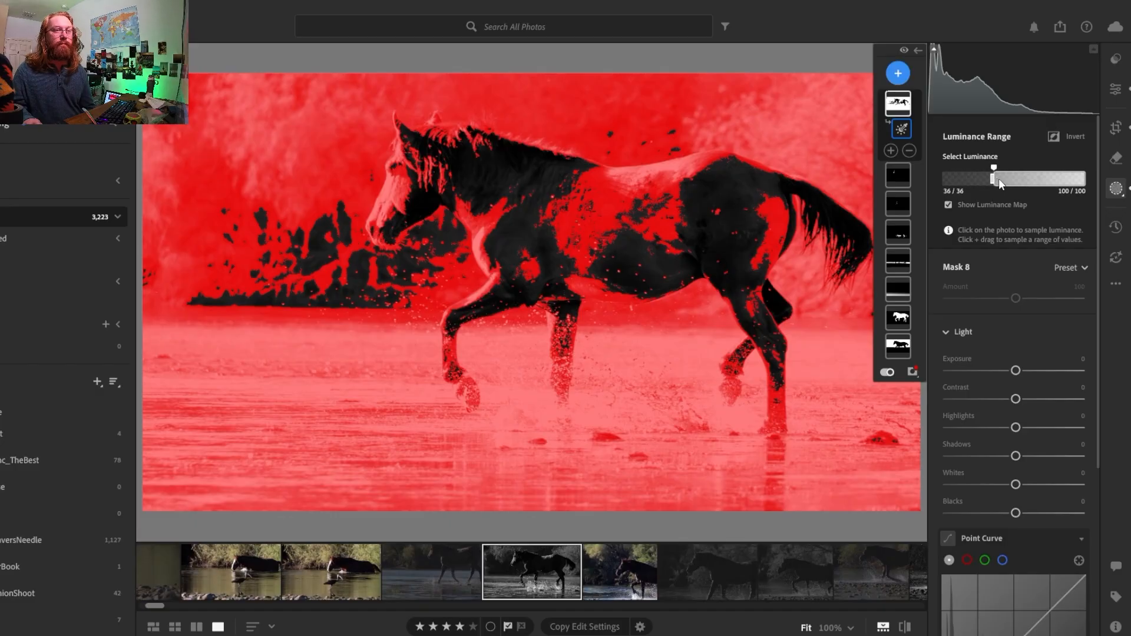
left_click_drag(999, 179, 1011, 184)
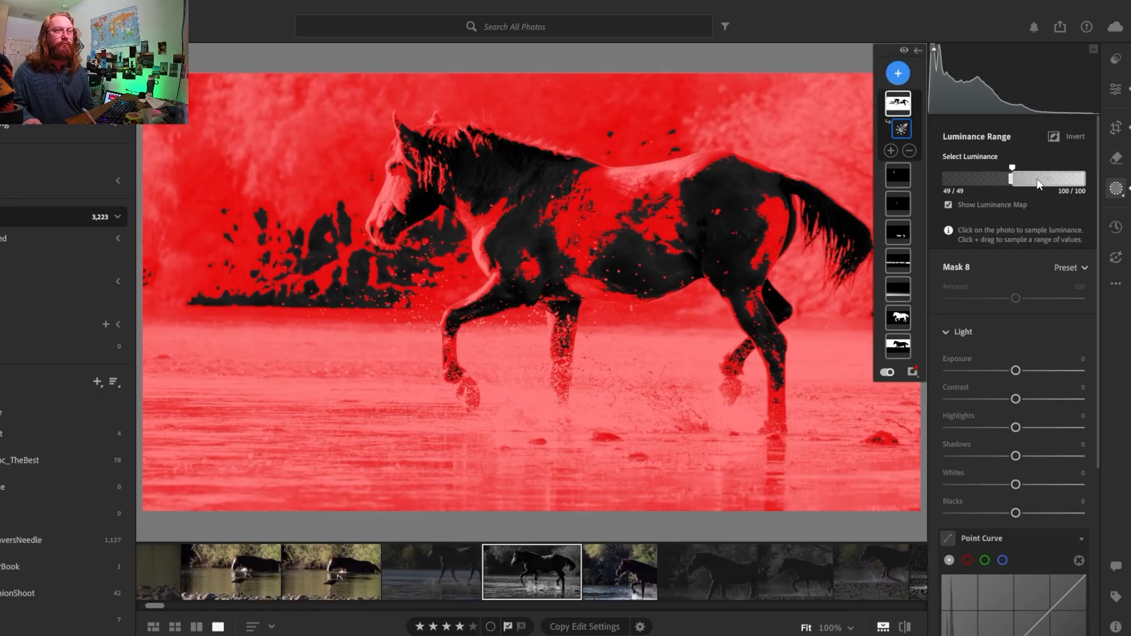
left_click(1040, 179)
left_click_drag(1046, 183, 1046, 181)
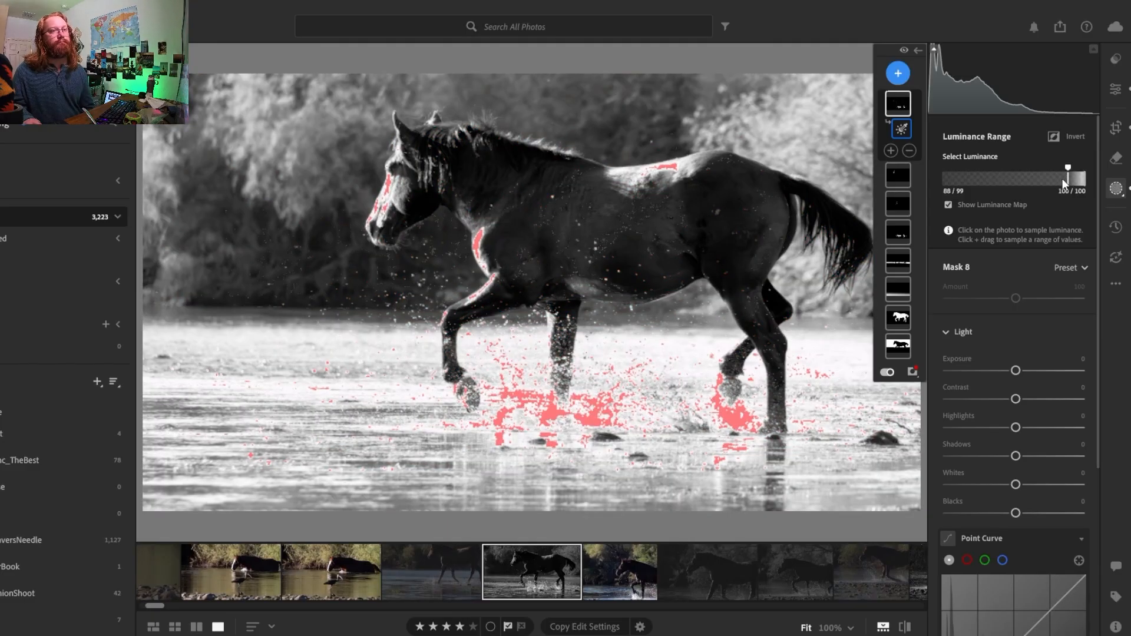
left_click_drag(1084, 178, 1070, 182)
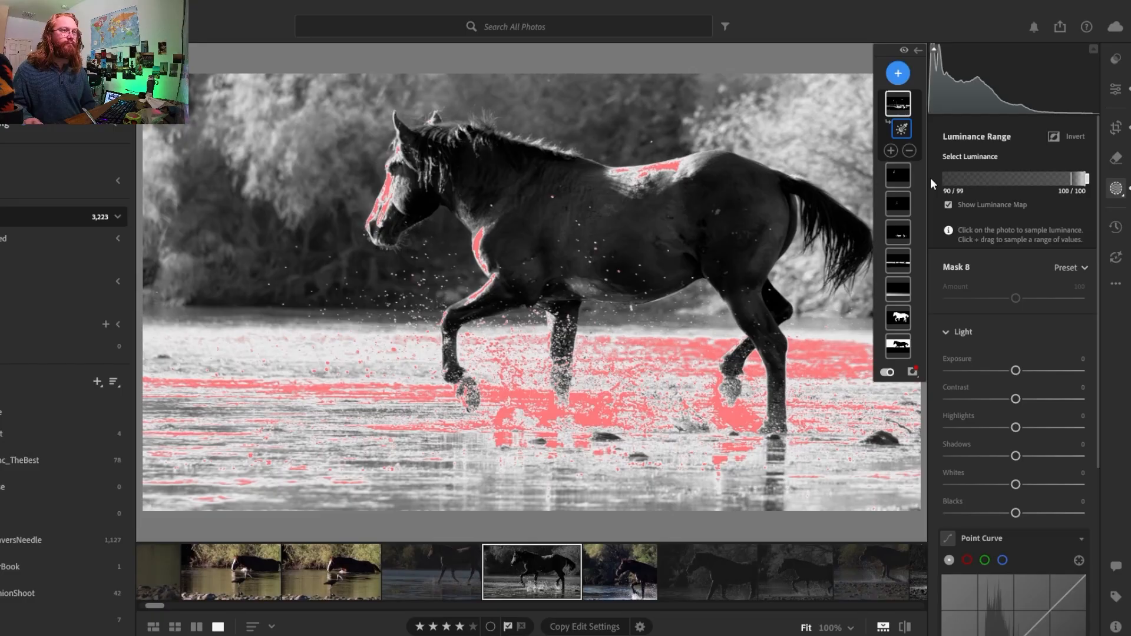
Subtract from Mask 8 with a brush enlarged to size 12, and close and reopen the masking tools
left_click(910, 152)
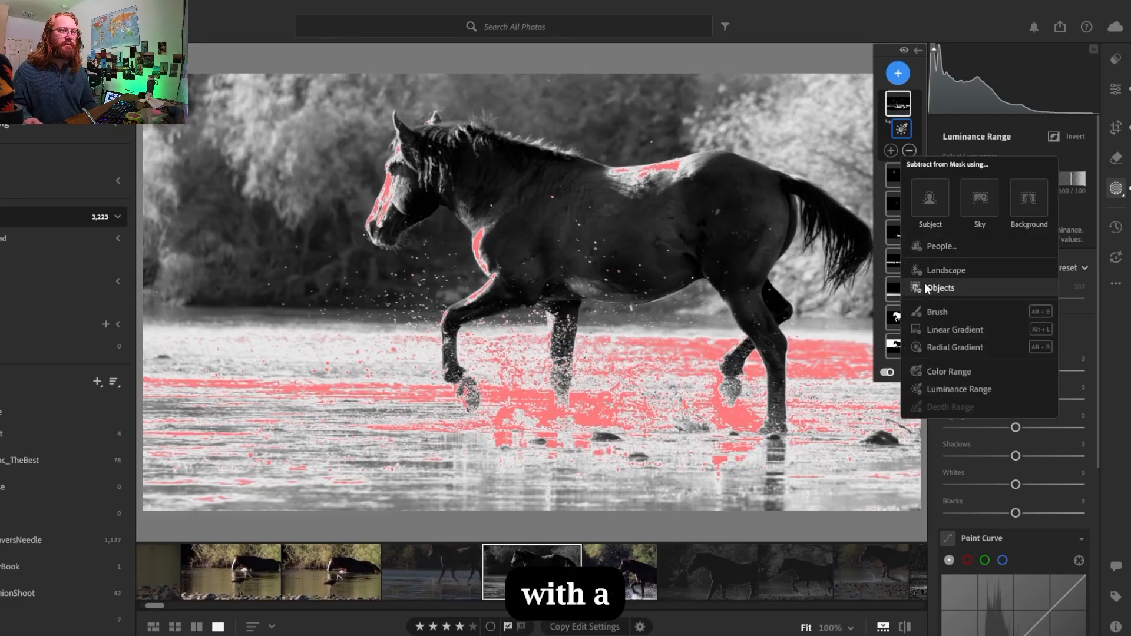
left_click(924, 310)
left_click(735, 421)
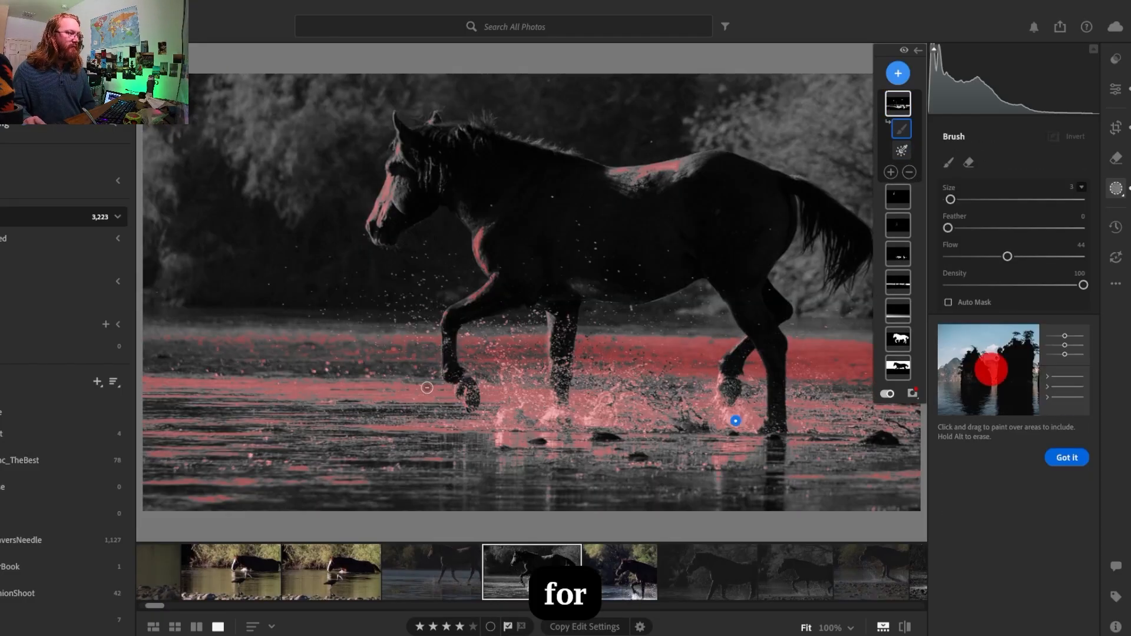
scroll(473, 382, "up", 6)
scroll(472, 377, "up", 3)
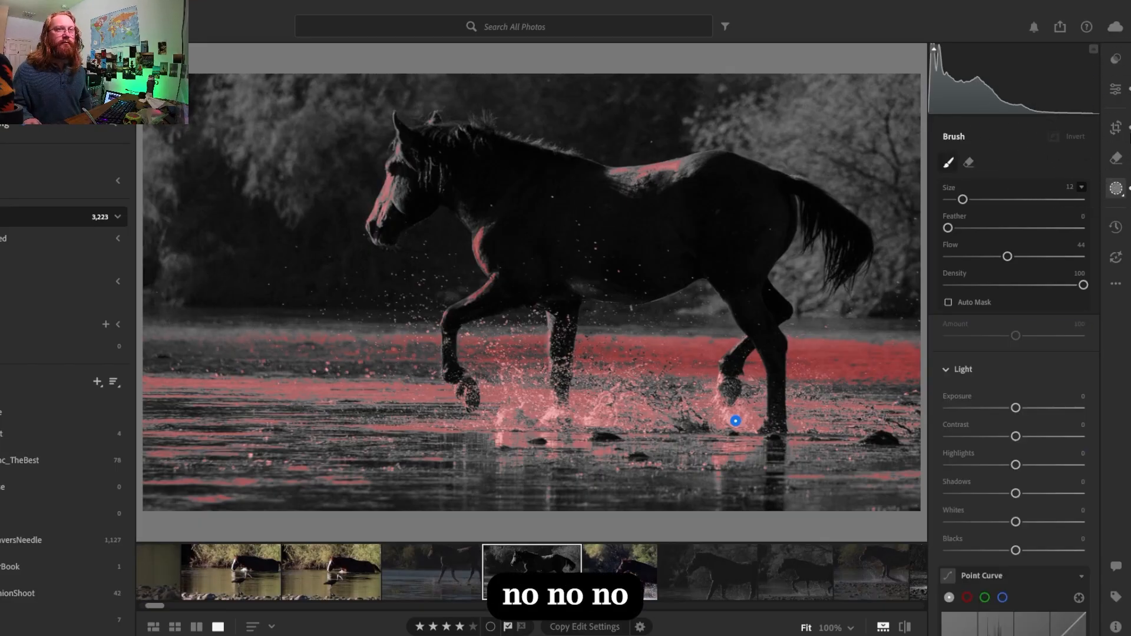
left_click(1119, 192)
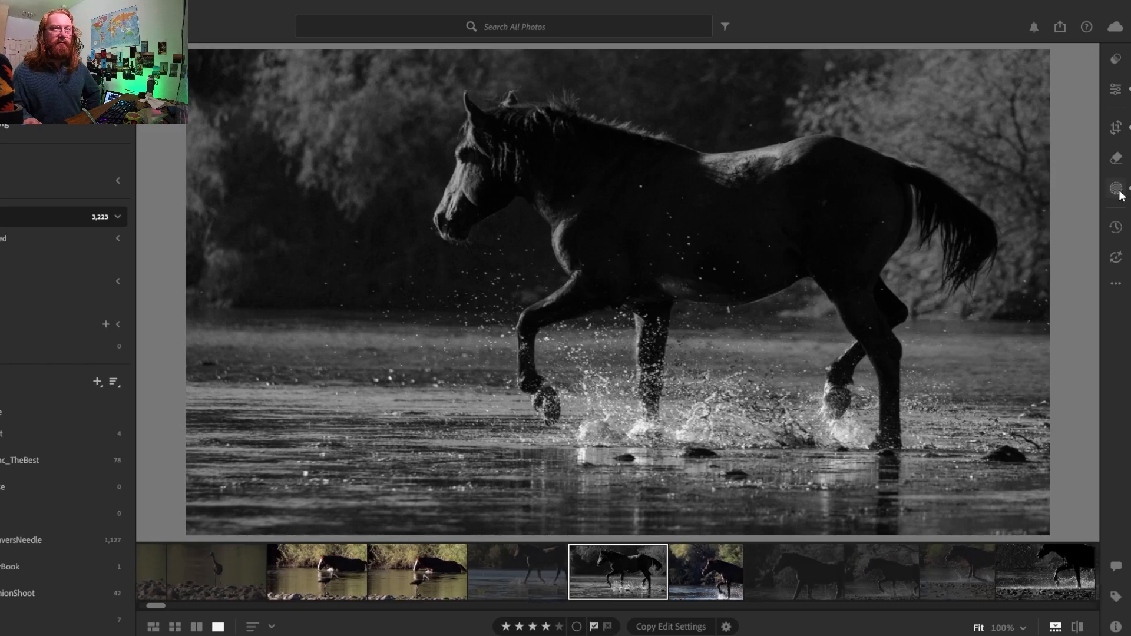
left_click(1120, 195)
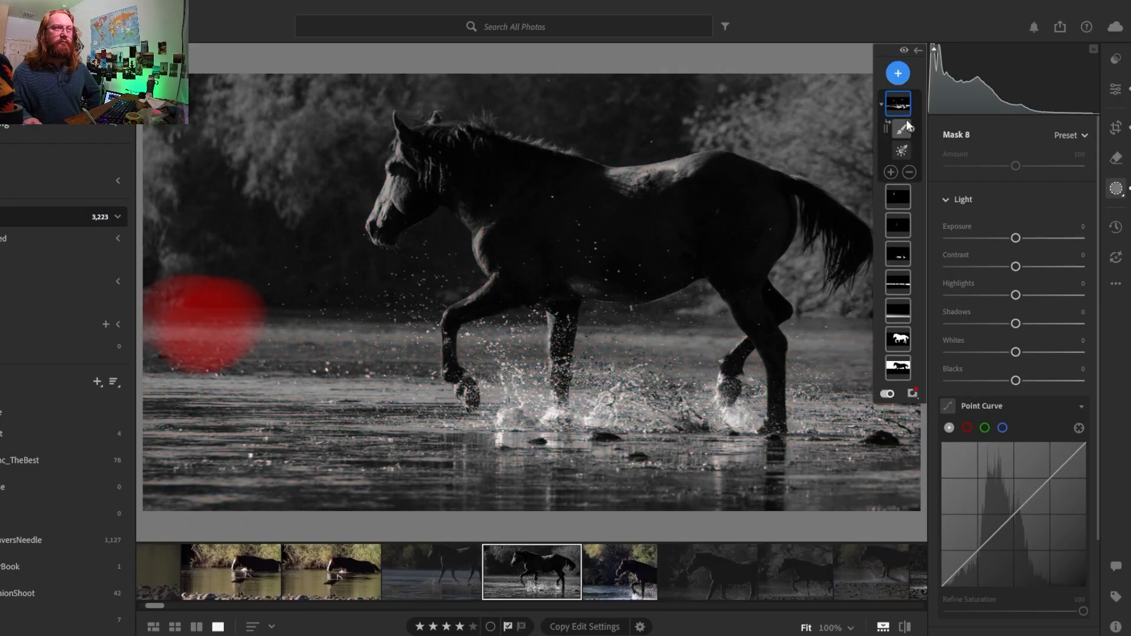
Refine Mask 8's luminance range to 93/93 through 95/95 to leave the bright water splash out of the selection
left_click(902, 152)
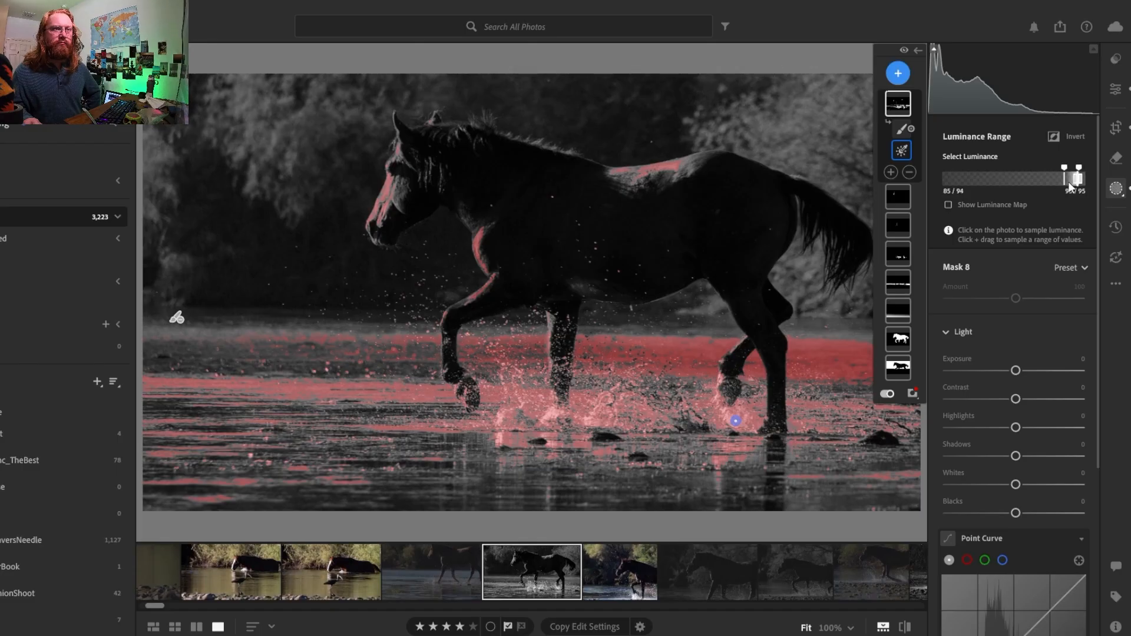
left_click_drag(1076, 184, 1070, 181)
left_click(1085, 178)
left_click(1083, 183)
left_click_drag(1084, 183, 1081, 181)
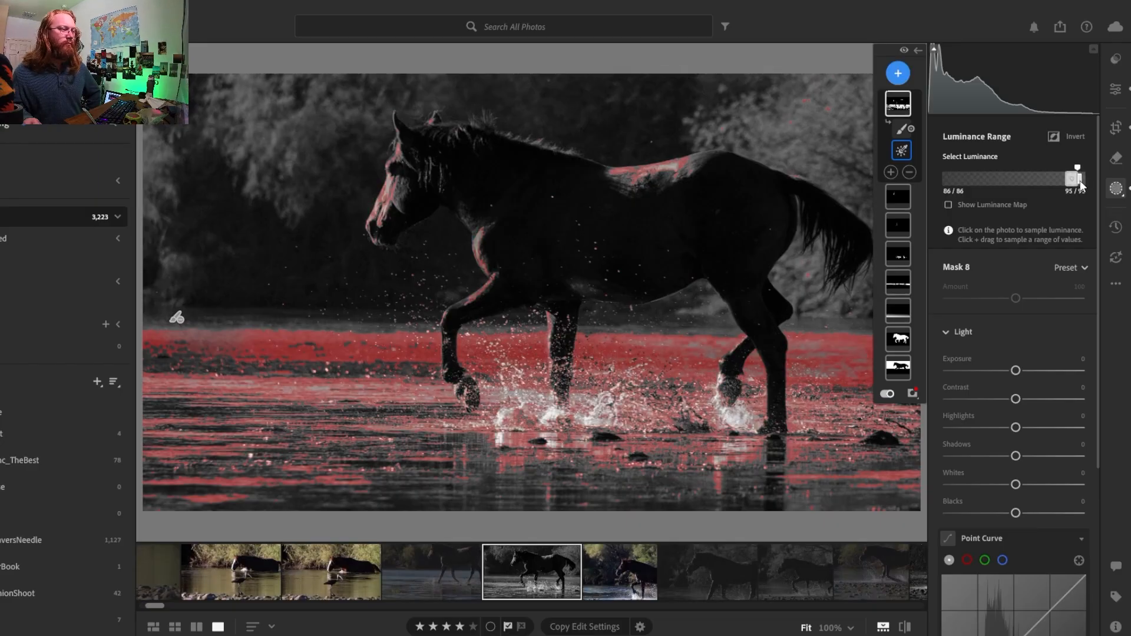
left_click_drag(1082, 184, 1080, 186)
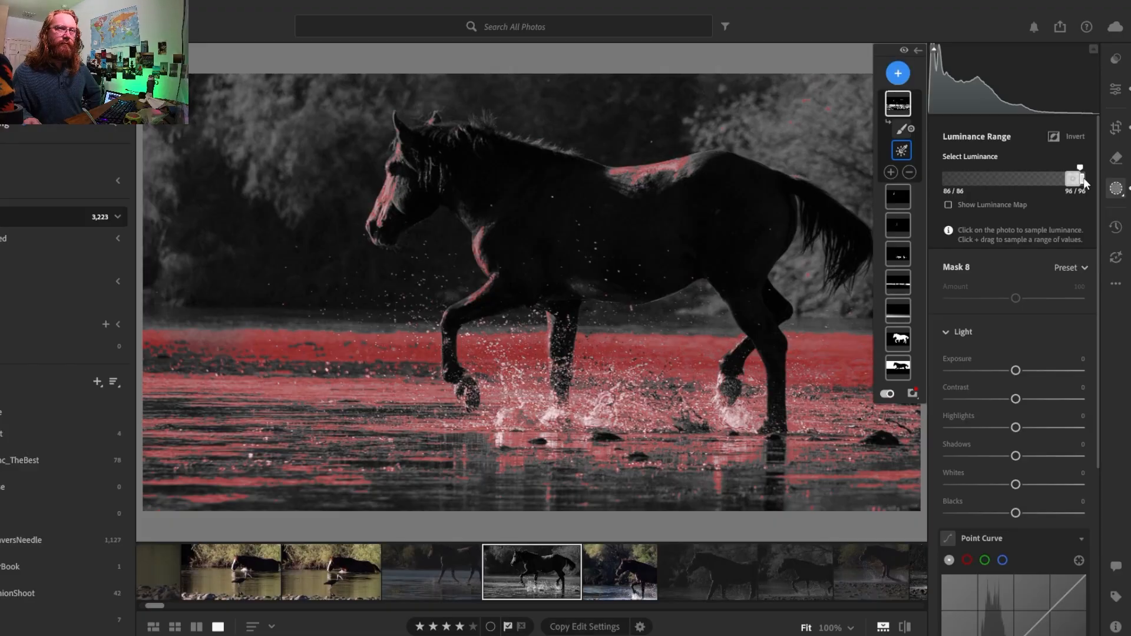
left_click_drag(1086, 183, 1077, 186)
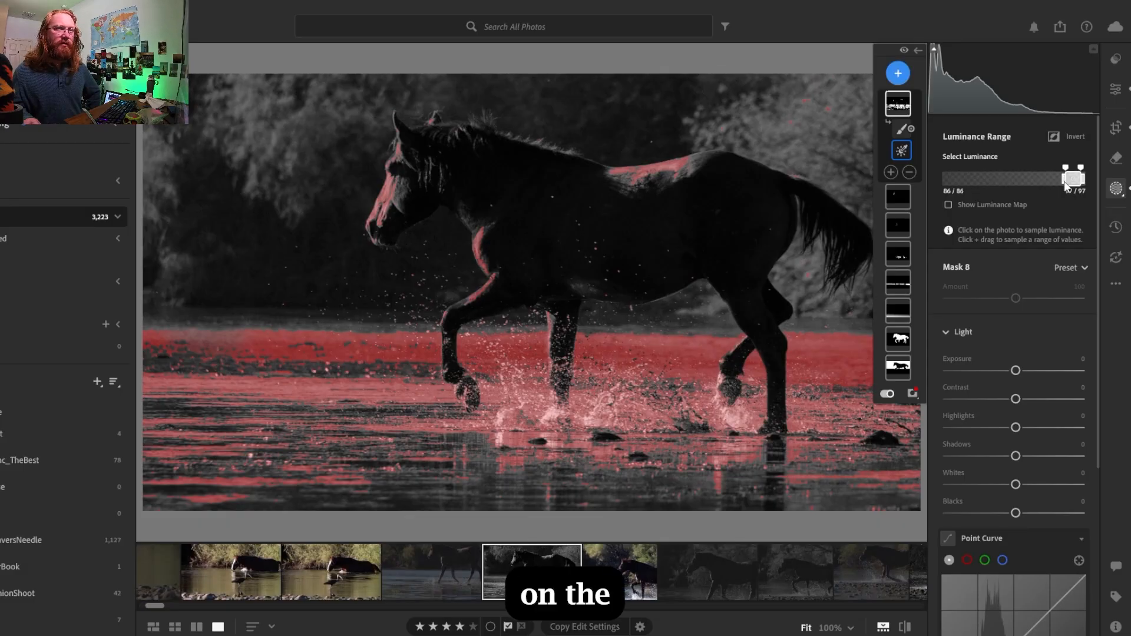
left_click_drag(1065, 186, 1074, 183)
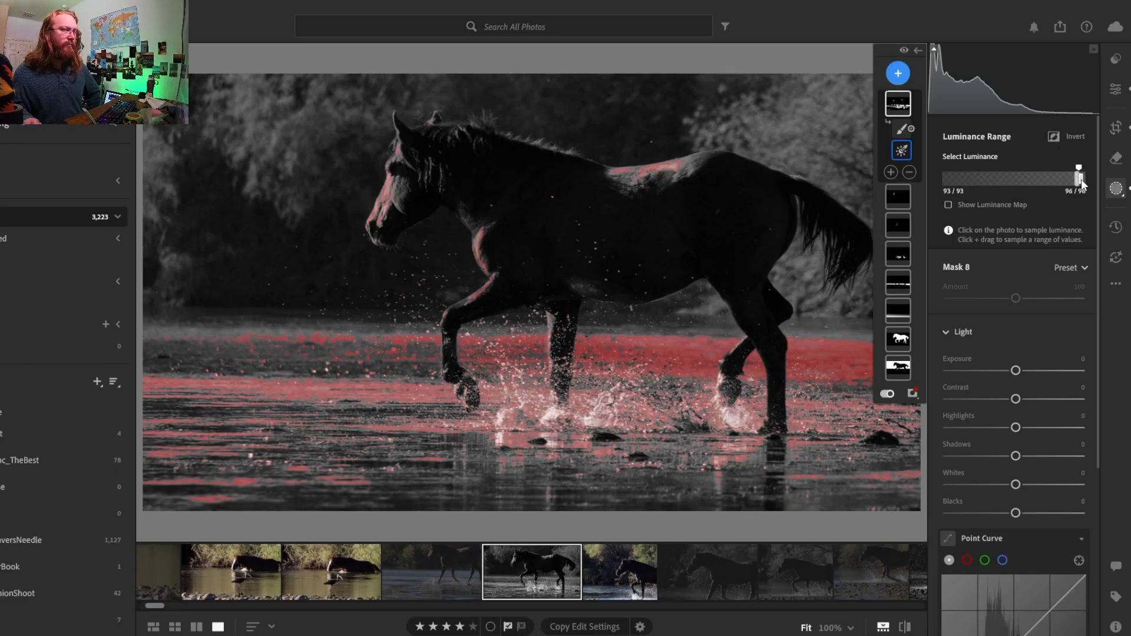
left_click_drag(1080, 180, 1080, 179)
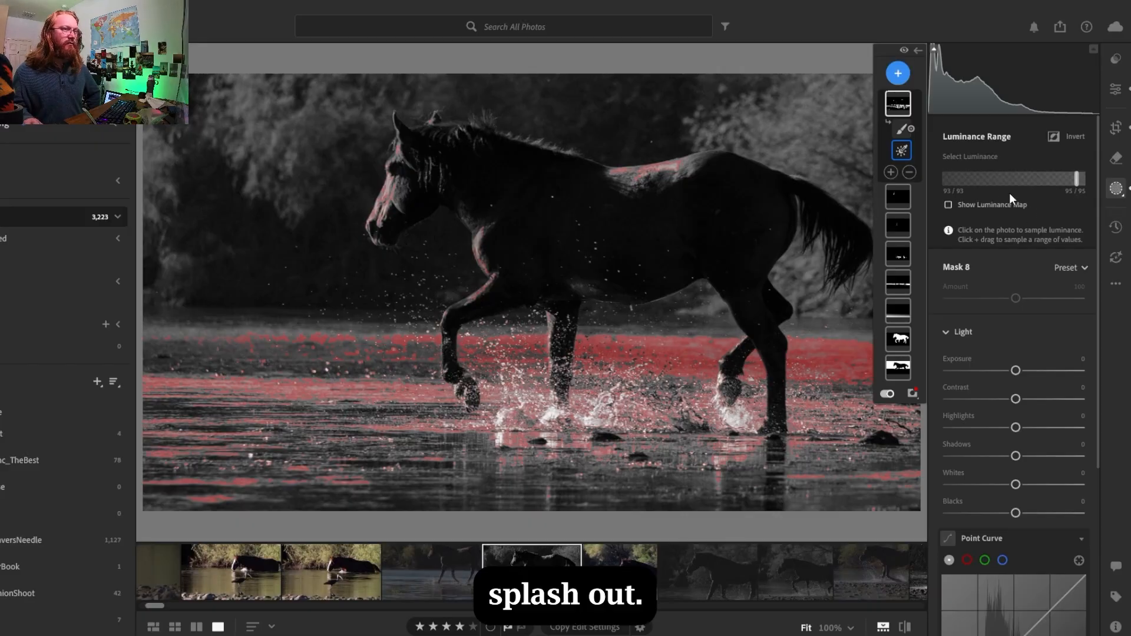
Brush the water band behind the horse's hind legs out of Mask 8, and check the coverage around the splash up close
left_click(900, 130)
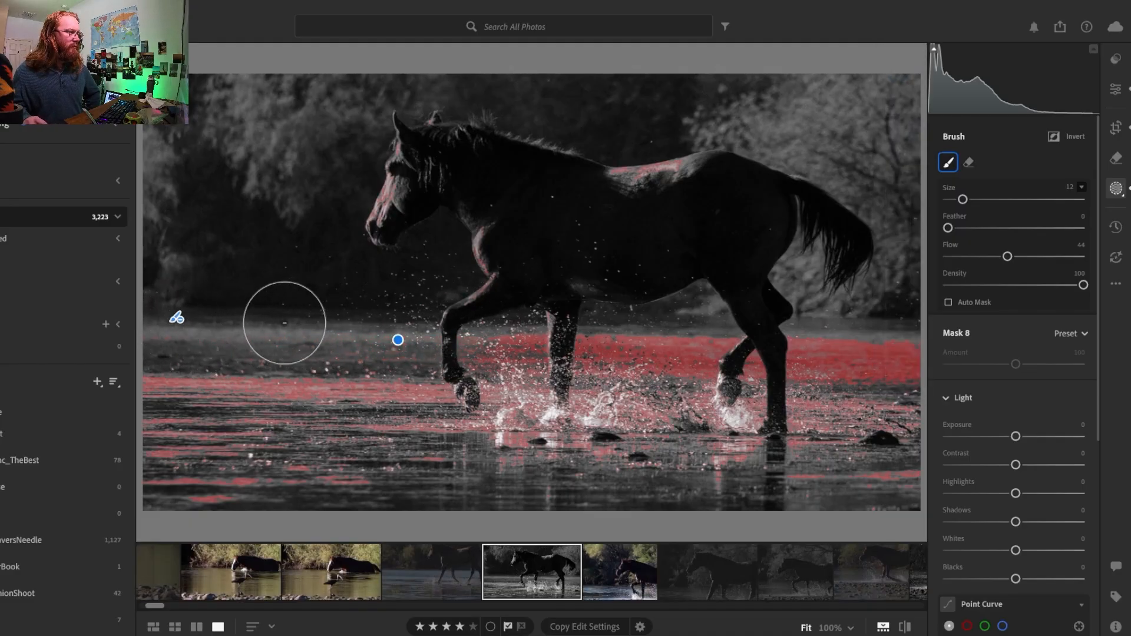
mouse_move(697, 333)
left_mouse_down()
mouse_move(675, 319)
mouse_move(933, 322)
left_mouse_up()
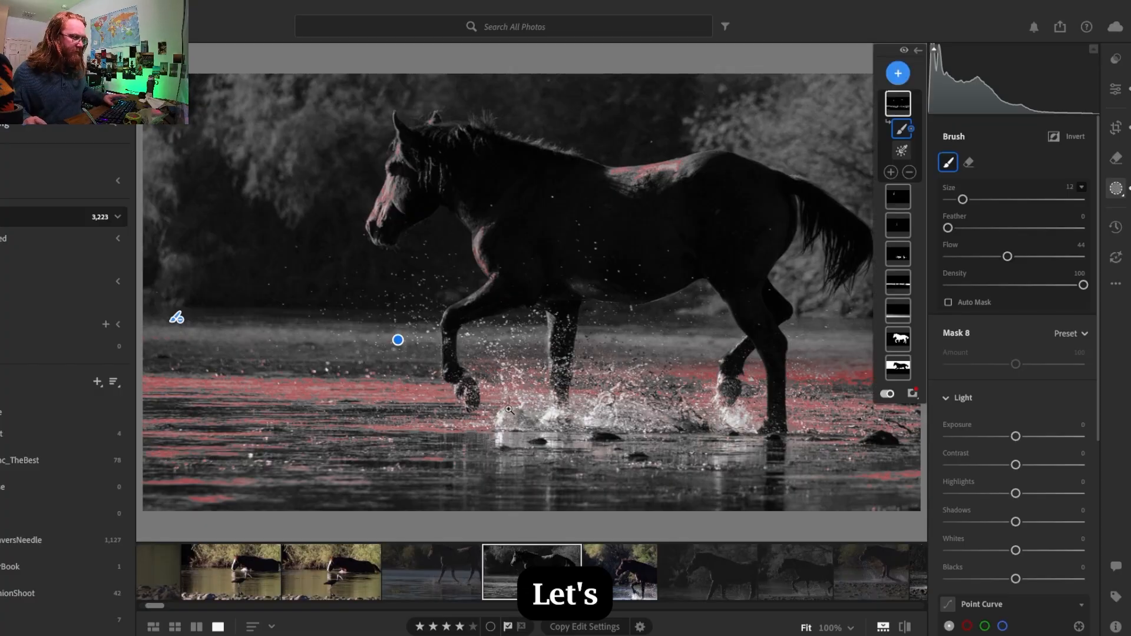
key("z")
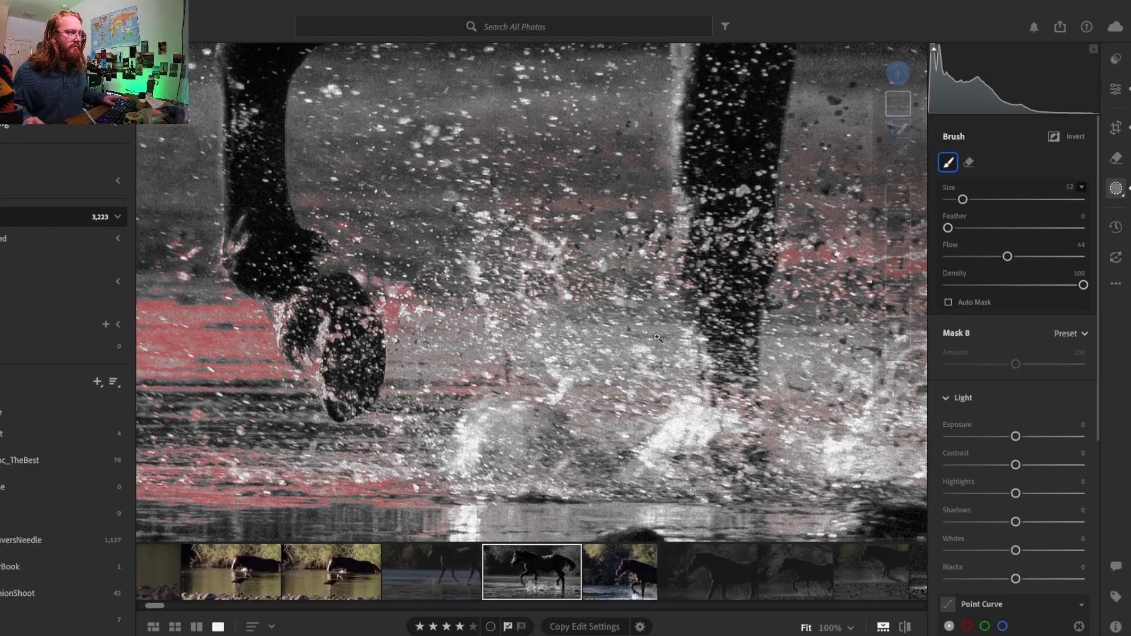
left_click(608, 340)
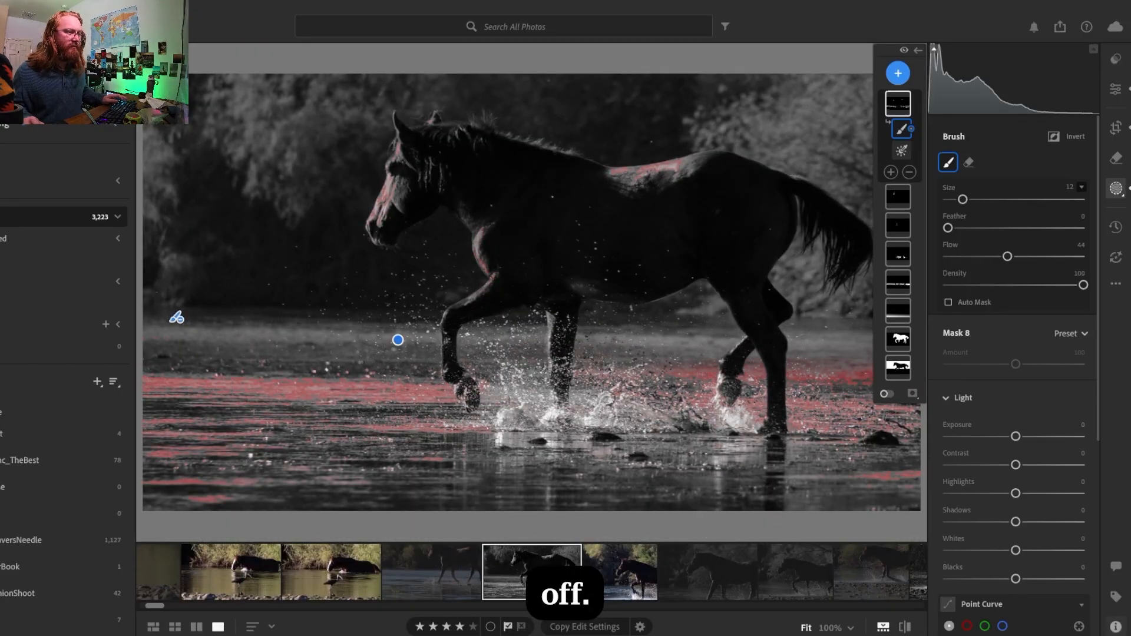
Hide the mask overlay, try lowering Mask 8's exposure, and return it to 0
left_click(889, 395)
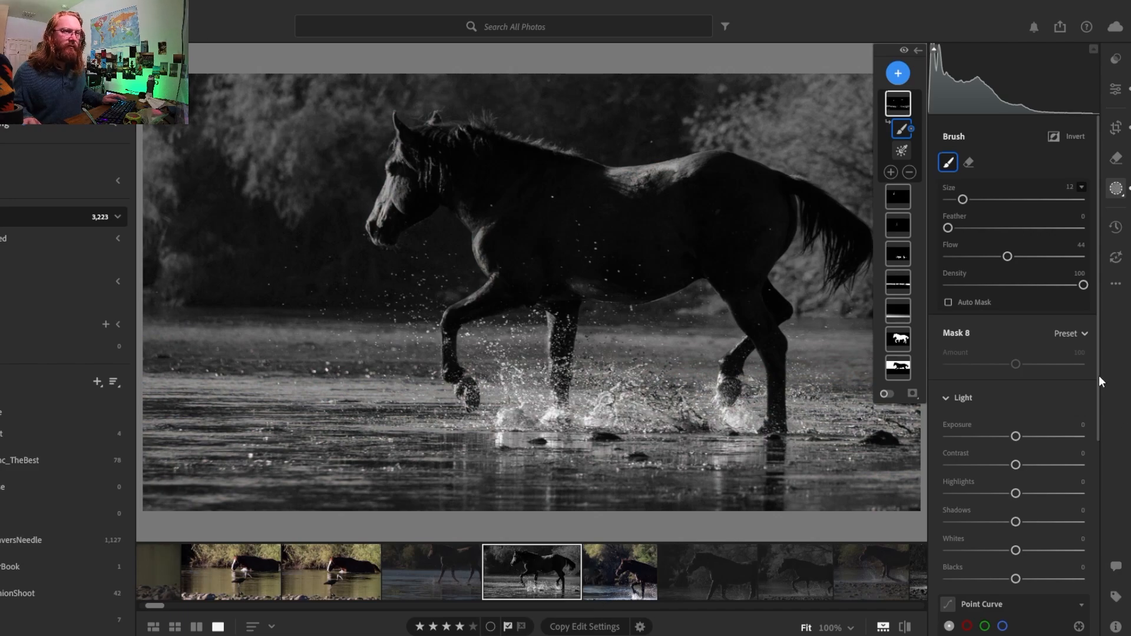
left_click(1016, 436)
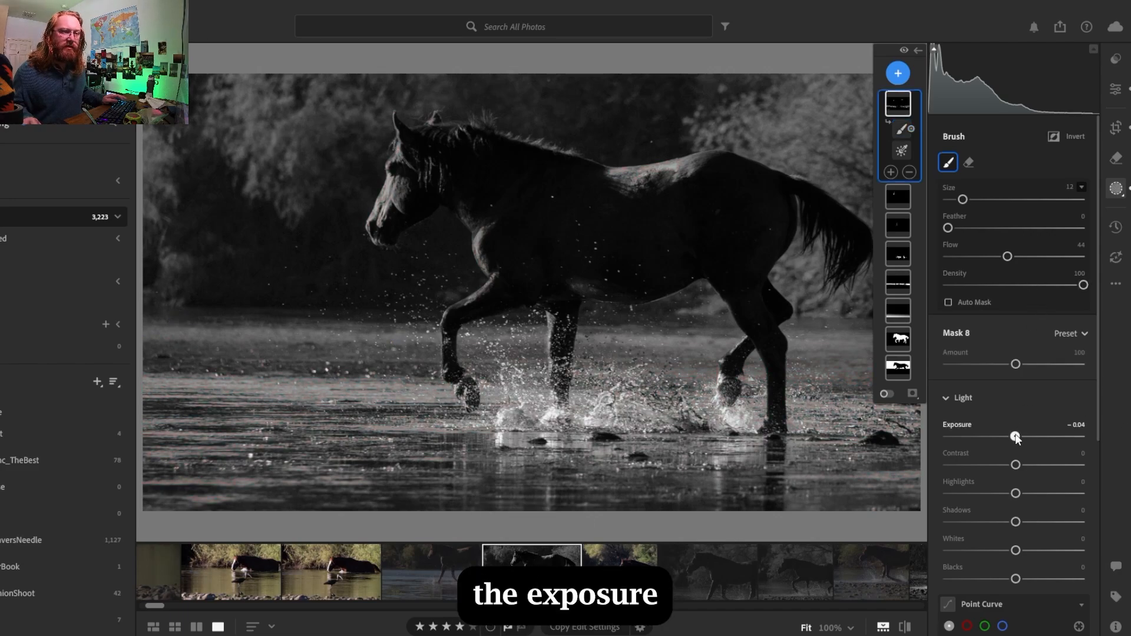
left_click_drag(1015, 437, 1007, 437)
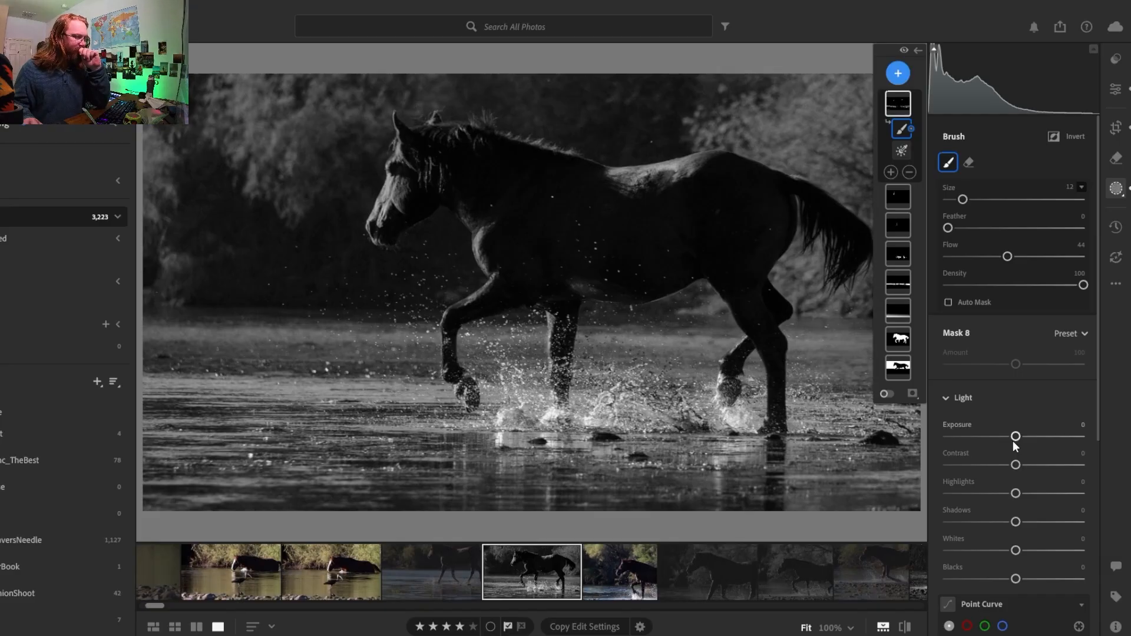
Review Mask 8's components, try lowering its point curve midpoint to 51.6 input and 47.5 output, and remove that point
left_click_drag(1097, 398, 1104, 501)
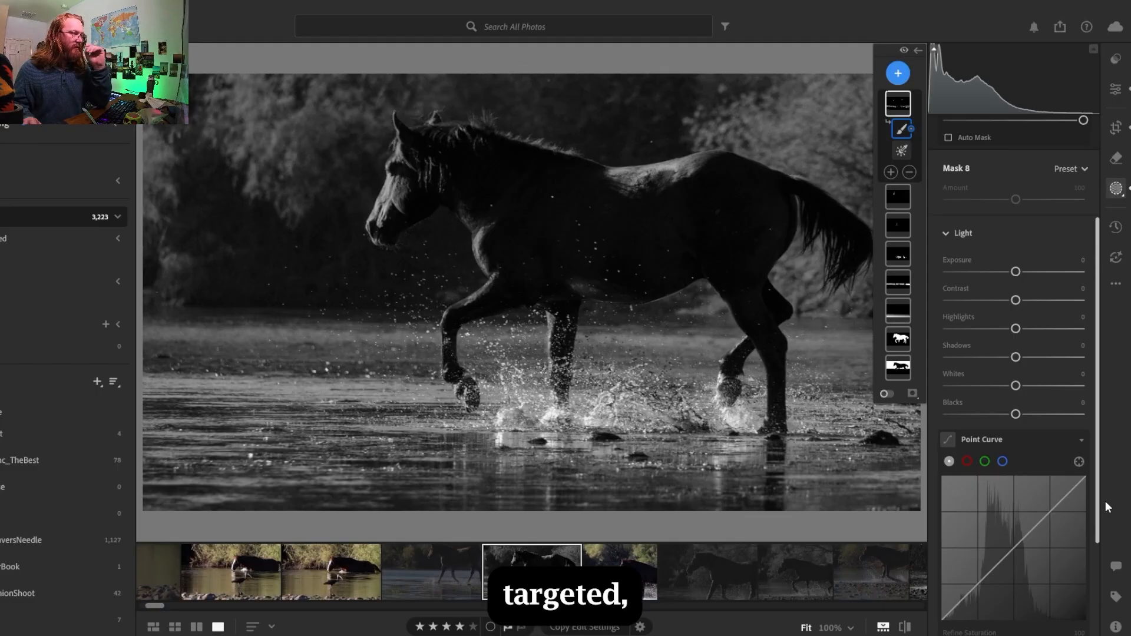
key("o")
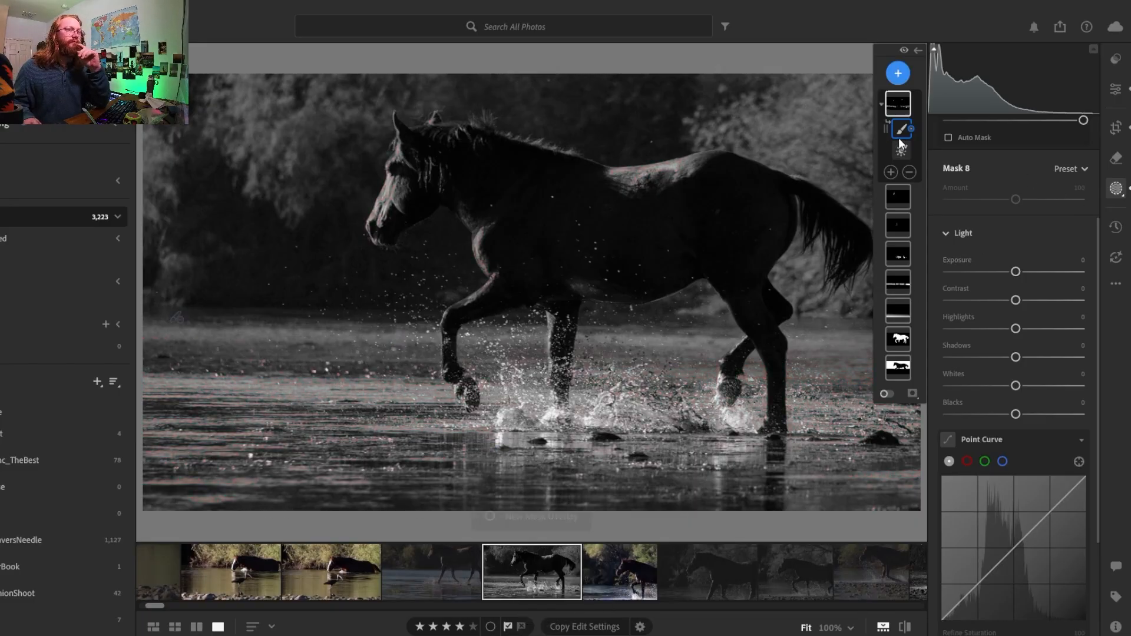
mouse_move(904, 133)
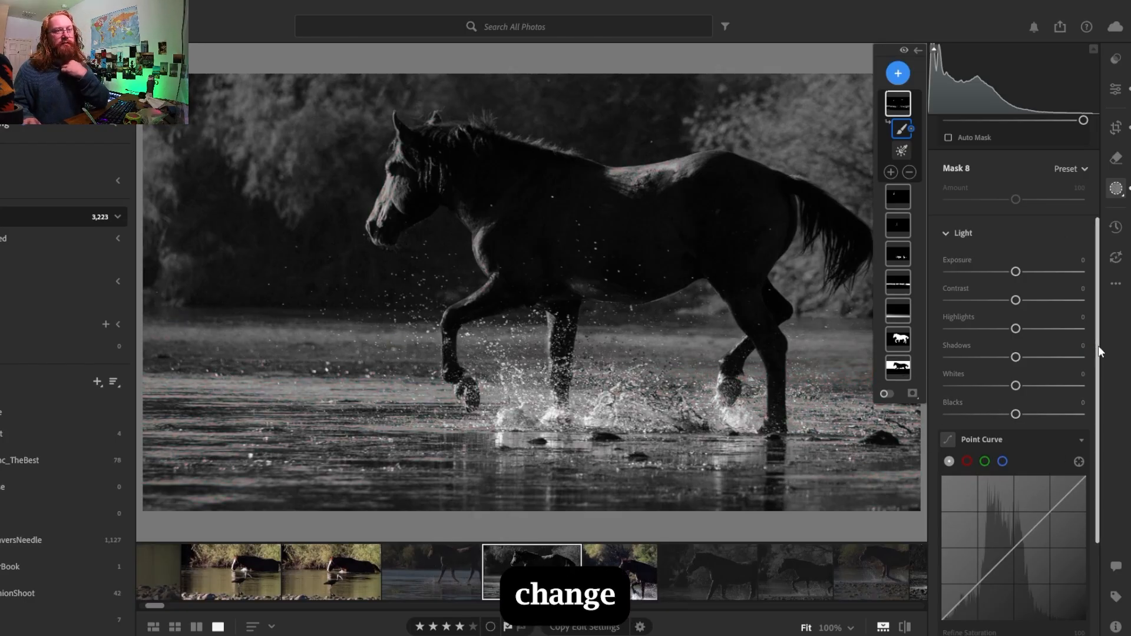
left_click_drag(1098, 345, 1101, 401)
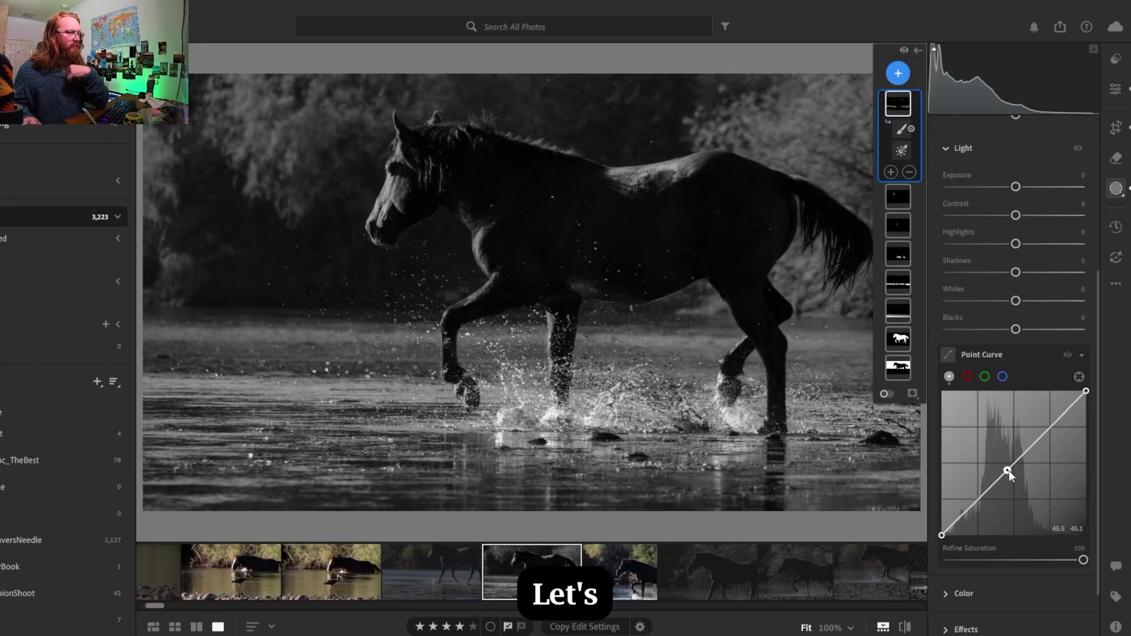
mouse_move(1009, 471)
left_mouse_down()
mouse_move(1013, 479)
mouse_move(1017, 466)
left_mouse_up()
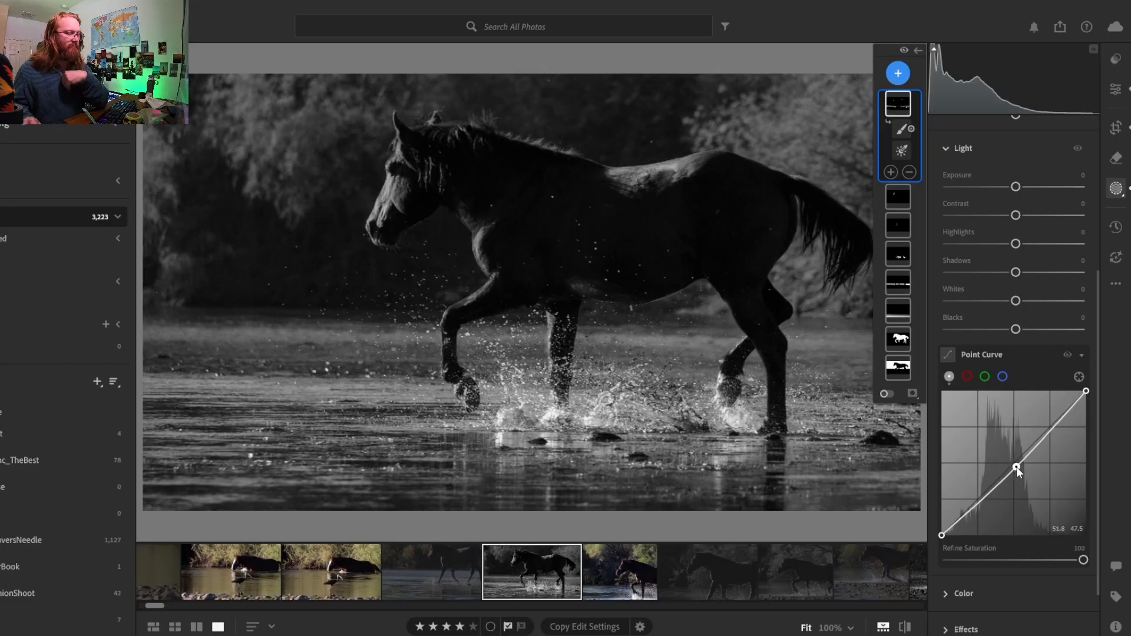
double_click(1016, 467)
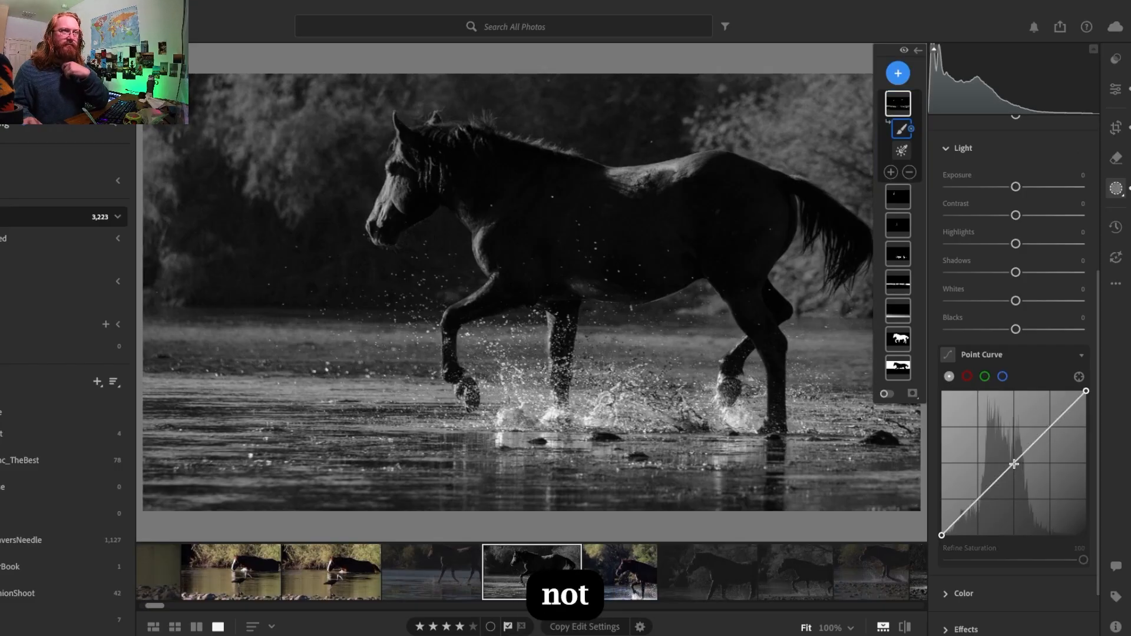
Delete Mask 8 from the photo
right_click(902, 103)
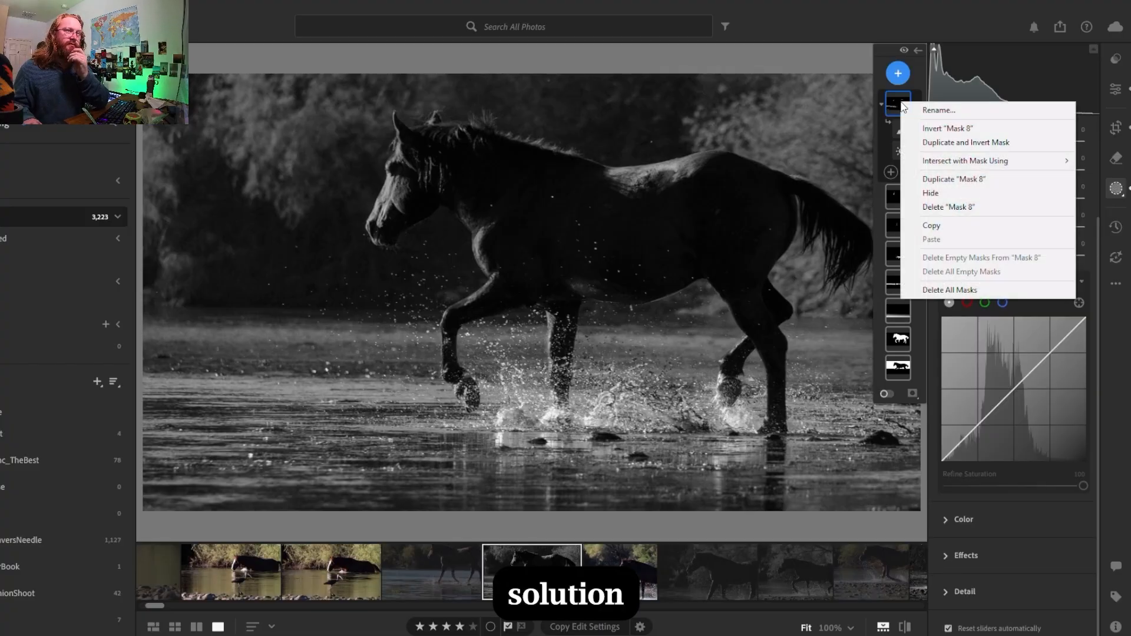
left_click(931, 208)
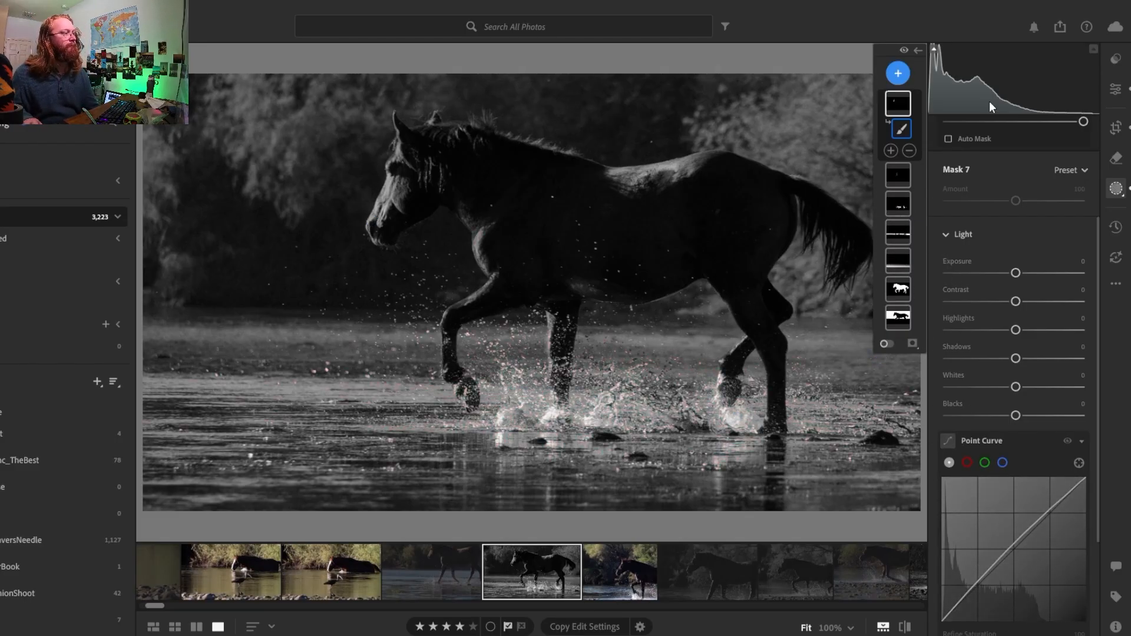
Try a new radial gradient mask as a thin ellipse along the bright water band at the photo's edge, and level it
left_click(900, 74)
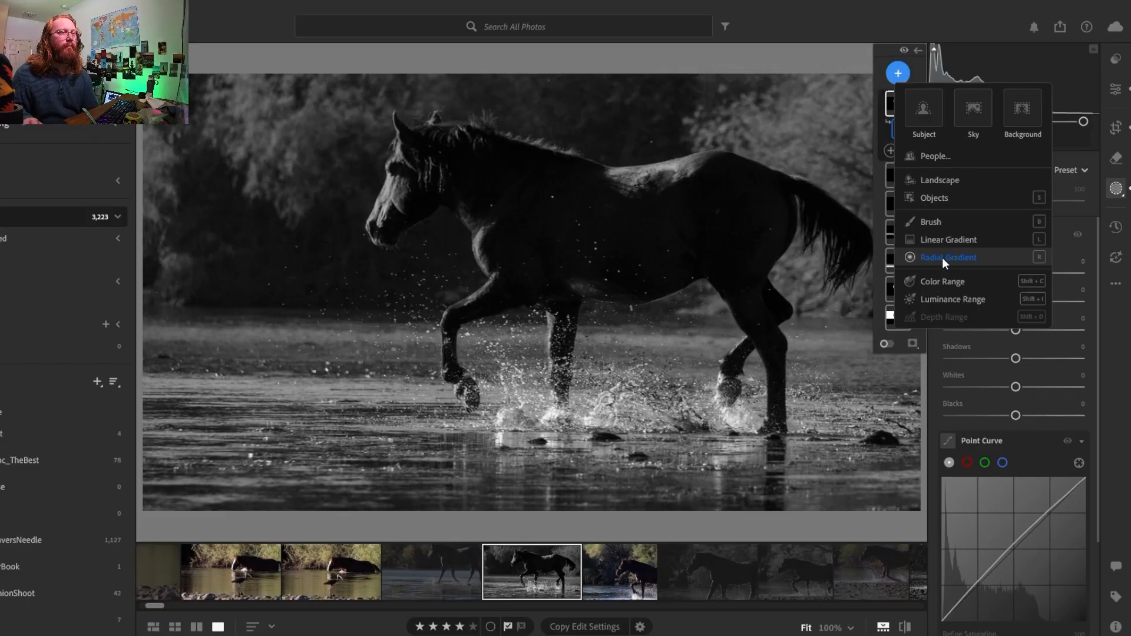
key("r")
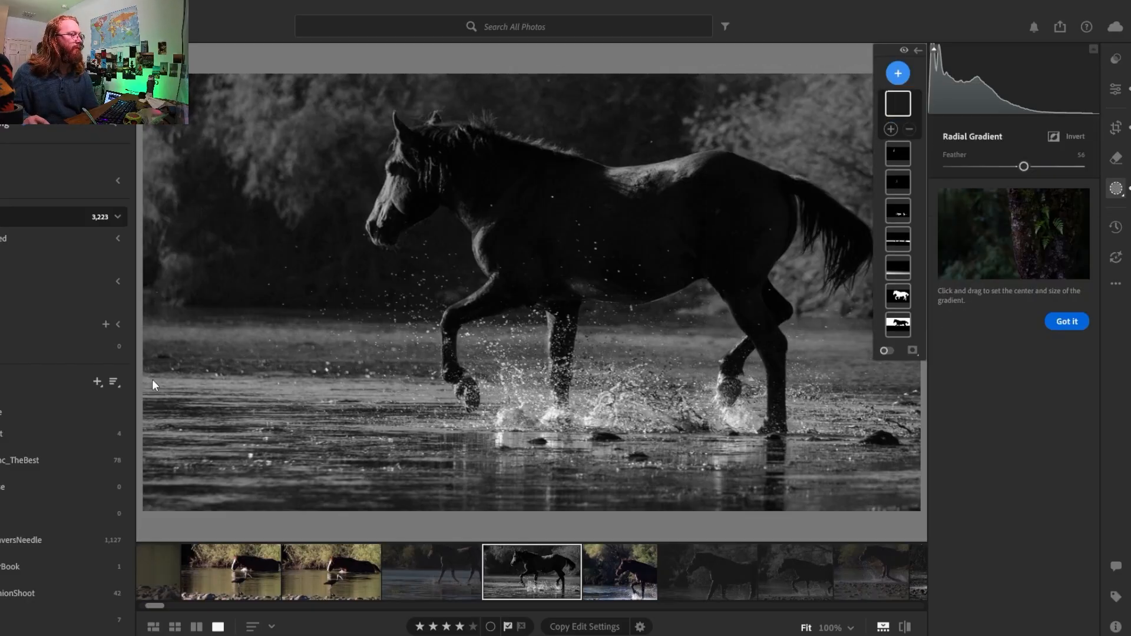
left_click(152, 381)
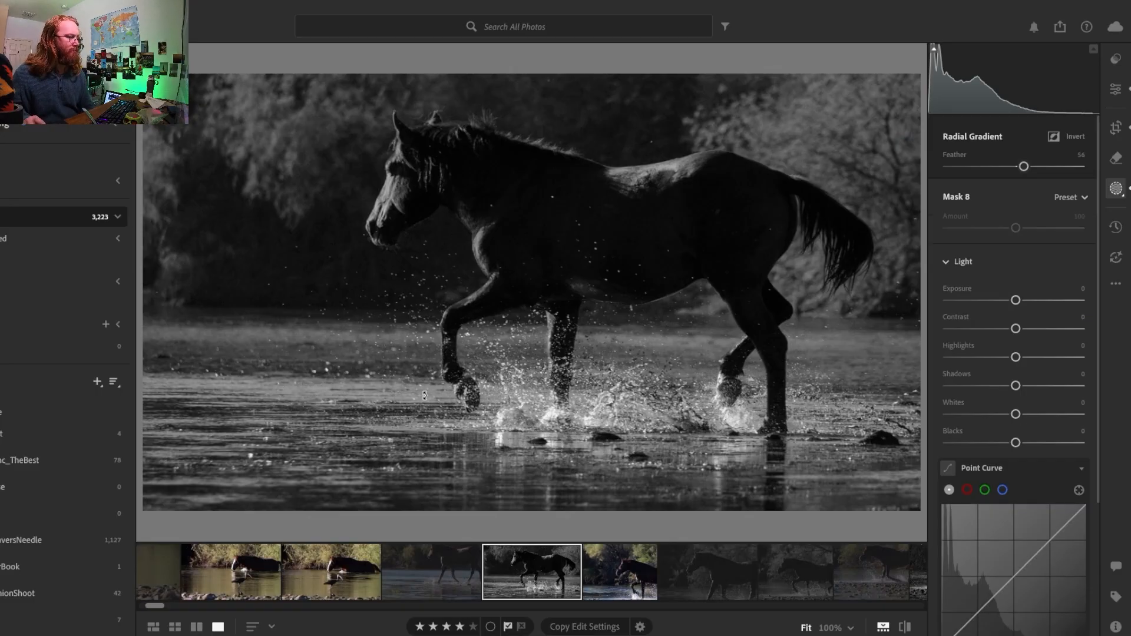
mouse_move(445, 395)
left_mouse_down()
mouse_move(460, 397)
mouse_move(455, 387)
left_mouse_up()
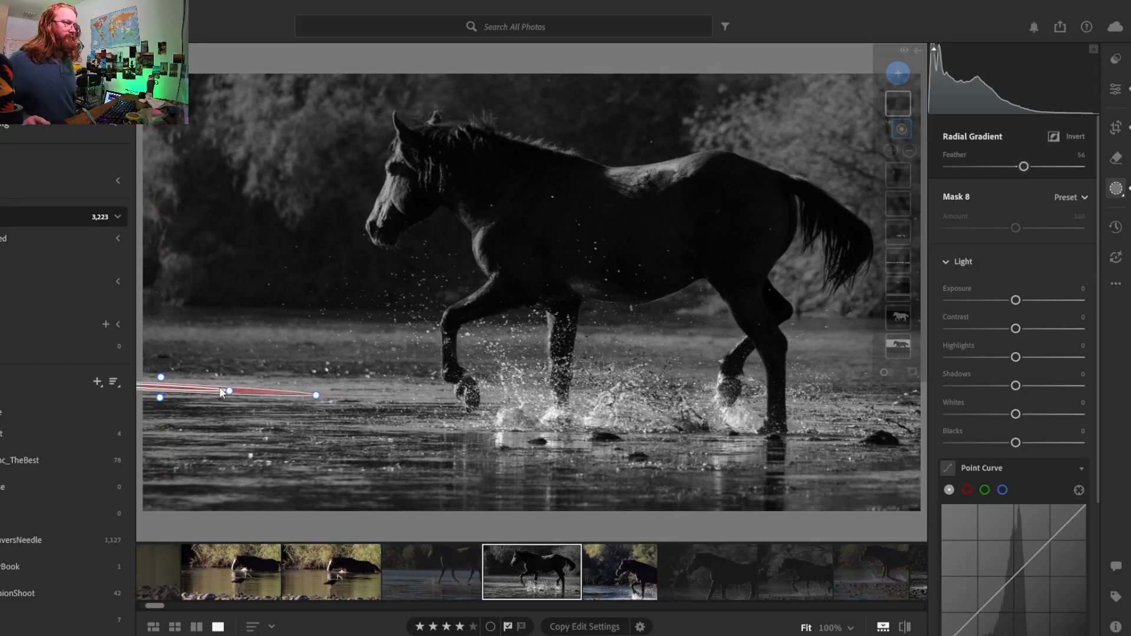
left_click_drag(220, 391, 218, 387)
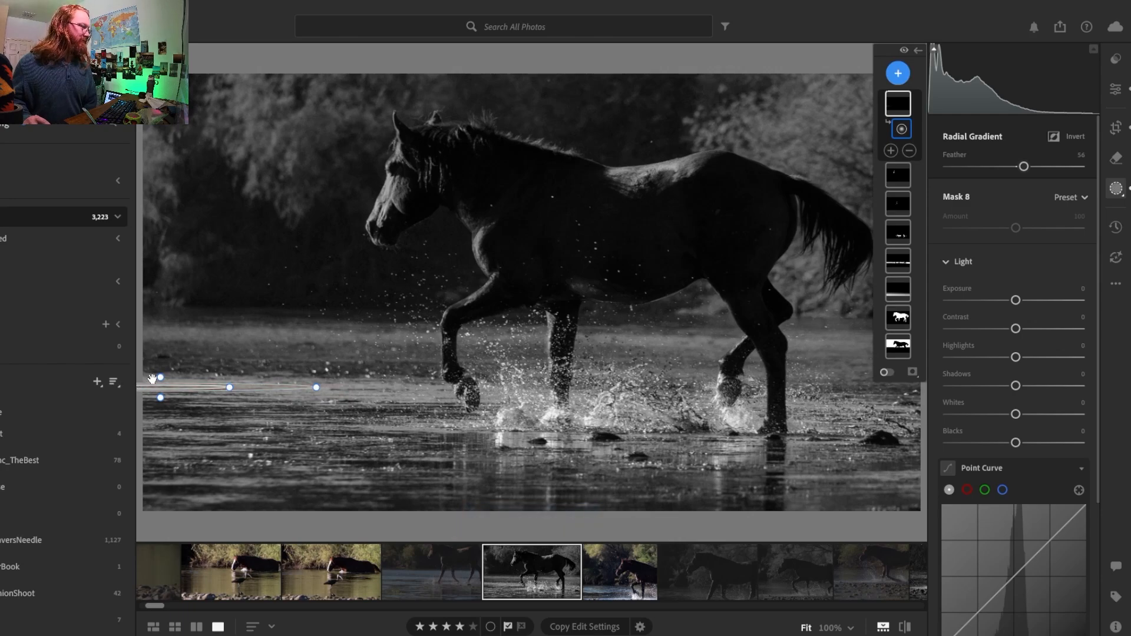
key("o")
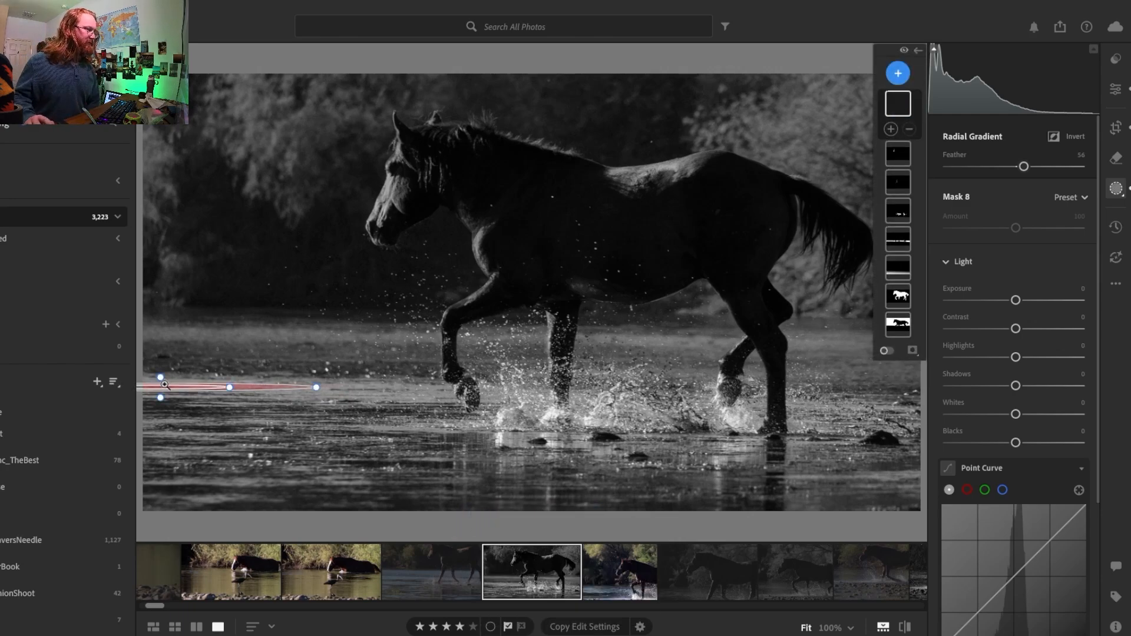
Remove the thin radial gradient and delete Mask 8, keeping Mask 7 selected
key("Delete")
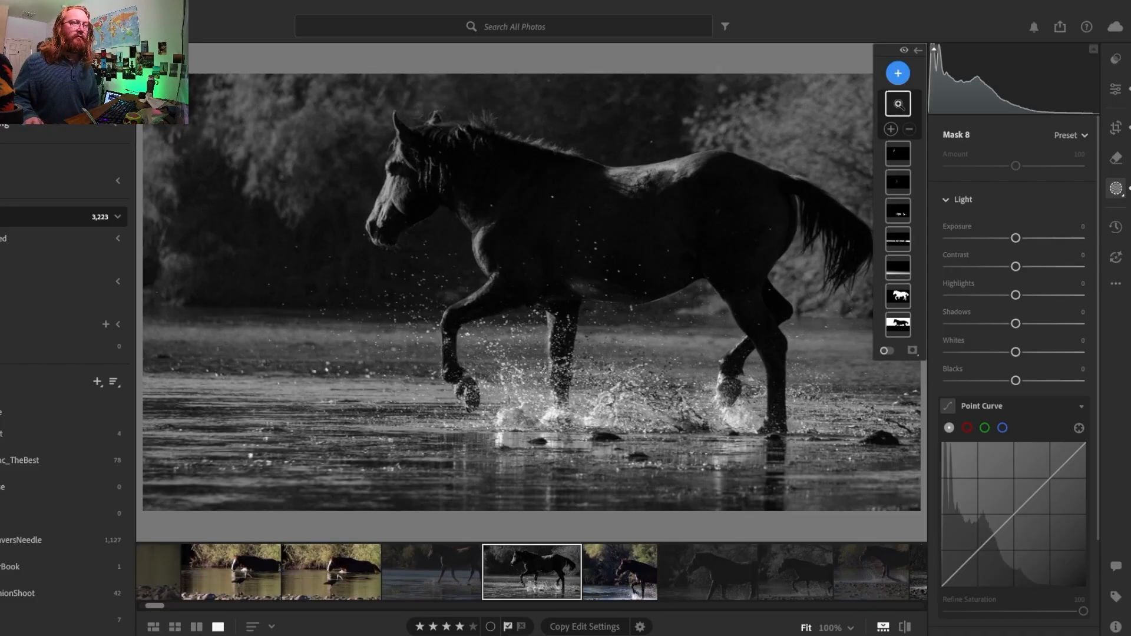
left_click(902, 110)
right_click(904, 109)
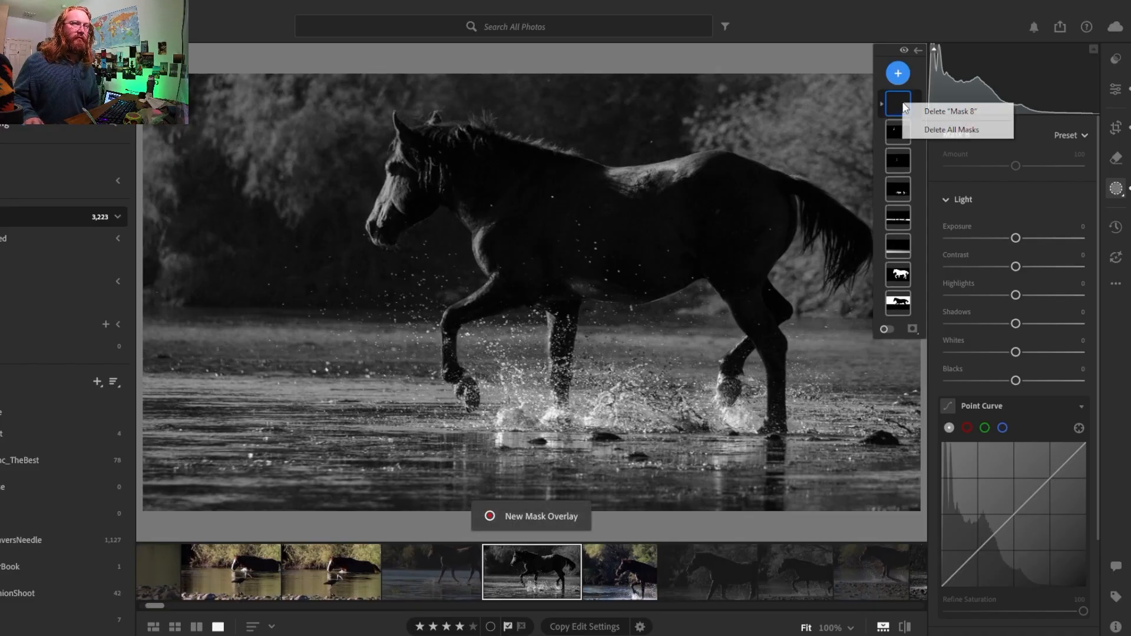
left_click(914, 110)
left_click(900, 102)
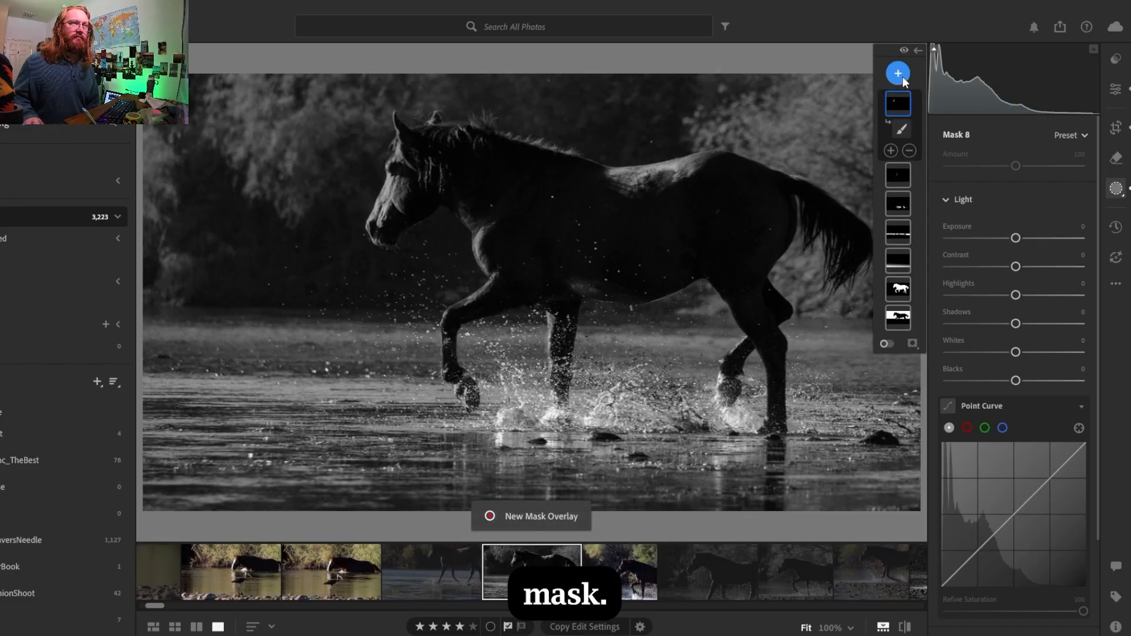
Create a radial gradient mask as a wide, flat ellipse over the bright water band before the horse's front hoof, with a feather of 13
left_click(902, 78)
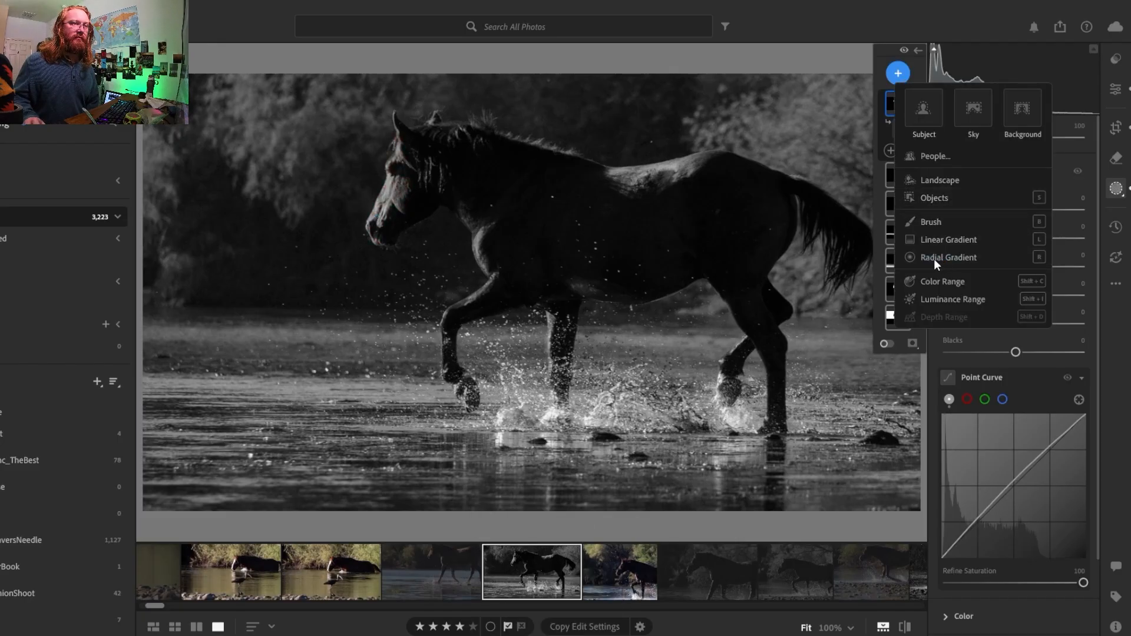
key("r")
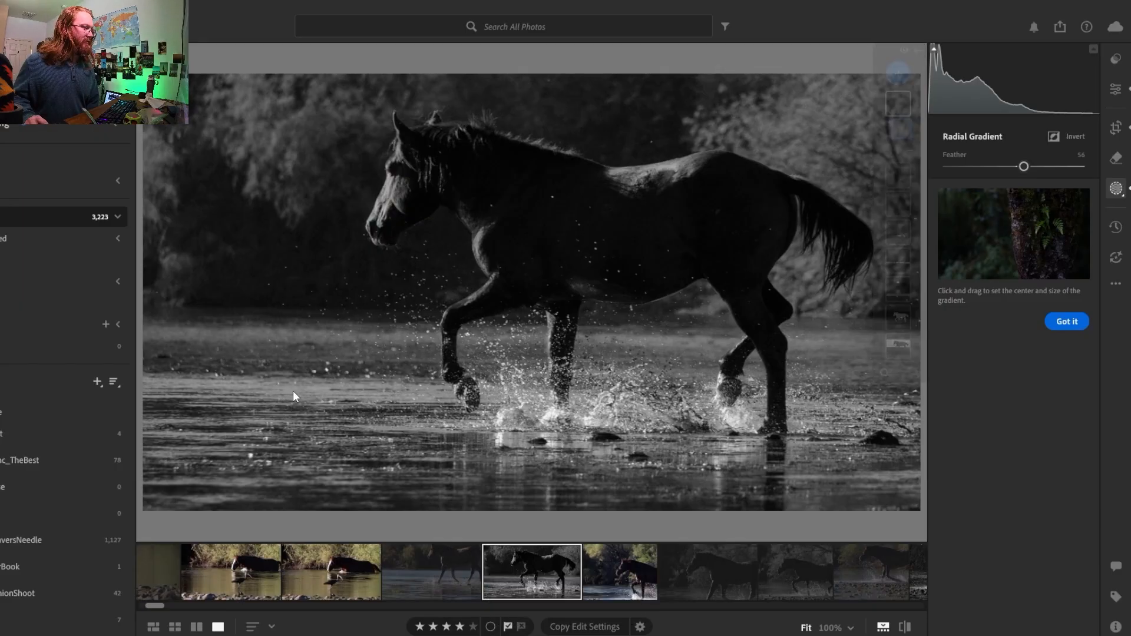
left_click_drag(308, 391, 368, 390)
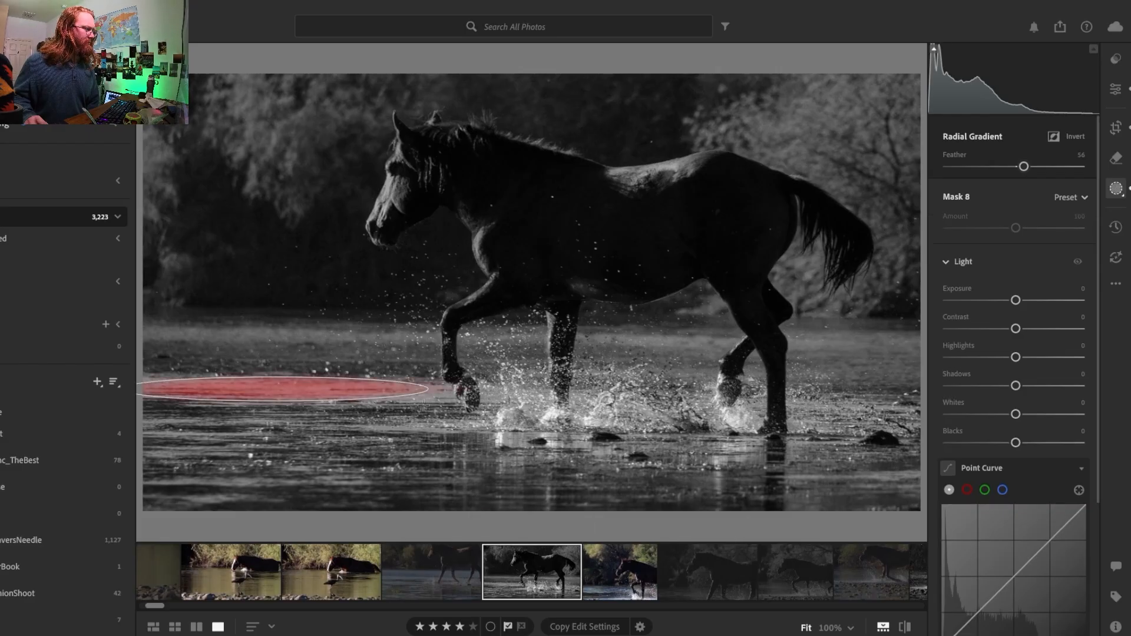
left_click_drag(415, 394, 408, 400)
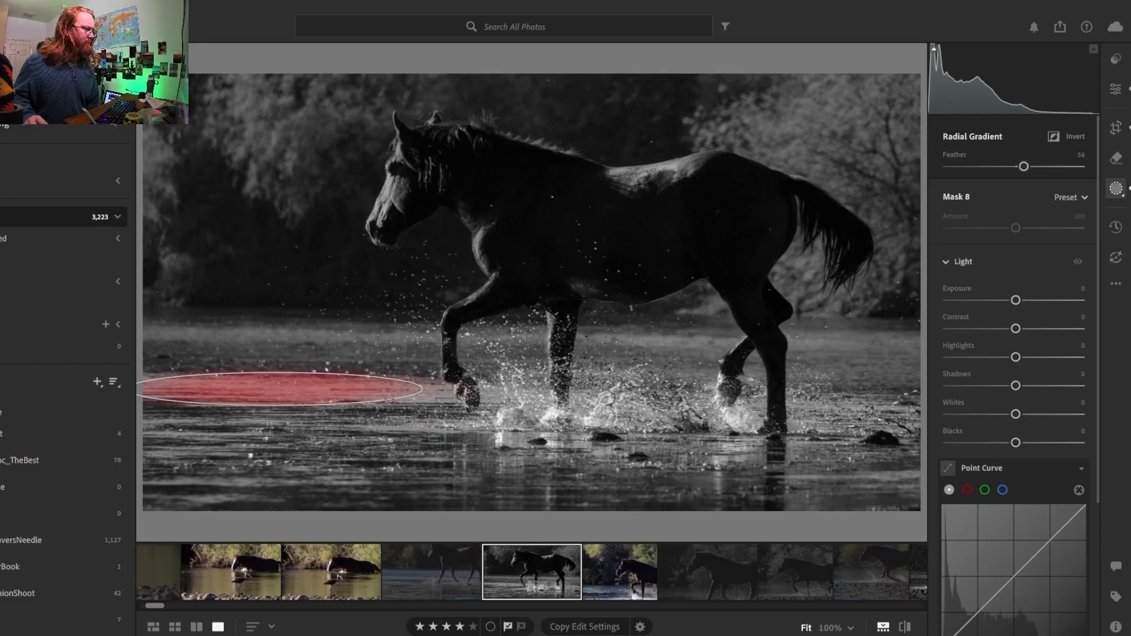
left_click_drag(359, 393, 376, 403)
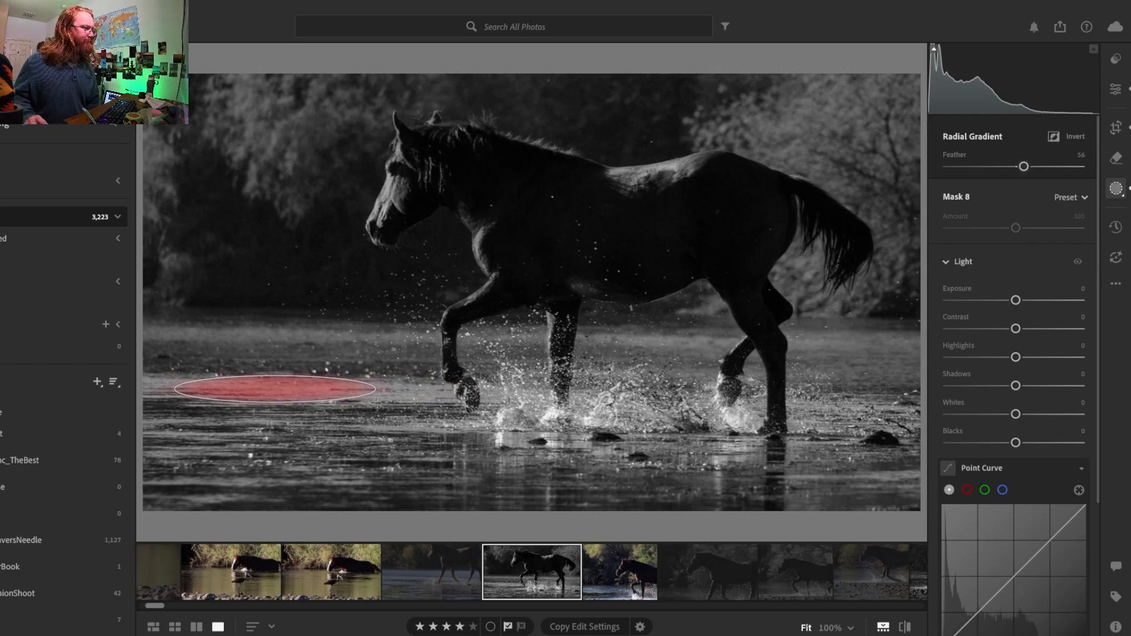
left_click_drag(376, 403, 386, 407)
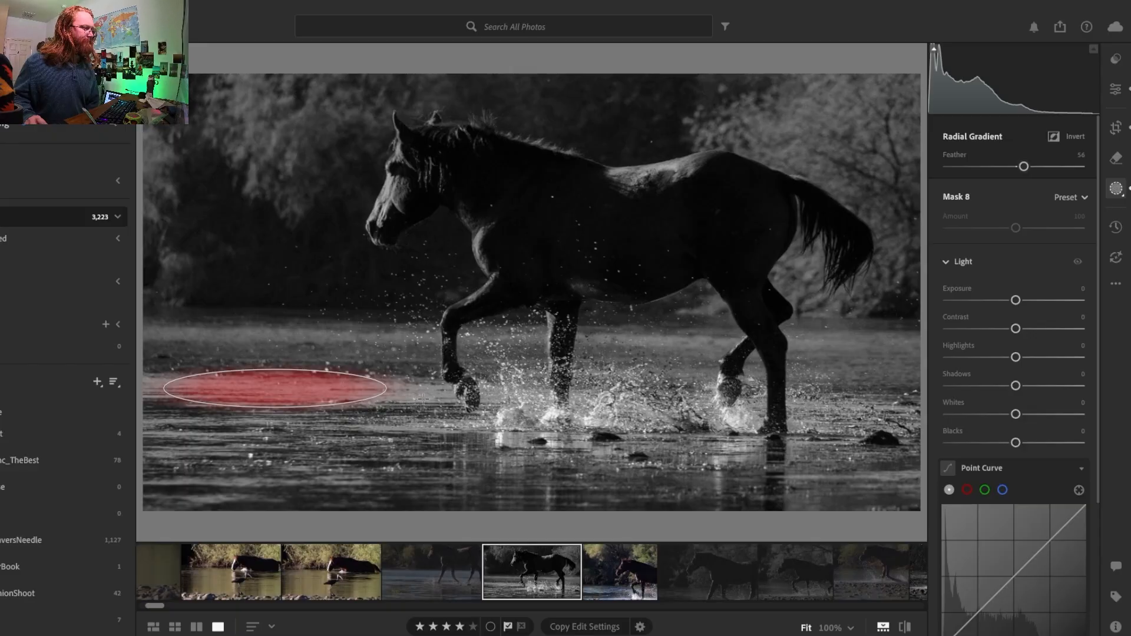
left_click_drag(423, 399, 447, 390)
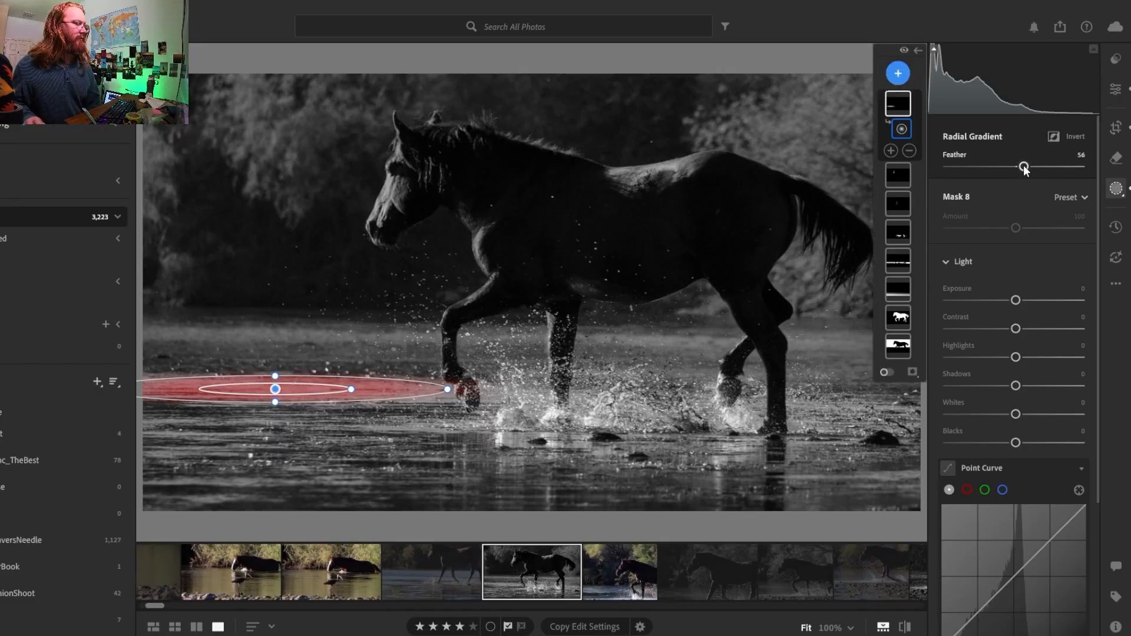
left_click_drag(1022, 165, 966, 165)
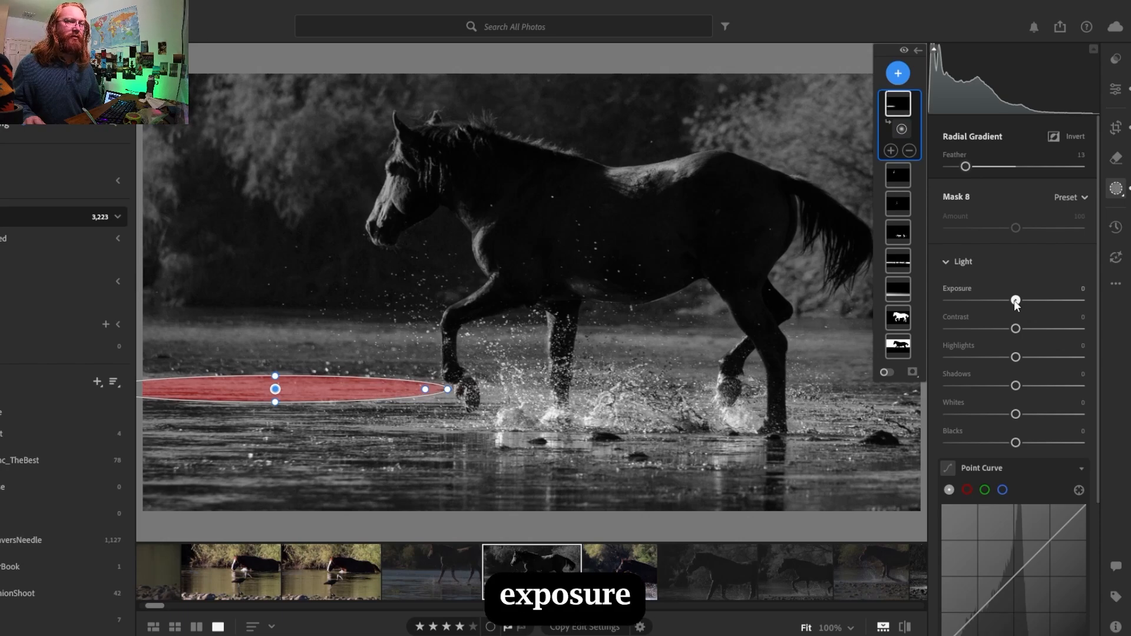
Try lowering Mask 8's exposure to −0.28 and −0.20, and return it to 0
left_click_drag(1014, 300, 1014, 298)
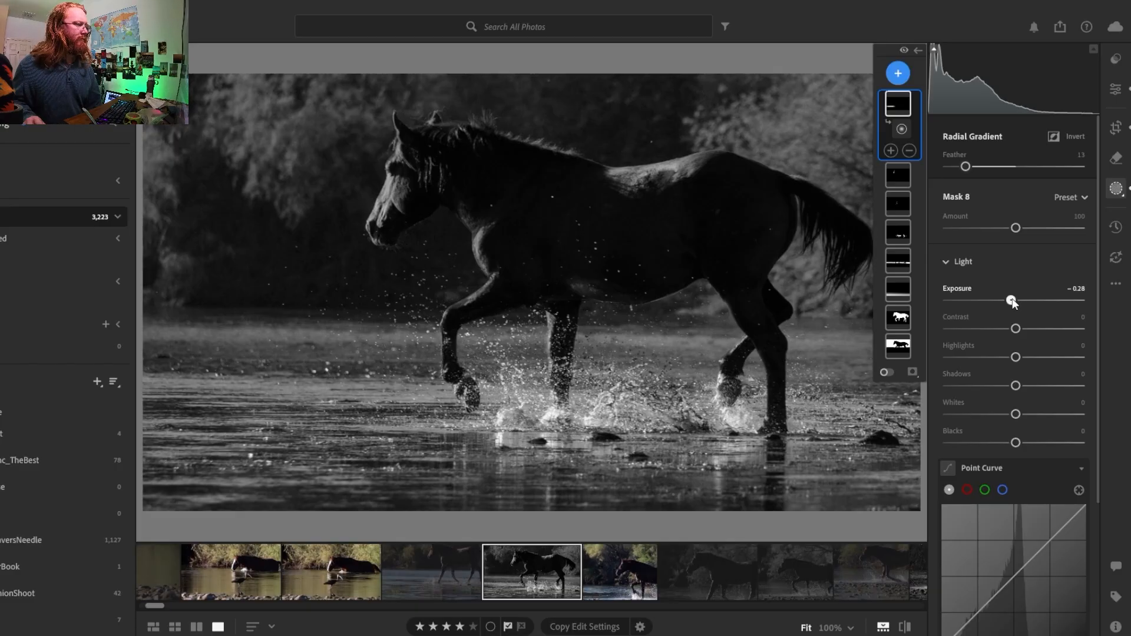
left_click_drag(1014, 300, 1016, 300)
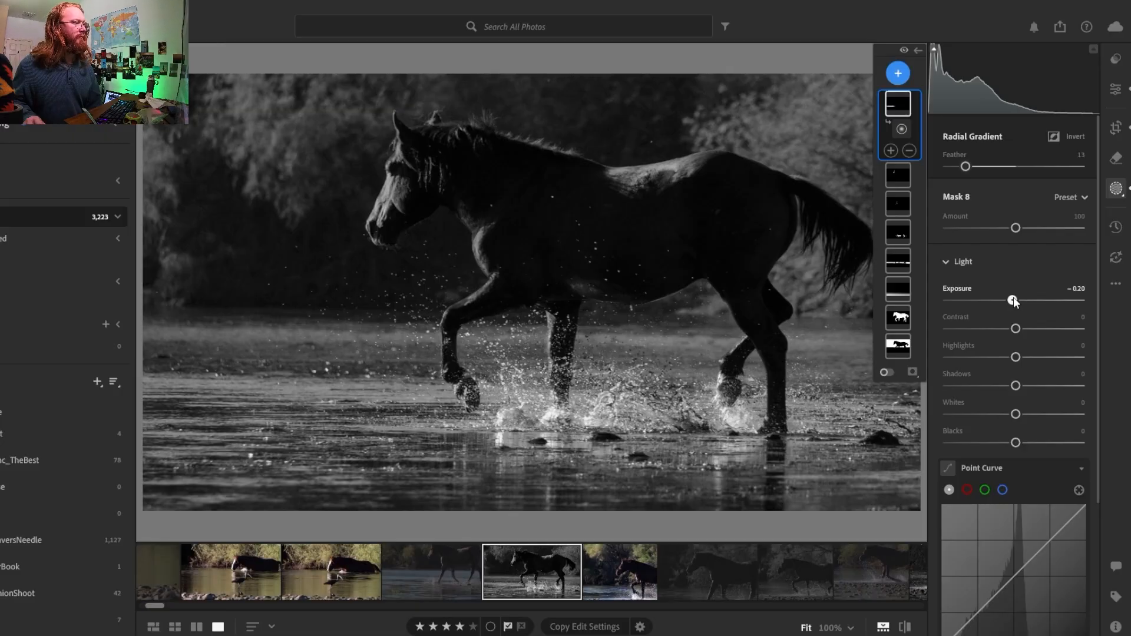
left_click_drag(1013, 298, 1017, 301)
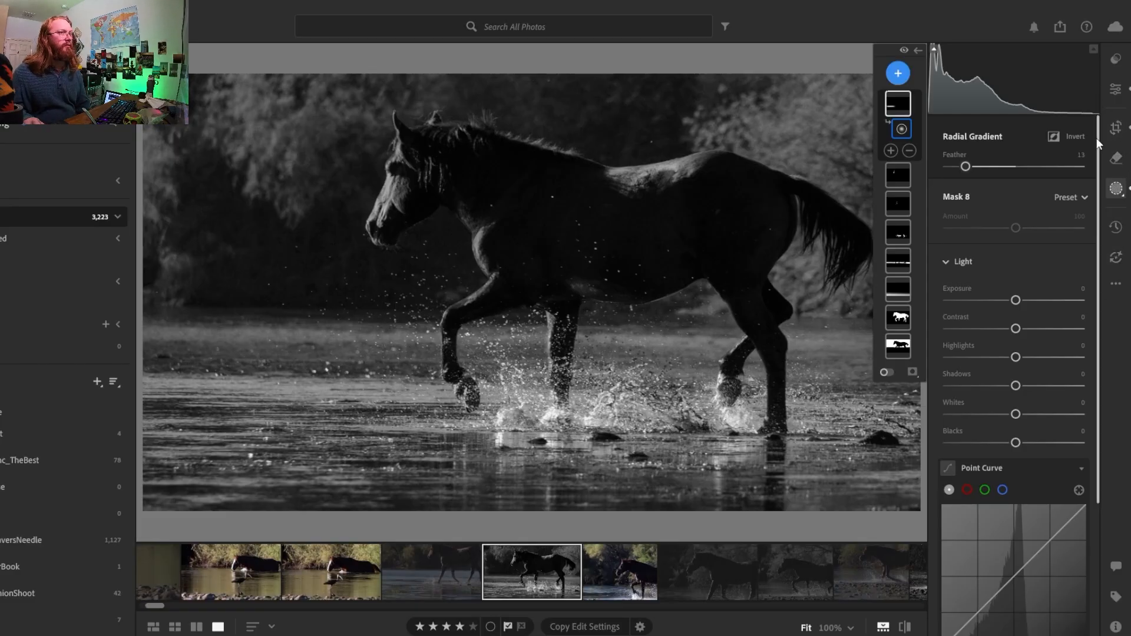
Check Mask 8's coverage with the mask overlay, and return to the photo's global edit settings
key("o")
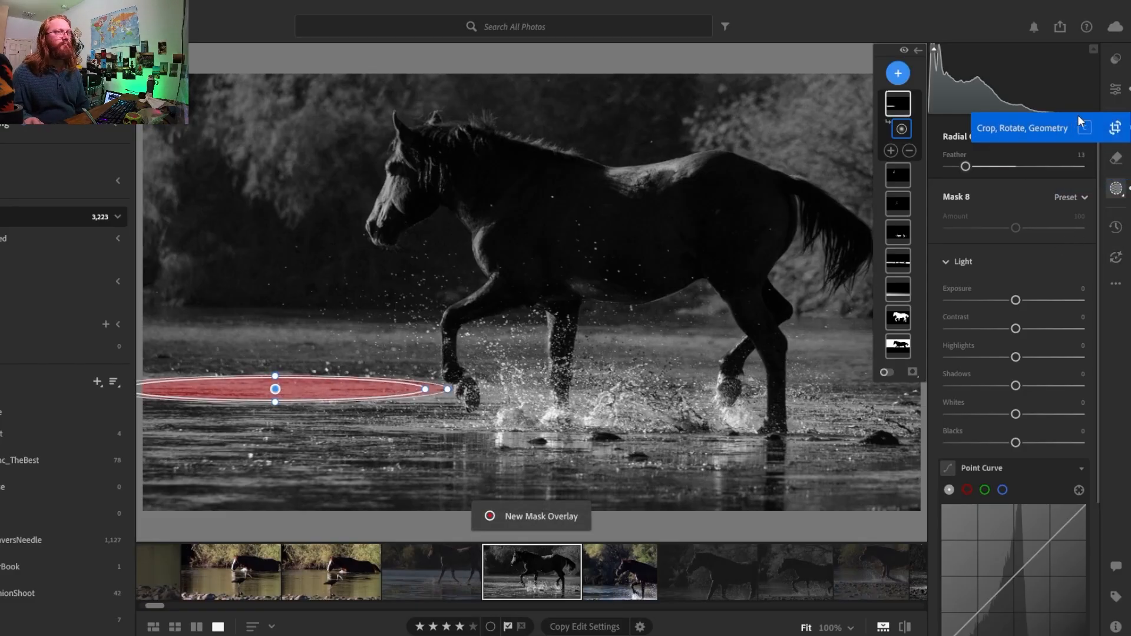
left_click(899, 75)
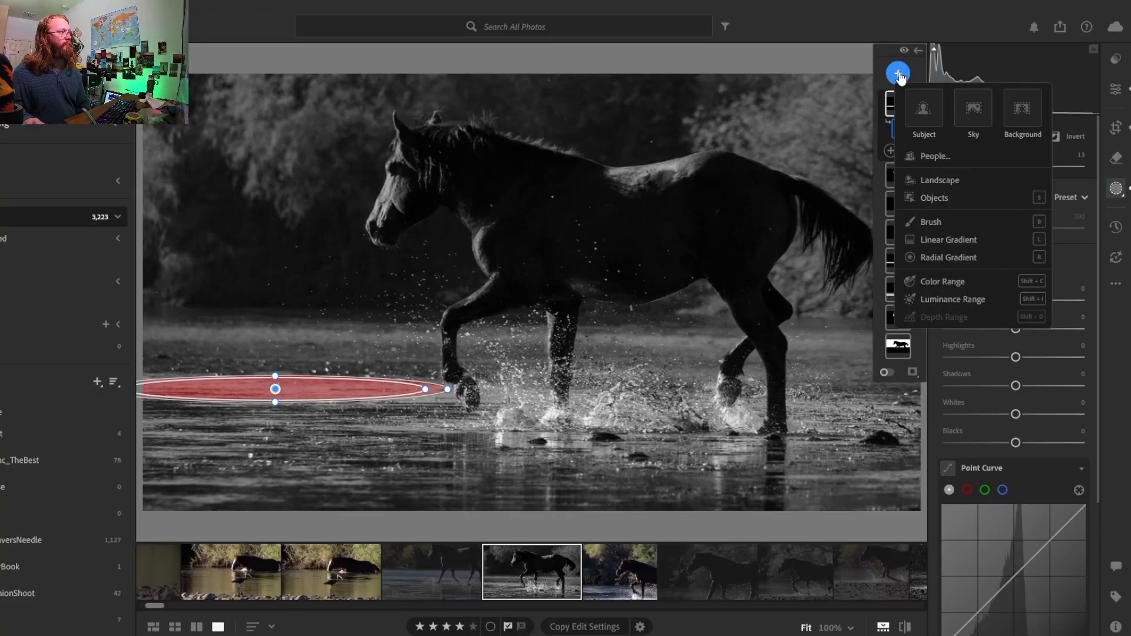
left_click(899, 74)
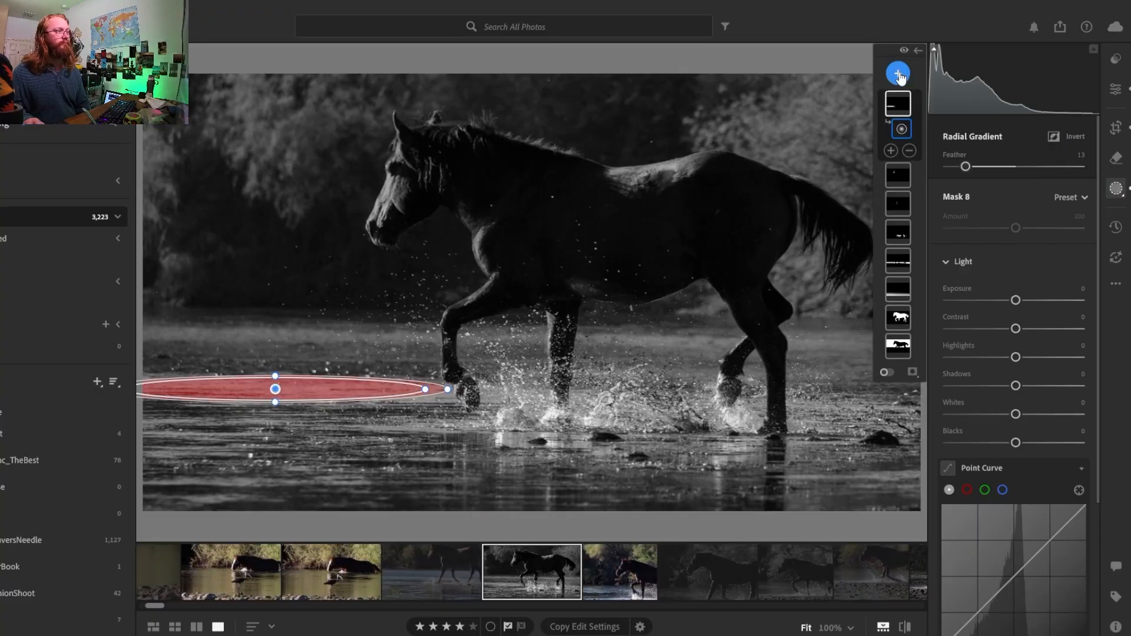
key("o")
key("o")
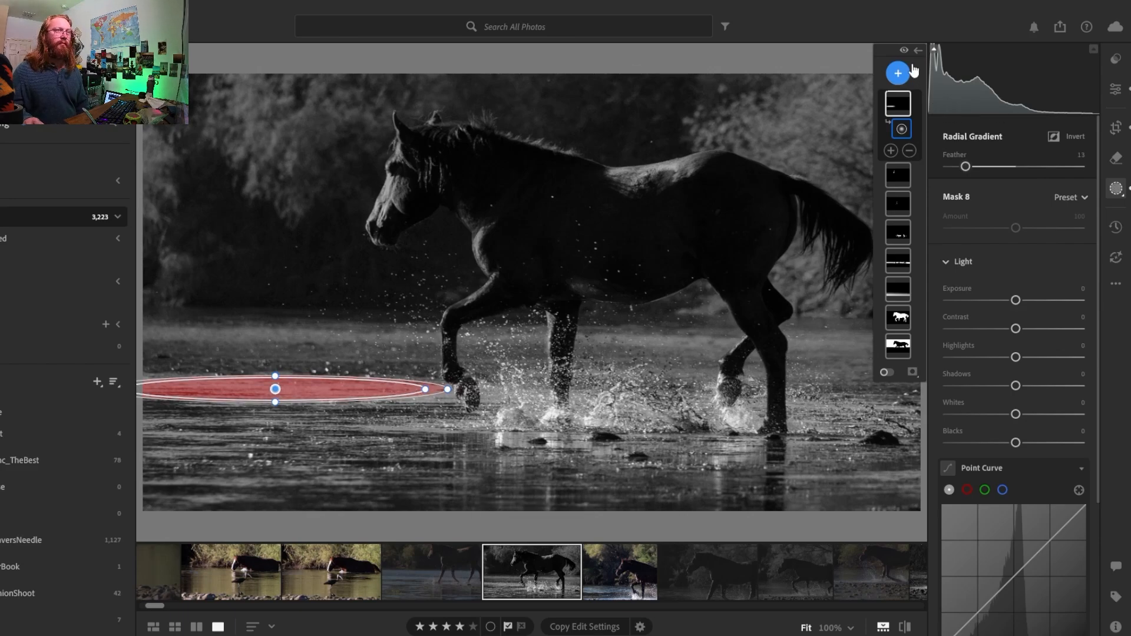
left_click(1120, 92)
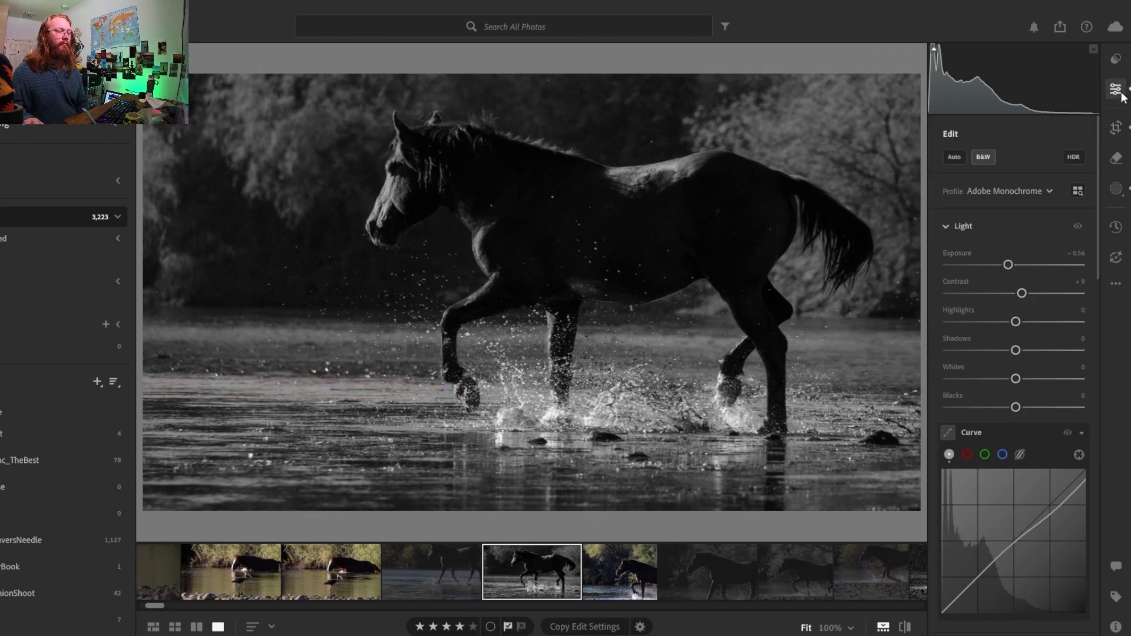